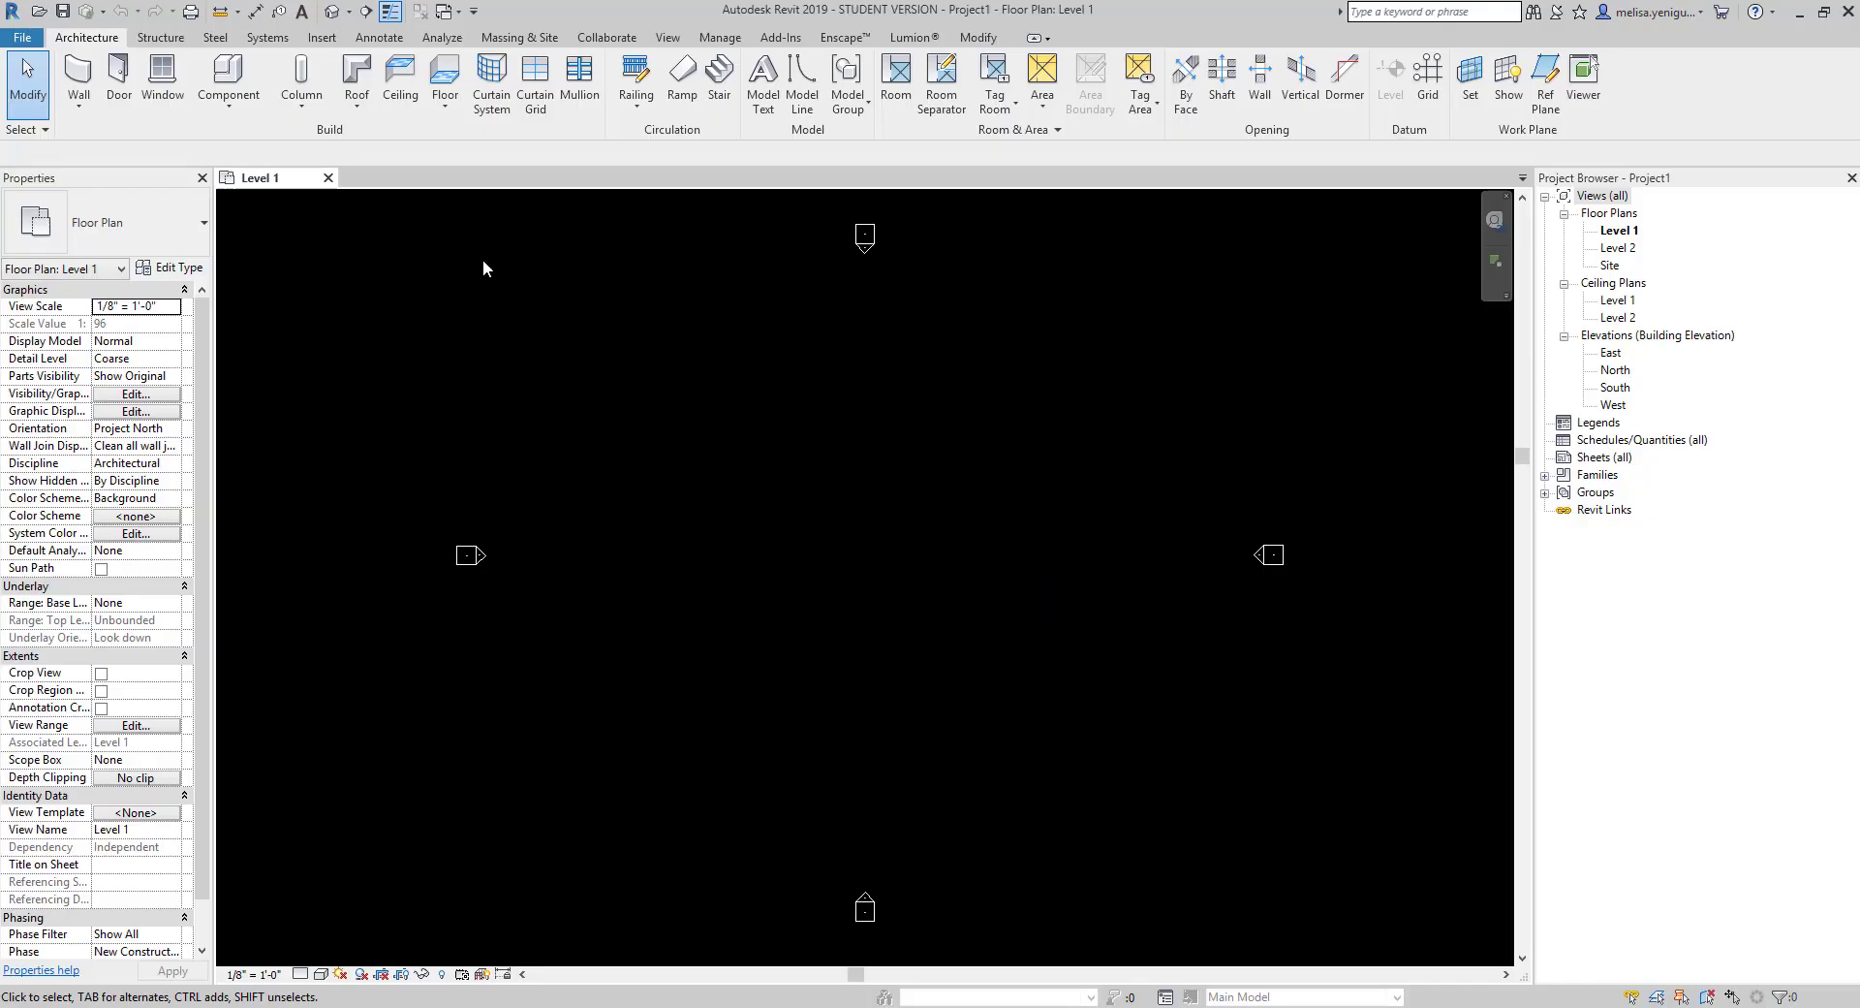
Create a 30x25 architectural column type, set its width and depth, and place a column.
left_click(303, 113)
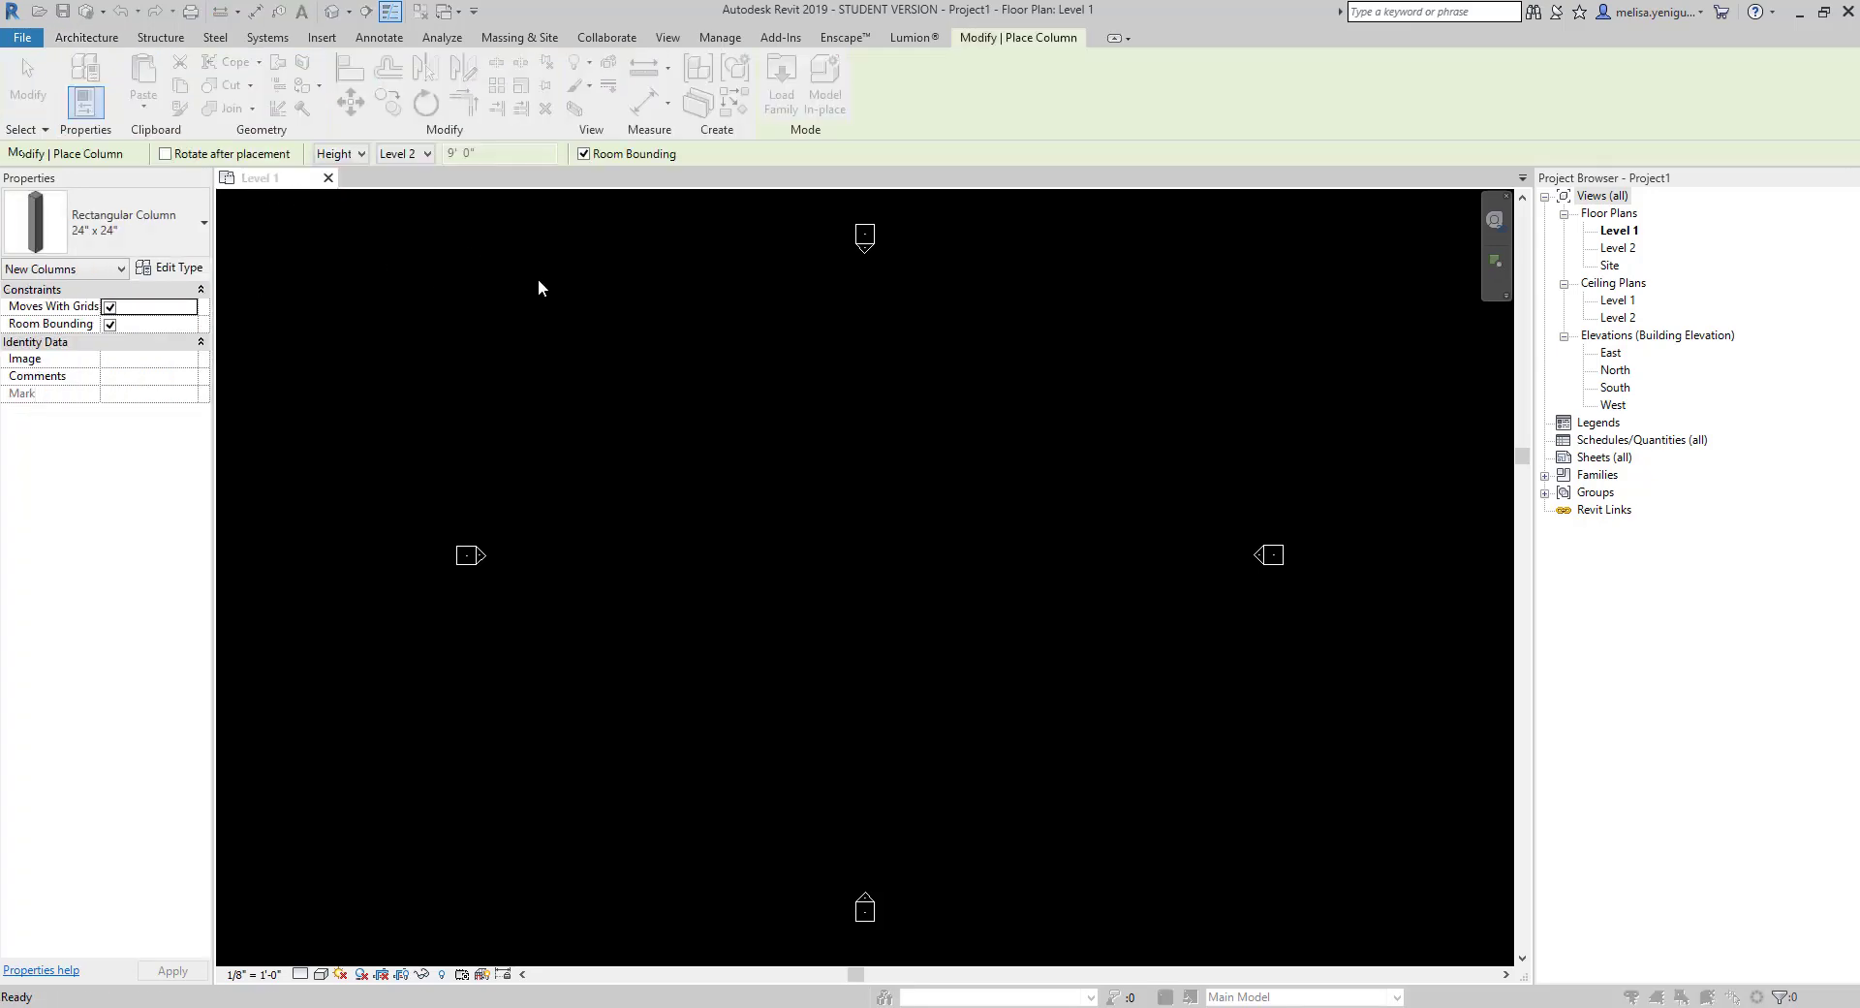
left_click(169, 267)
left_click(955, 303)
type("30x25")
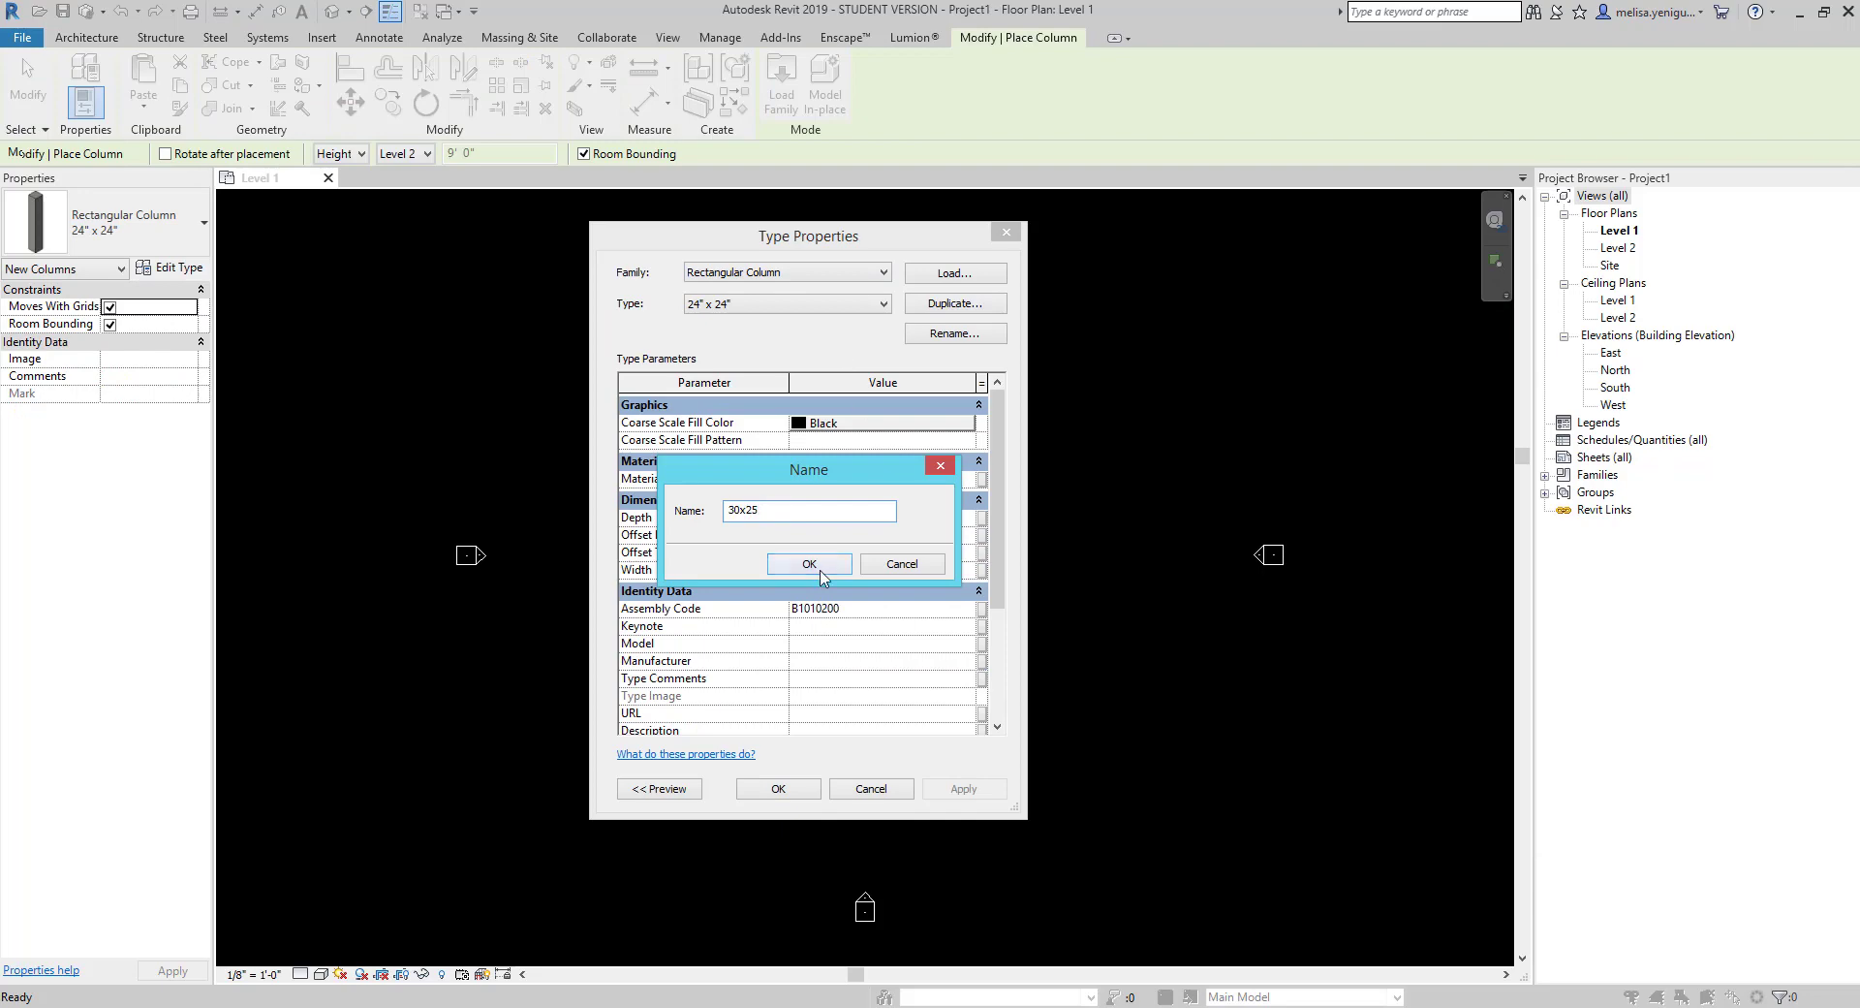
left_click(809, 563)
left_click(778, 788)
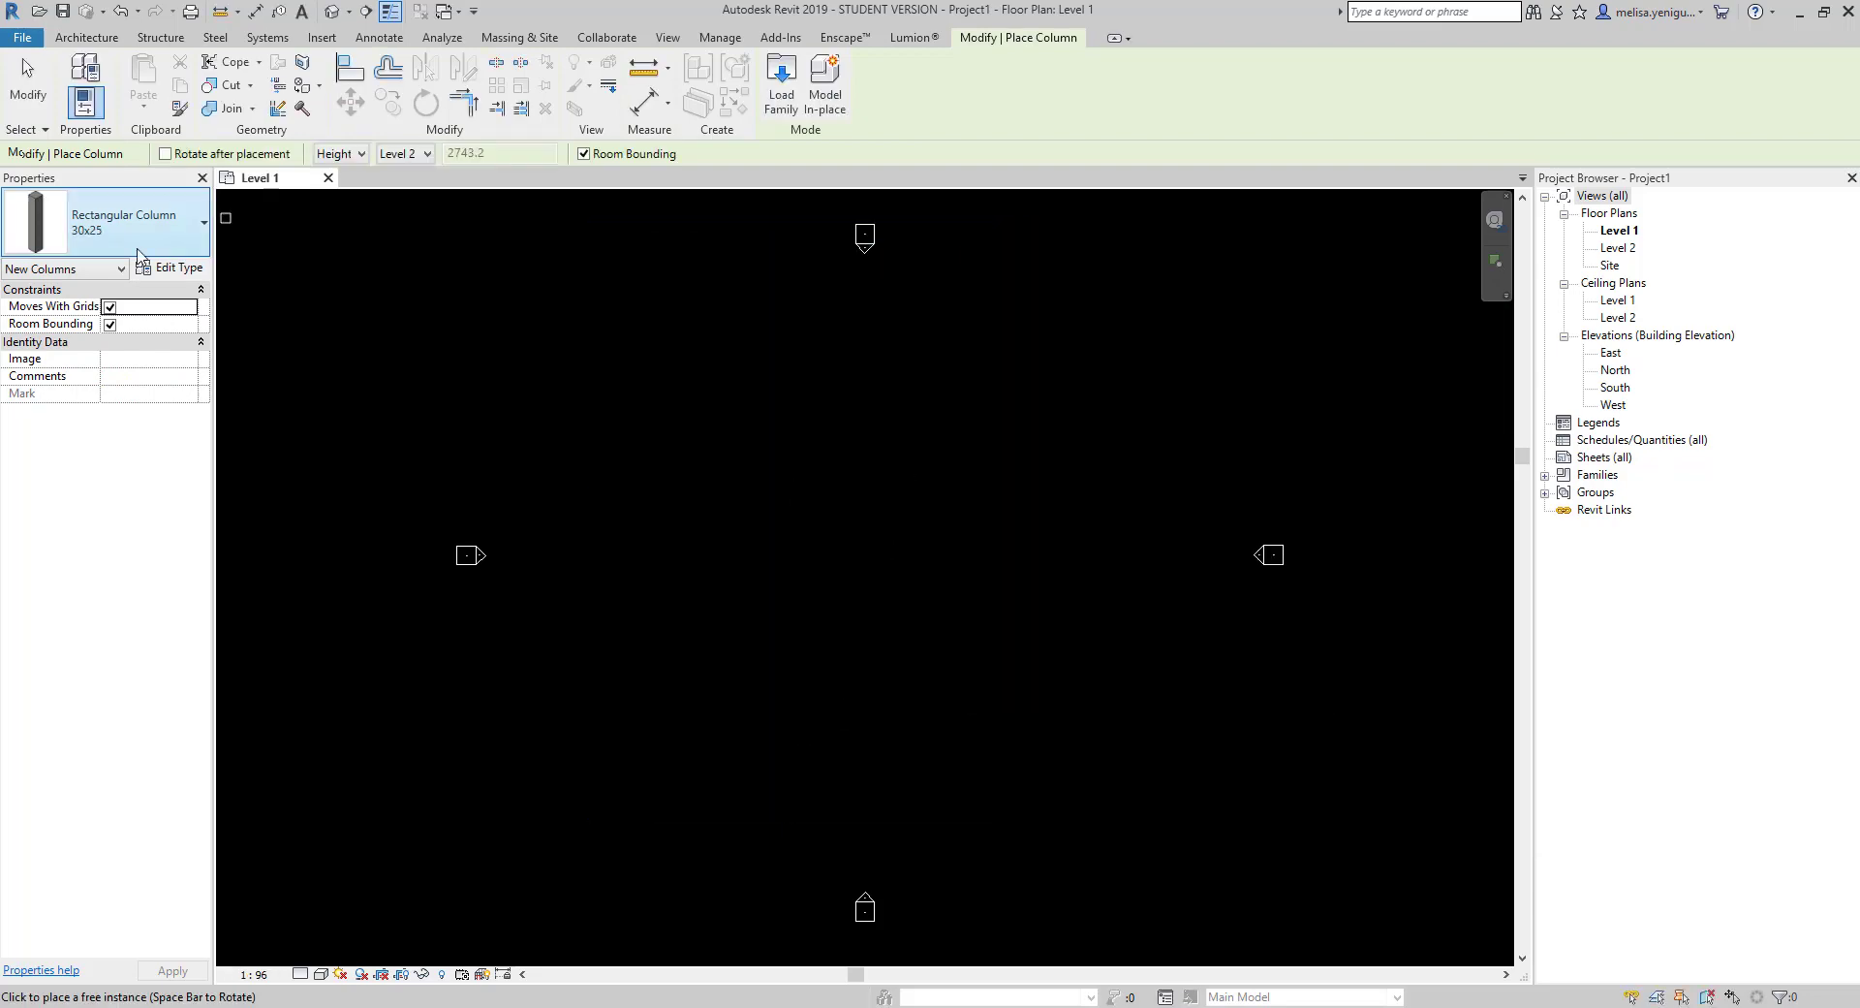
left_click(155, 267)
left_click(871, 518)
key("Return")
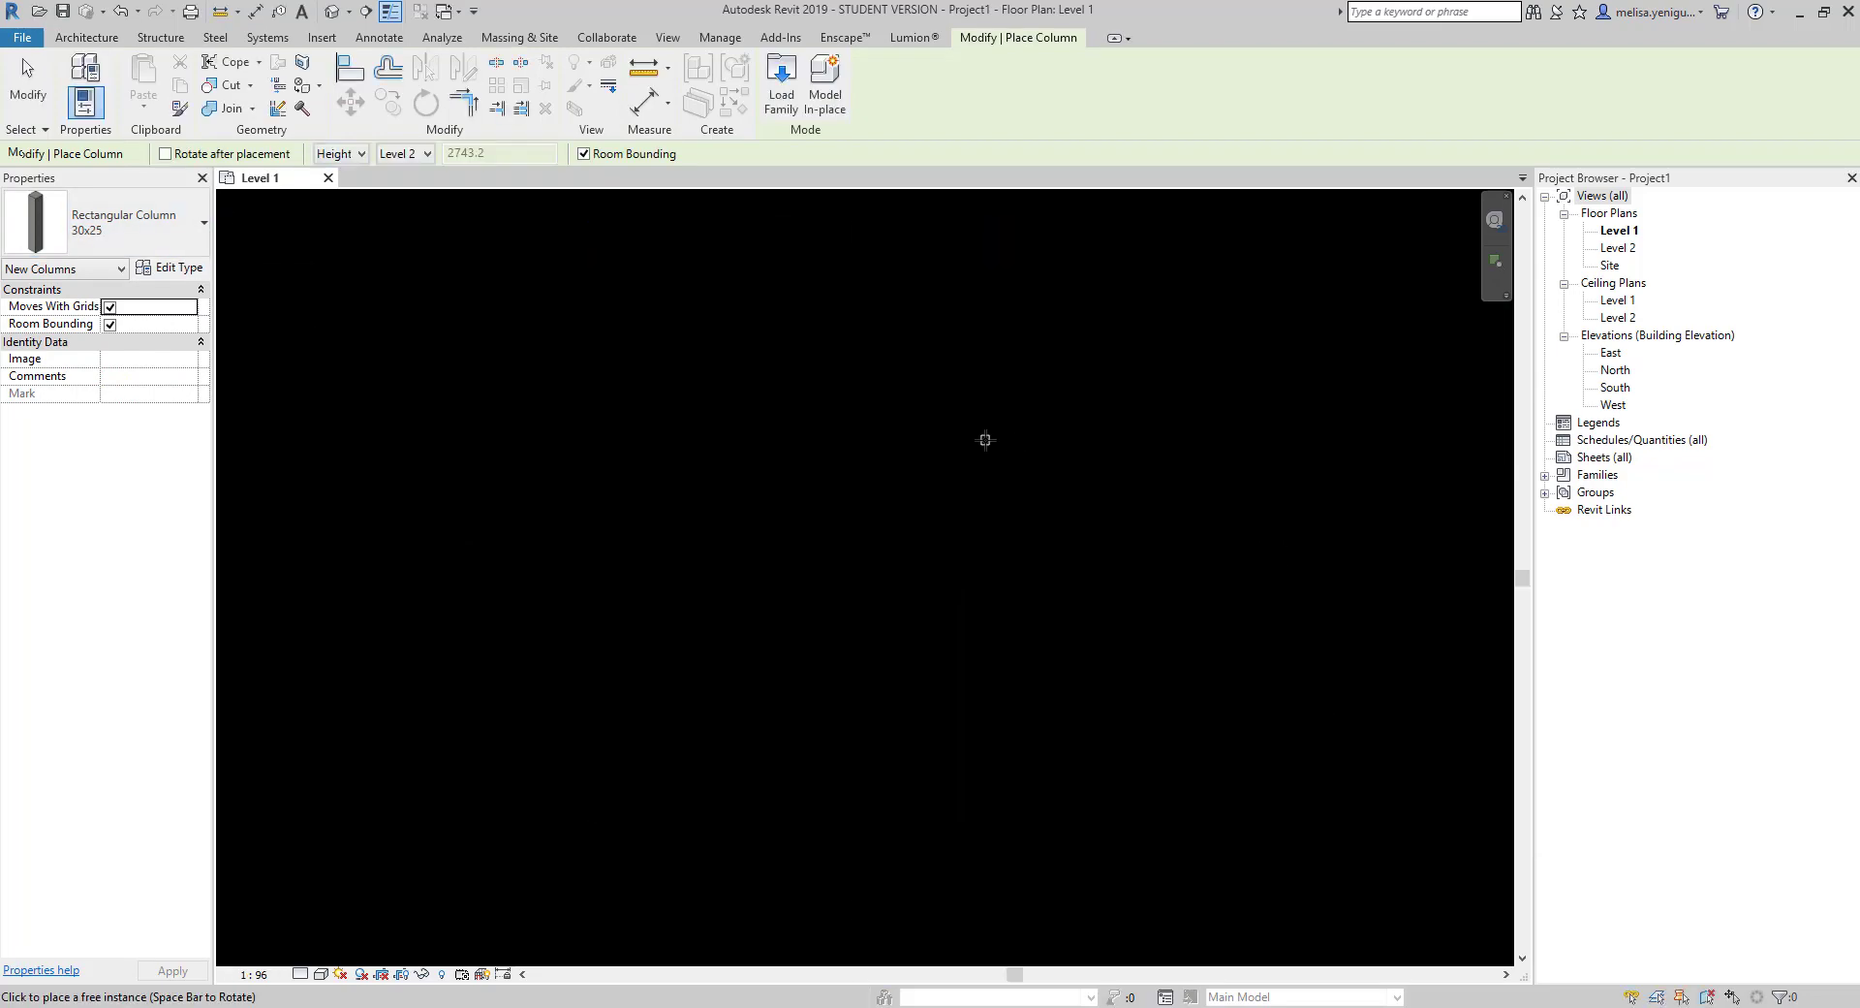
key("Escape")
Set the Level 1 plan view scale to 1:100.
left_click(254, 974)
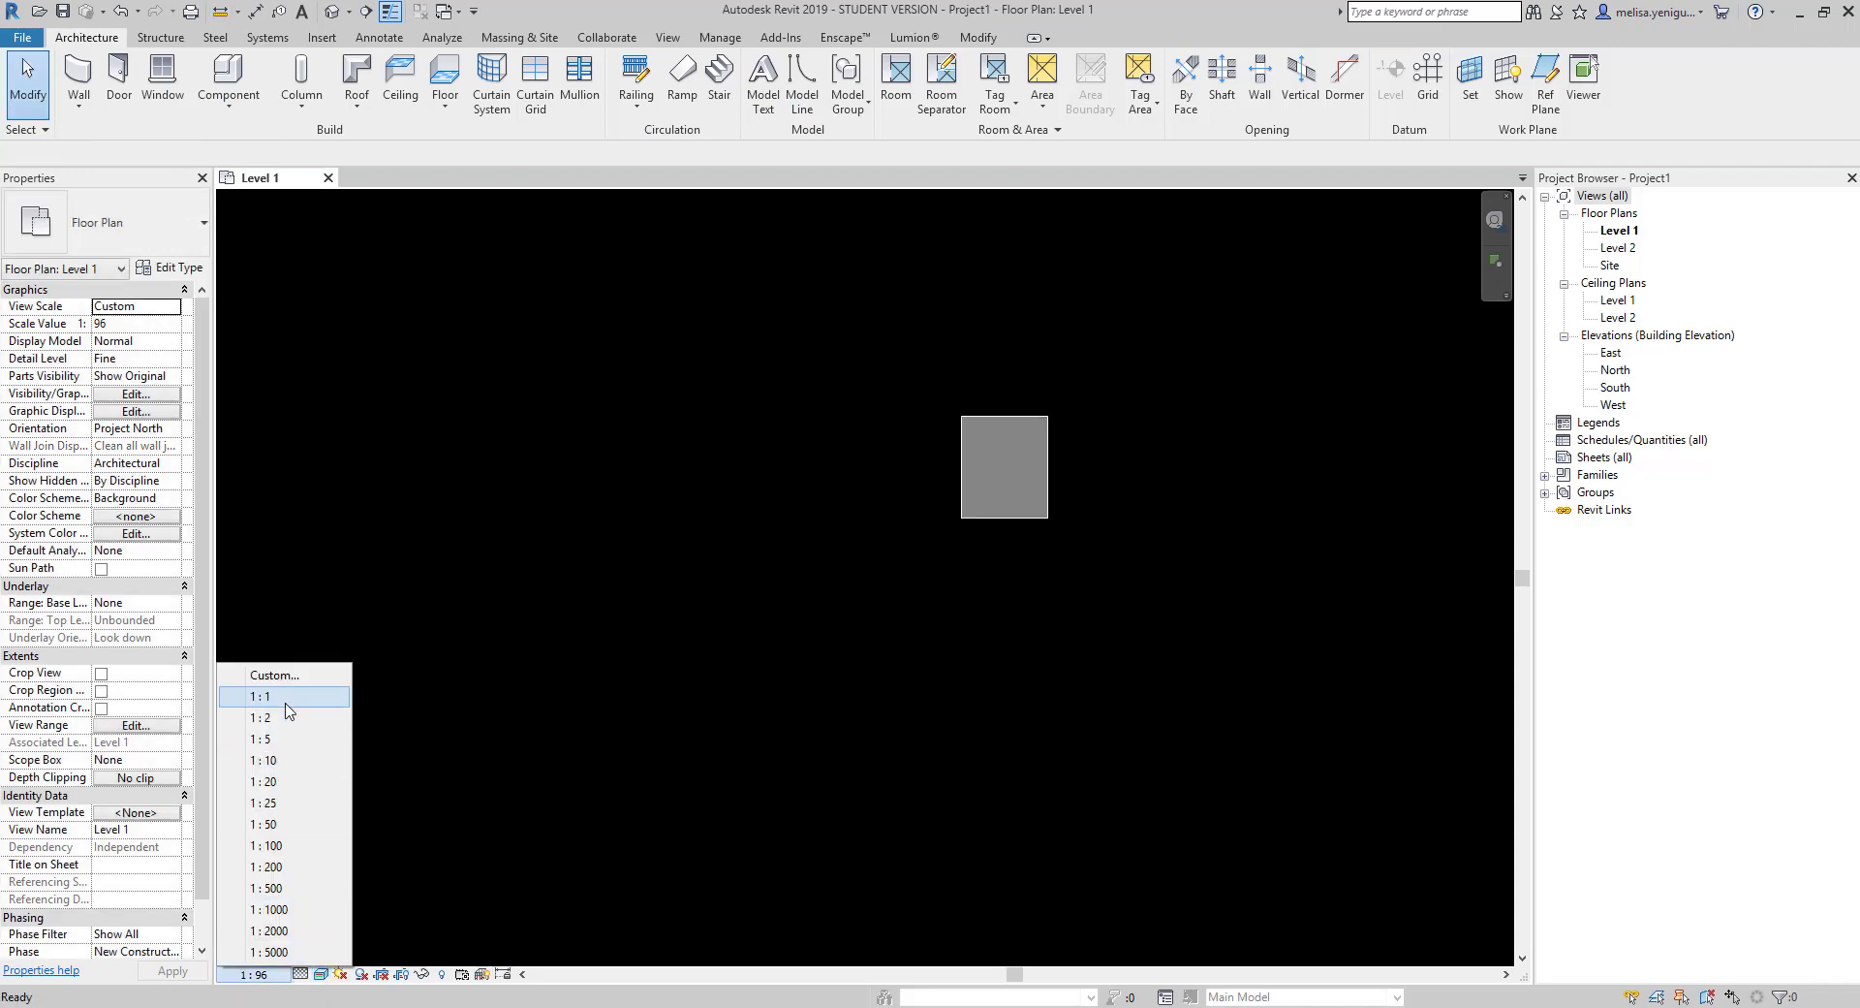
left_click(270, 585)
type("00")
key("Return")
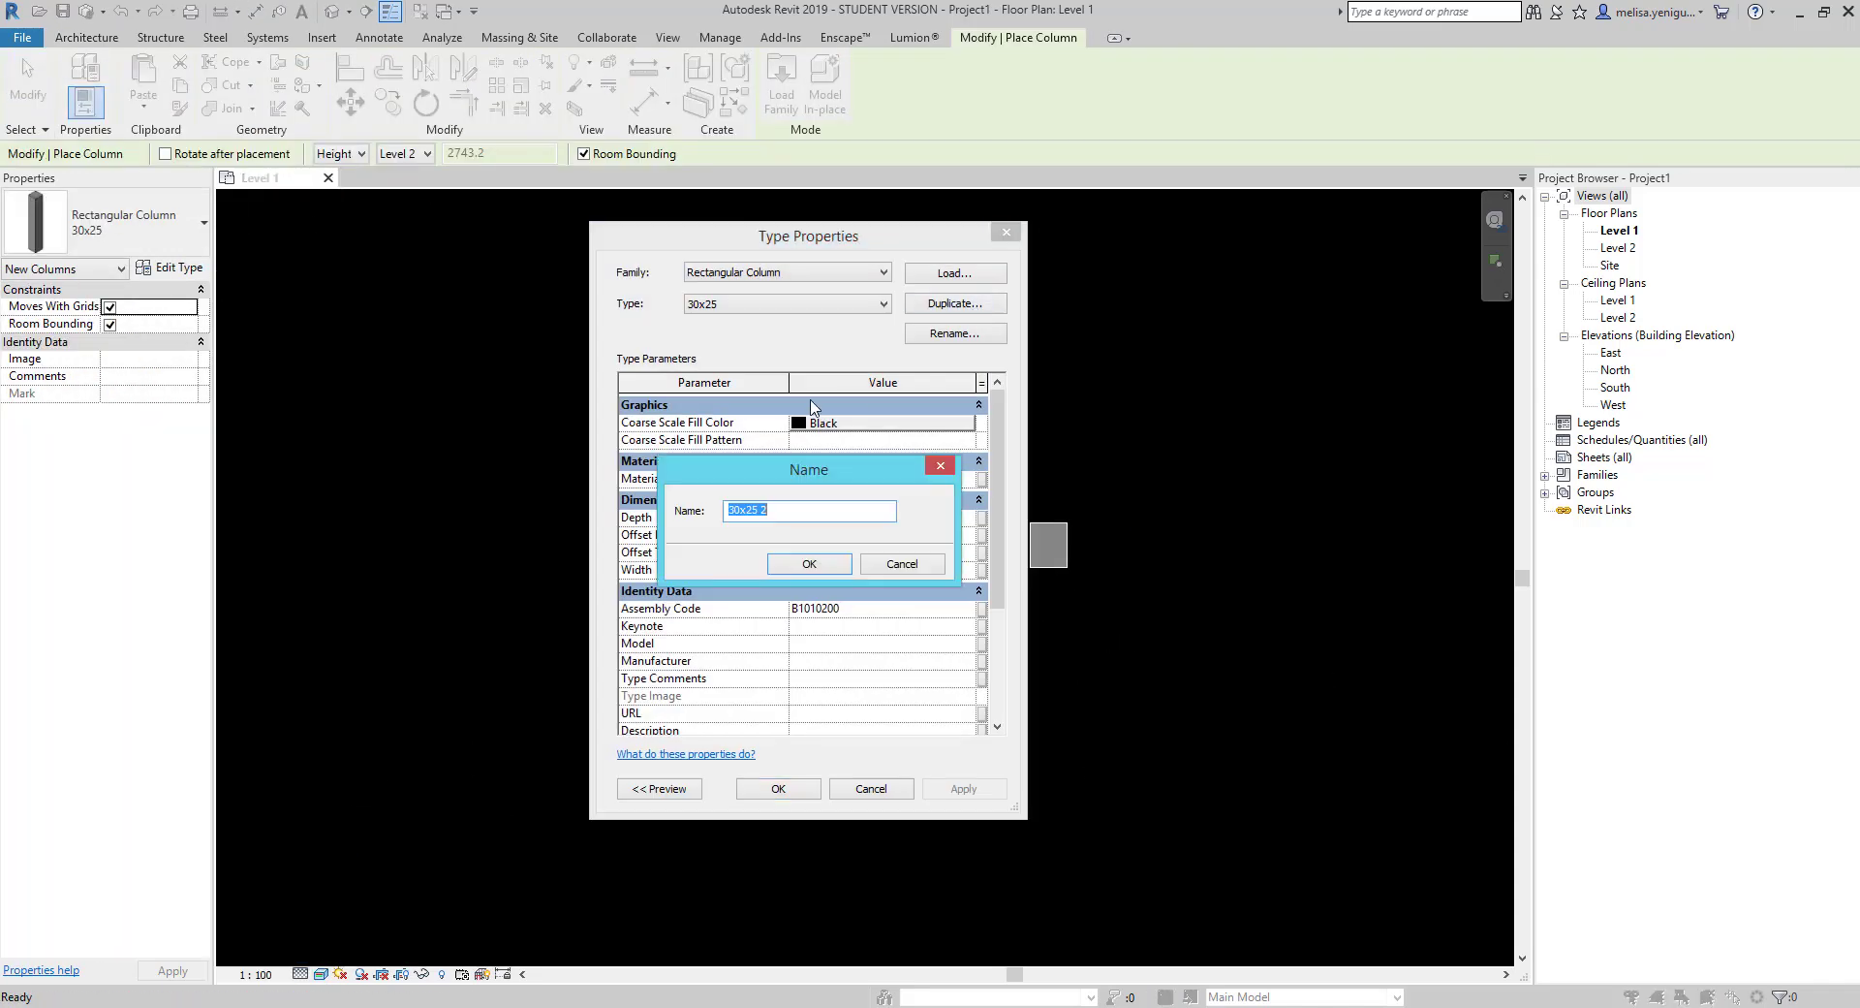
Add a 62x25 column type and place a column of it.
type("62x25")
left_click(809, 564)
key("Return")
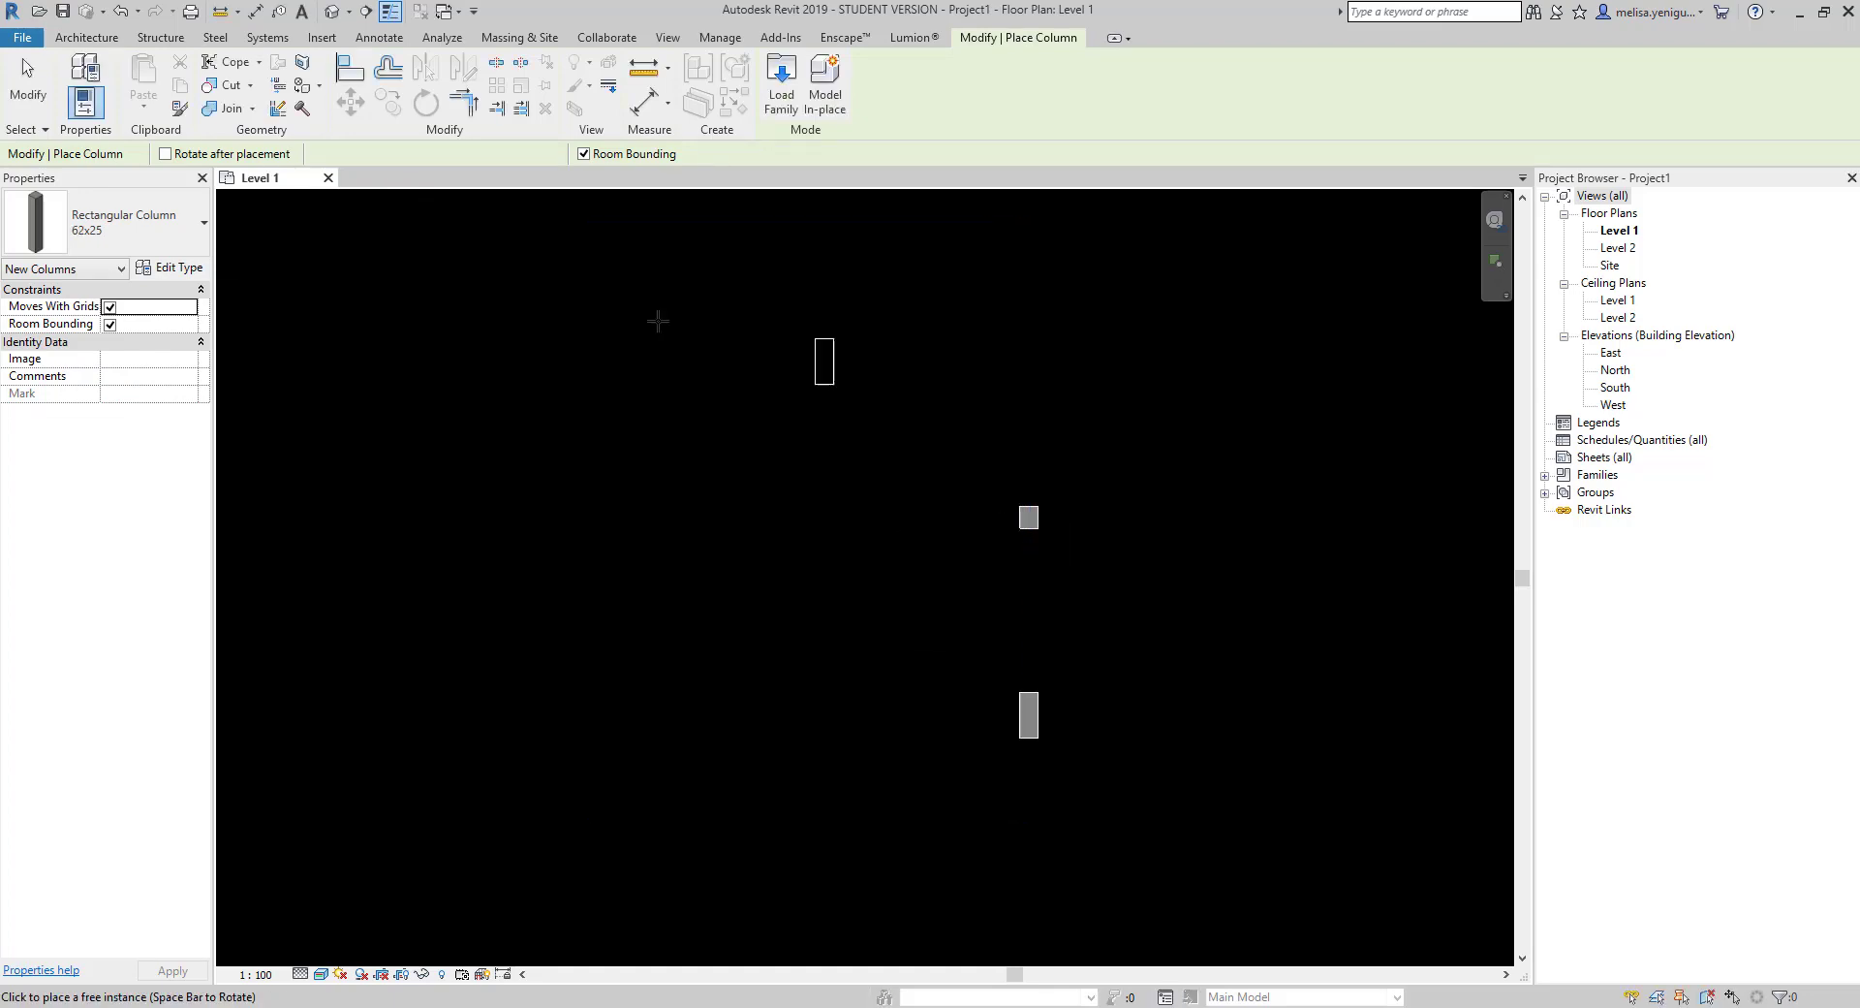
key("Escape")
Check the columns in a 3D view with a chosen visual style, then return to Level 1.
key("d")
key("l")
left_click(1074, 482)
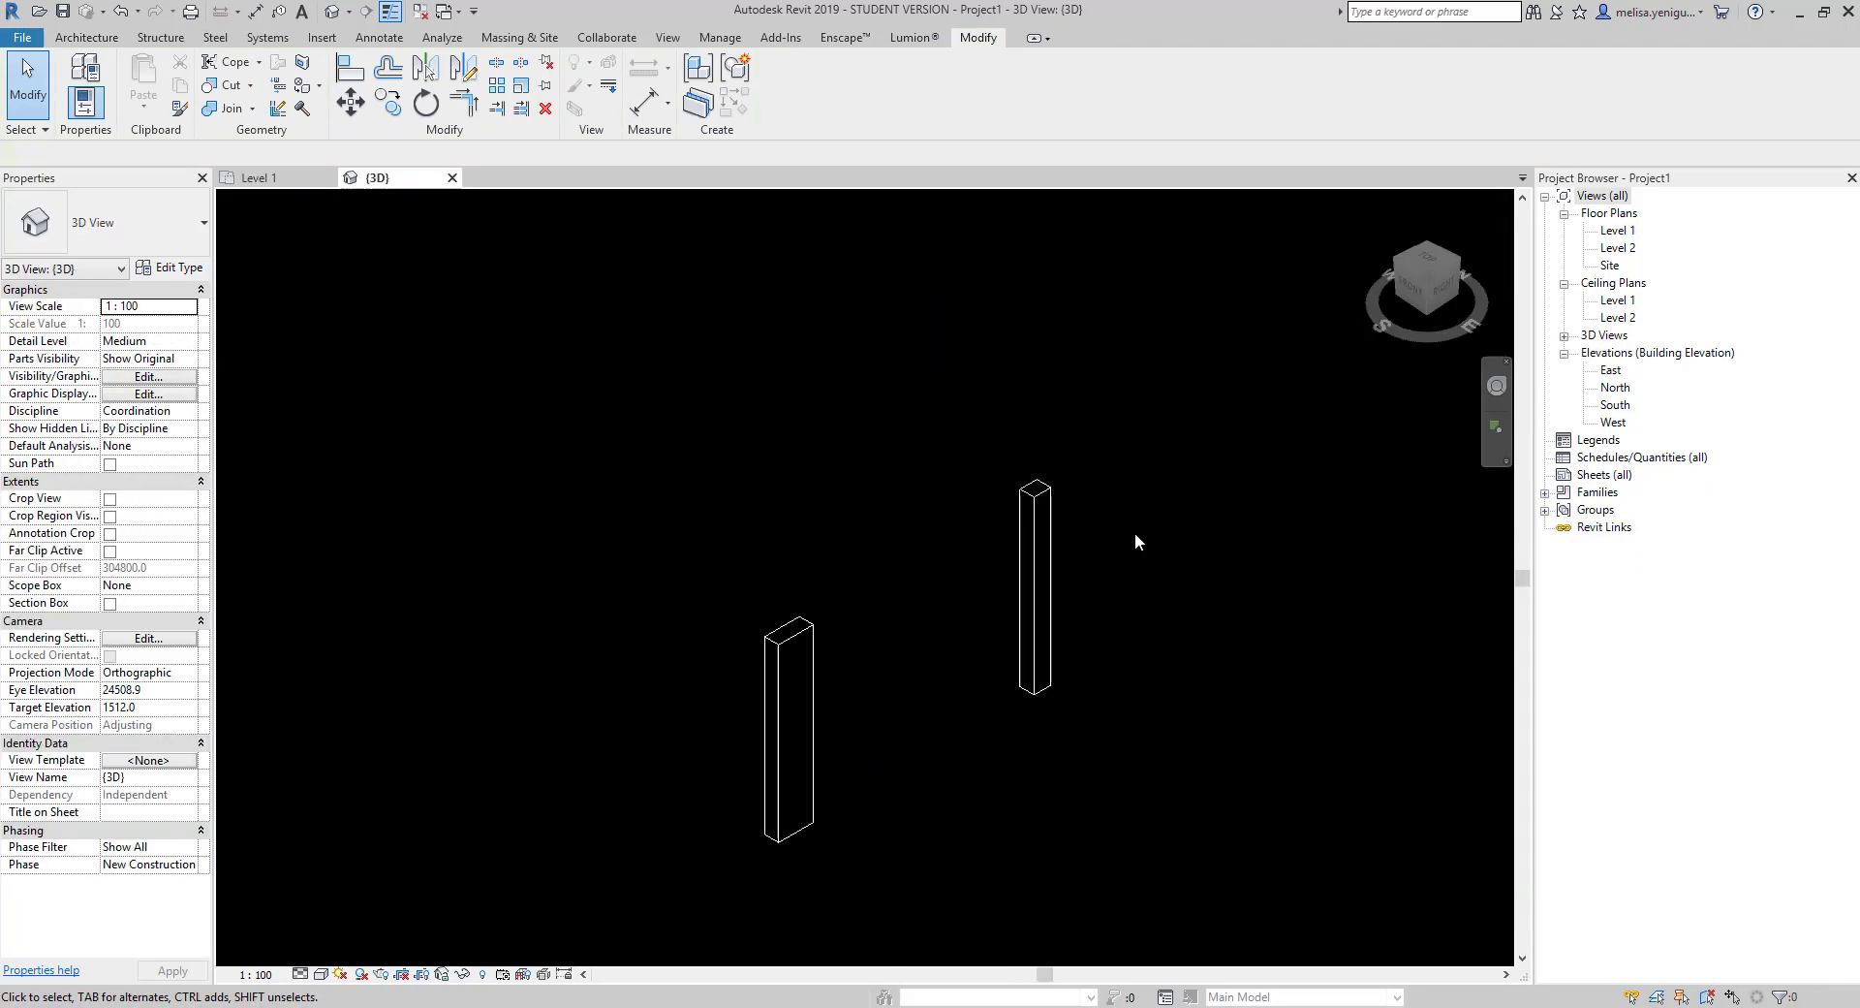
left_click(320, 974)
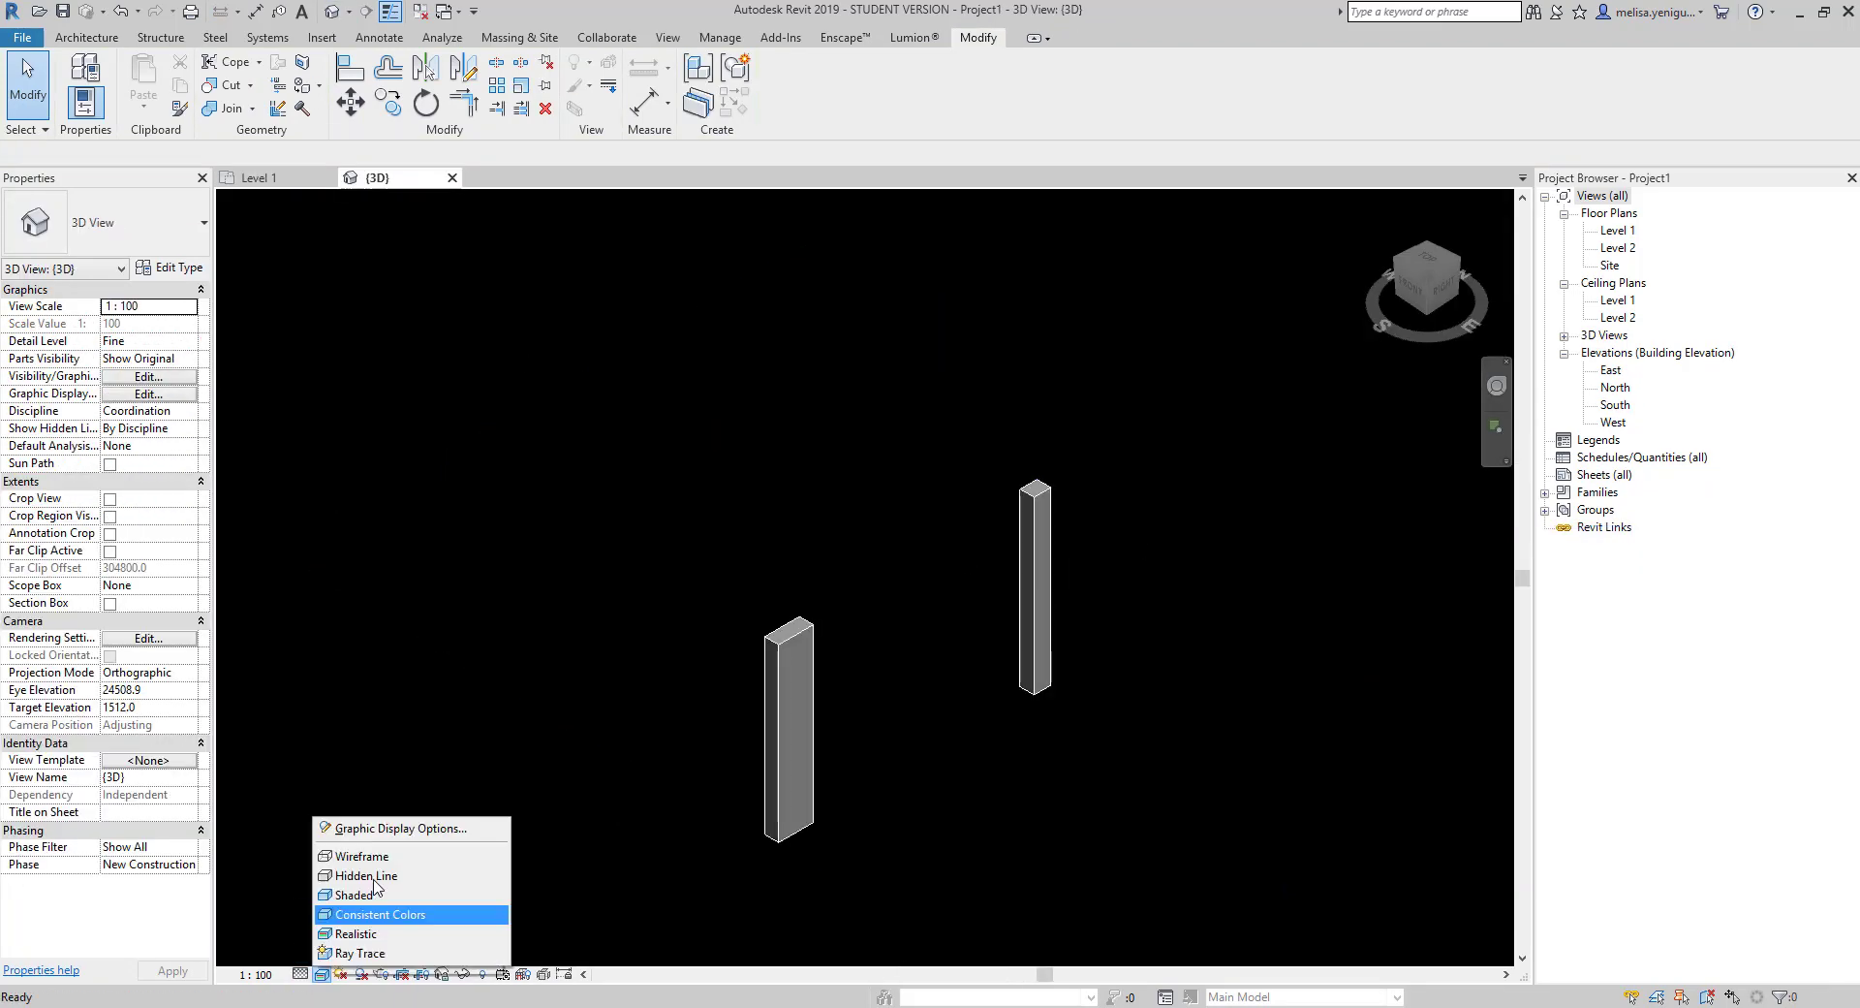
left_click(401, 832)
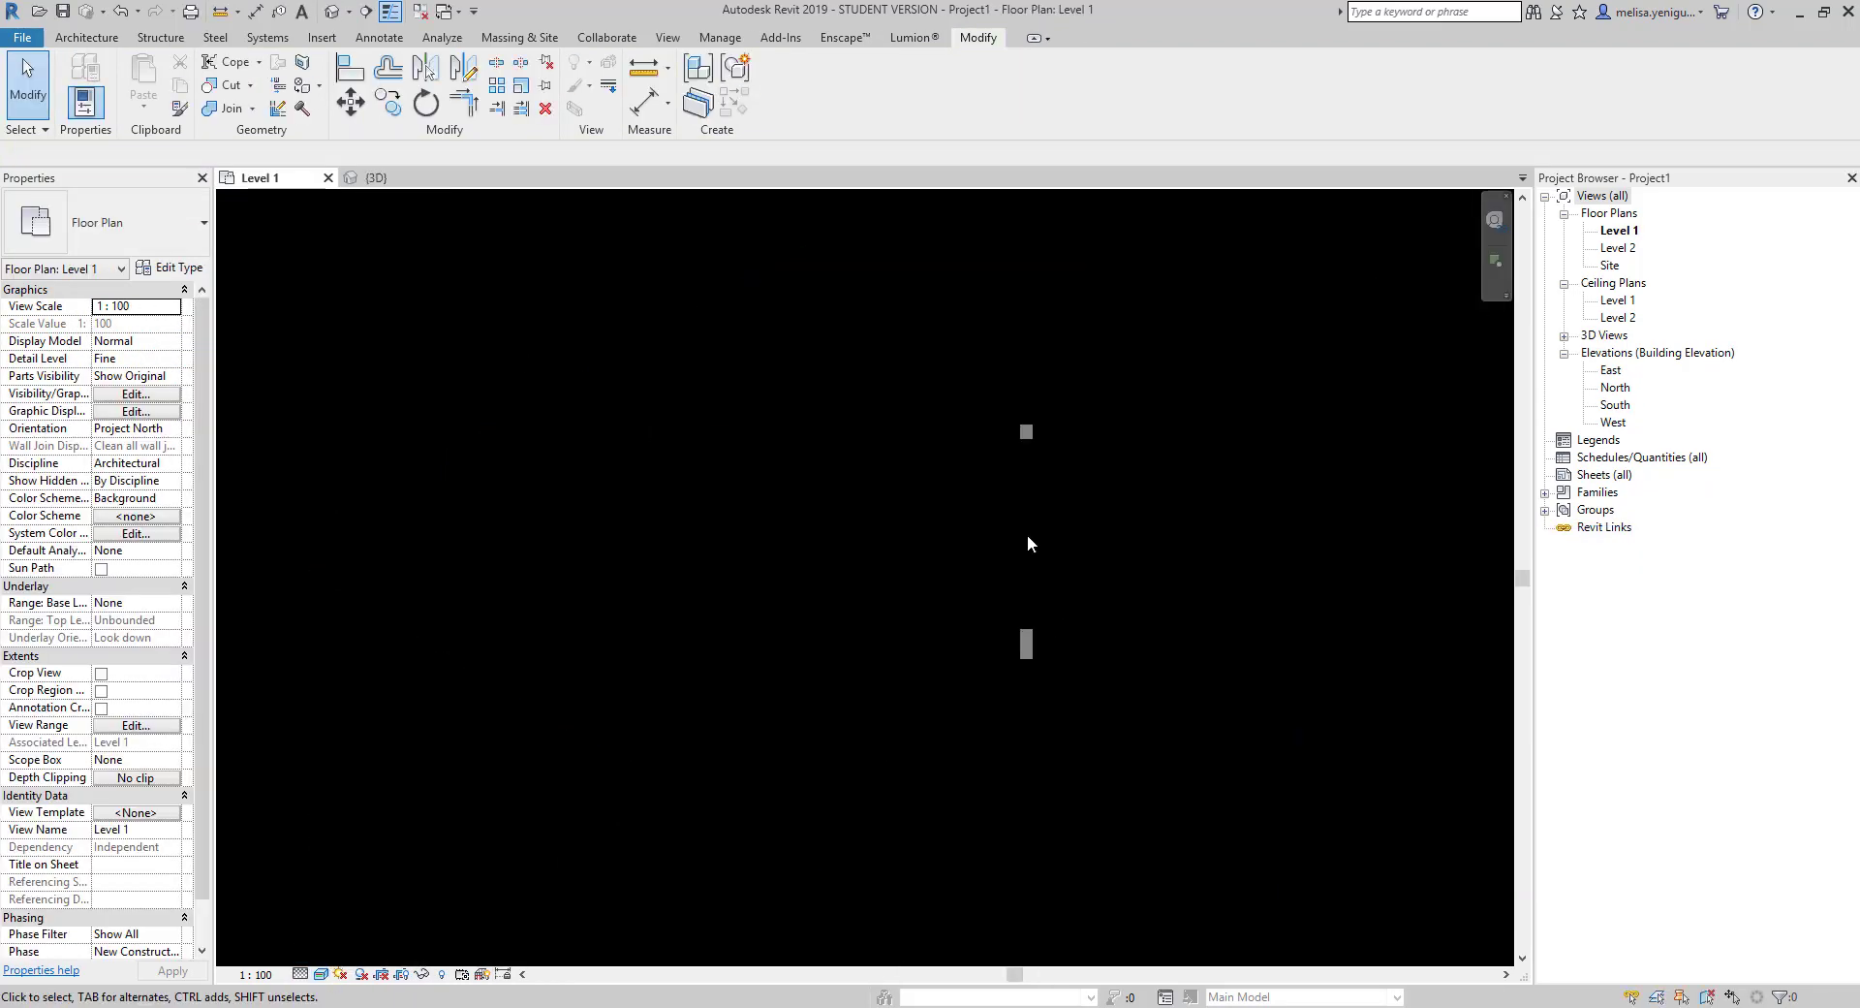
Draw the 3700-long top wall from the column, aligned by its exterior finish face.
left_click(87, 37)
left_click(72, 87)
left_click(106, 223)
left_click(59, 717)
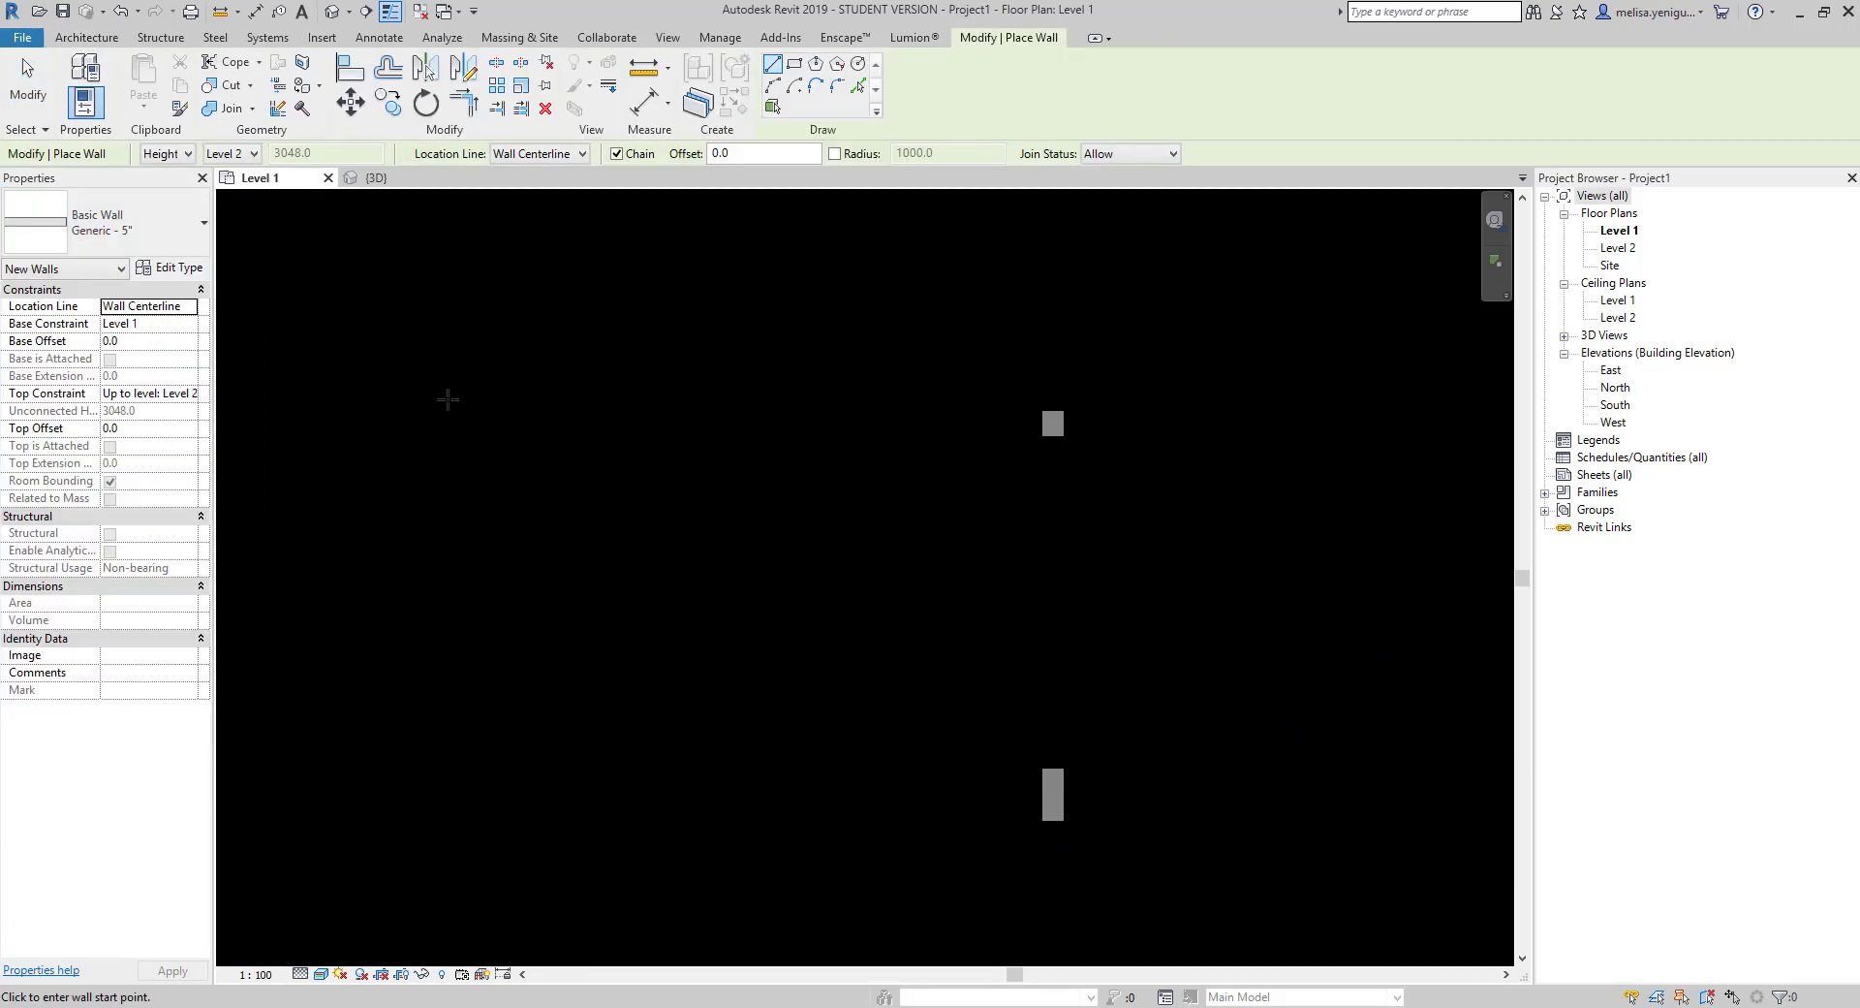
scroll(1054, 409, "up", 3)
left_click(1205, 438)
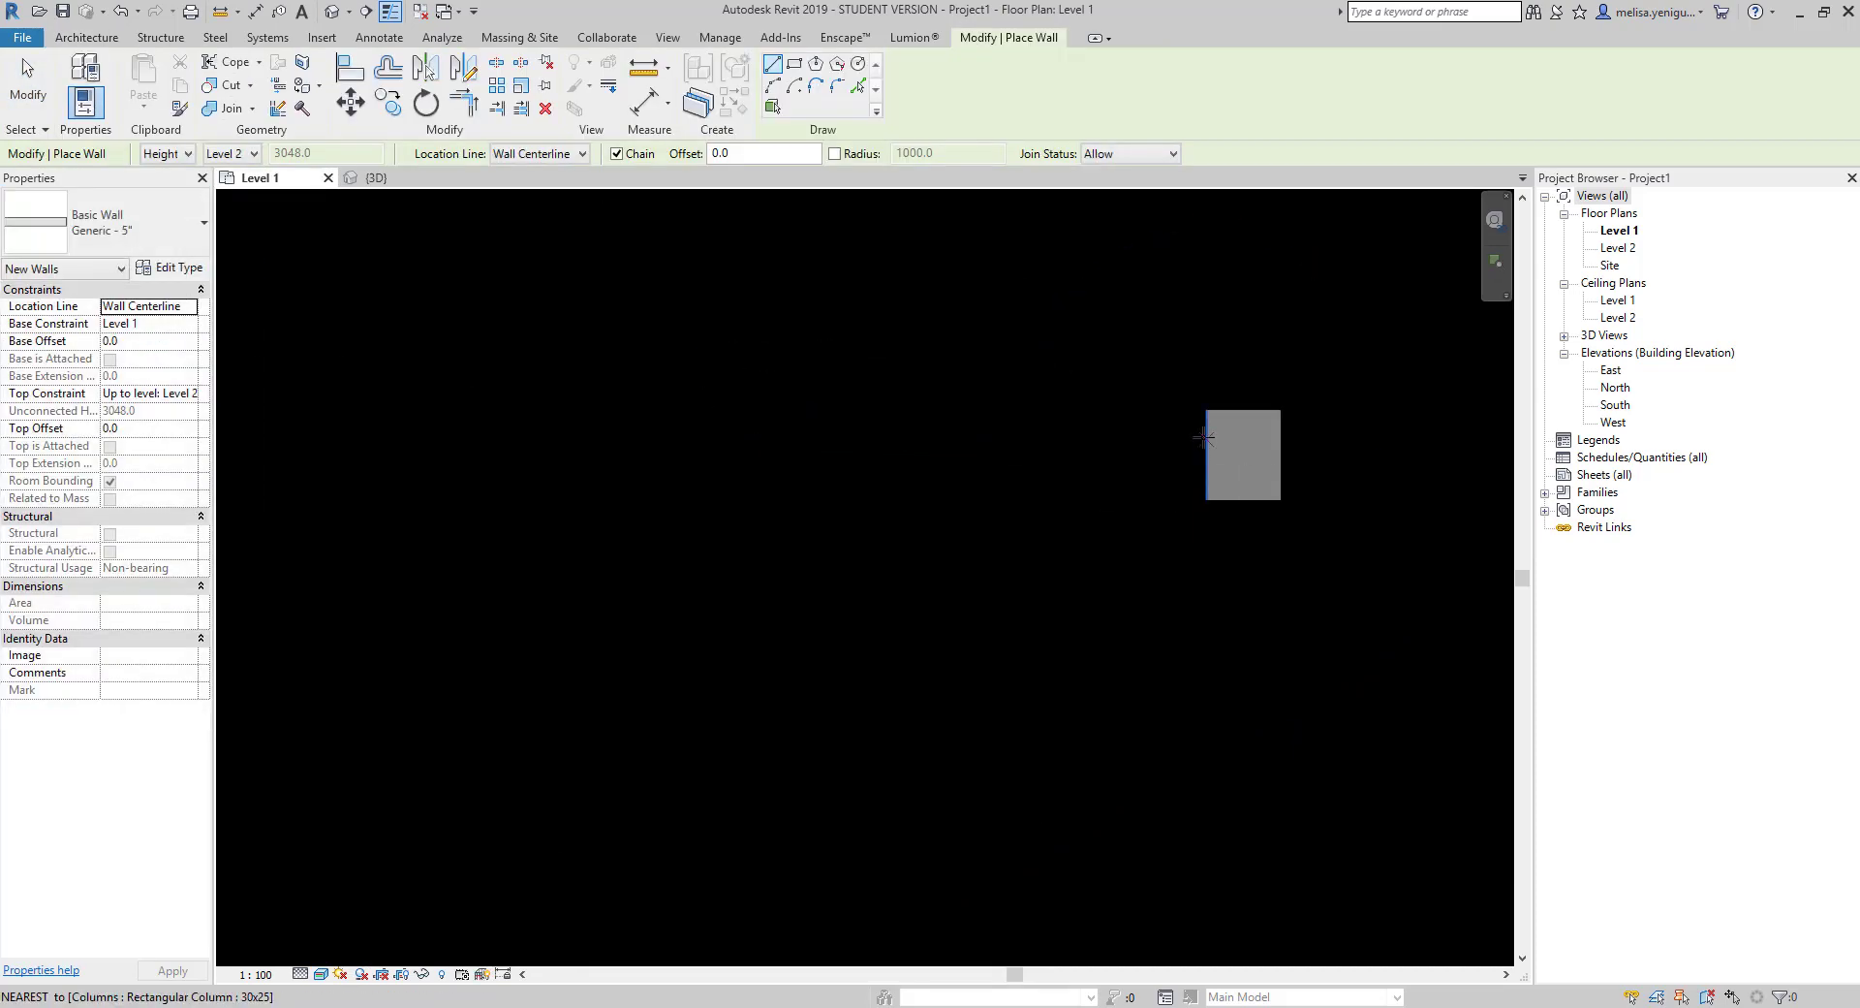
left_click(582, 153)
left_click(528, 201)
type("3")
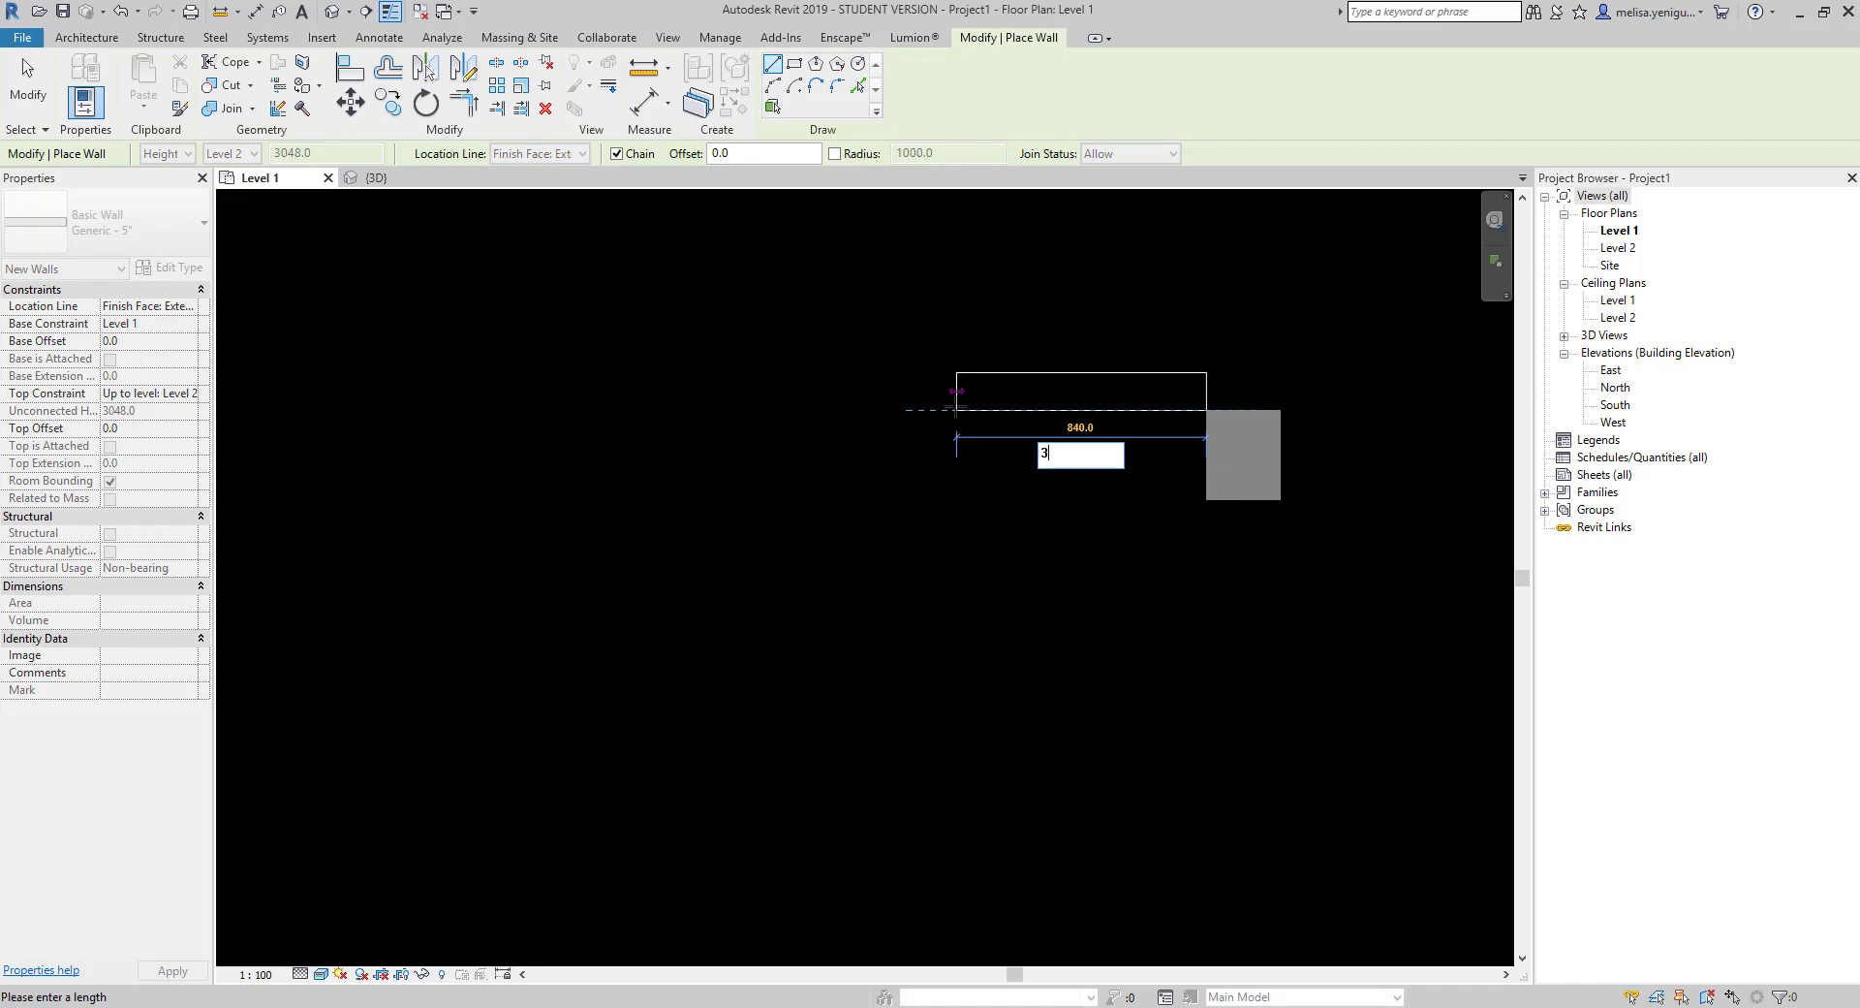
type("700")
key("Return")
key("Escape")
key("Escape")
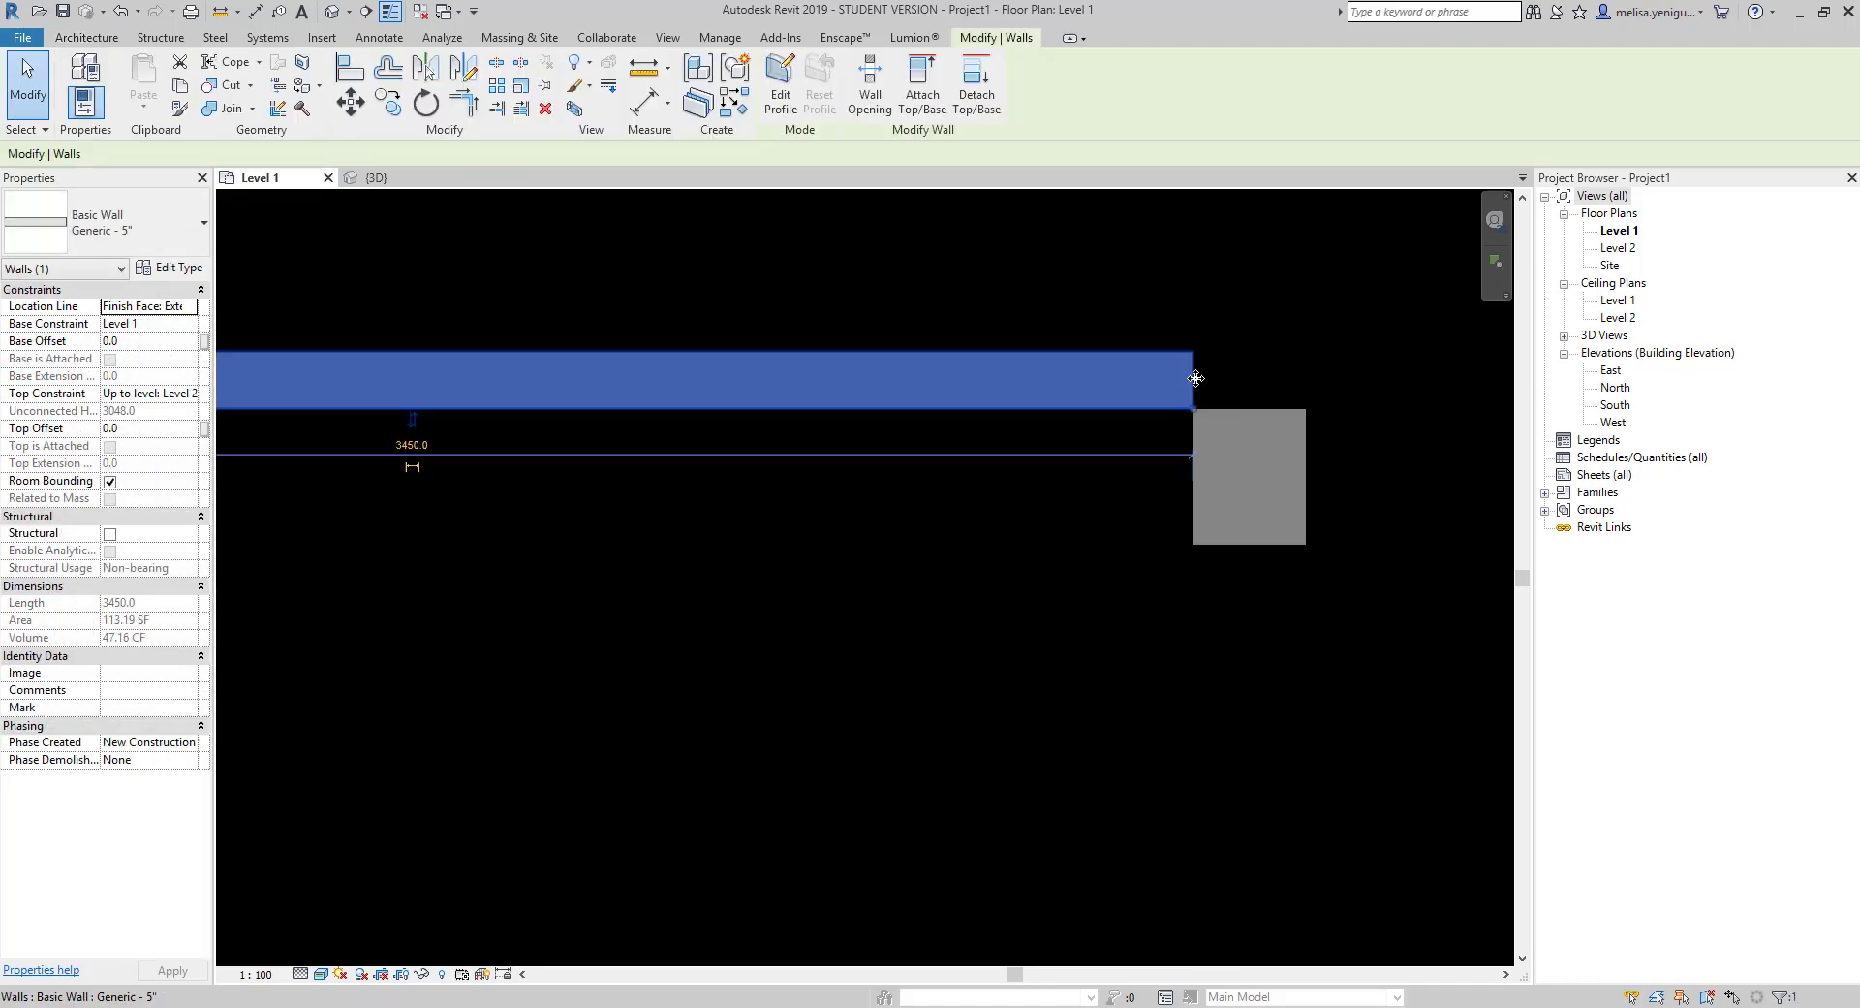
Draw the vertical right wall from the column on its interior face and extend it downward.
scroll(983, 451, "down", 2)
key("w")
key("a")
left_click(539, 153)
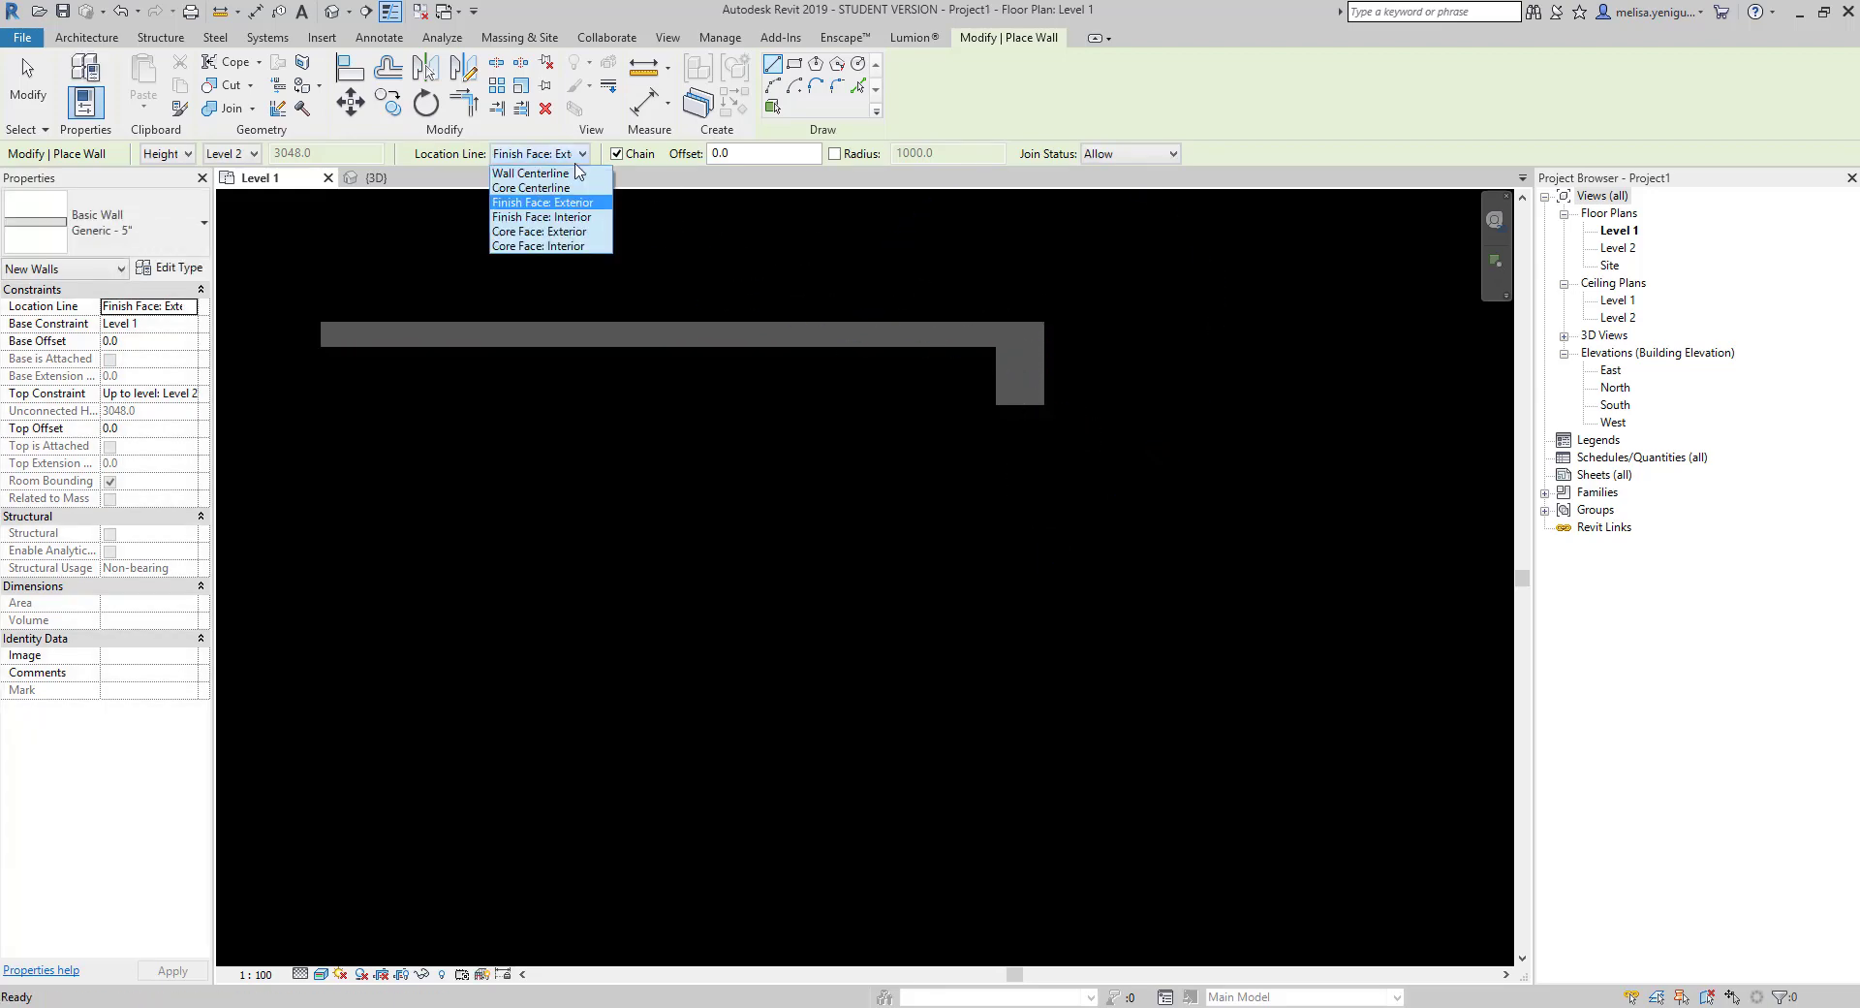
left_click(529, 216)
left_click(922, 374)
left_click(1072, 778)
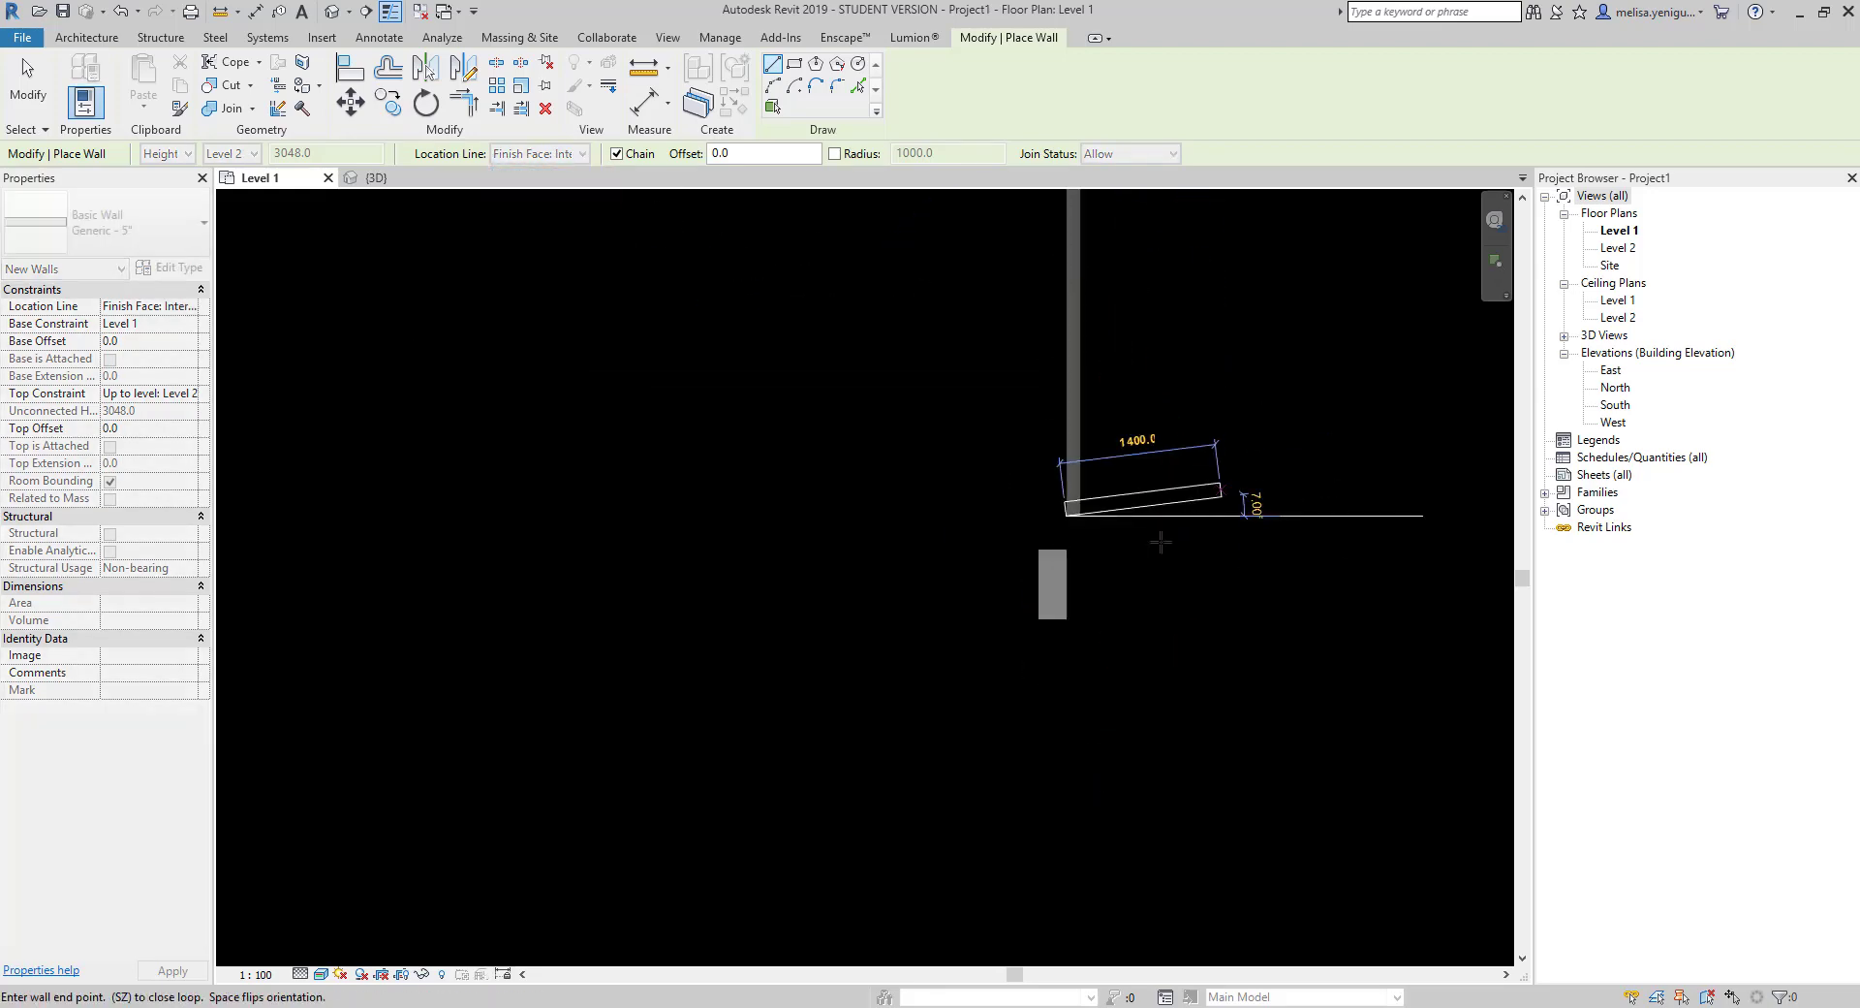
key("Escape")
key("Escape")
scroll(1078, 316, "down", 2)
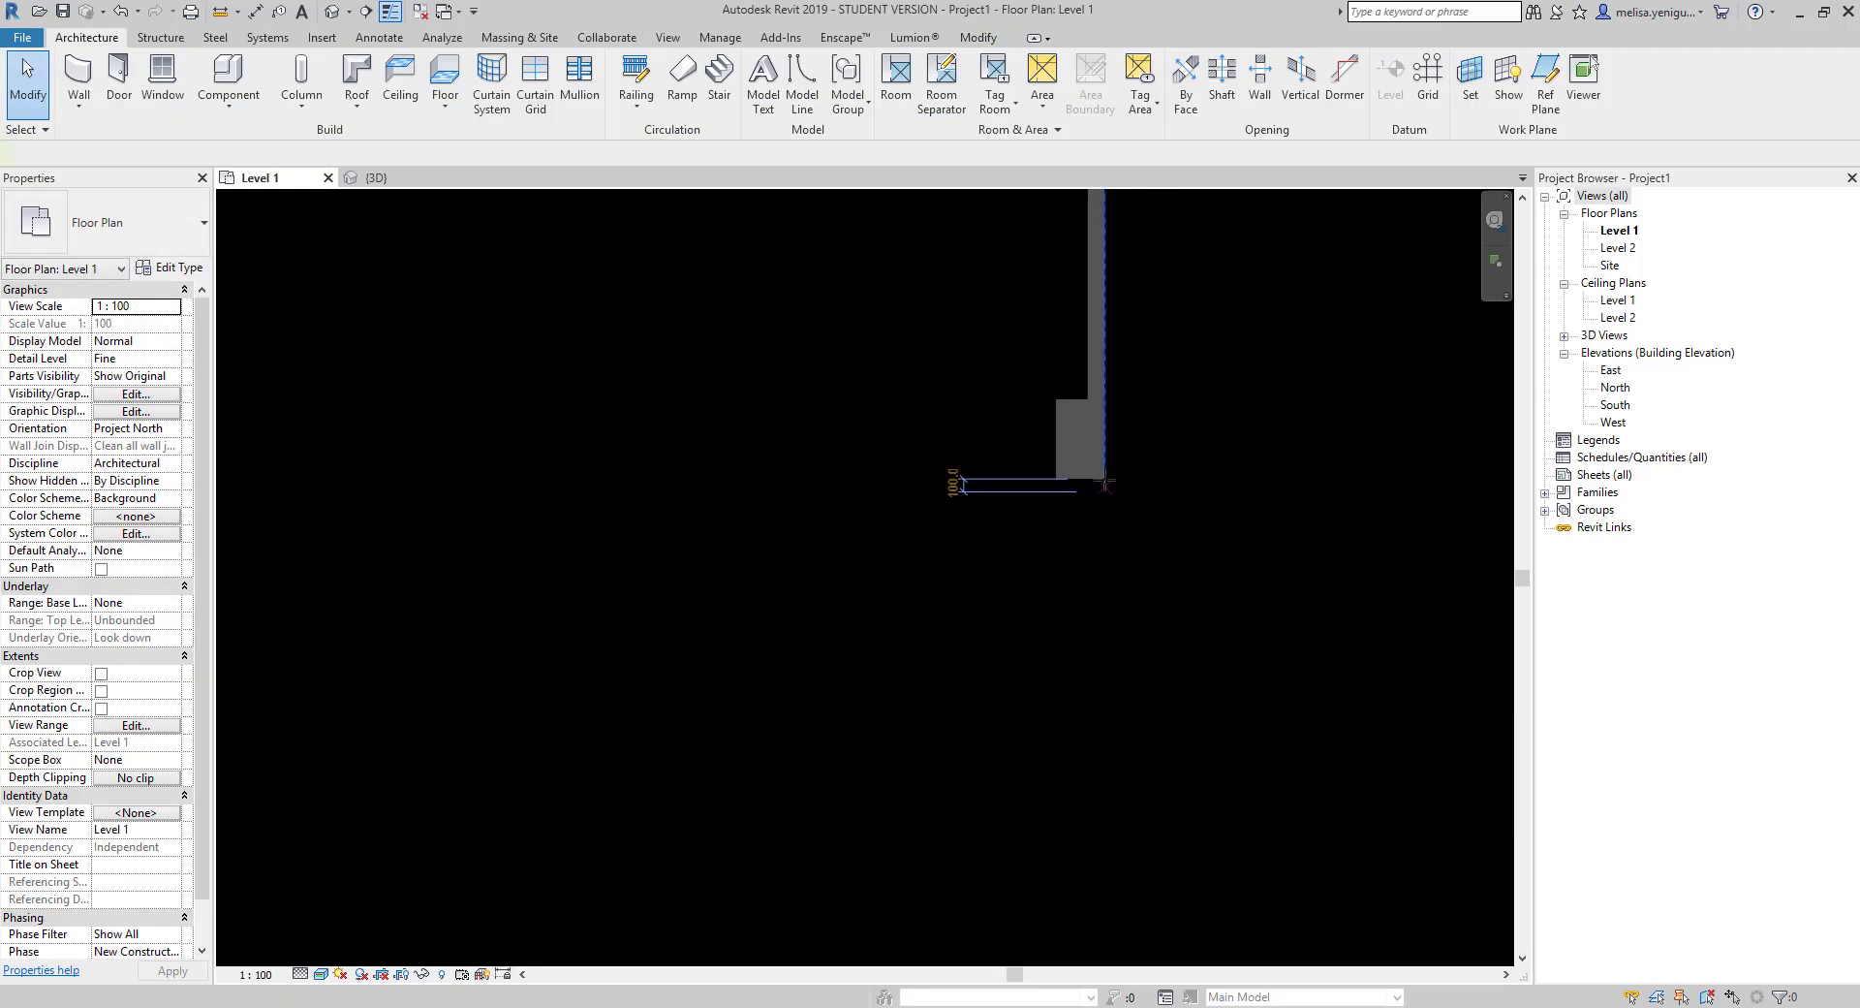
left_click_drag(1089, 405, 1089, 635)
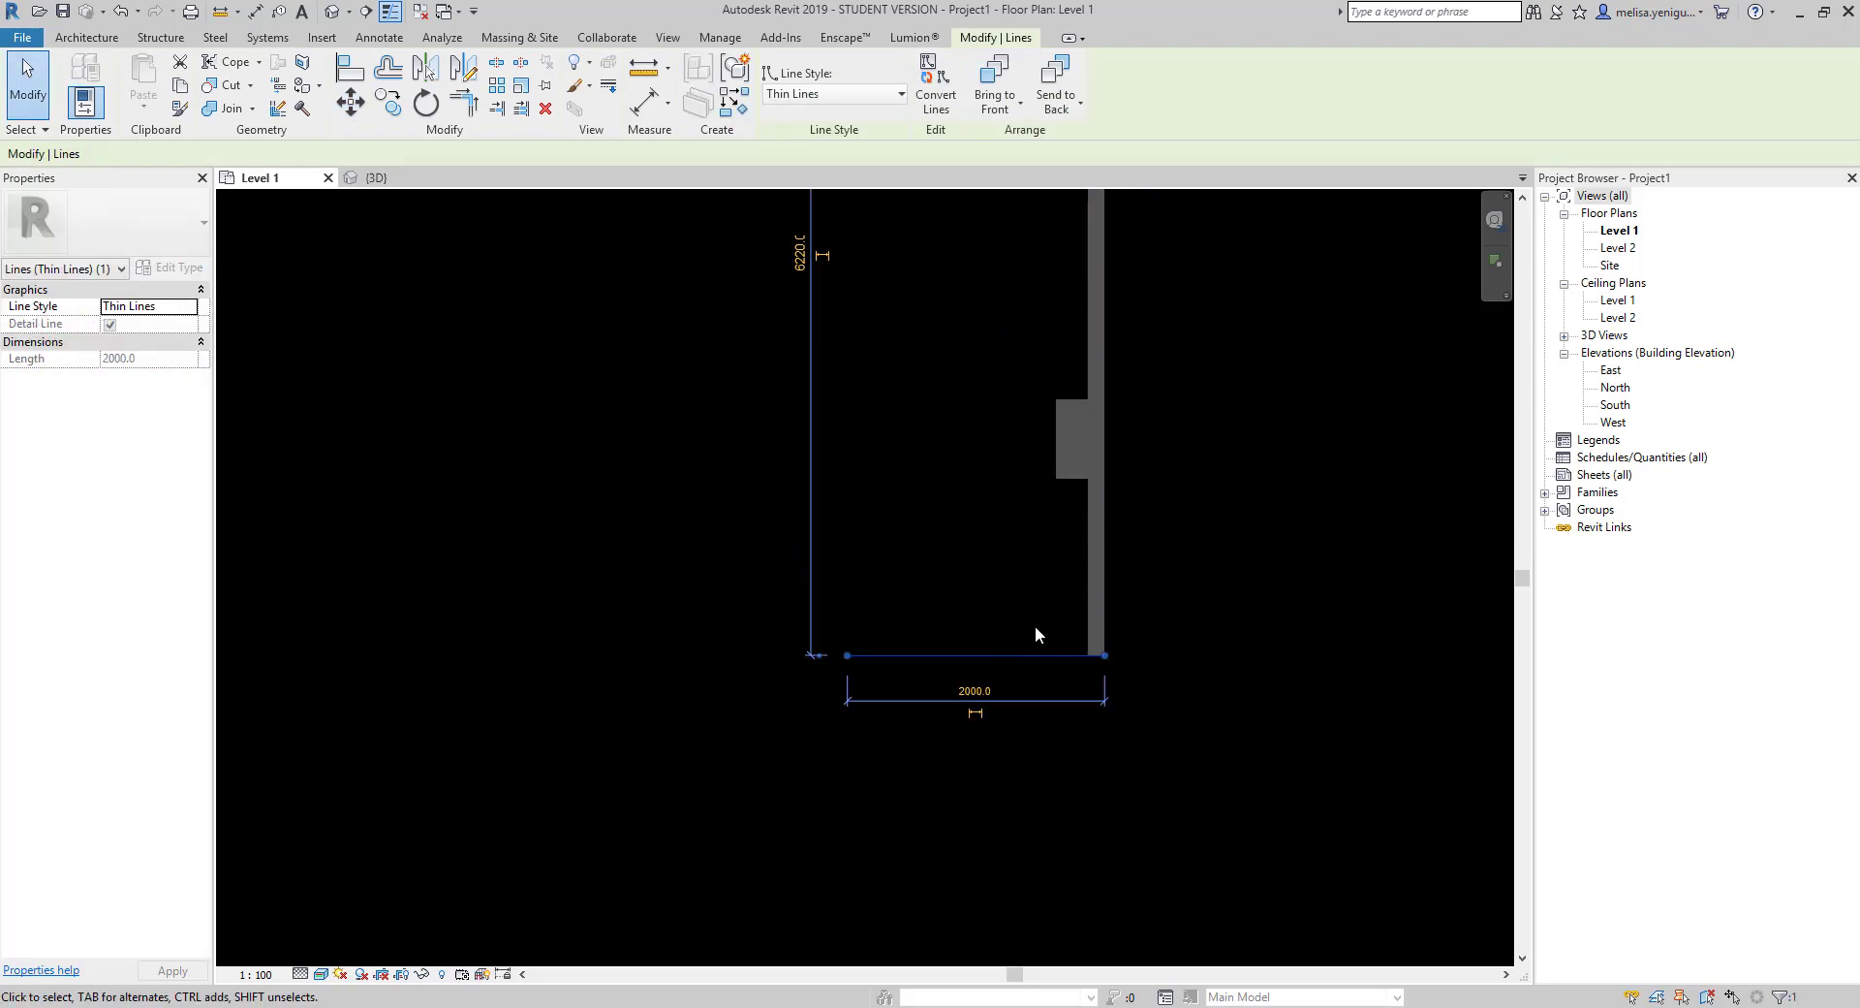
Close the outline with a 4400 bottom wall, a short leftward step and a wall up to the top.
key("Escape")
key("w")
key("a")
left_click(1089, 655)
type("3048.0")
key("Return")
scroll(698, 574, "down", 2)
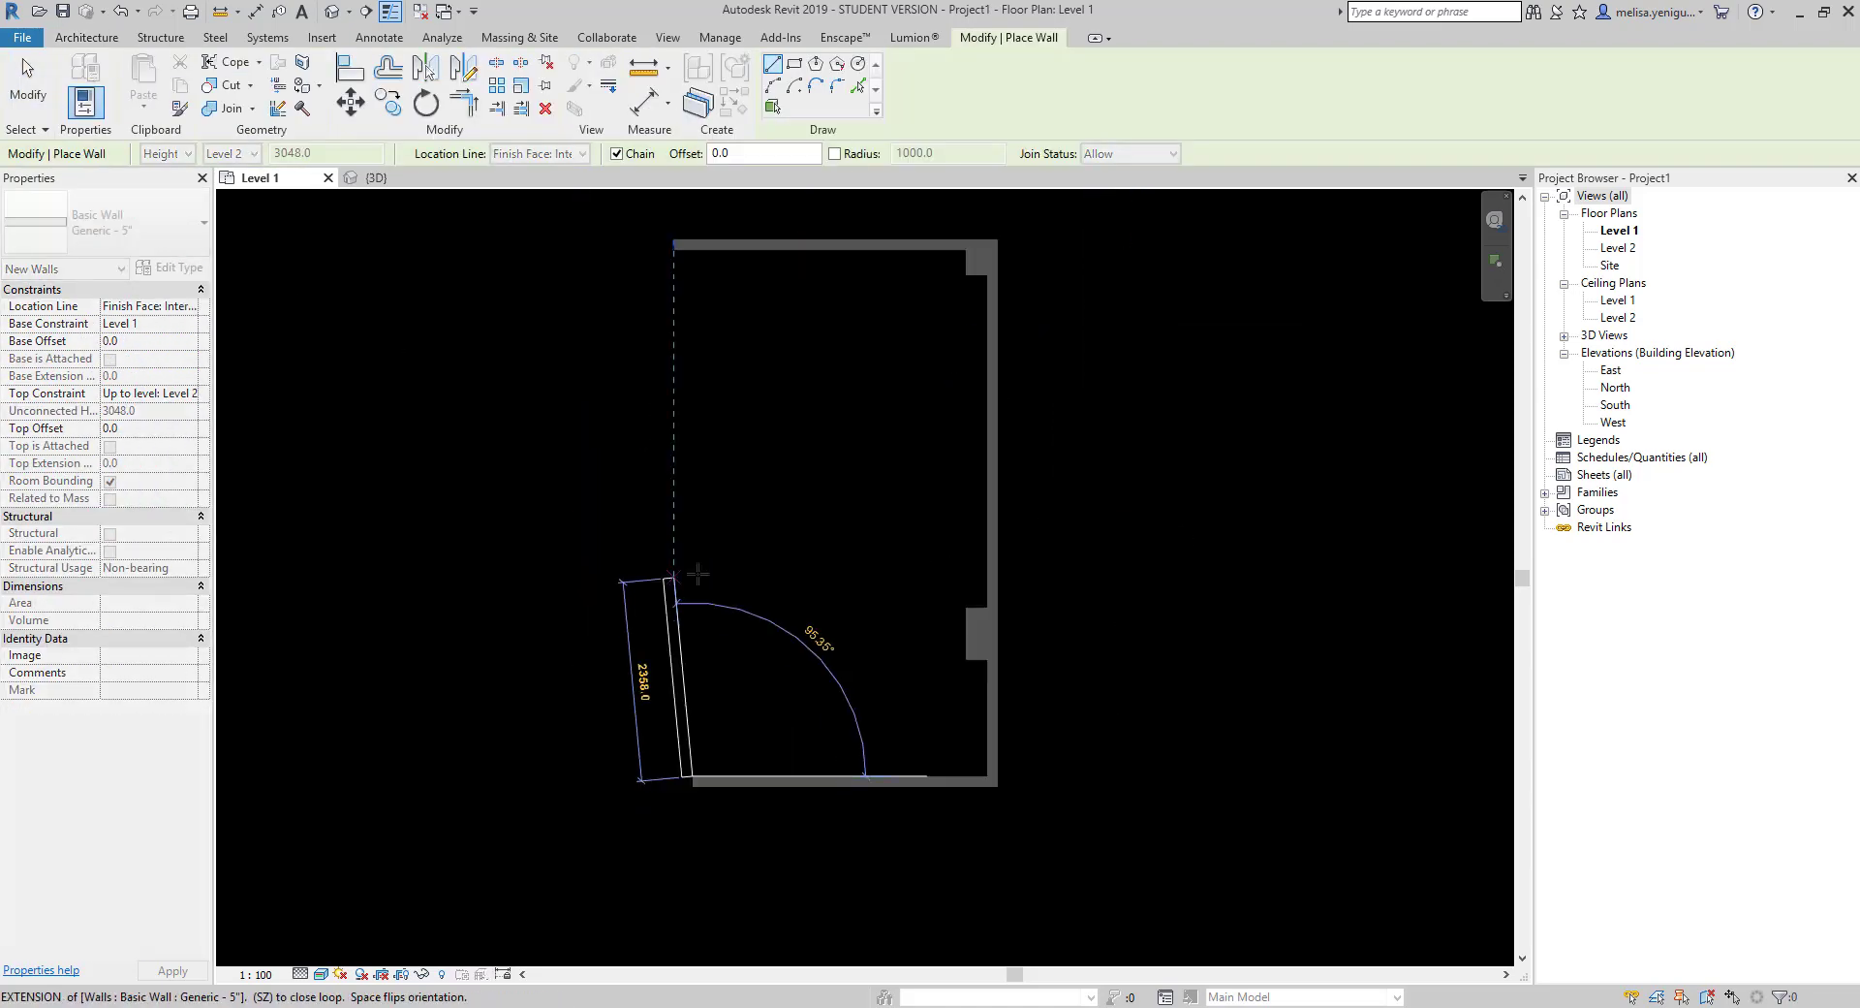
type("4400")
key("Return")
left_click(629, 405)
left_click(630, 244)
key("Escape")
key("Escape")
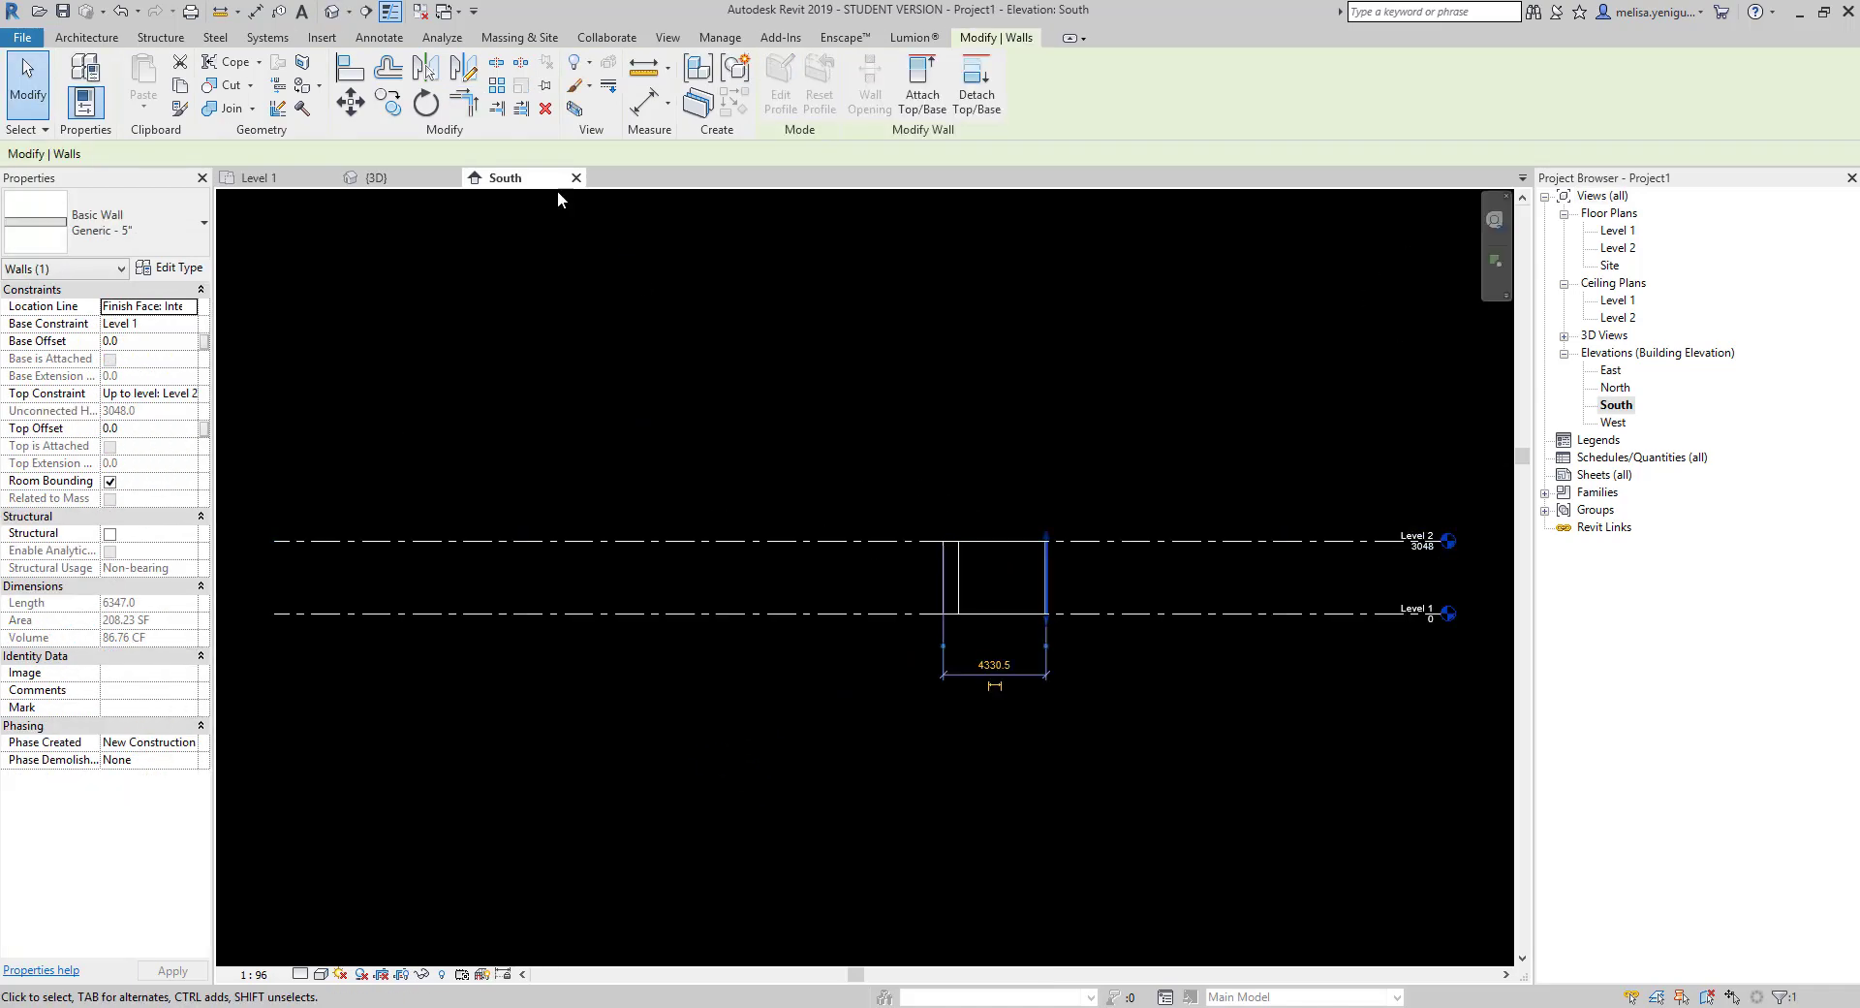
middle_click_drag(935, 589, 930, 610)
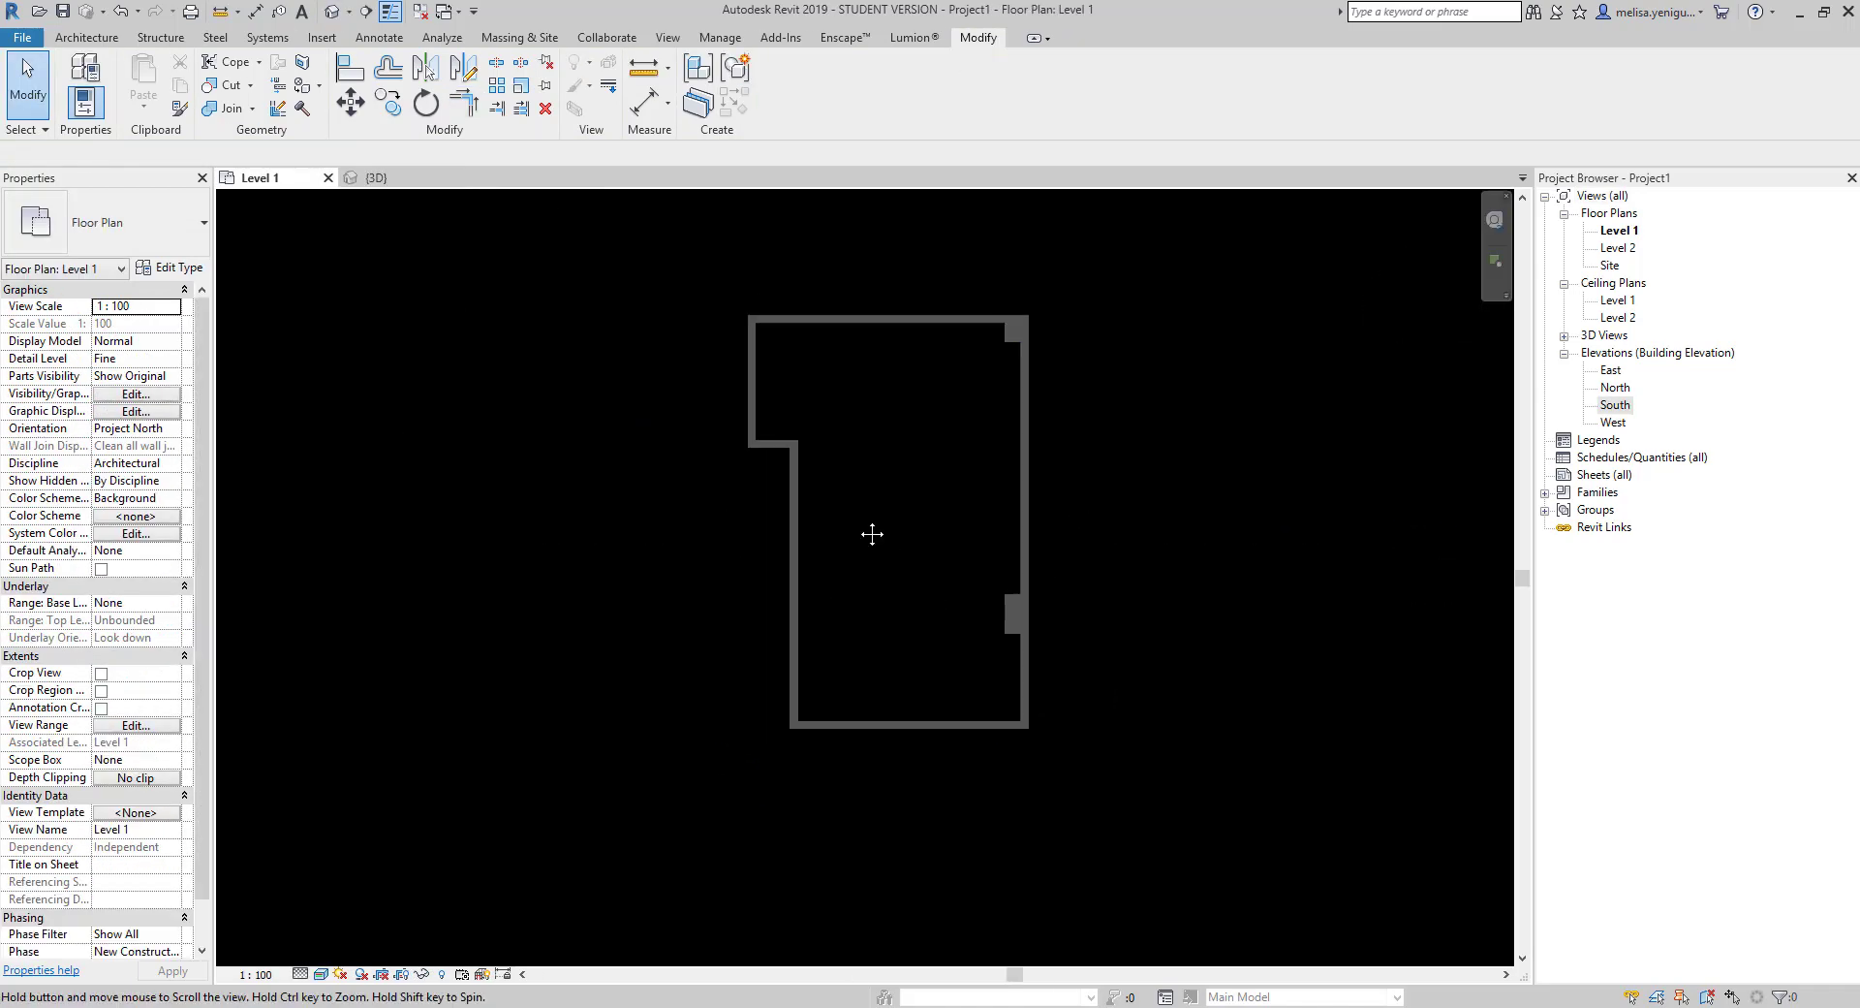
Place a door in the left wall and a window in the bottom wall.
key("d")
key("r")
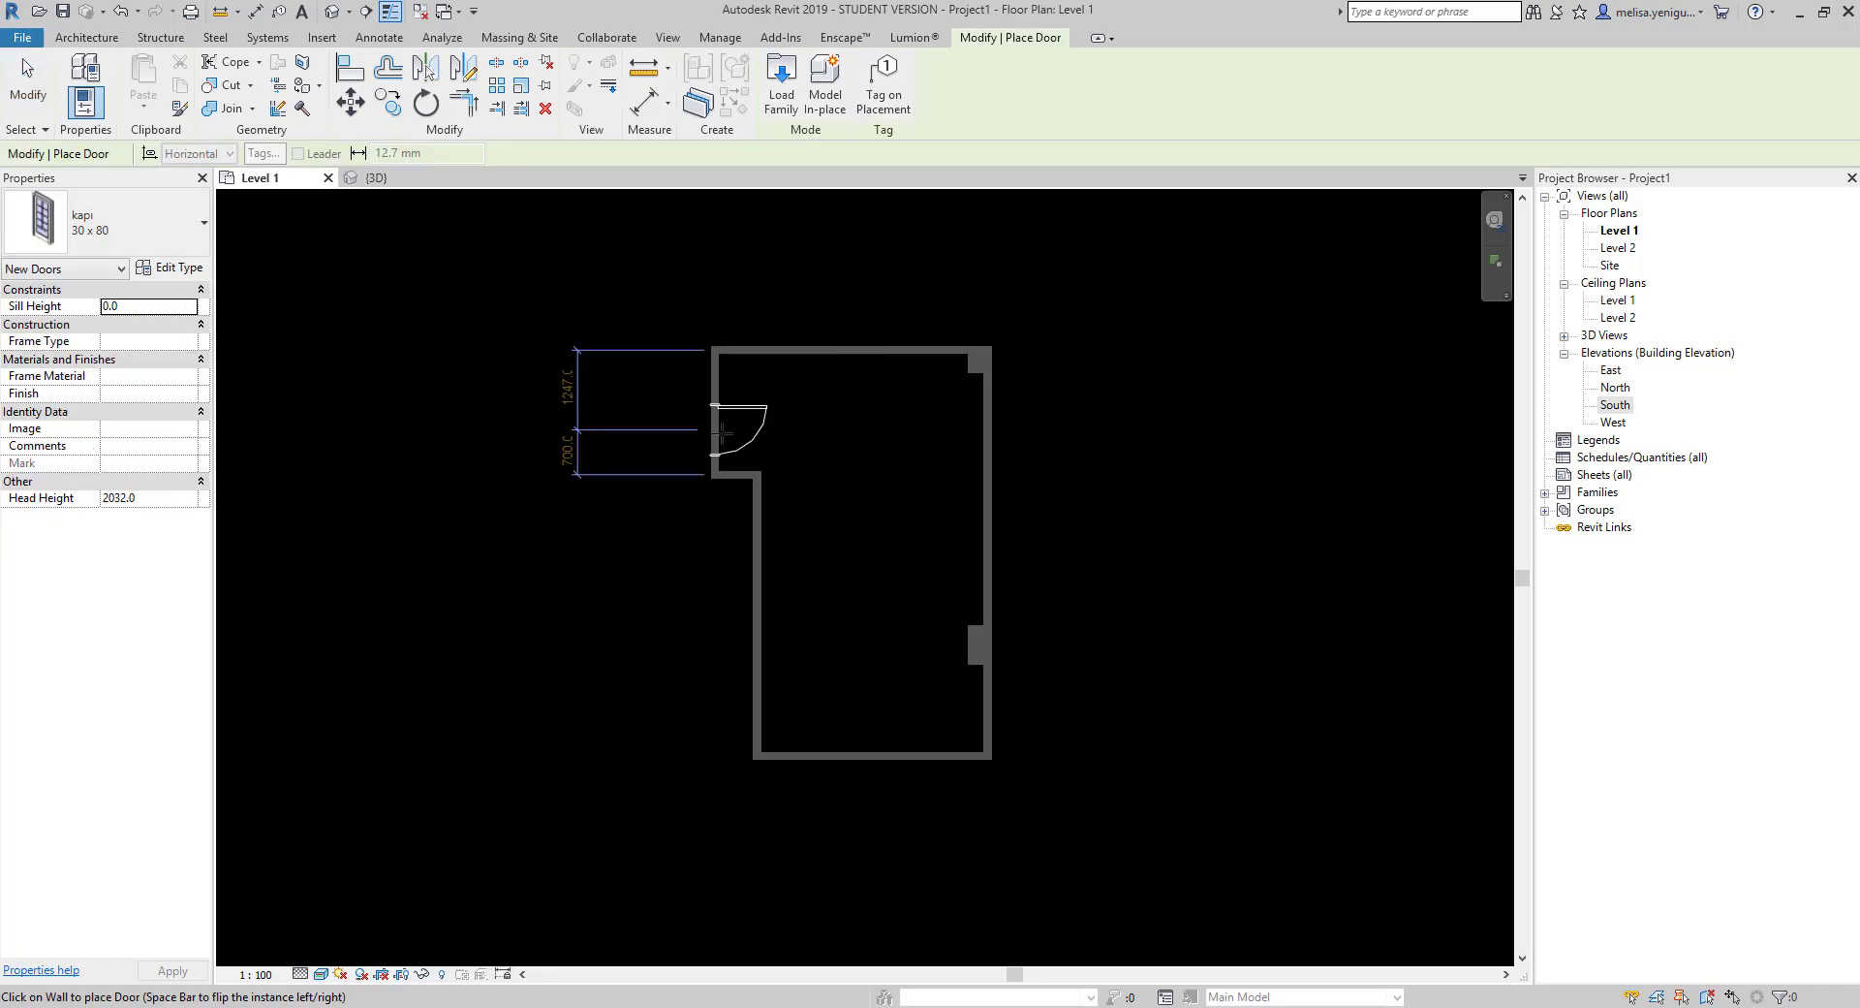
left_click(723, 433)
key("Escape")
key("Escape")
scroll(942, 560, "down", 1)
key("w")
key("n")
scroll(885, 712, "up", 5)
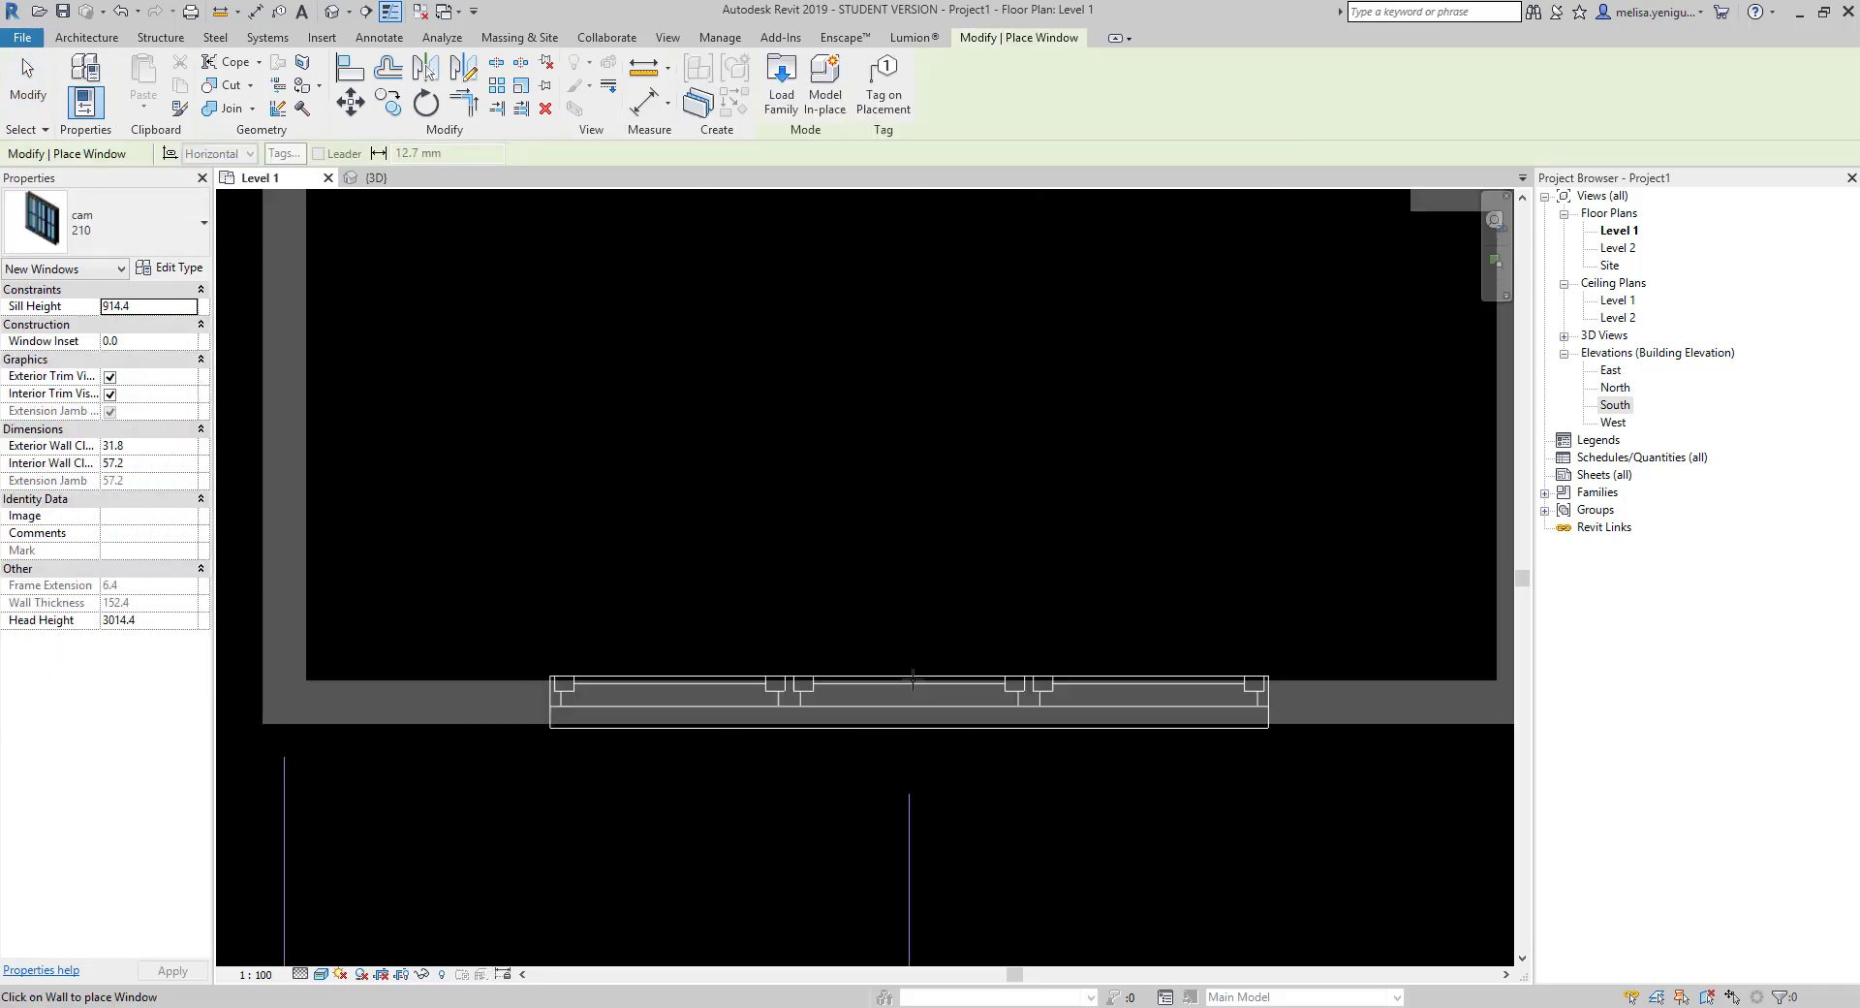
key("Escape")
key("Escape")
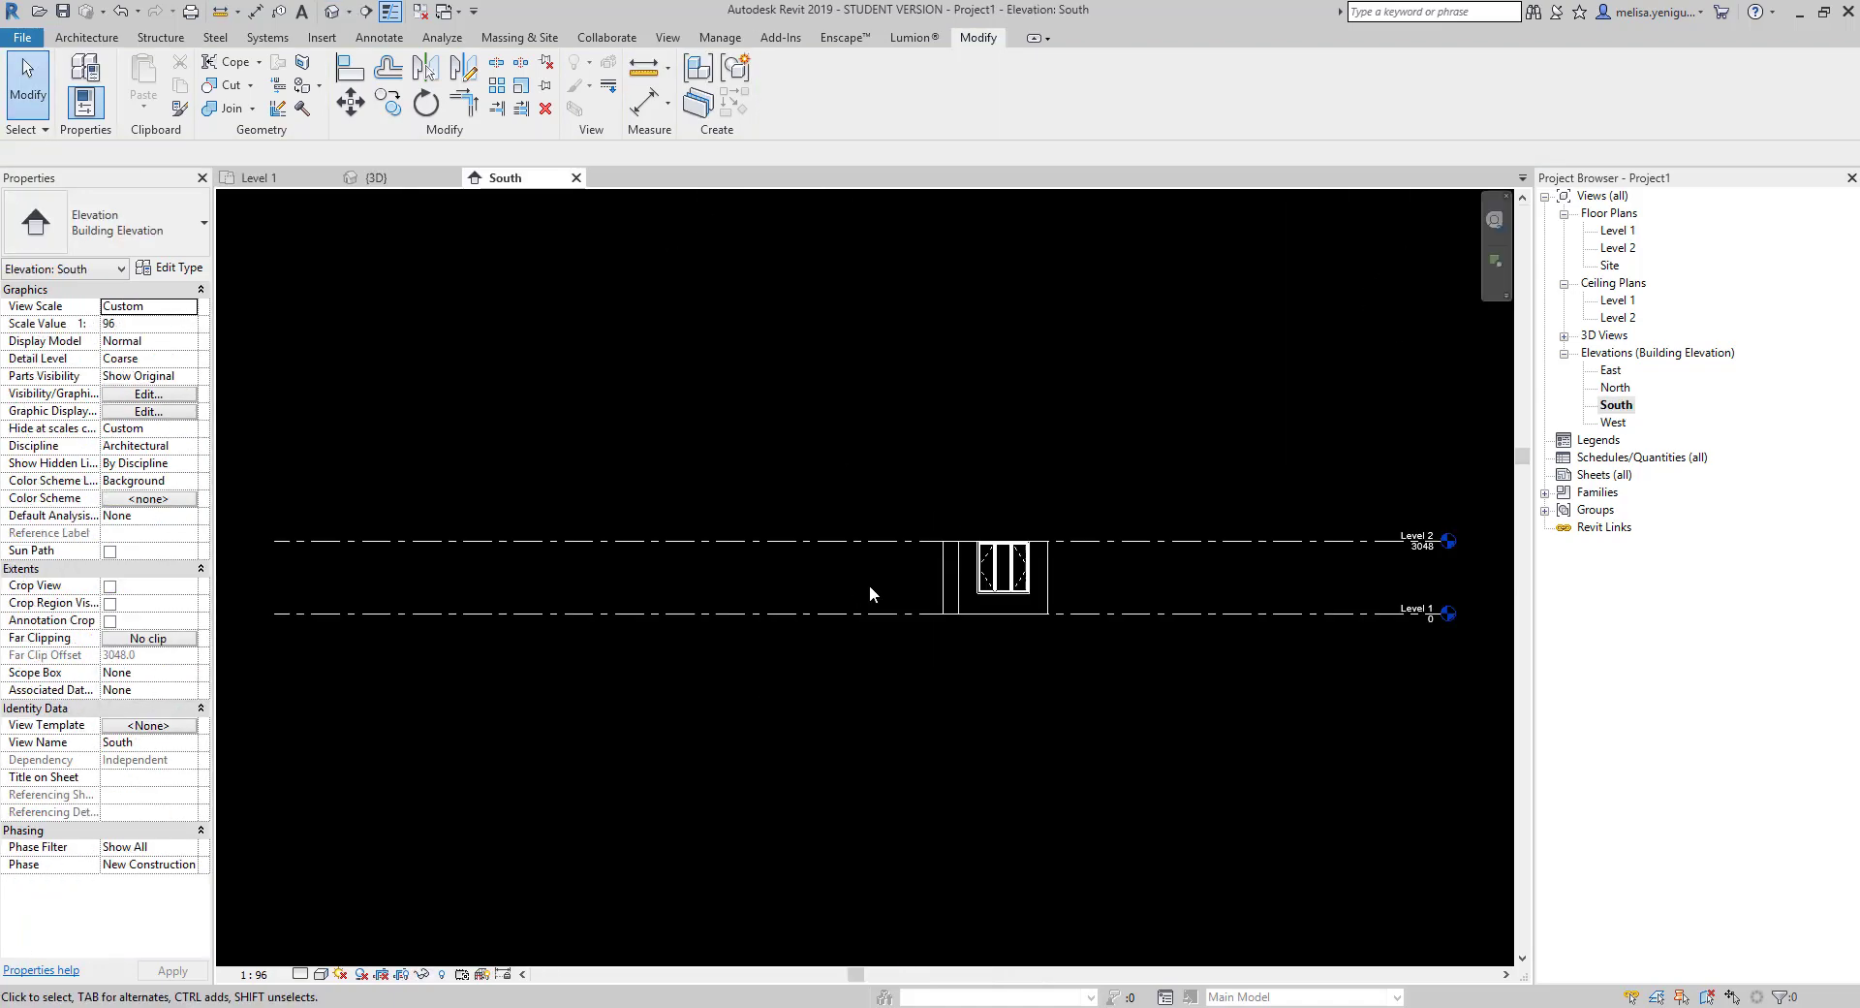
Check the window in the South elevation and orbit the 3D view to see it from outside.
left_click(1004, 601)
left_click(669, 274)
left_click(576, 177)
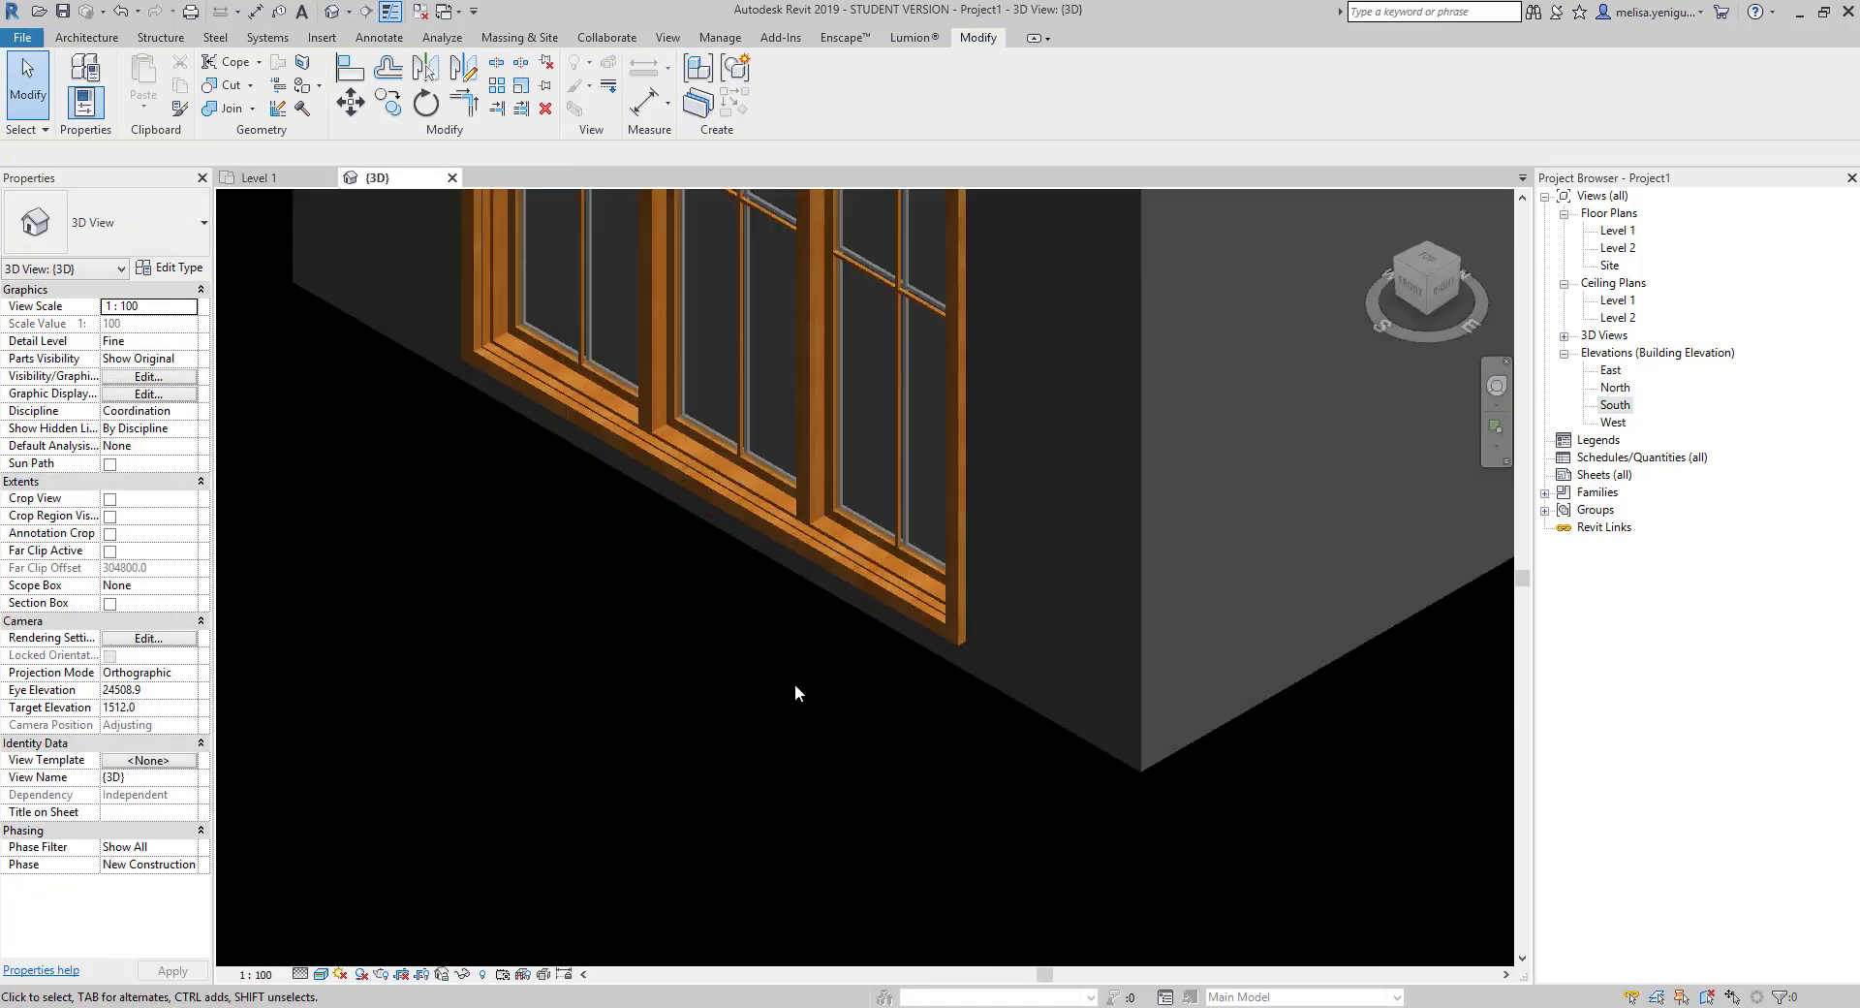
left_click(850, 551)
key("Escape")
scroll(944, 407, "down", 3)
middle_click_drag(944, 407, 1078, 647, "shift")
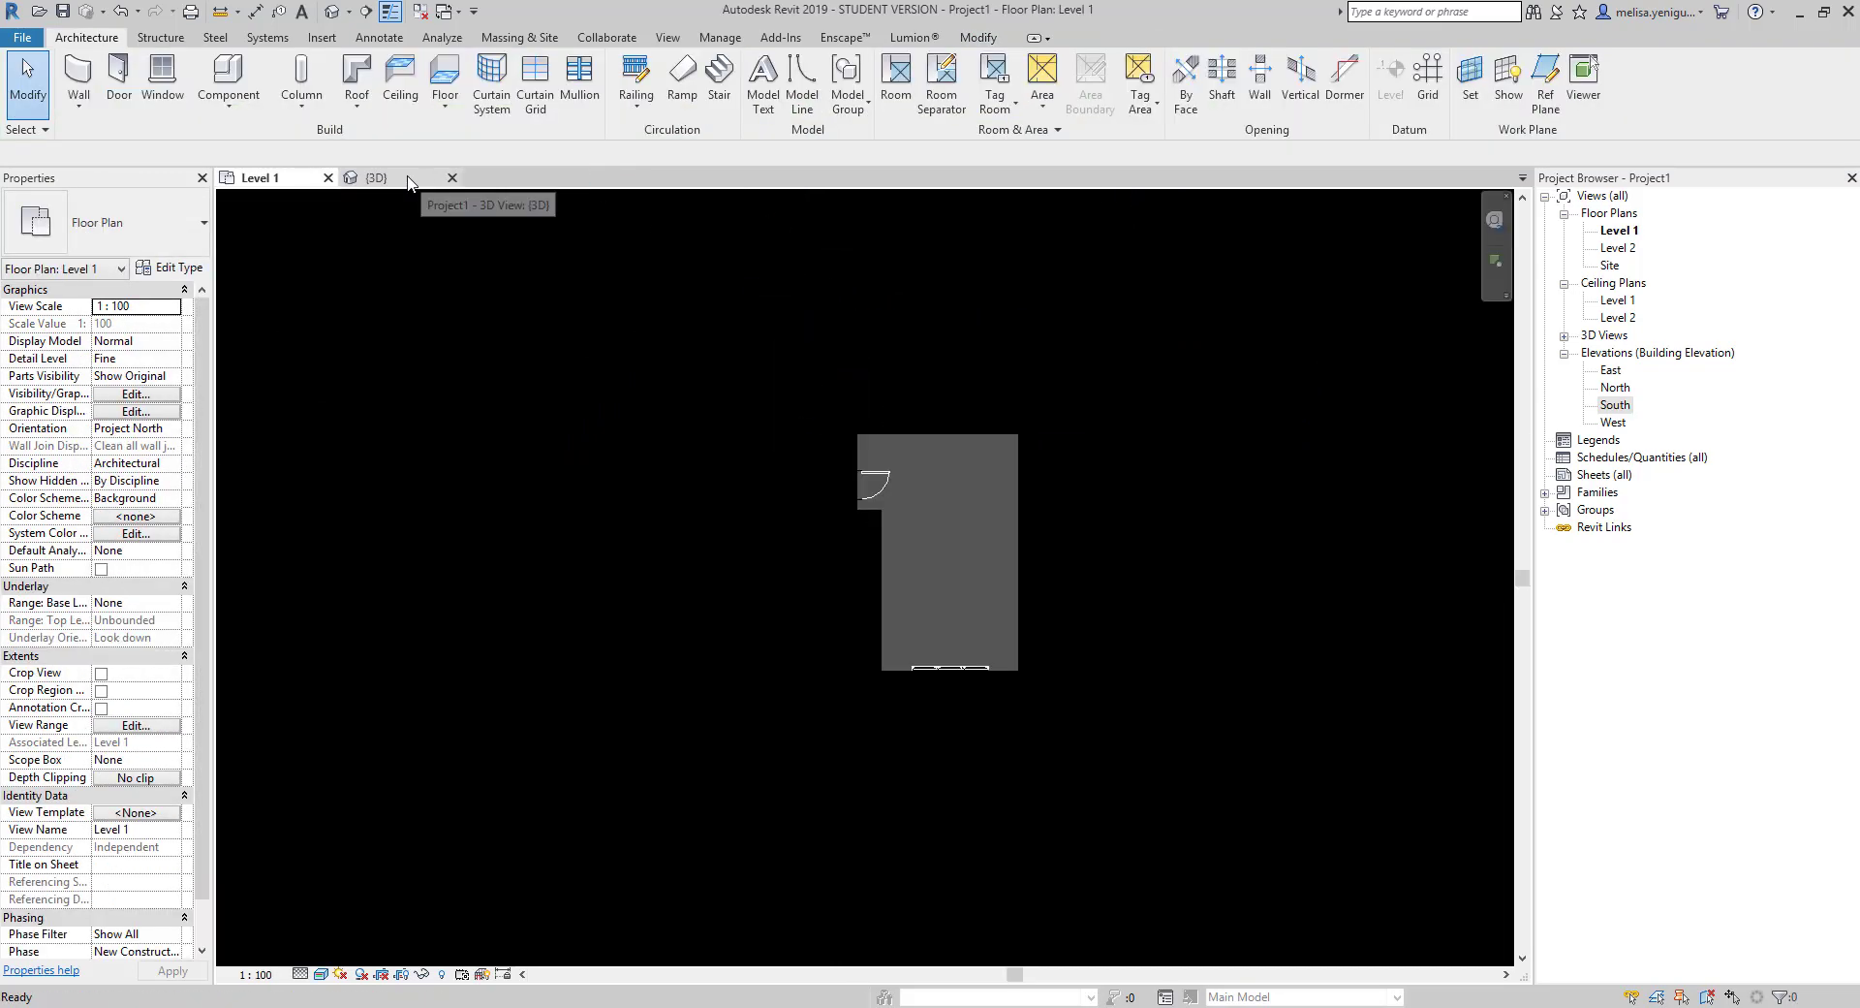
Create a new material named duvar for the right wall.
left_click(1039, 582)
right_click(1124, 465)
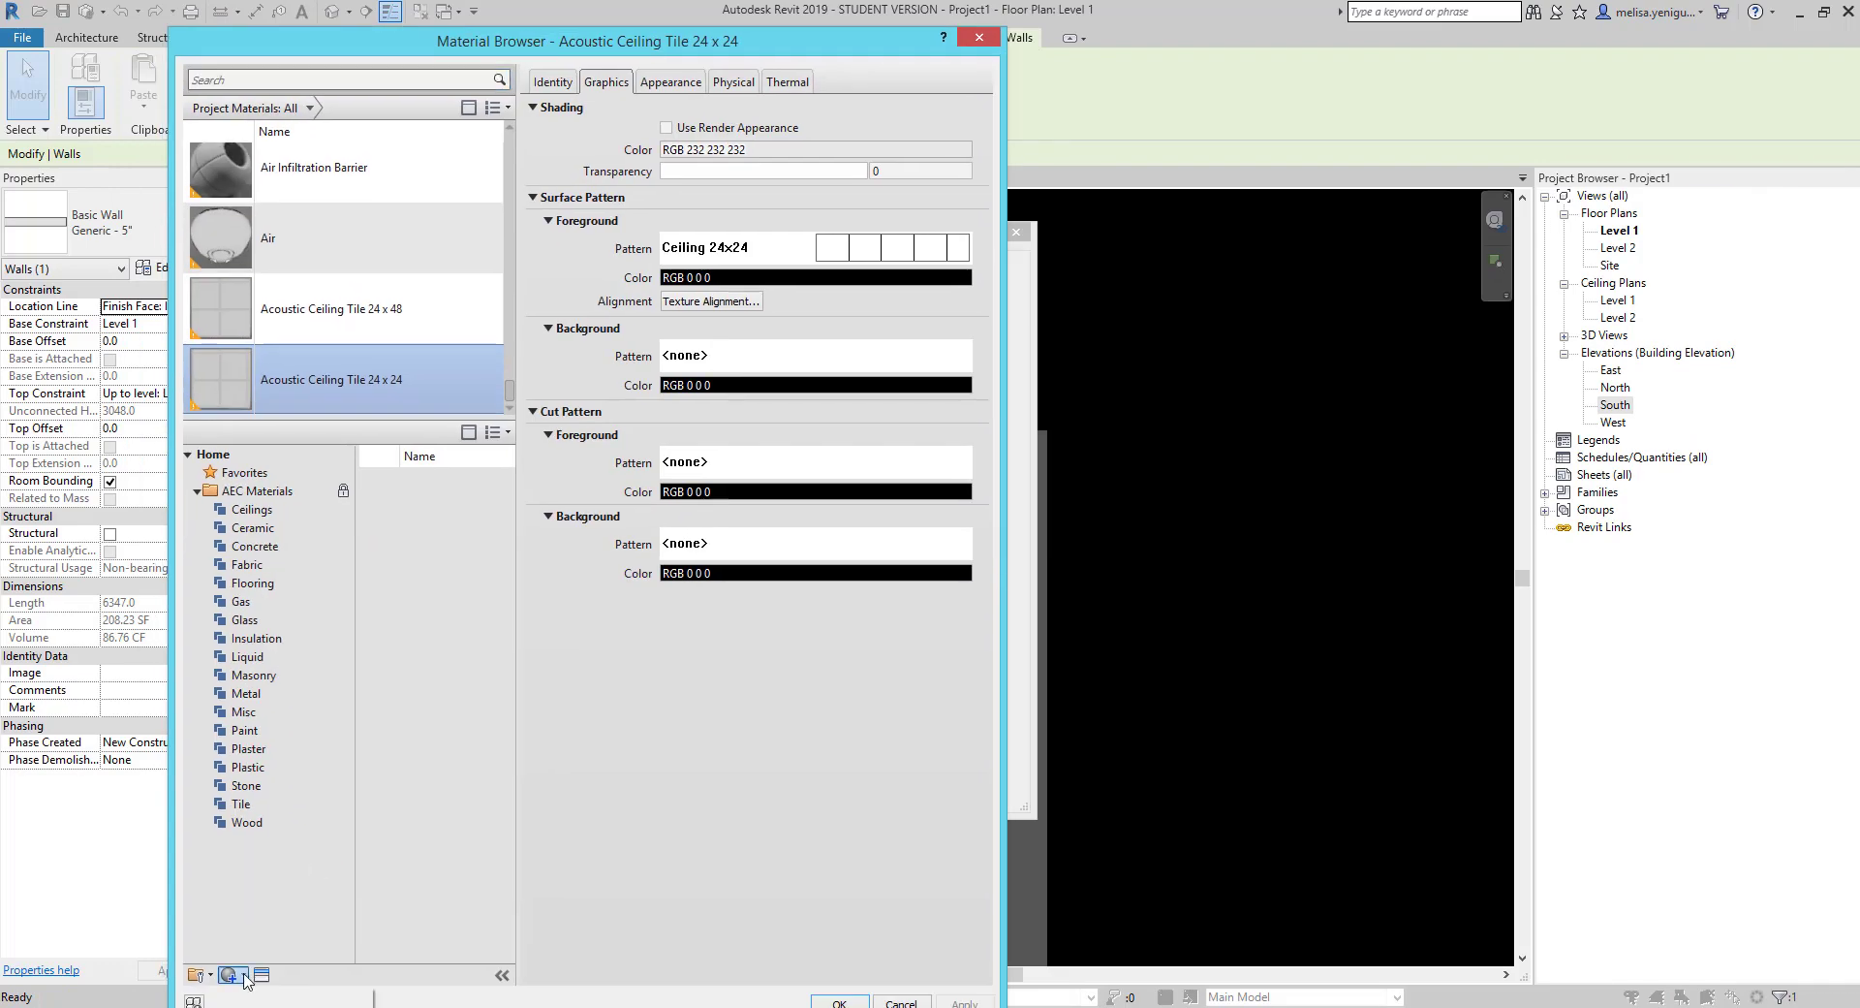
left_click(242, 977)
type("duvar")
key("Return")
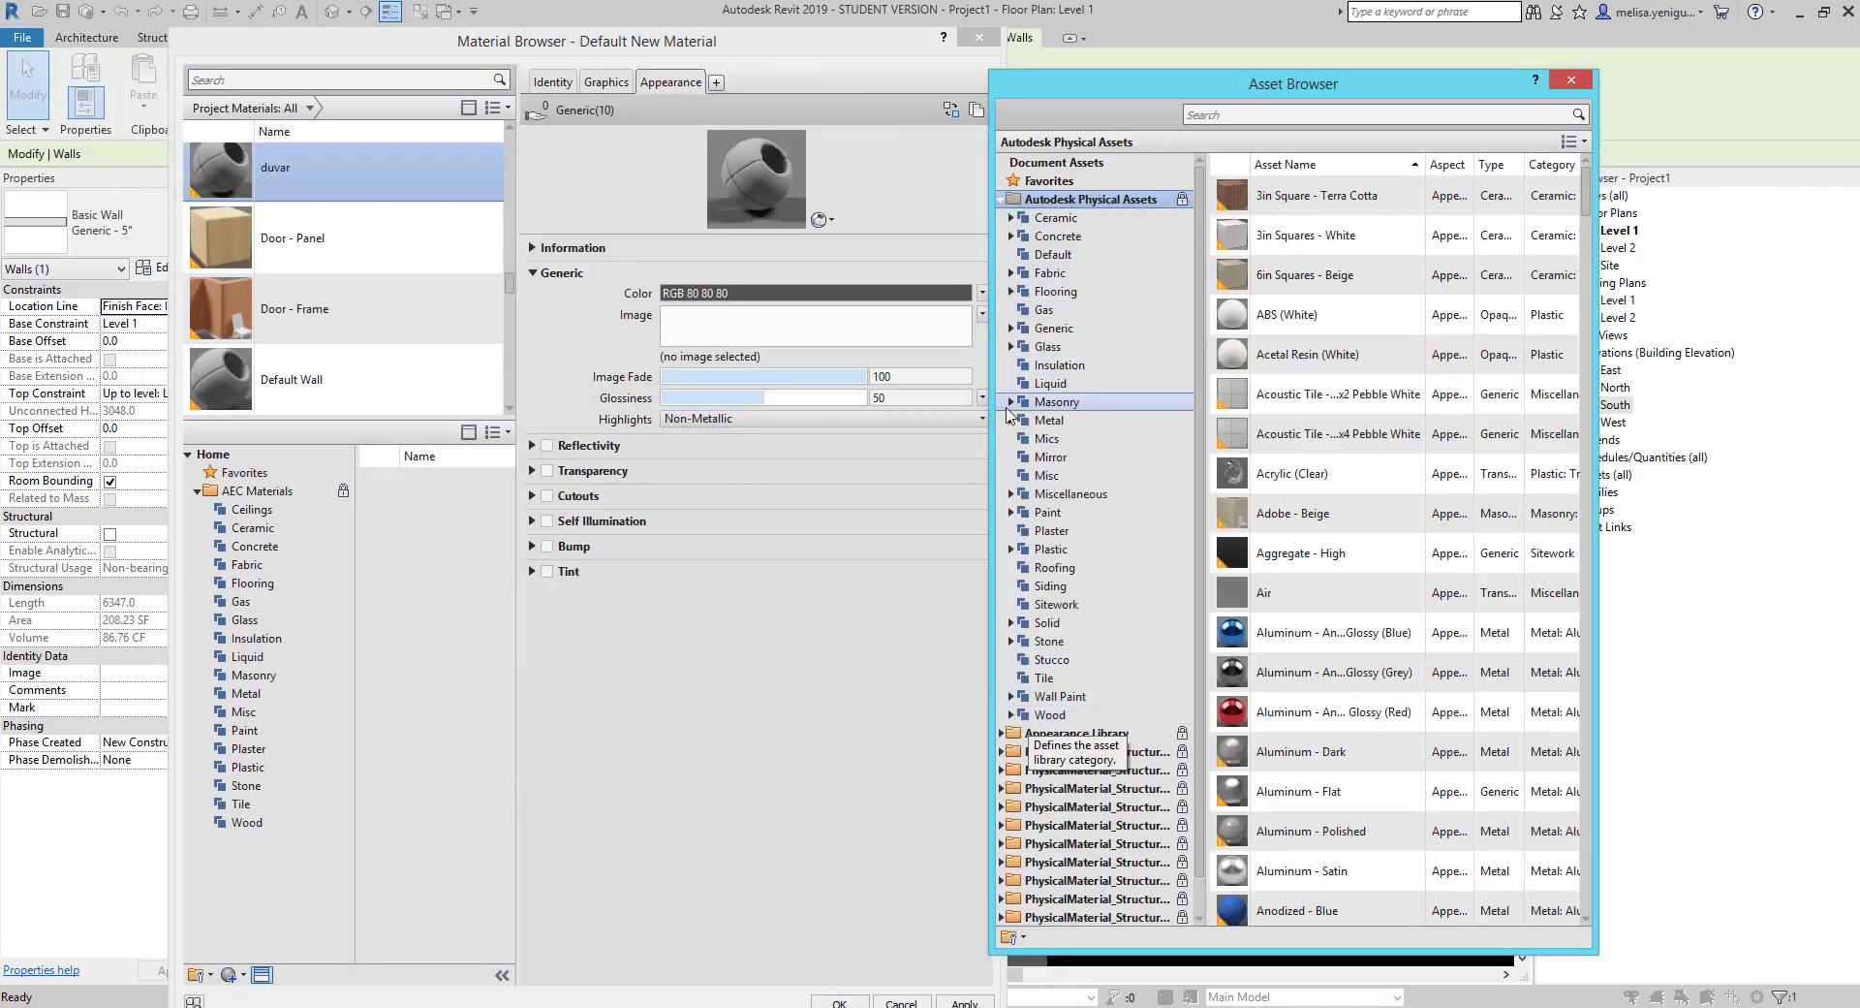
Replace duvar's appearance with the Bricks - Running - Dark Blend masonry asset.
left_click(1010, 402)
left_click(1061, 441)
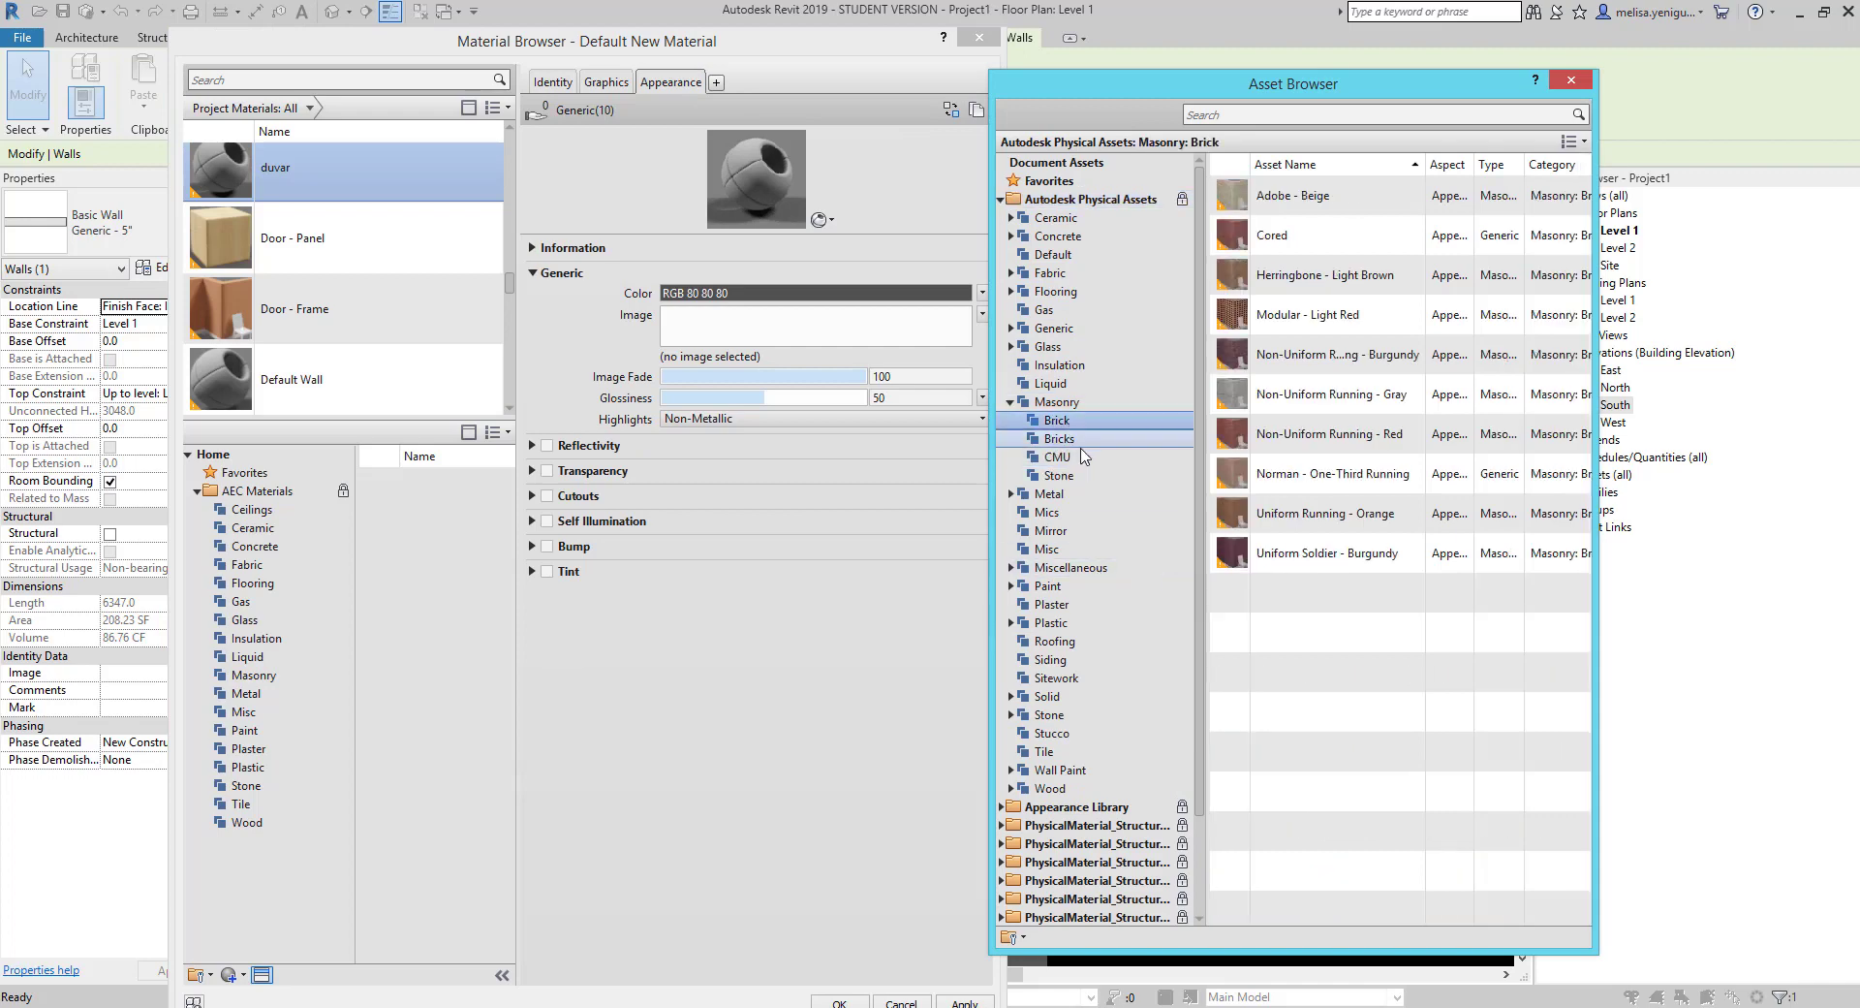
left_click(1058, 456)
left_click(1058, 475)
left_click(1013, 240)
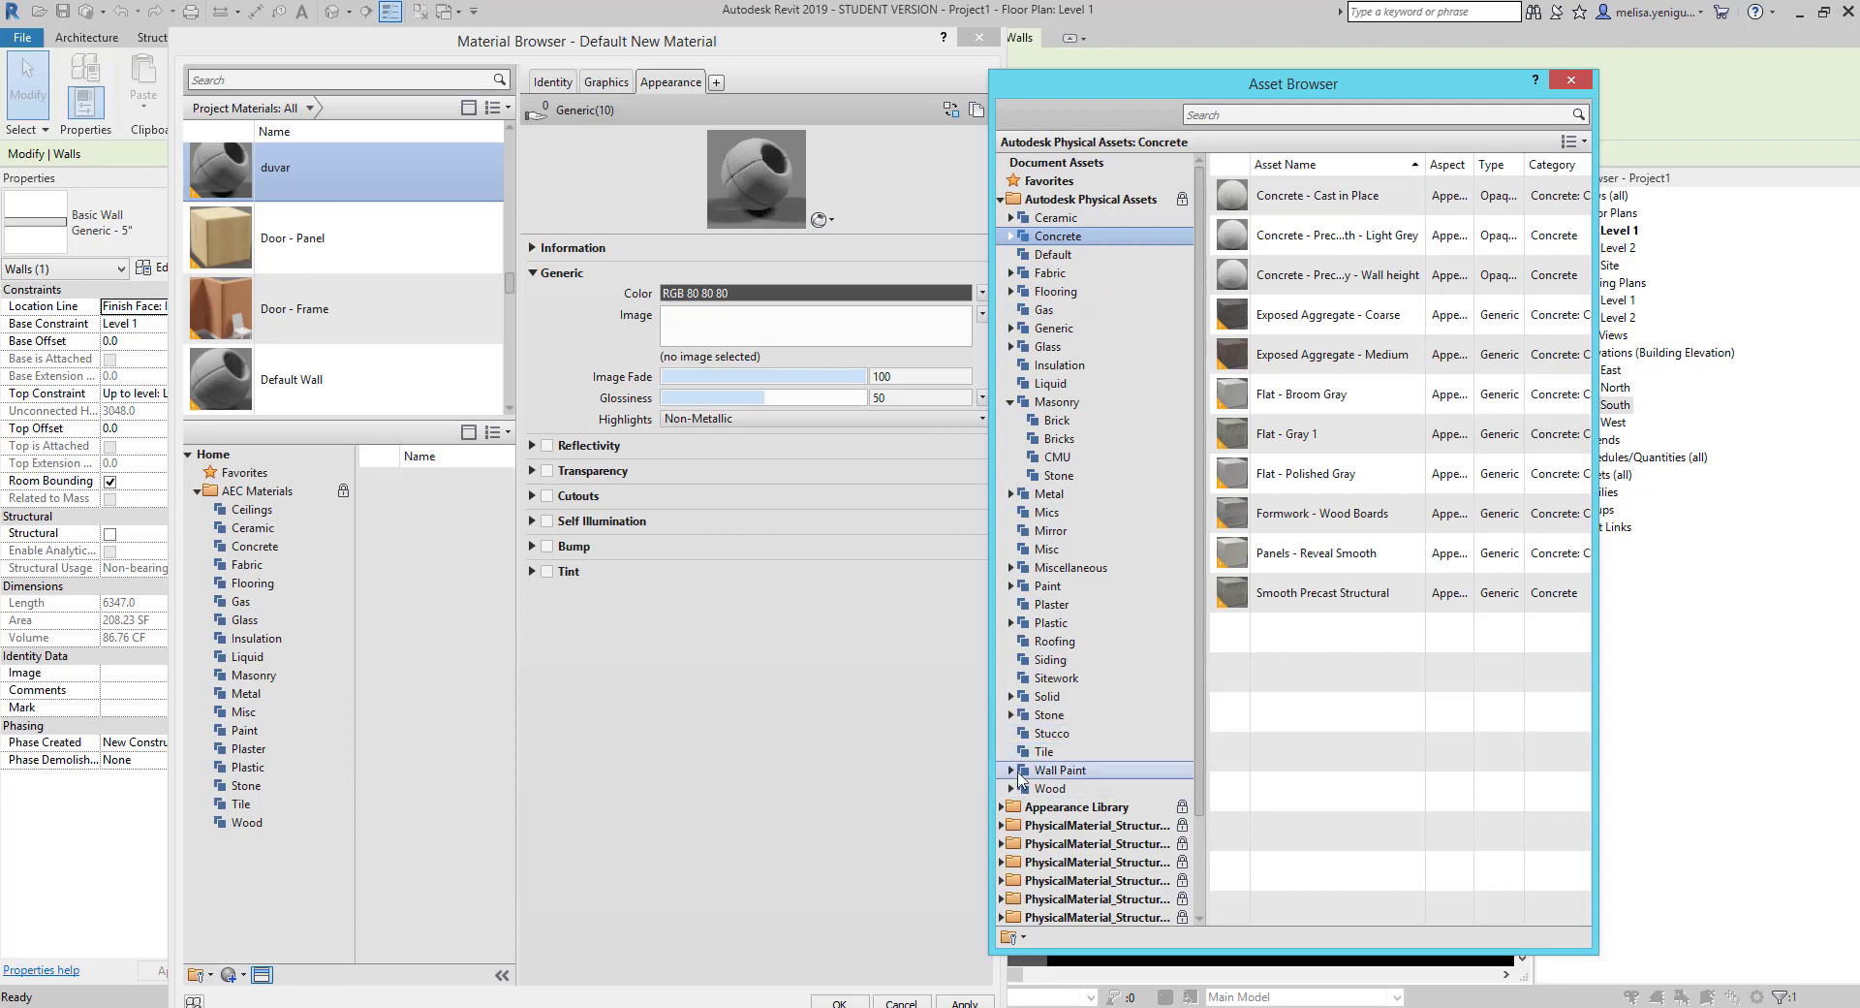
left_click(1017, 772)
left_click(1056, 401)
left_click(1557, 230)
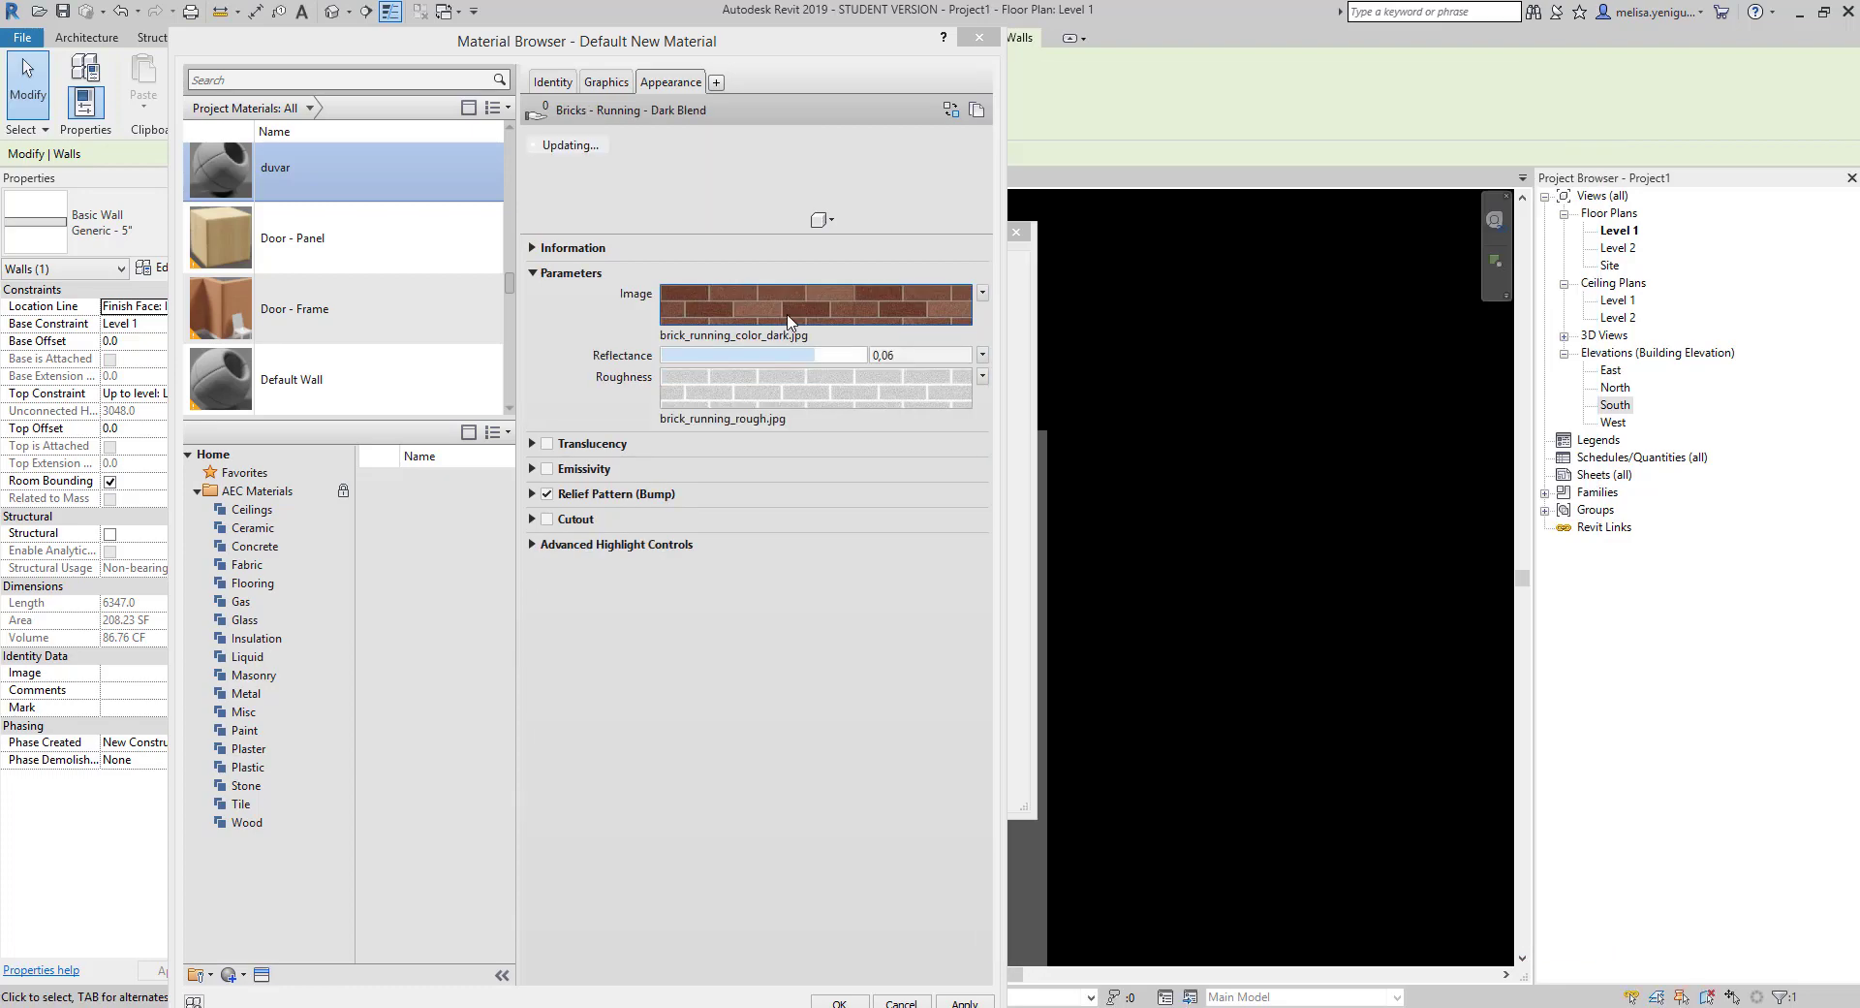
Pick a new image file for the brick appearance's main texture.
left_click(814, 303)
scroll(1035, 556, "down", 5)
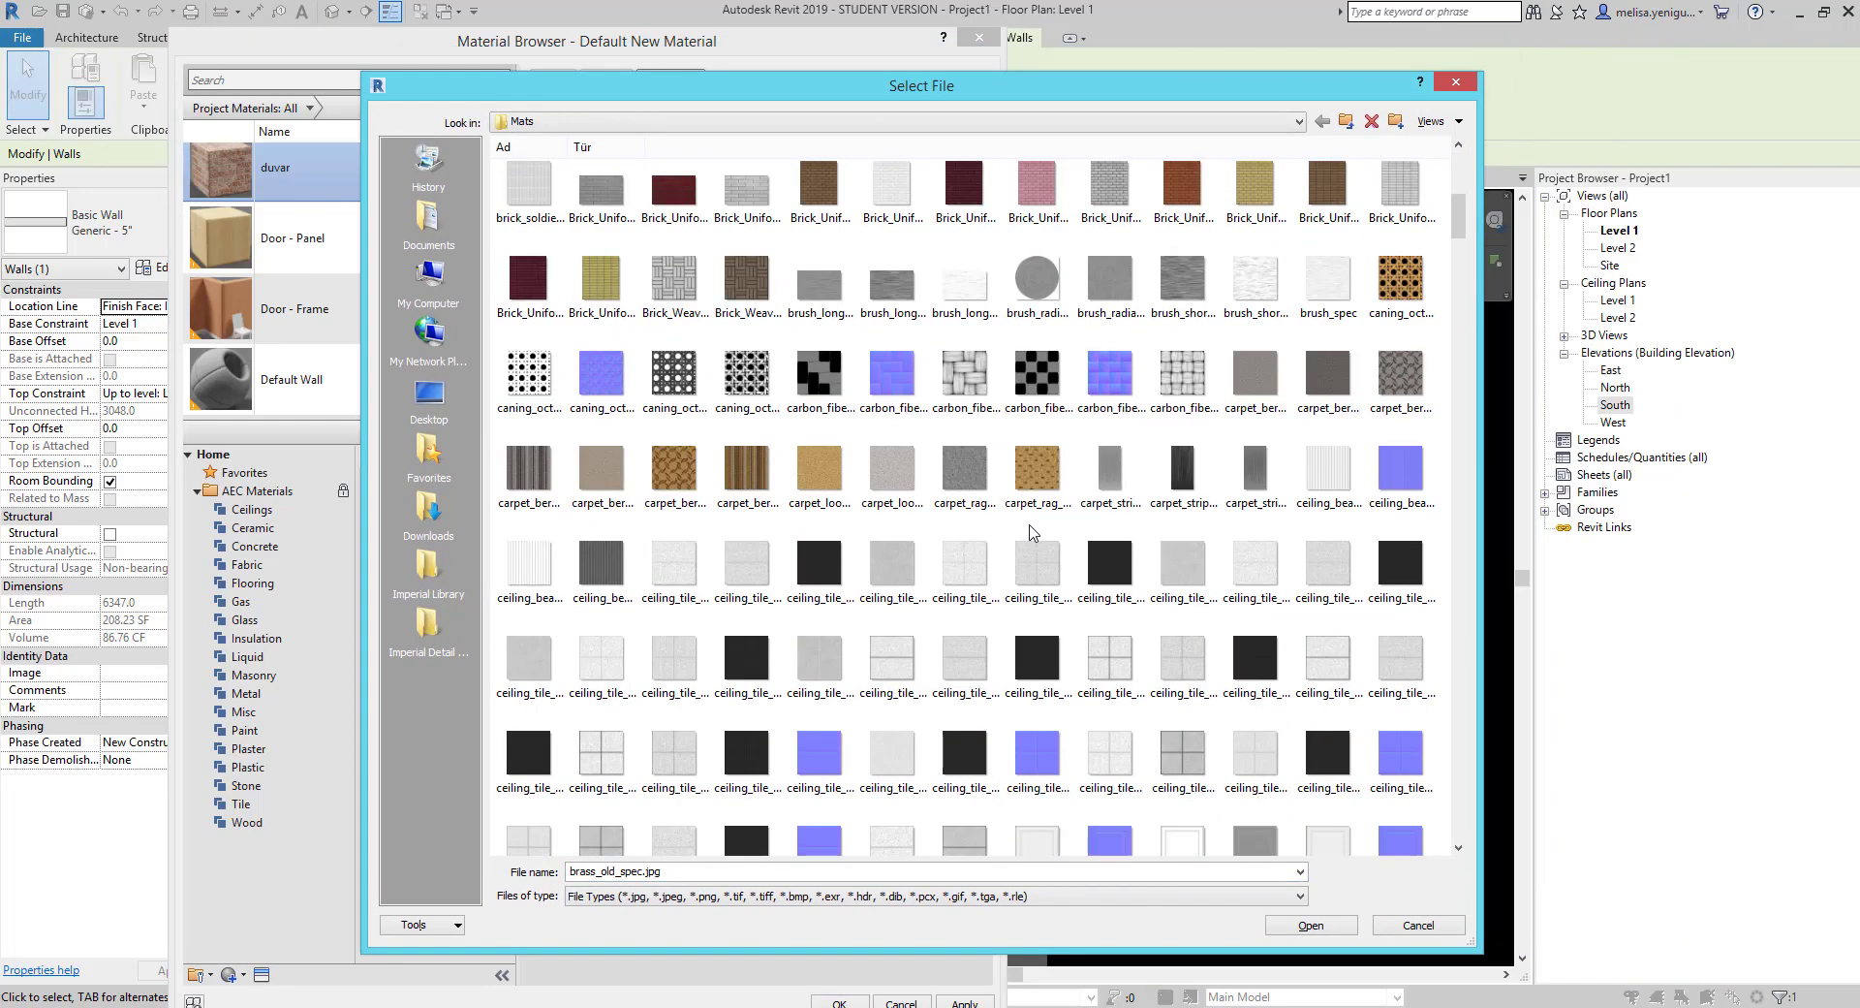
scroll(1042, 560, "down", 5)
scroll(1056, 564, "down", 5)
scroll(1085, 570, "down", 5)
double_click(1111, 528)
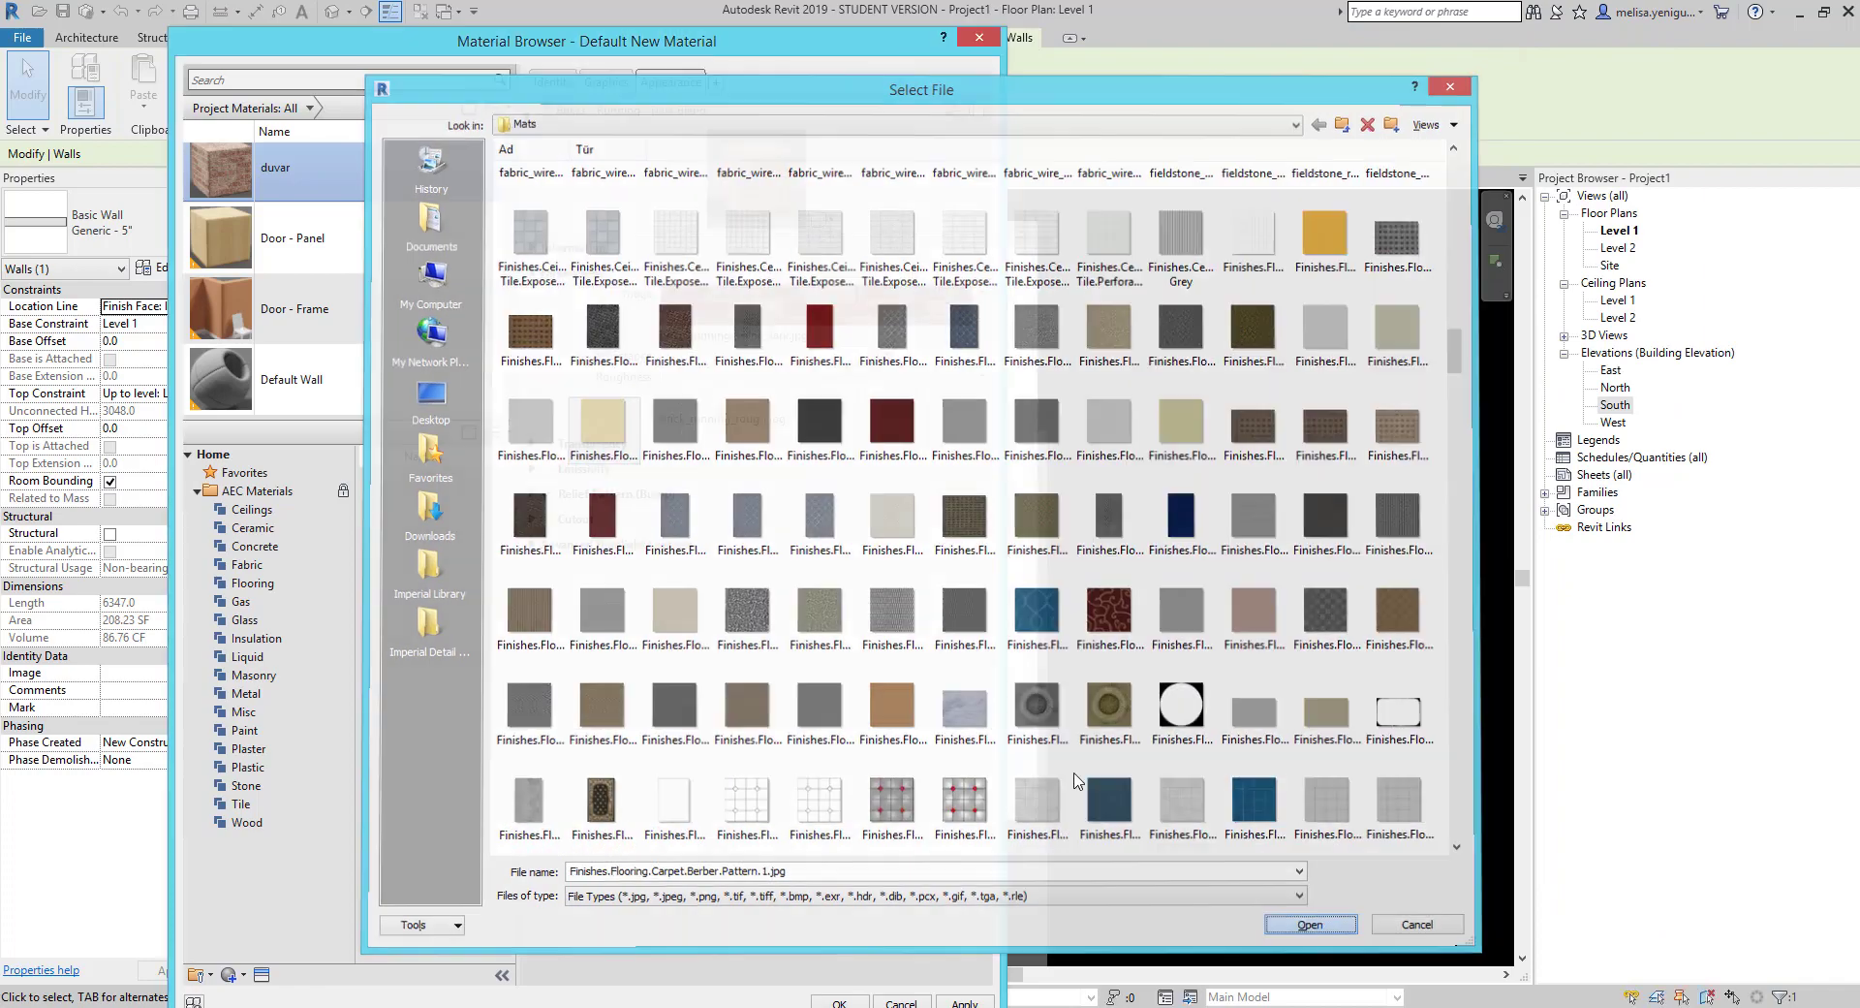
Assign a Finishes image file to the second texture map.
left_click(945, 485)
left_click(600, 567)
scroll(525, 345, "down", 3)
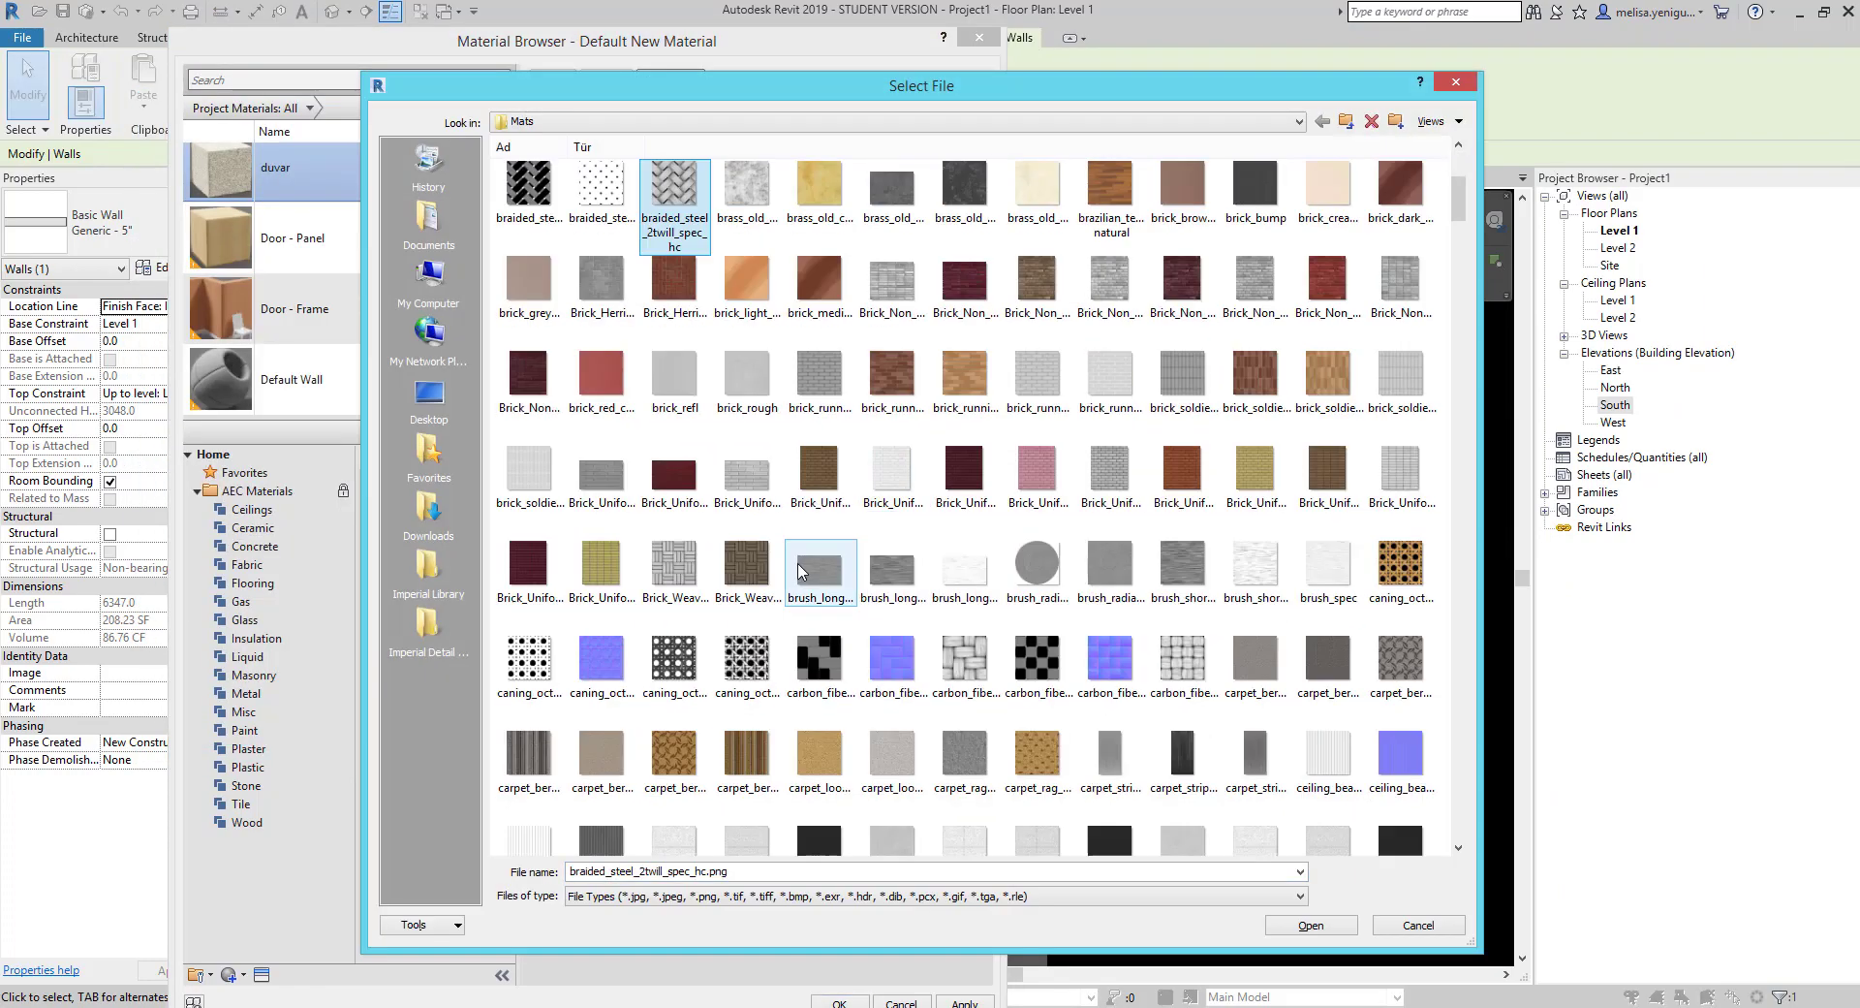
scroll(525, 388, "down", 5)
scroll(524, 484, "down", 5)
scroll(523, 571, "down", 3)
left_click(1255, 470)
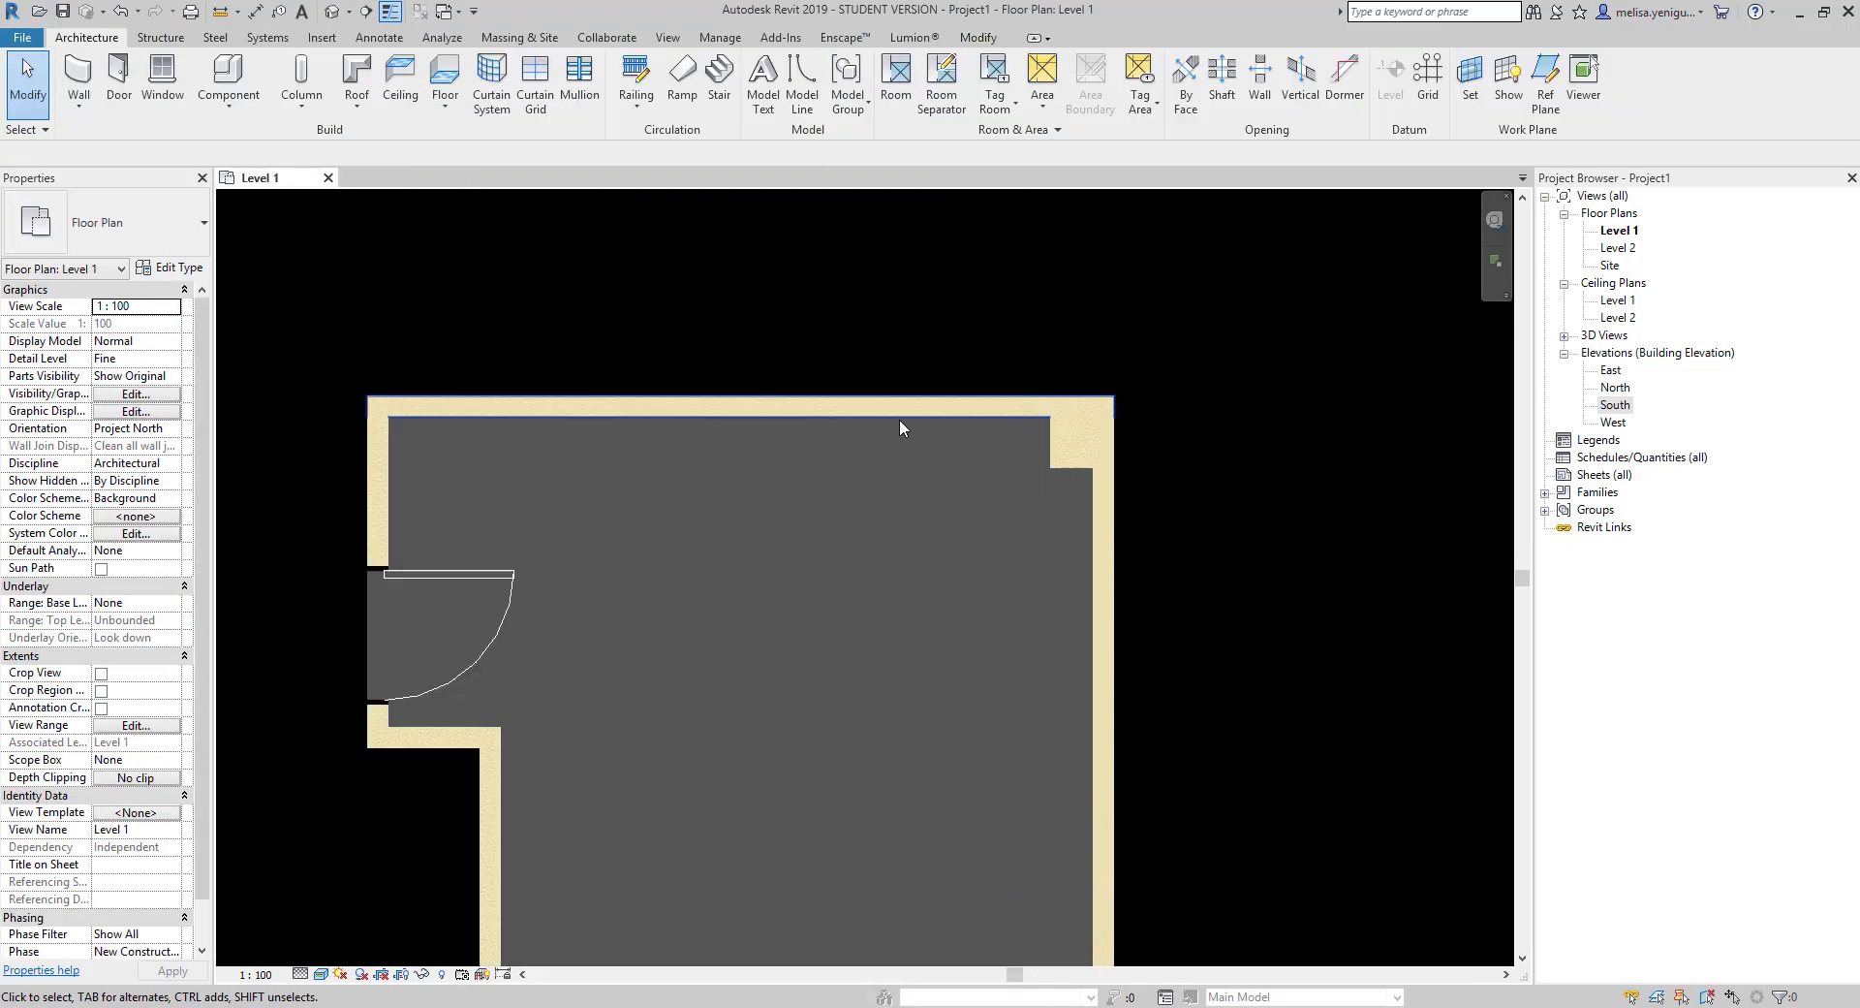
Start an in-place Generic Model named süpürge.
scroll(920, 427, "down", 4)
left_click(212, 91)
type("süpürg")
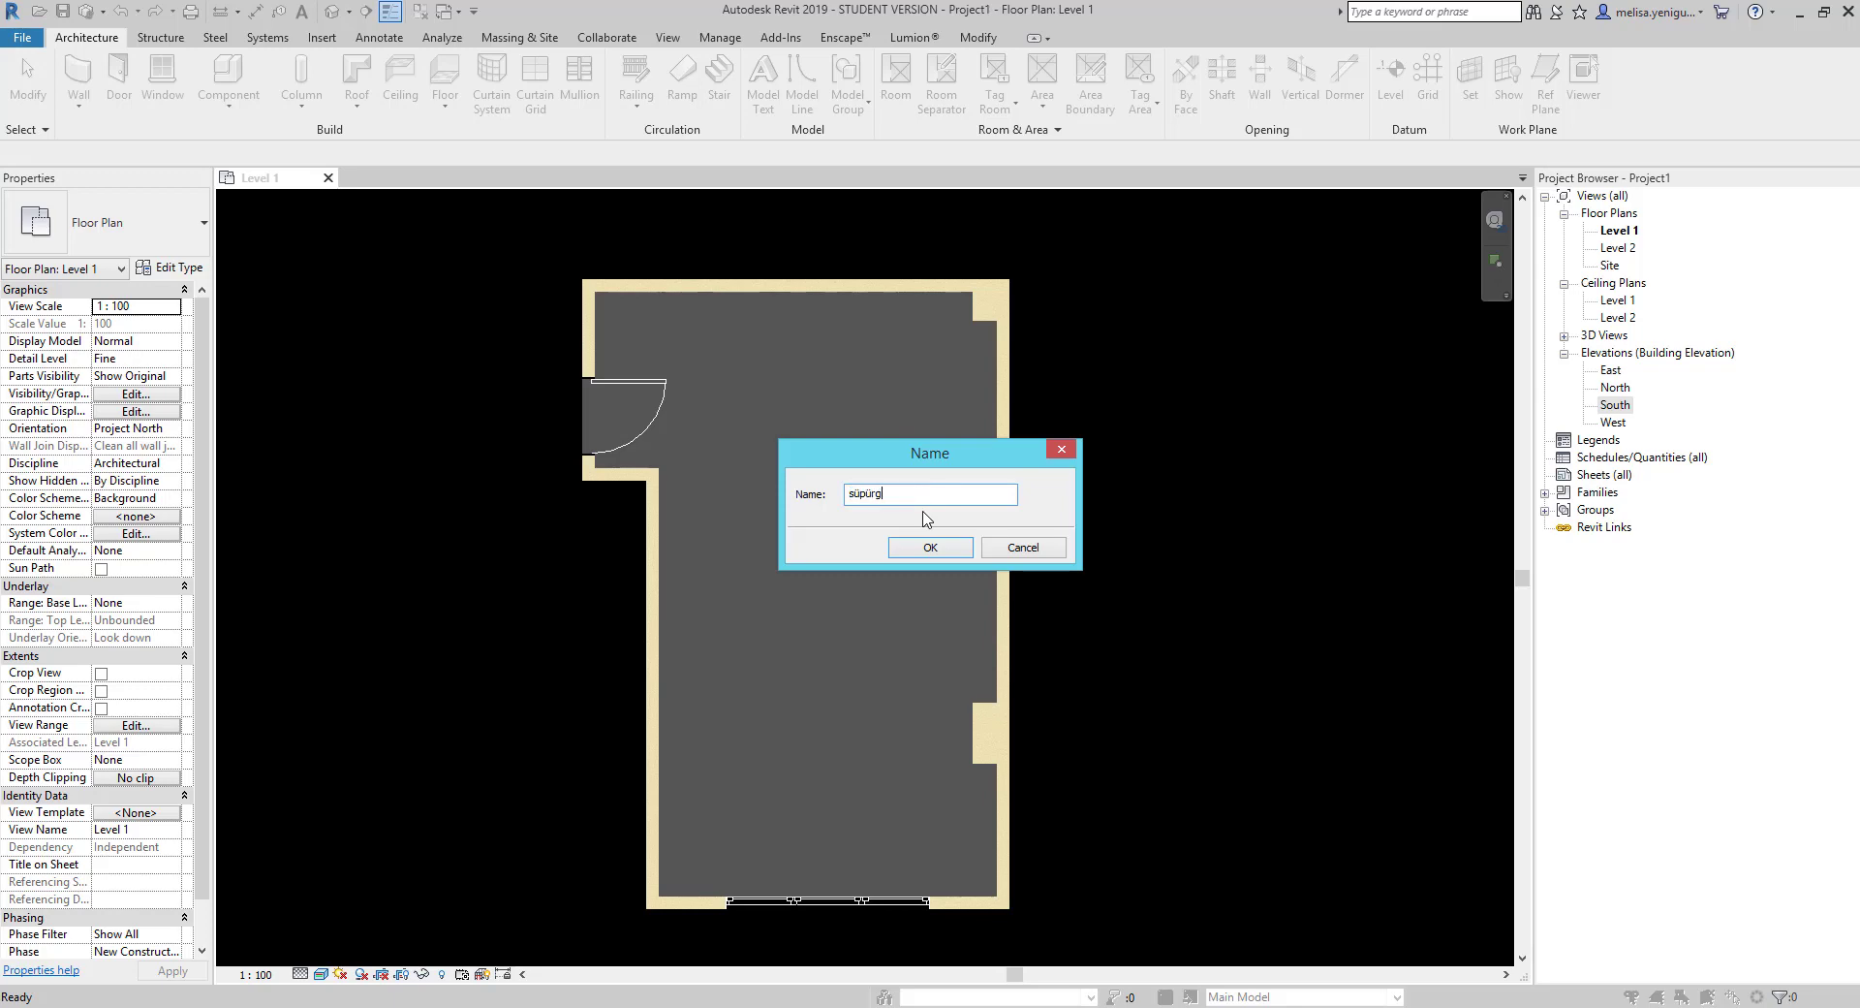
type("e")
key("Return")
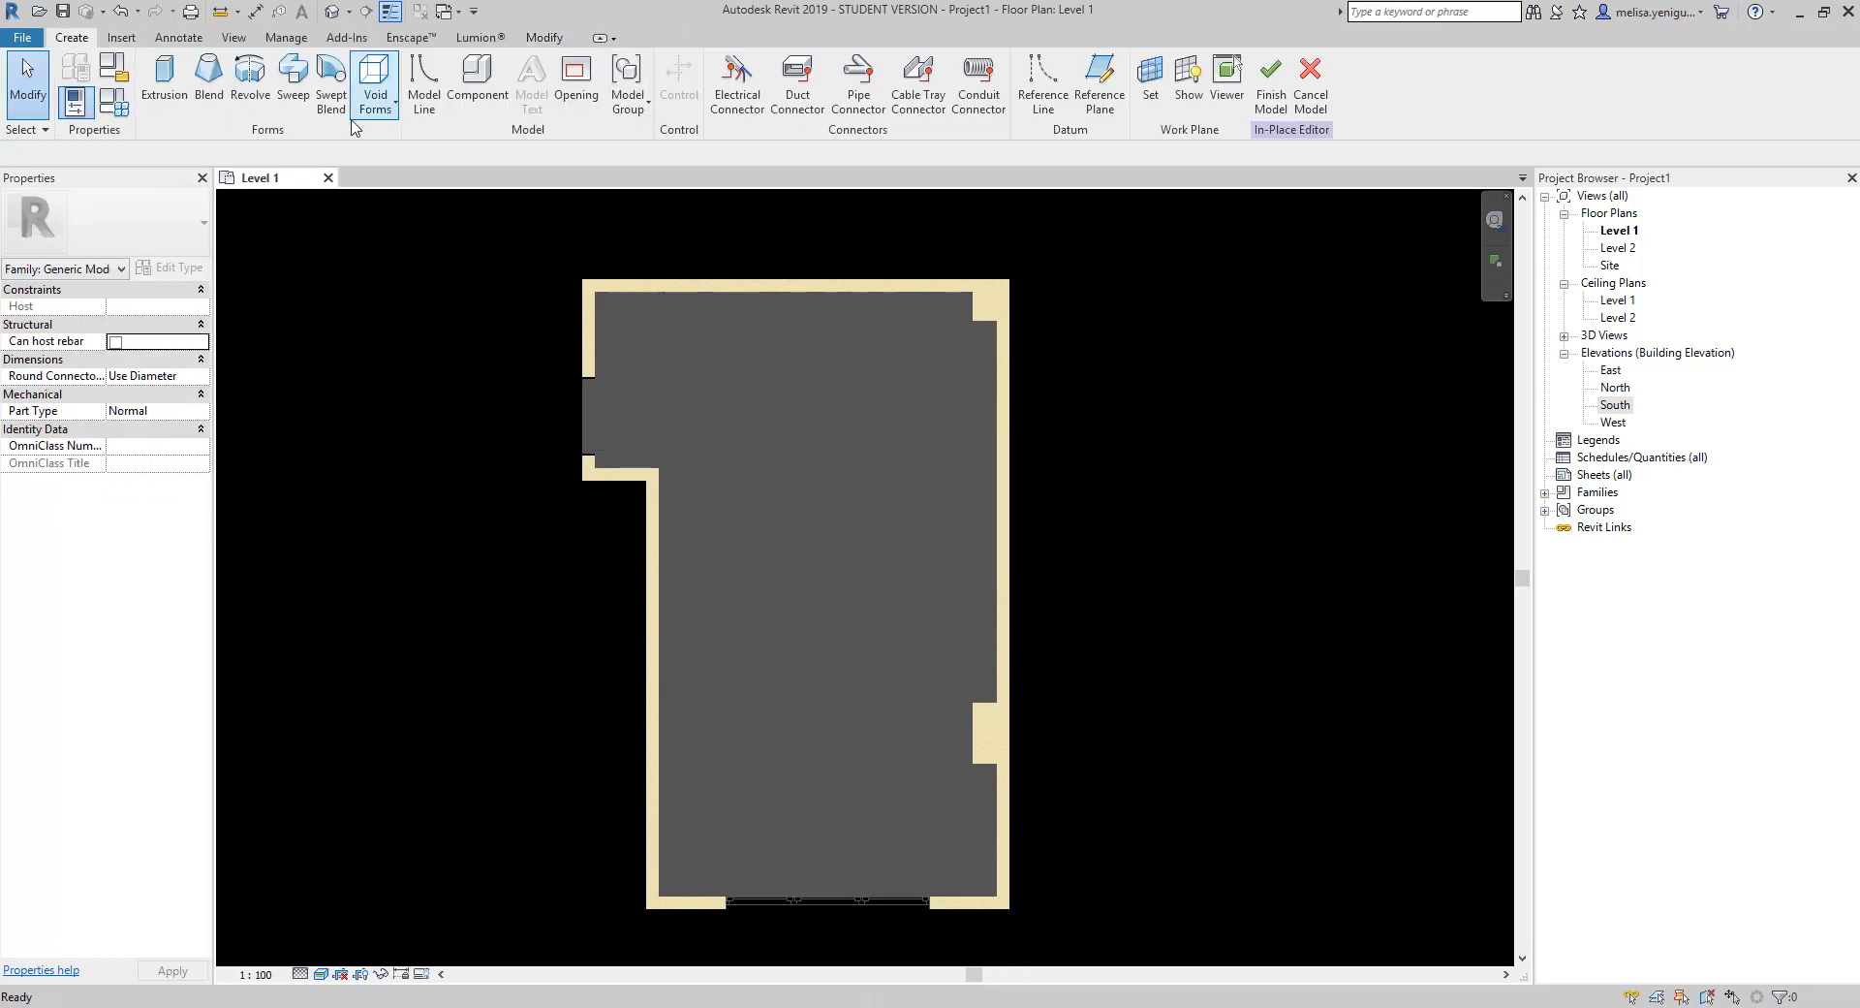
Start a sweep and sketch its path along the top, right and bottom walls.
left_click(293, 78)
left_click(858, 78)
scroll(515, 419, "up", 3)
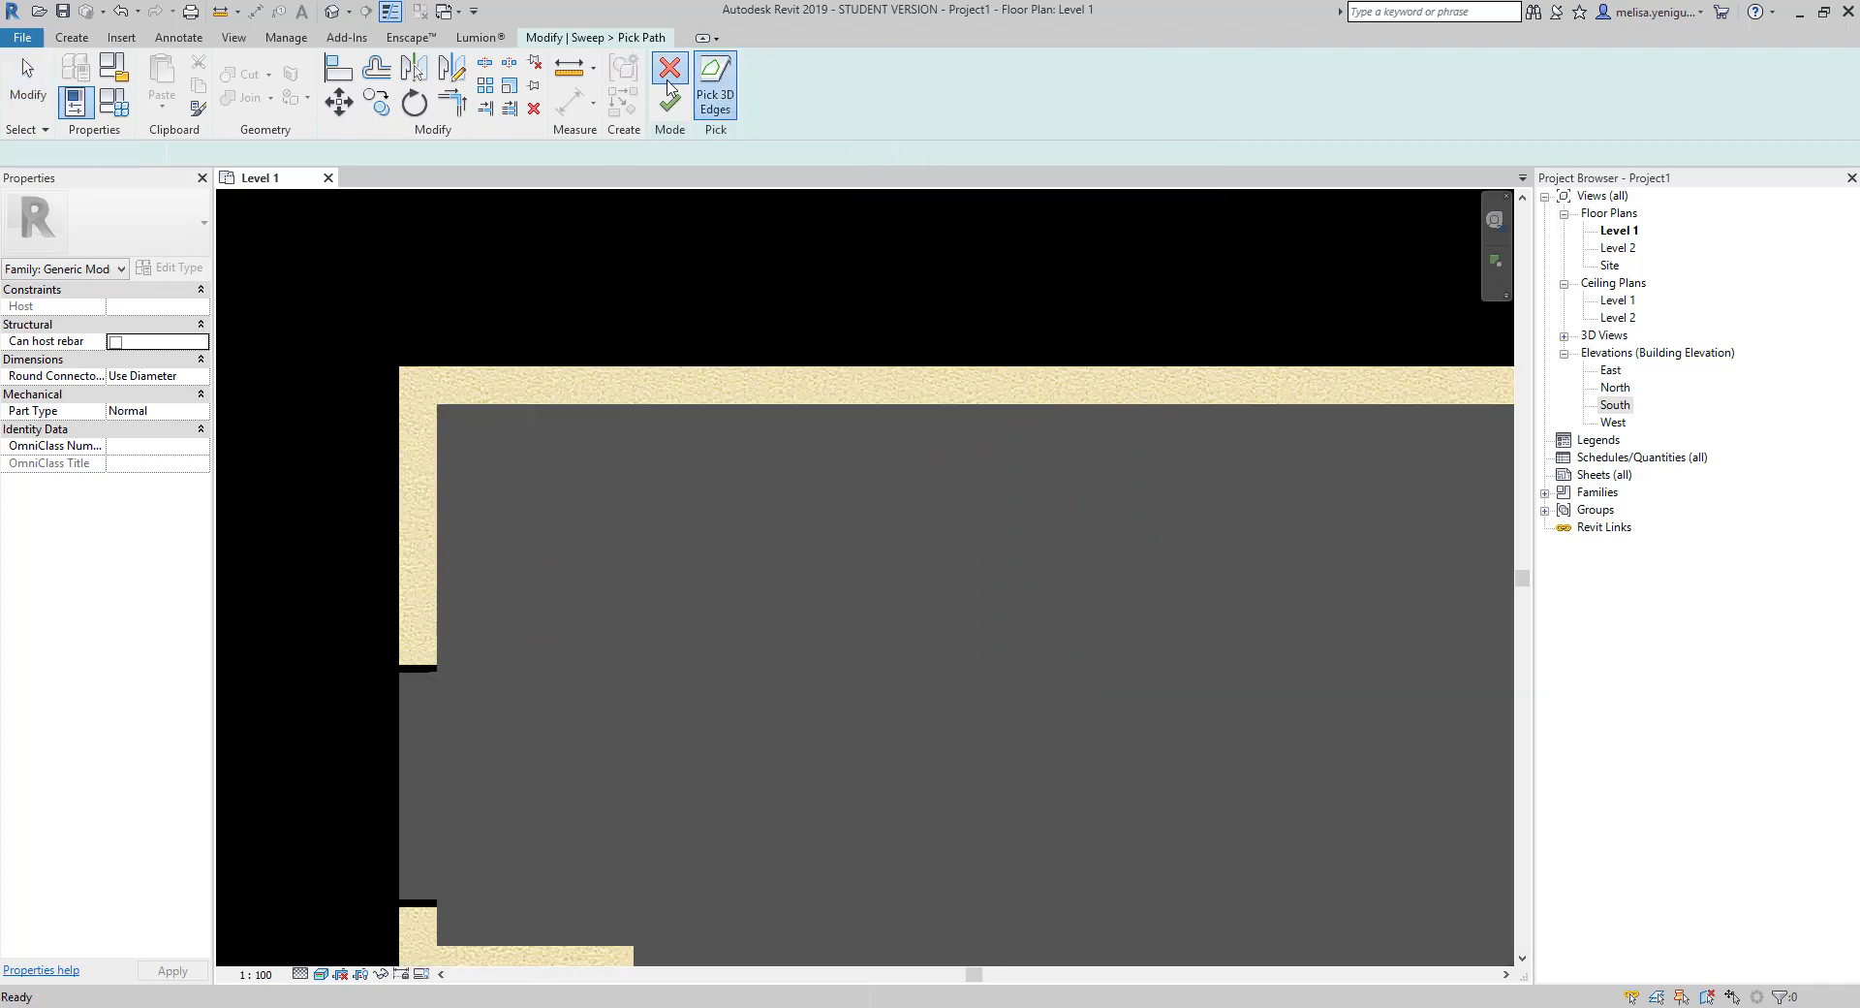
scroll(514, 419, "down", 2)
left_click(561, 395)
scroll(1045, 460, "up", 1)
left_click(1045, 460)
scroll(1045, 460, "down", 2)
scroll(1045, 460, "up", 2)
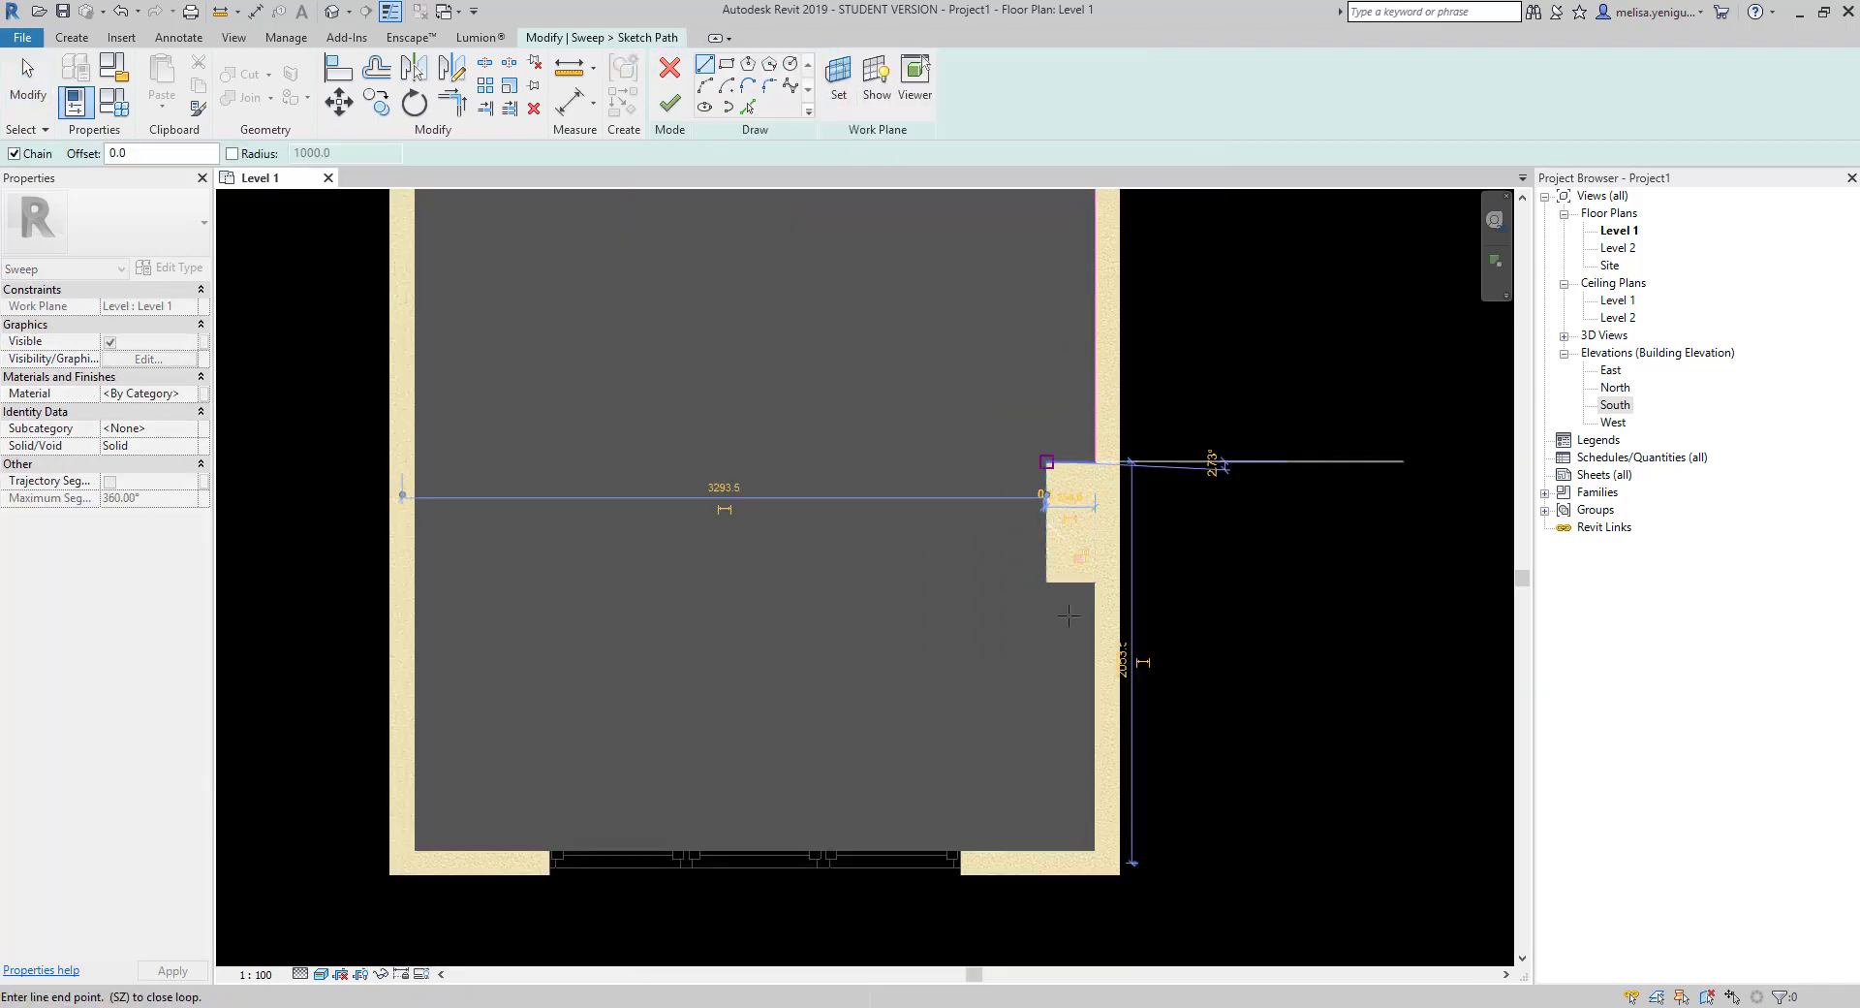
left_click(1115, 587)
left_click(440, 587)
scroll(440, 587, "up", 1)
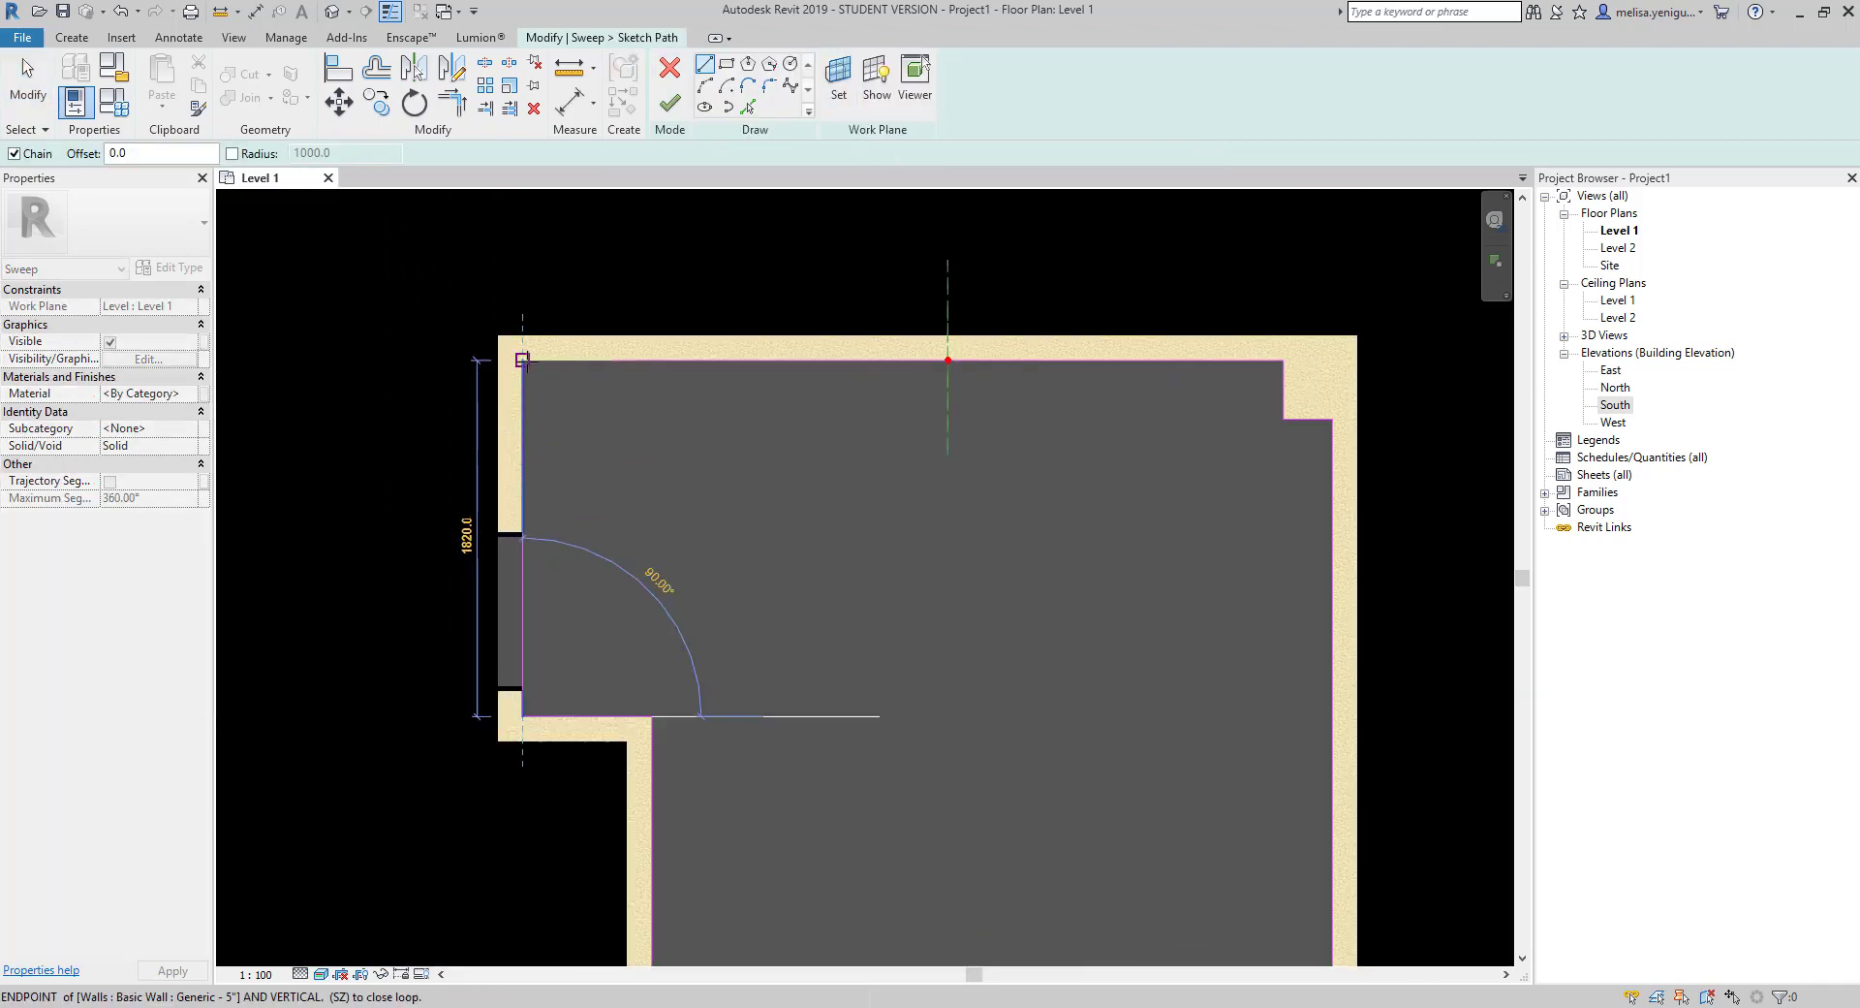
Split the path and shorten it to stop at the door, then begin the profile sketch.
key("s")
key("l")
scroll(523, 621, "up", 2)
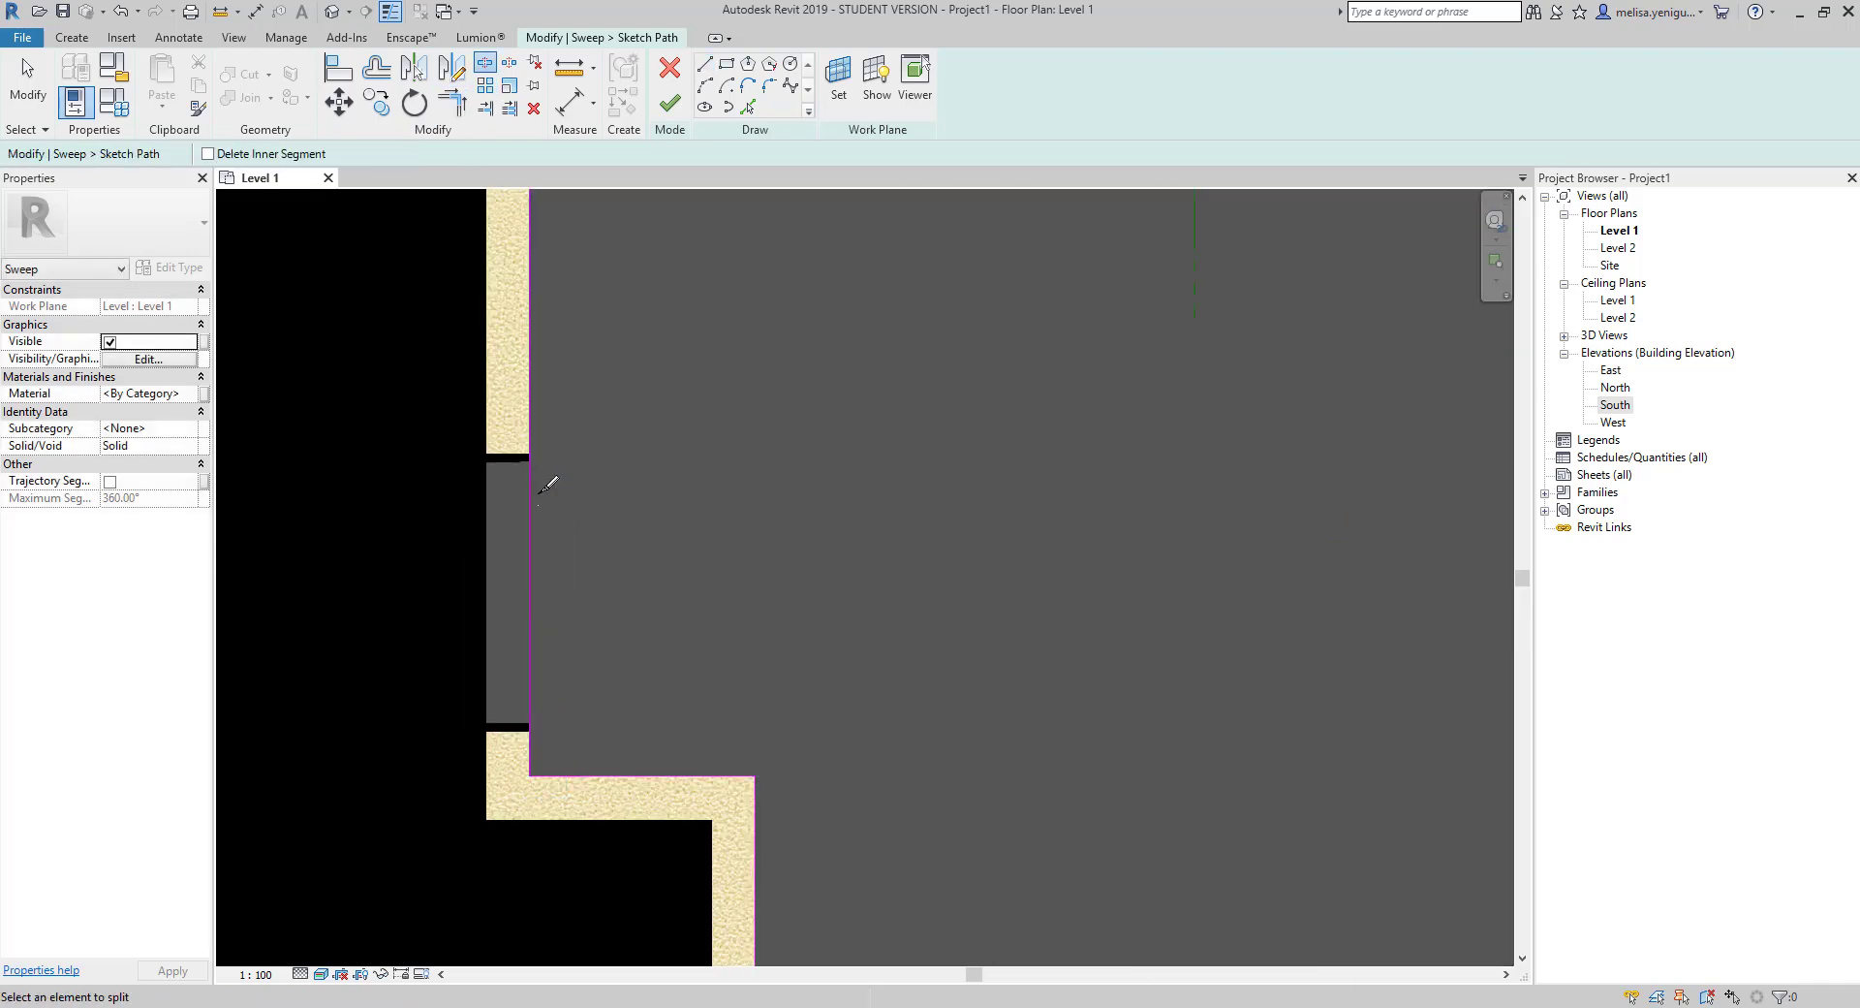
key("Escape")
scroll(538, 460, "down", 3)
scroll(585, 474, "up", 2)
scroll(586, 474, "up", 2)
left_click(595, 475)
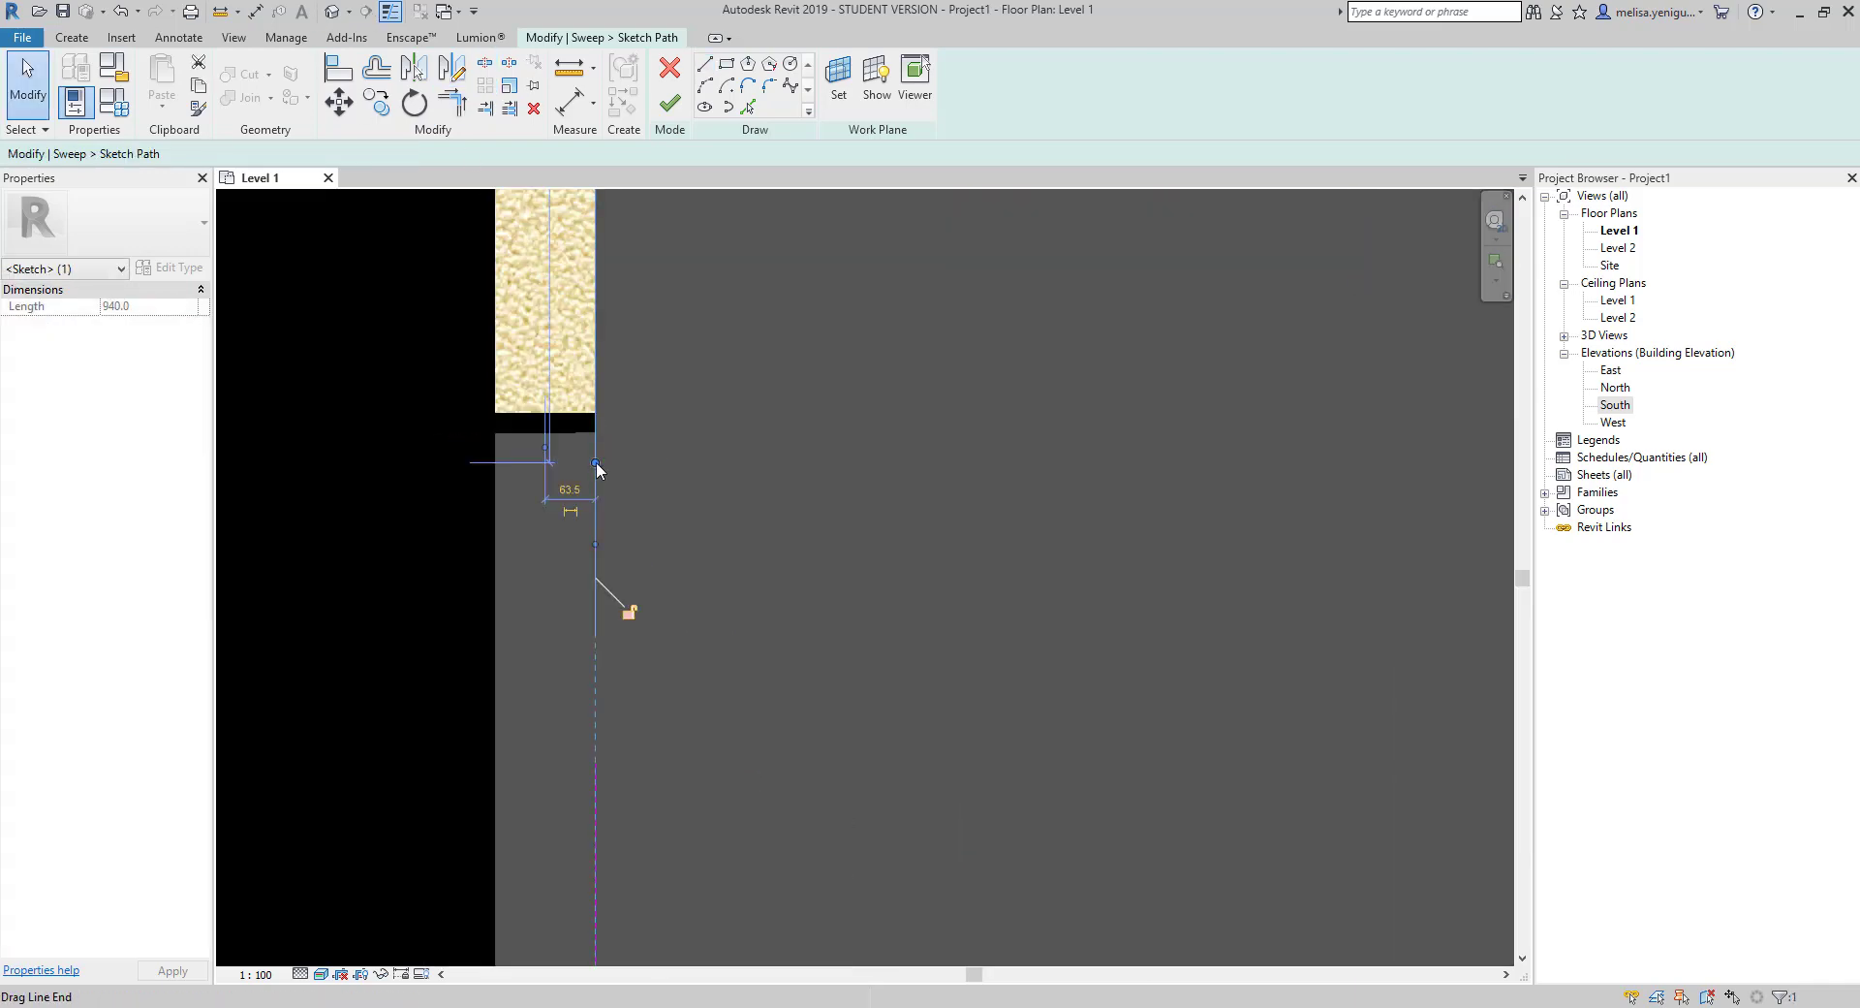
left_click_drag(596, 464, 596, 514)
scroll(607, 402, "down", 2)
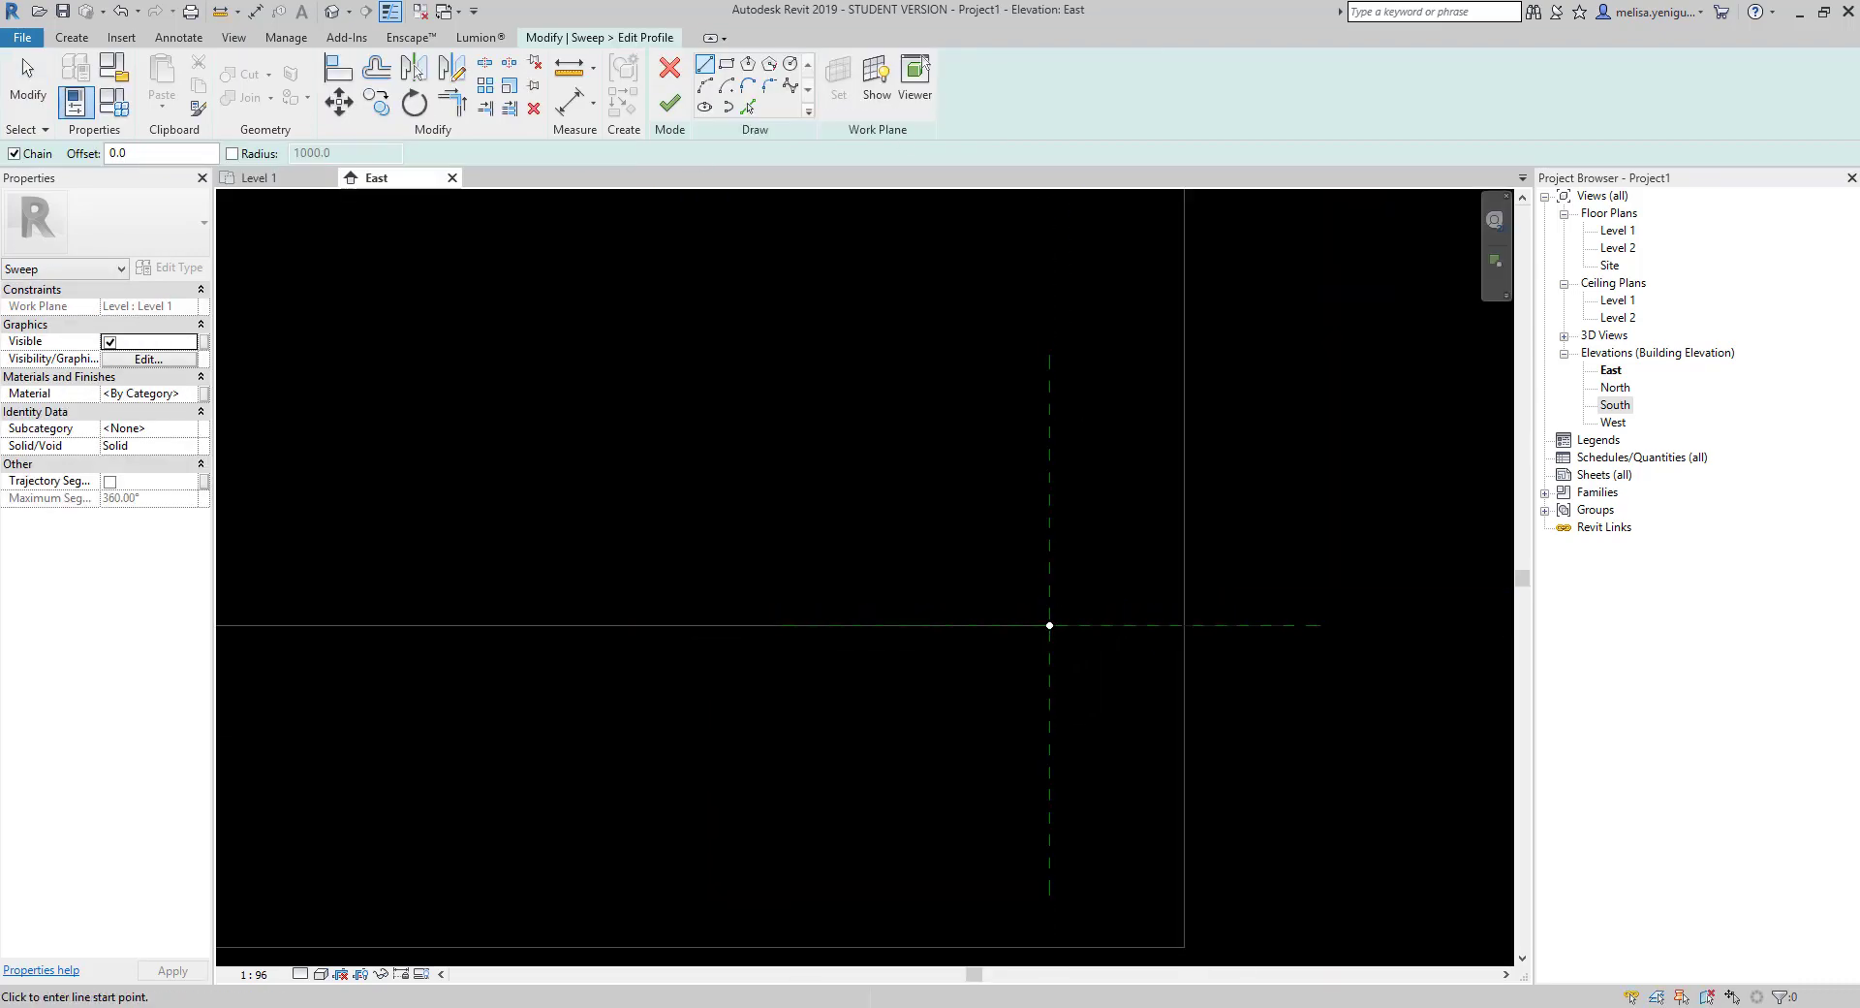
left_click(994, 611)
Sketch the profile's bottom and back edges, then two chained arcs for the curved face.
left_click(1050, 611)
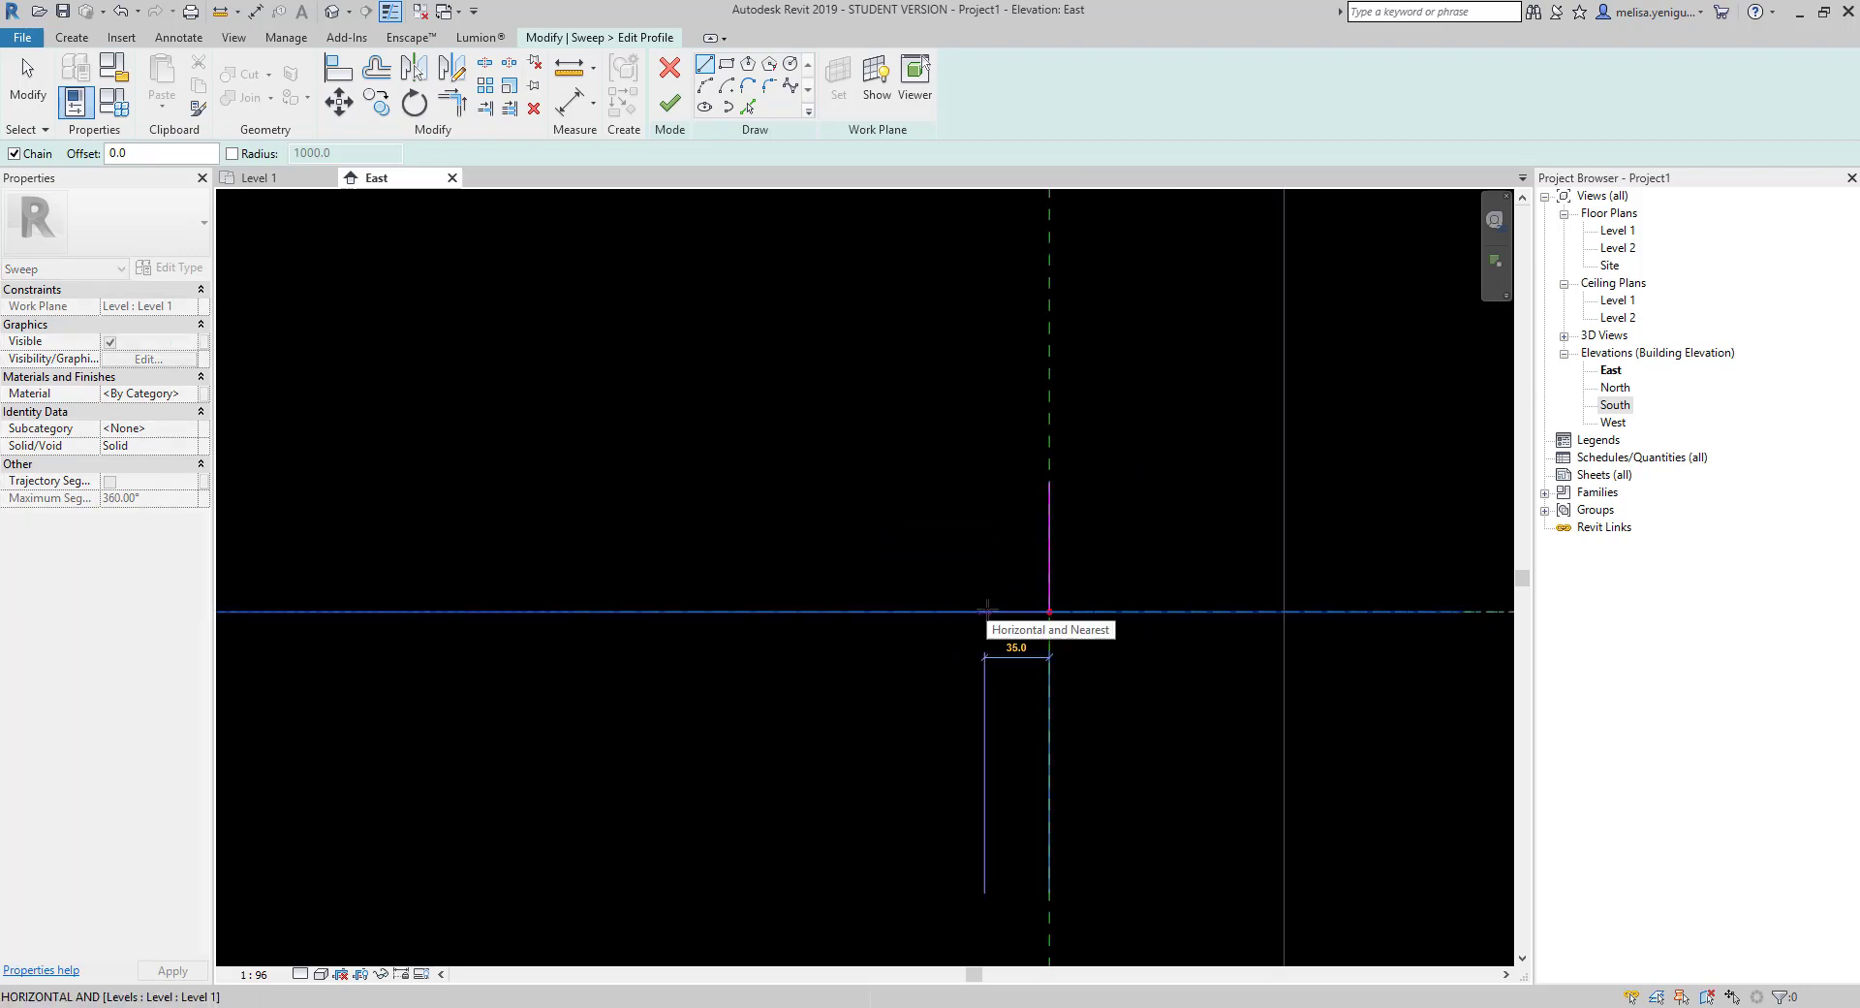
left_click(1049, 481)
scroll(993, 482, "up", 3)
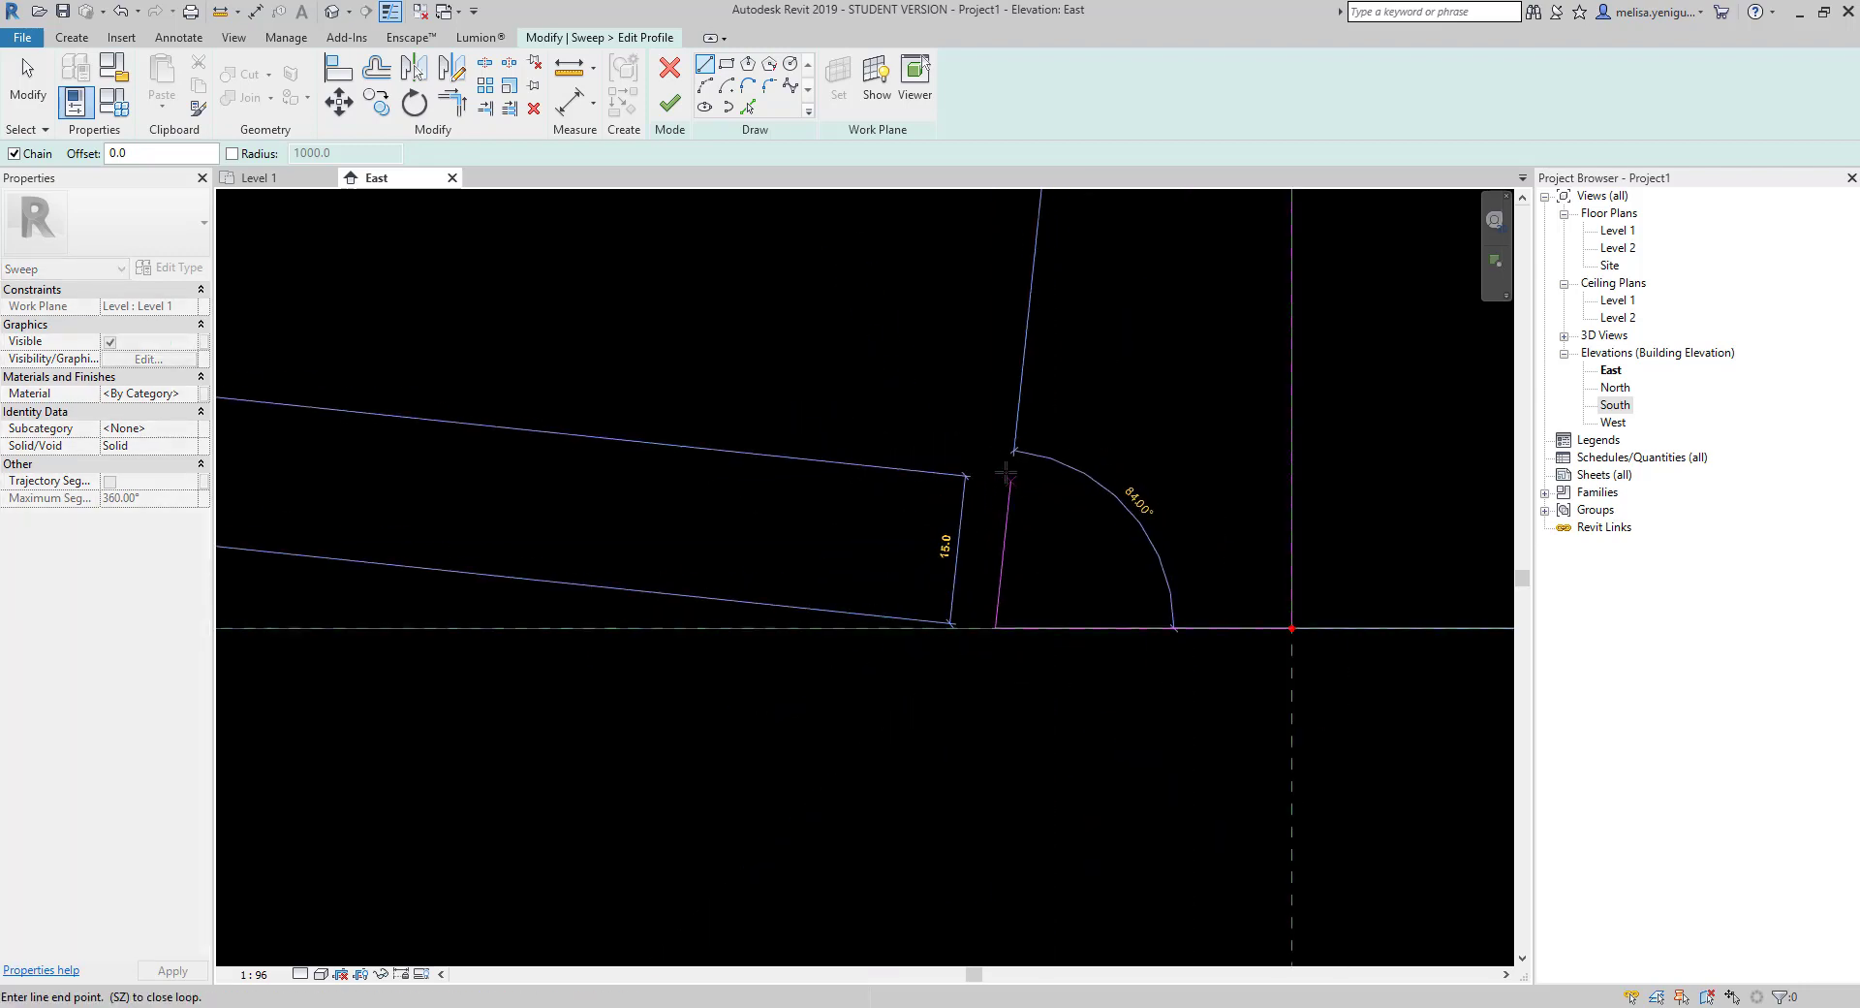
left_click(705, 86)
left_click(1046, 573)
left_click(1063, 649)
scroll(1114, 610, "up", 2)
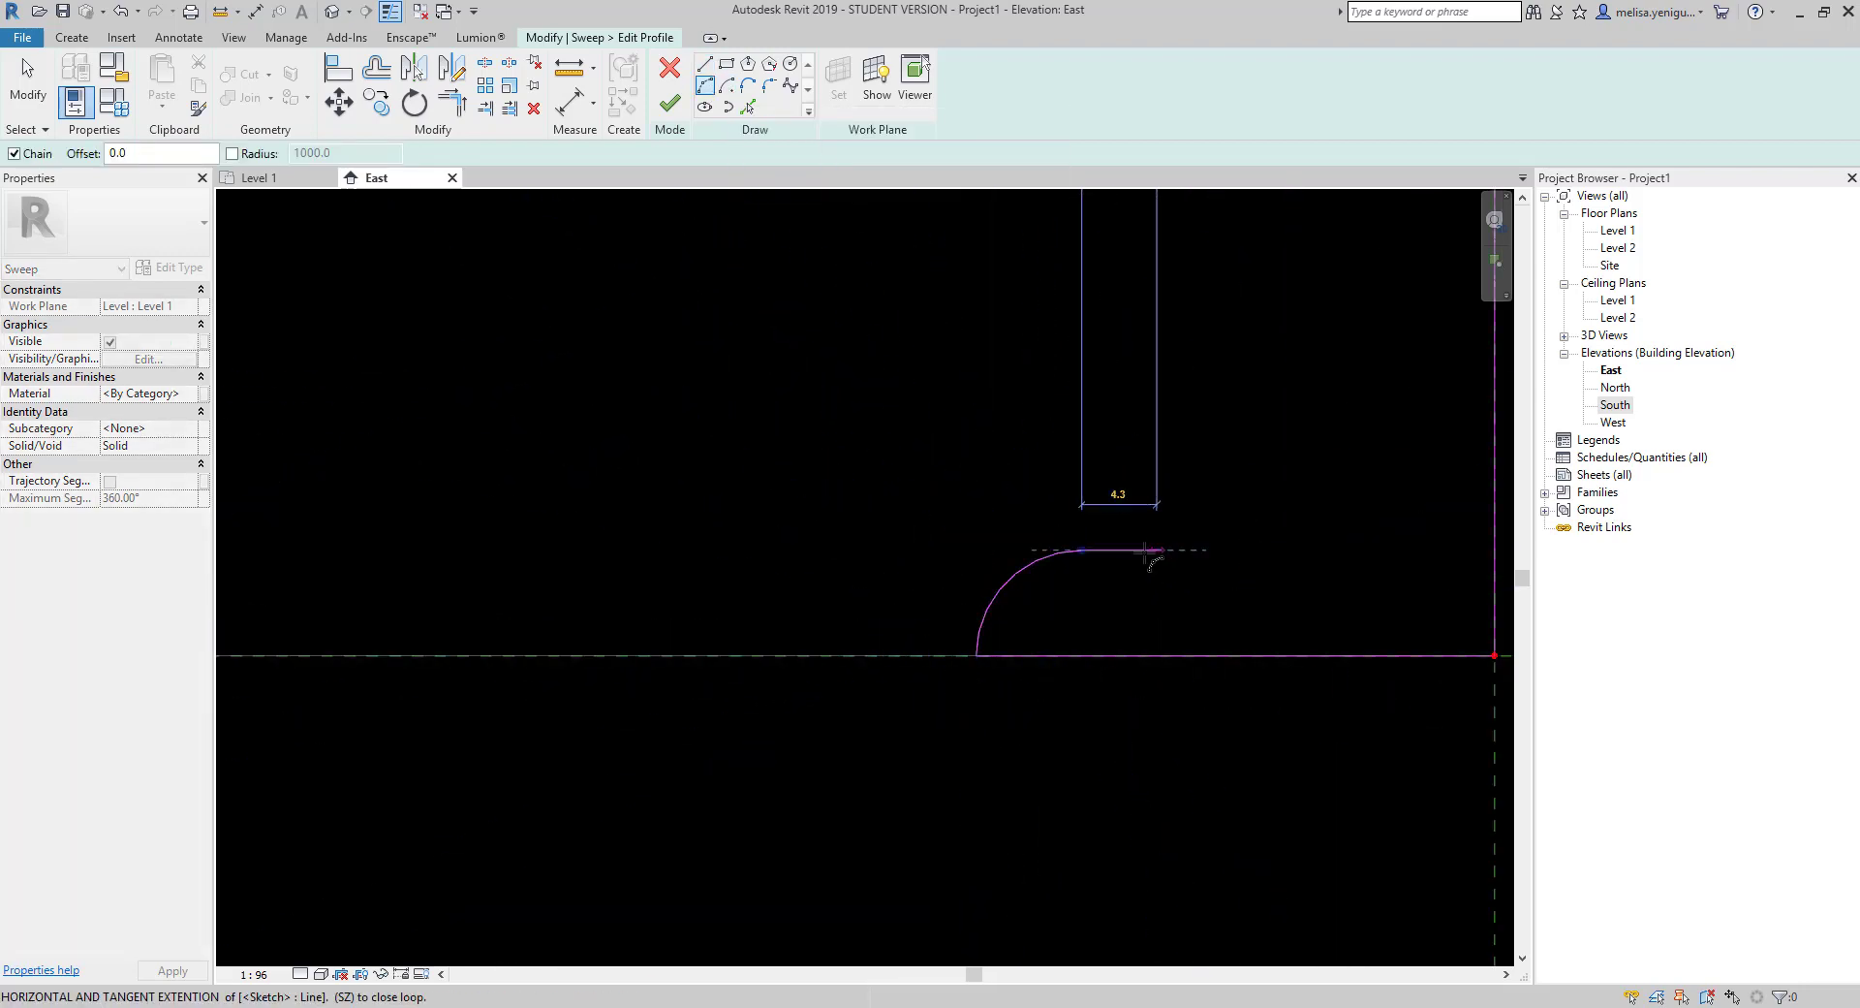
left_click(1279, 361)
Add a vertical line and a top arc to the skirting profile.
left_click(1131, 436)
scroll(845, 811, "down", 2)
key("l")
key("i")
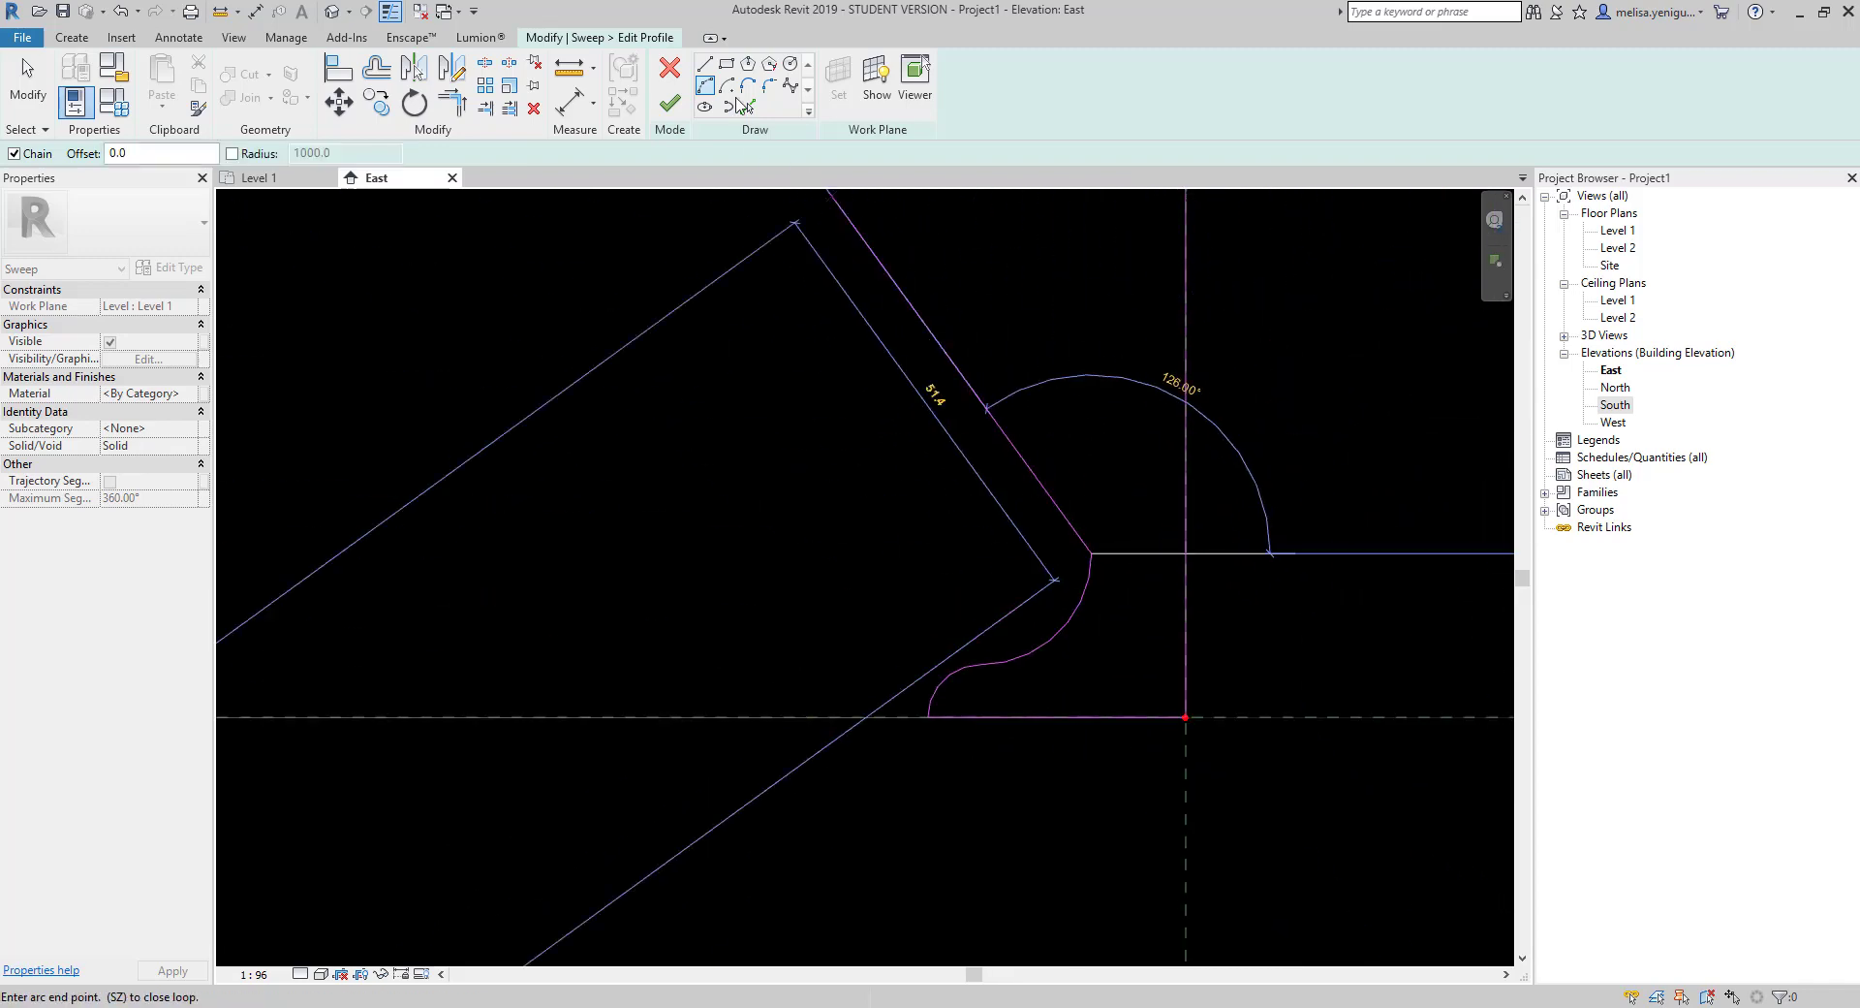
left_click(1091, 403)
scroll(1091, 403, "down", 1)
left_click(705, 85)
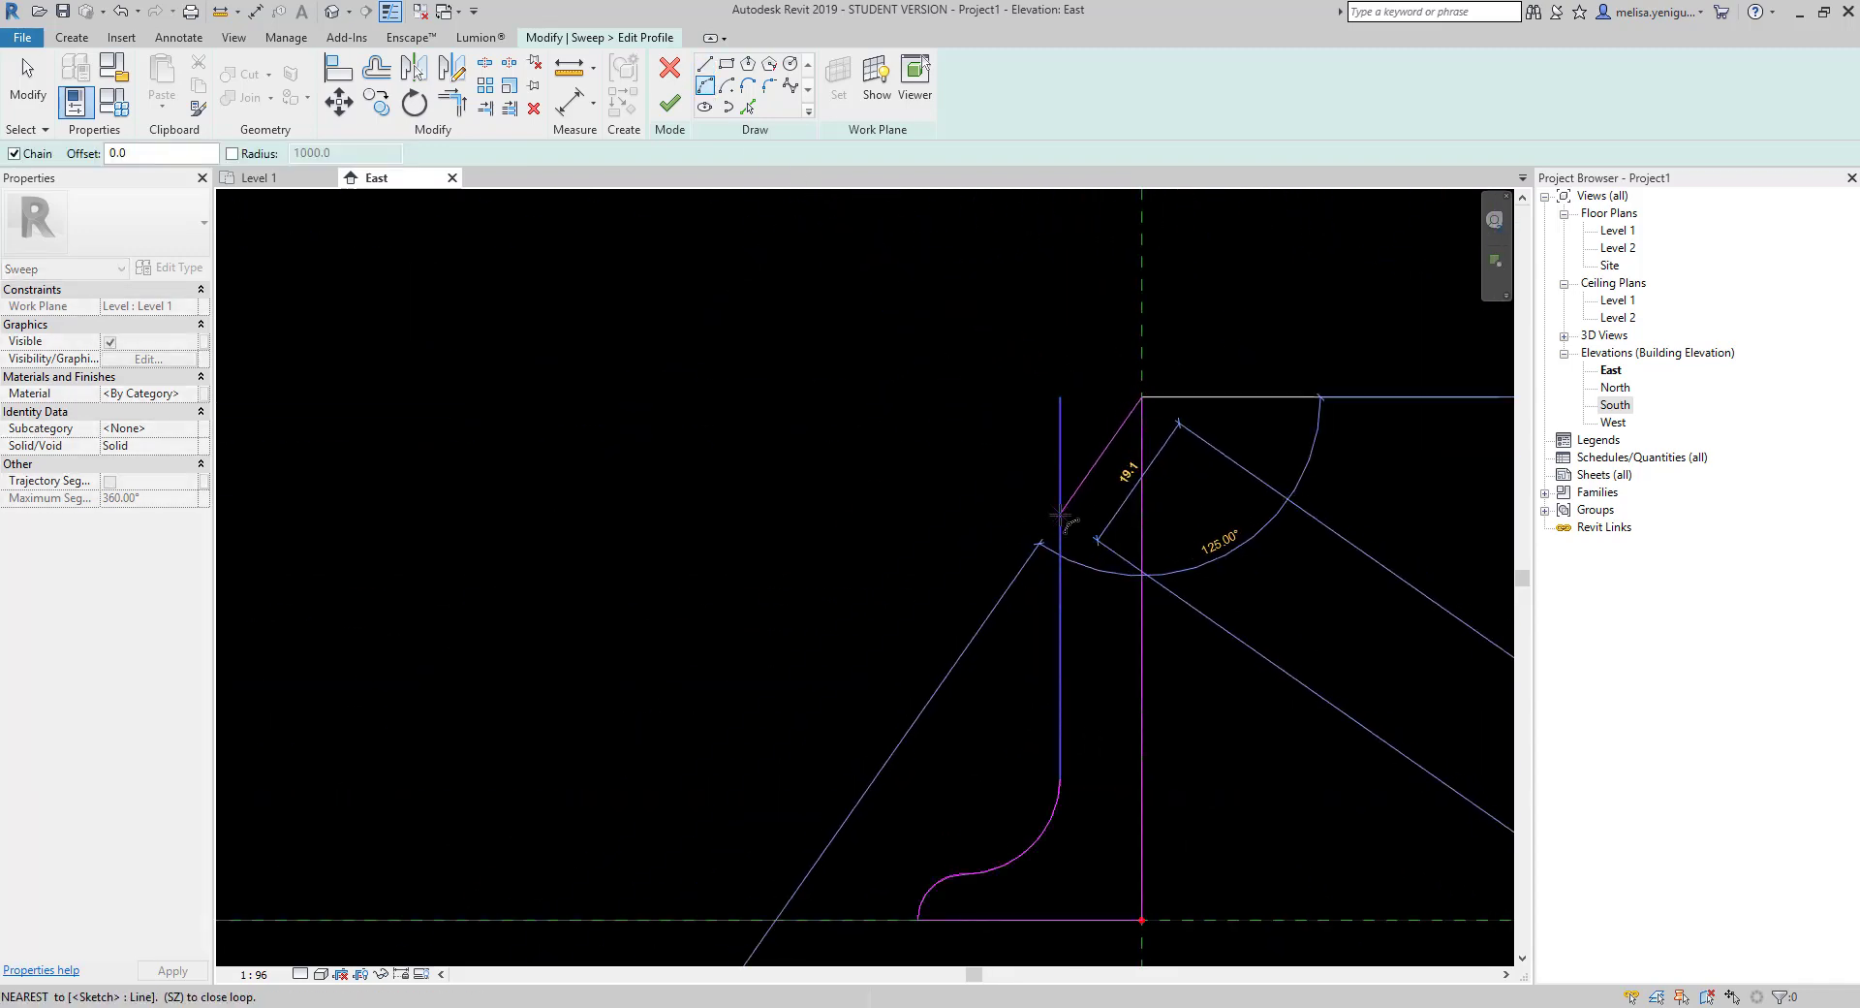
left_click(1095, 441)
scroll(1129, 533, "down", 1)
key("Escape")
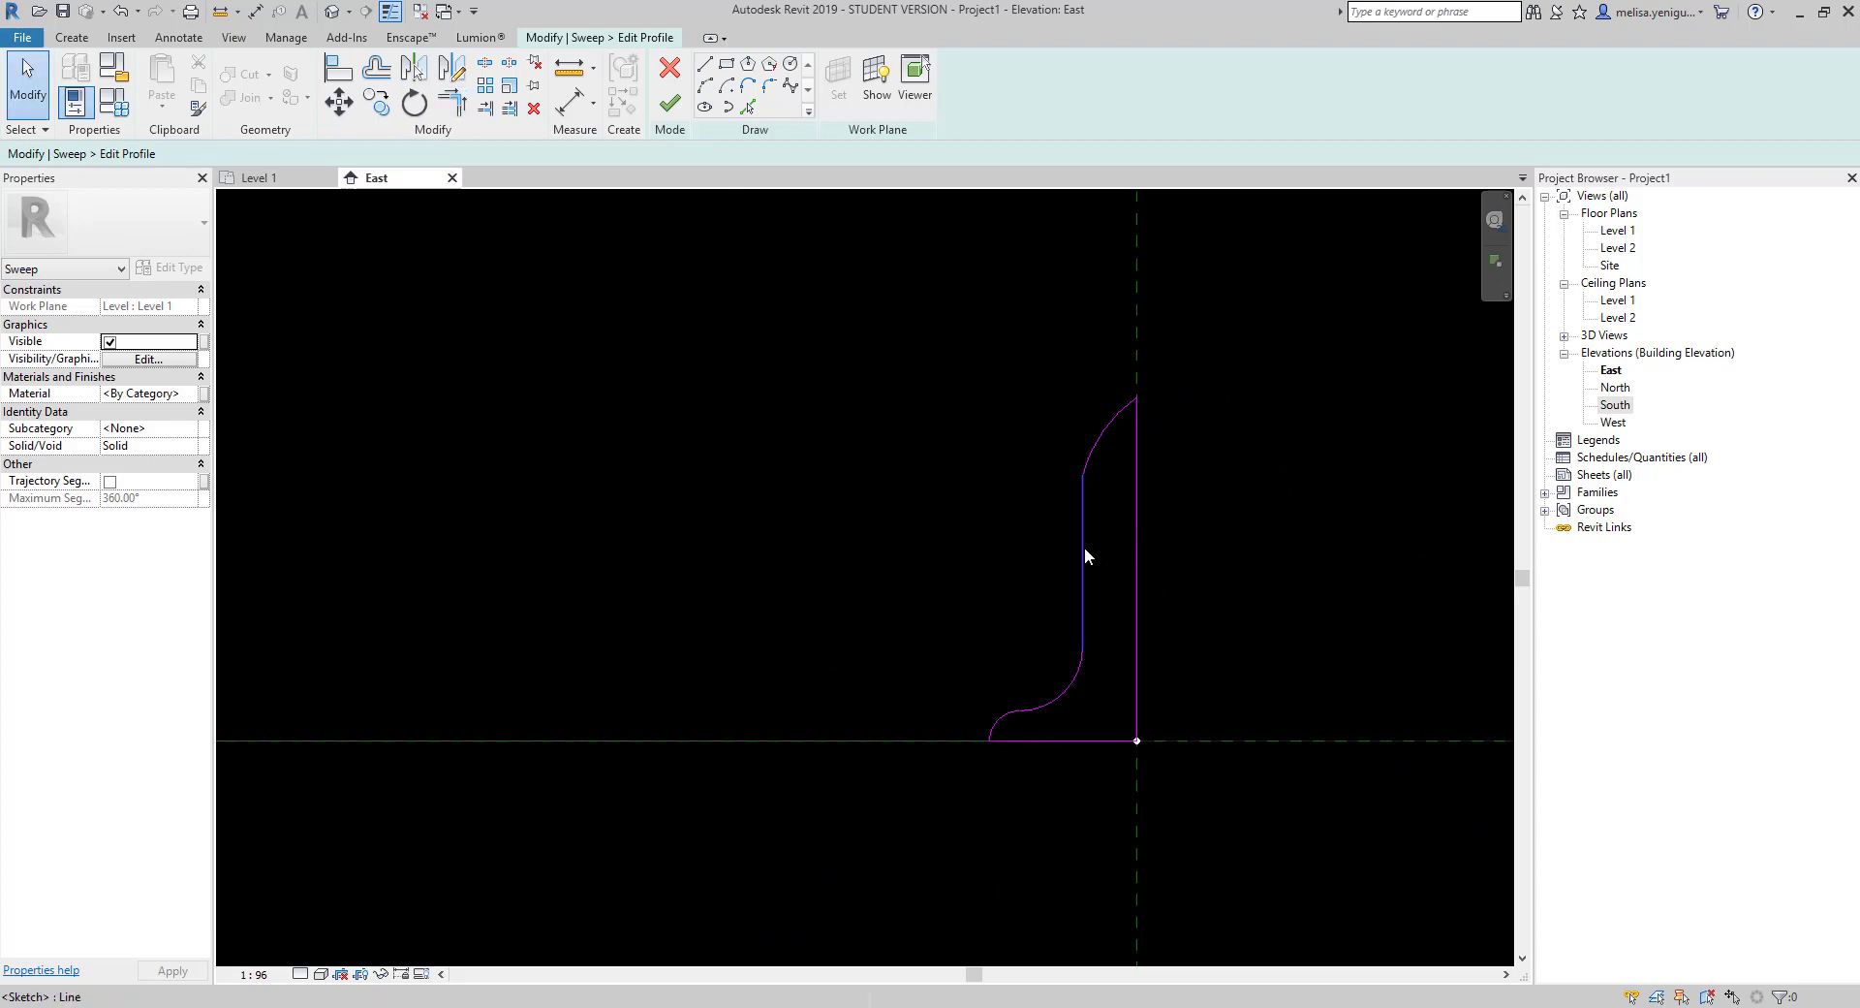
Delete the faulty vertical line and redraw the vertical and bottom lines from the origin.
left_click(1082, 547)
key("Delete")
left_click(705, 64)
left_click(1137, 397)
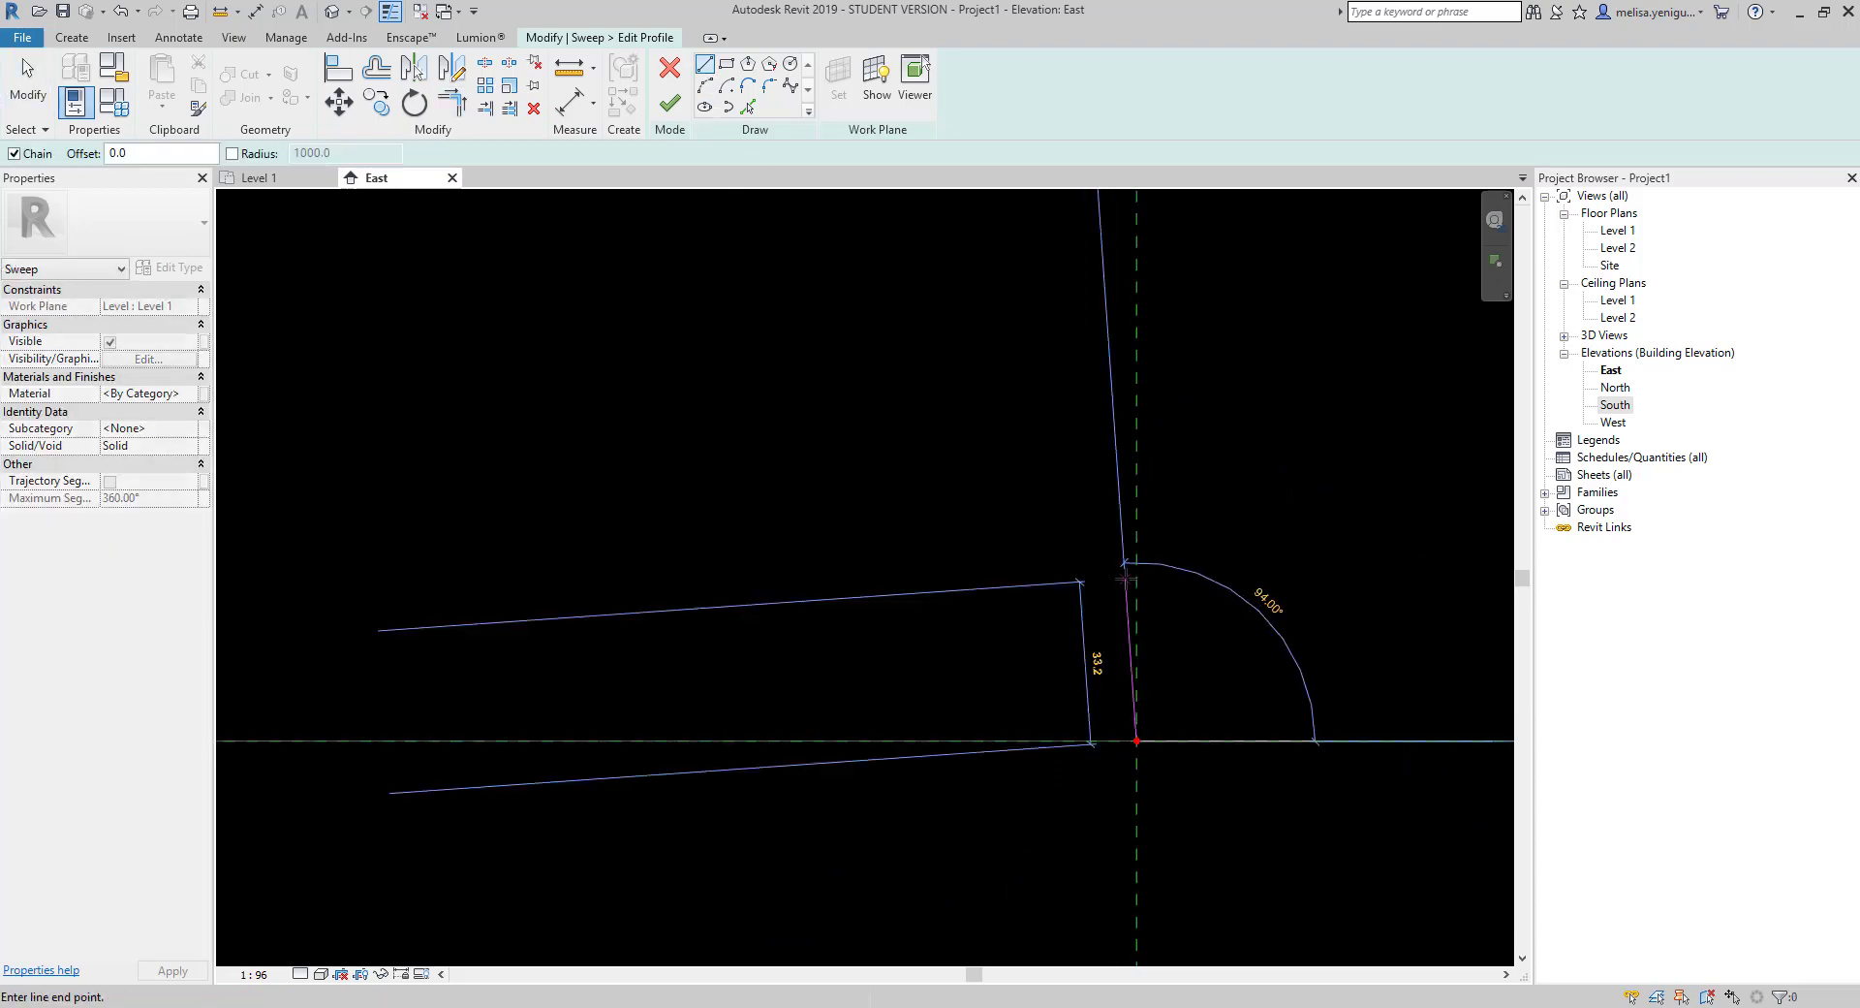
left_click(1134, 739)
left_click(944, 739)
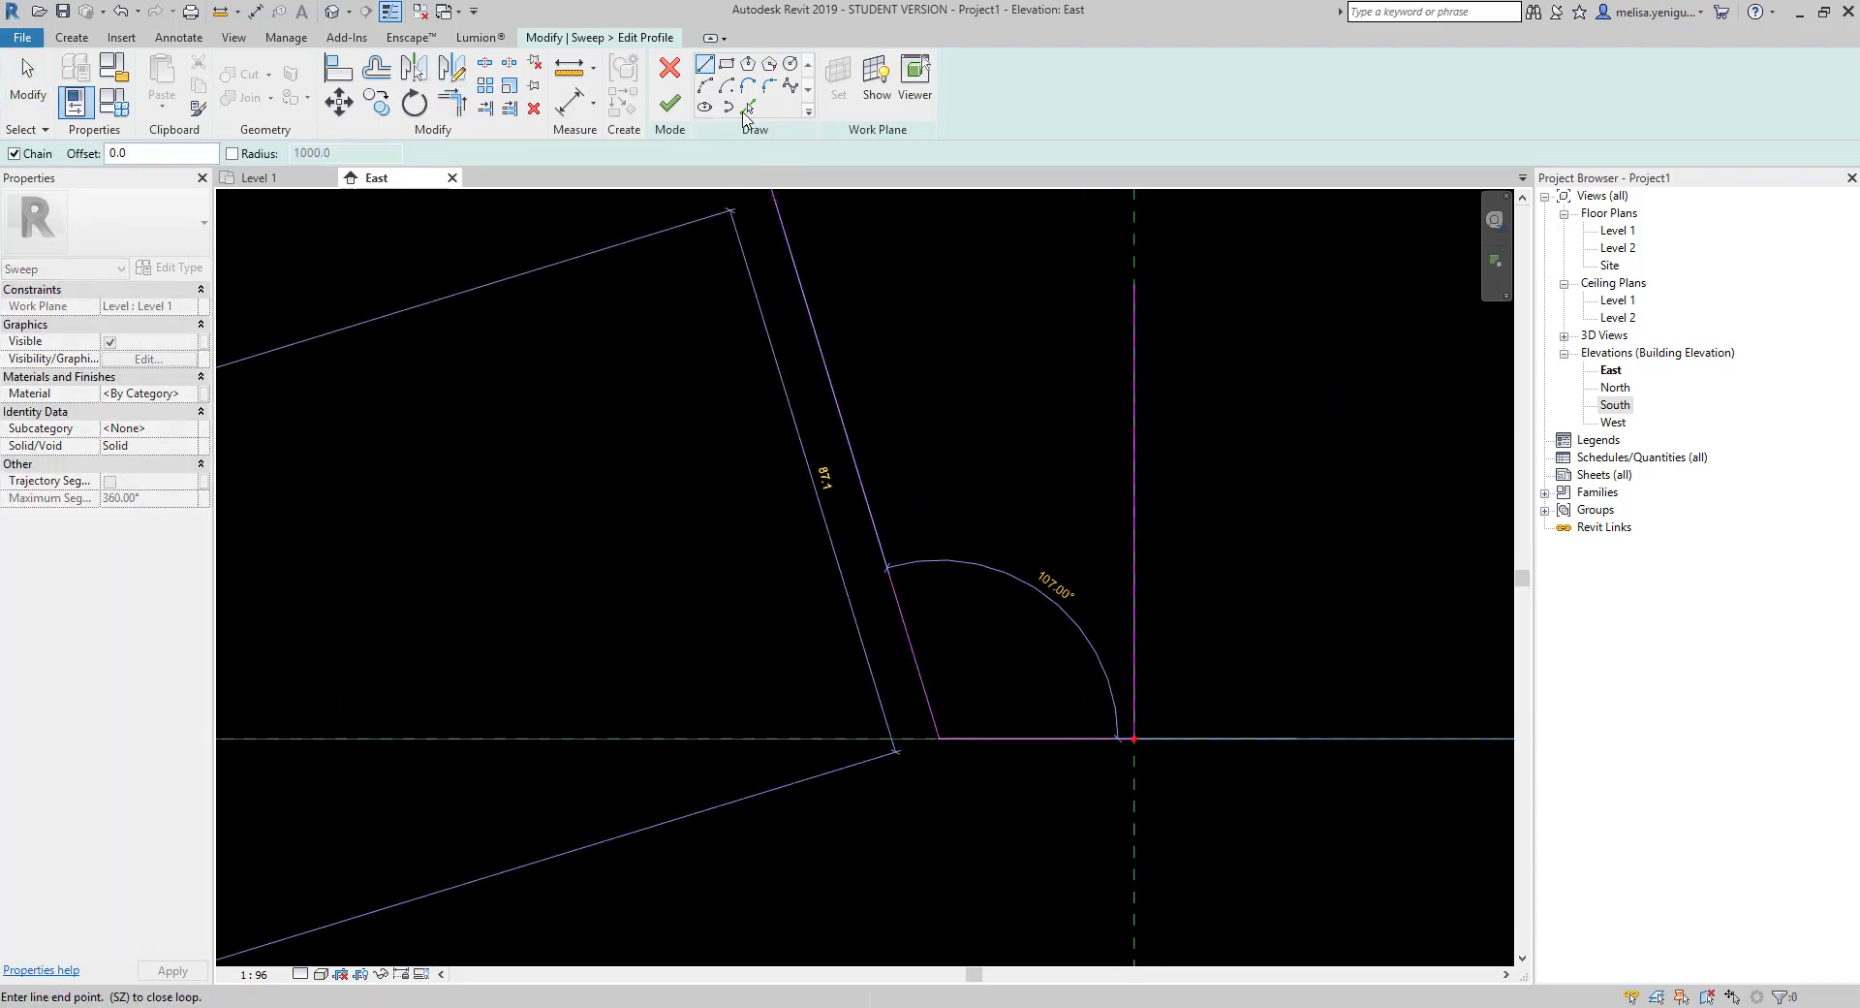
Draw two connected arcs to form the skirting's curved face.
left_click(705, 85)
left_click(1028, 648)
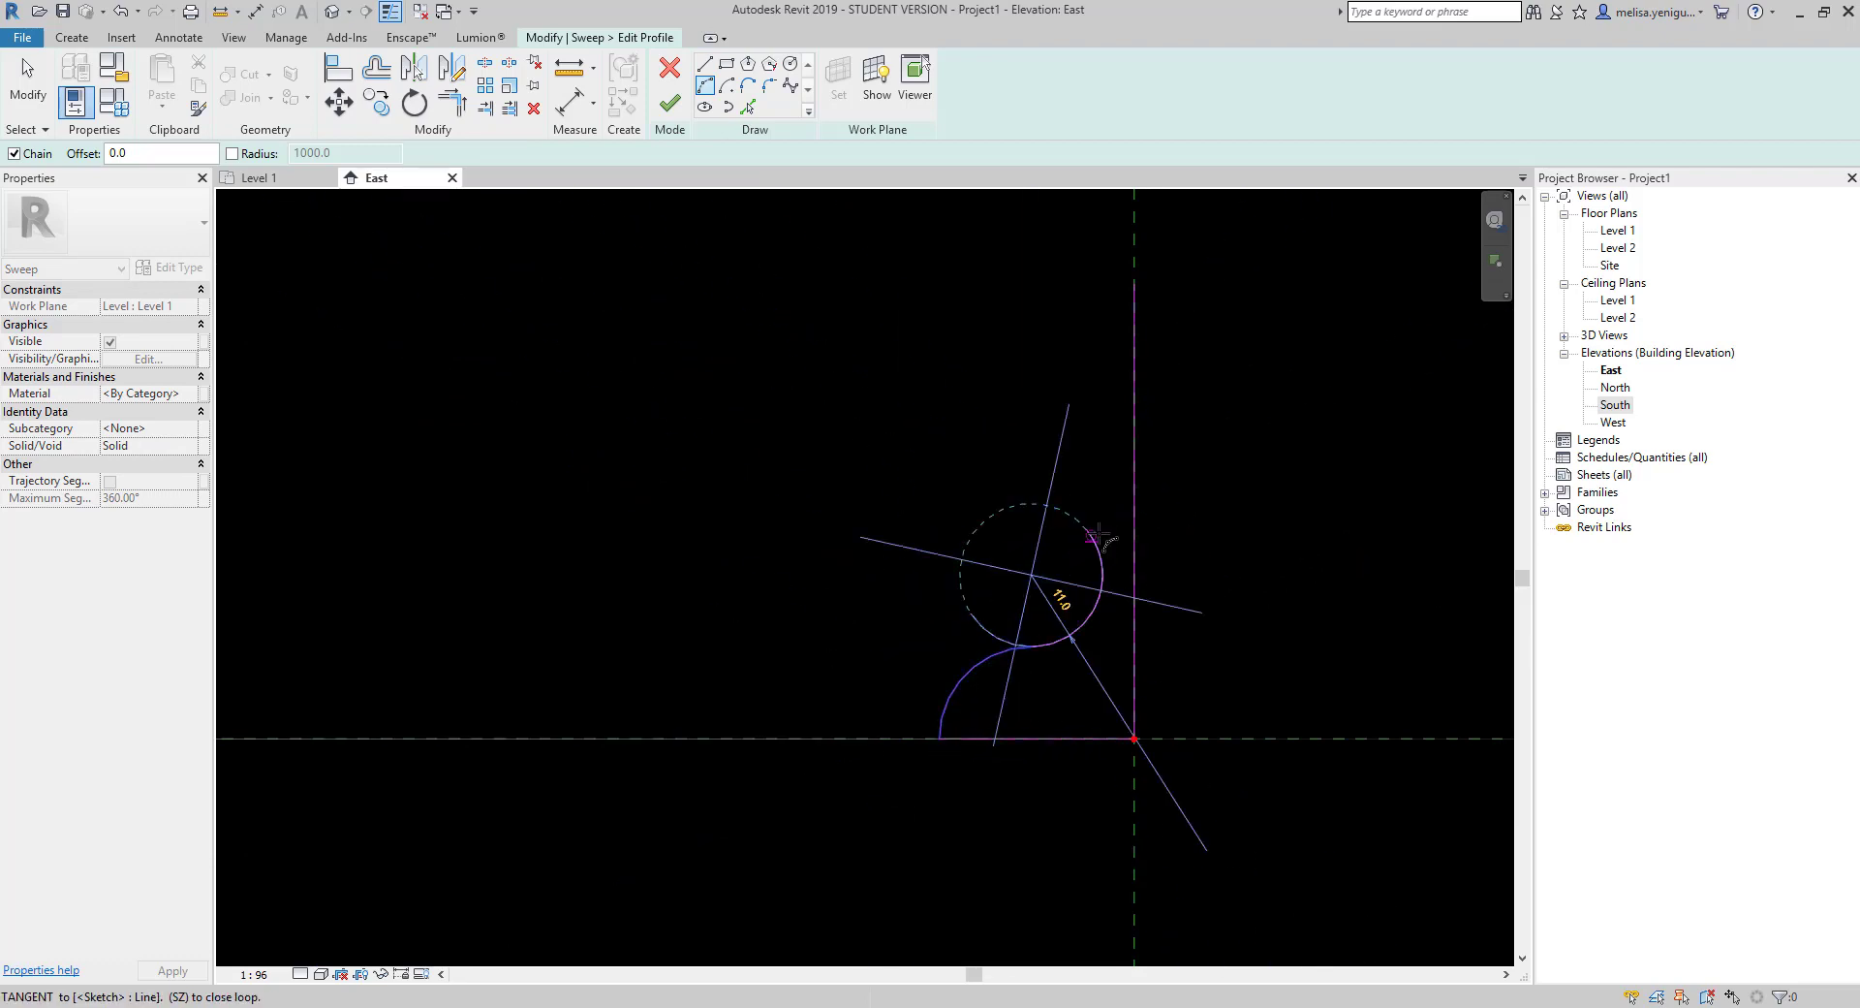
left_click(1087, 528)
left_click(705, 85)
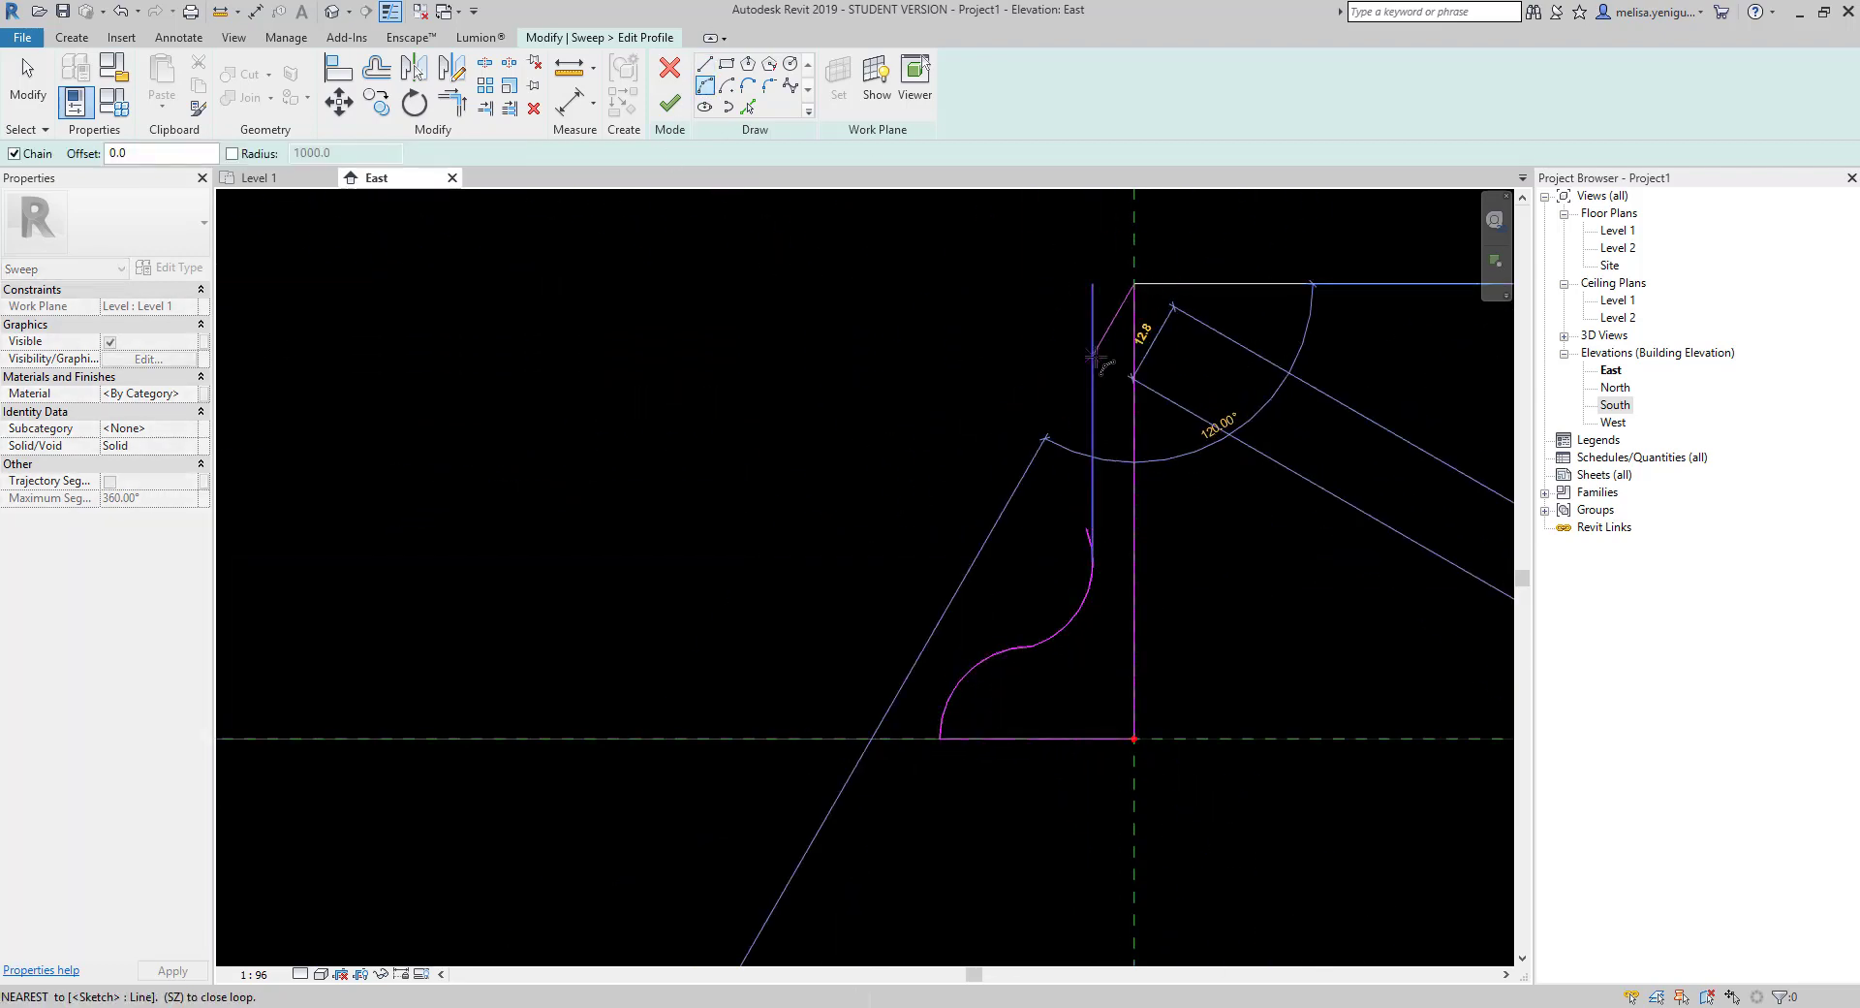
key("Escape")
key("Escape")
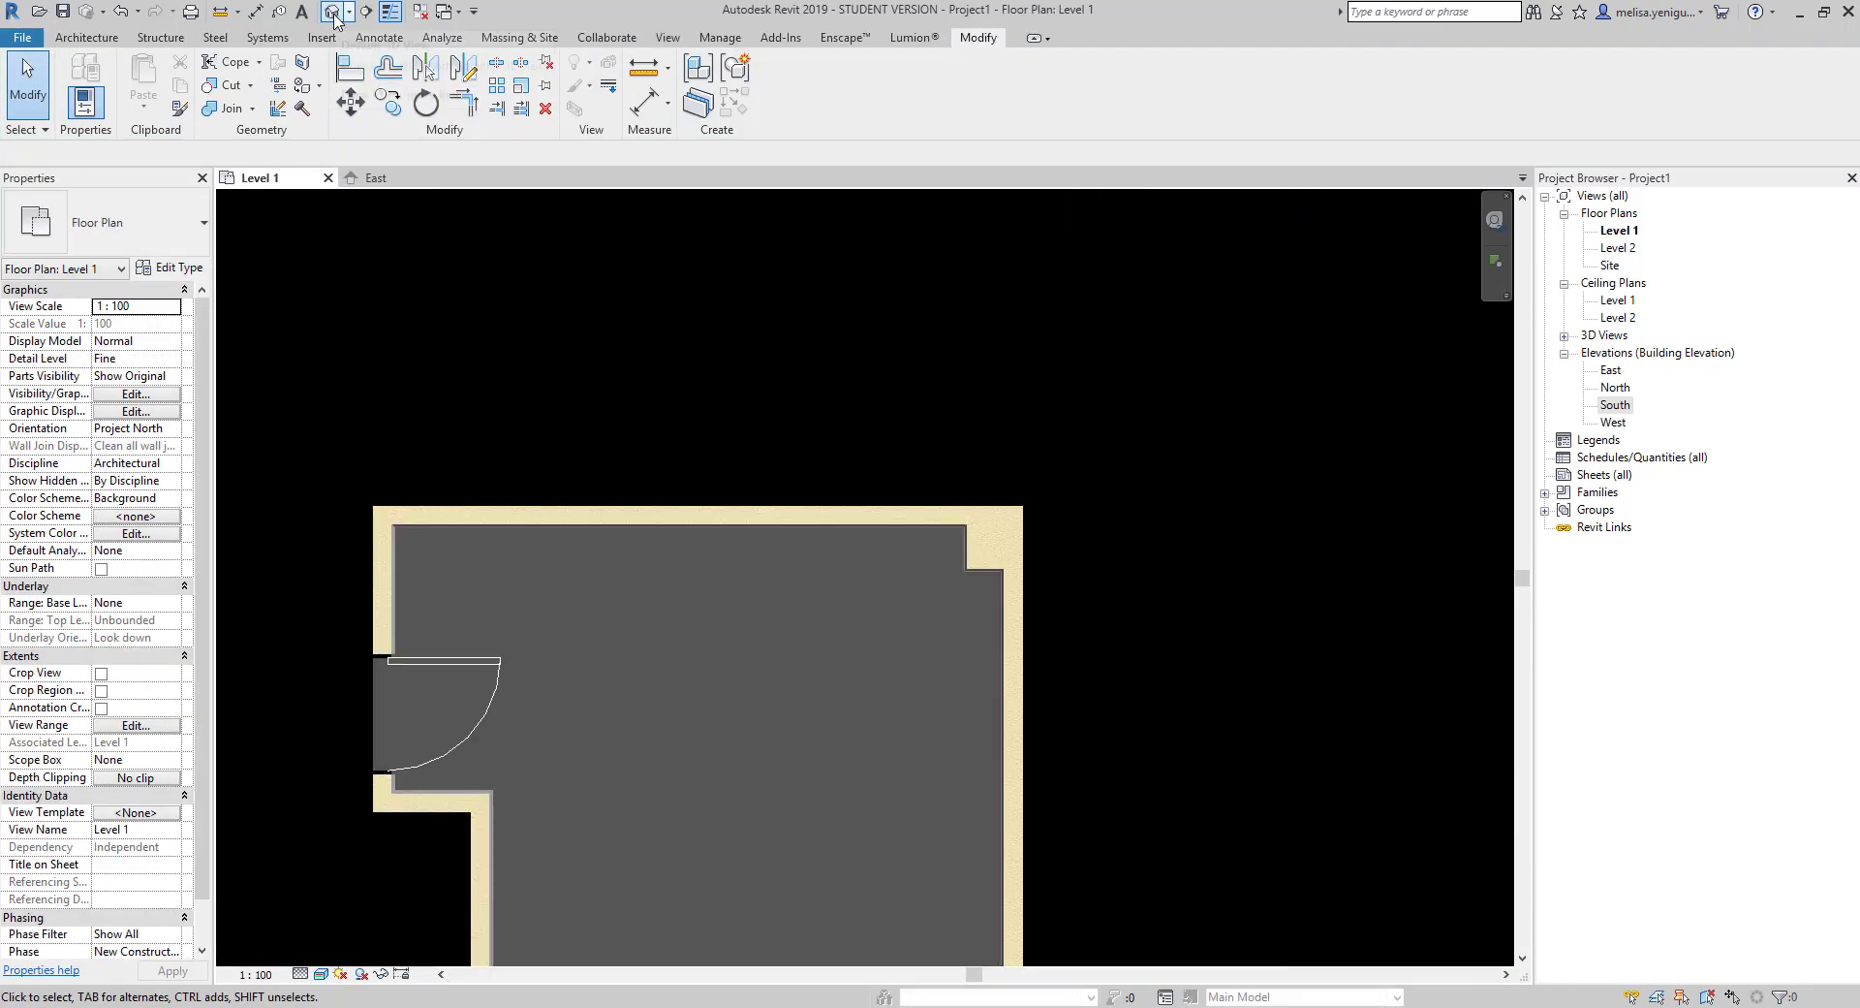
Inspect the baseboard in the 3D view, then return to the Level 1 plan.
left_click(334, 18)
scroll(905, 614, "down", 3)
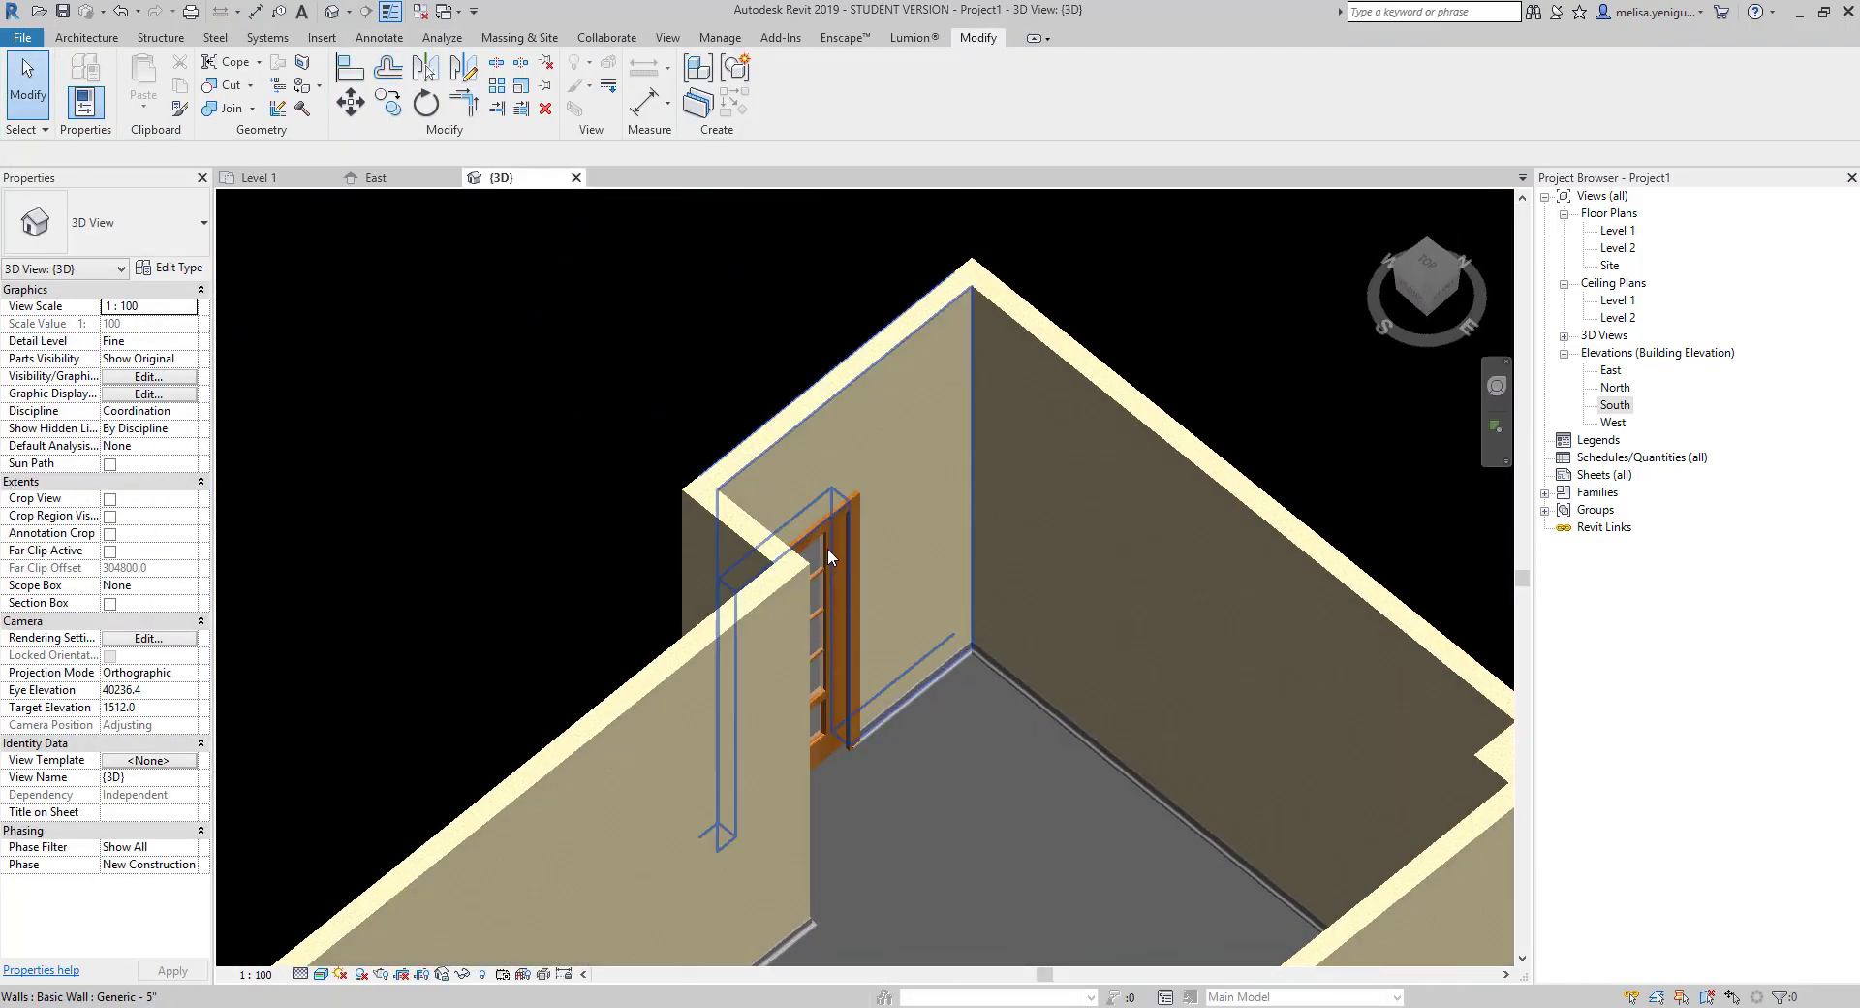
scroll(828, 548, "up", 4)
left_click(784, 599)
scroll(784, 599, "down", 1)
left_click(258, 177)
Cut a section line near the door and open Section 1 in Realistic style.
left_click(366, 11)
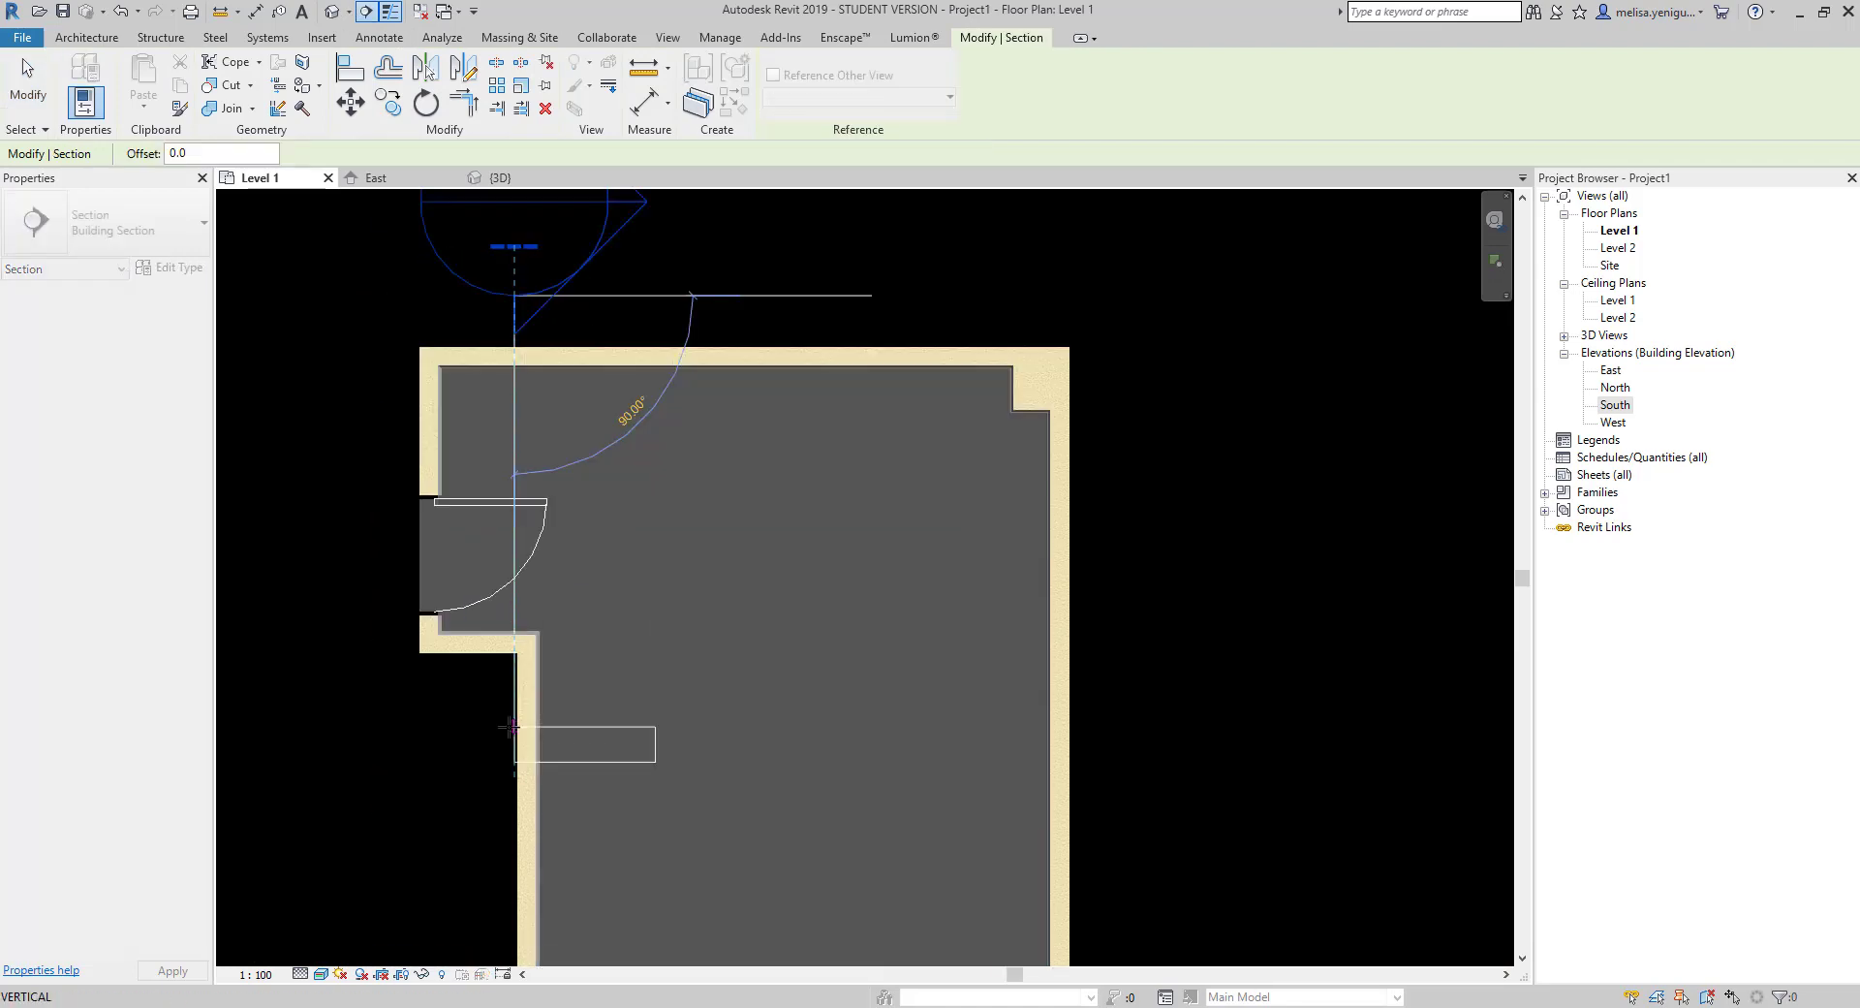
left_click(788, 776)
left_click(789, 332)
double_click(789, 333)
left_click(320, 974)
Select the baseboard in Section 1 and open its sweep path for editing on Level 1.
left_click(339, 925)
scroll(869, 729, "up", 5)
left_click(969, 780)
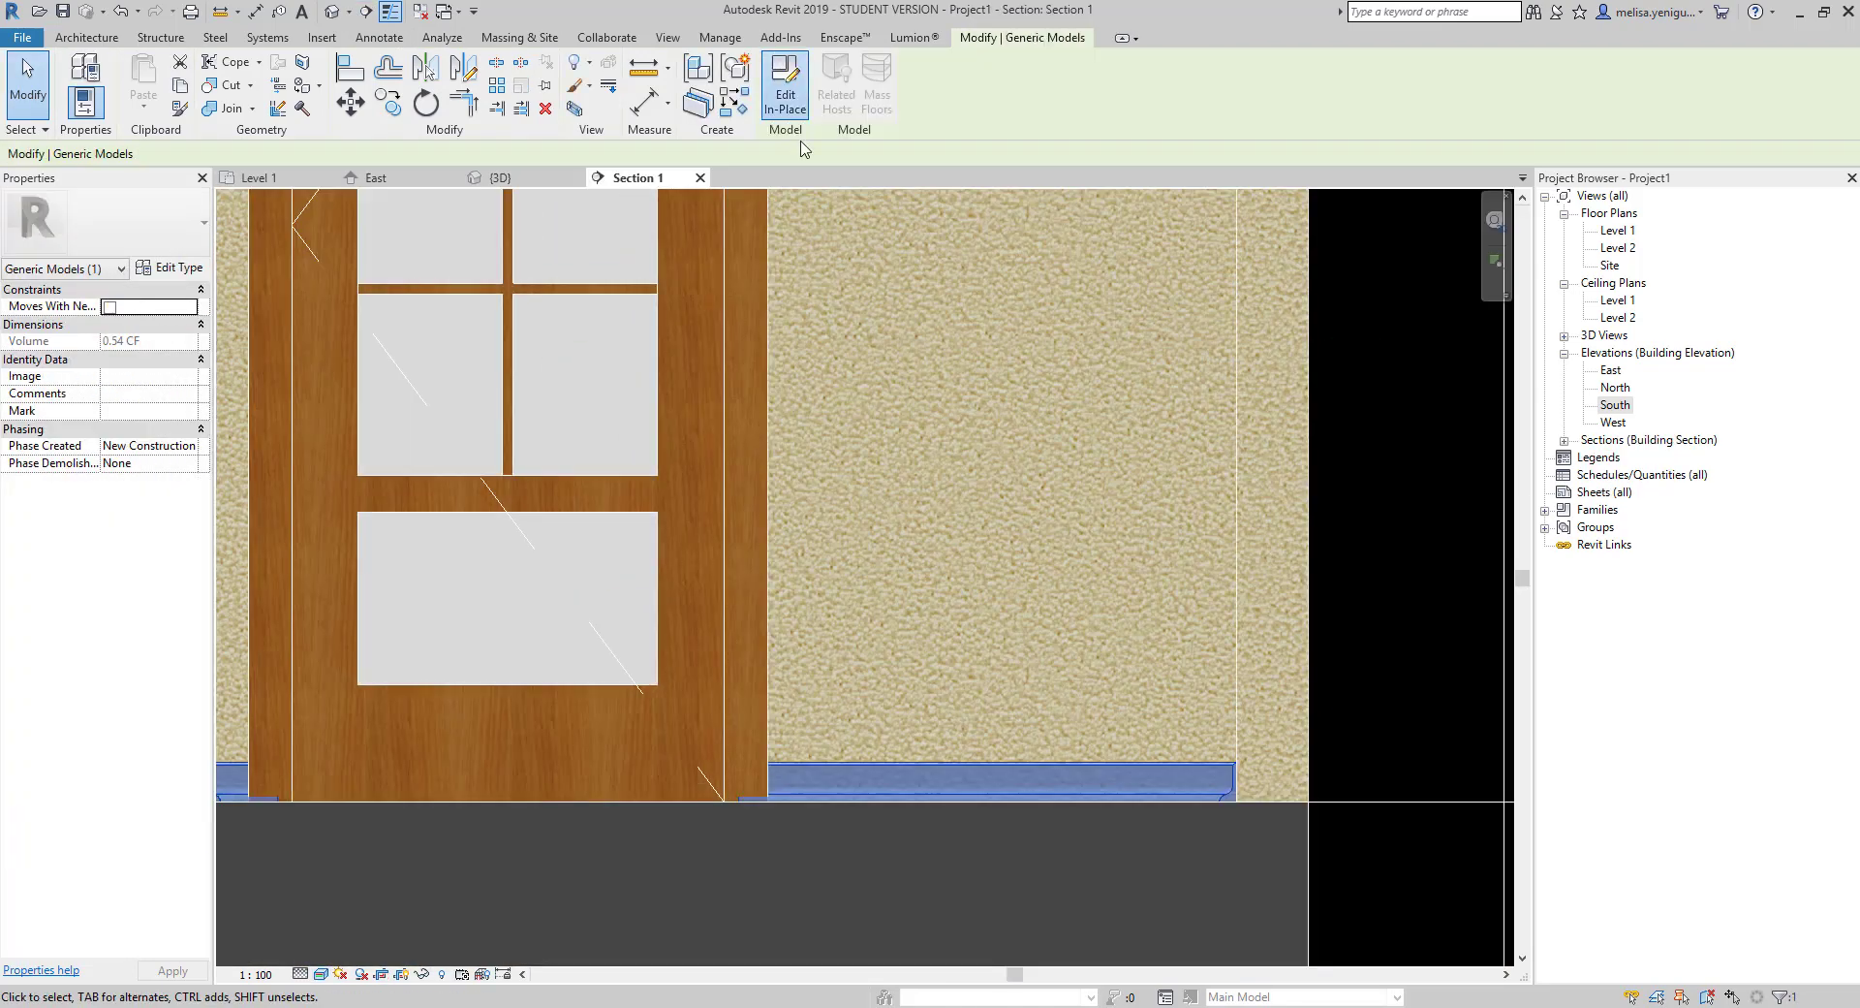
double_click(969, 780)
left_click(880, 64)
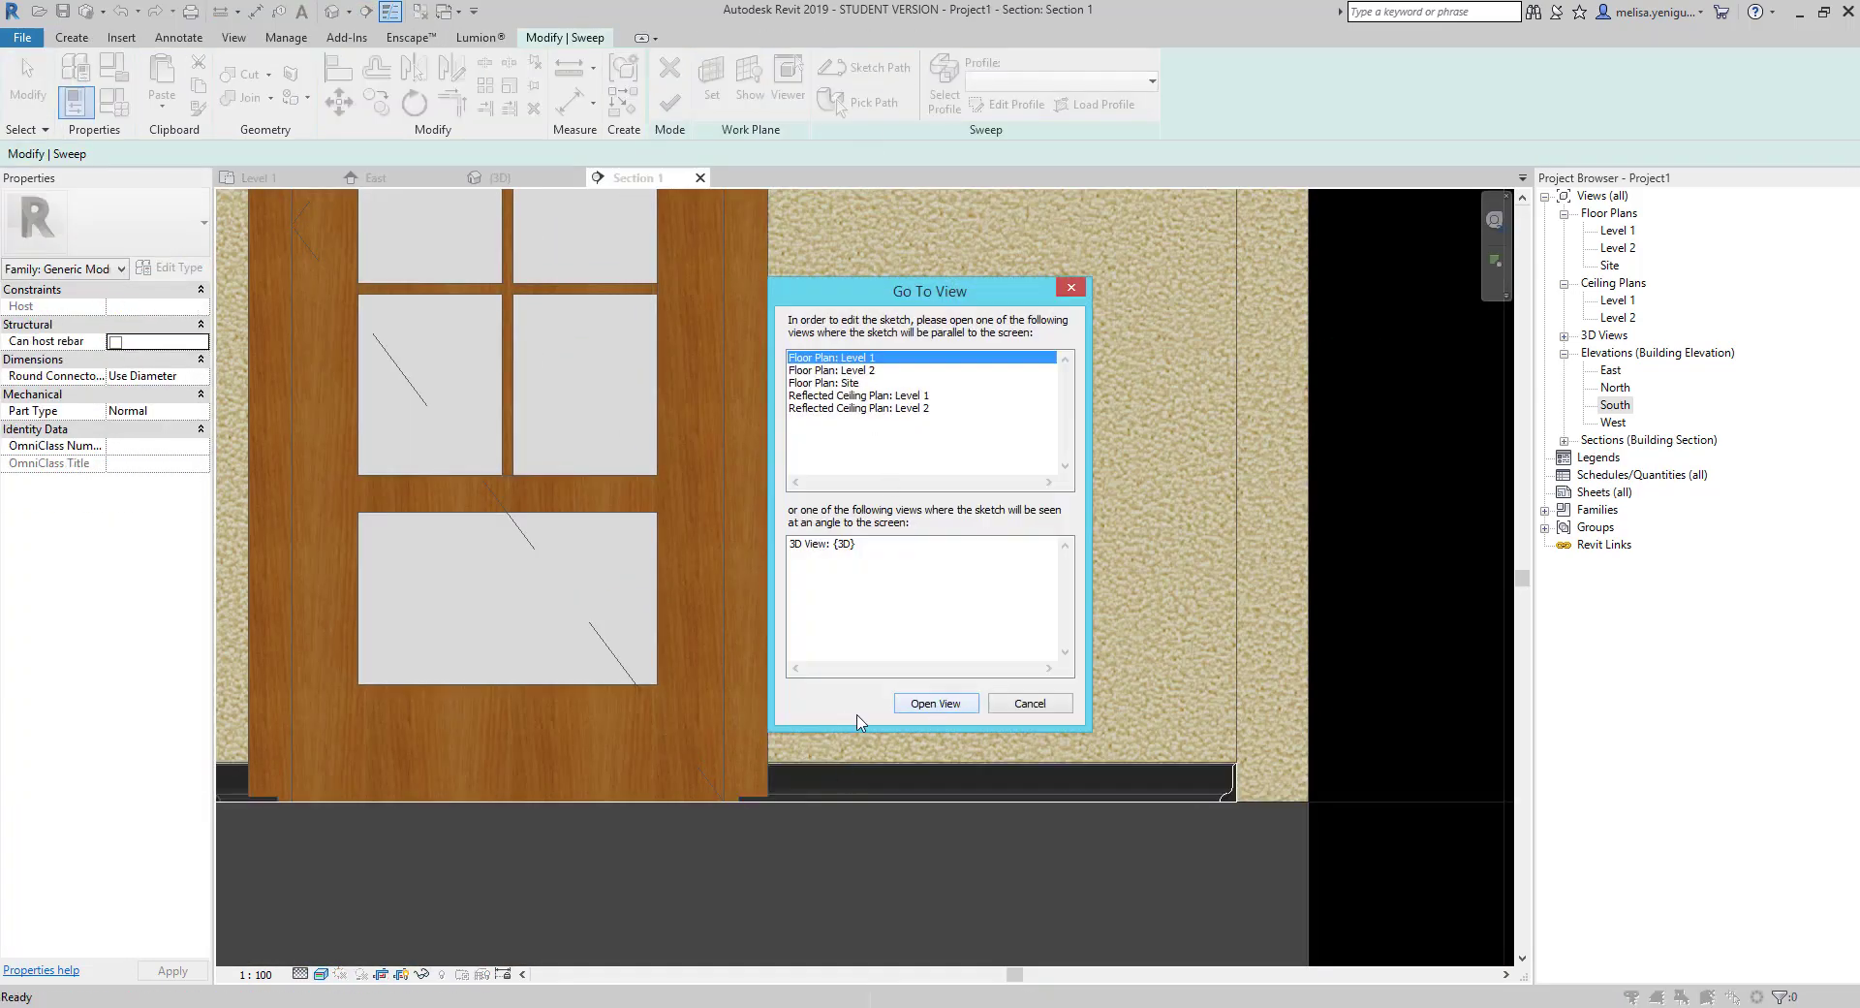
left_click(931, 703)
Cancel the unfinished sweep path sketch, discarding its edits, and return to Level 1.
left_click(669, 68)
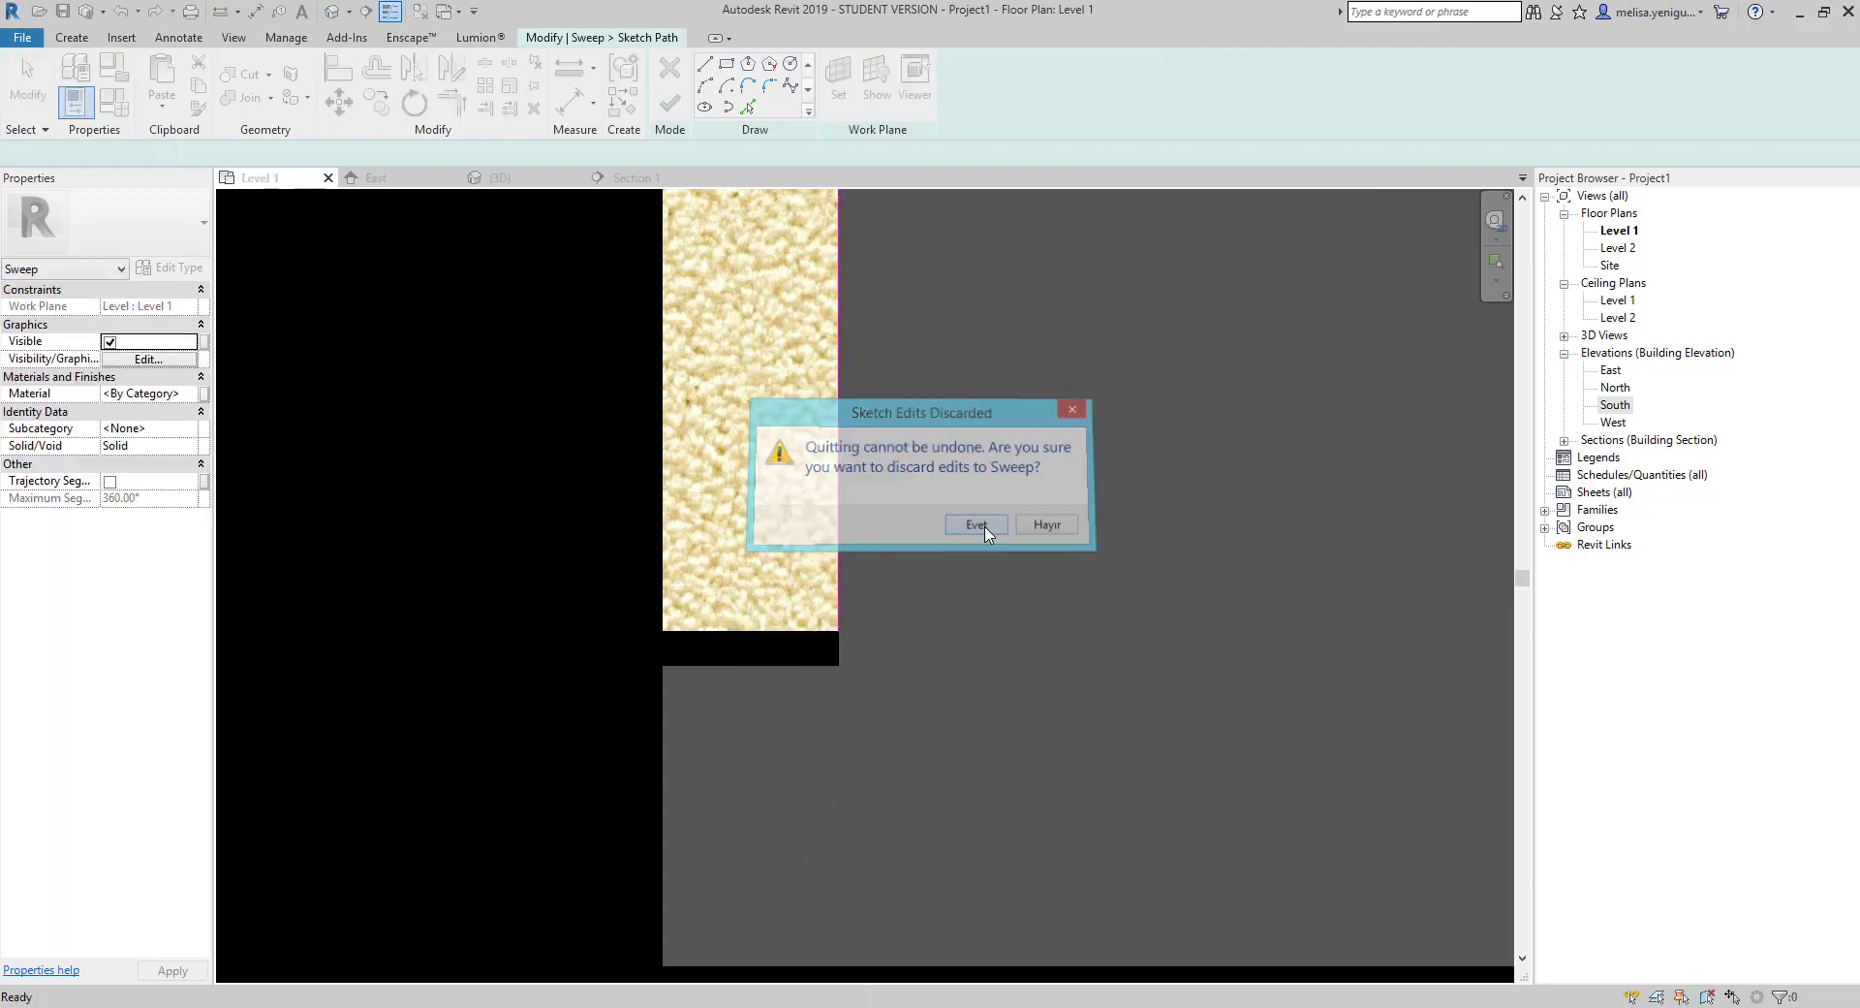
left_click(979, 524)
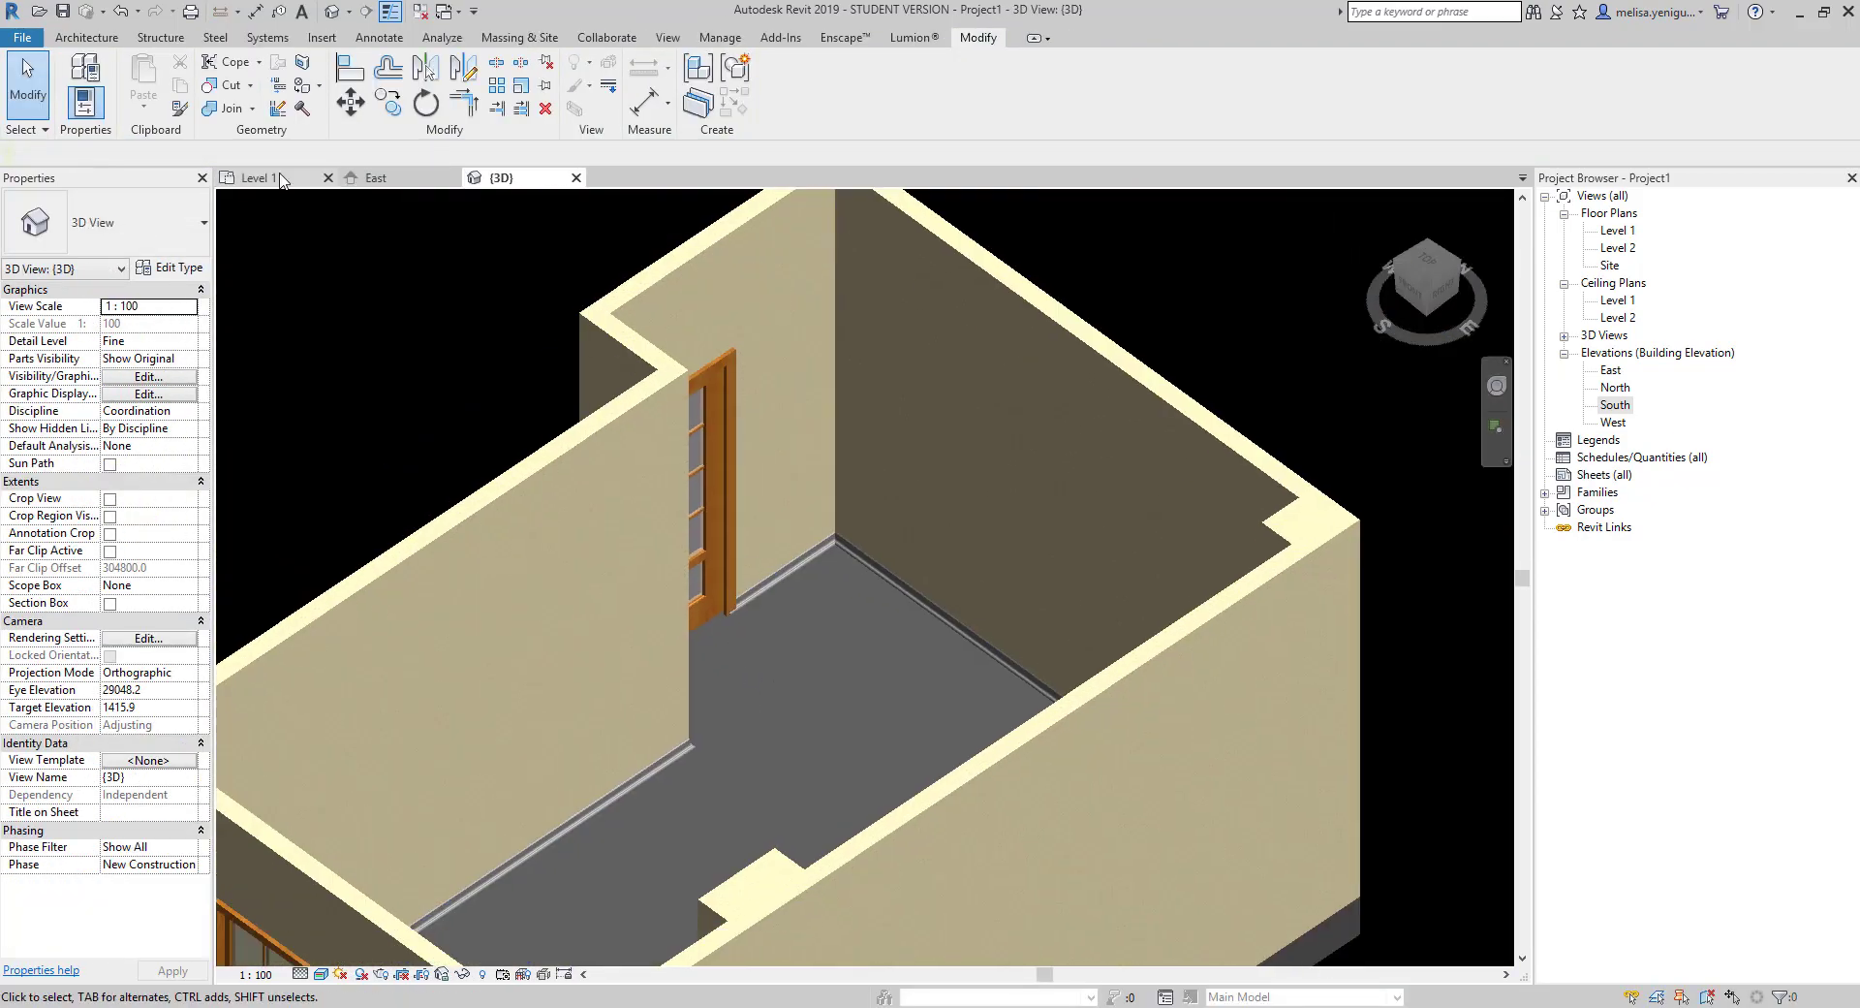
left_click(279, 179)
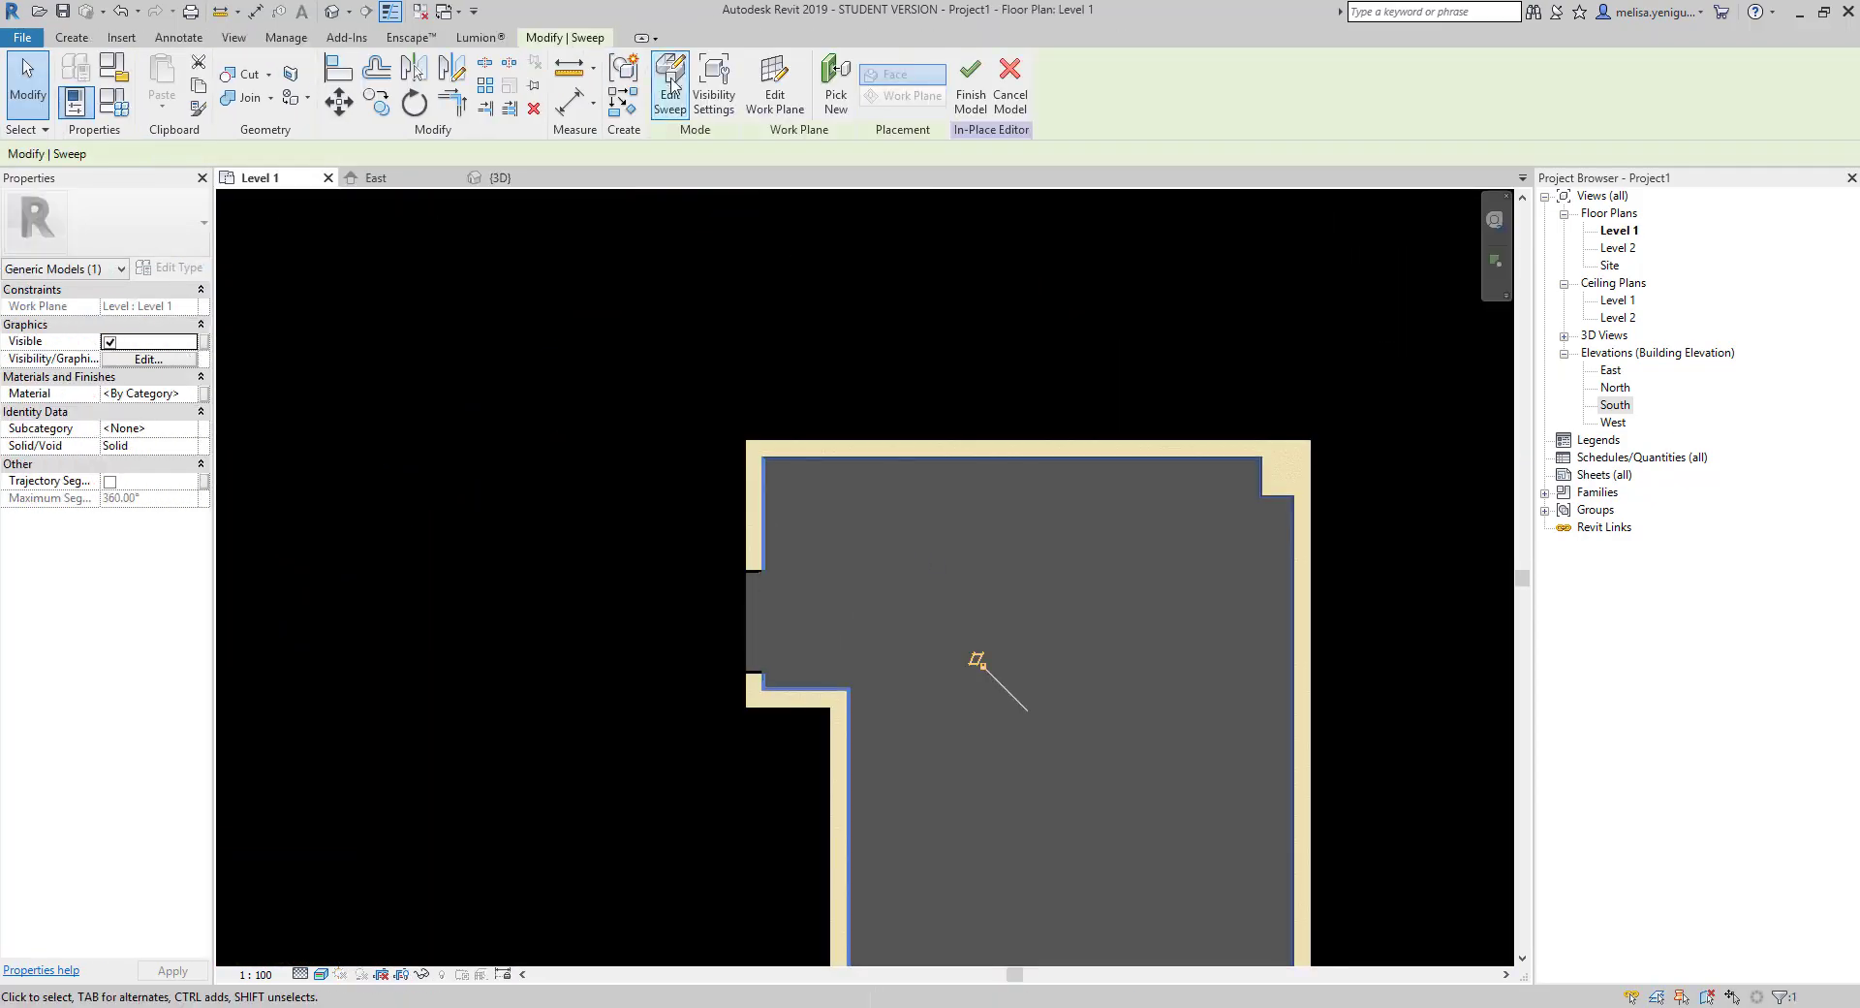
left_click(672, 85)
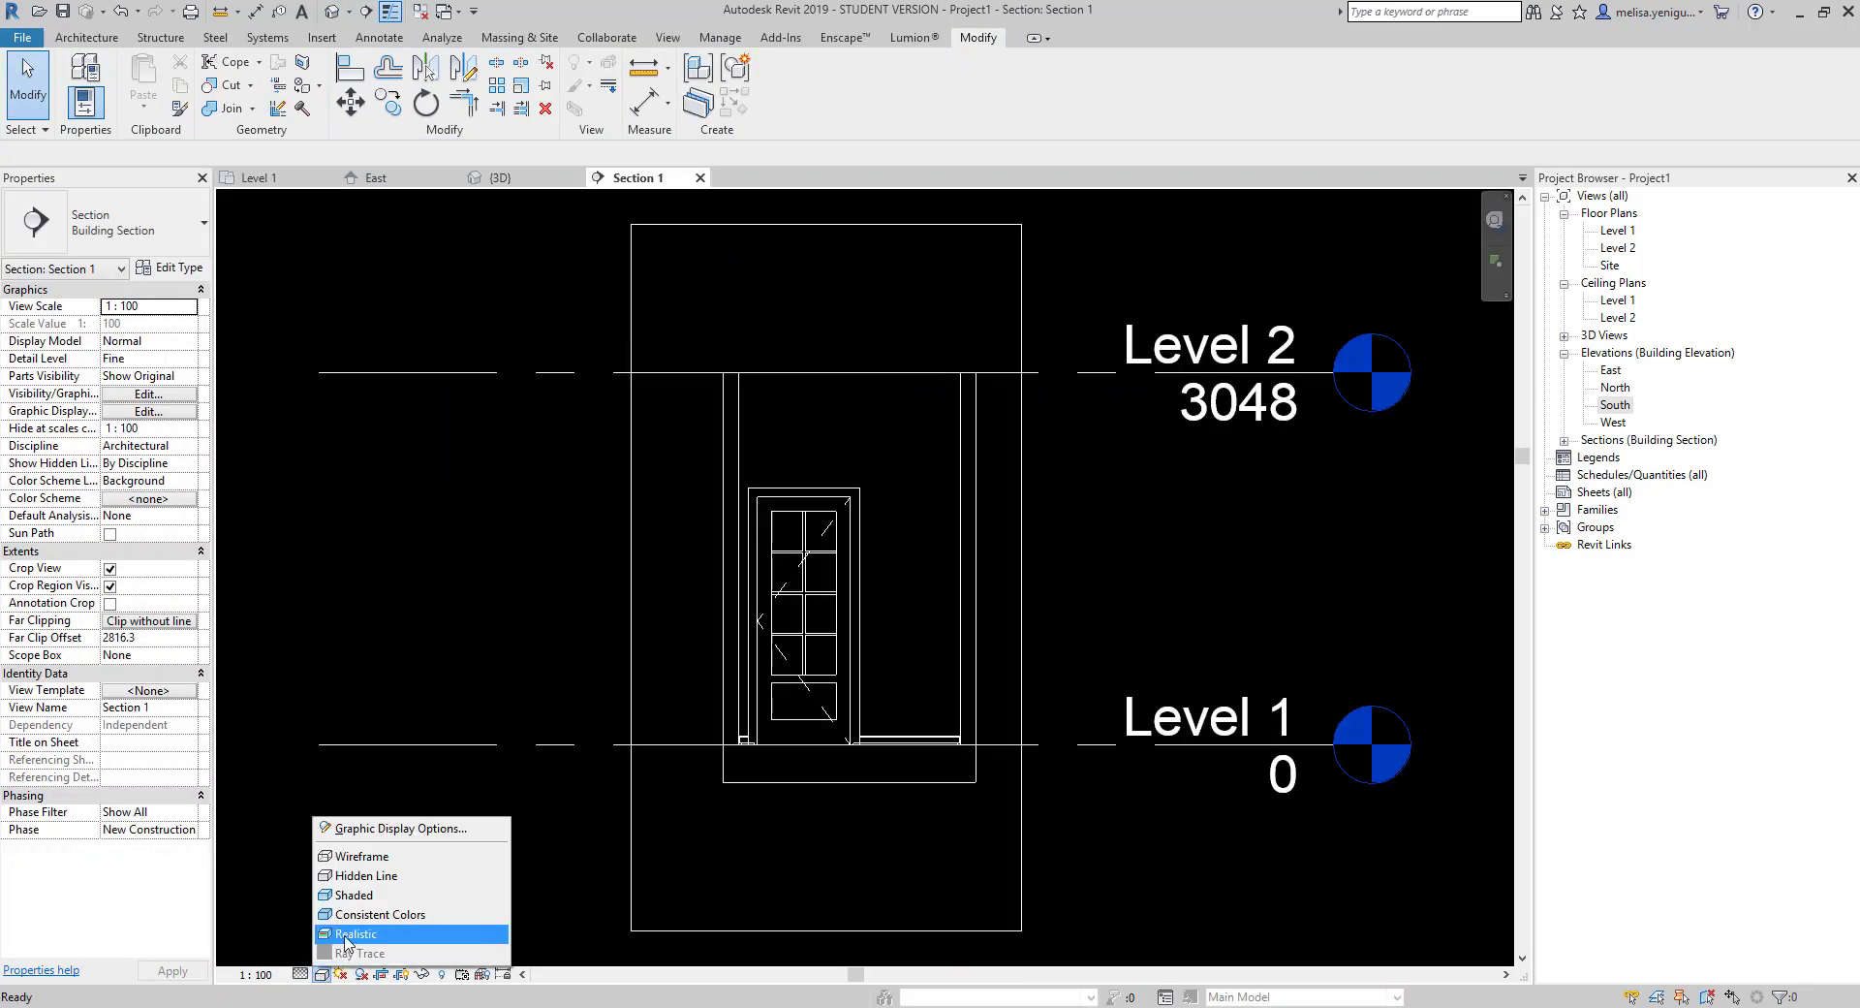
Show the view in Realistic style and orbit the 3D view to the door's side.
left_click(349, 933)
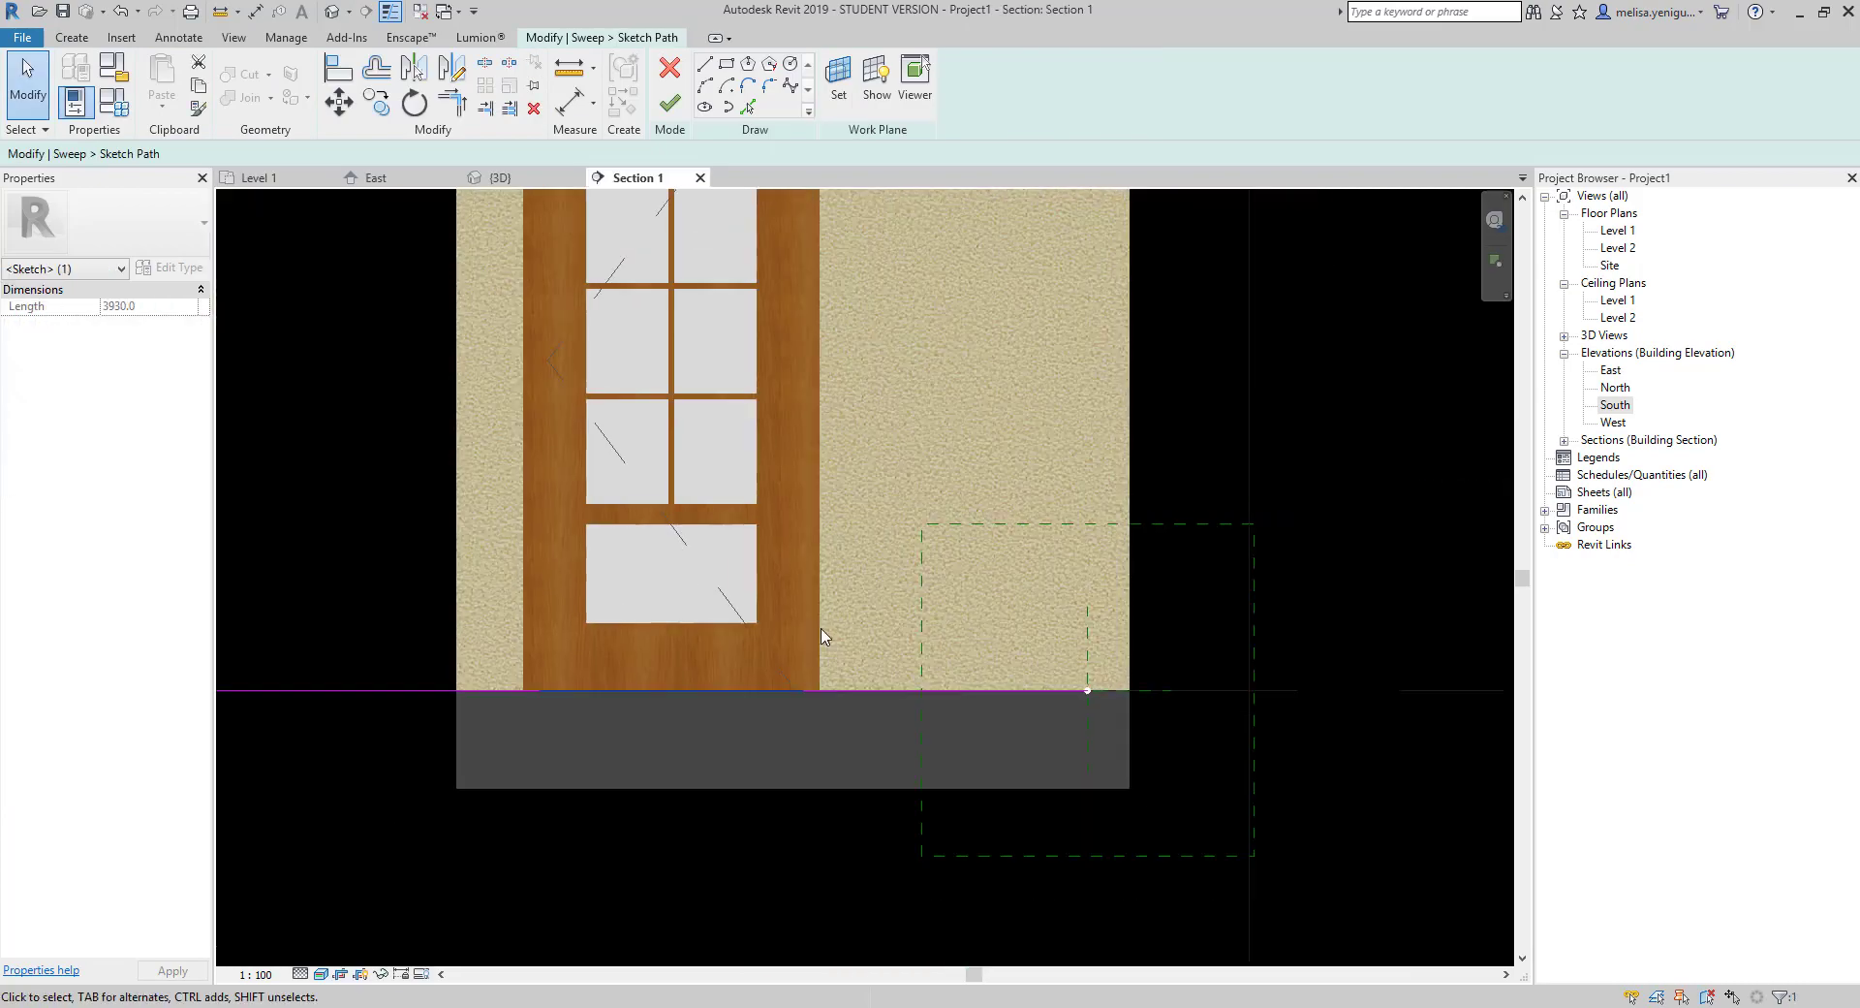
scroll(1050, 677, "up", 3)
scroll(845, 666, "up", 3)
scroll(816, 568, "up", 2)
scroll(816, 569, "down", 3)
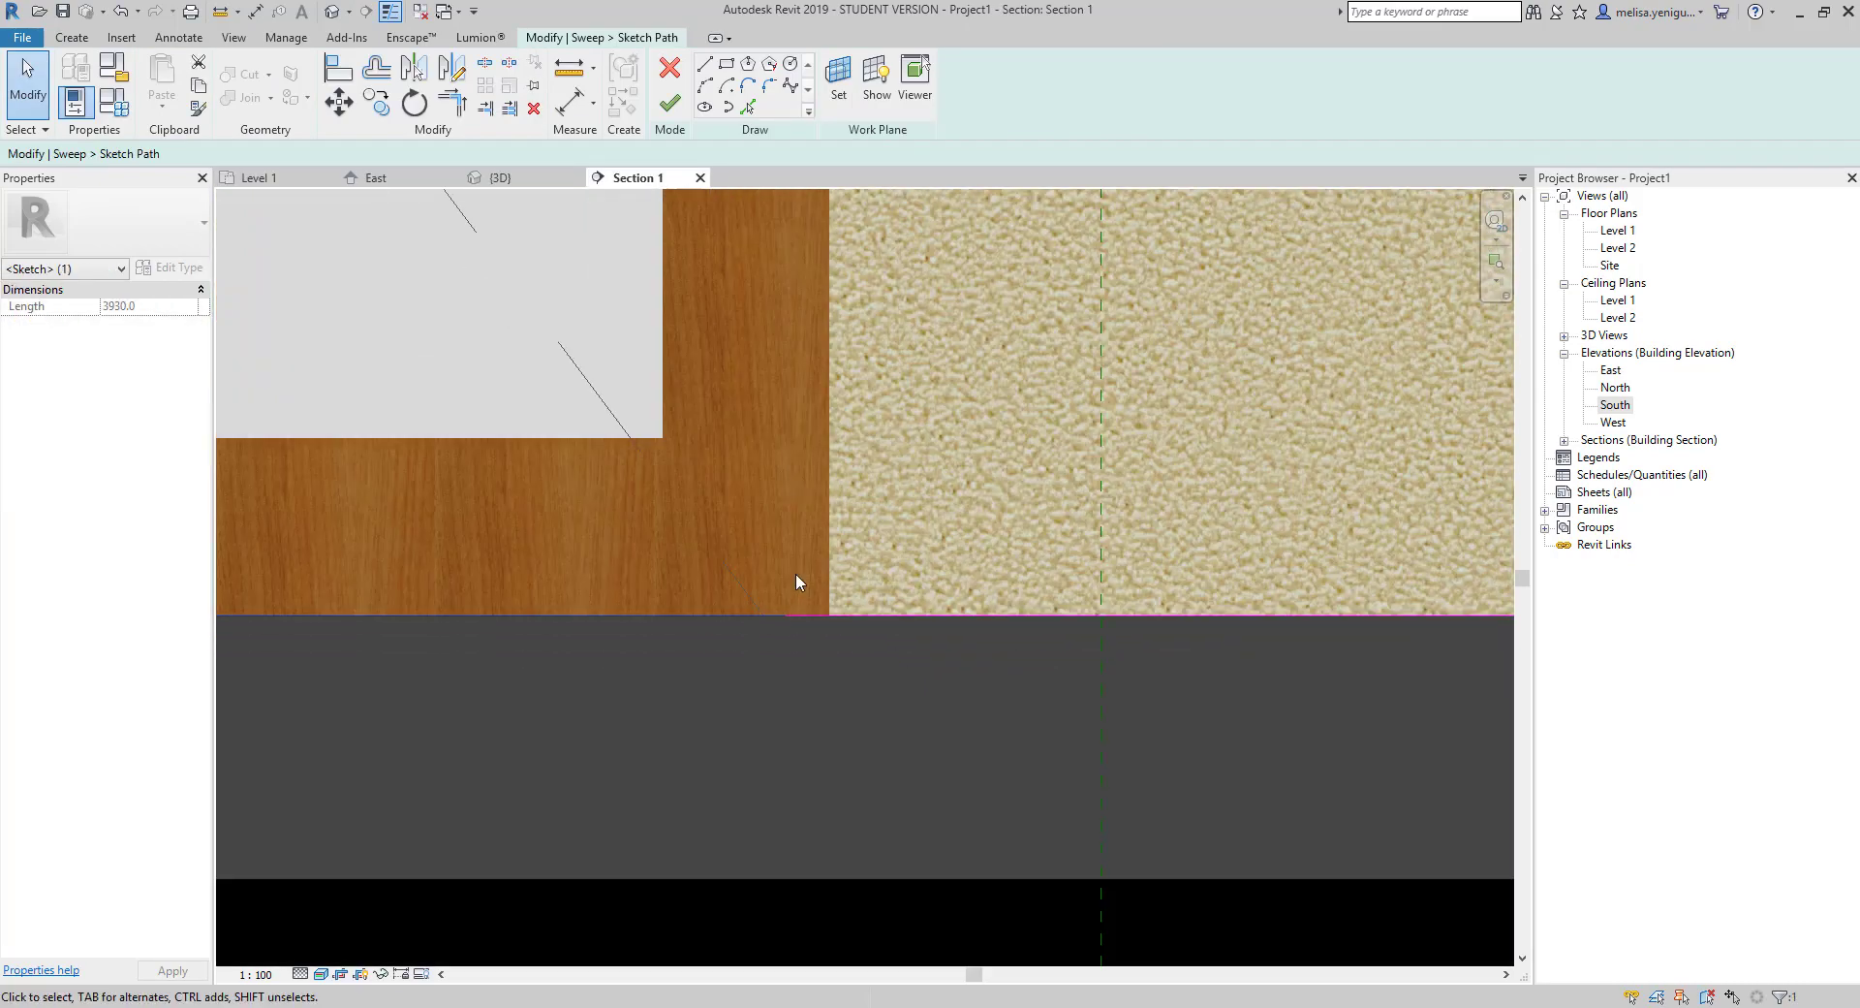
key("ctrl+Tab")
scroll(688, 491, "up", 3)
scroll(709, 509, "up", 1)
scroll(709, 509, "down", 3)
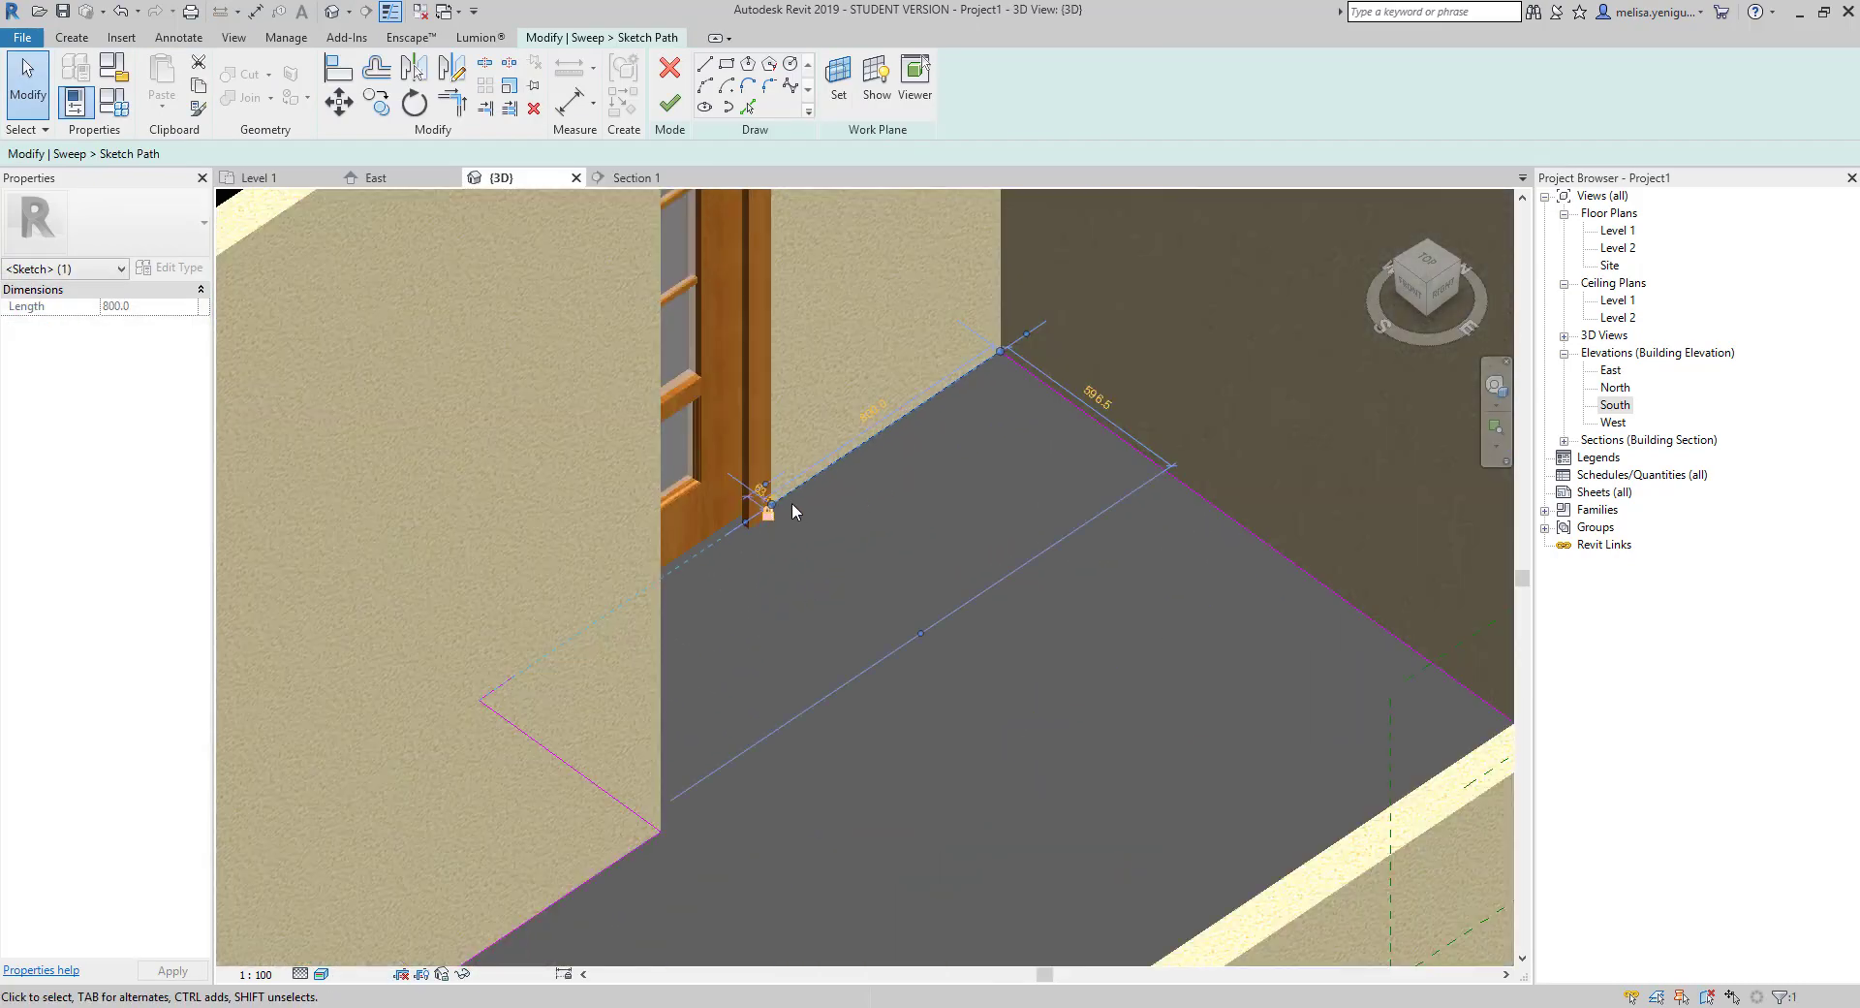
mouse_move(793, 502)
middle_mouse_down("shift")
mouse_move(398, 293)
mouse_move(667, 438)
middle_mouse_up("shift")
Pull the sweep path's end back to the door frame at 79.3 and finish the path.
key("Escape")
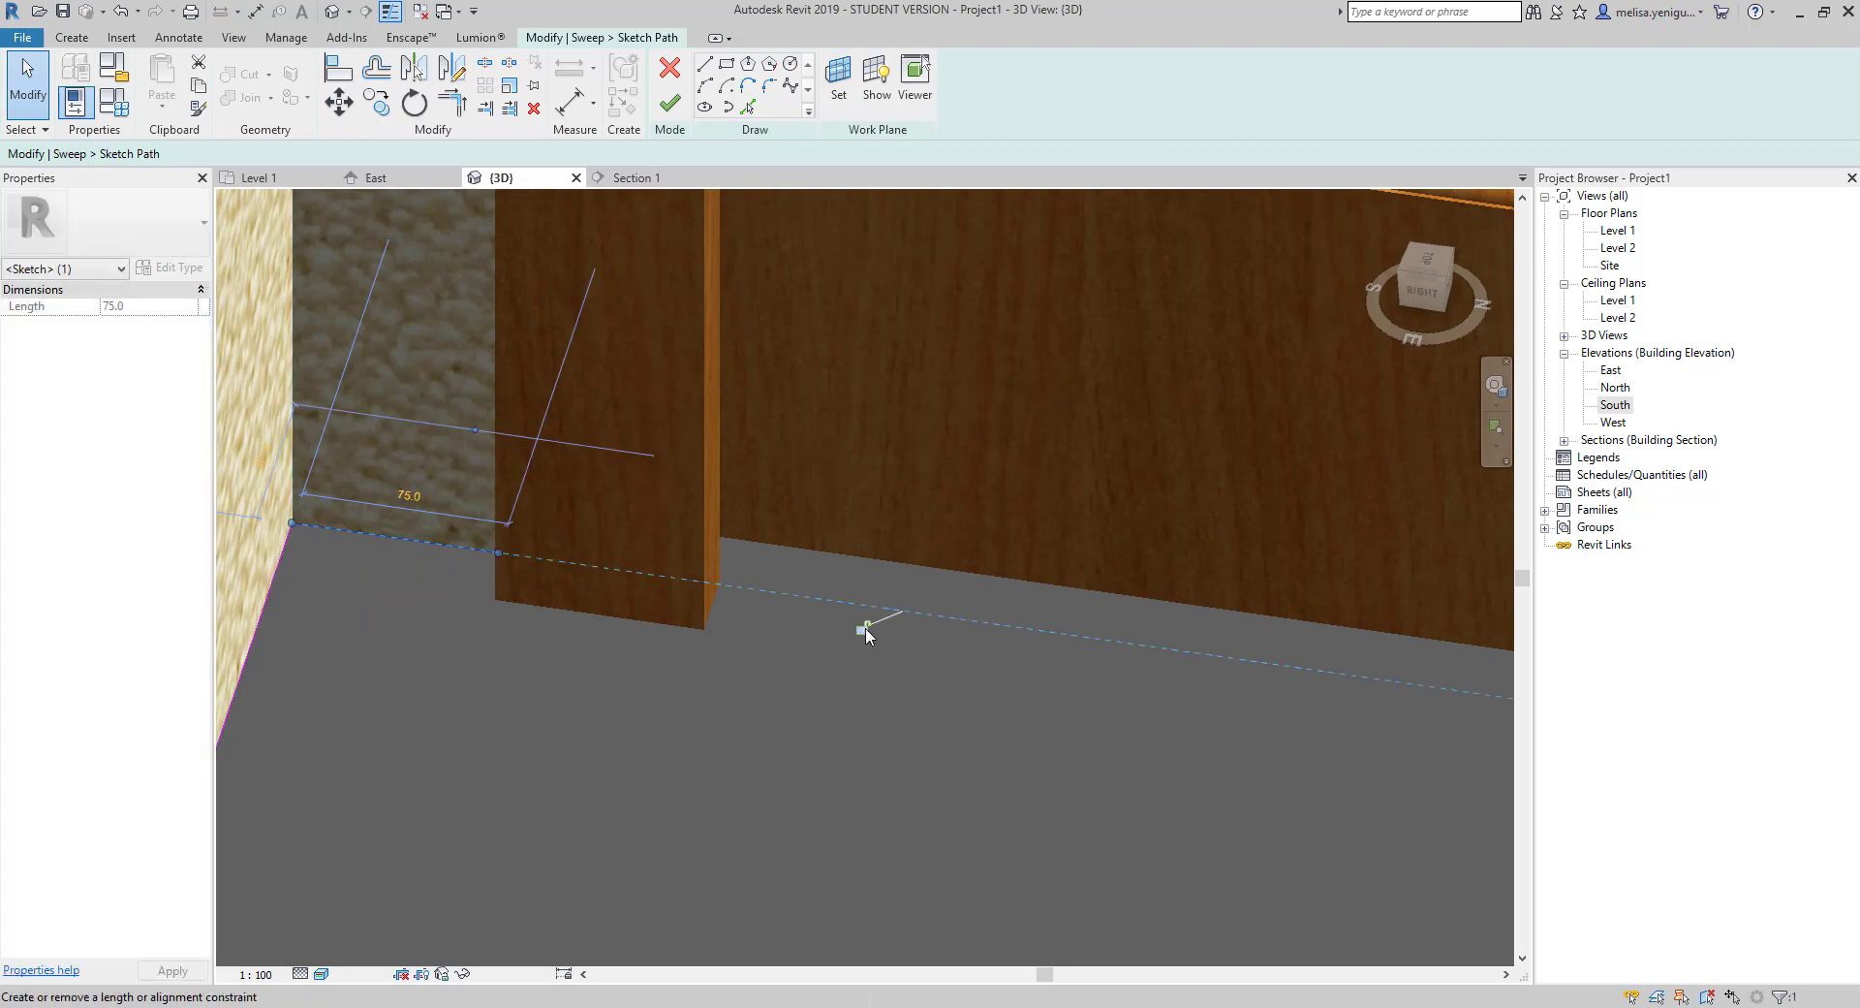
scroll(865, 626, "down", 5)
scroll(860, 575, "up", 3)
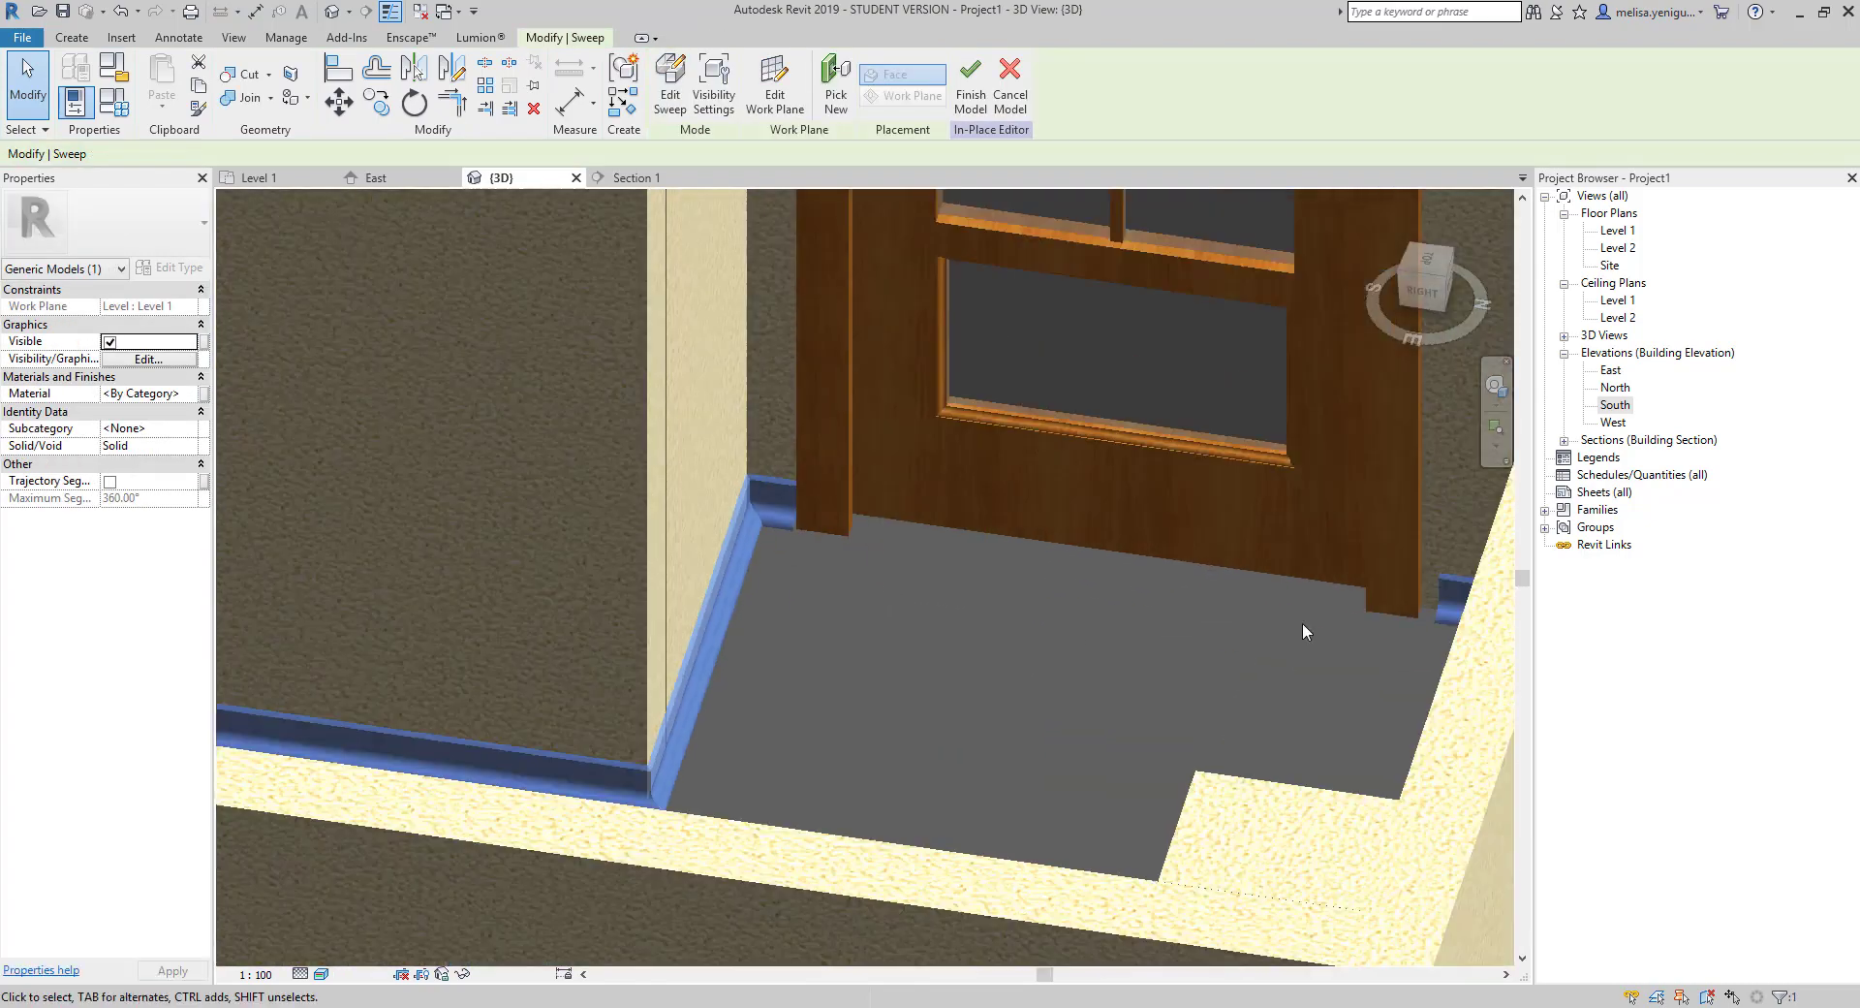
scroll(1303, 622, "up", 3)
scroll(1066, 620, "up", 2)
double_click(848, 610)
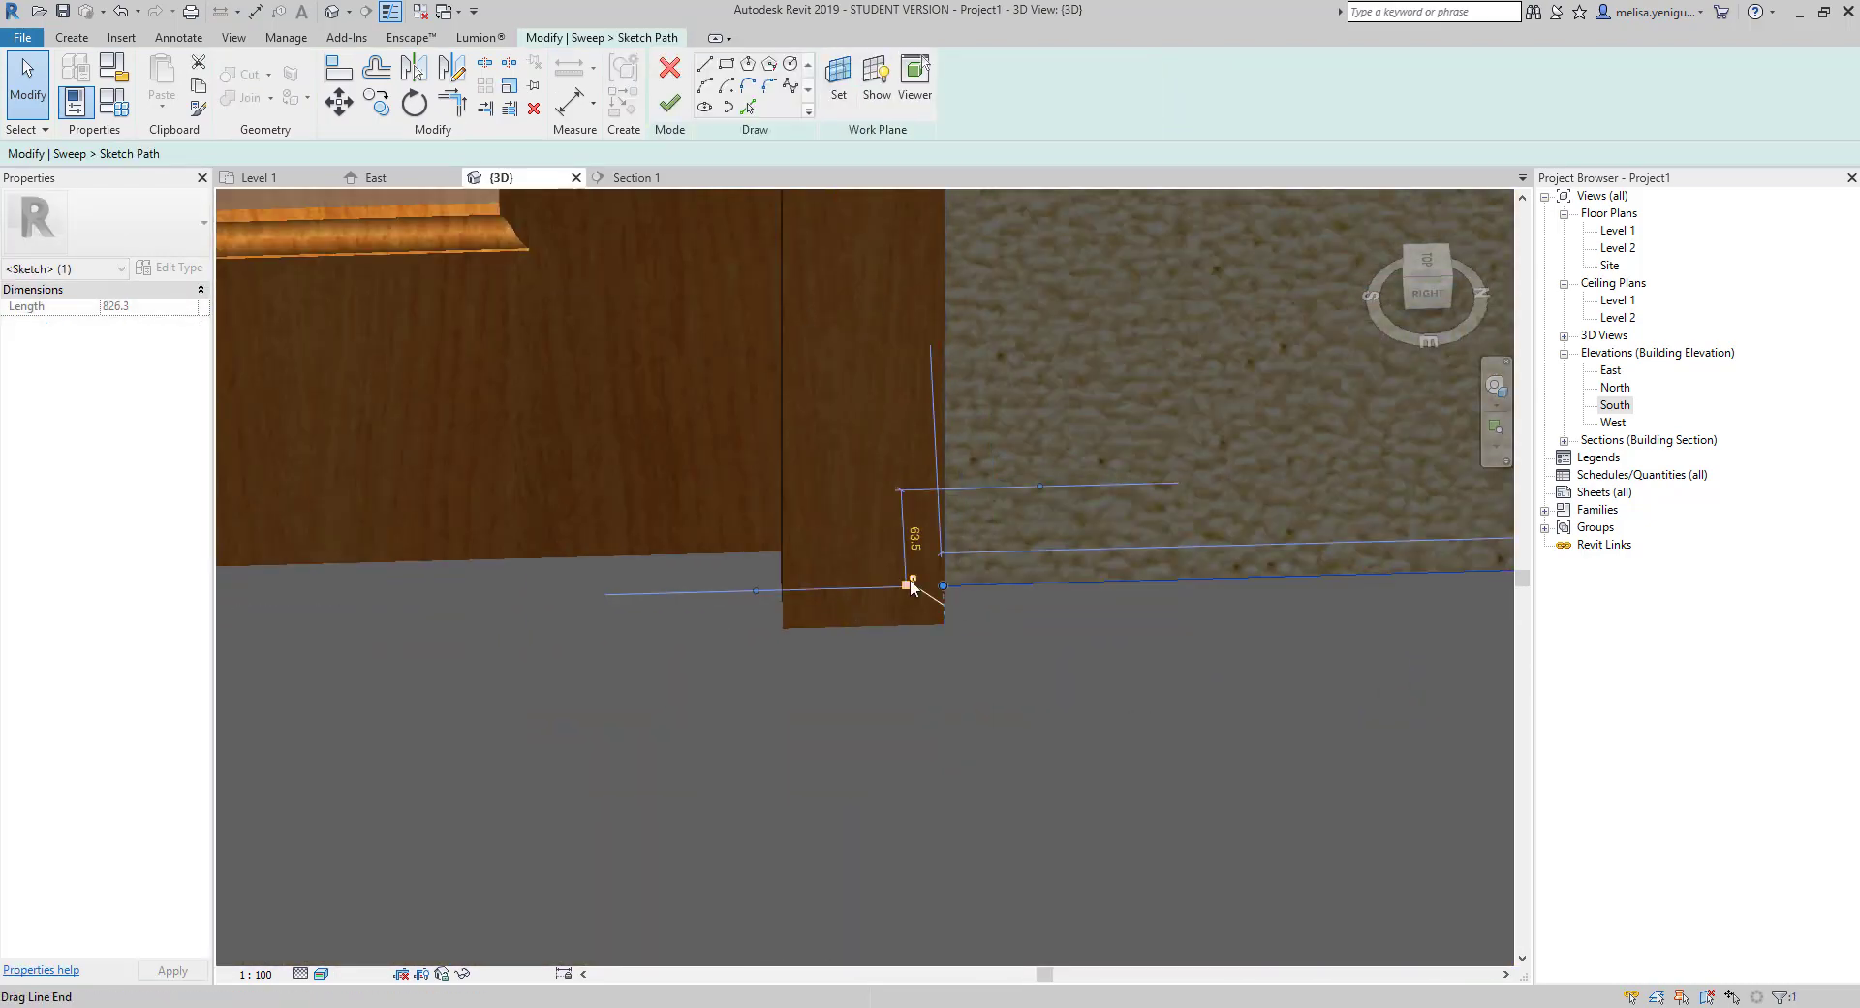
middle_click_drag(911, 586, 739, 647, "shift")
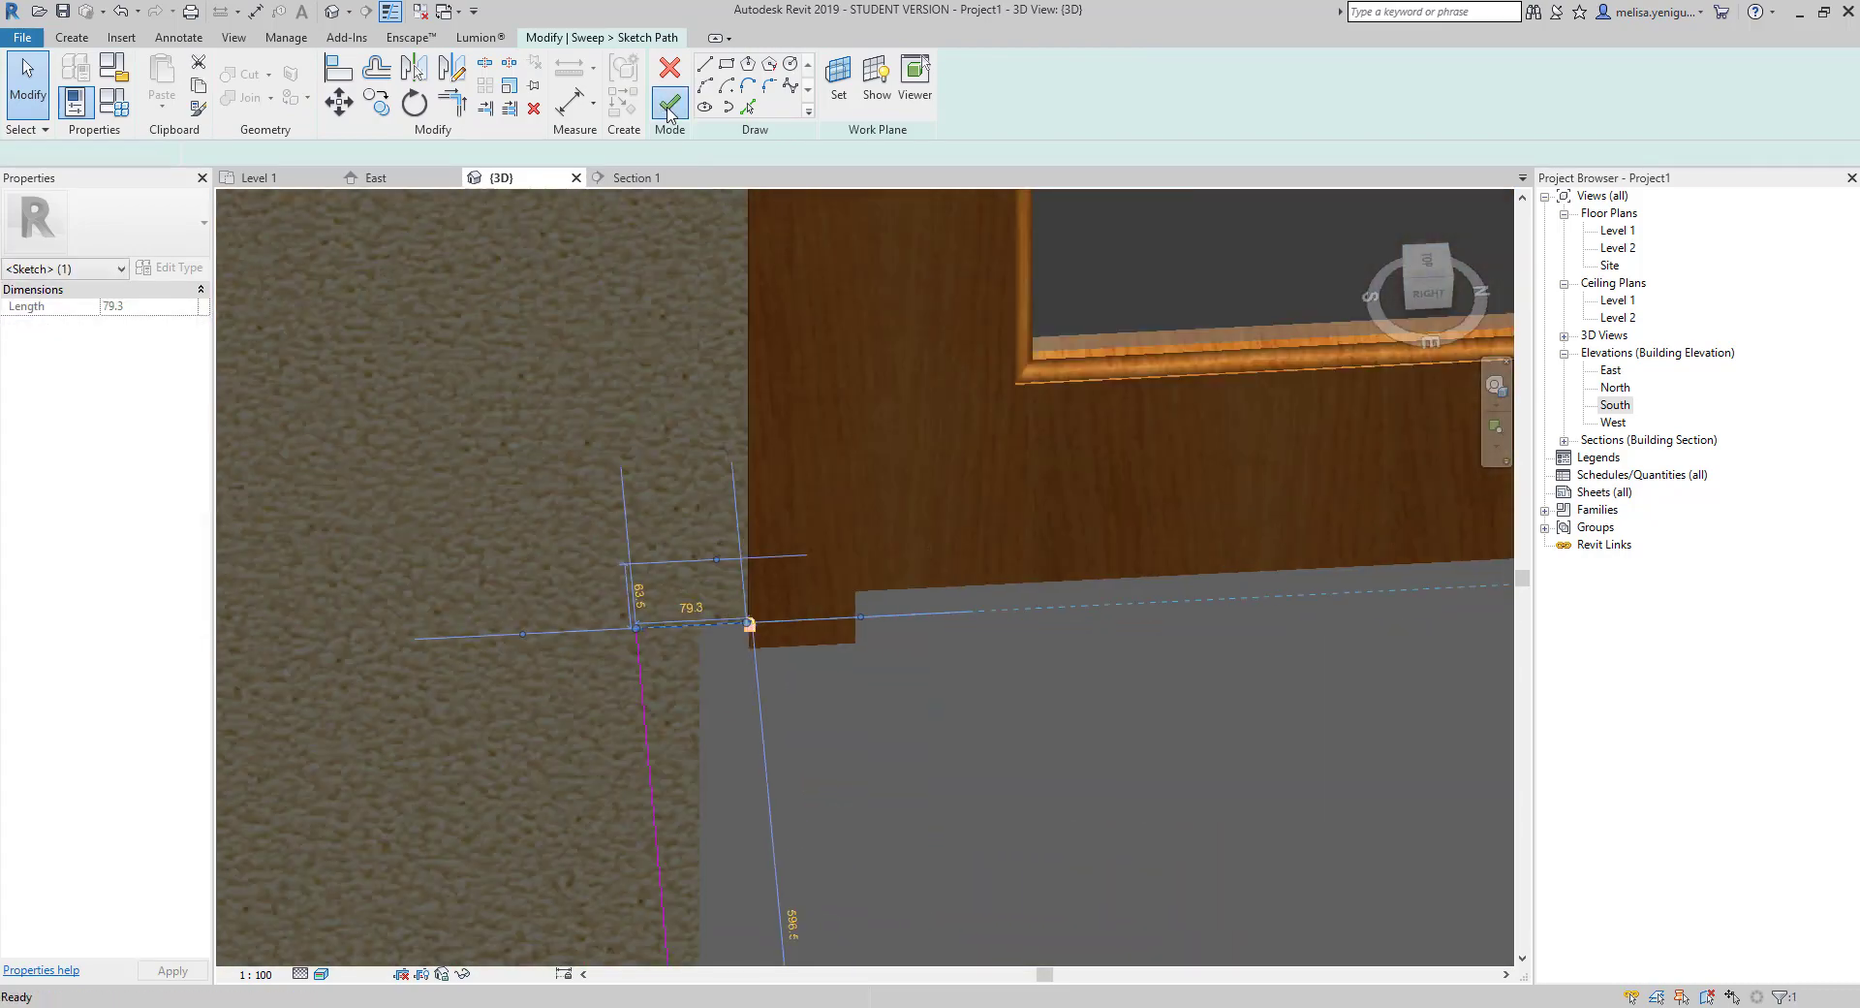
left_click(669, 107)
Add the AEC Wood material from the library to the sweep.
left_click(199, 392)
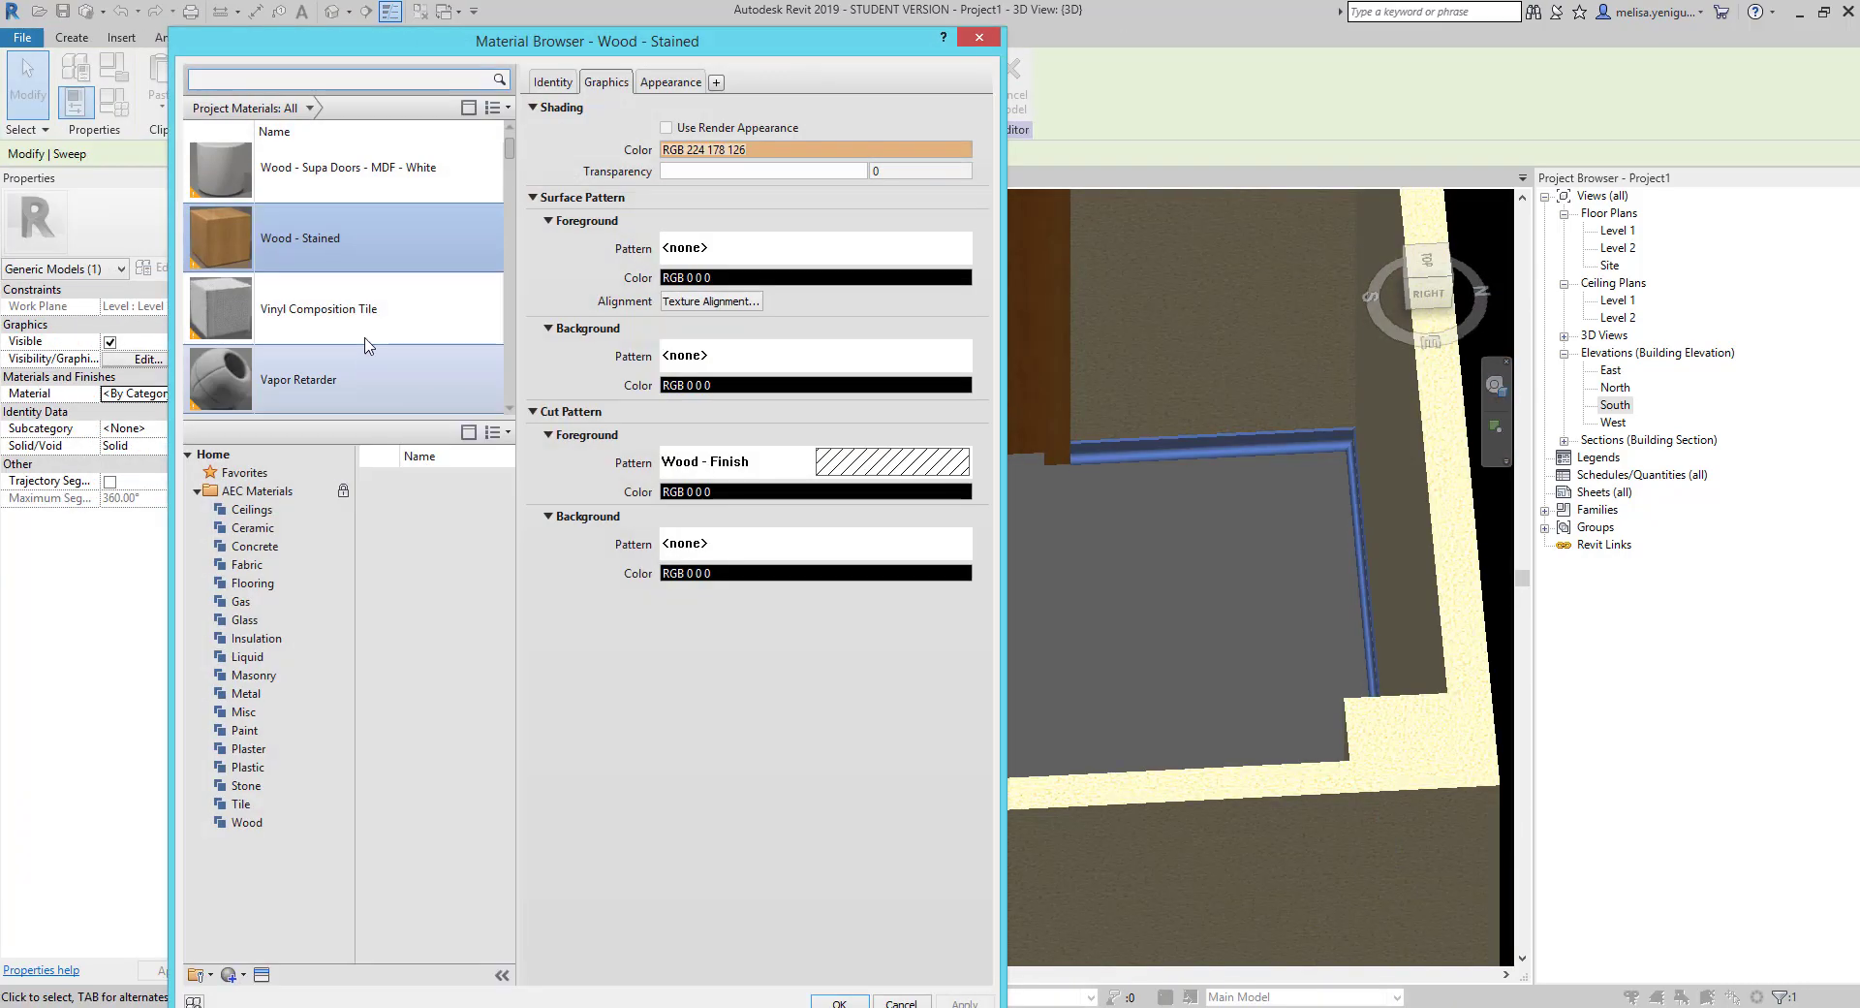
scroll(368, 346, "down", 5)
scroll(365, 299, "down", 5)
left_click(246, 822)
left_click_drag(421, 605, 296, 247)
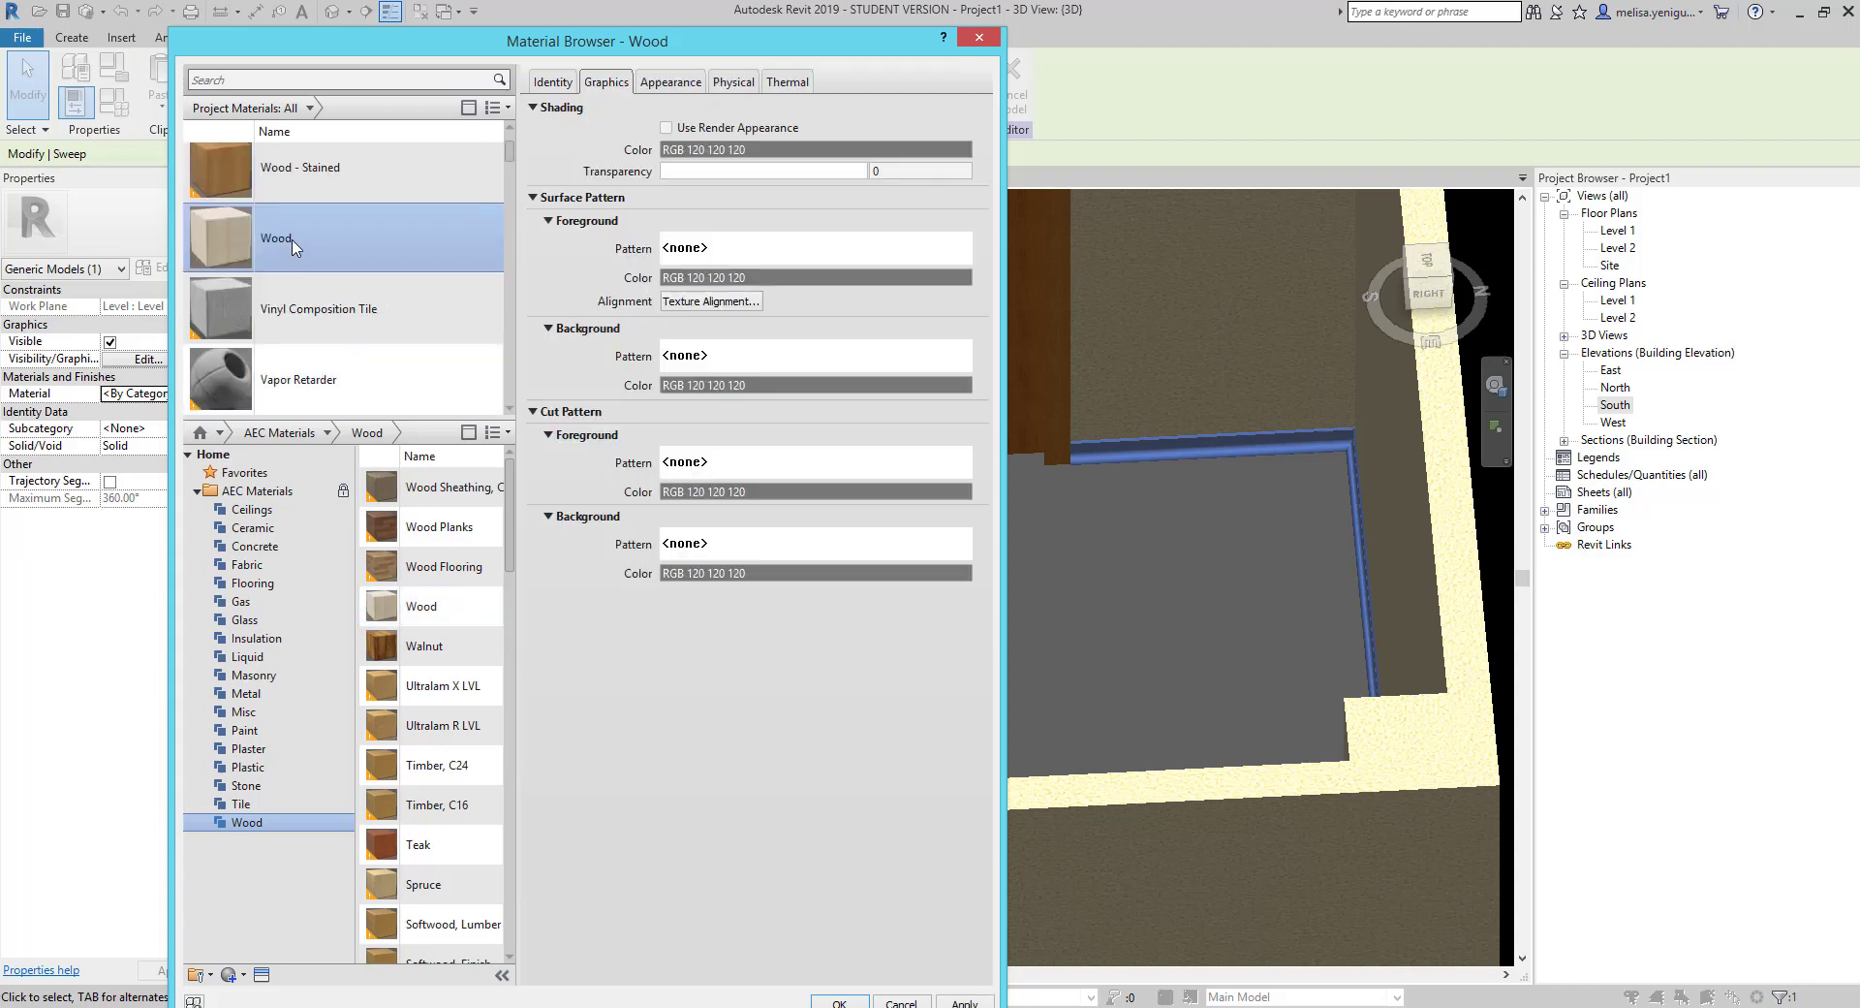
Set the Wood appearance image to the wood_oak_bump.jpg texture and apply it.
left_click(662, 85)
left_click(791, 310)
double_click(892, 819)
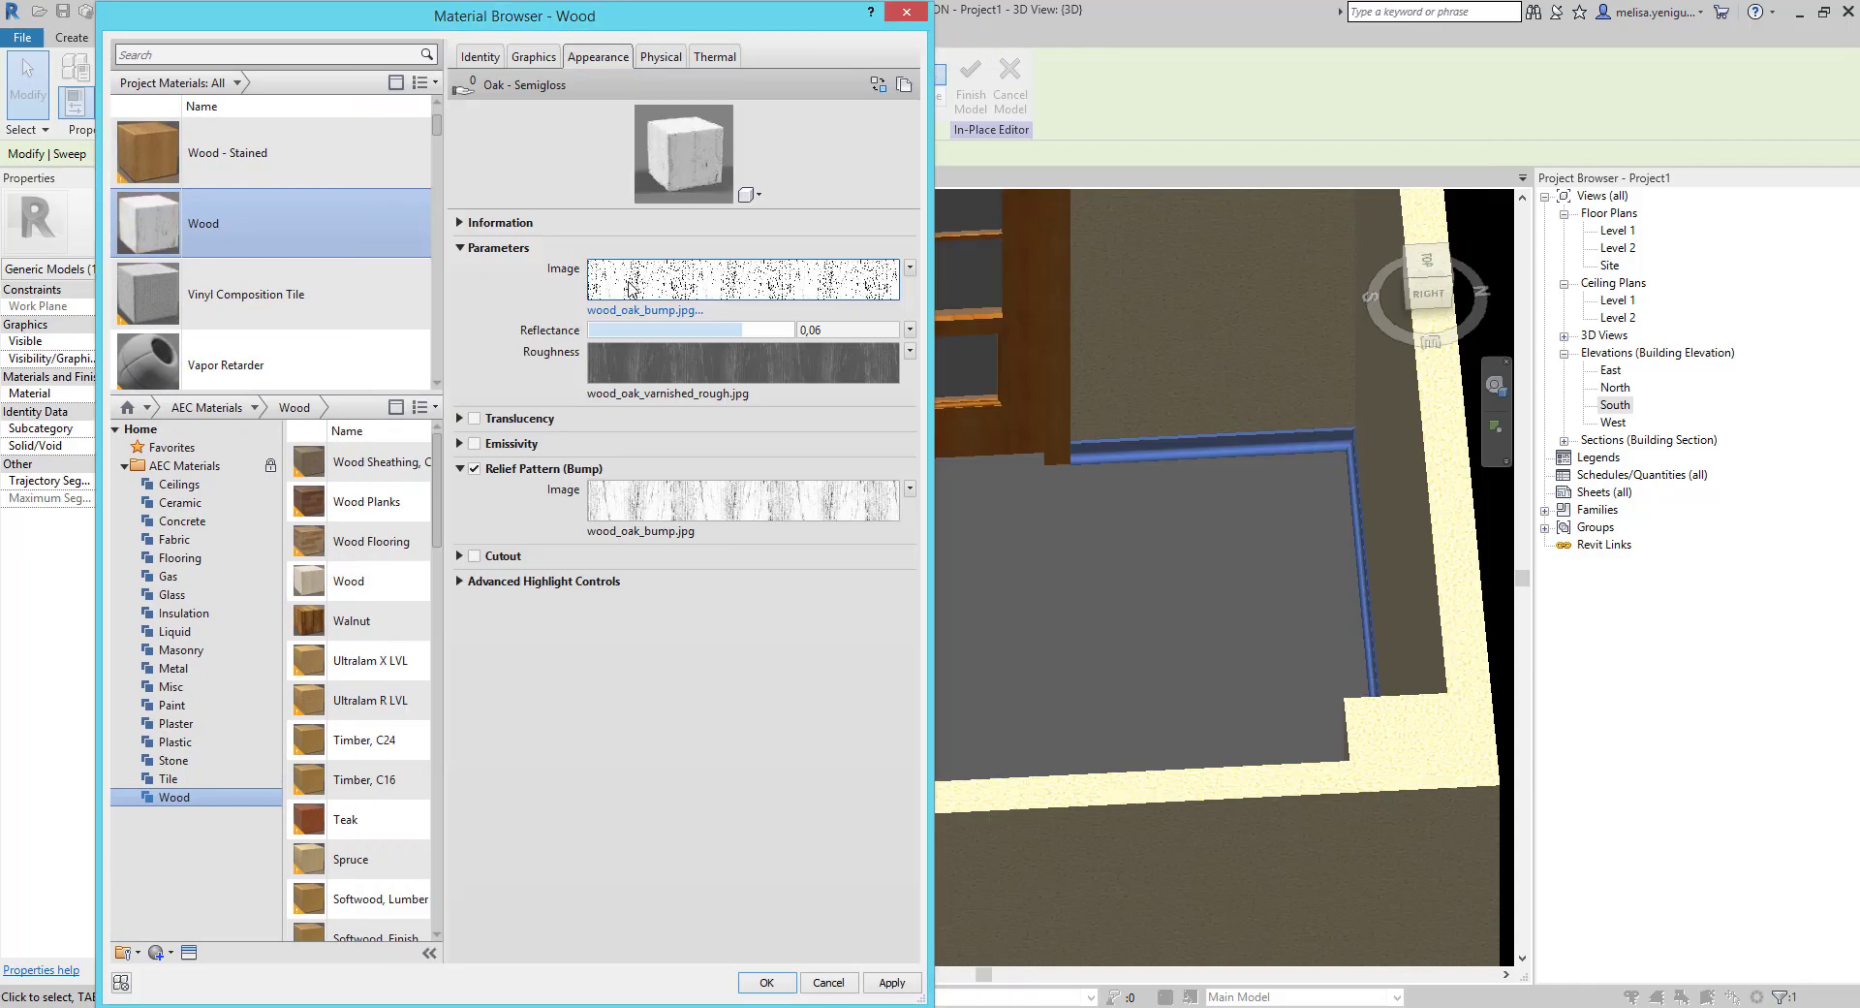
left_click(792, 312)
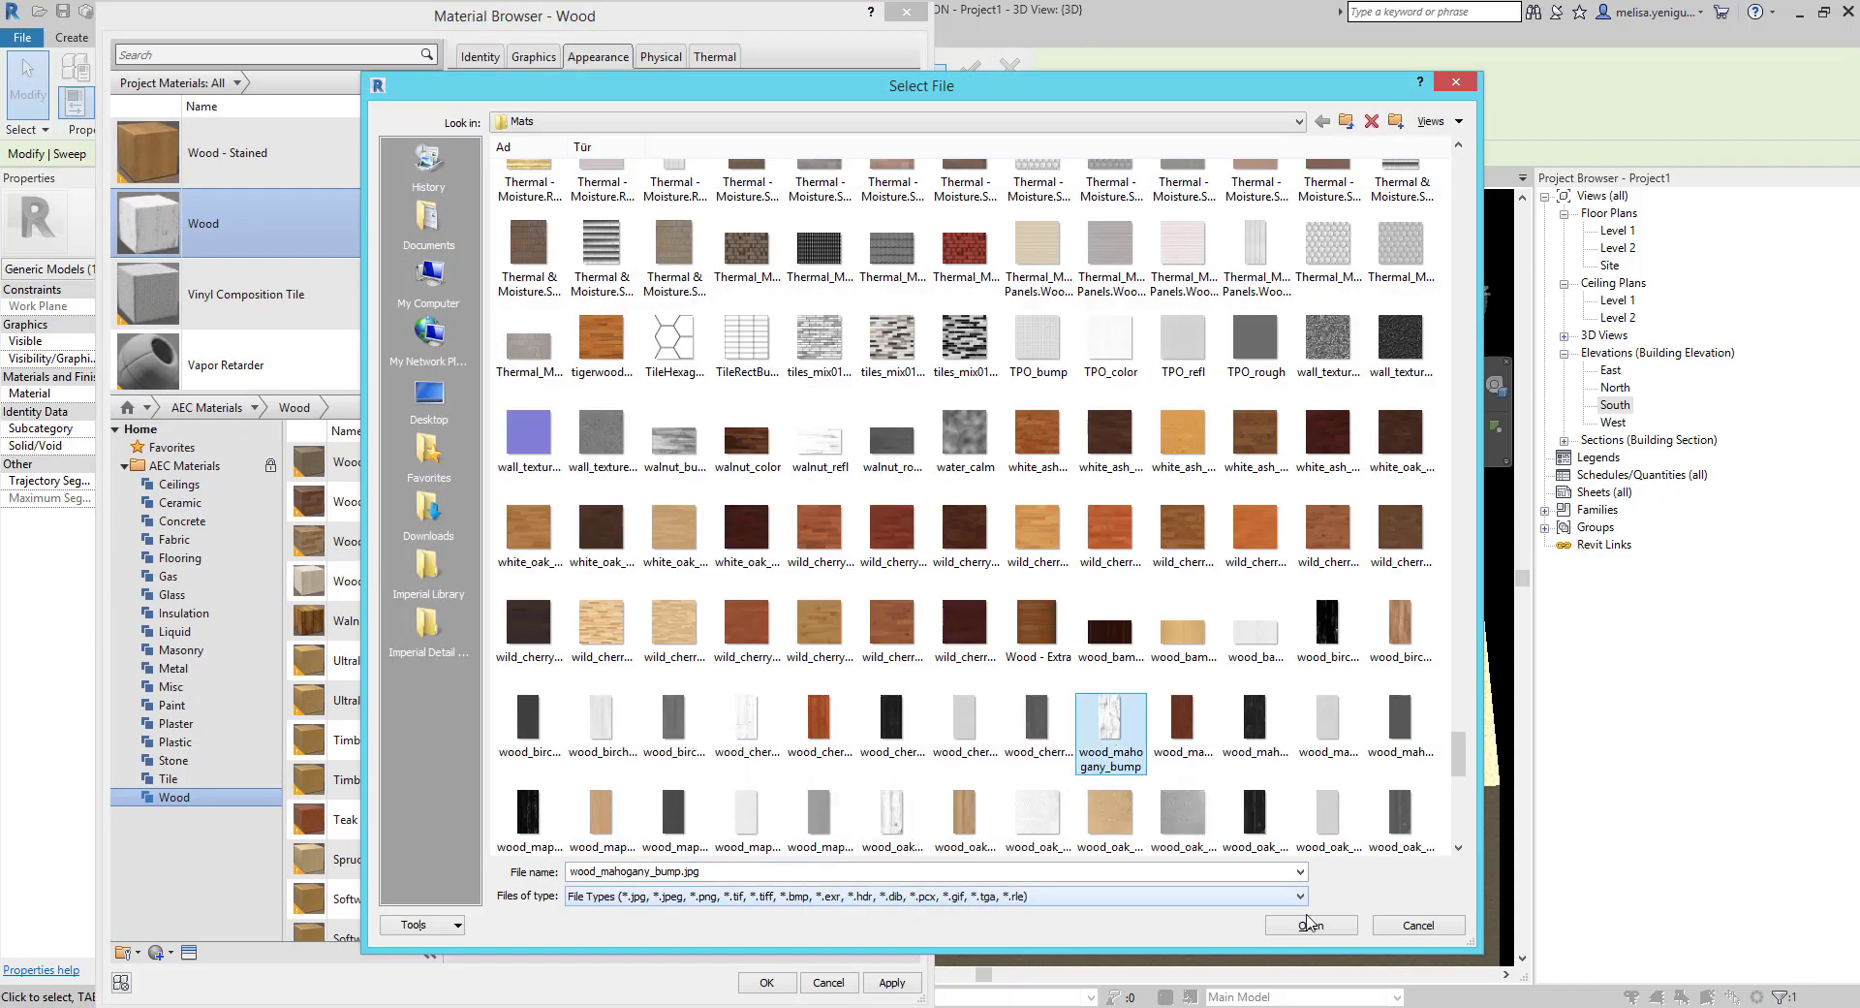
scroll(1459, 763, "down", 3)
left_click(1037, 586)
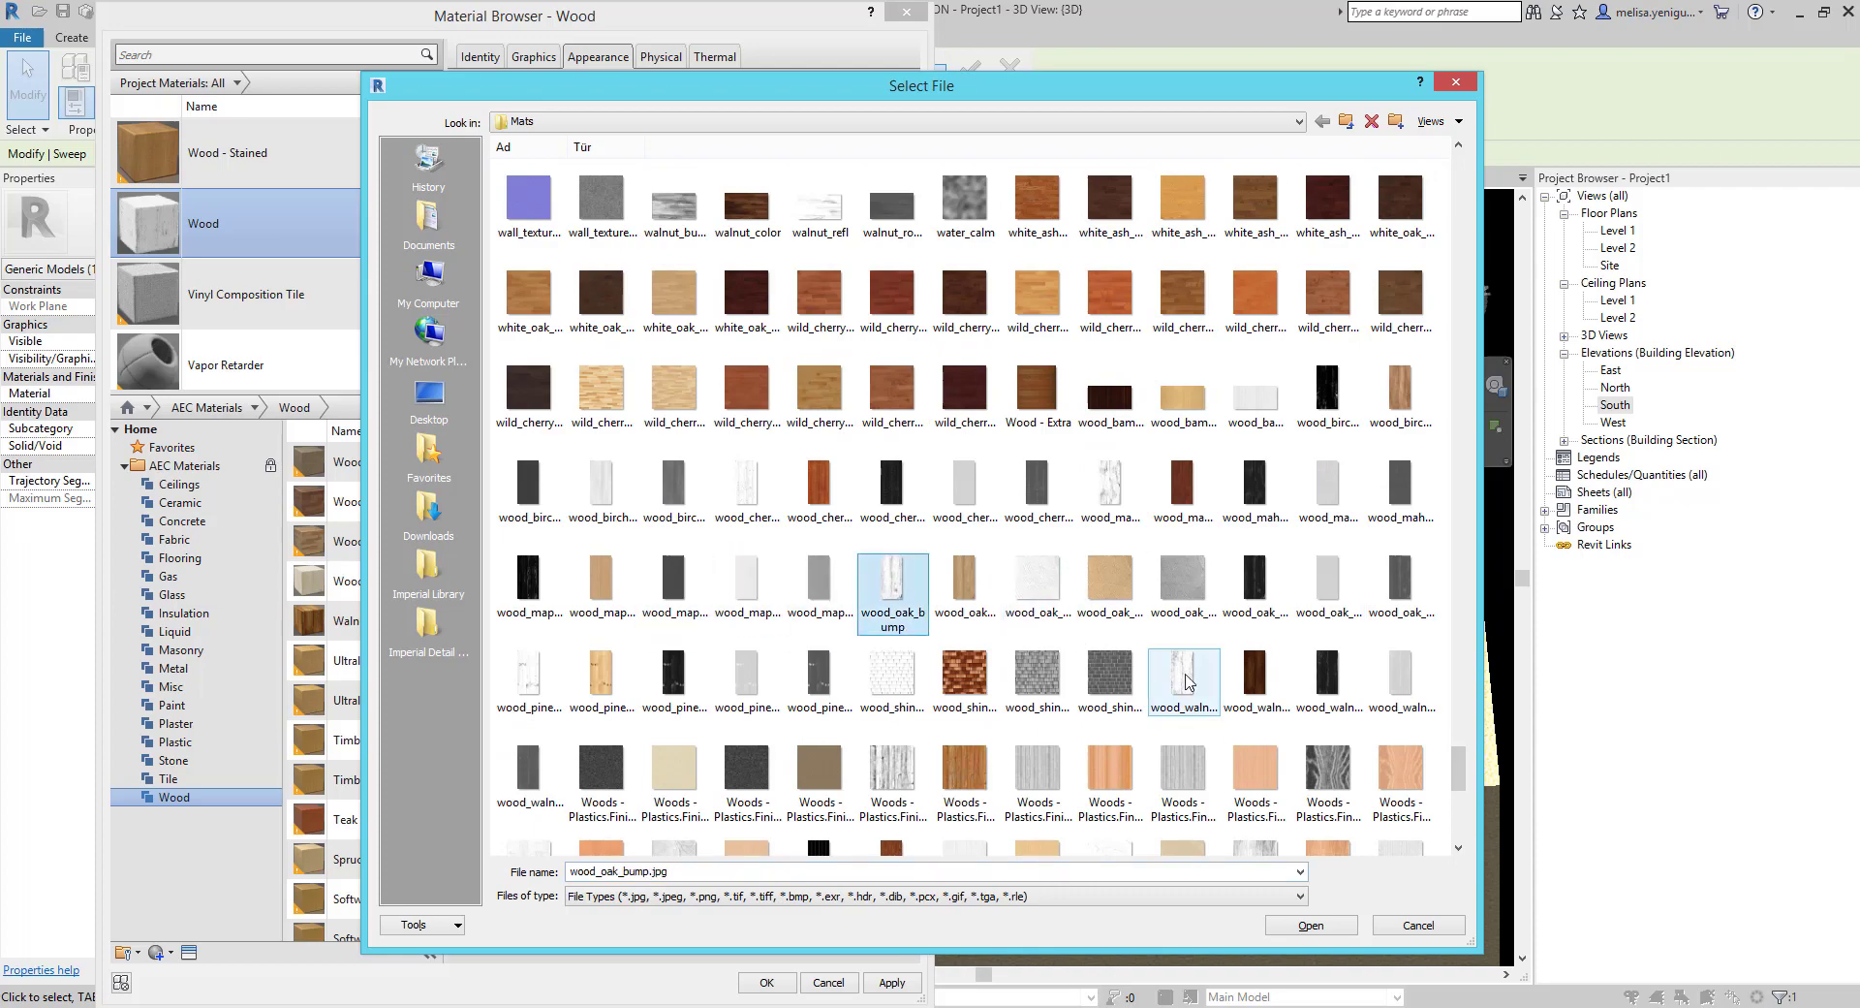
left_click(1311, 925)
left_click(767, 981)
Recheck the Wood texture settings, close them, and finish the in-place sweep.
scroll(1008, 550, "up", 3)
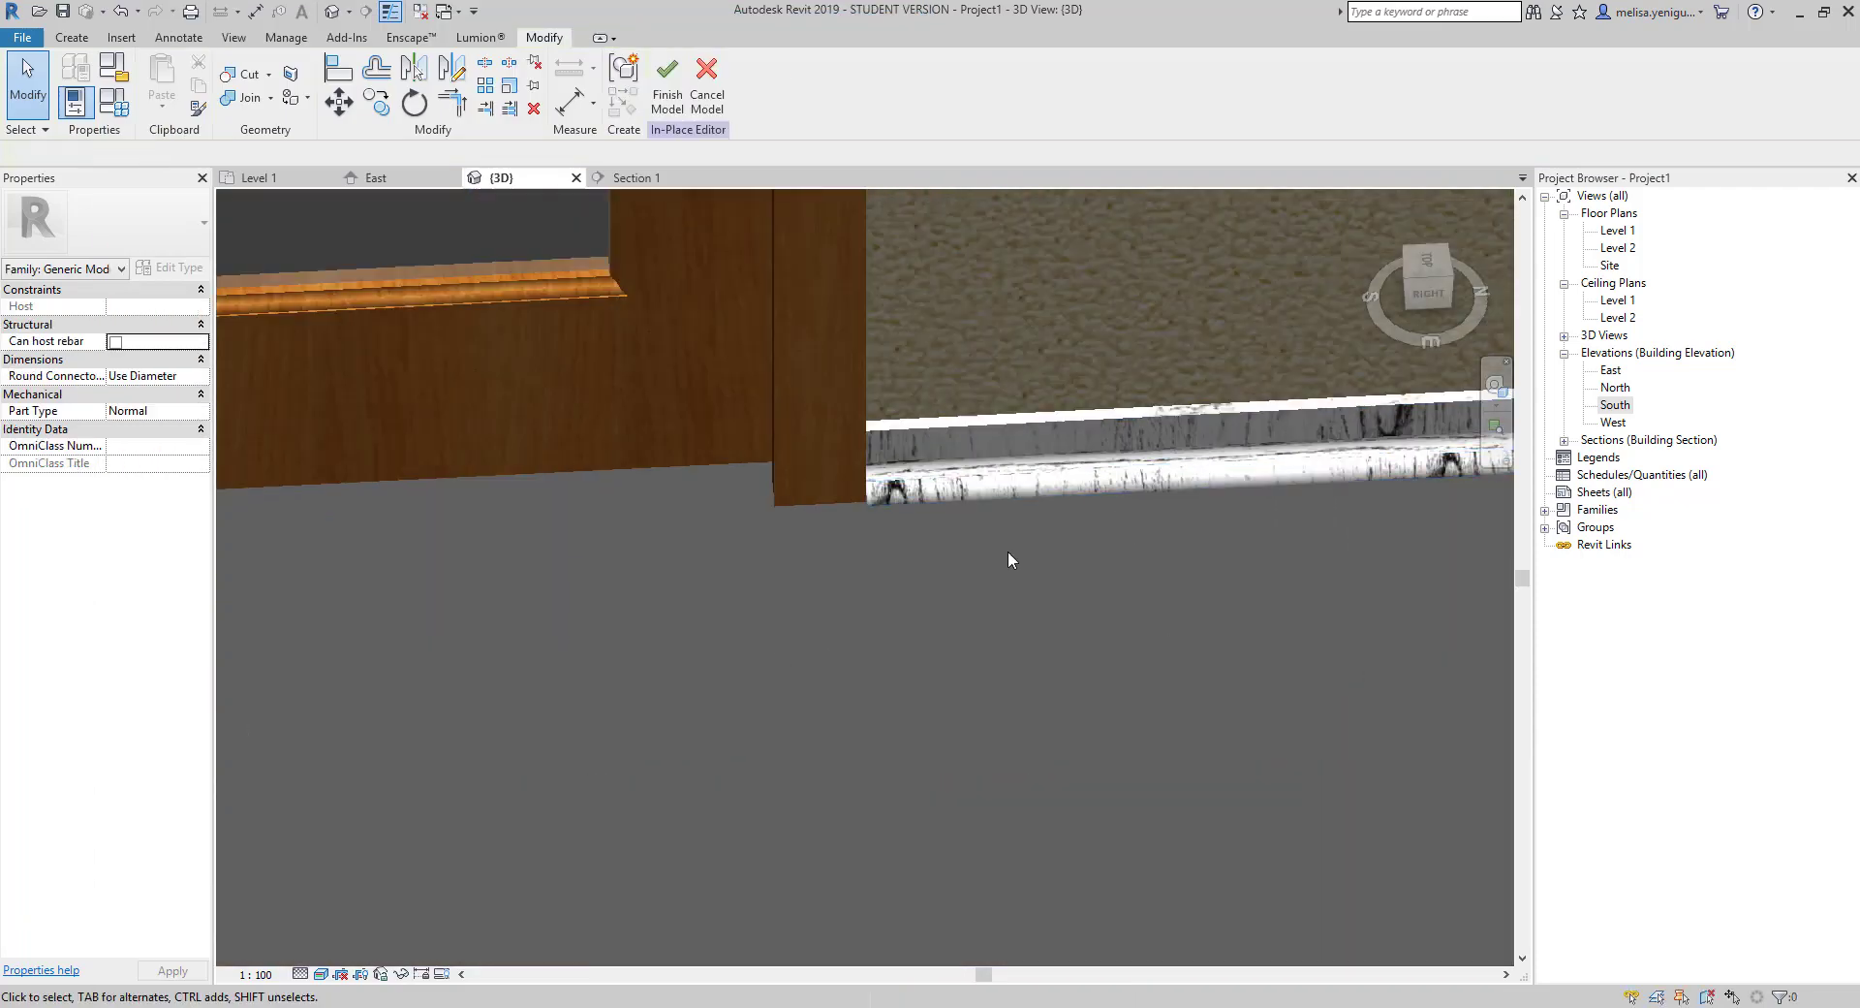
left_click(187, 394)
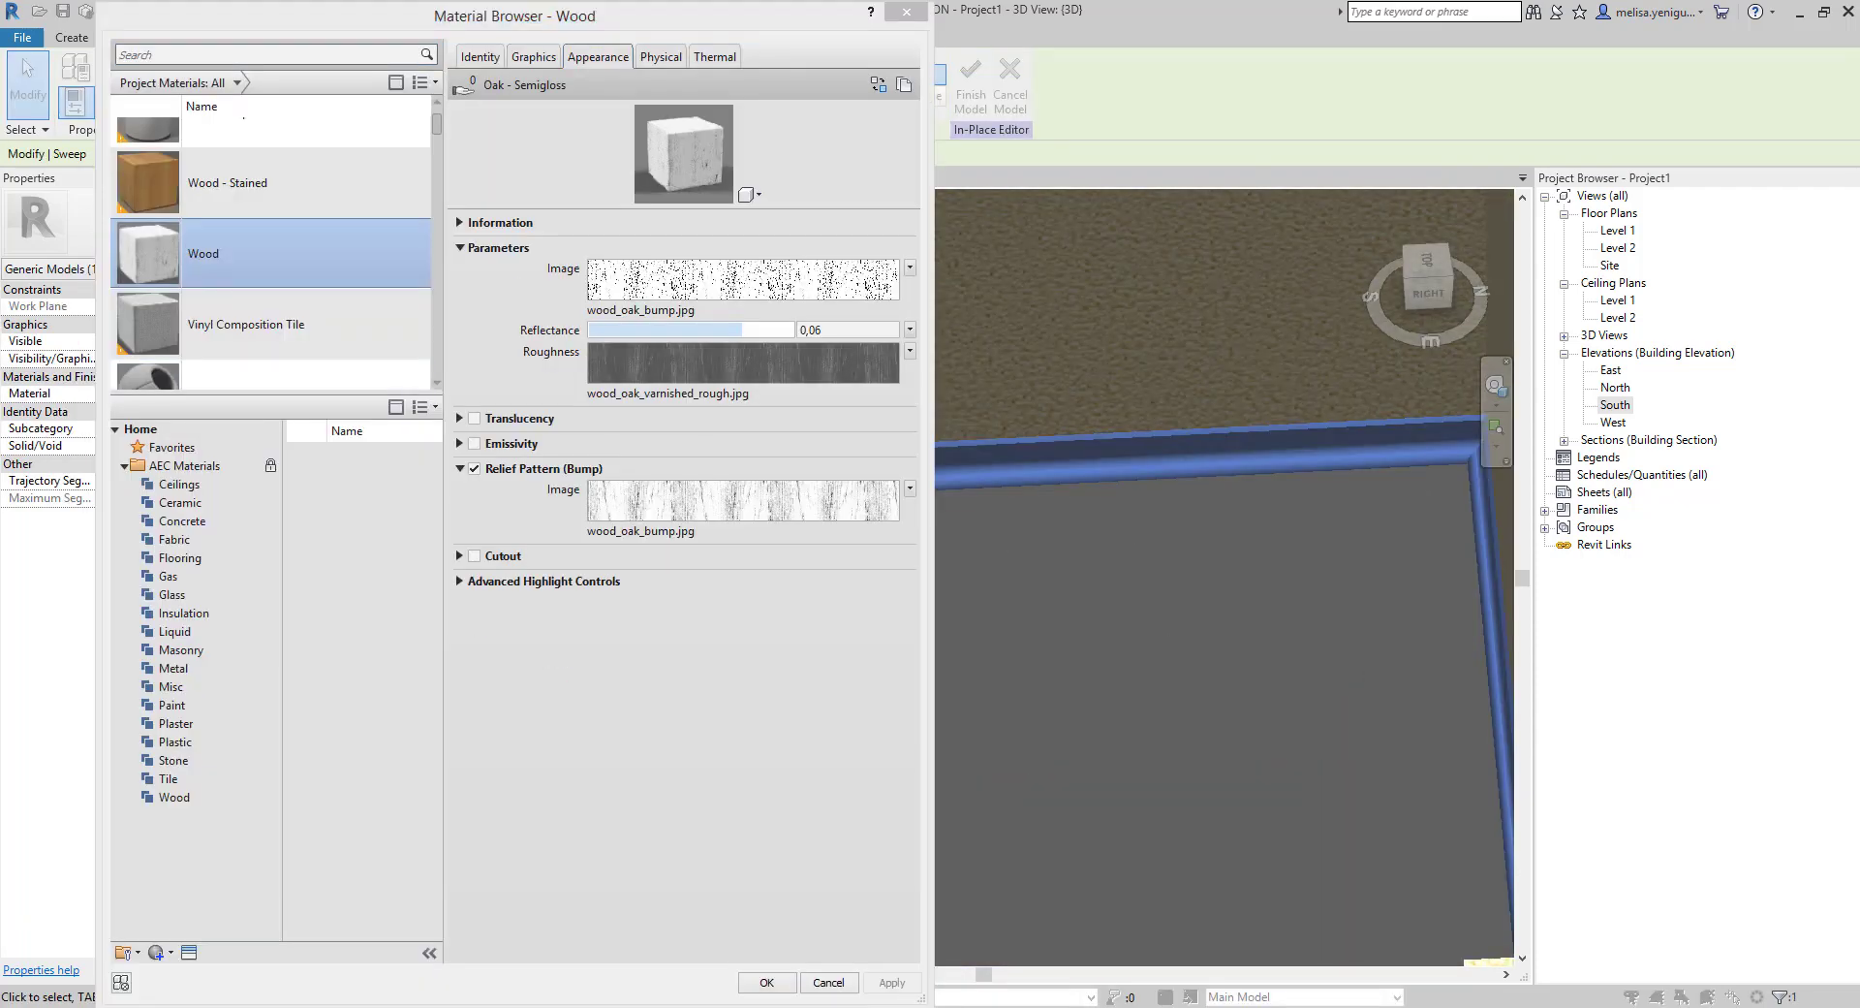
left_click(743, 500)
key("Return")
left_click(767, 982)
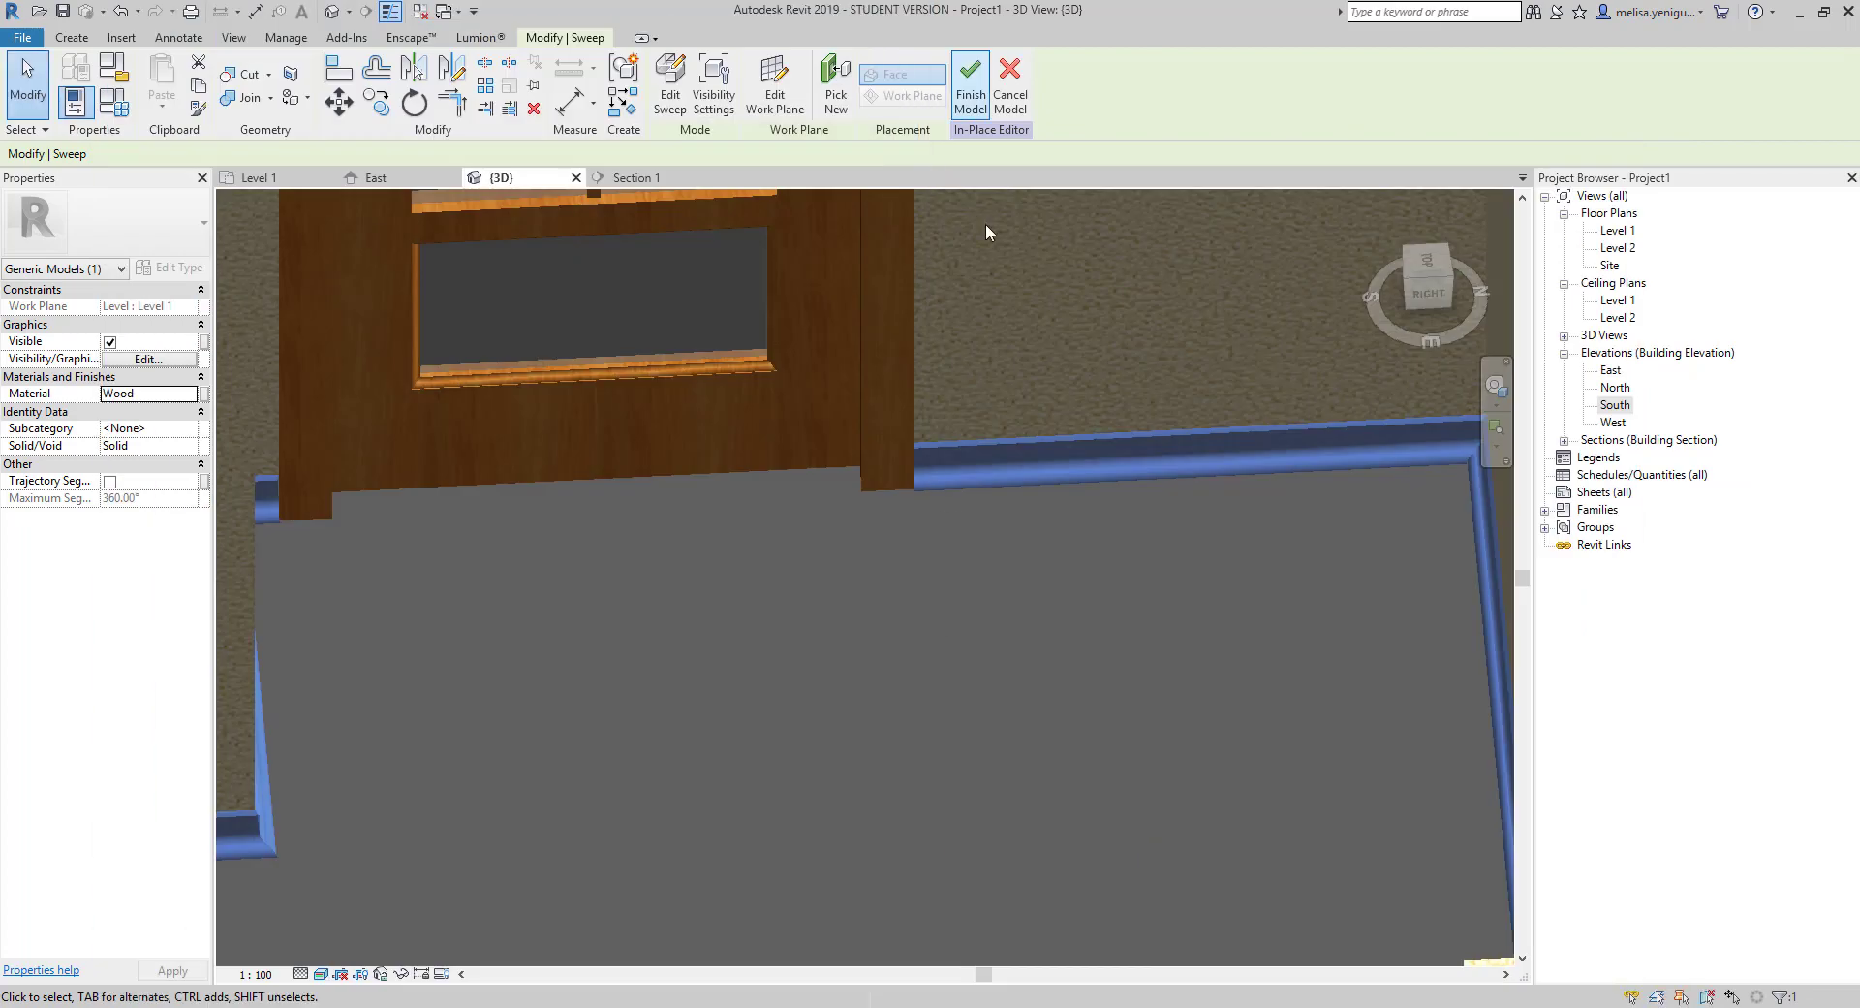
left_click(972, 78)
Place a camera on Level 1 aimed toward the door wall.
left_click(290, 178)
left_click(668, 37)
left_click(573, 92)
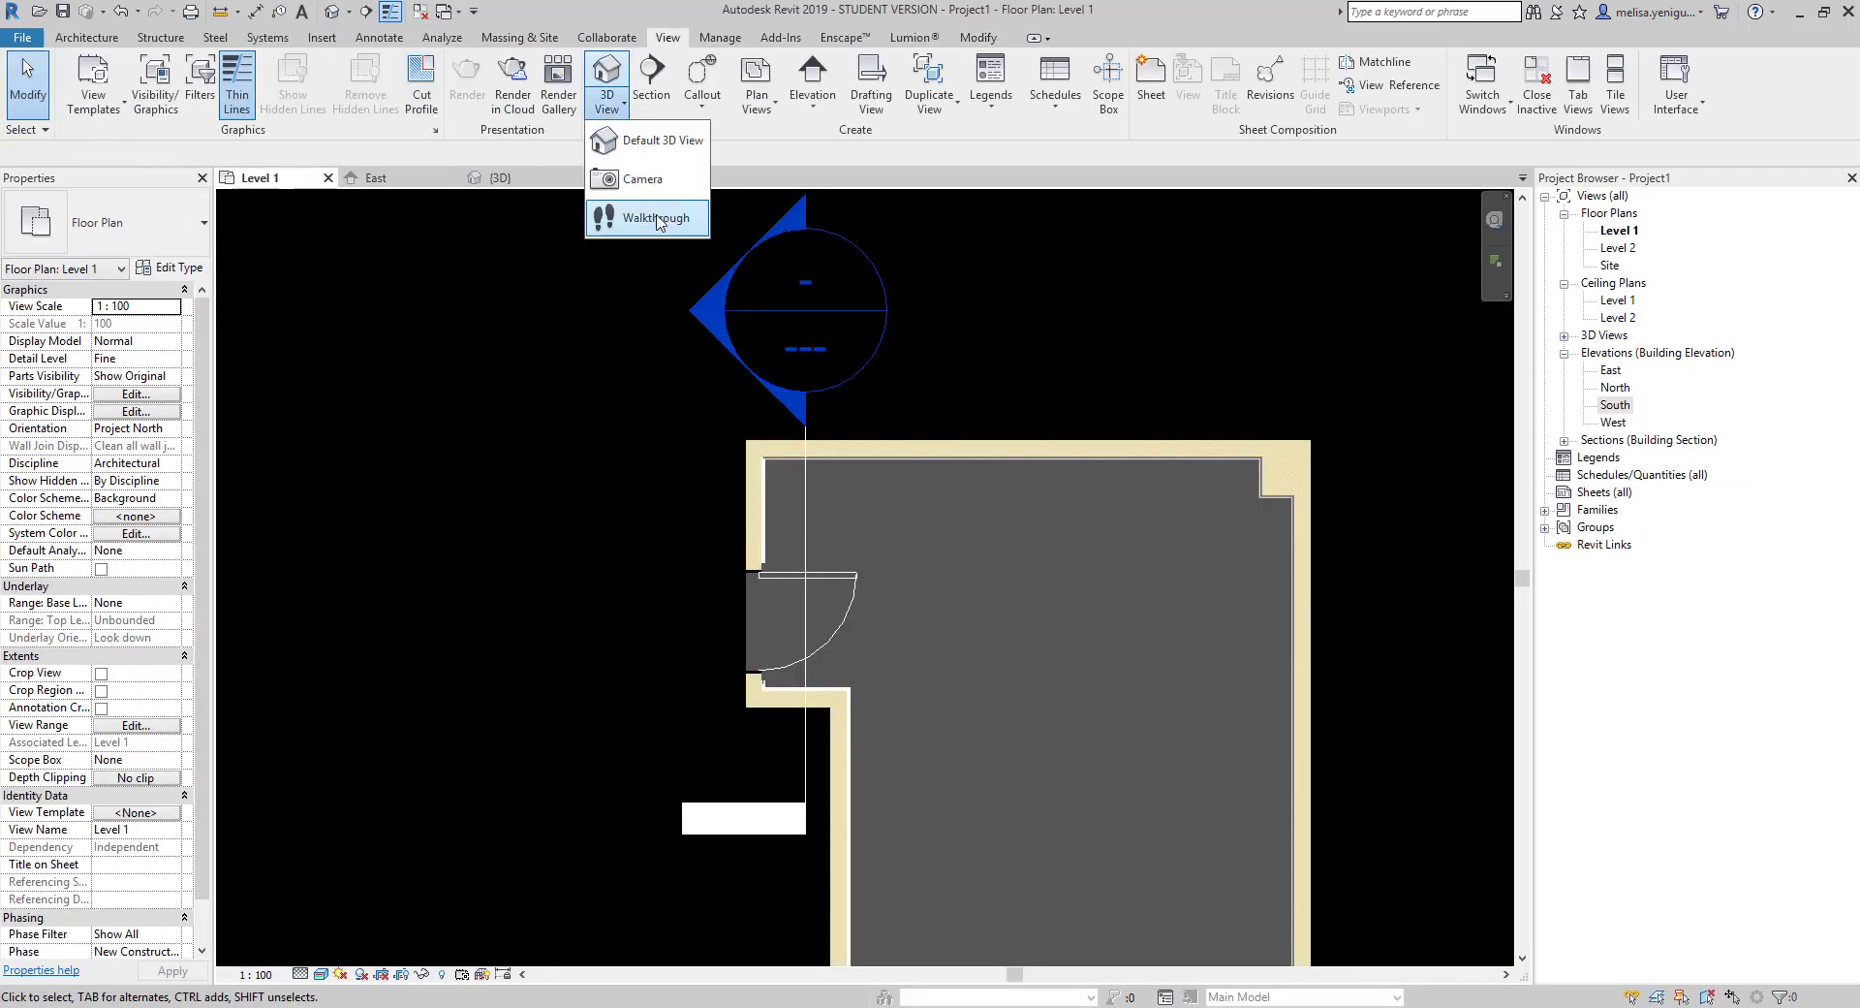
left_click(623, 178)
left_click(1038, 594)
left_click(923, 603)
Display the camera view in Realistic style with Fine detail.
left_click(321, 974)
left_click(388, 930)
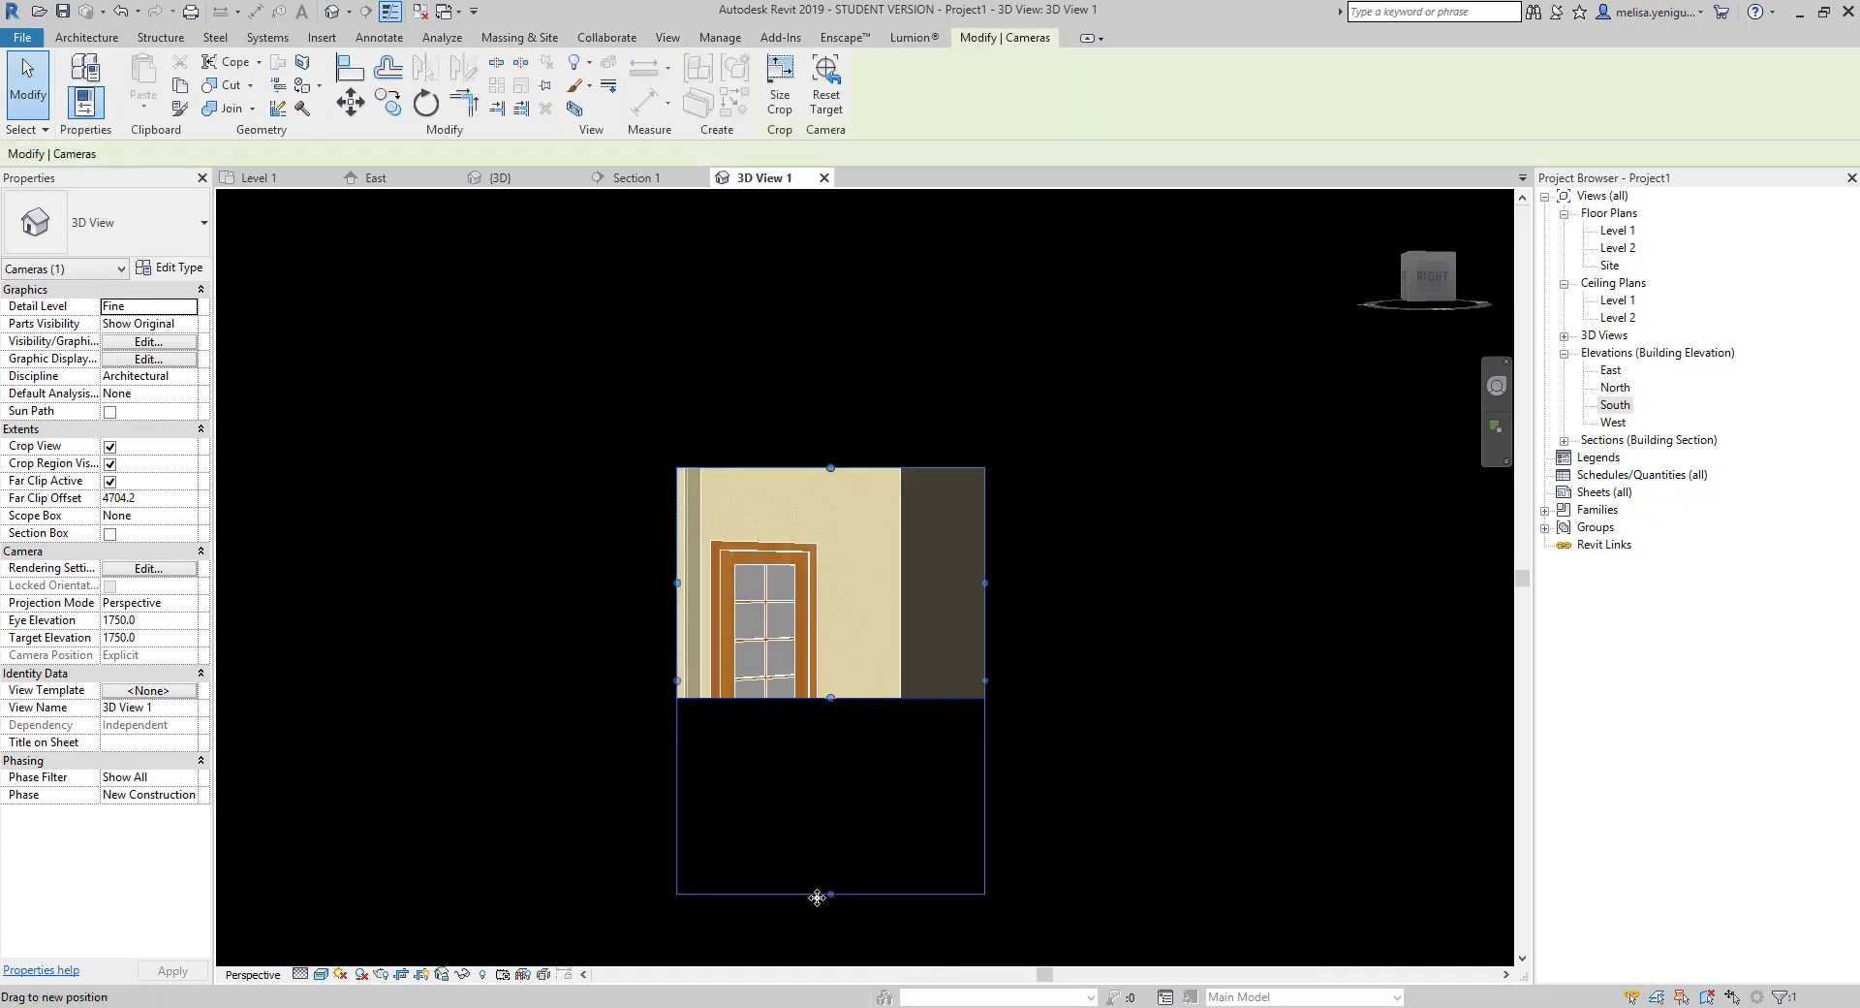
scroll(990, 690, "up", 5)
scroll(955, 698, "down", 5)
scroll(1157, 613, "up", 5)
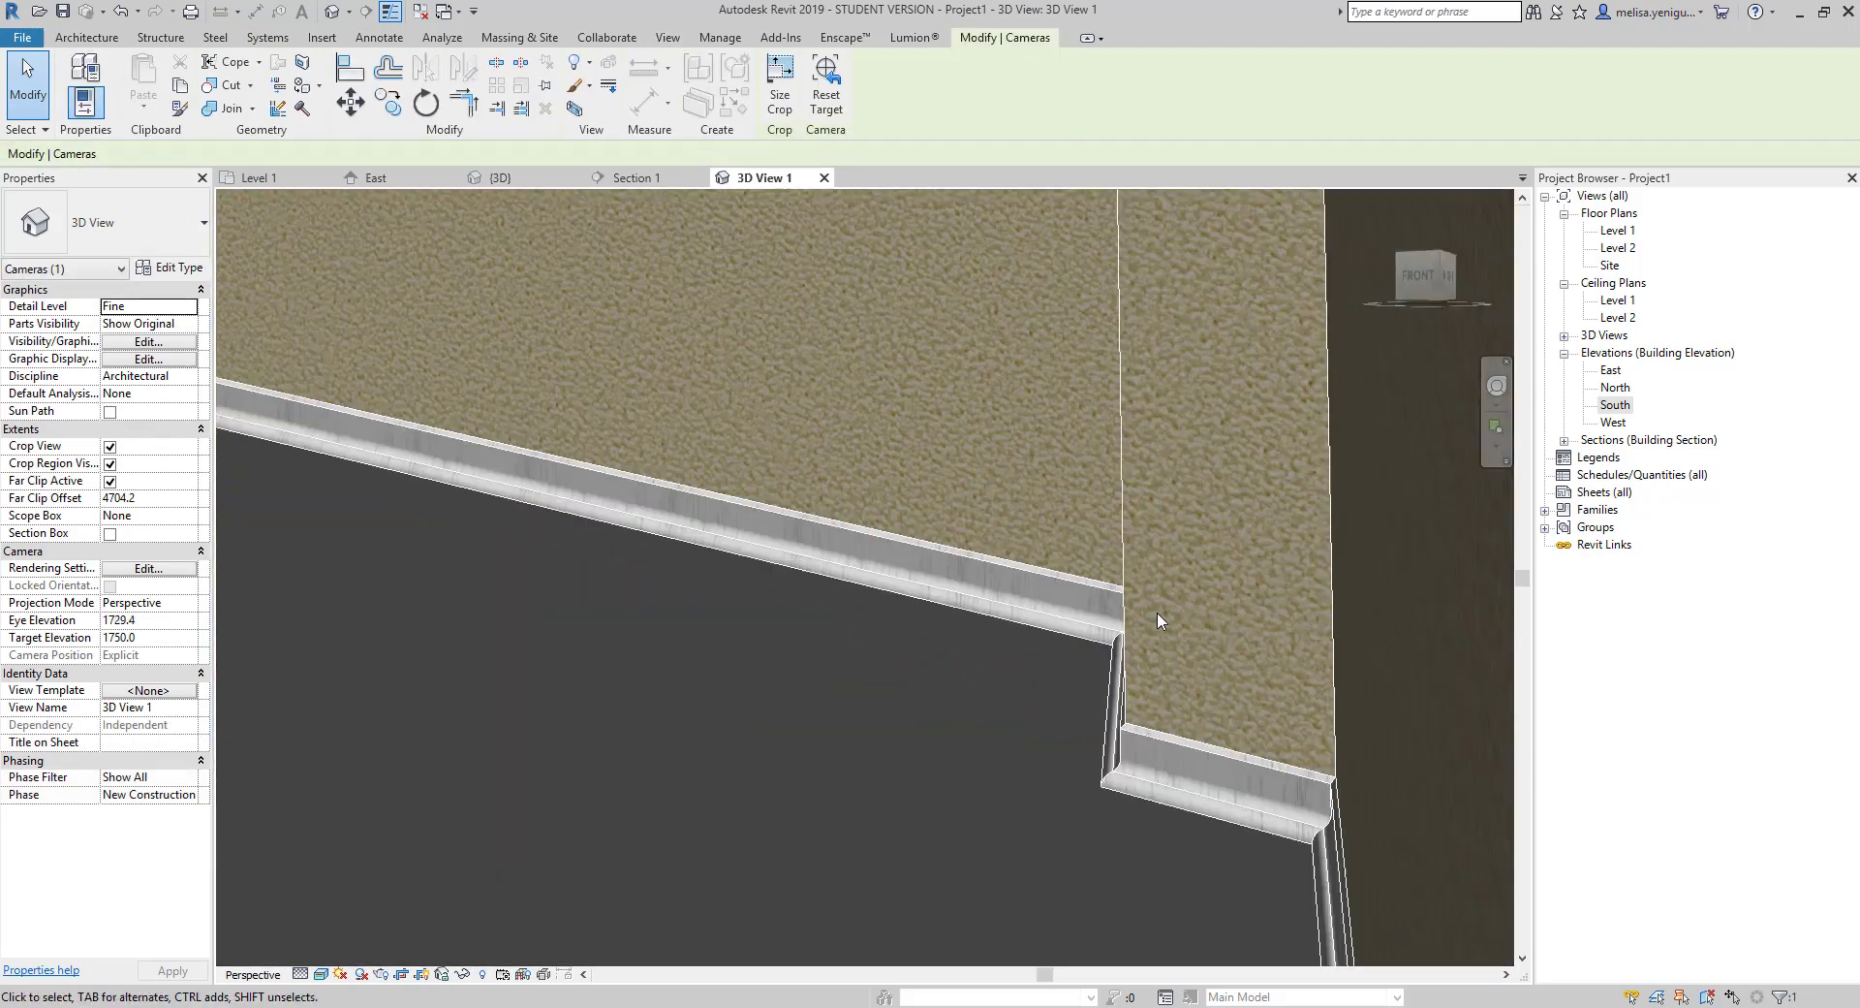
scroll(872, 635, "down", 3)
scroll(630, 576, "up", 3)
Edit the baseboard in place and replace the Wood material's appearance asset with Maple.
left_click(632, 591)
left_click(785, 94)
left_click(639, 635)
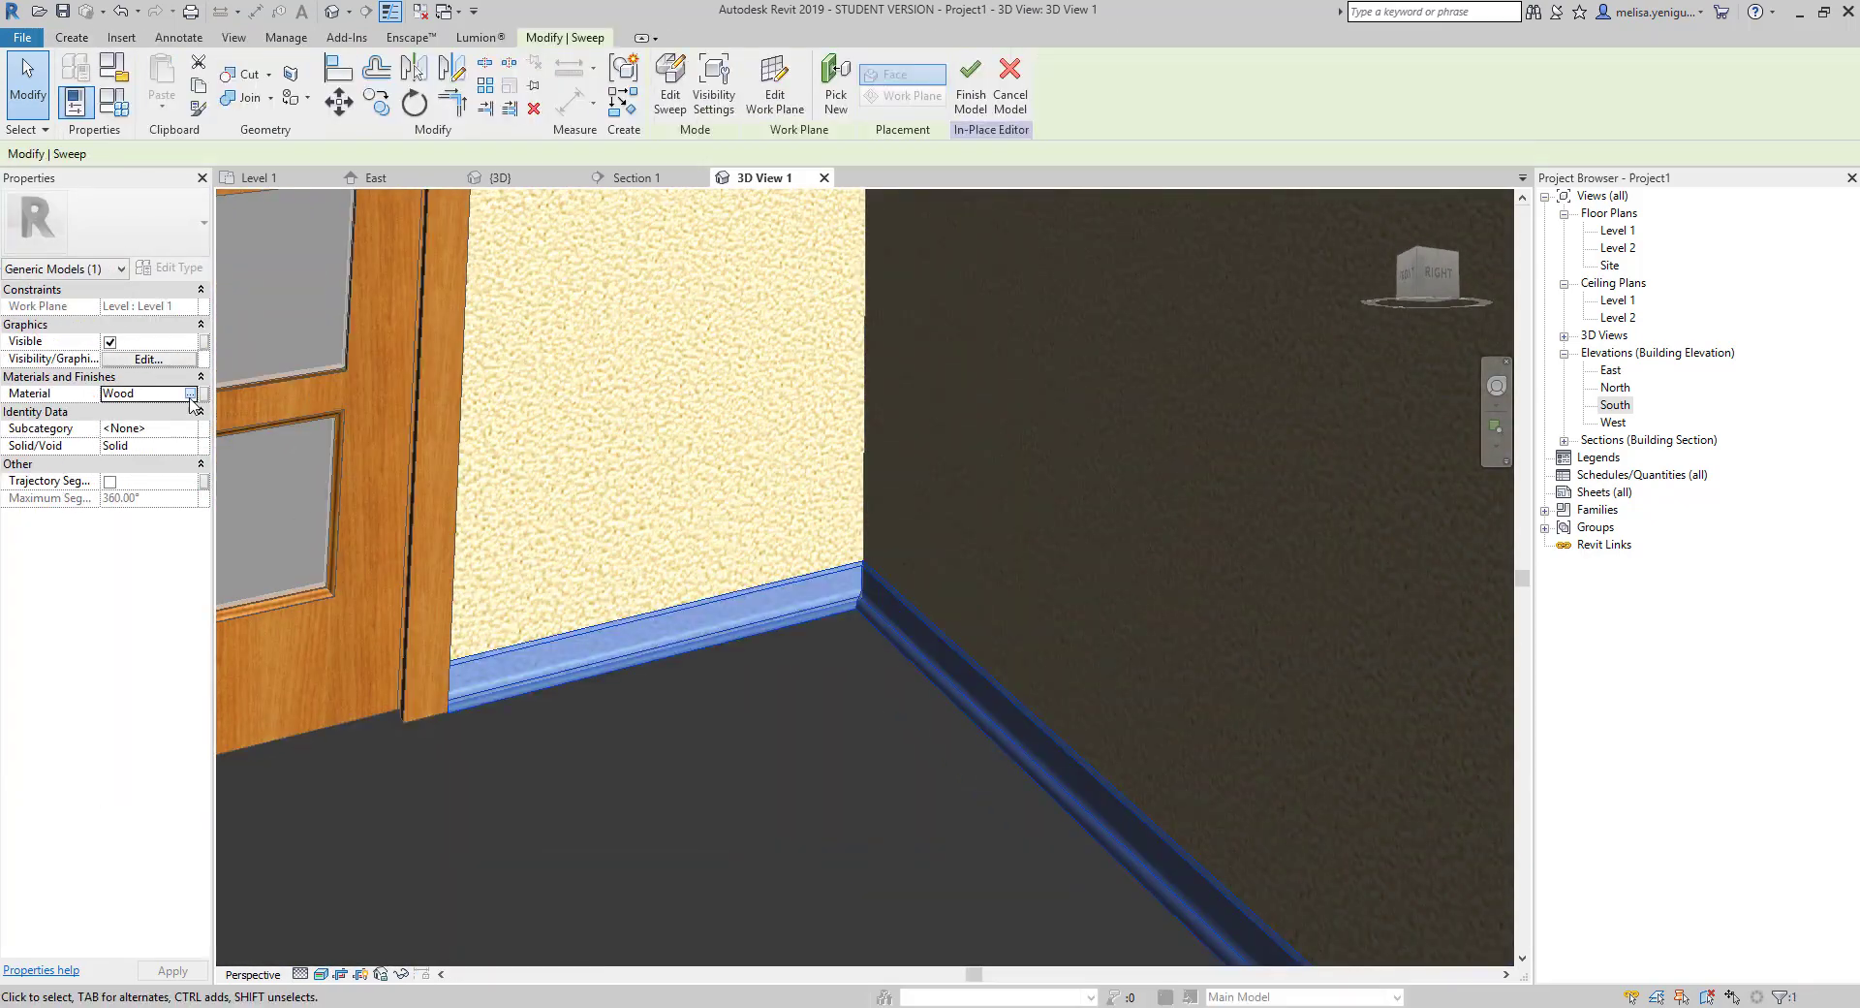
left_click(203, 393)
left_click(1298, 96)
type("mapl")
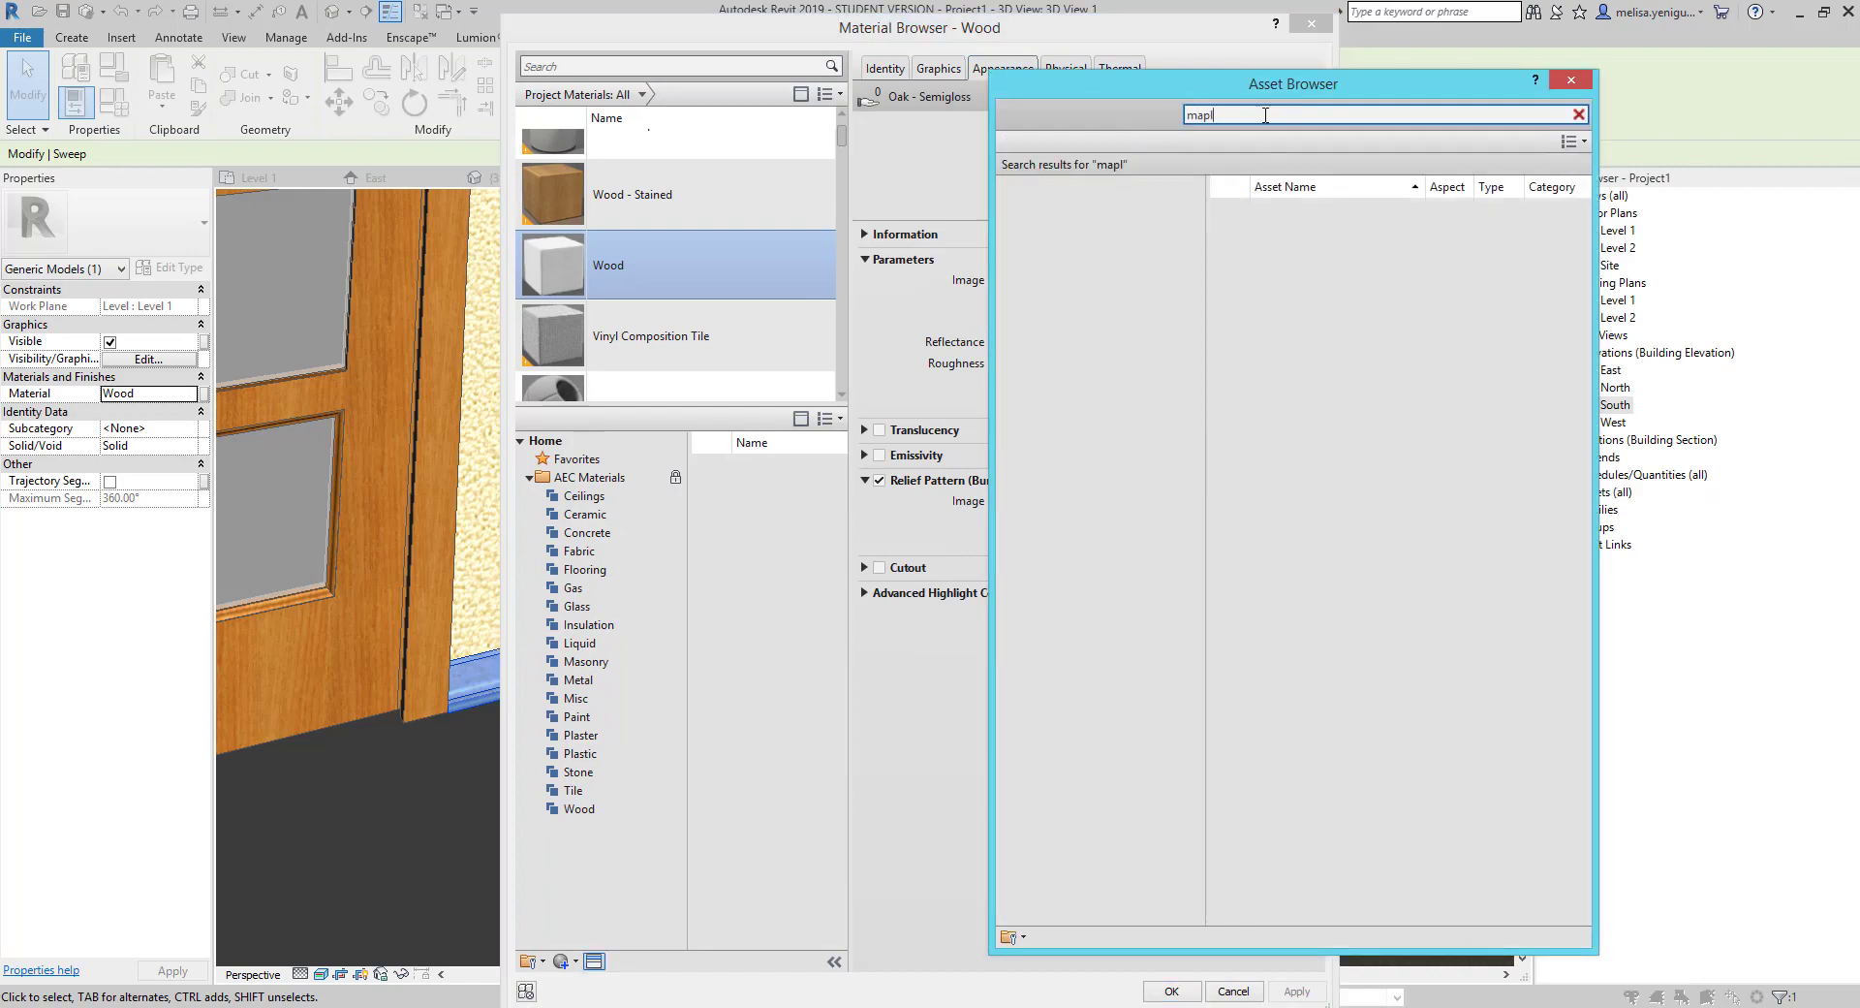
left_click(1577, 217)
left_click(1571, 81)
left_click(1149, 291)
key("Escape")
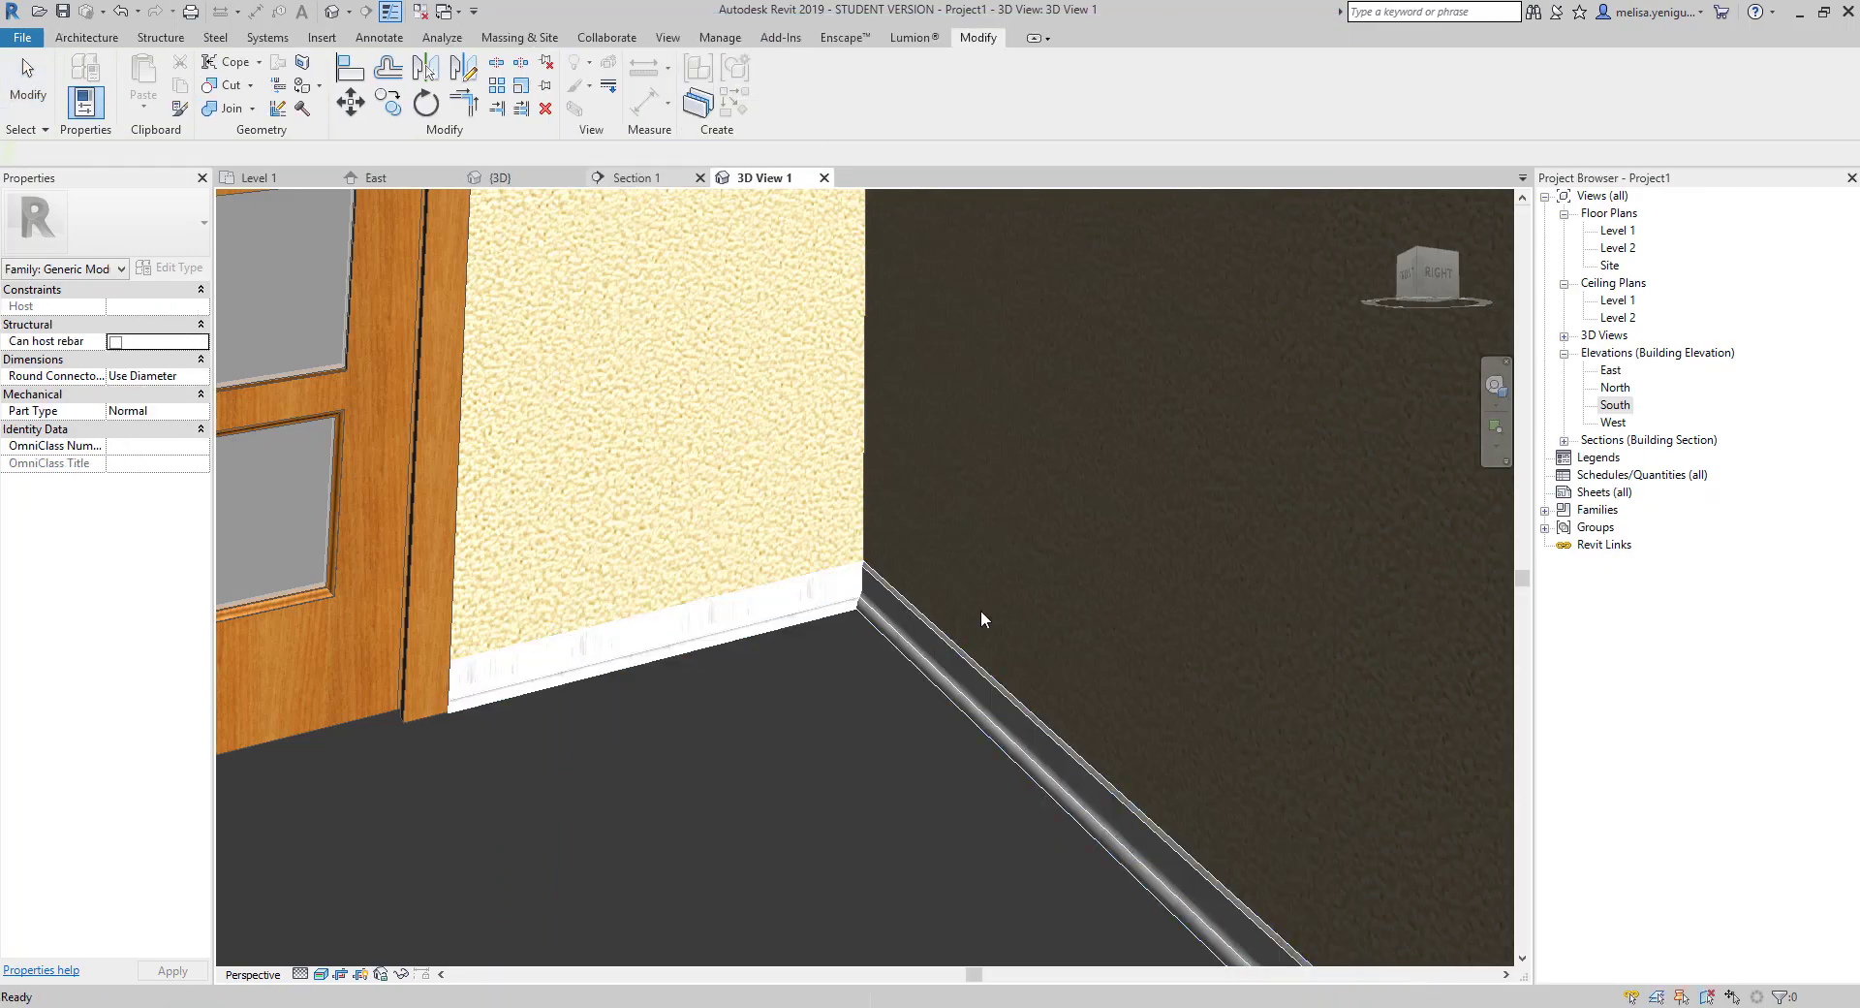
key("Escape")
Close the camera view and start a new in-place mass with the default name.
key("ctrl+F4")
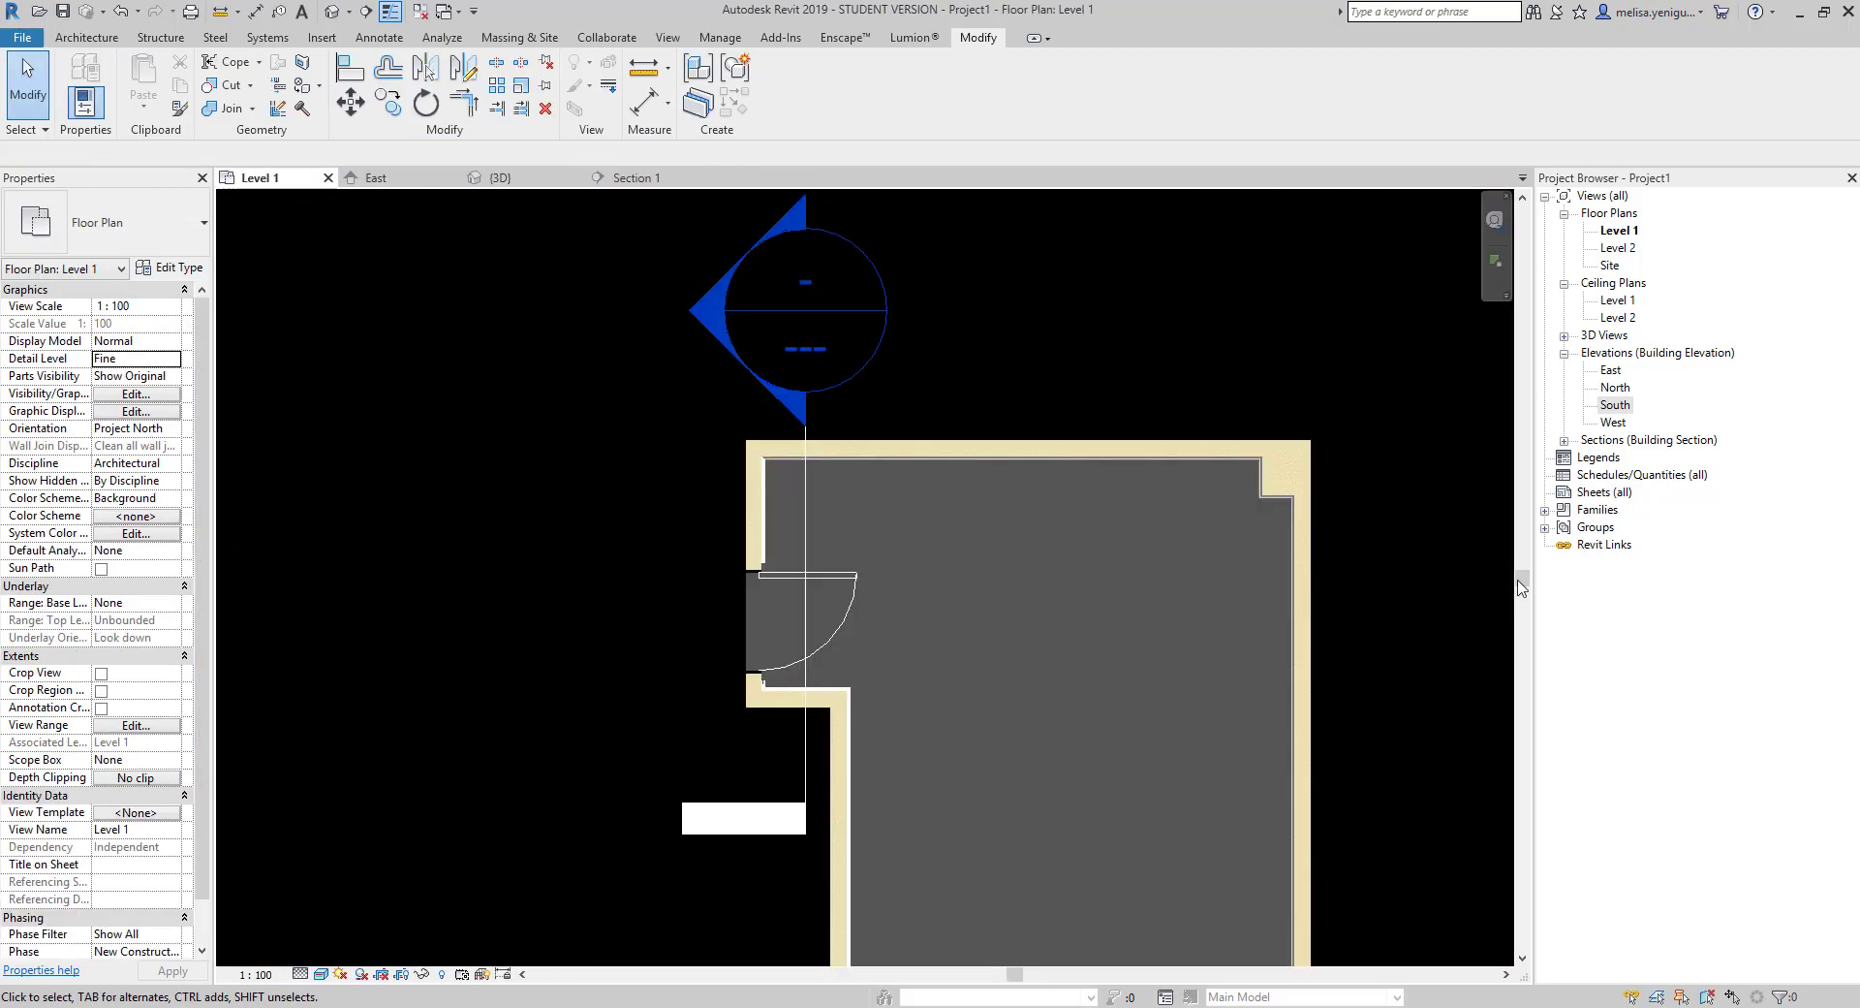
scroll(976, 603, "down", 3)
scroll(976, 602, "up", 4)
scroll(368, 217, "down", 2)
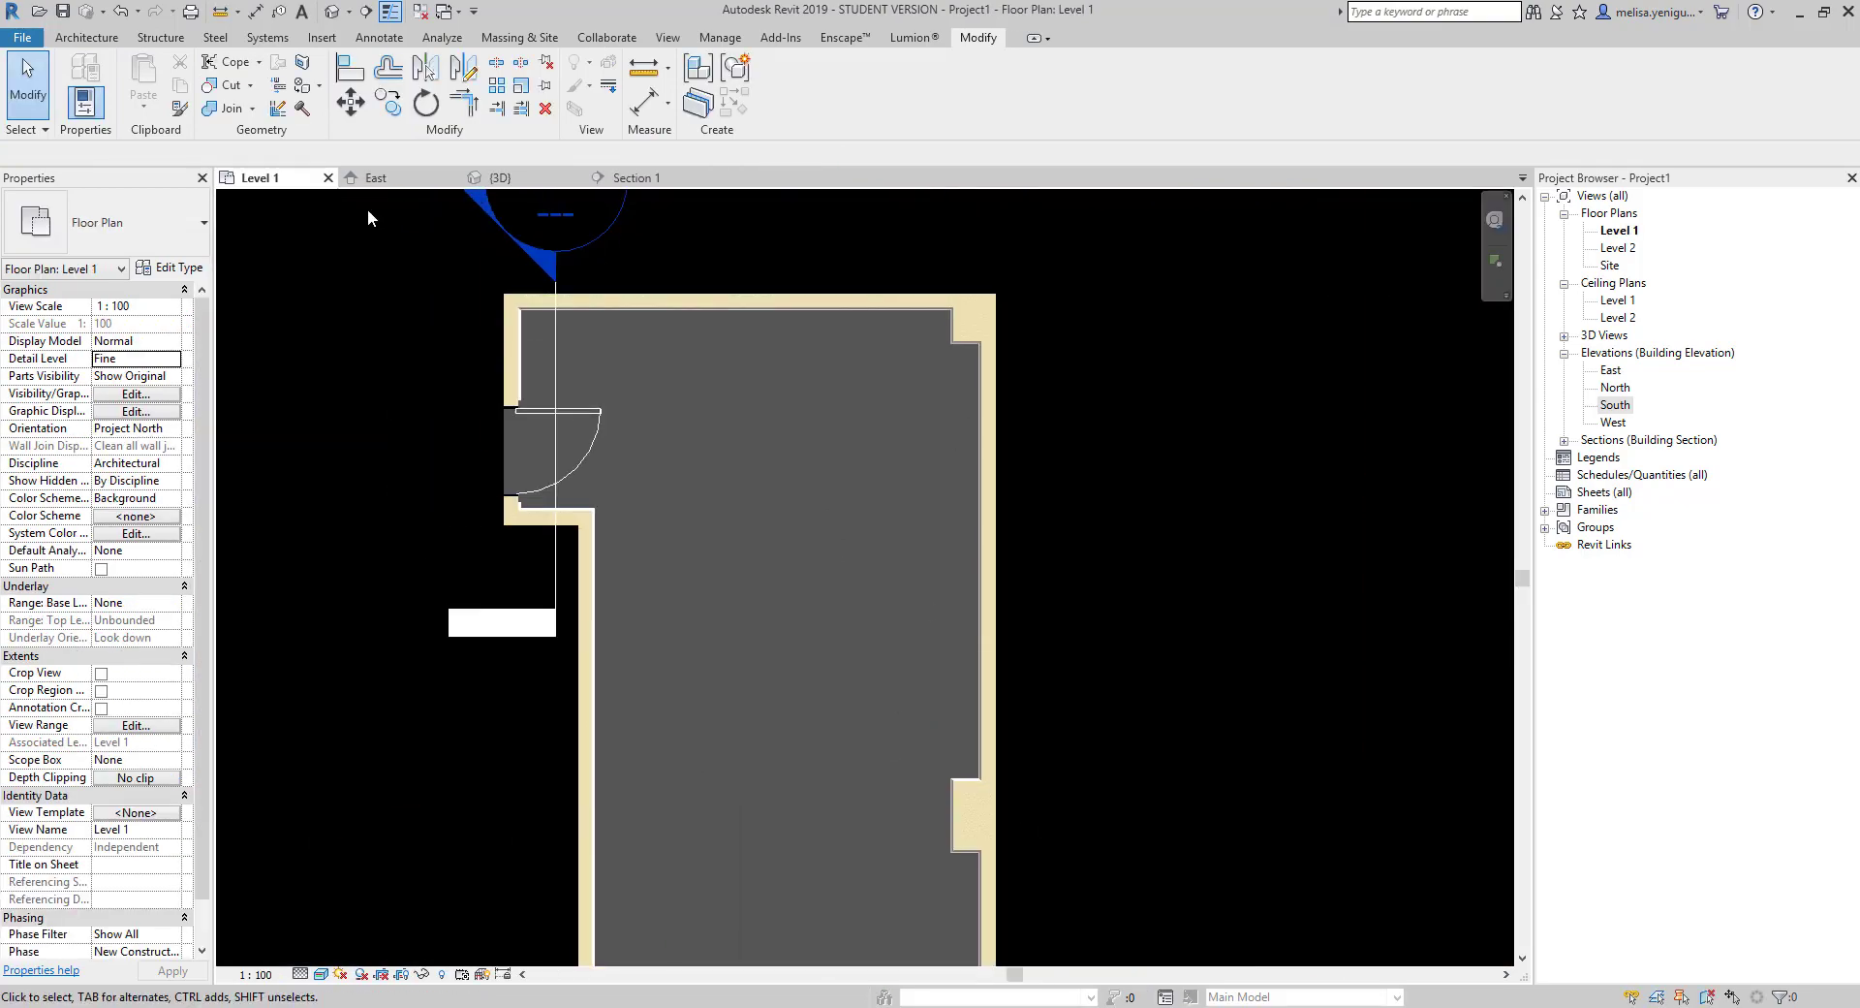
left_click(195, 82)
left_click(1037, 579)
left_click(949, 543)
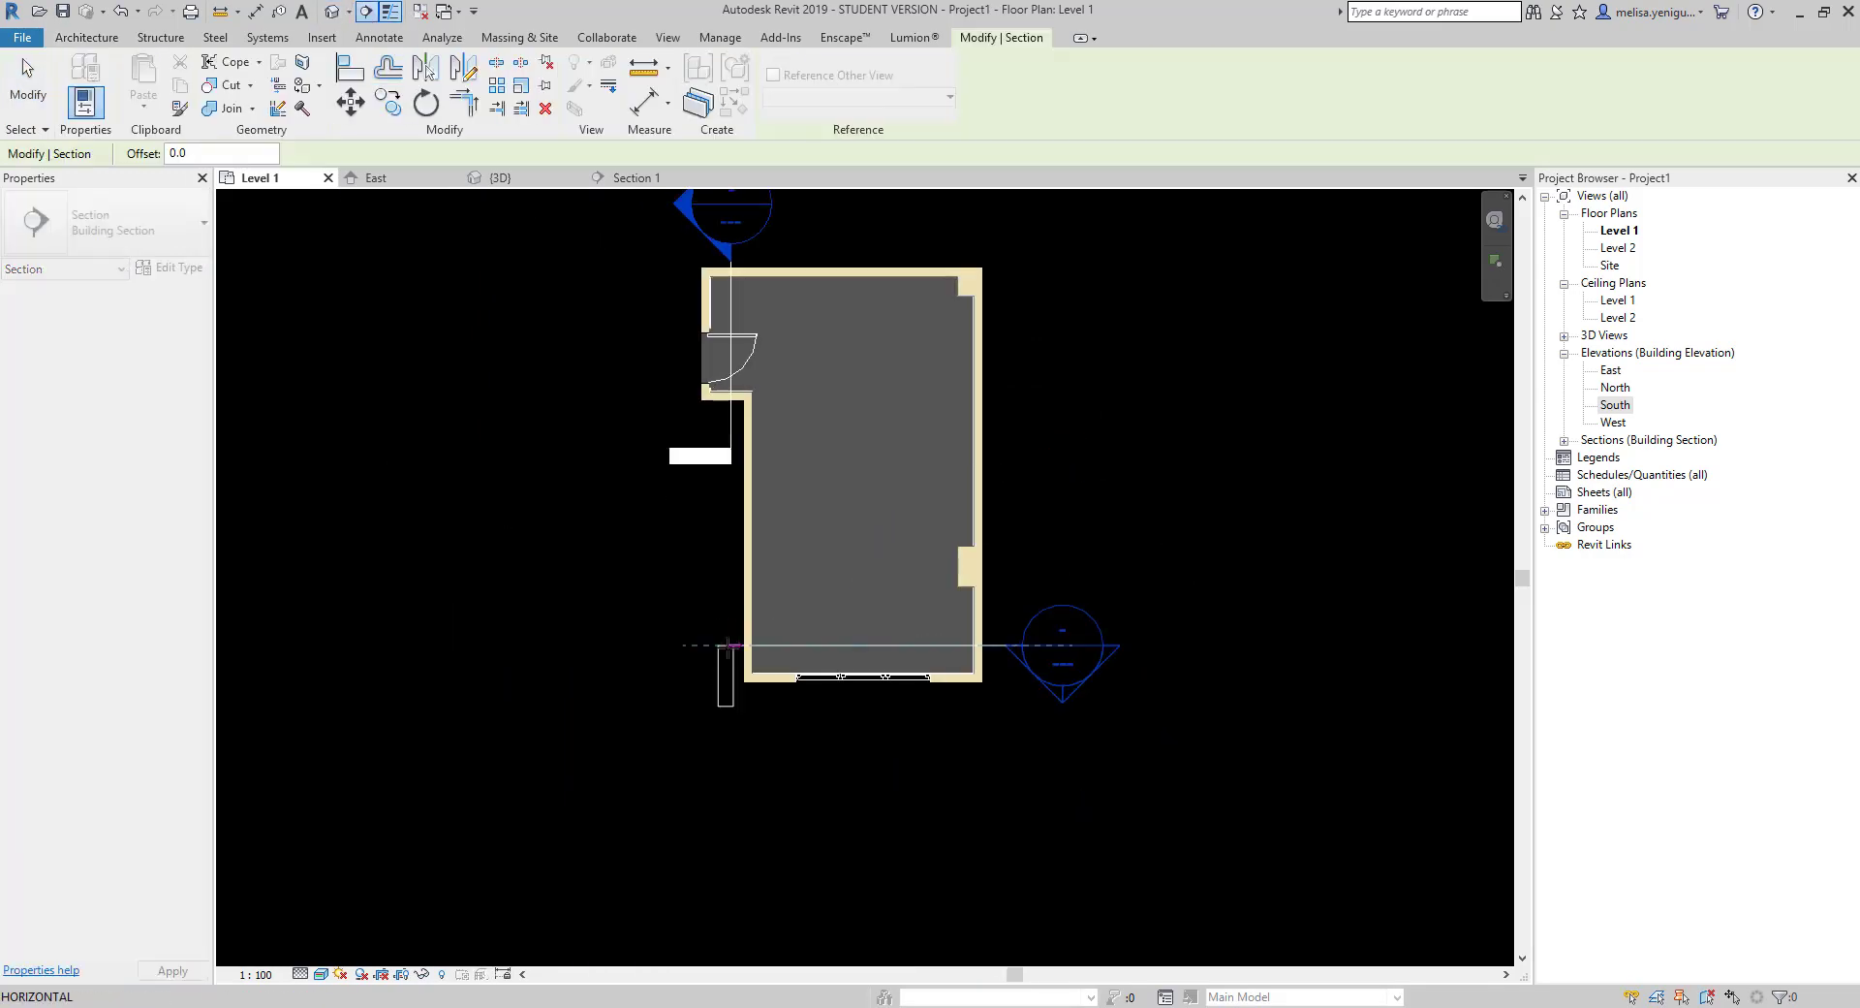
left_click(351, 954)
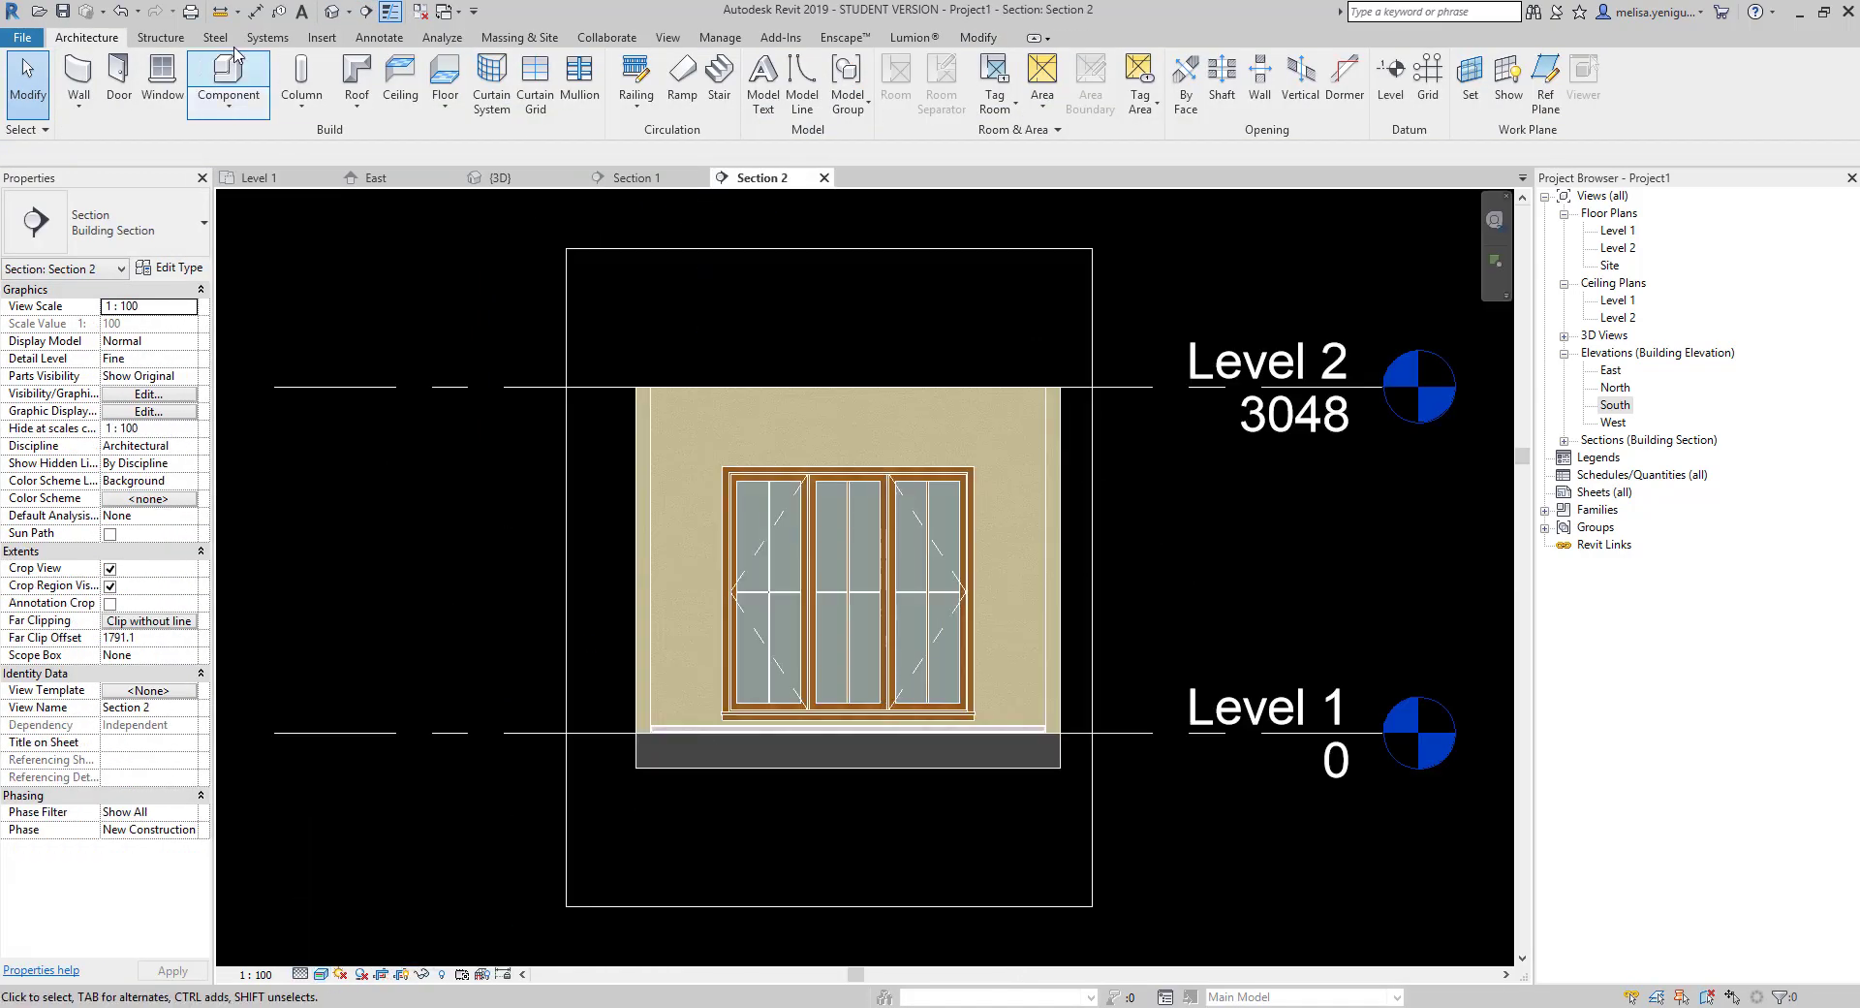
left_click(520, 37)
left_click(195, 83)
key("Return")
Draw a horizontal reference plane at the base of the window wall in Section 2.
key("r")
key("p")
scroll(552, 365, "up", 5)
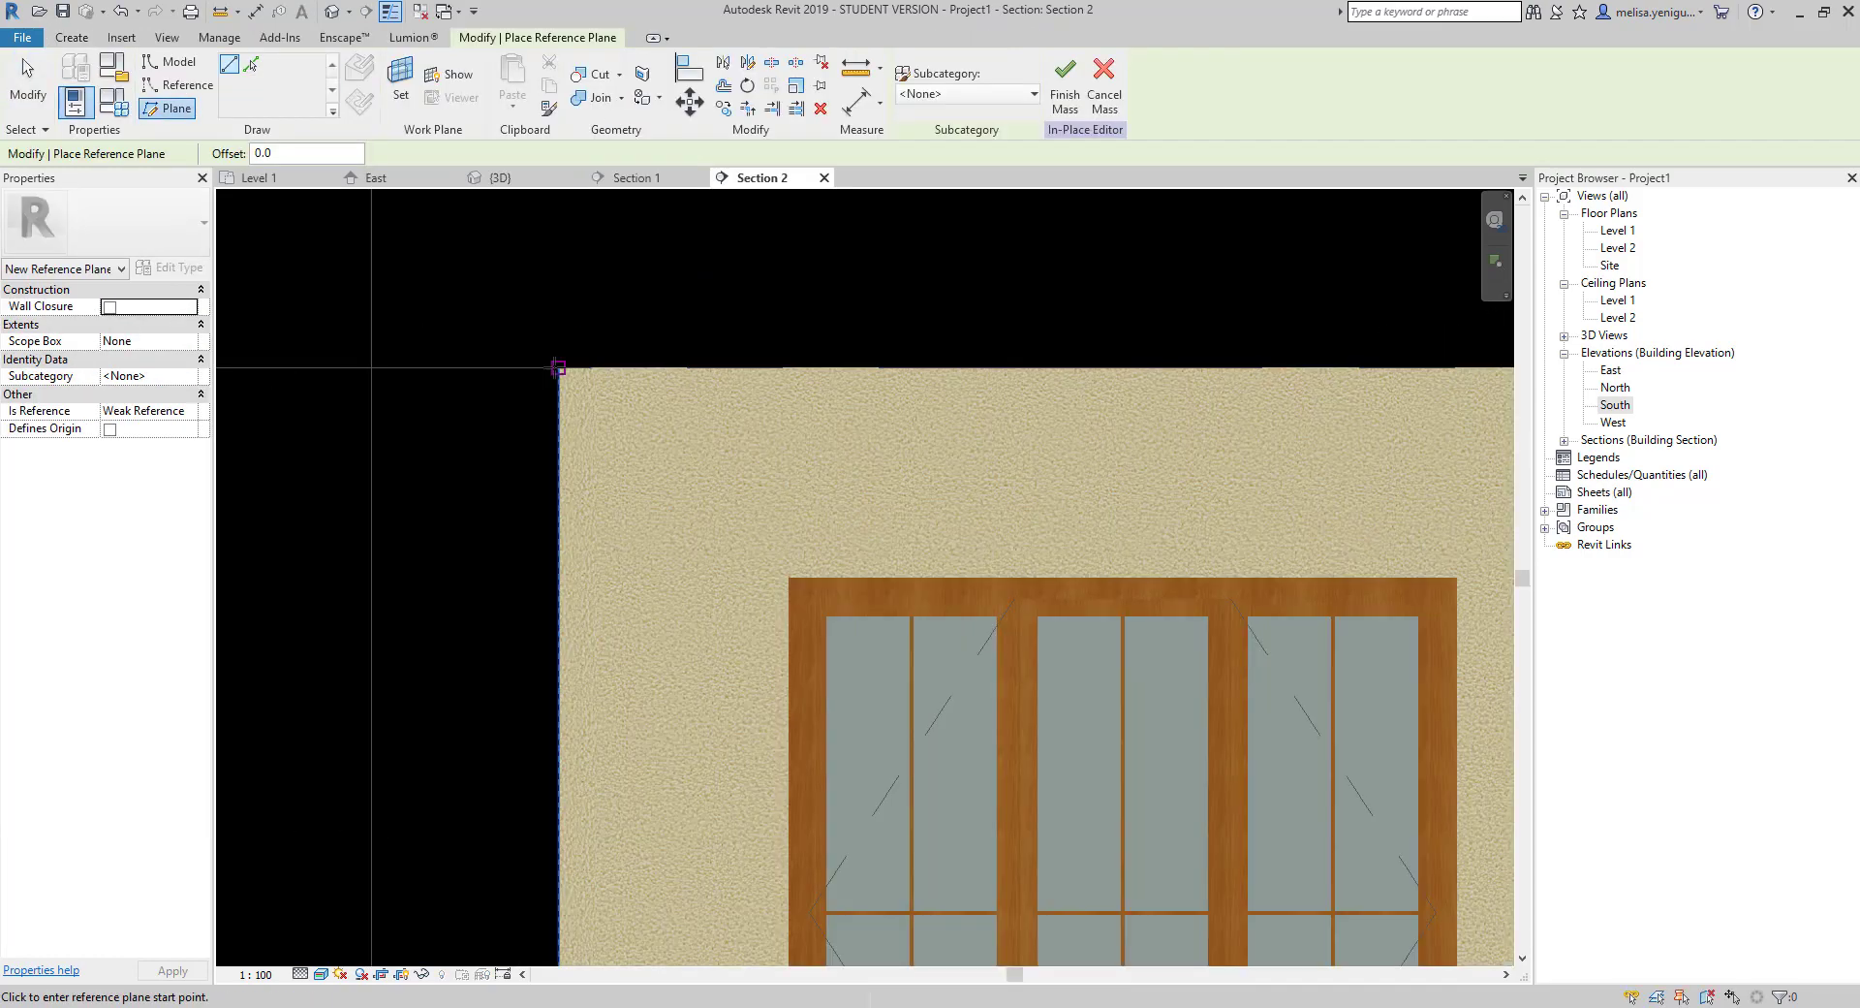
left_click(499, 374)
scroll(484, 387, "down", 3)
scroll(386, 692, "up", 5)
scroll(386, 691, "down", 3)
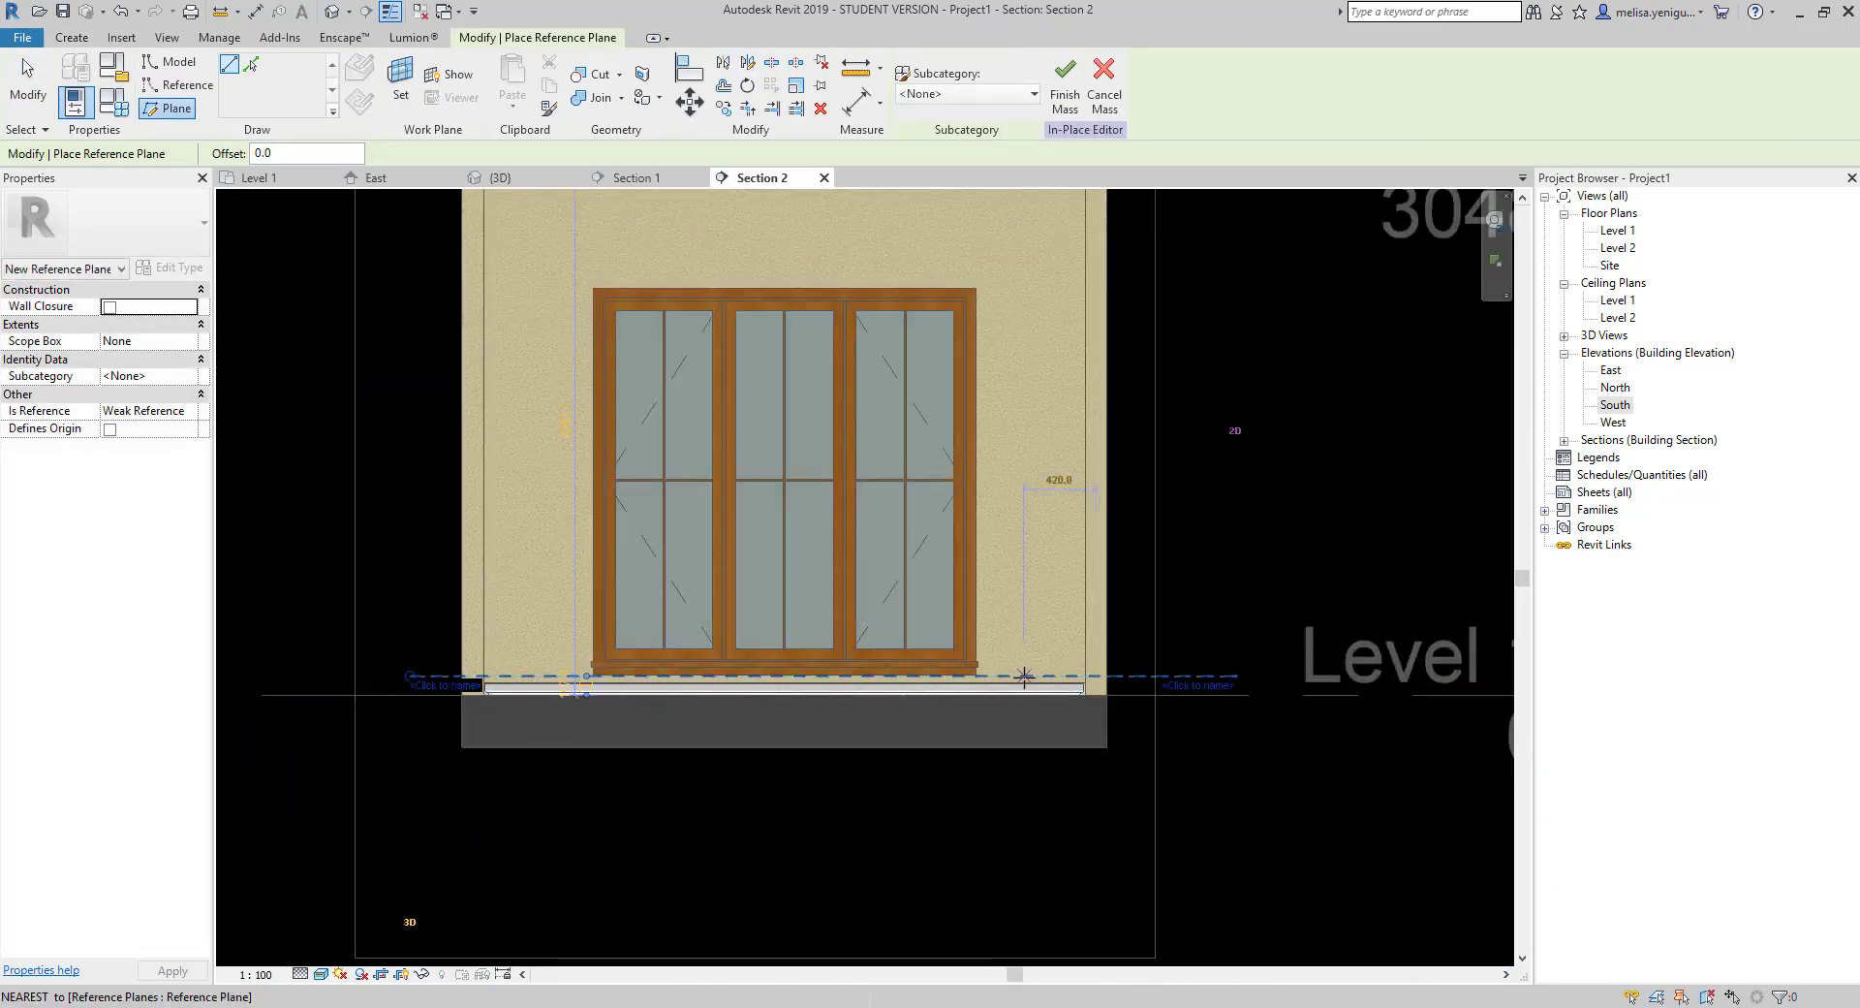
scroll(630, 668, "down", 2)
key("Escape")
key("Escape")
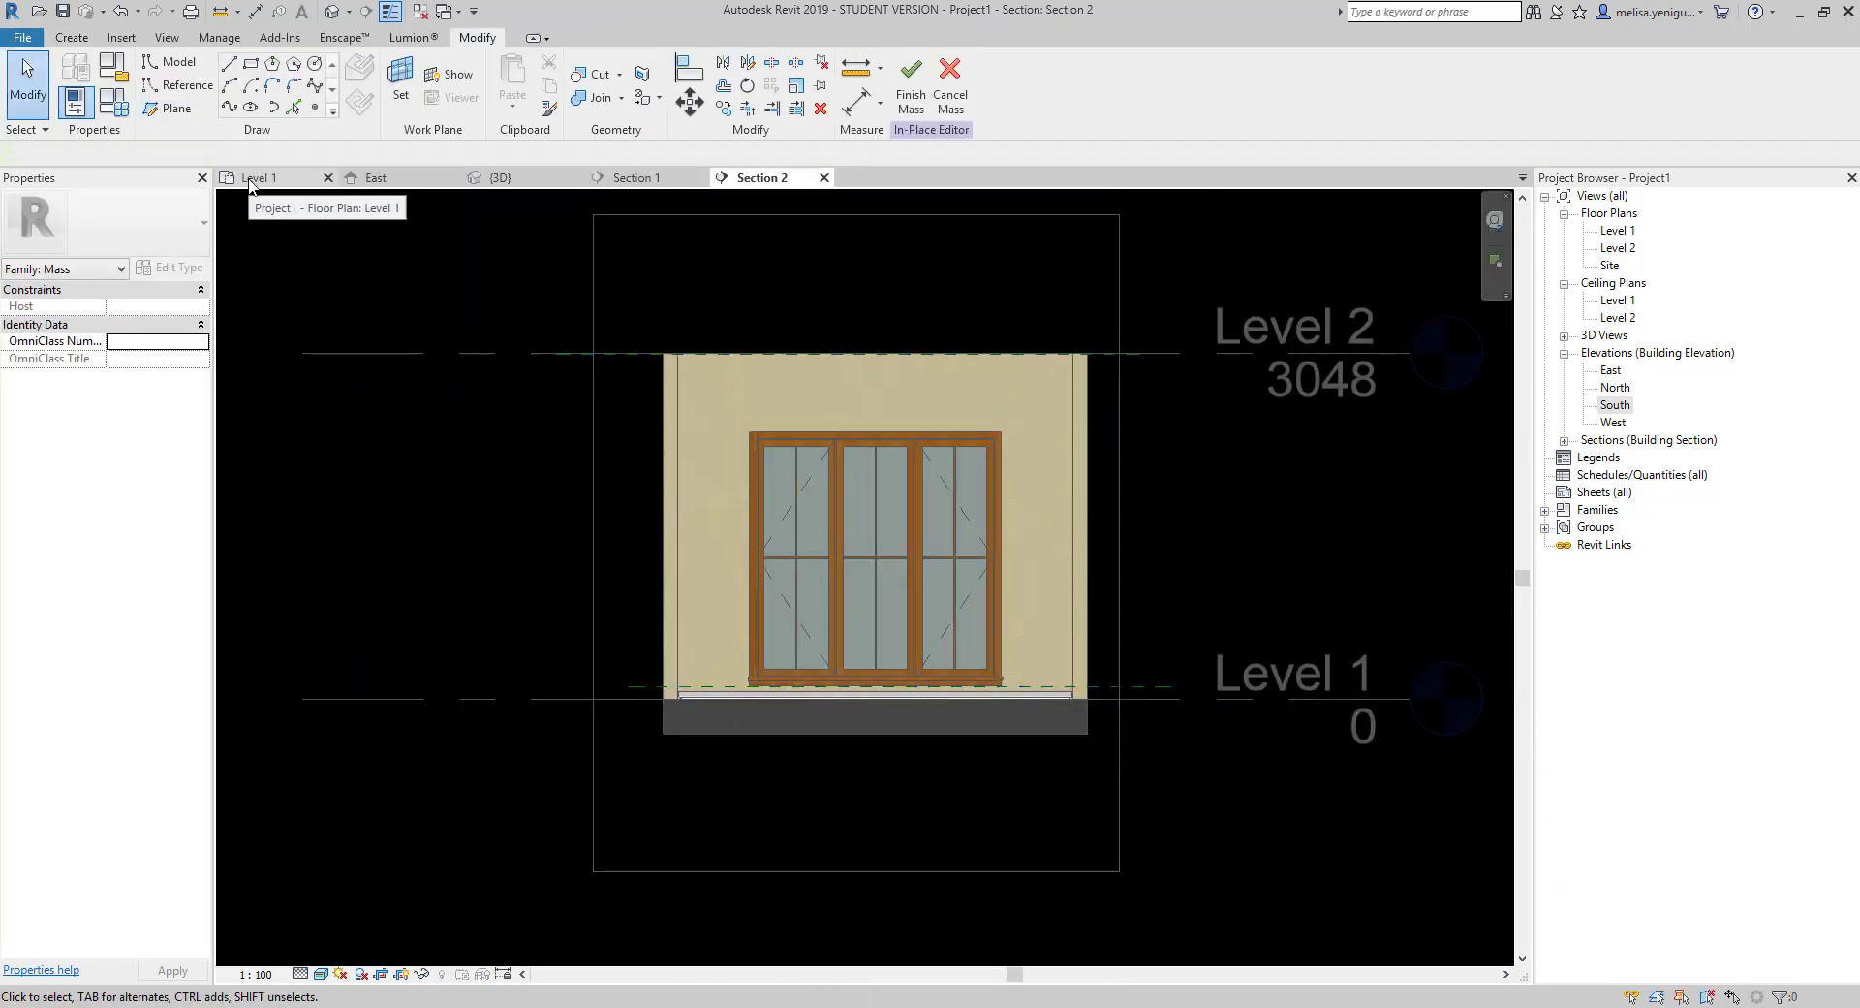
left_click(249, 183)
Start a spline model line near the window wall and open the work plane settings.
left_click(229, 107)
left_click(980, 451)
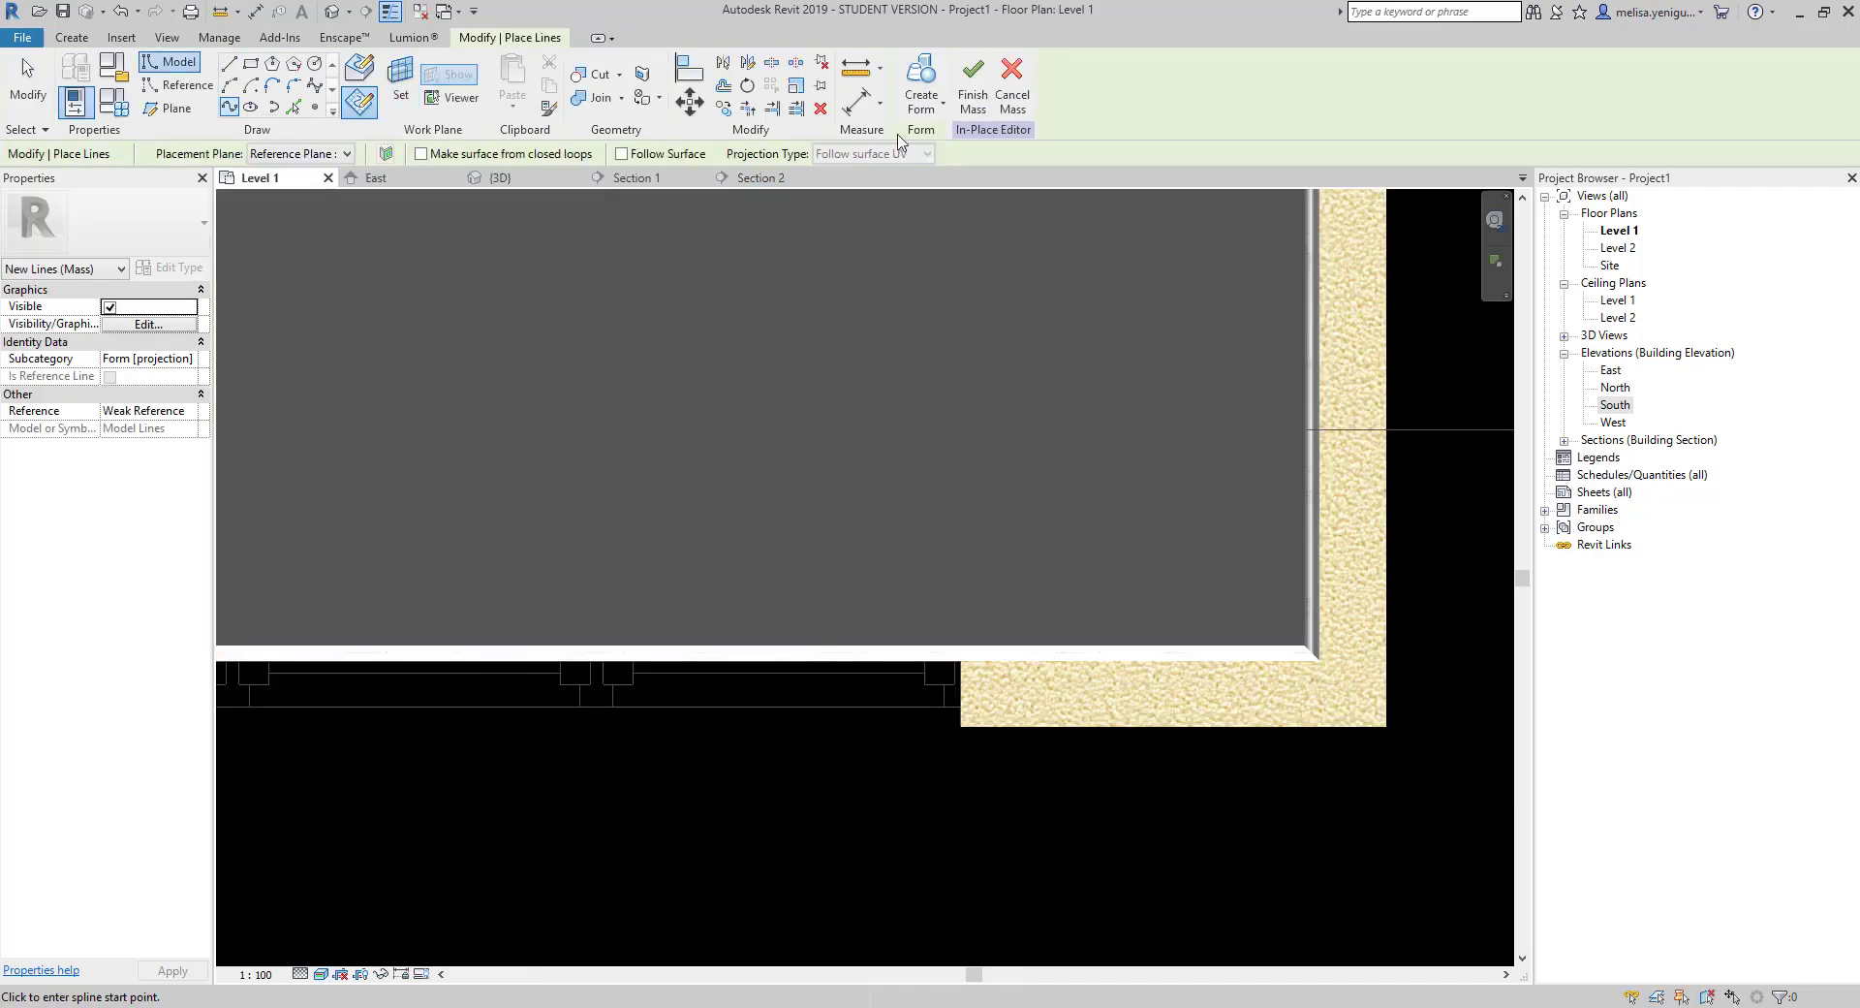
left_click(1073, 579)
scroll(1105, 606, "up", 1)
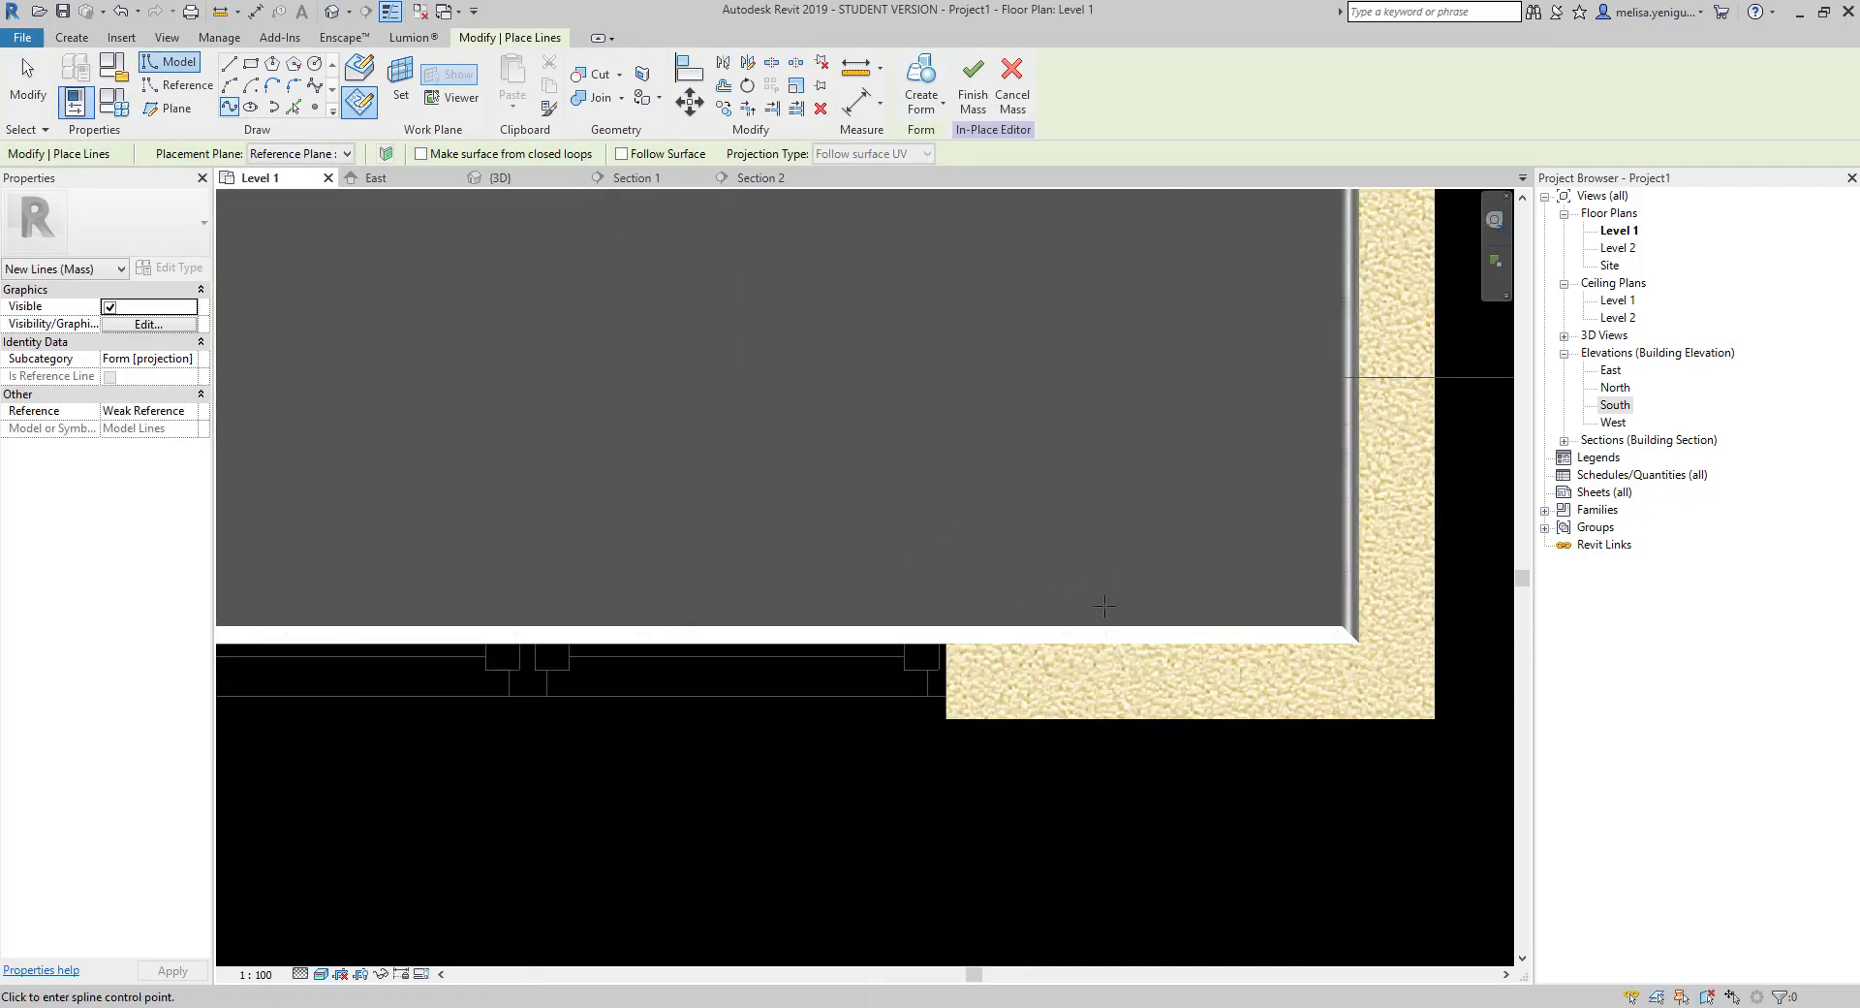
left_click(400, 77)
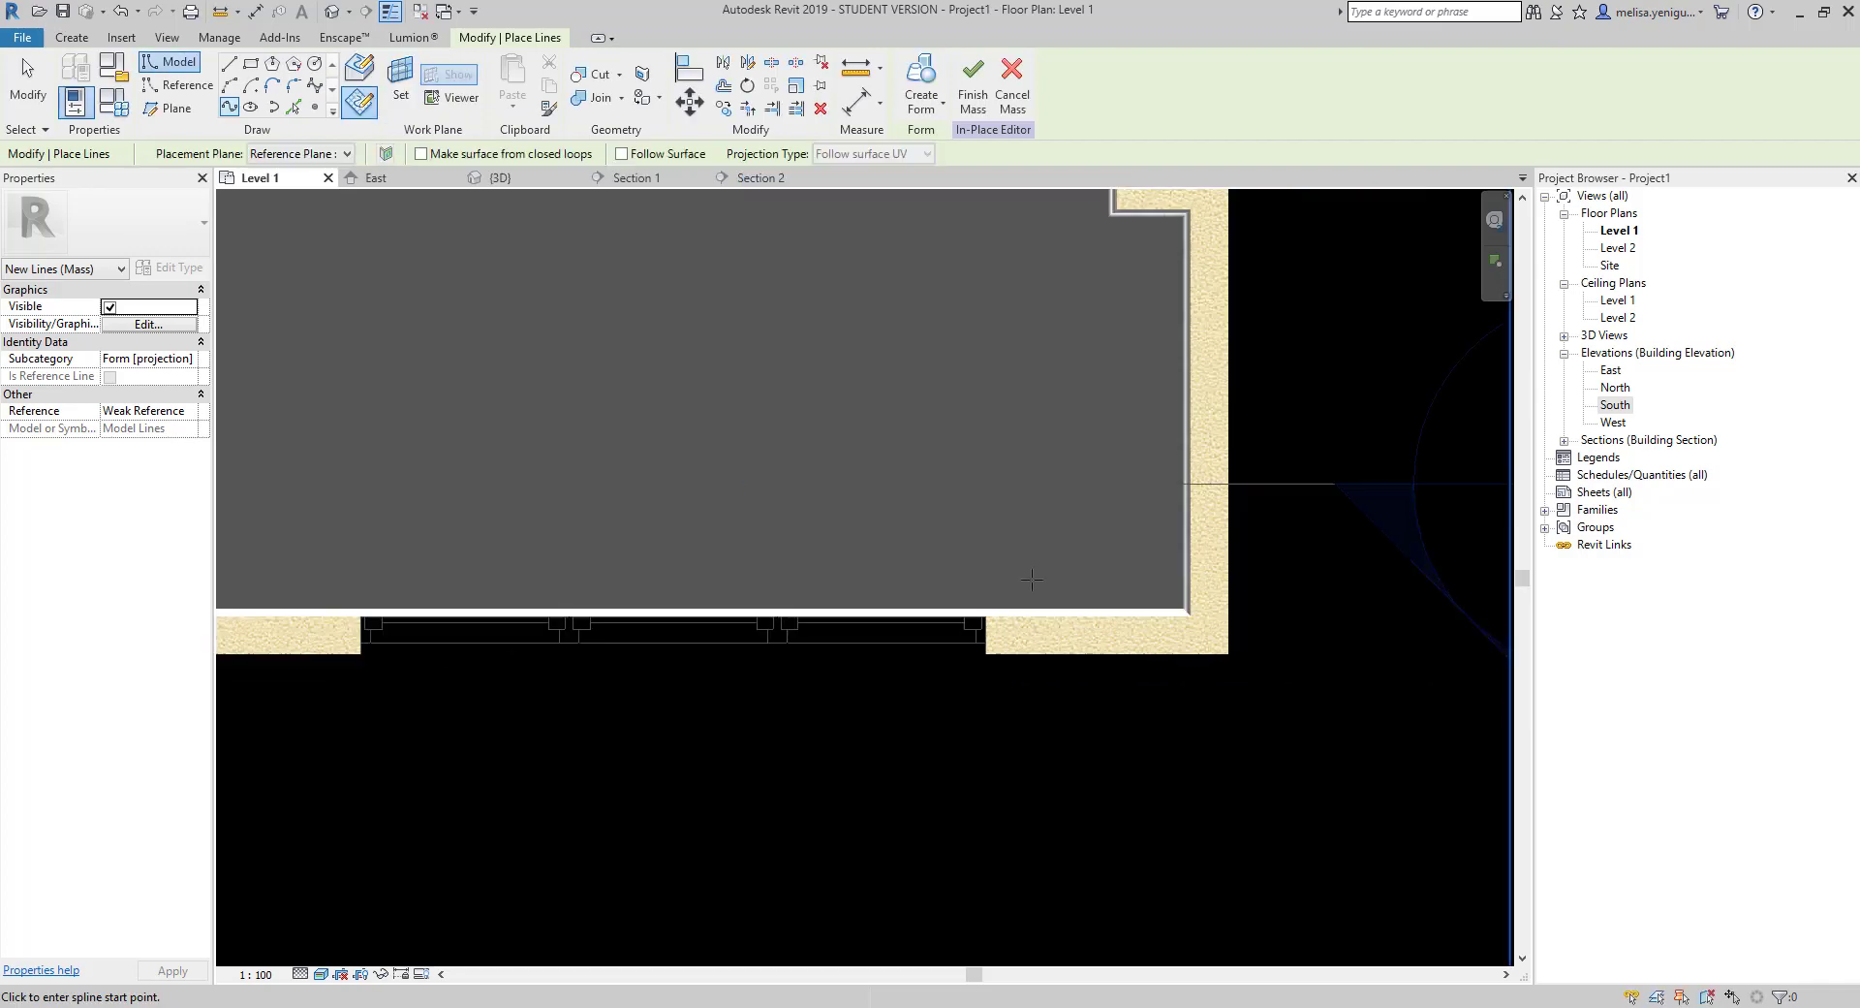
scroll(862, 572, "down", 1)
scroll(983, 527, "down", 2)
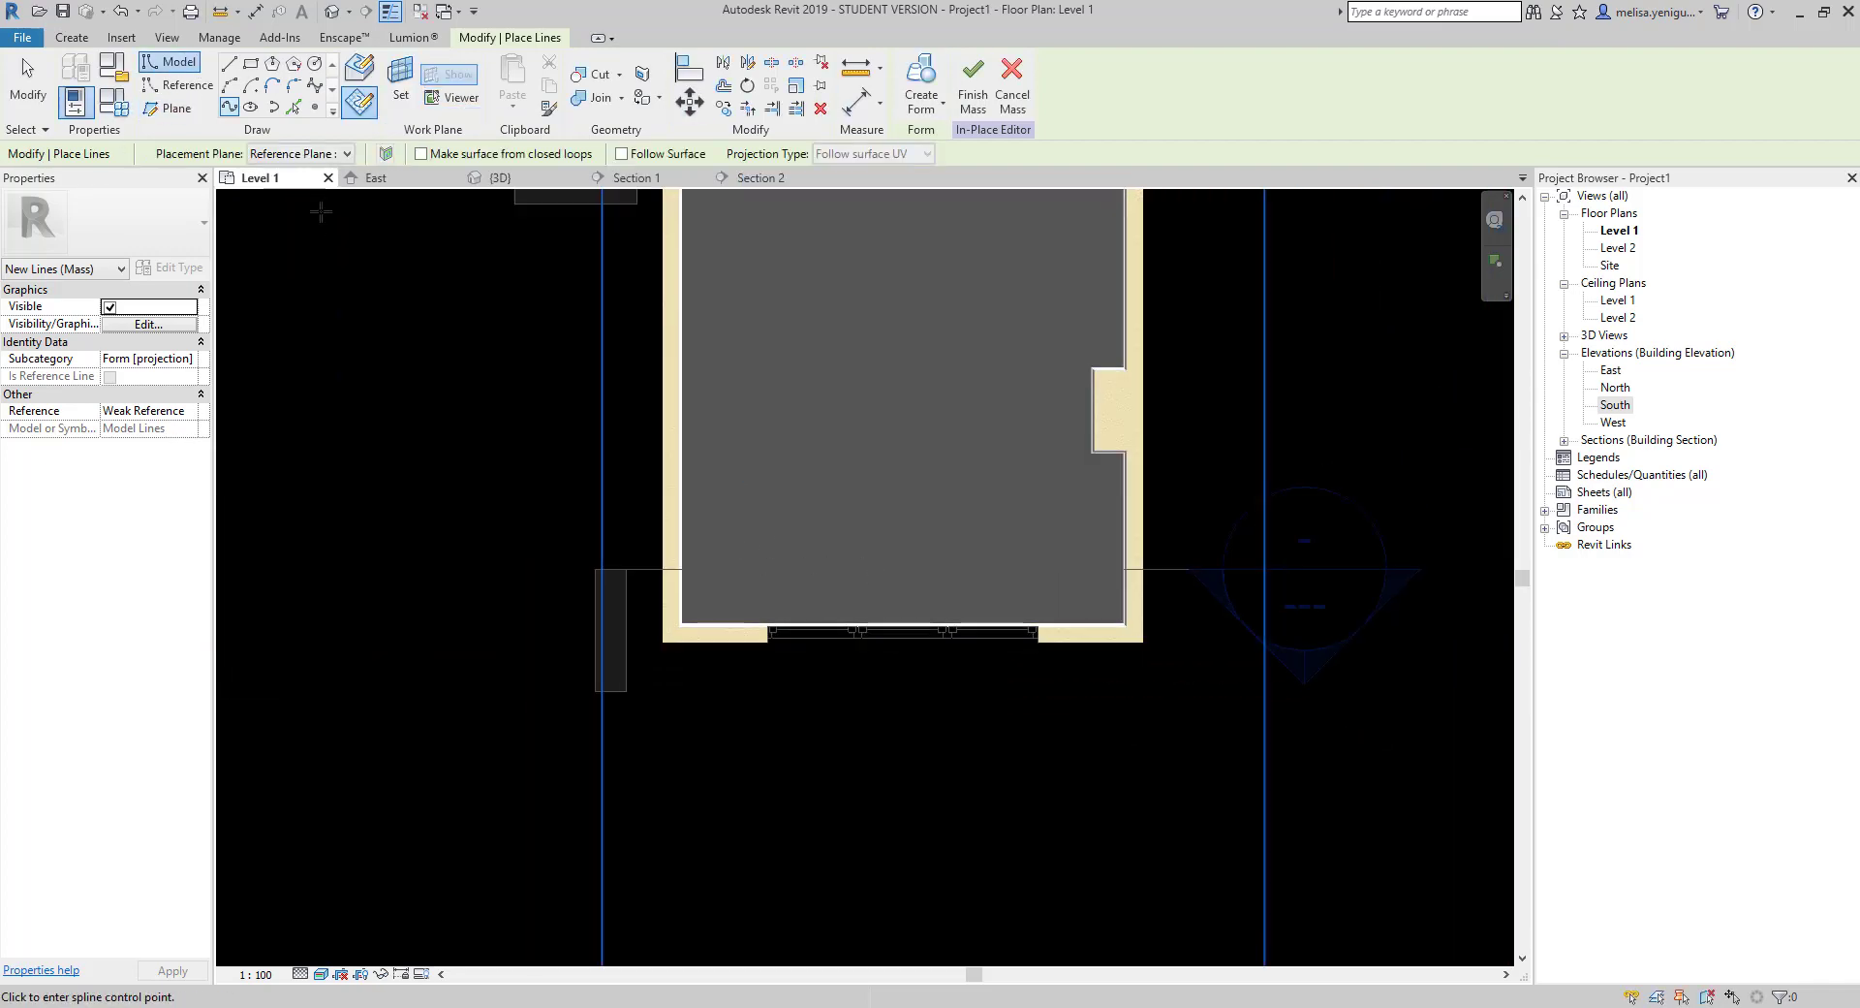
In the Site plan, make a reference plane the work plane and cancel the unfinished spline.
double_click(1609, 265)
scroll(964, 540, "up", 3)
left_click(1007, 501)
left_click(400, 78)
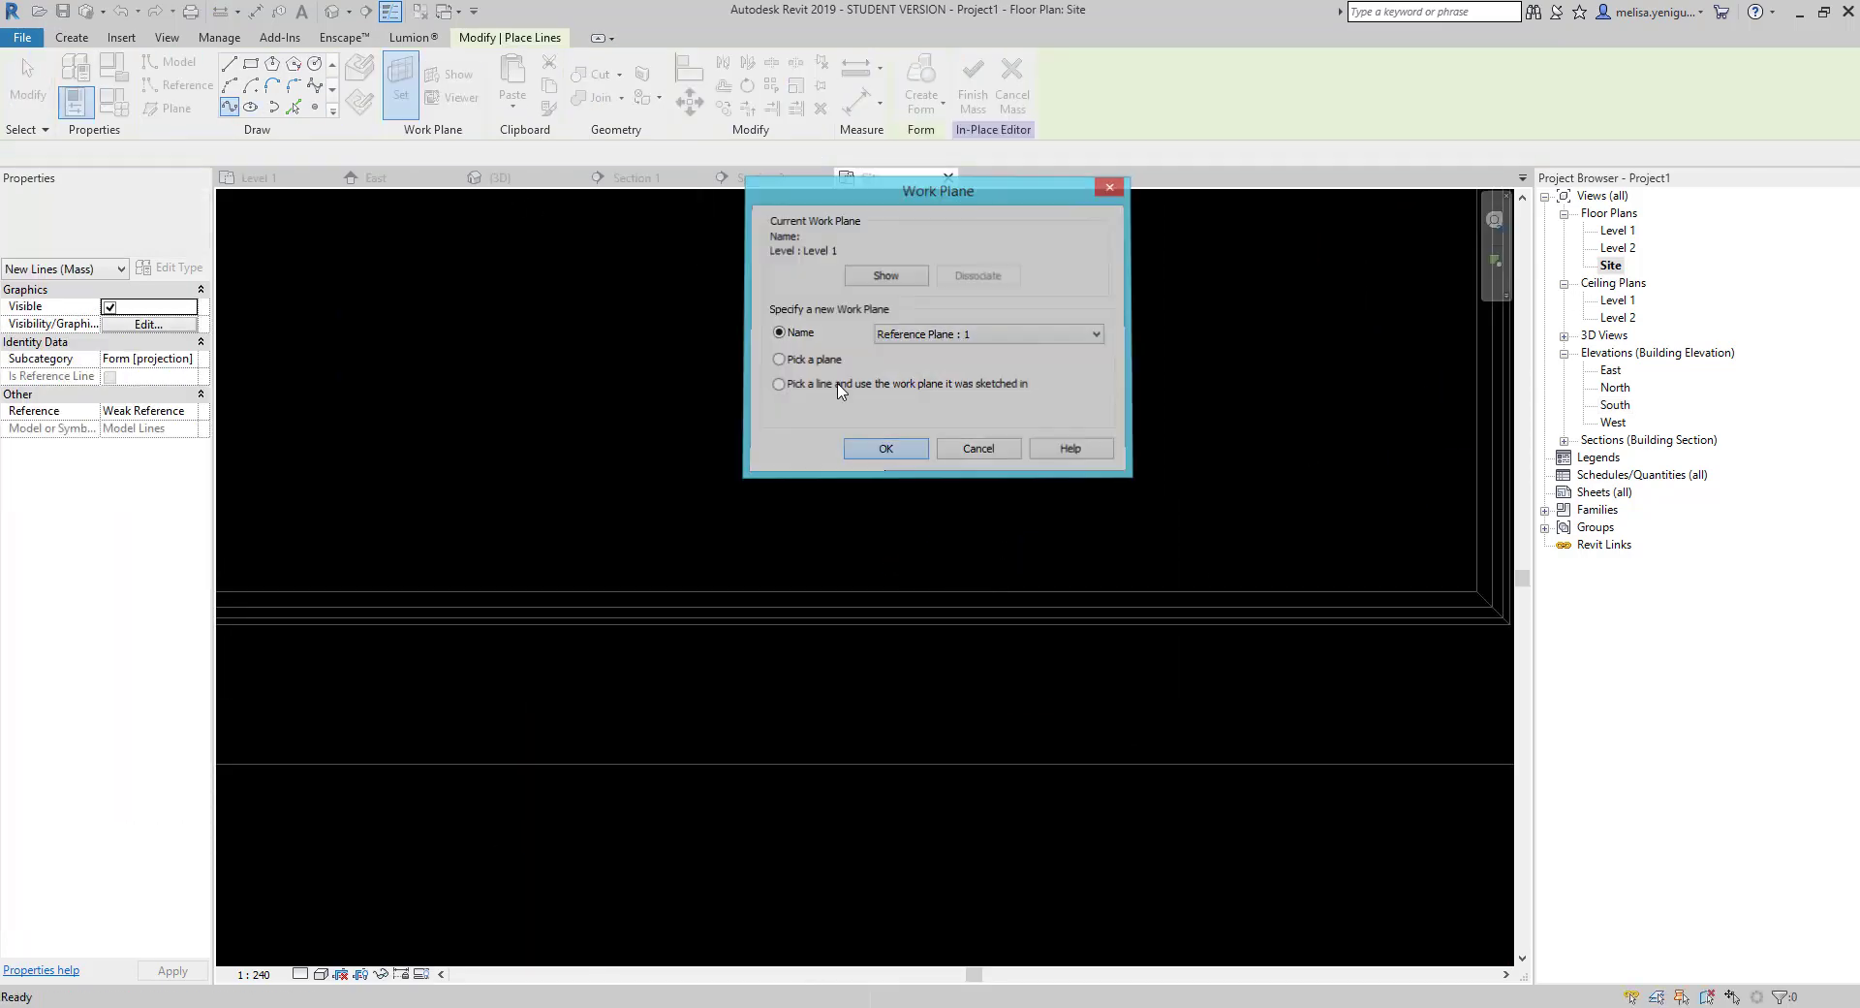
left_click(860, 444)
scroll(1148, 562, "up", 2)
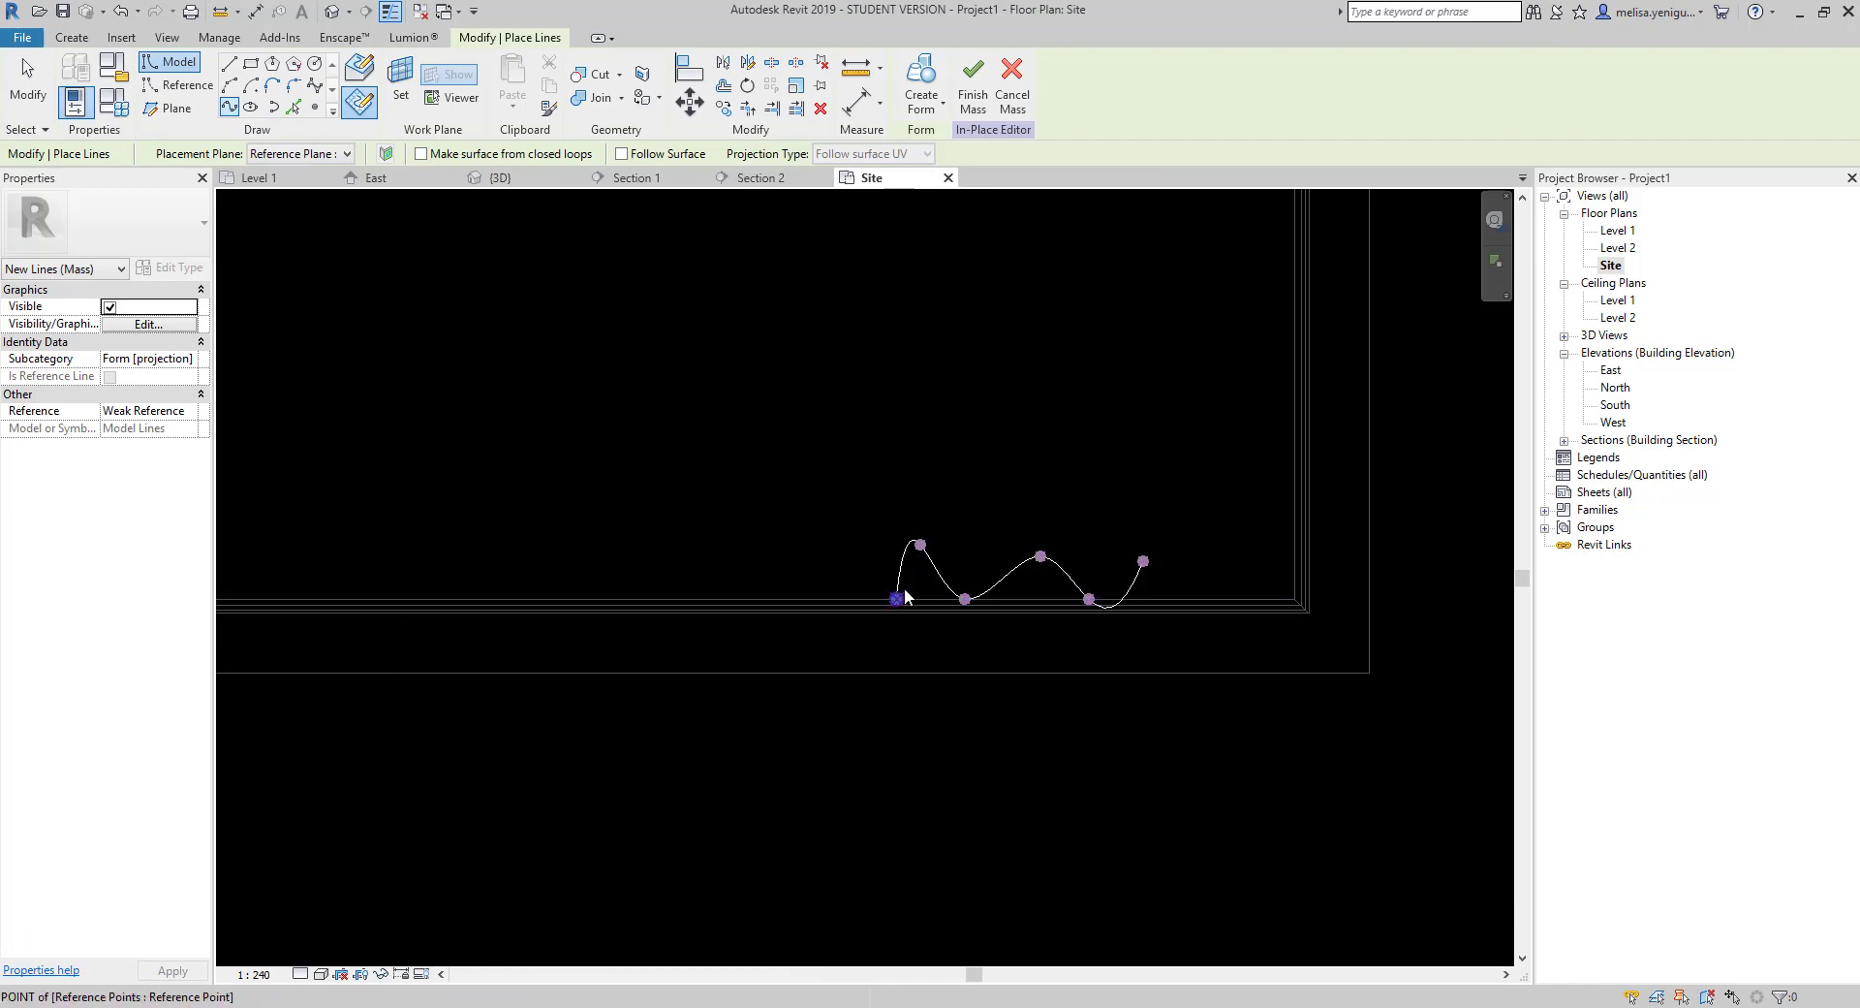
key("Escape")
key("Escape")
Draw a wavy spline along the window wall on the reference plane.
left_click(356, 933)
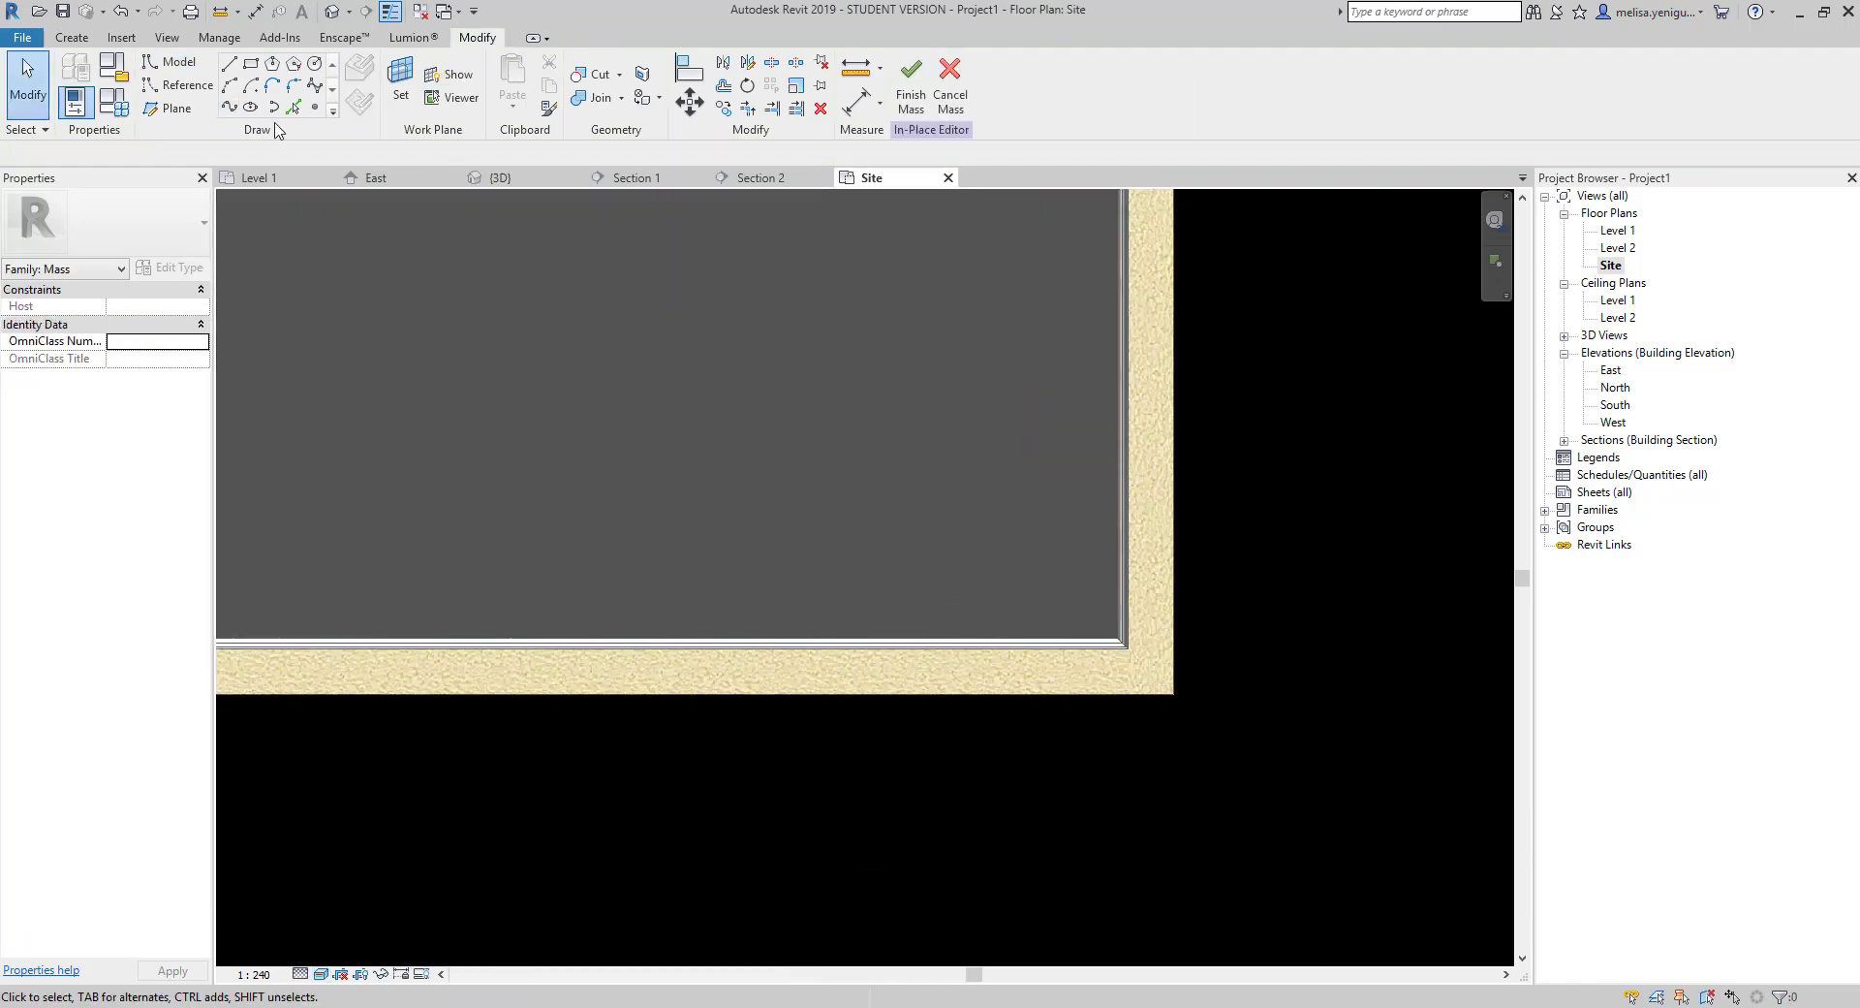
left_click(228, 106)
left_click(1108, 568)
scroll(1160, 633, "up", 1)
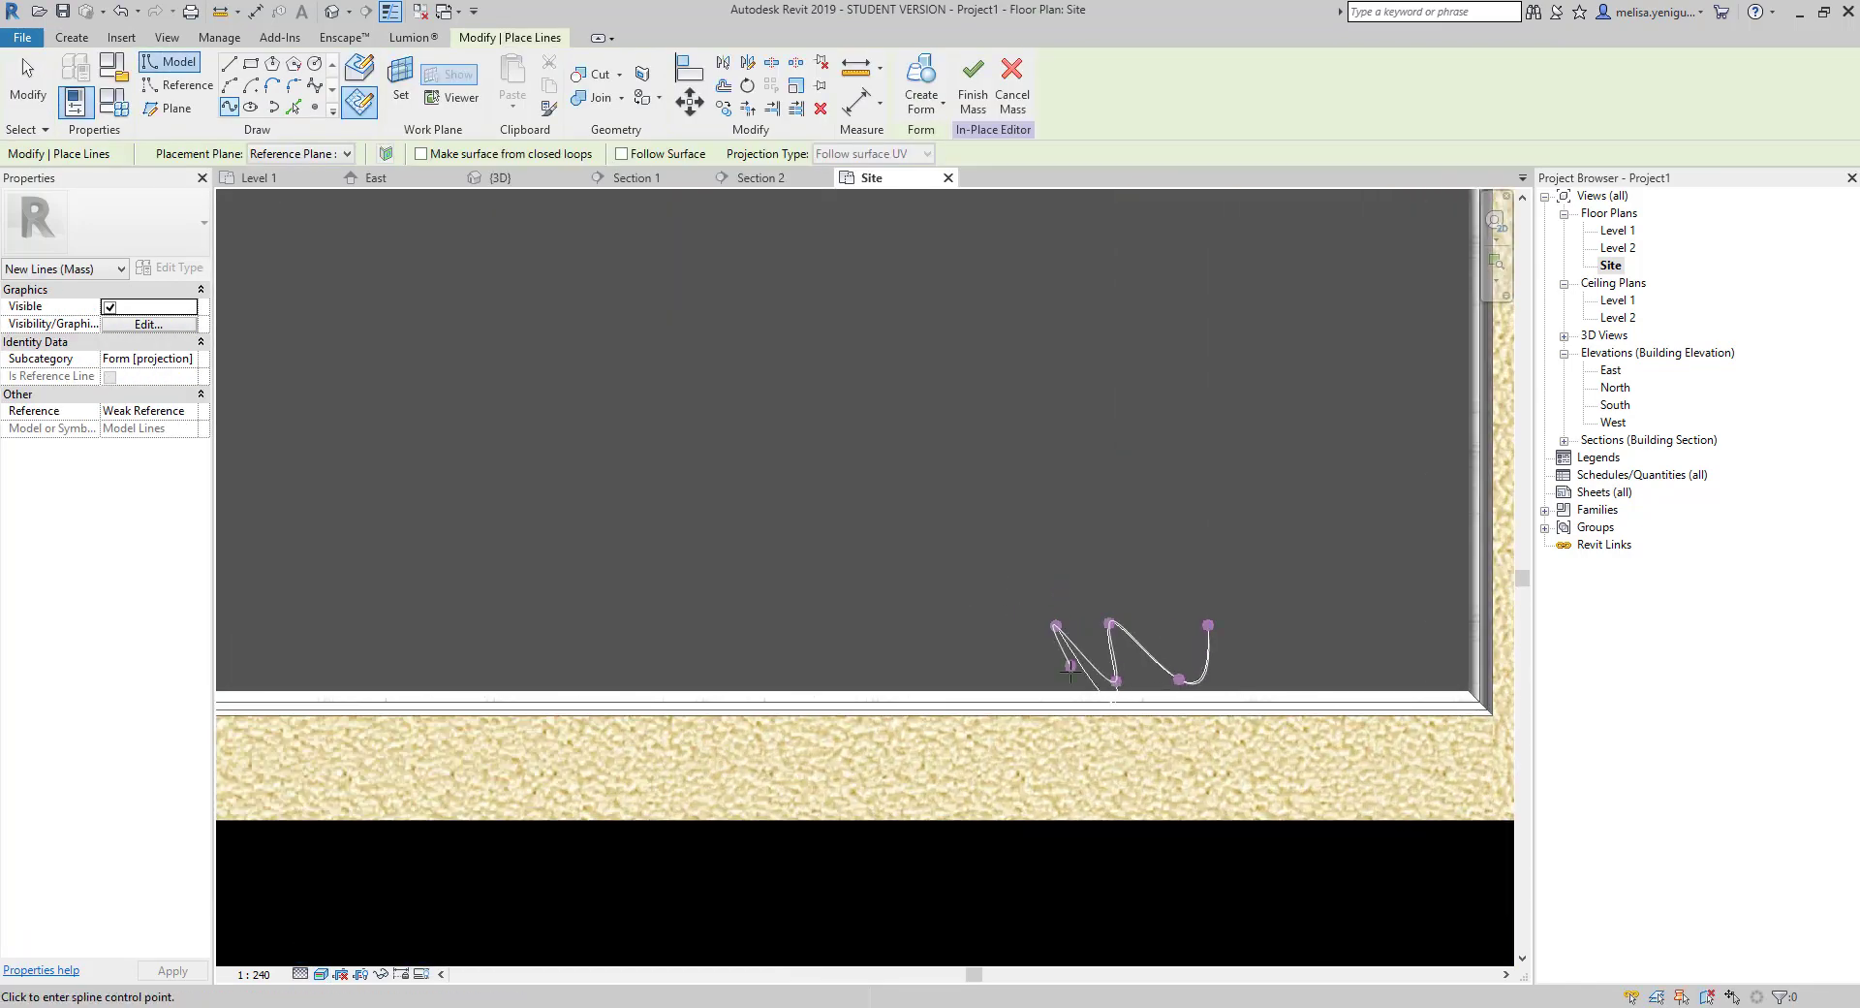
left_click(825, 622)
key("Escape")
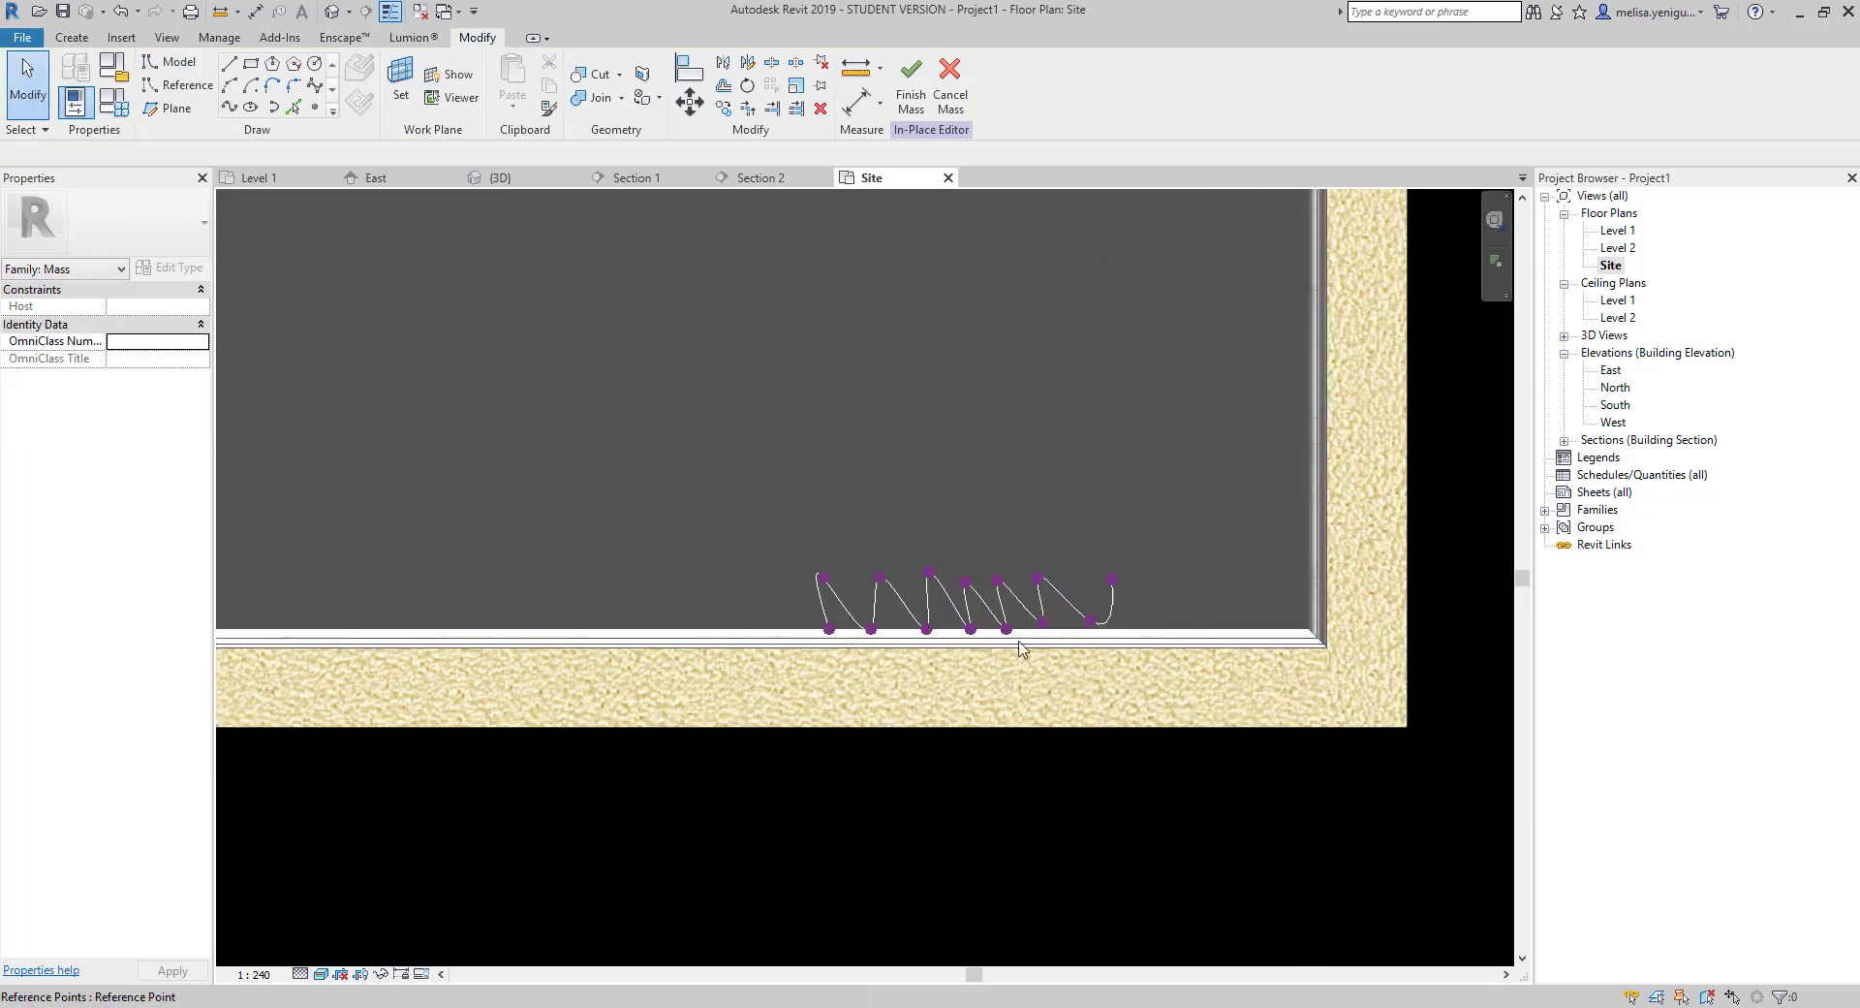
Draw another spline and turn the splines into a solid wave form.
left_click(229, 107)
left_click(859, 444)
scroll(810, 607, "up", 1)
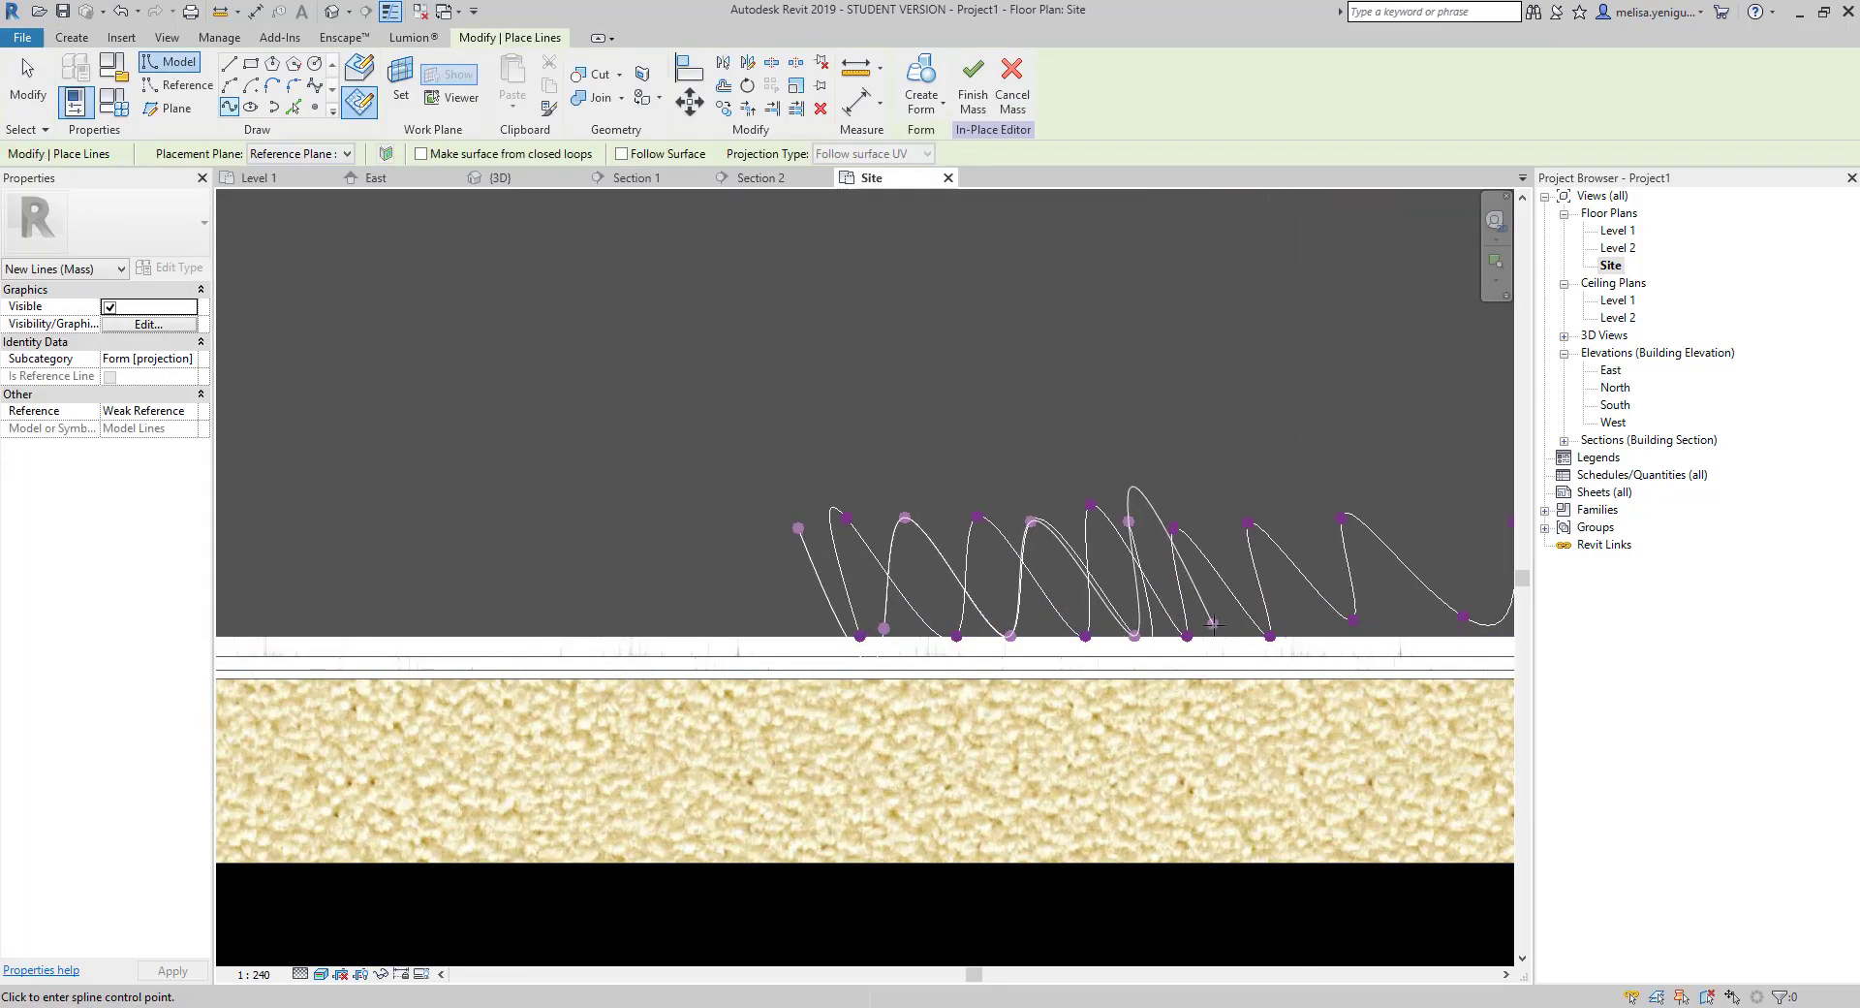
scroll(1391, 621, "down", 2)
key("Escape")
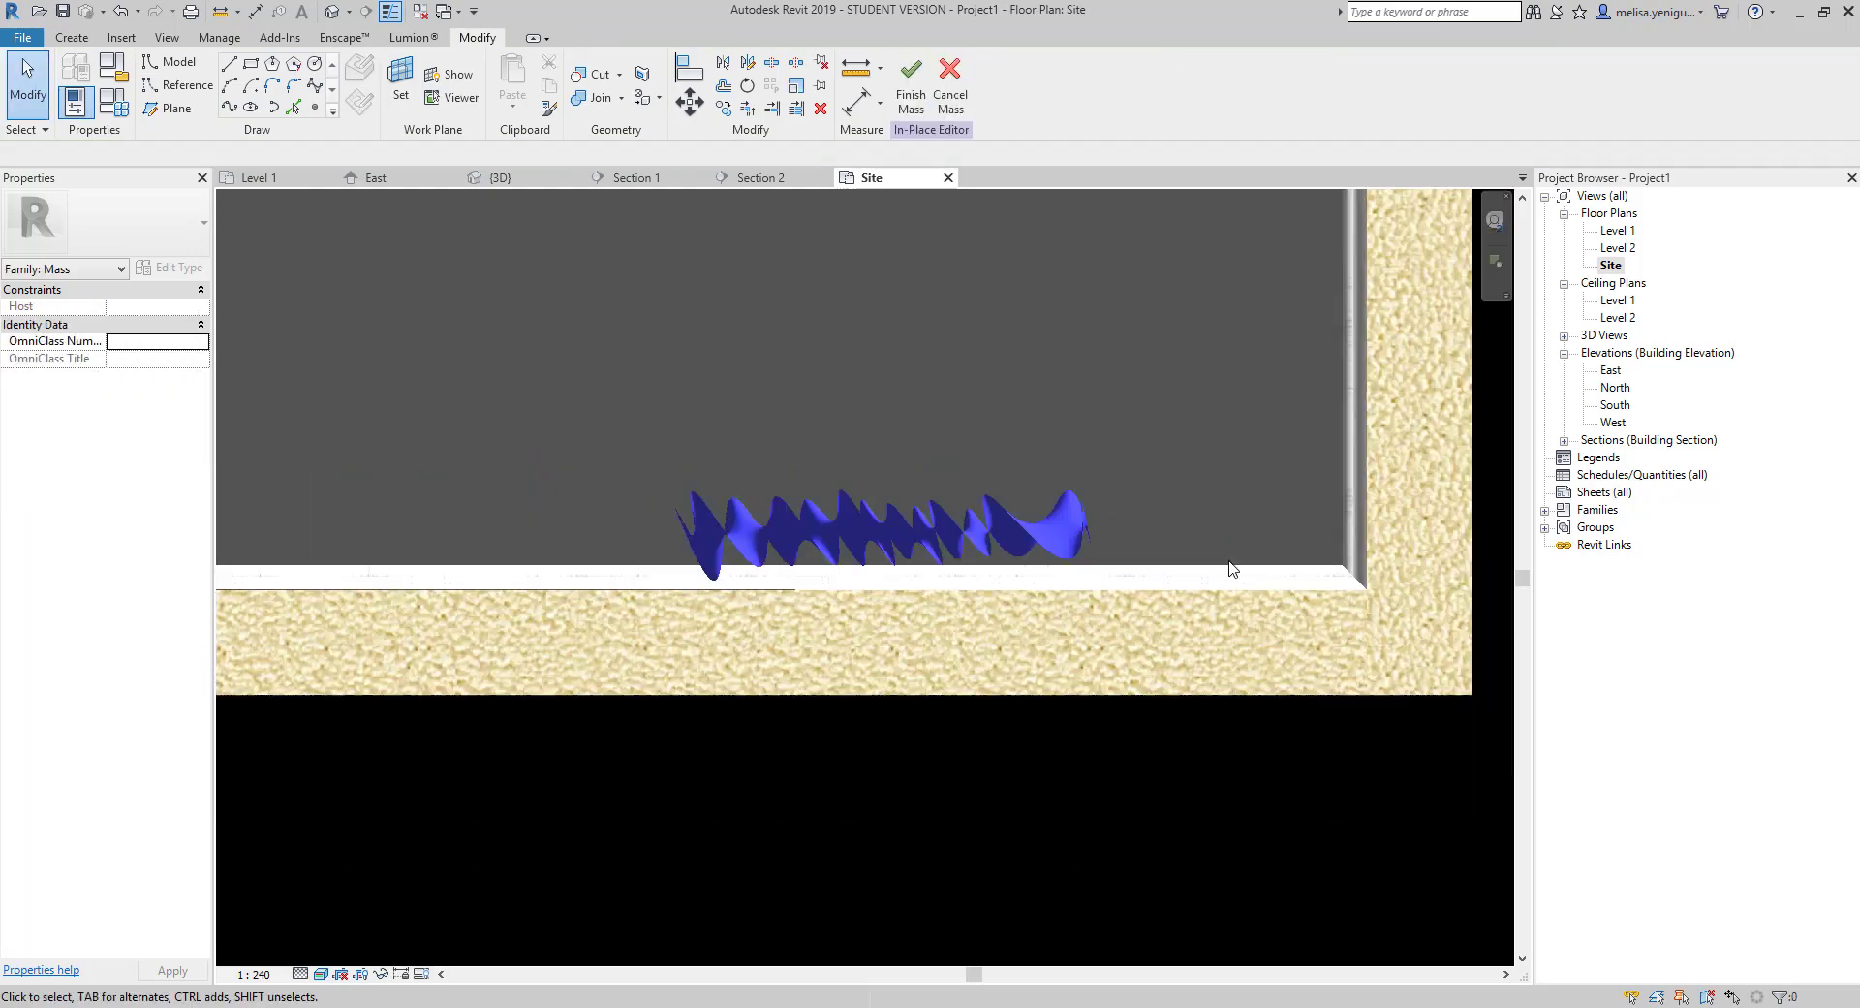
scroll(1149, 544, "down", 2)
key("Escape")
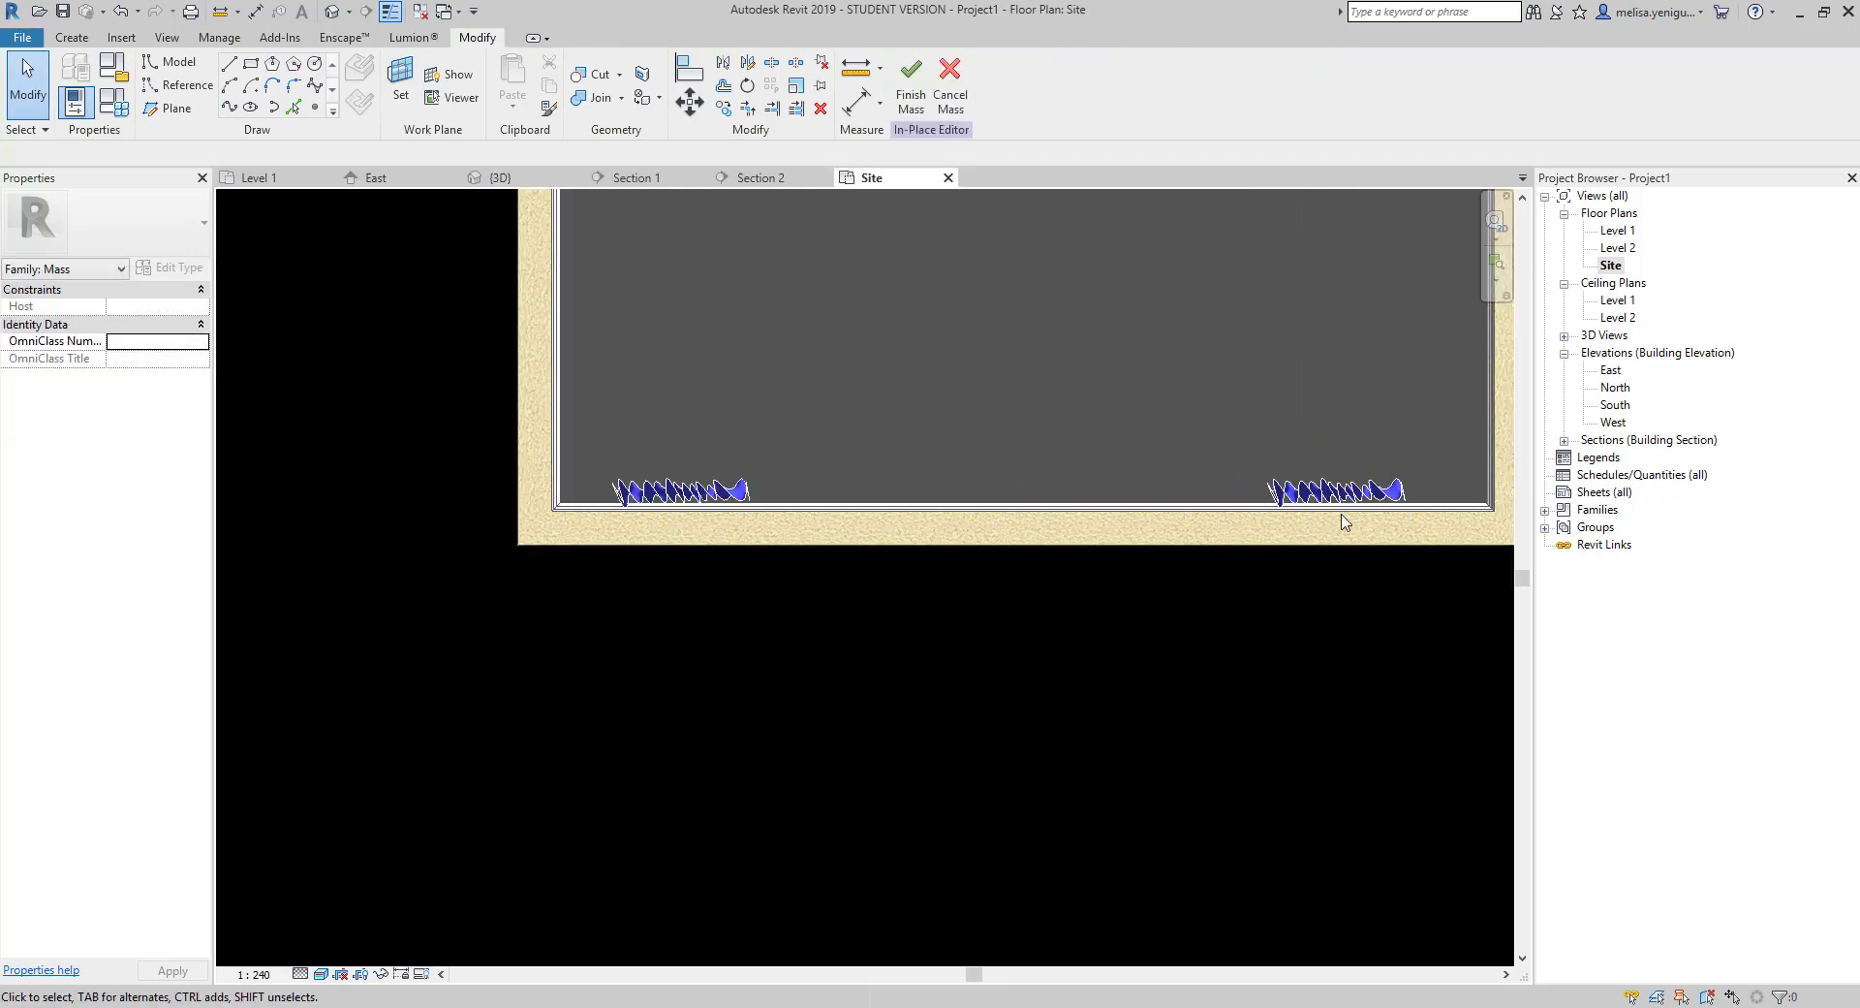
scroll(1257, 506, "up", 2)
Draw splines on Reference Plane 2 for the next curtain and create its form.
left_click(1257, 507)
scroll(1256, 507, "down", 2)
left_click(315, 85)
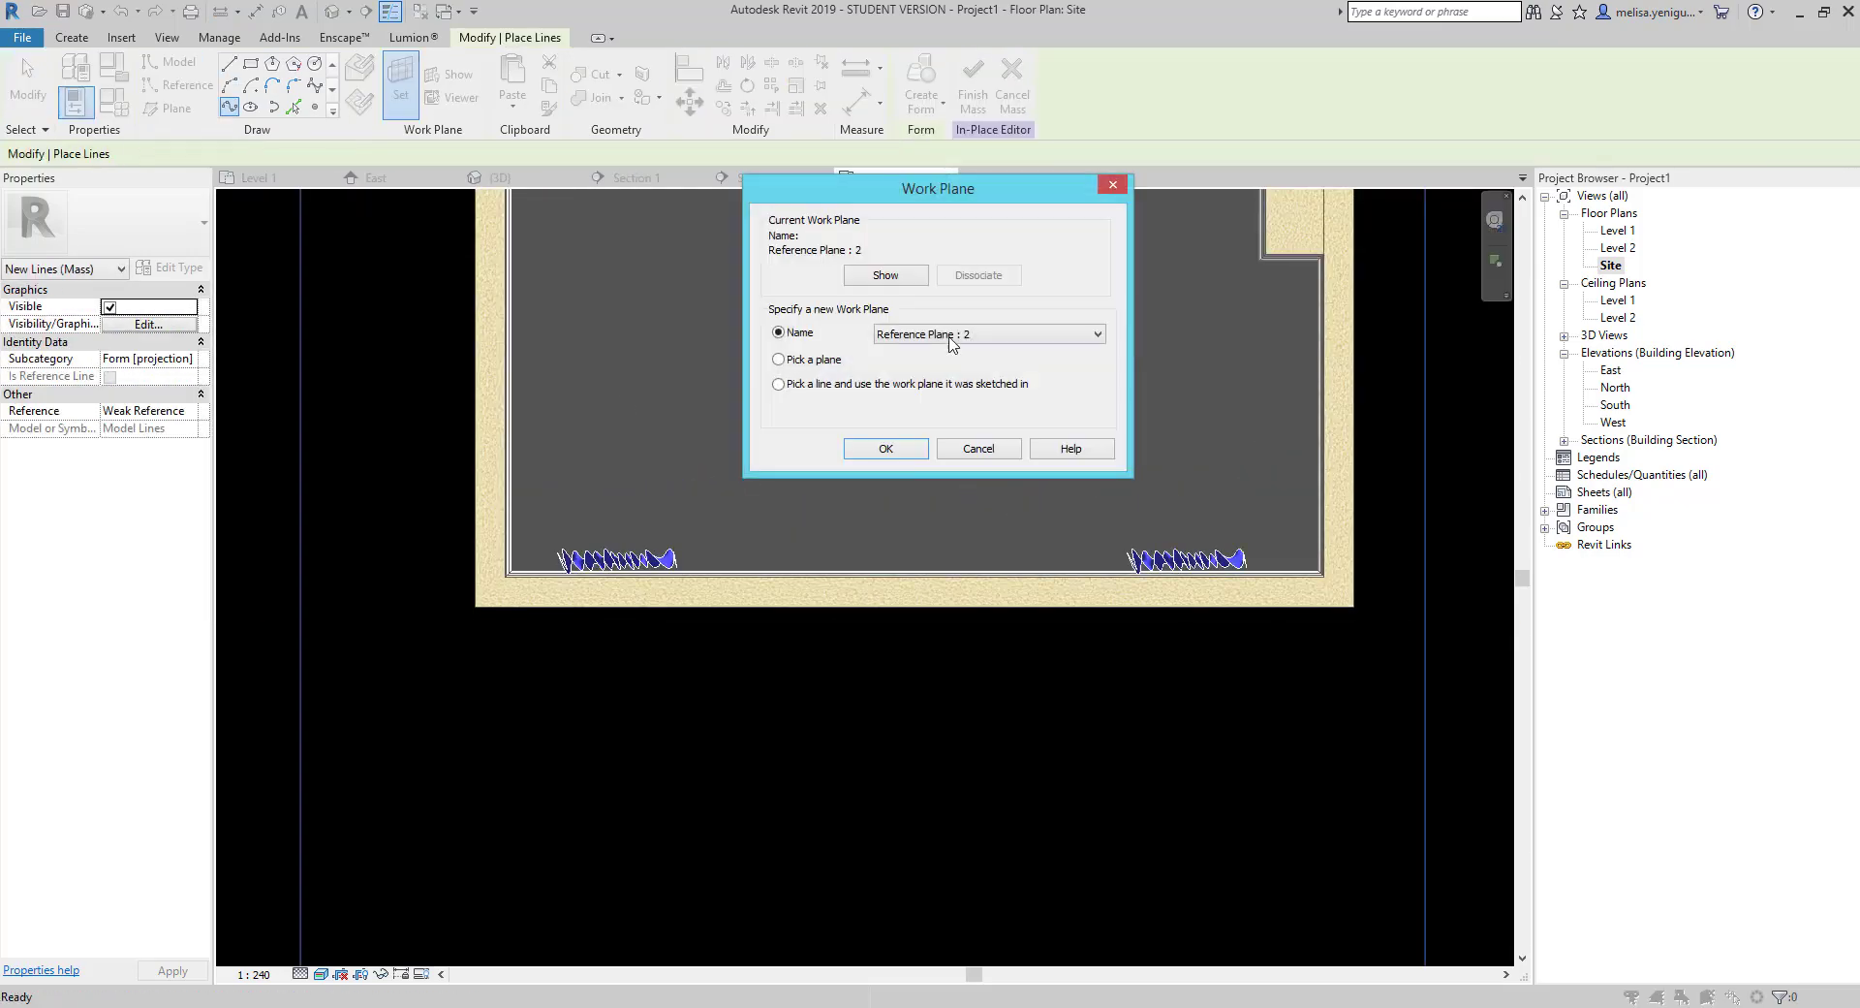
key("Return")
scroll(1118, 550, "up", 2)
left_click(1118, 549)
scroll(1119, 549, "up", 2)
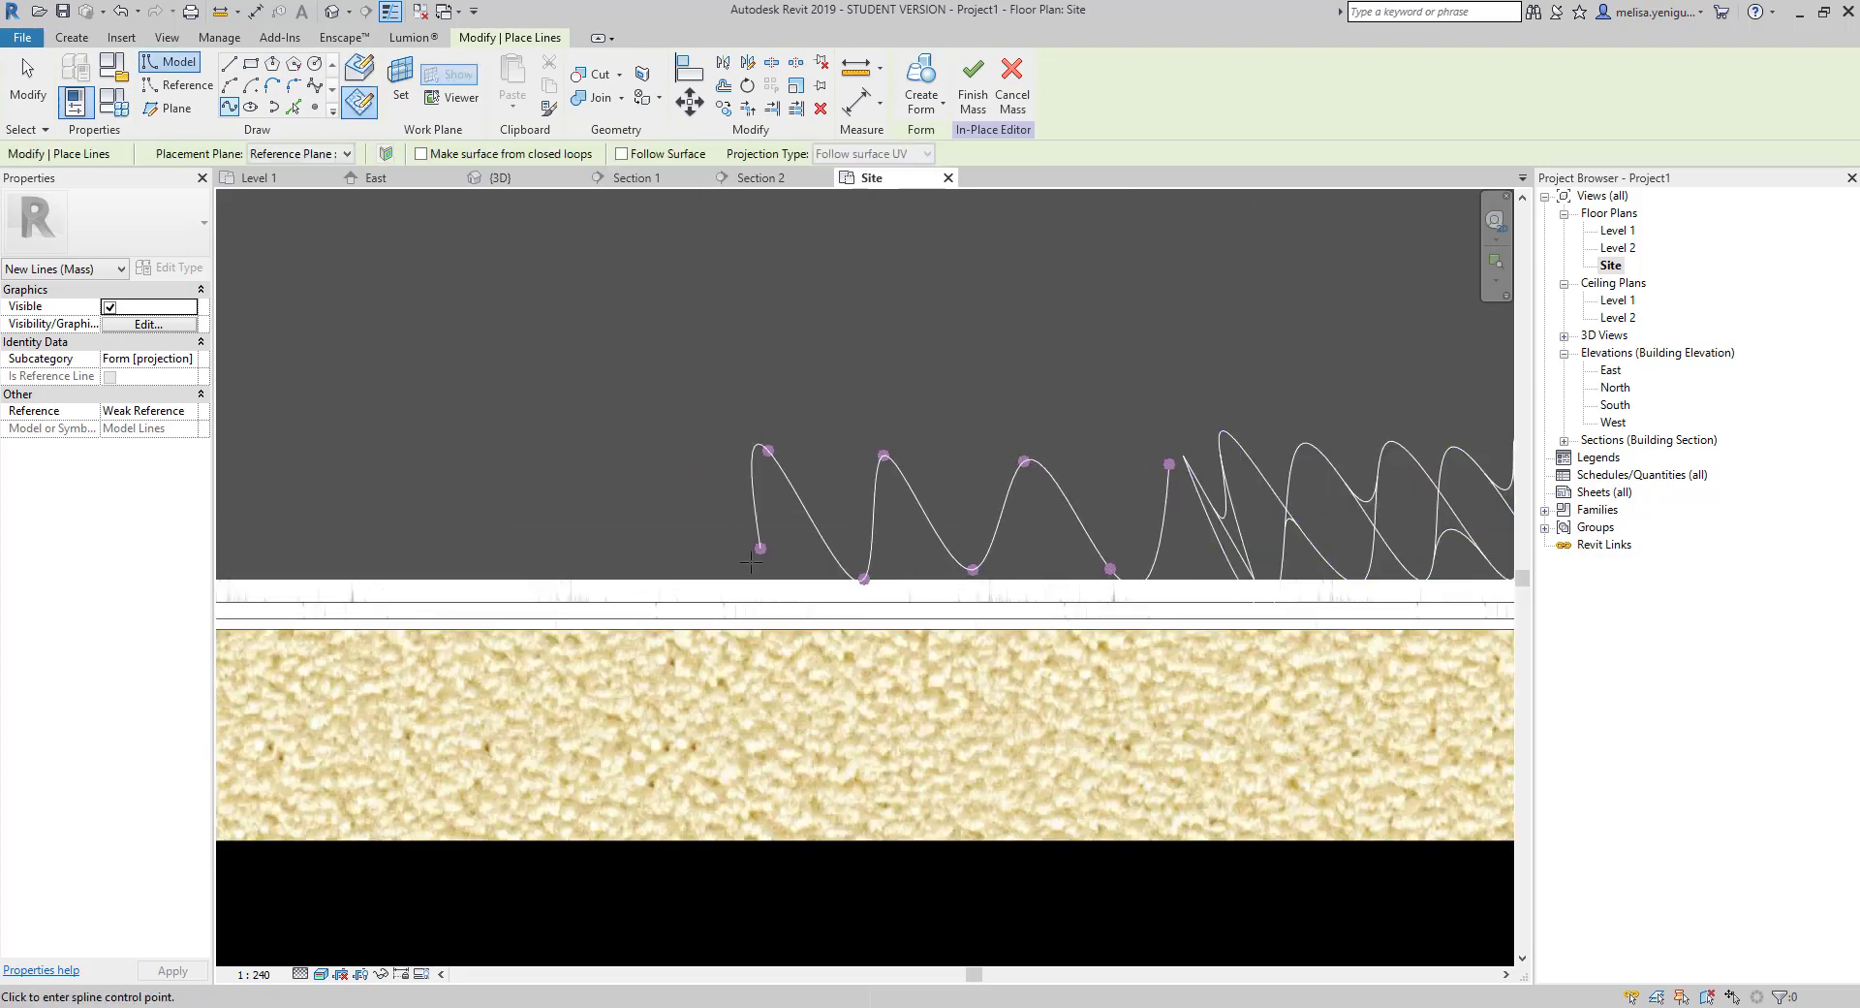
scroll(751, 562, "down", 2)
middle_click_drag(514, 482, 777, 460)
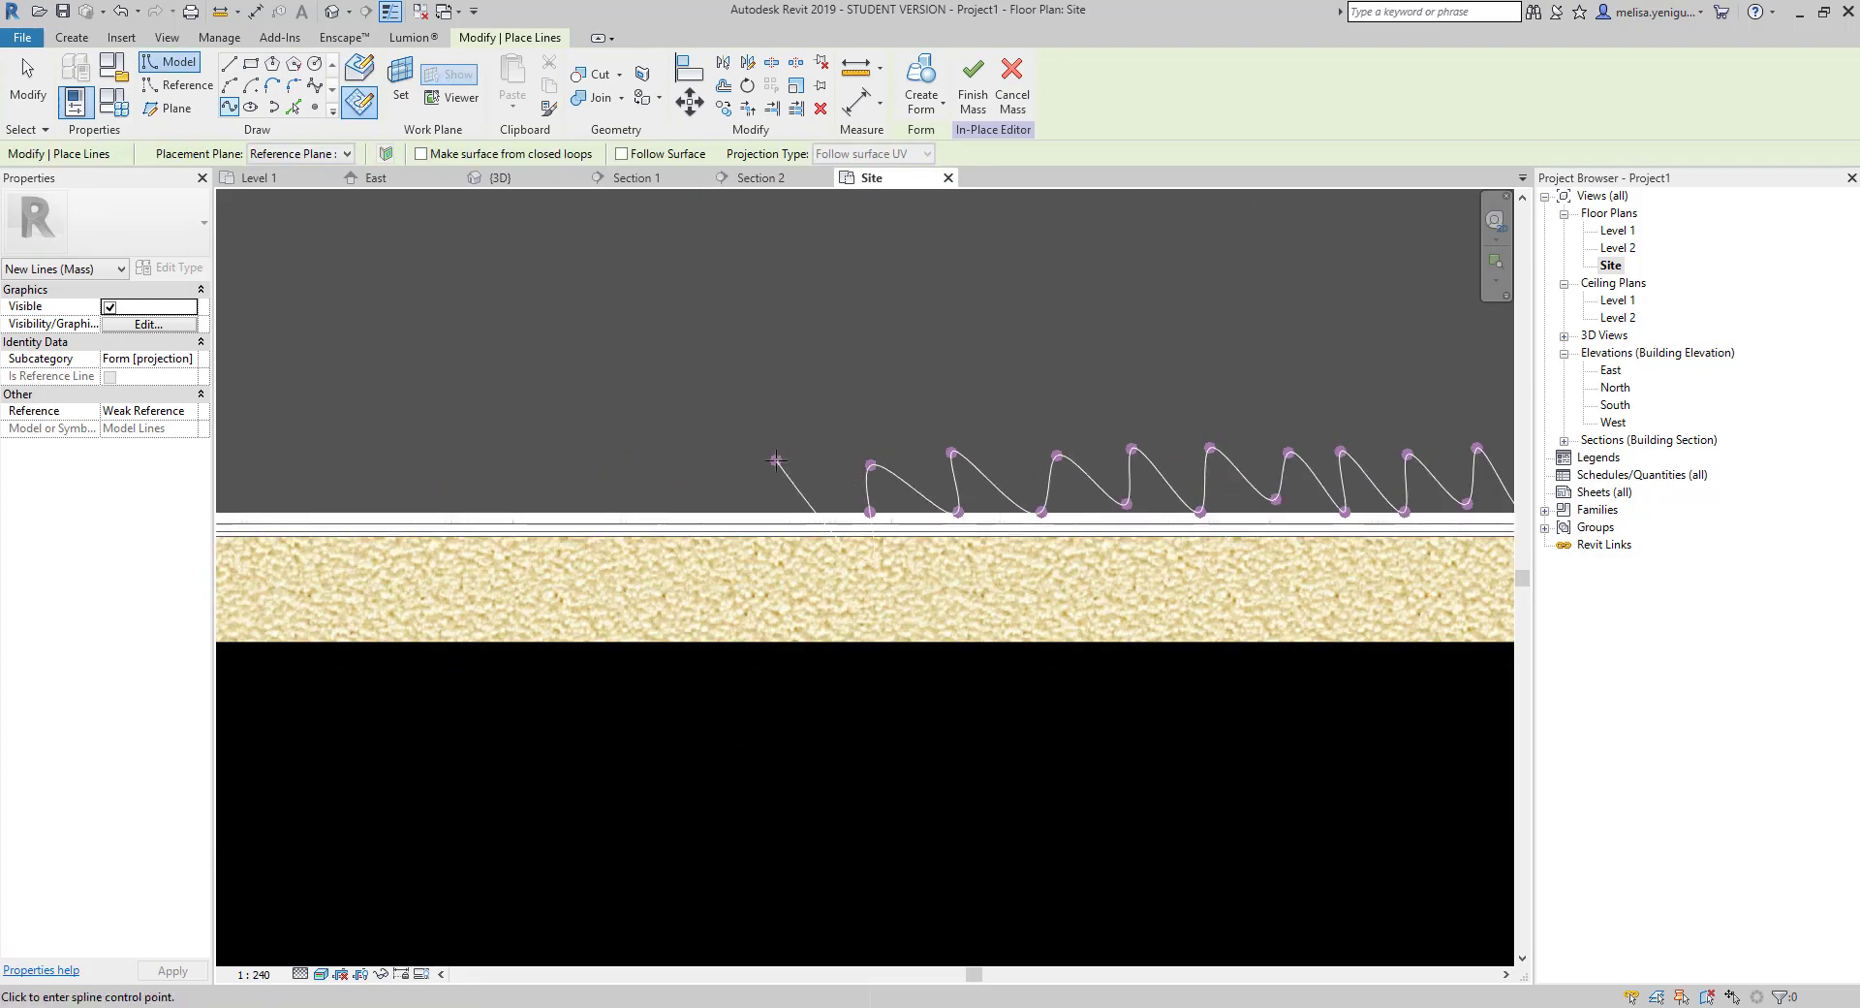
key("Escape")
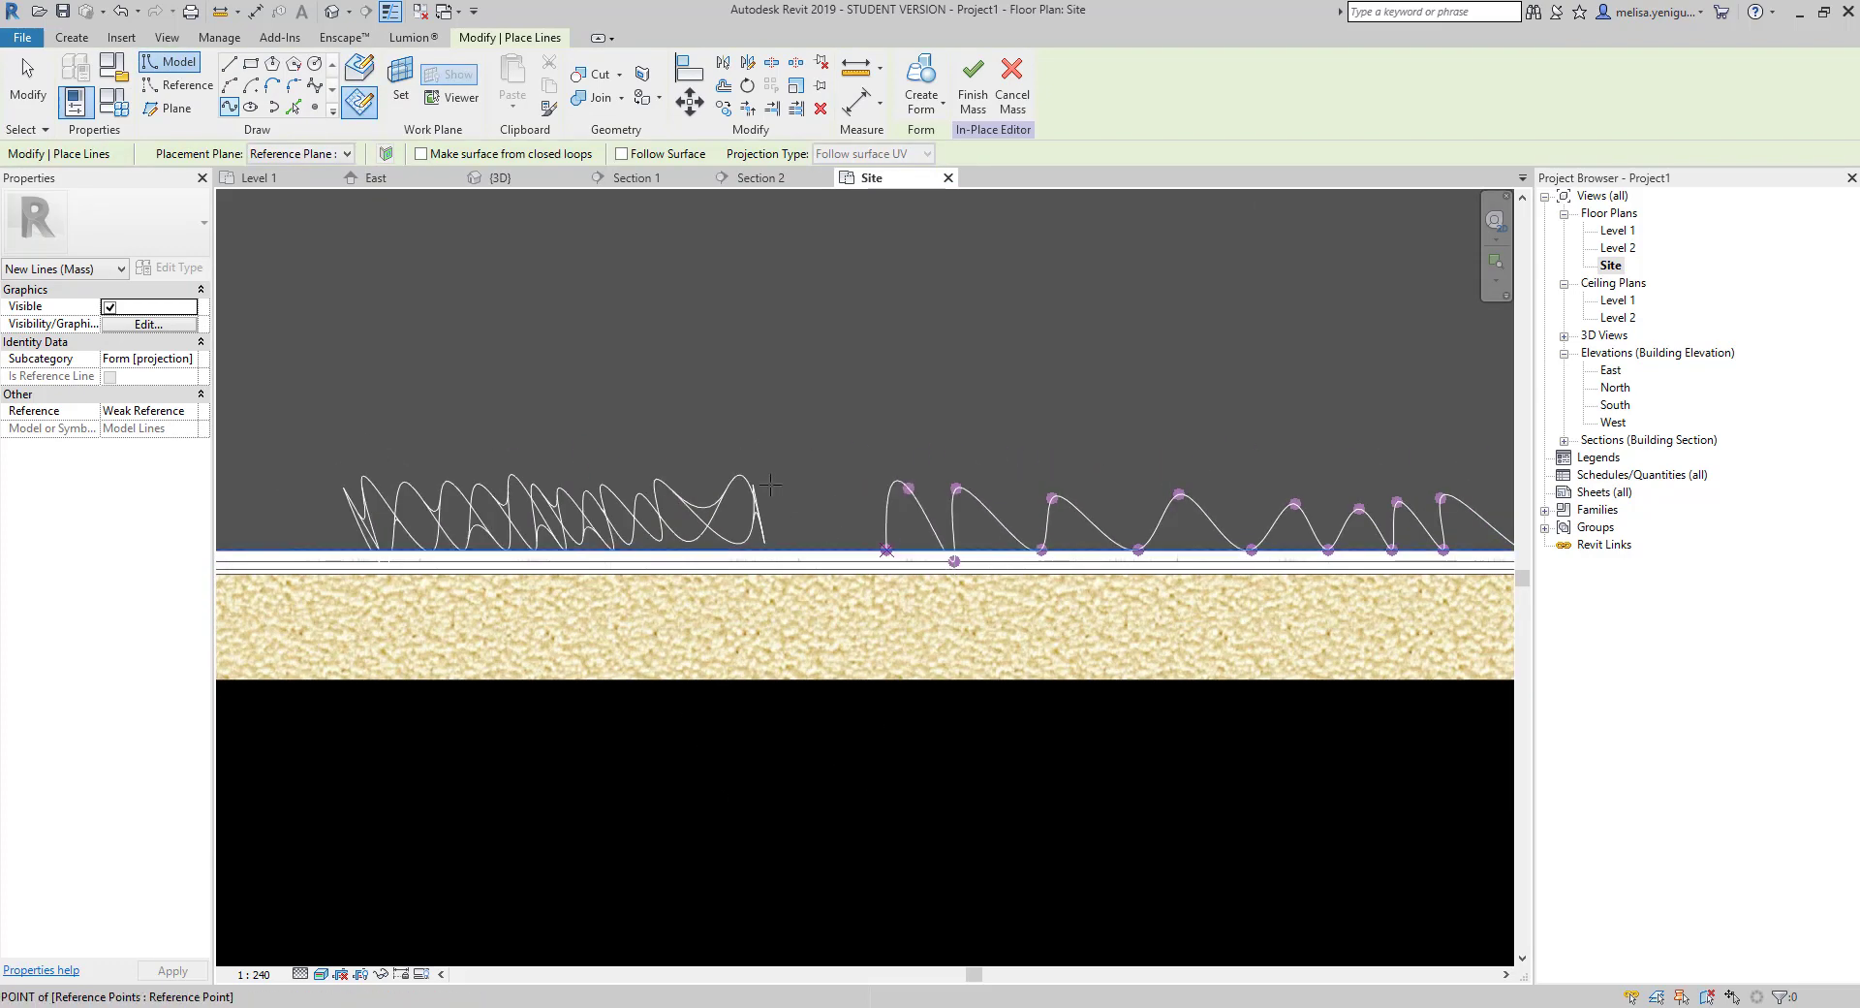
left_click(401, 87)
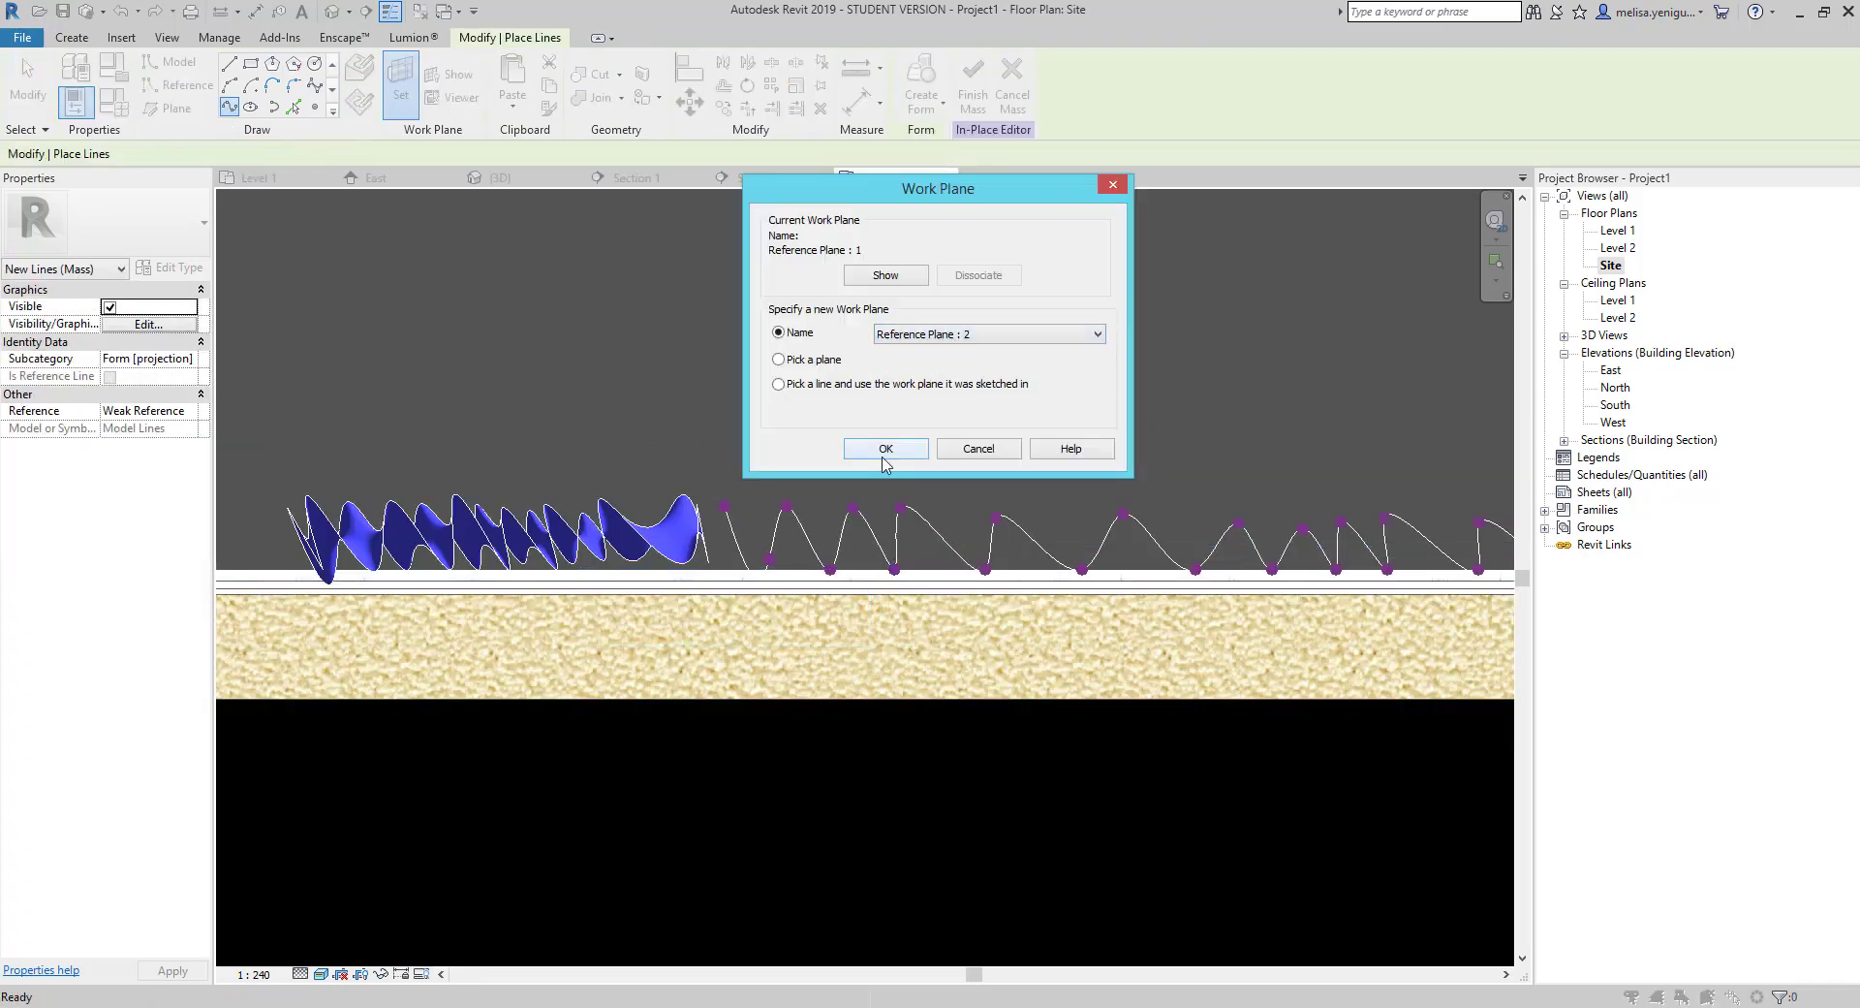
left_click(883, 451)
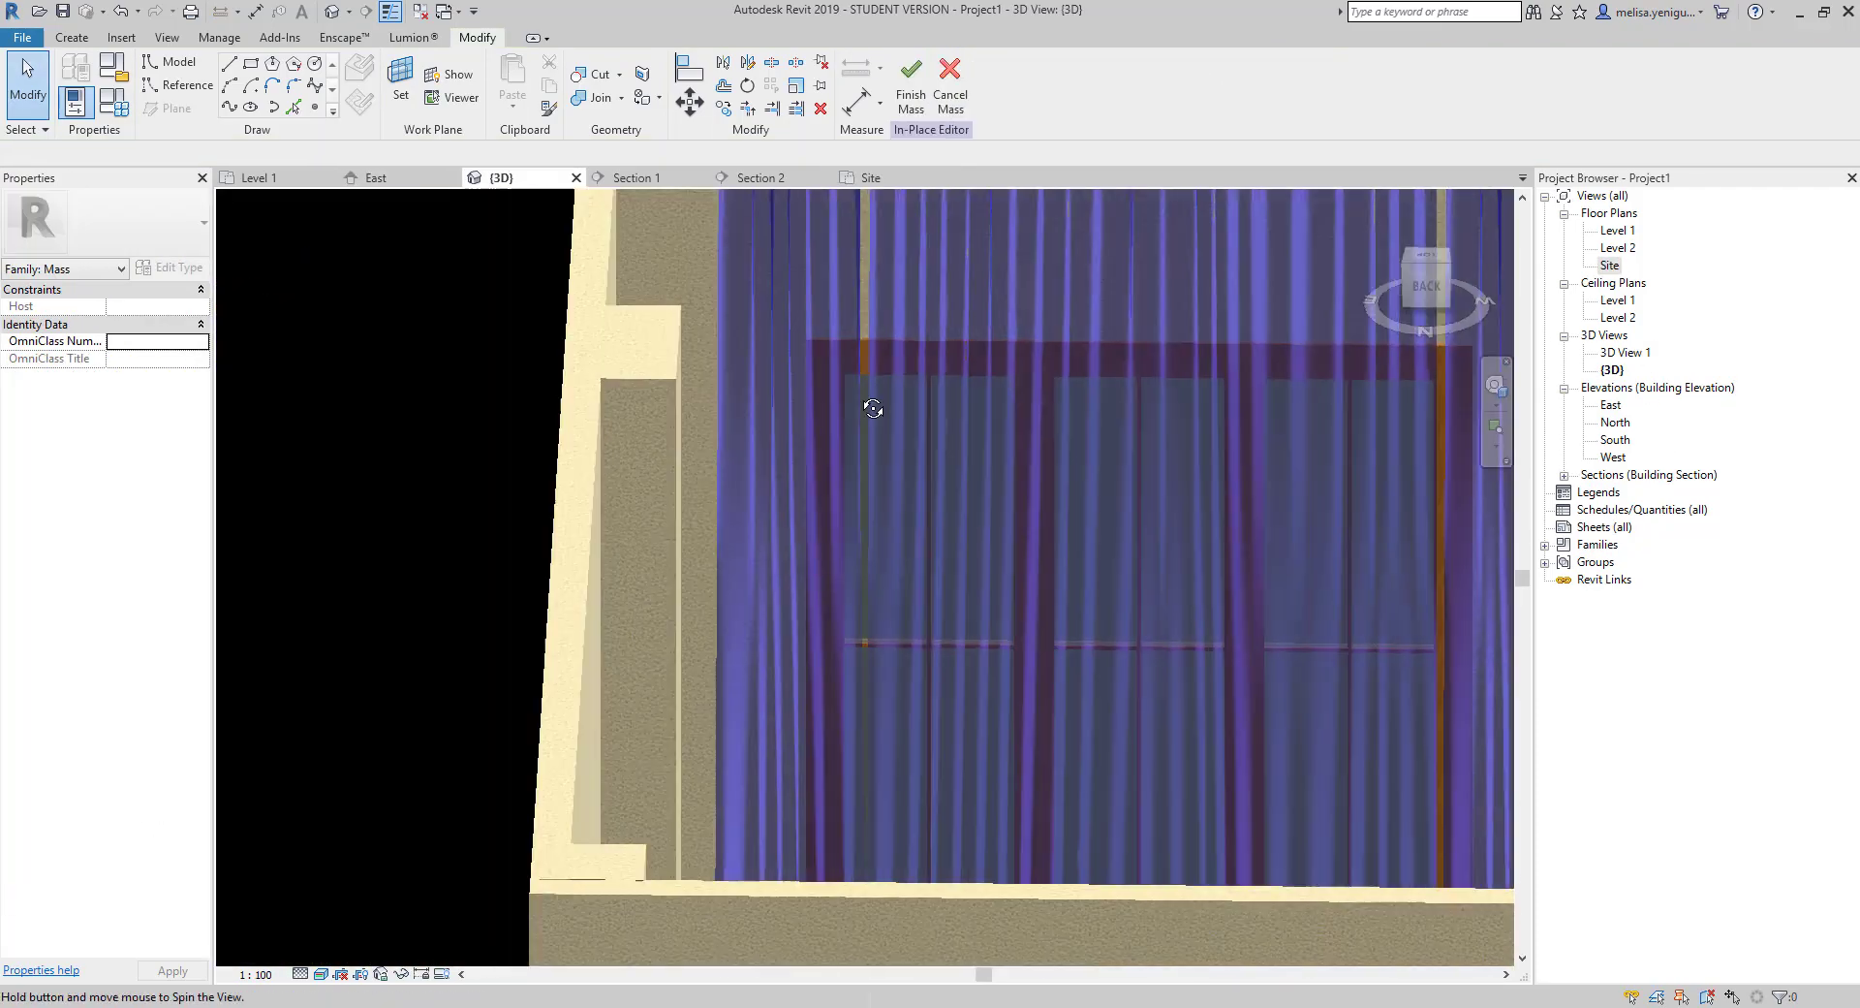
Orbit the 3D view to inspect the finished wavy curtains over the window.
middle_click_drag(874, 408, 799, 614, "shift")
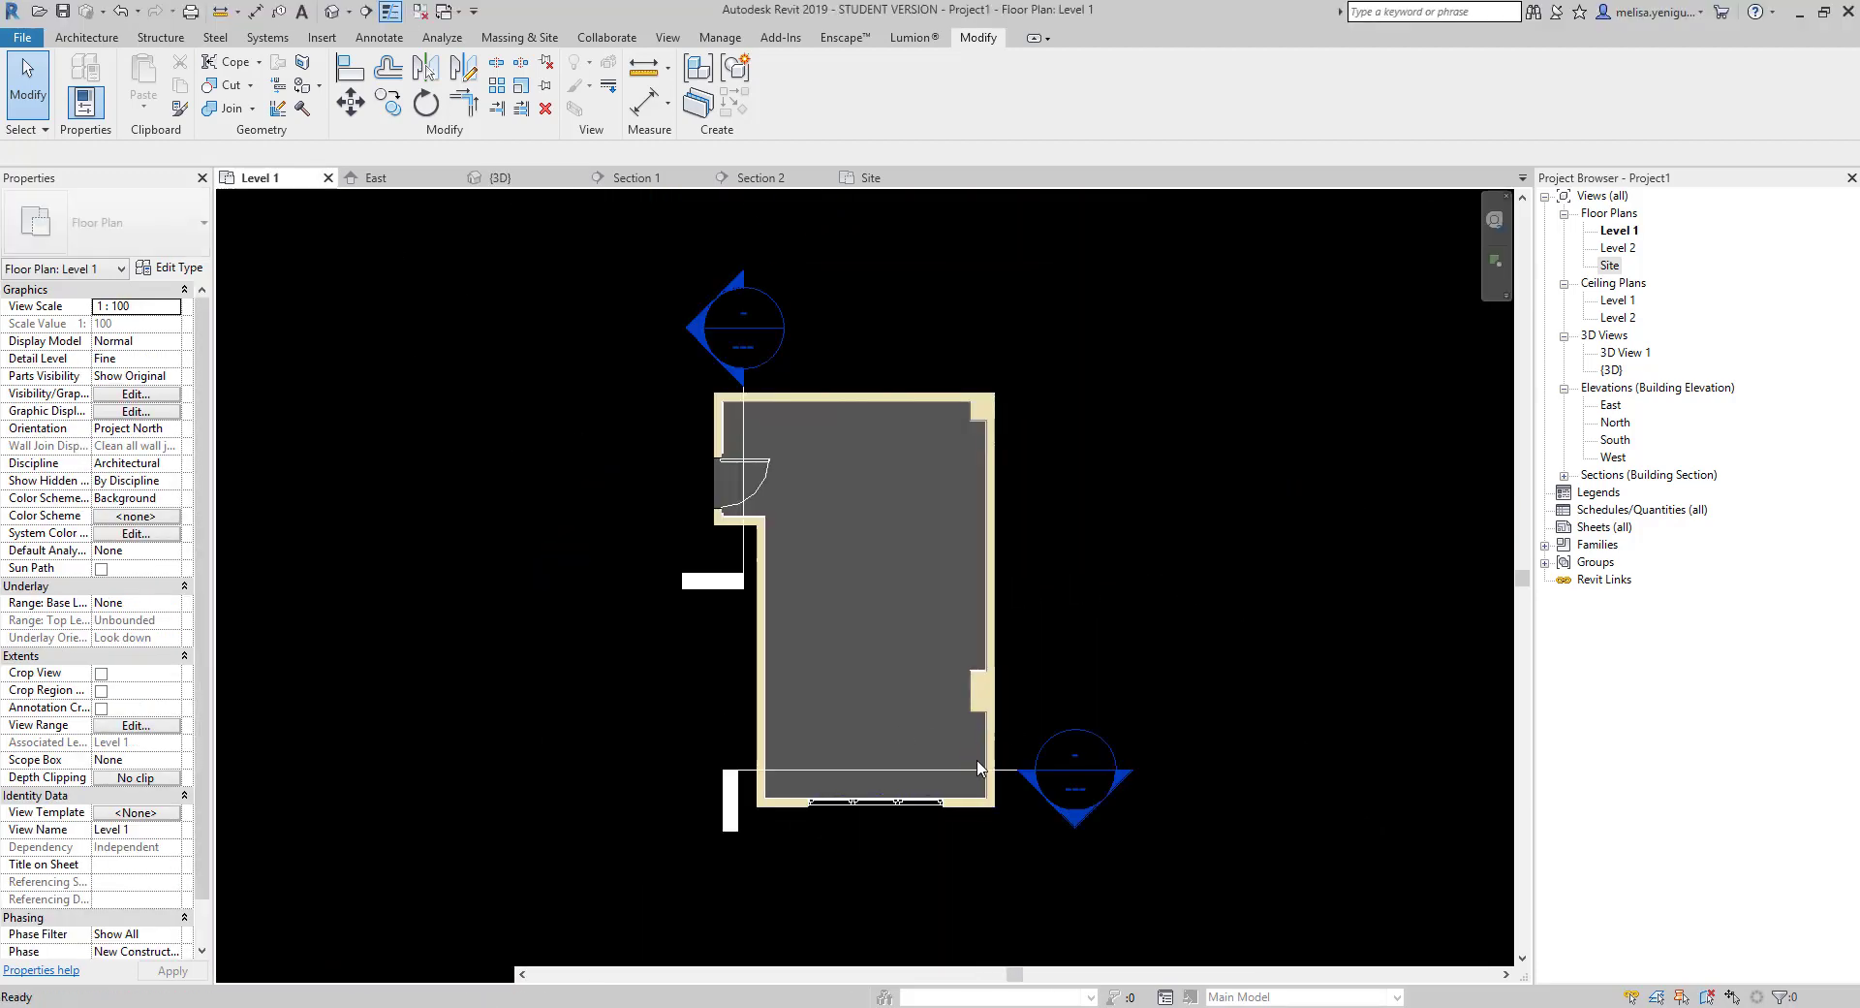
Place the radyatör radiator on the right wall and check it in 3D.
key("c")
key("m")
scroll(949, 771, "up", 5)
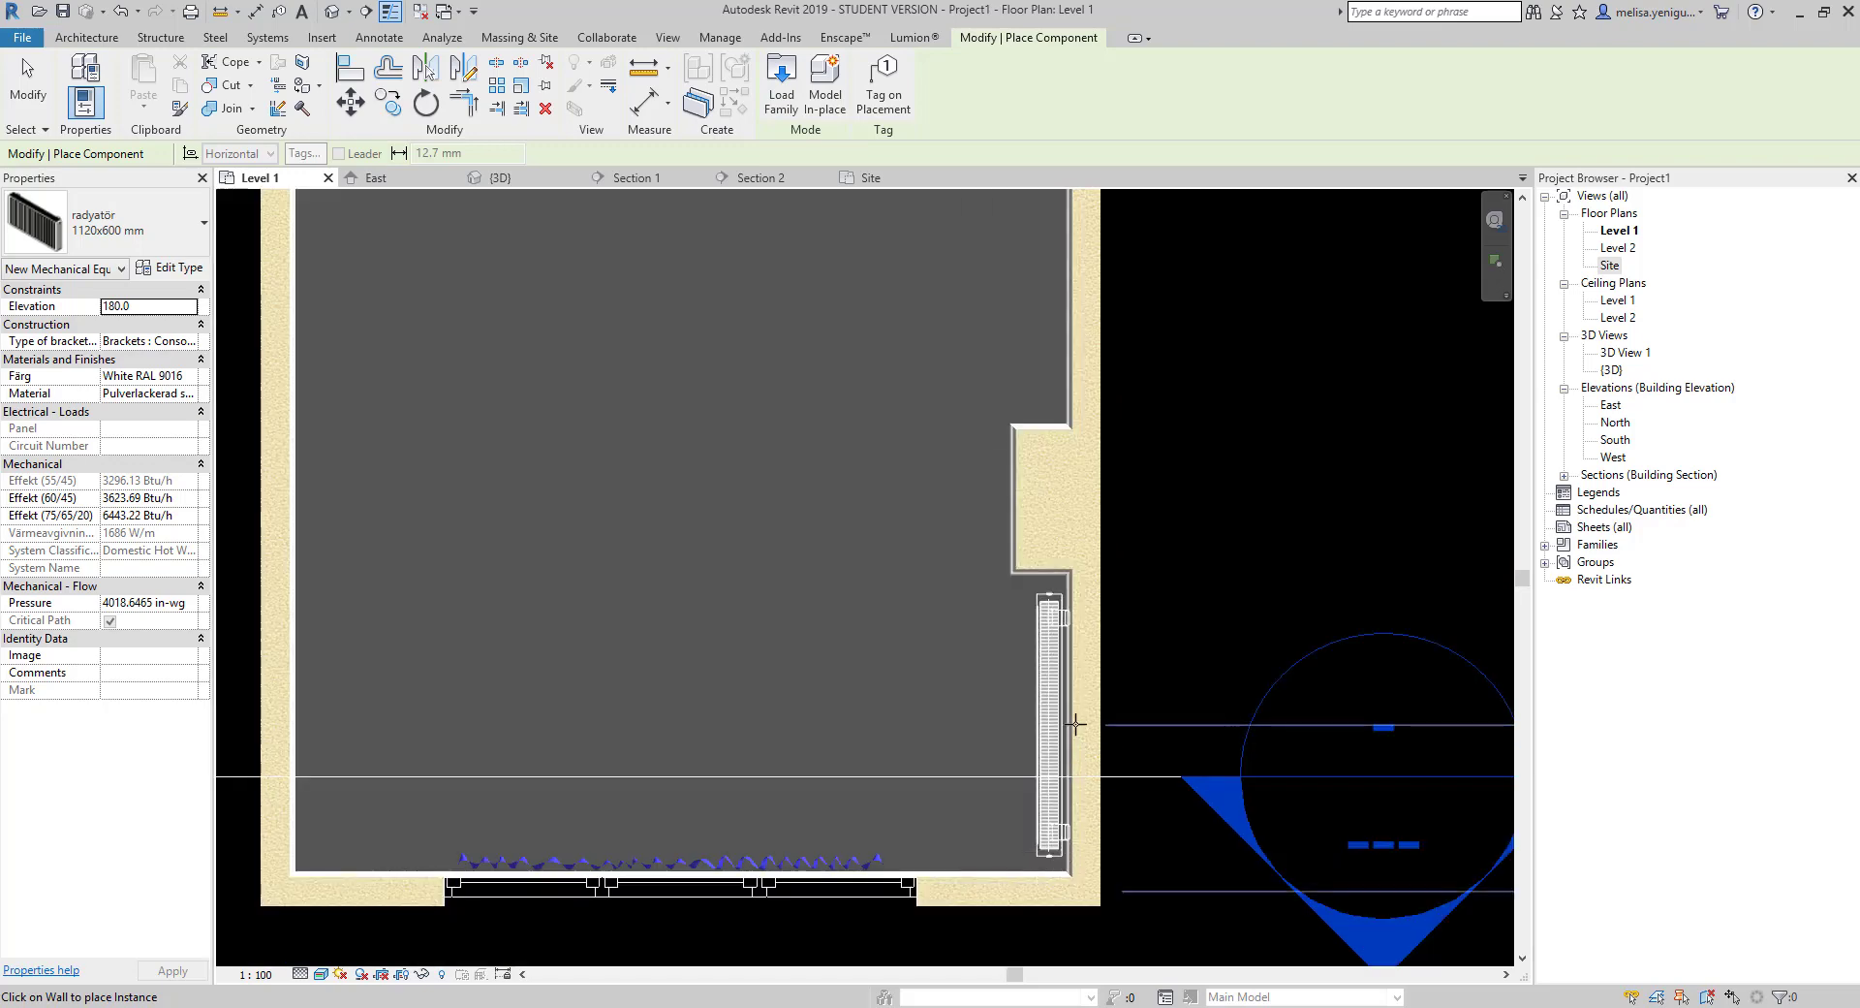
key("Escape")
key("Escape")
scroll(1098, 601, "down", 5)
left_click(500, 178)
middle_click_drag(948, 665, 1060, 328, "shift")
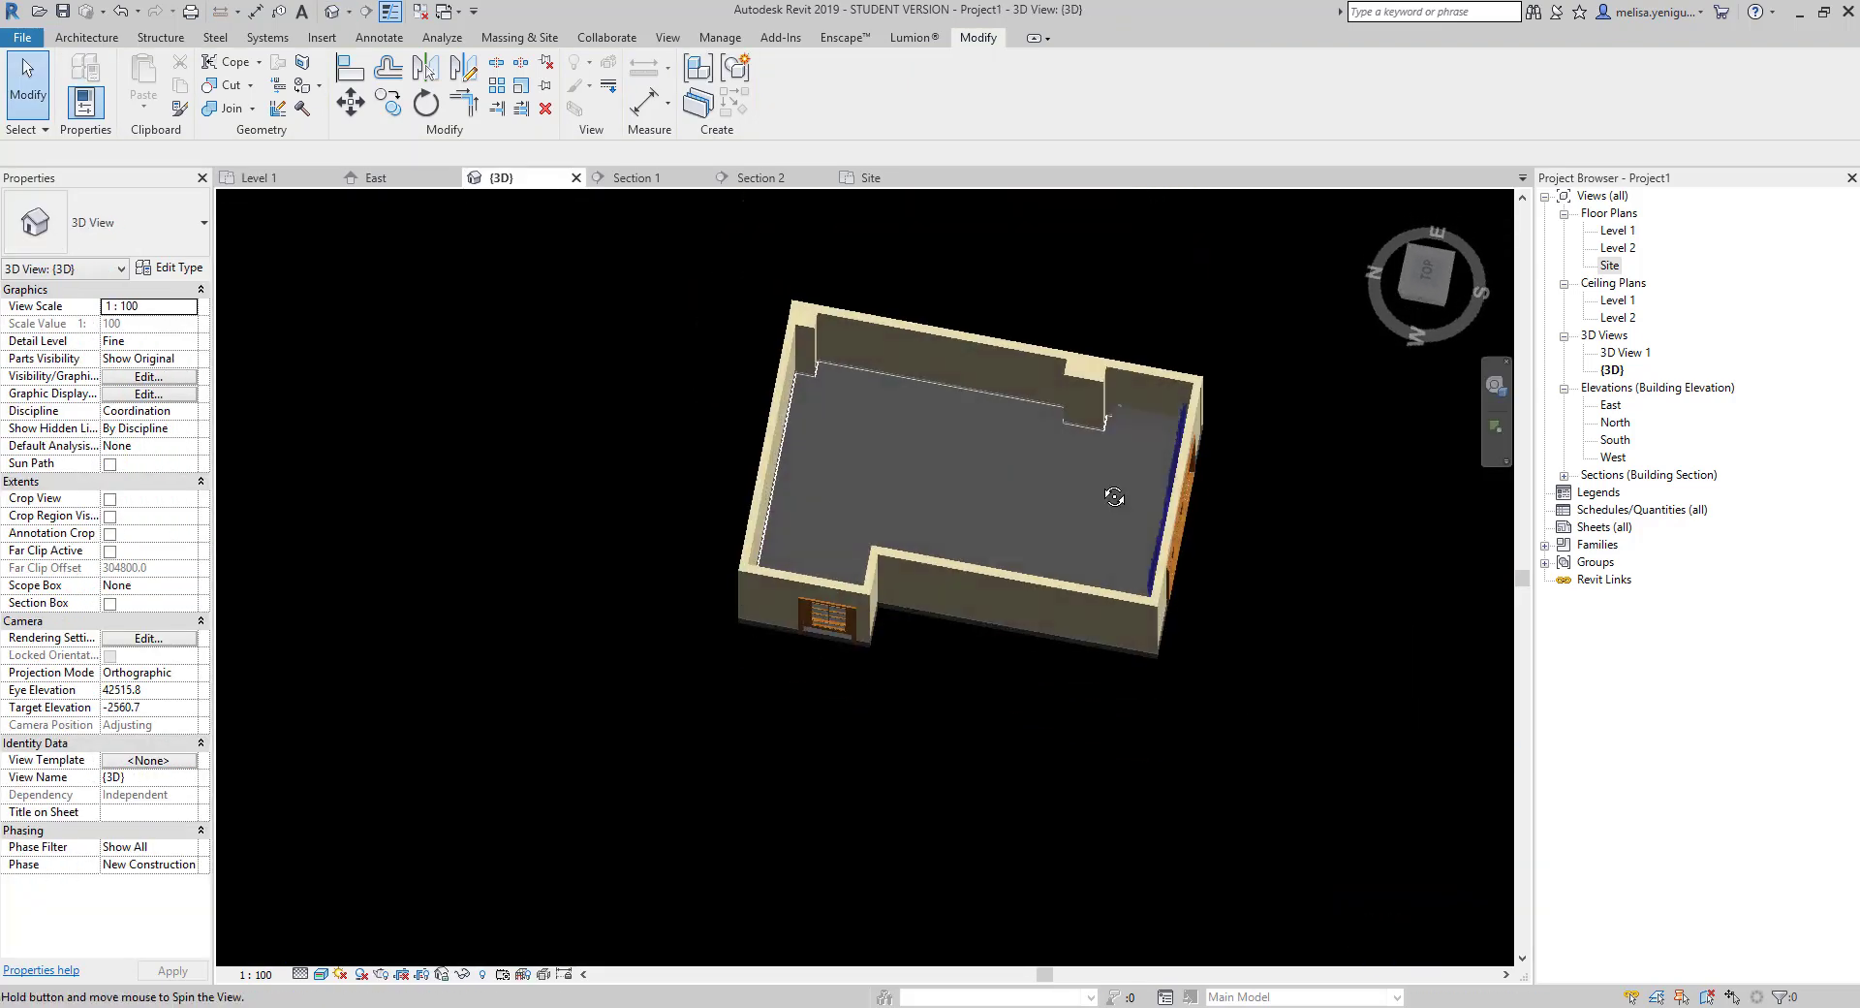
scroll(1060, 327, "up", 5)
scroll(1188, 692, "down", 5)
left_click(259, 177)
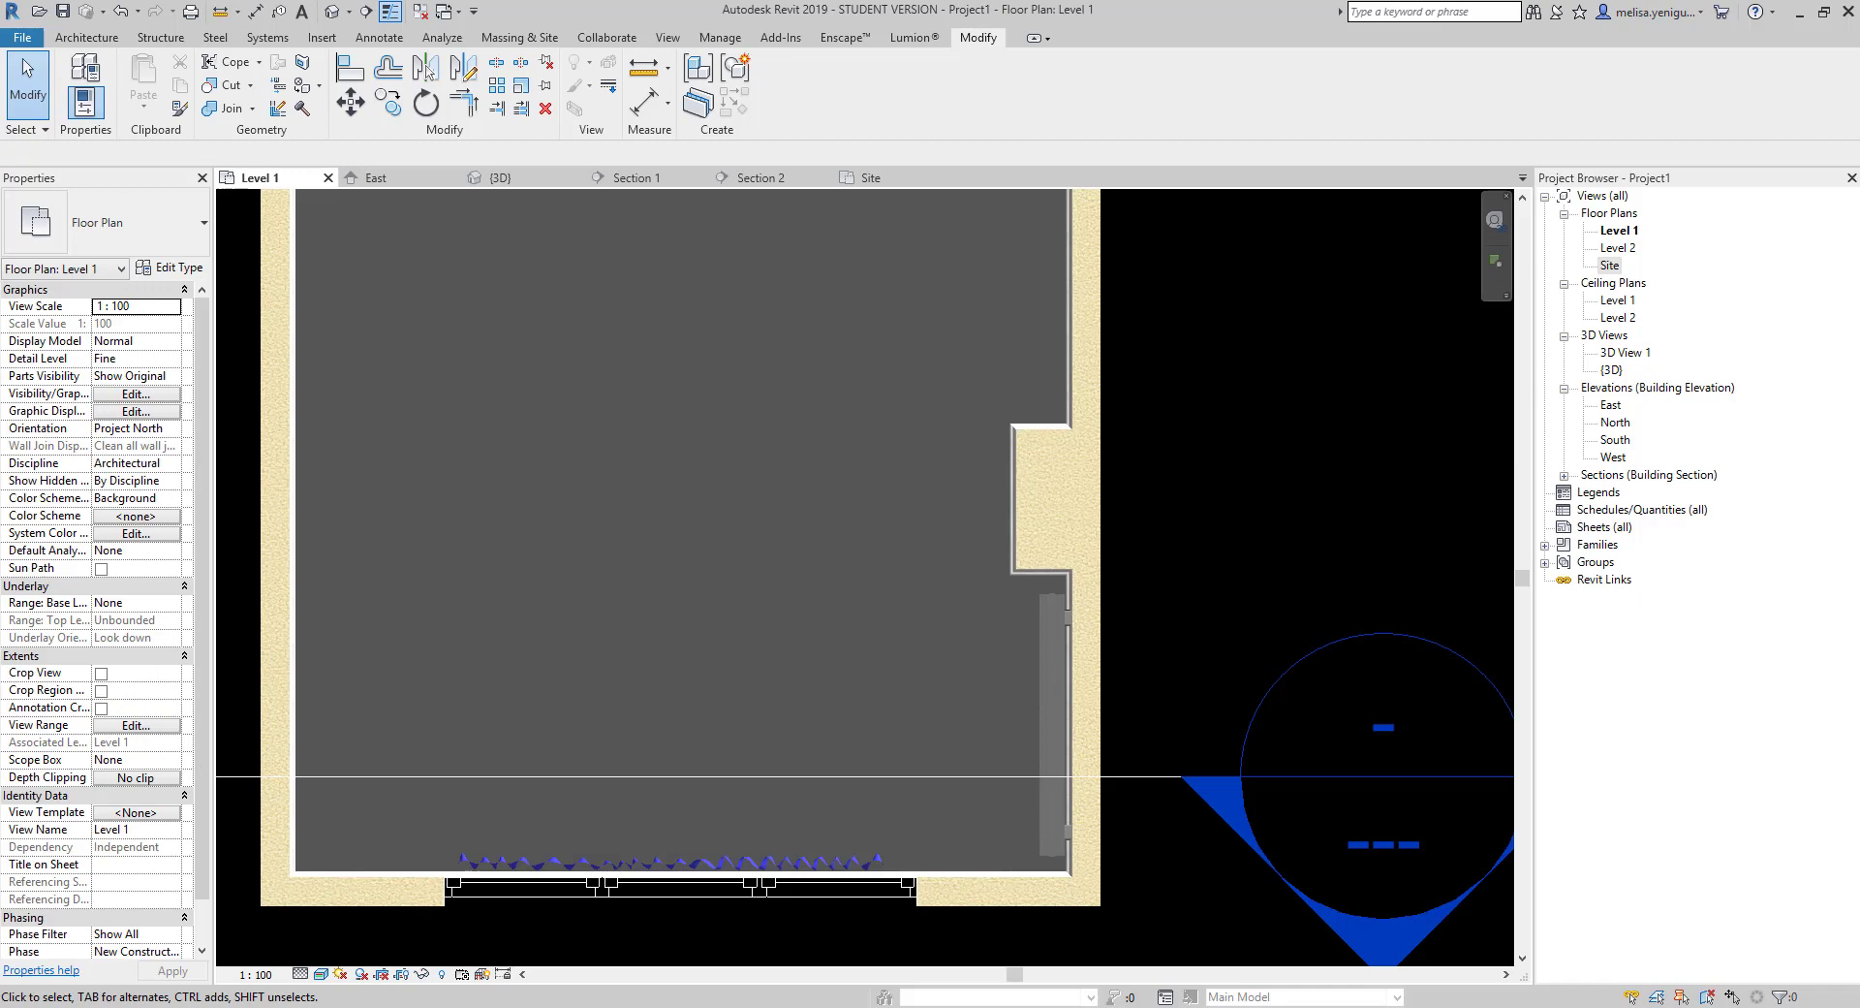
Place the kitaplık1 bookshelf in the upper-right corner and check it in 3D.
key("c")
key("m")
scroll(1000, 381, "up", 3)
scroll(1001, 380, "down", 3)
scroll(1001, 381, "up", 3)
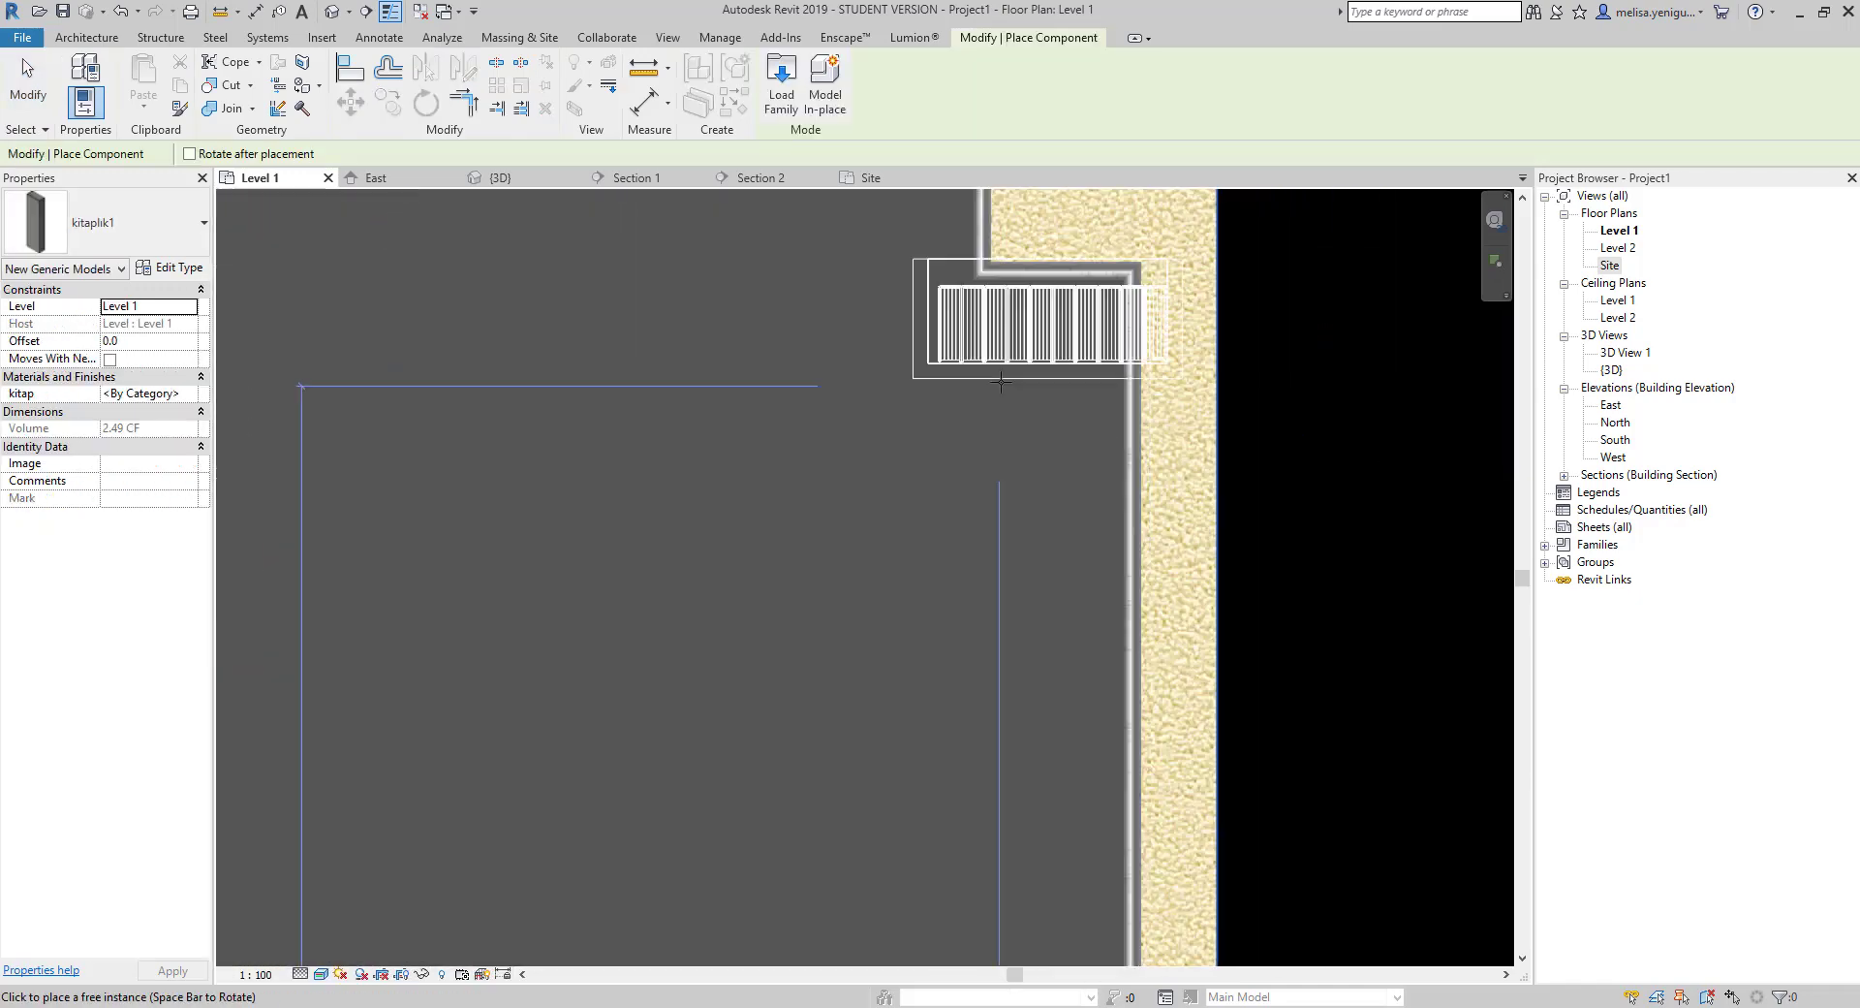
left_click(1075, 474)
key("Escape")
key("Escape")
key("ctrl+Tab")
scroll(1142, 514, "up", 3)
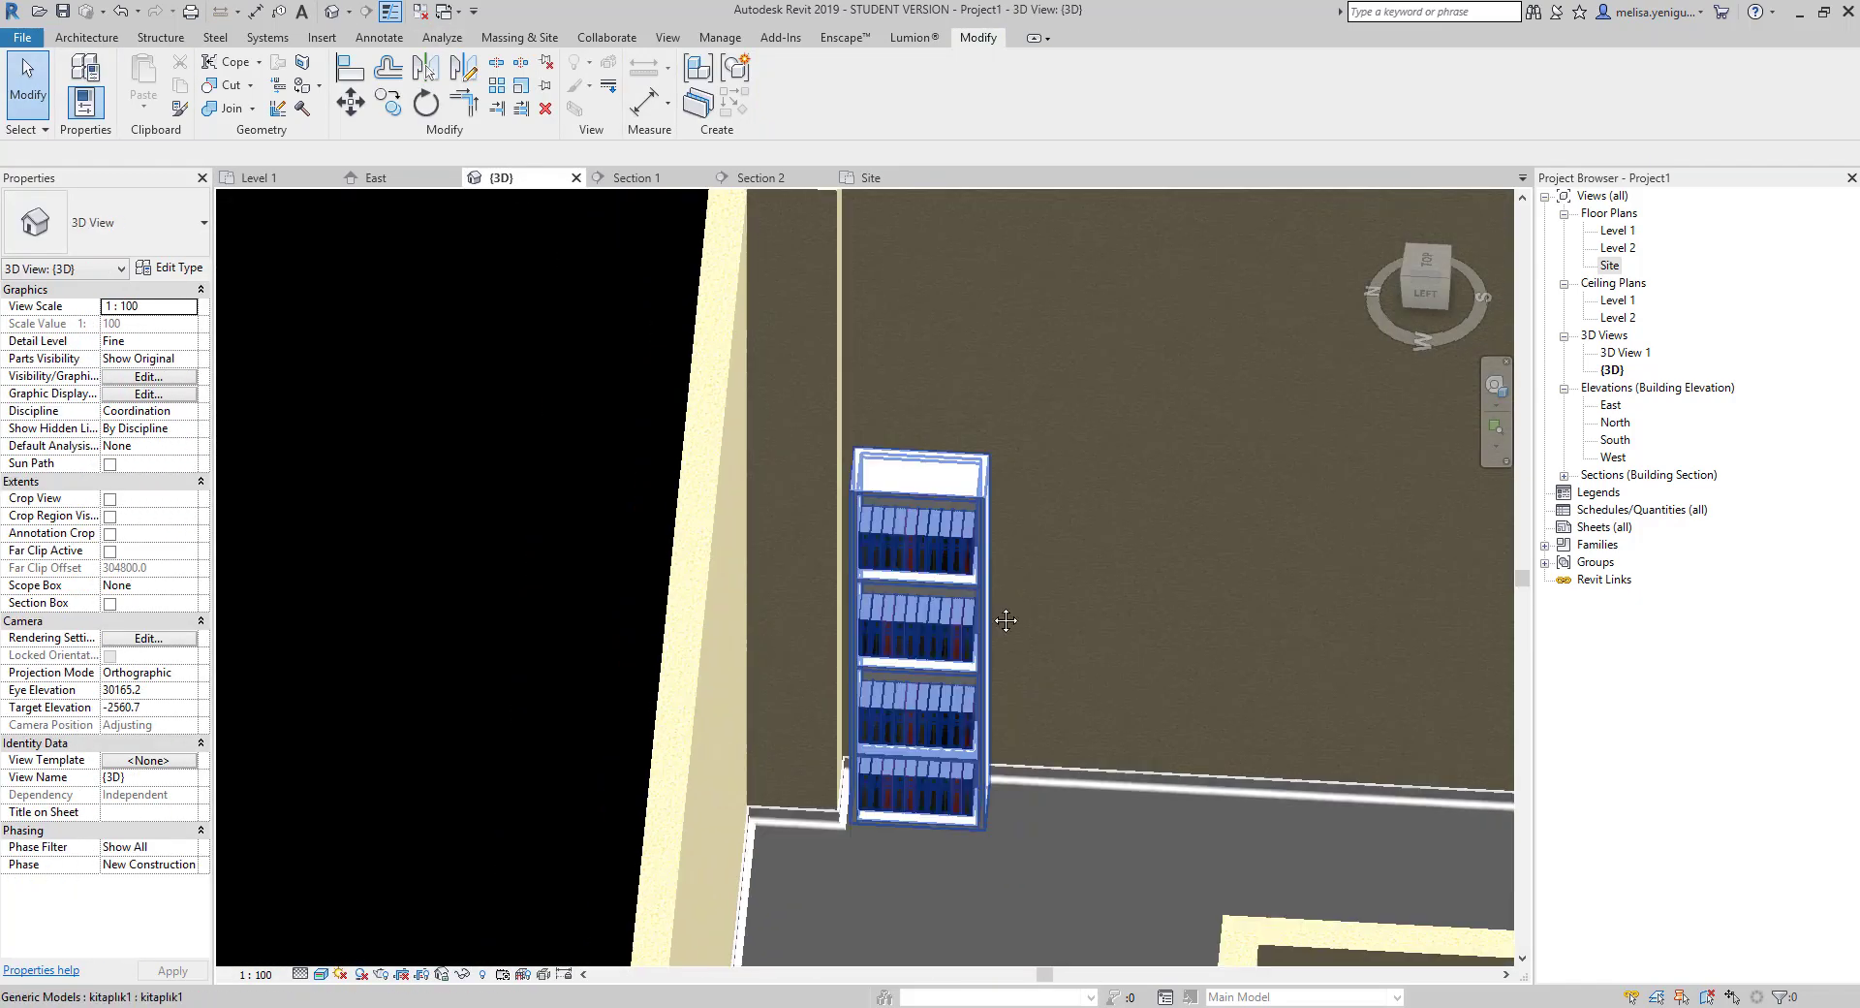
scroll(1005, 613, "up", 3)
scroll(1222, 381, "down", 5)
scroll(969, 533, "up", 5)
left_click(576, 177)
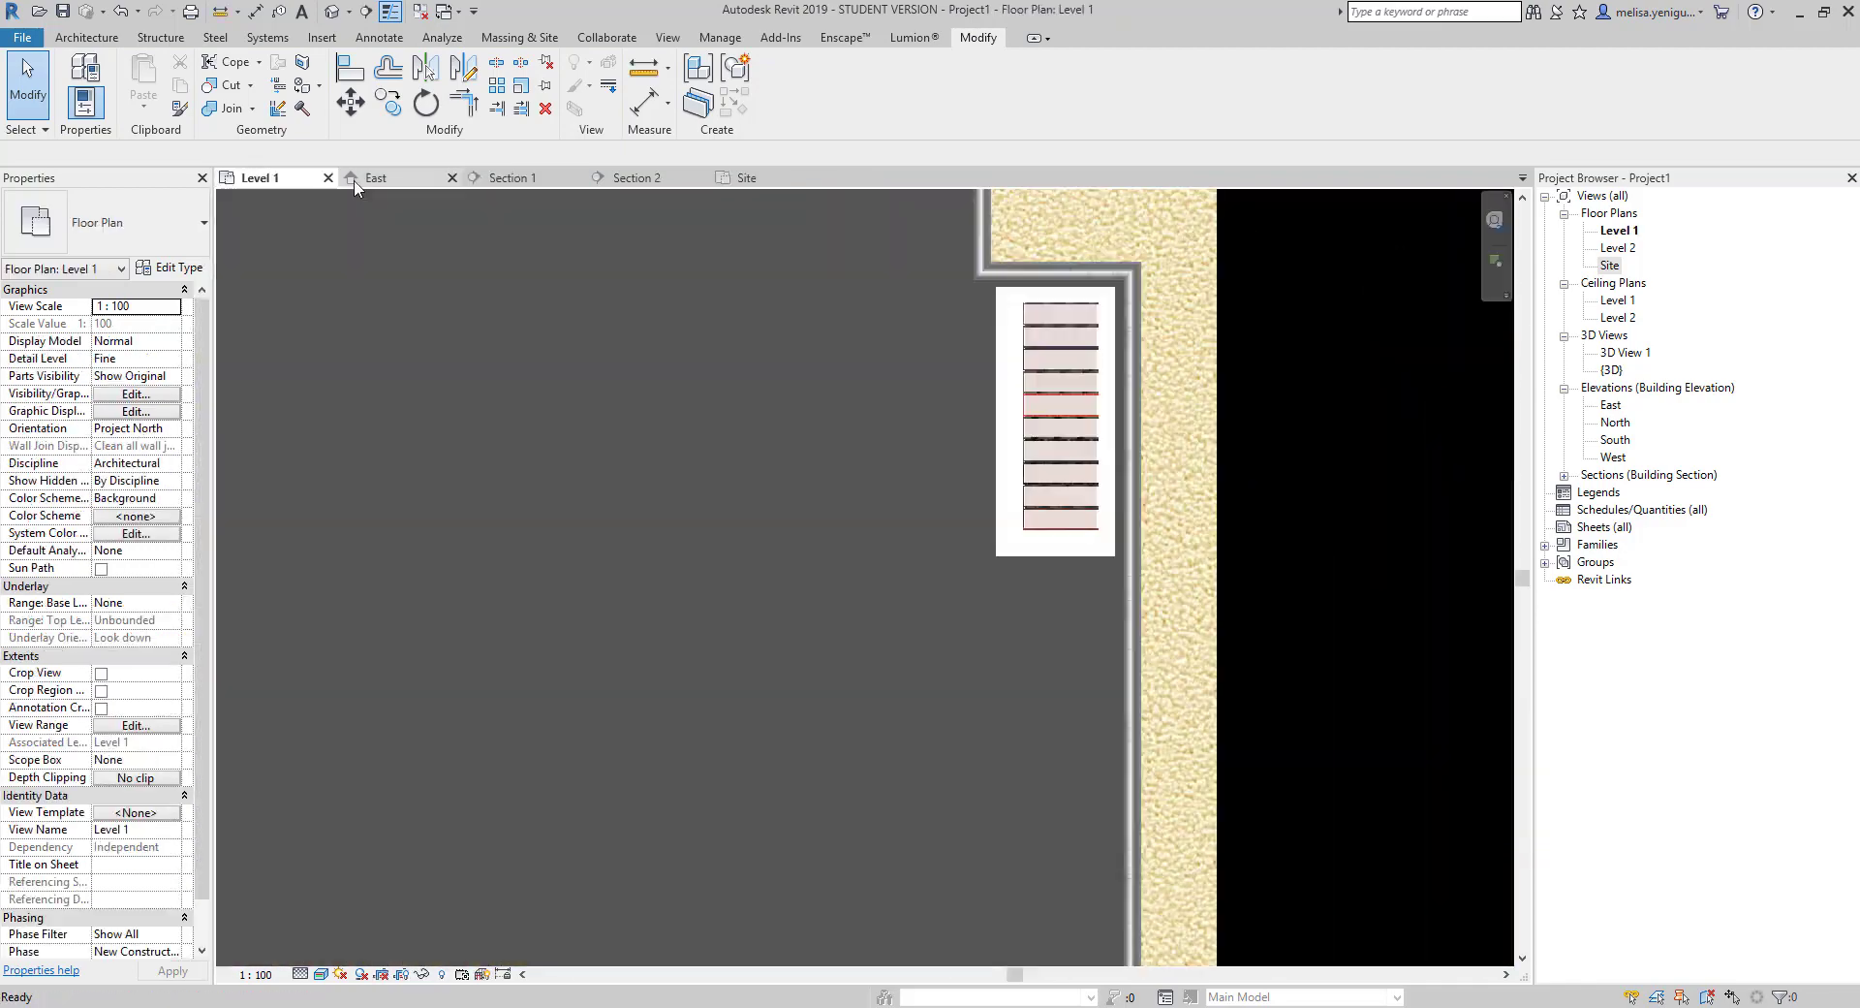
Place the tv ünitesi unit against the right wall and check it in 3D.
key("c")
key("m")
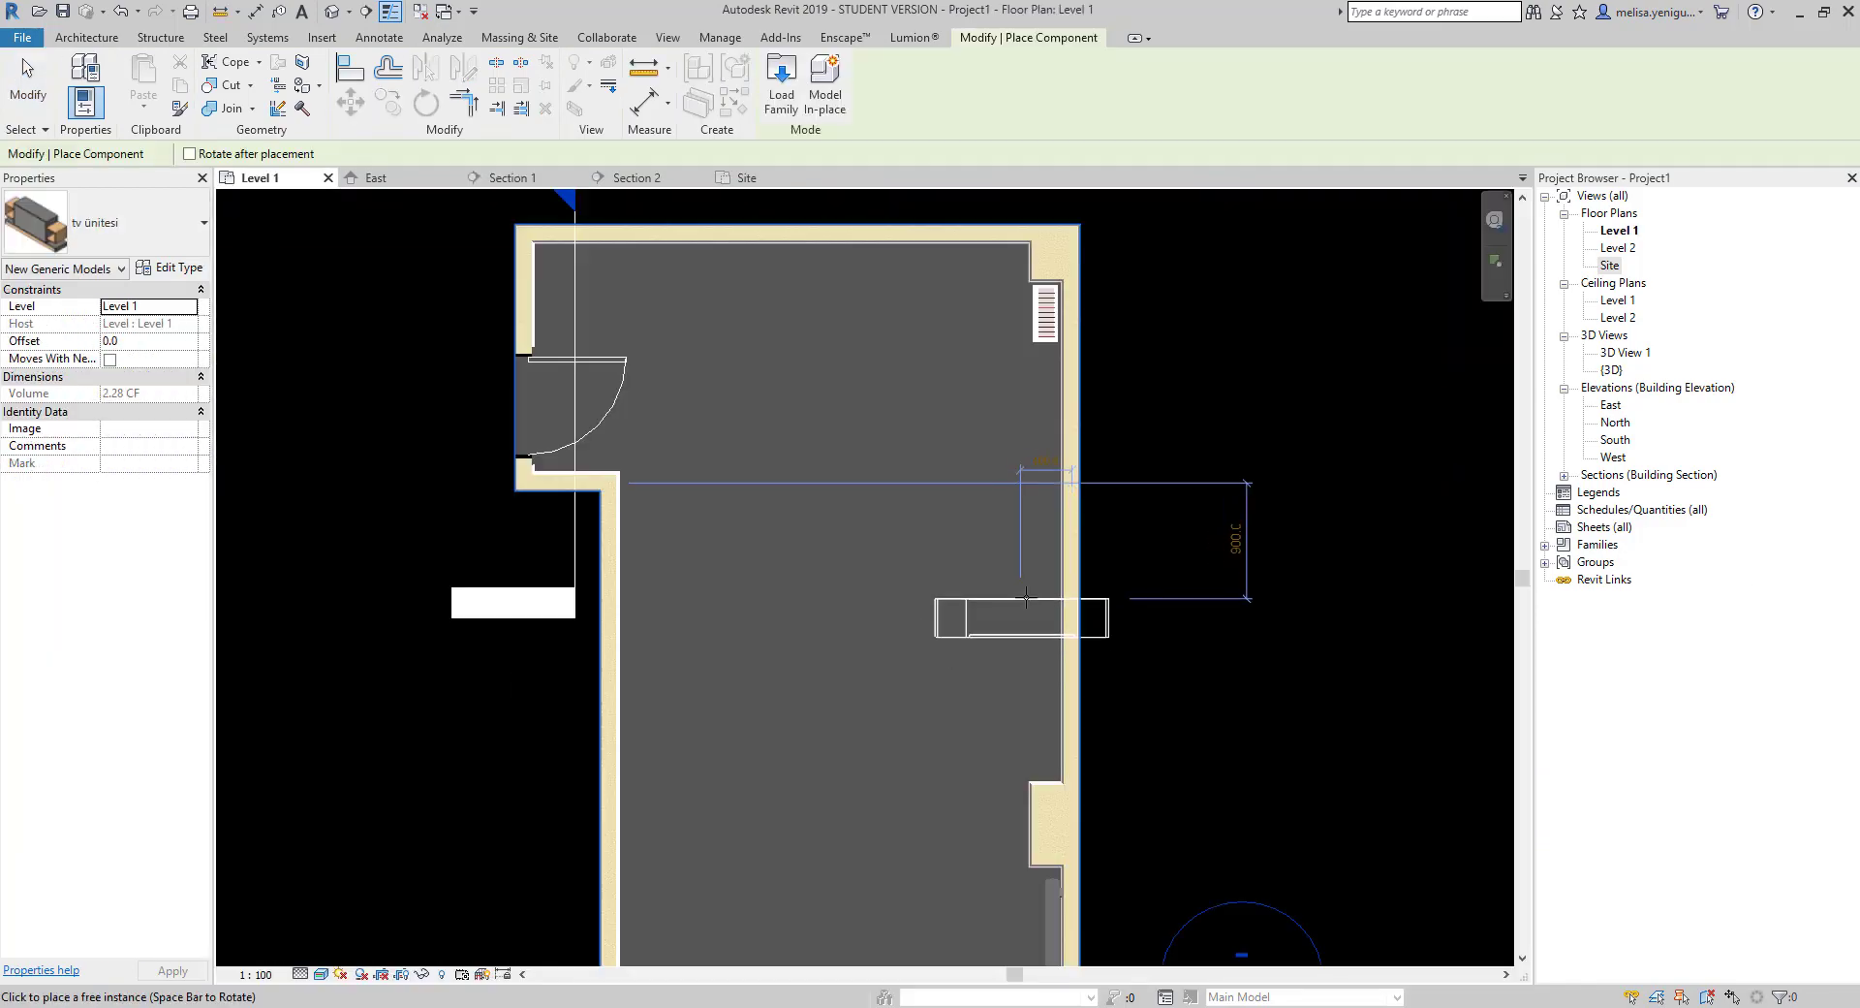
left_click(1021, 617)
key("Escape")
scroll(1108, 631, "up", 3)
left_click(1038, 540)
key("ctrl+Tab")
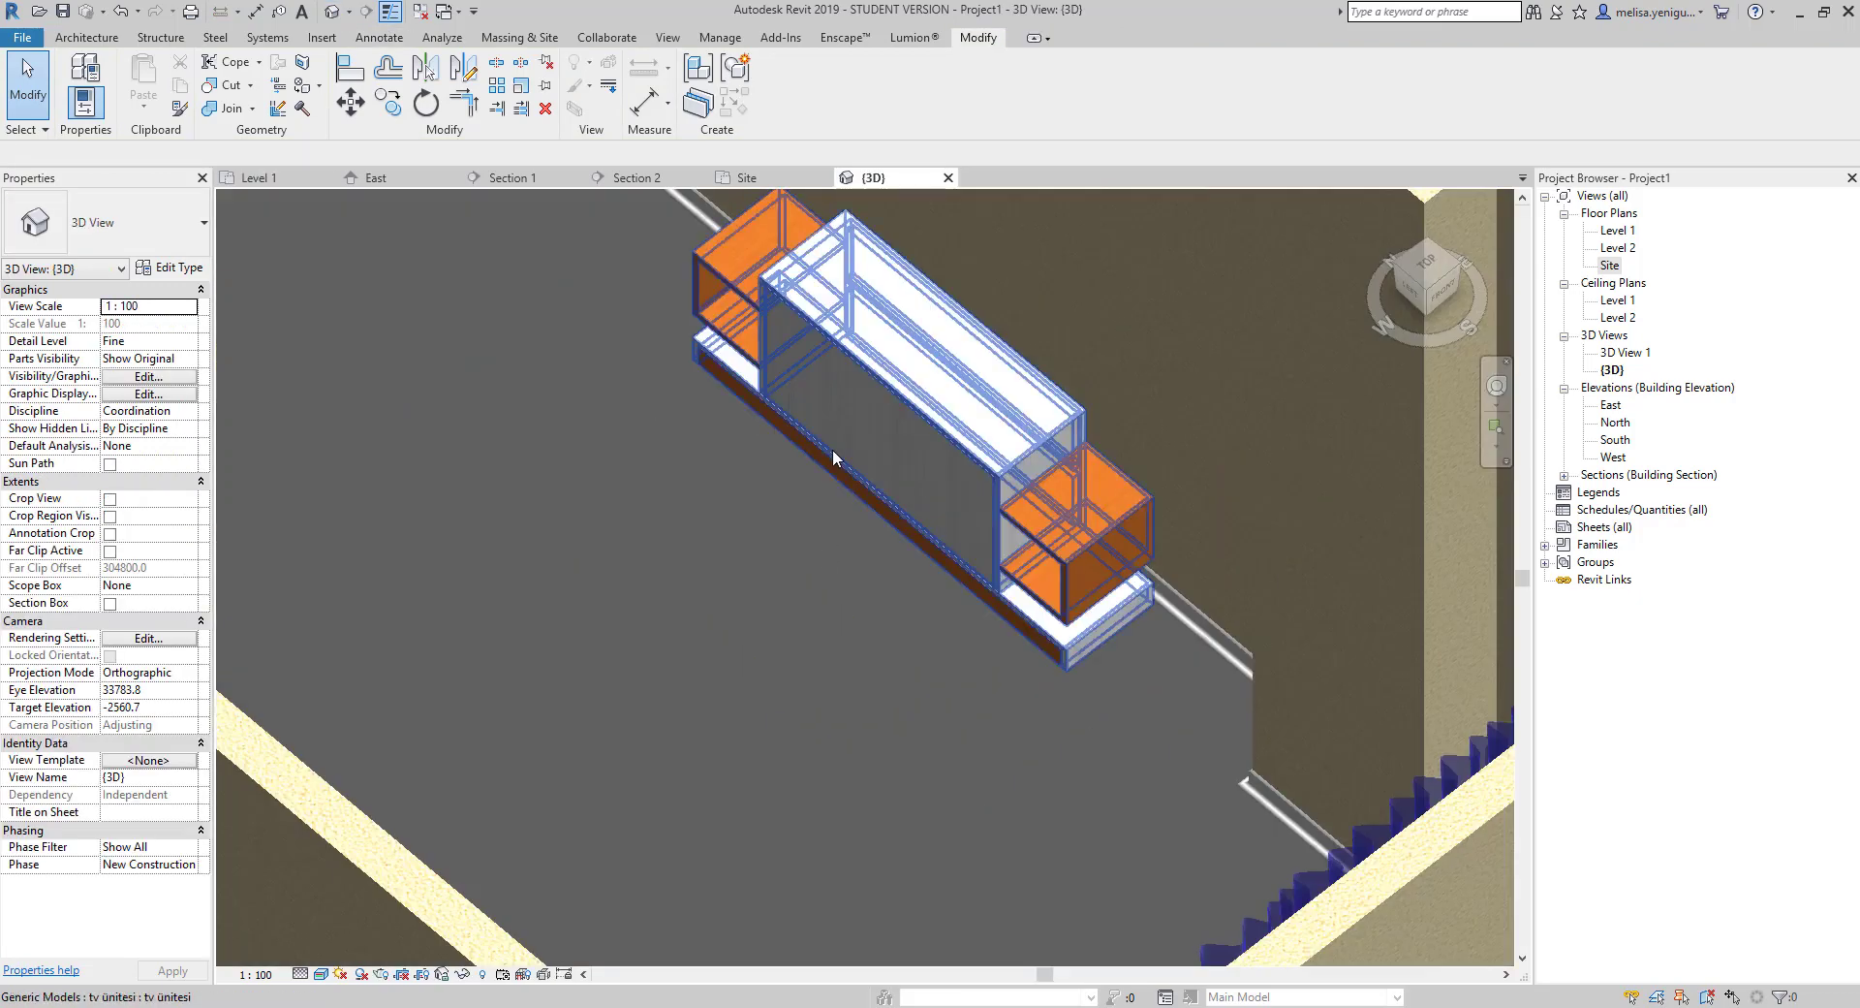
scroll(834, 450, "up", 3)
key("ctrl+Tab")
left_click(1195, 587)
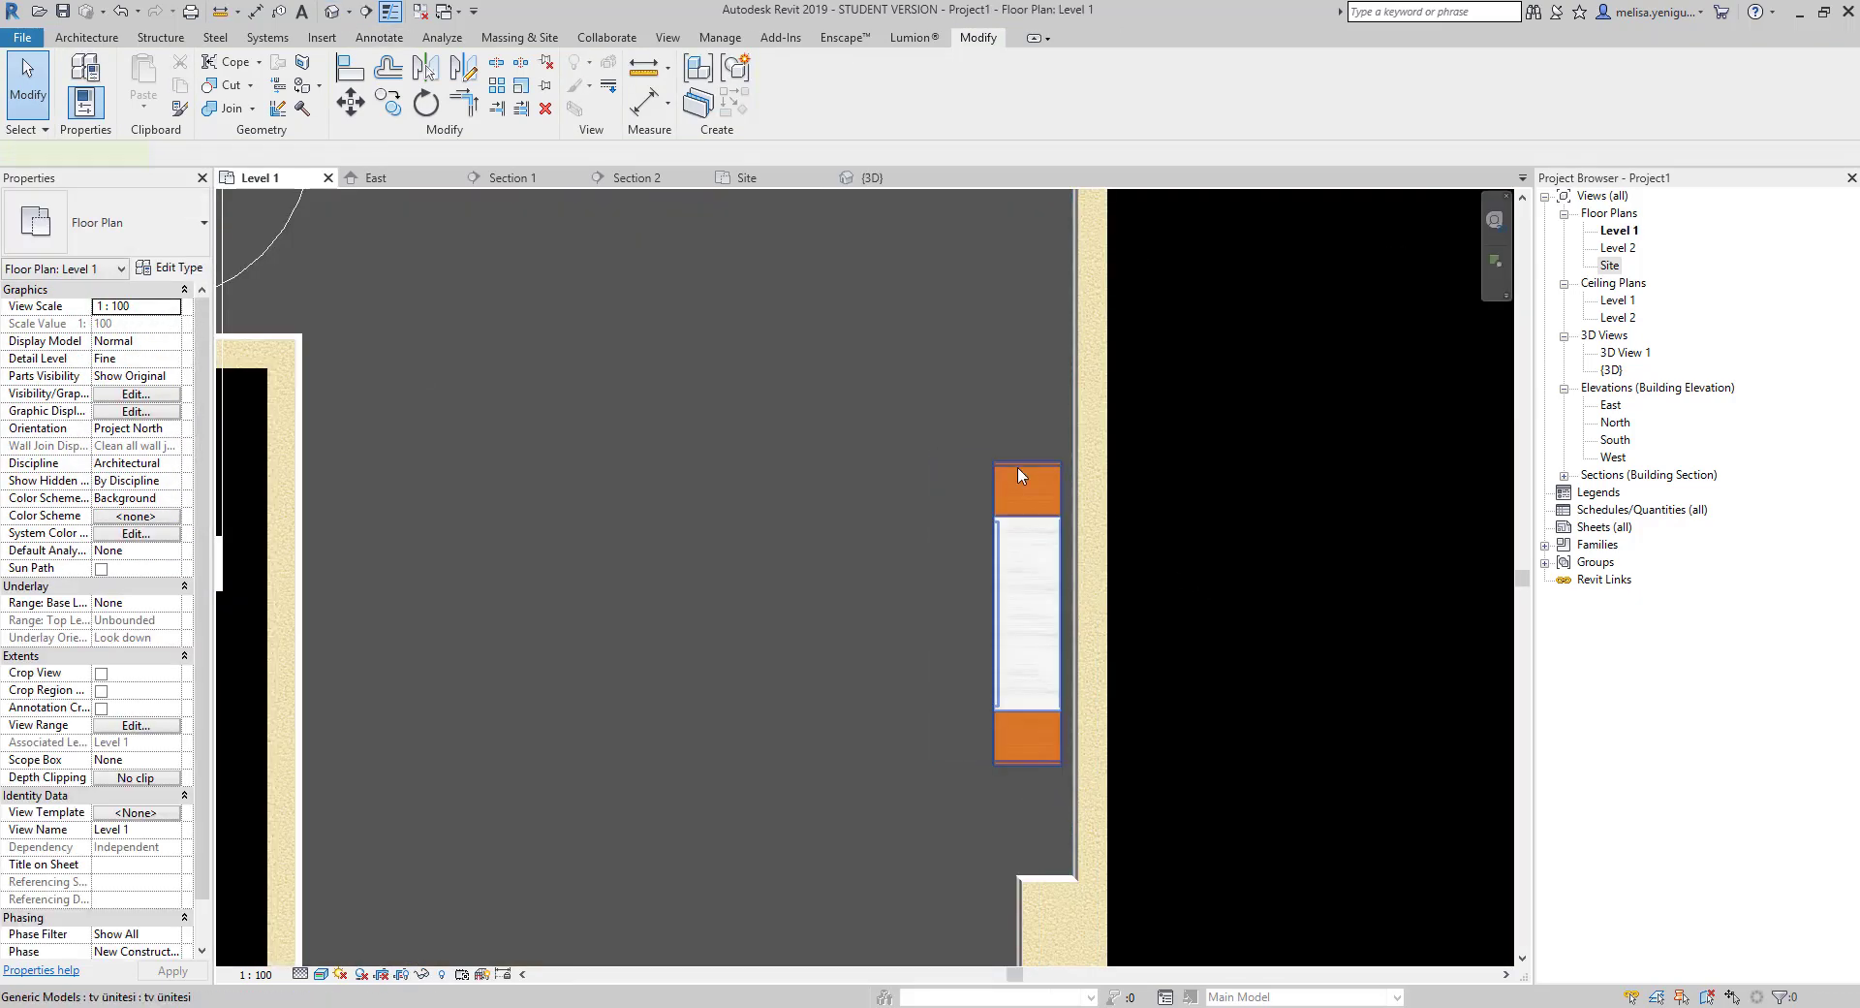
left_click(1027, 610)
Replace the Cherry wood image with Bocote and strengthen its wood-grain relief.
left_click(170, 267)
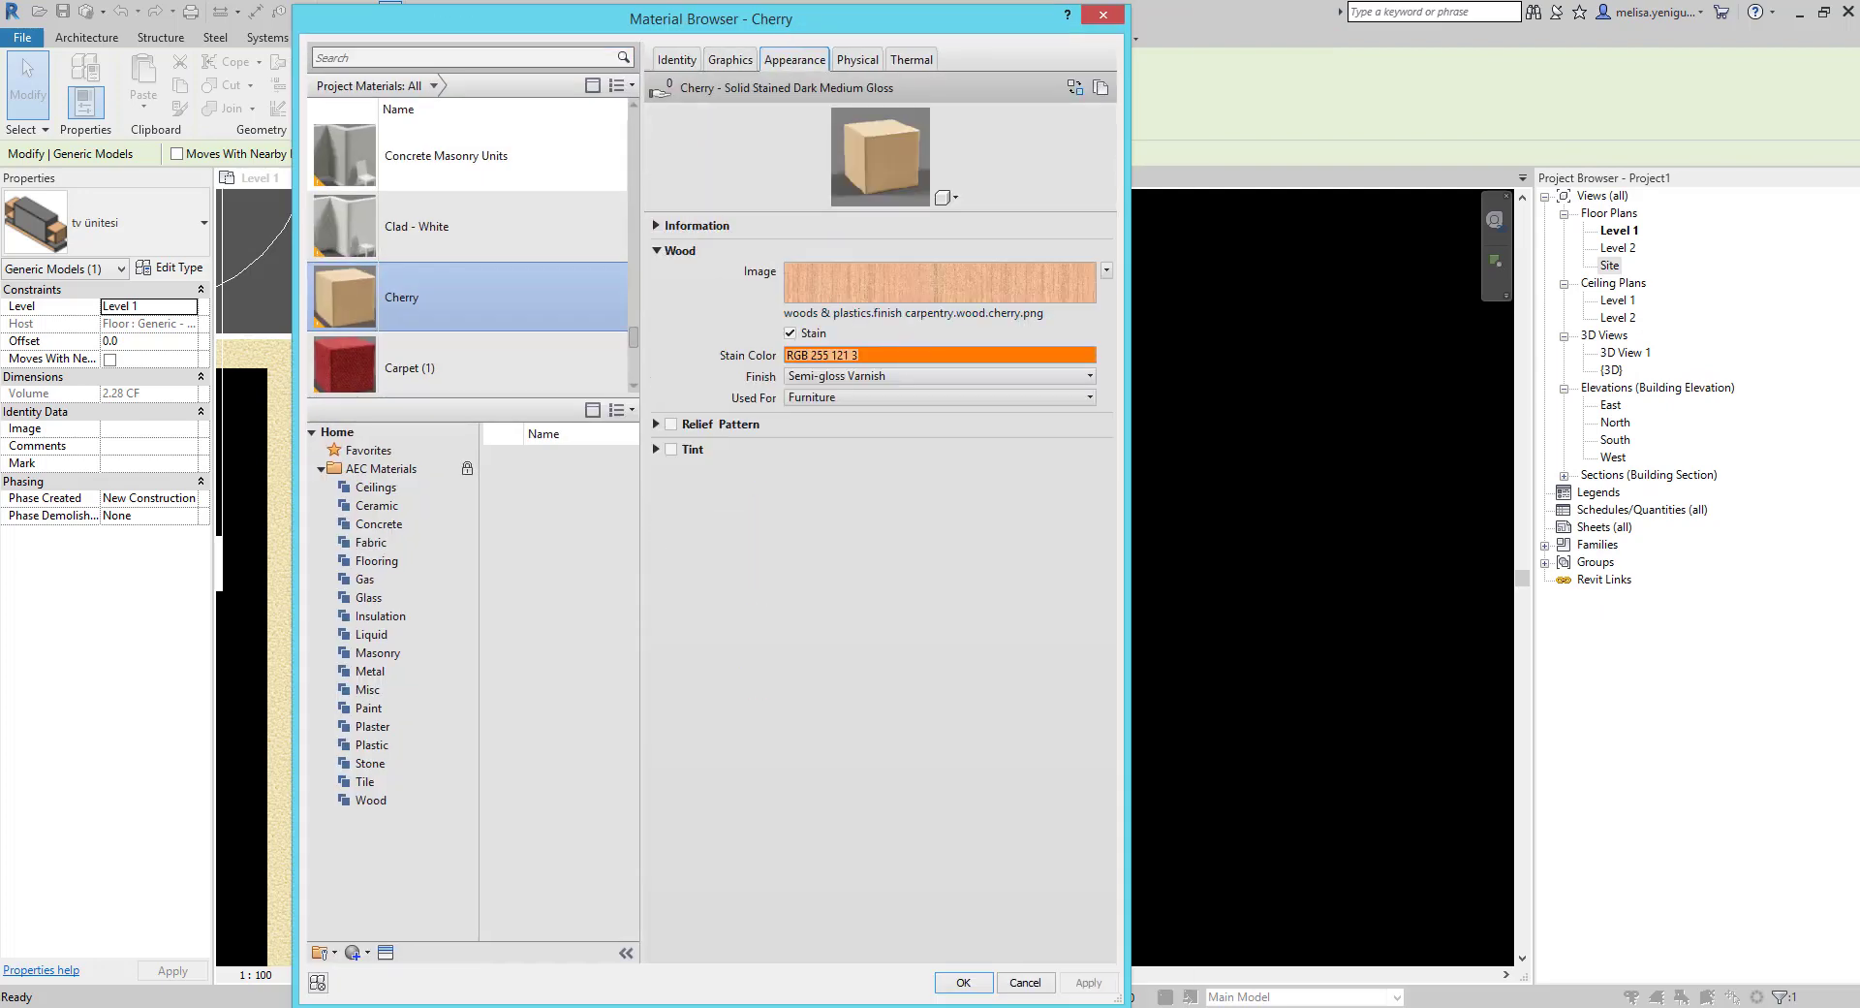
left_click(935, 282)
key("Return")
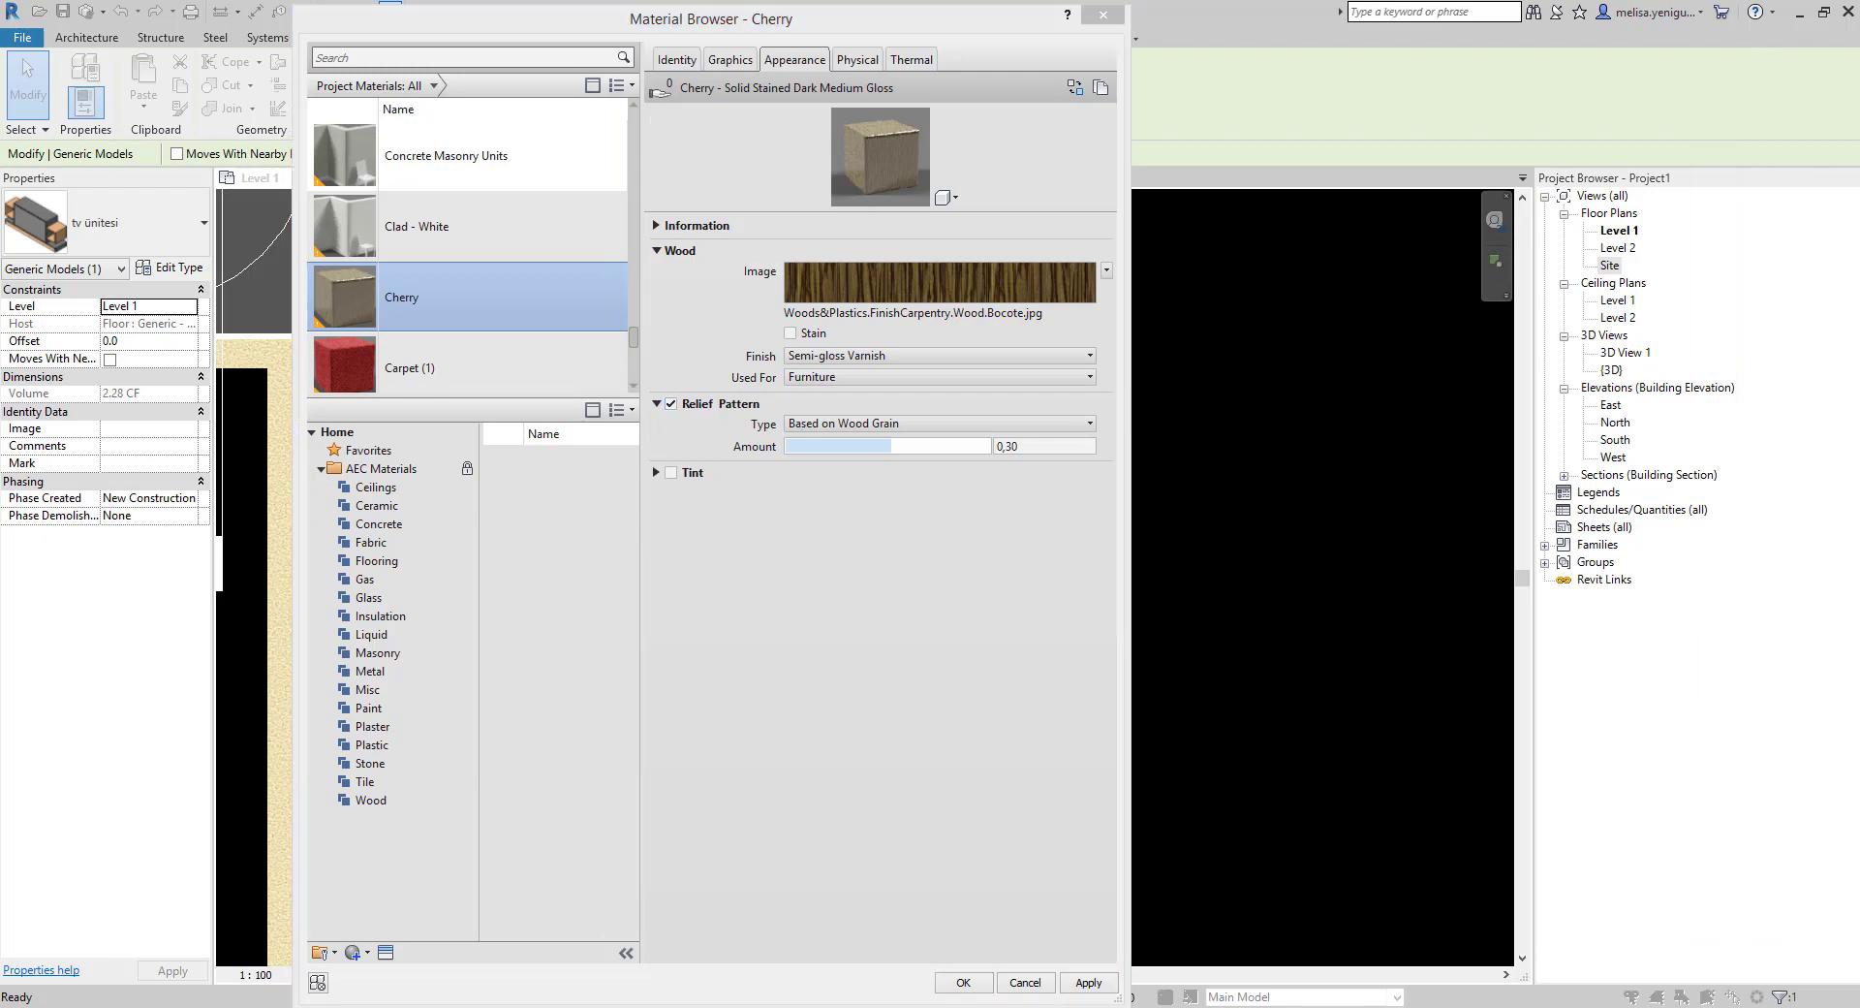
left_click_drag(891, 446, 955, 459)
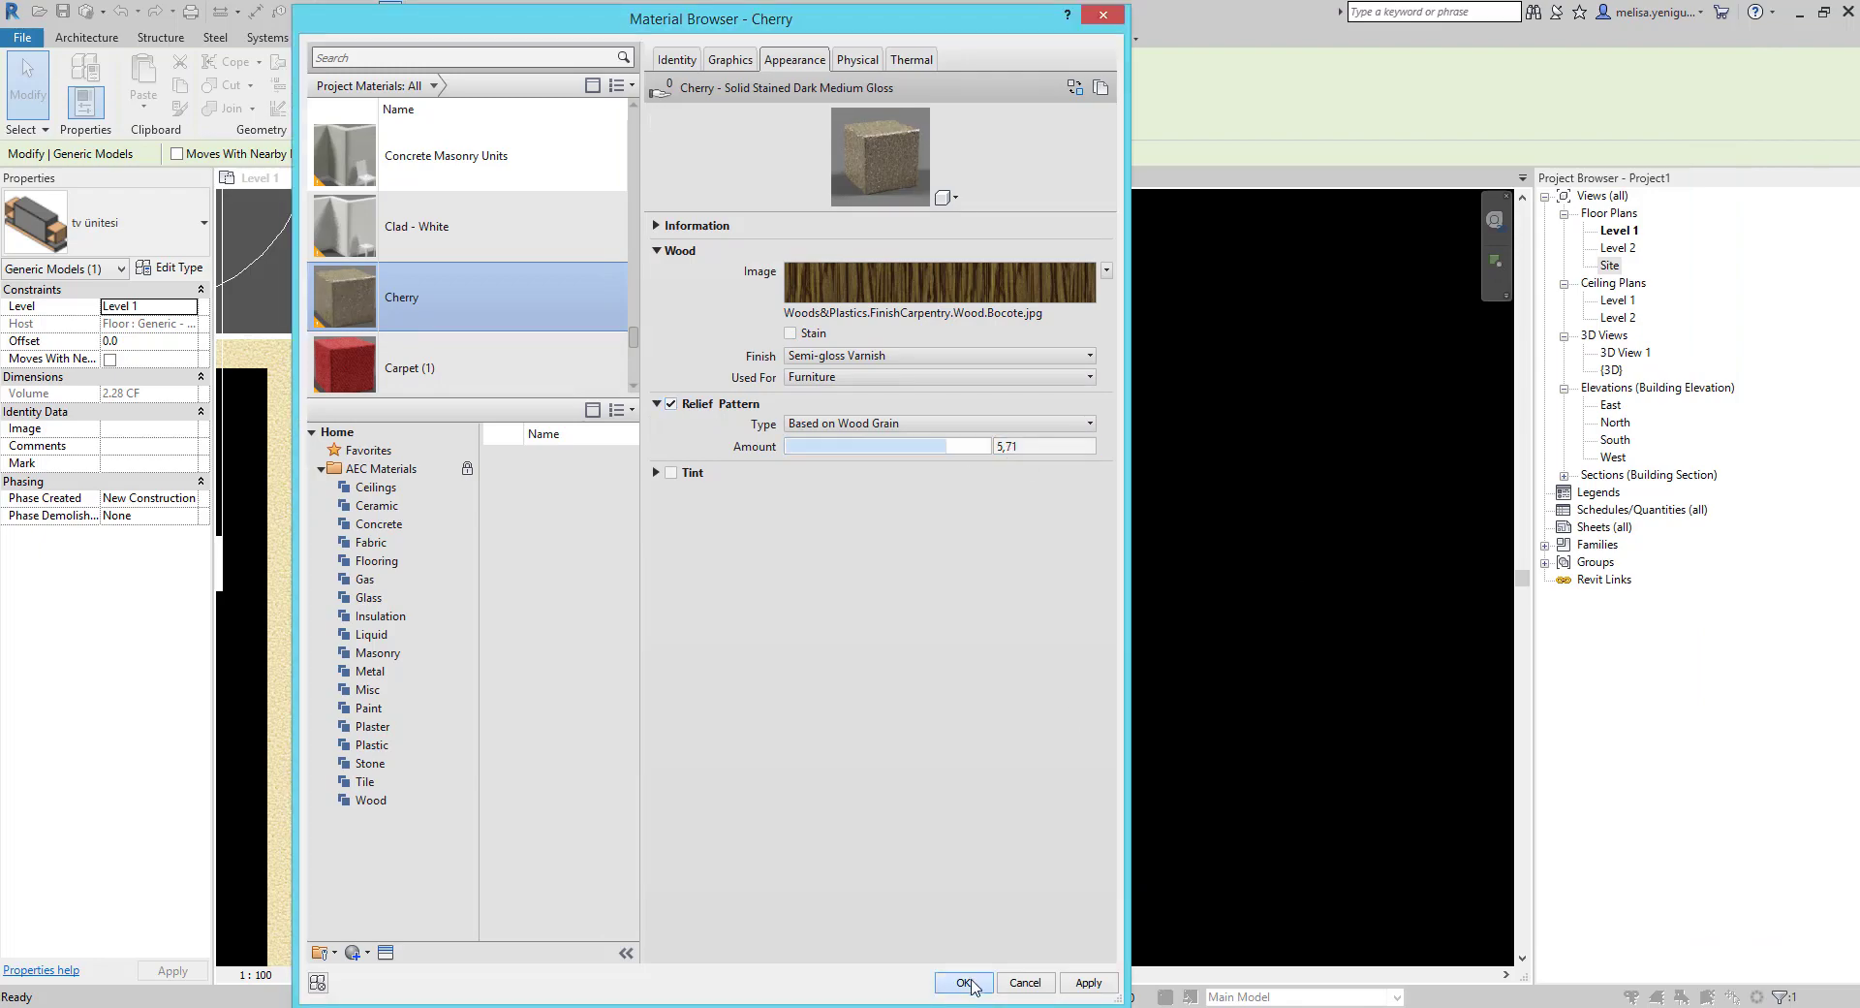
left_click(963, 982)
key("Escape")
Orbit around the cabinet and change the 3D view's graphic display style.
middle_click_drag(1014, 669, 961, 754, "shift")
scroll(962, 753, "down", 3)
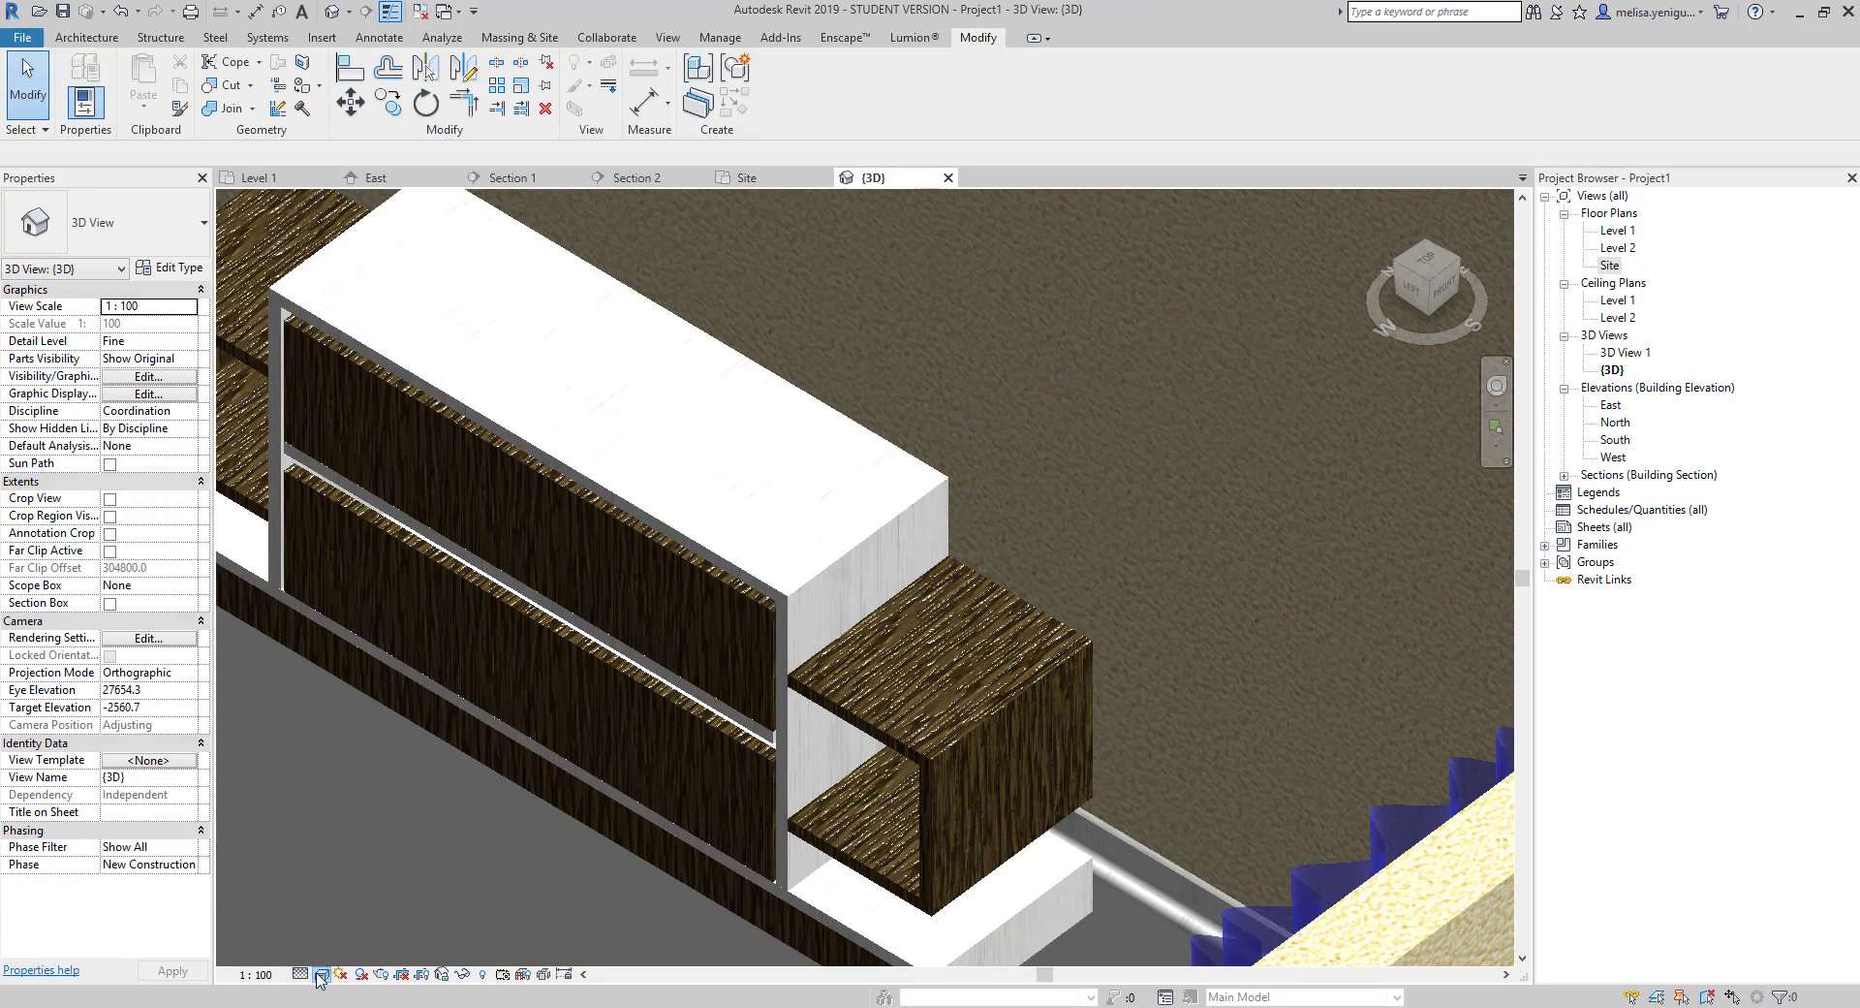
left_click(320, 974)
left_click(407, 829)
left_click(926, 694)
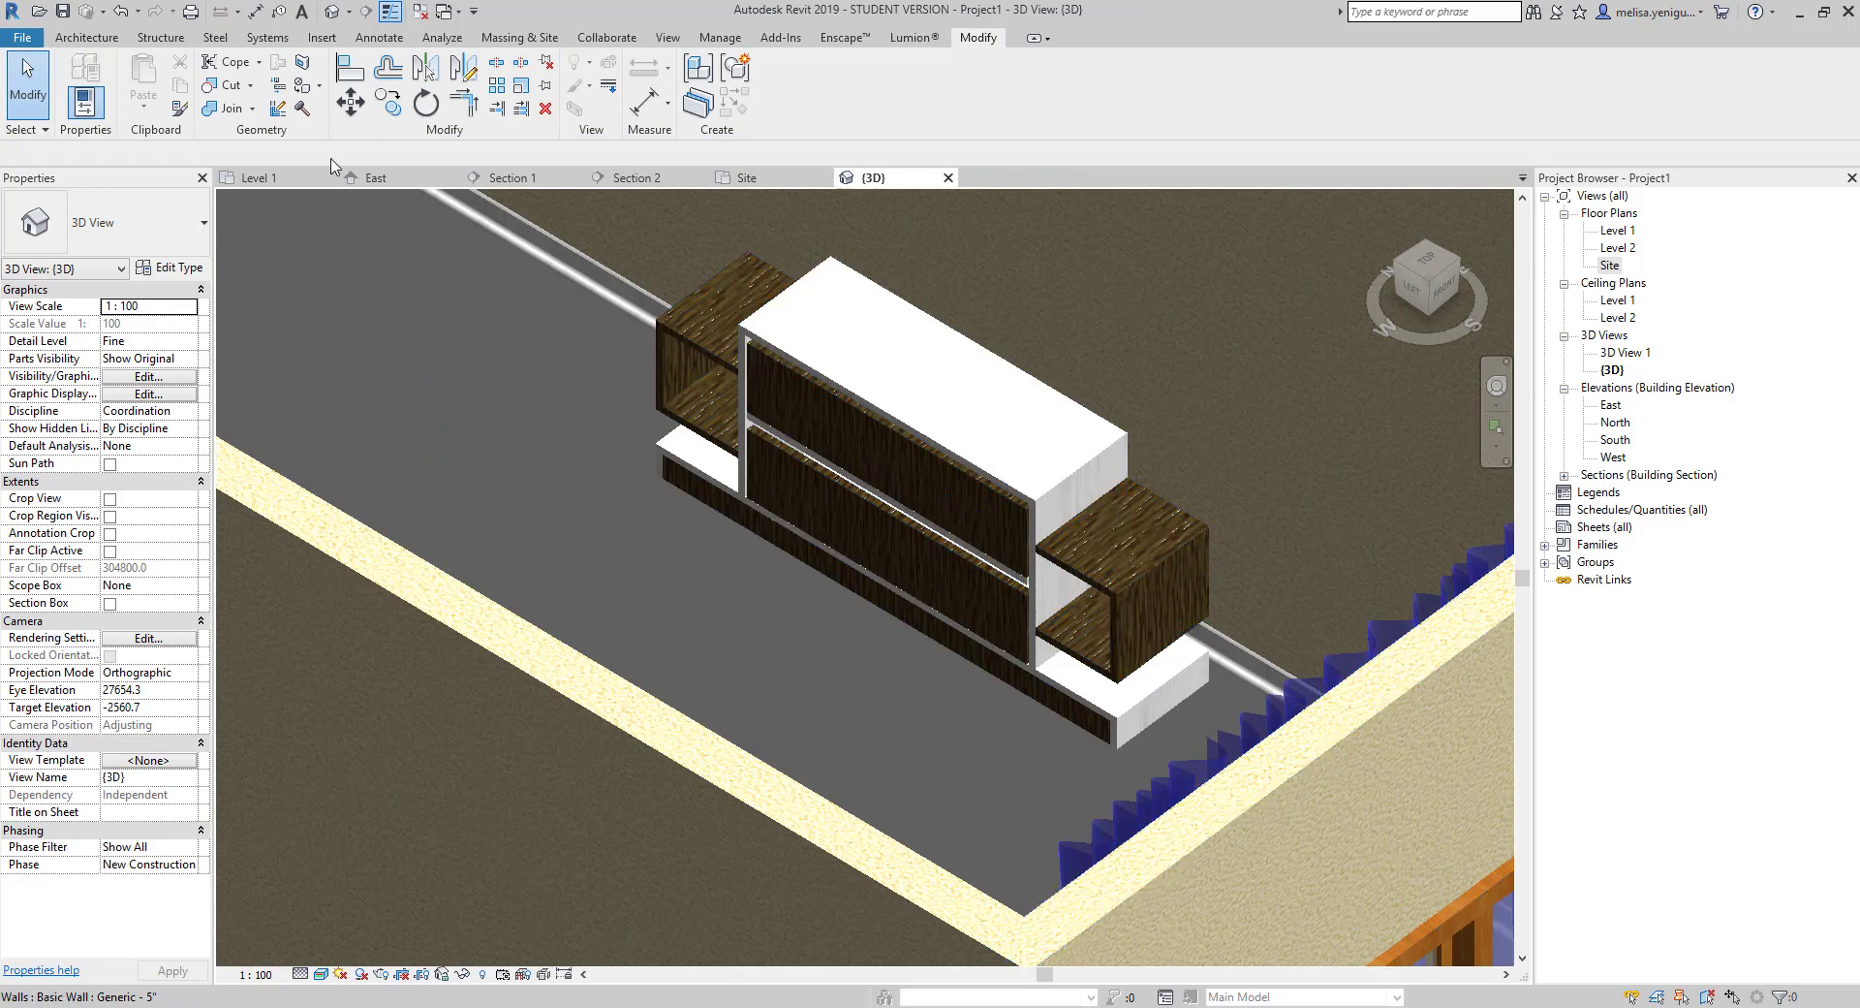
Reopen the Cherry material's appearance with MAT and reduce the wood-grain relief.
key("m")
key("a")
key("t")
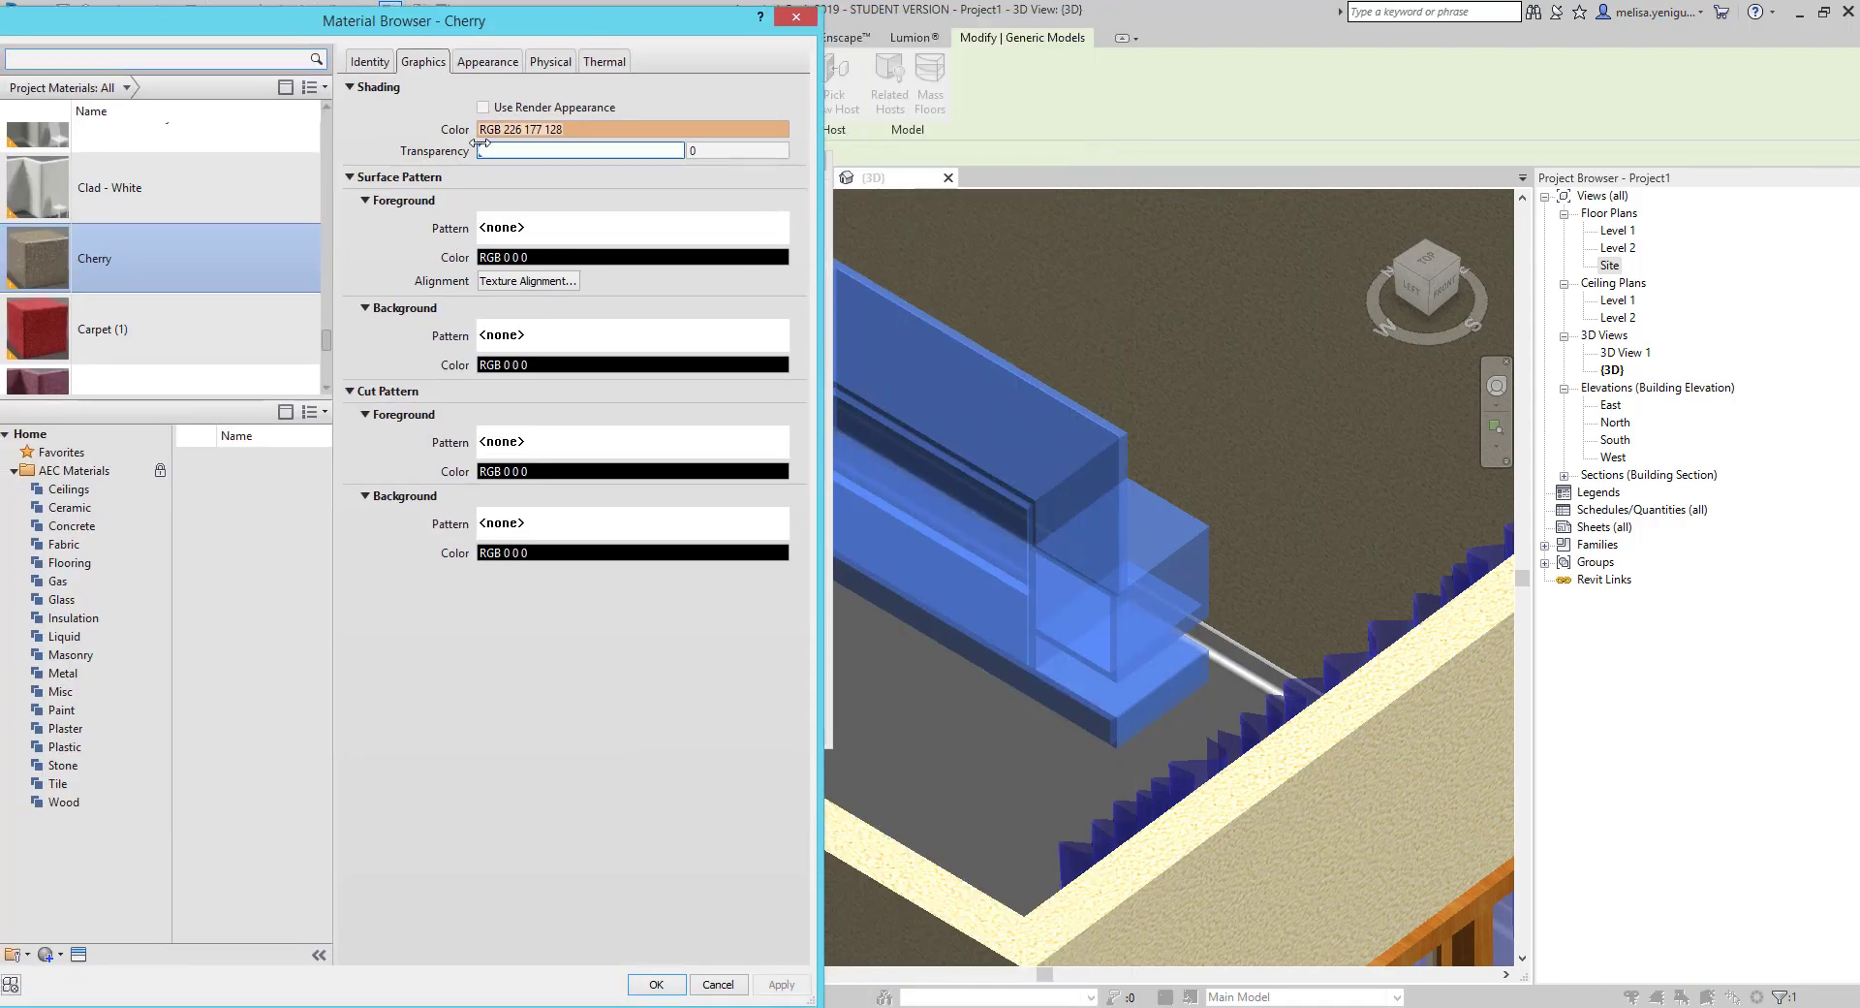
left_click(488, 61)
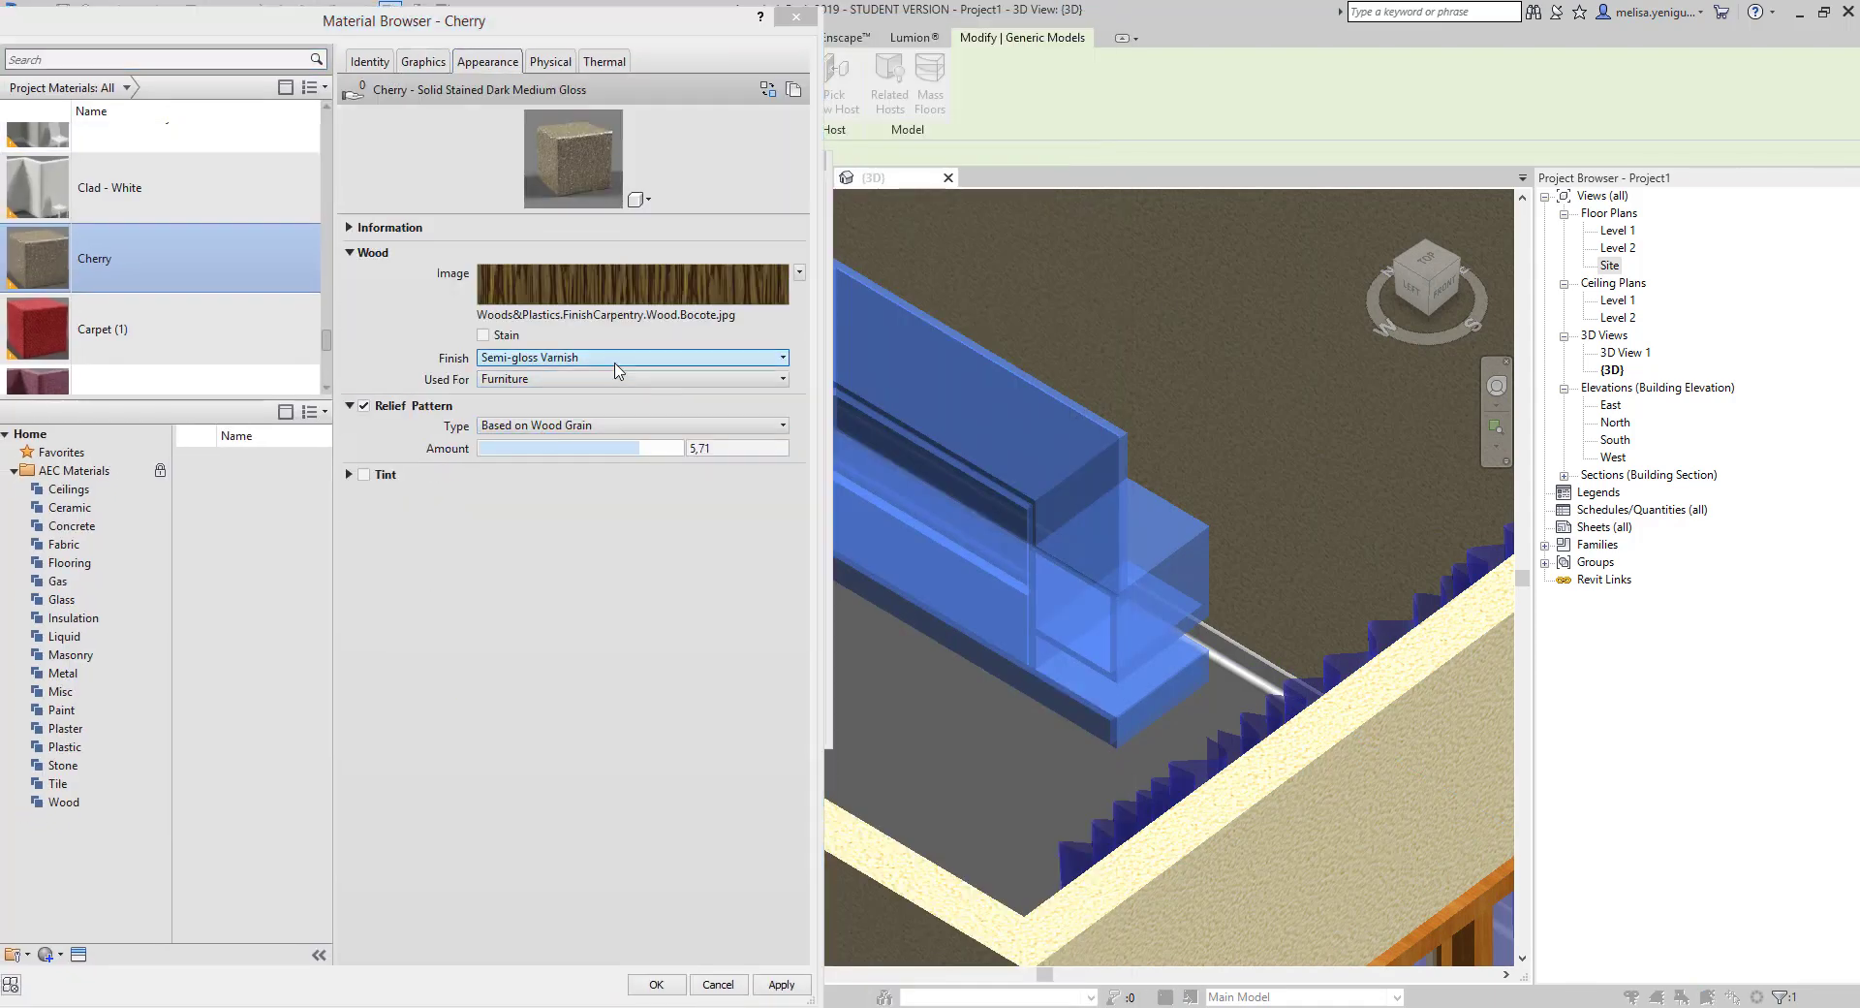
left_click_drag(636, 449, 592, 467)
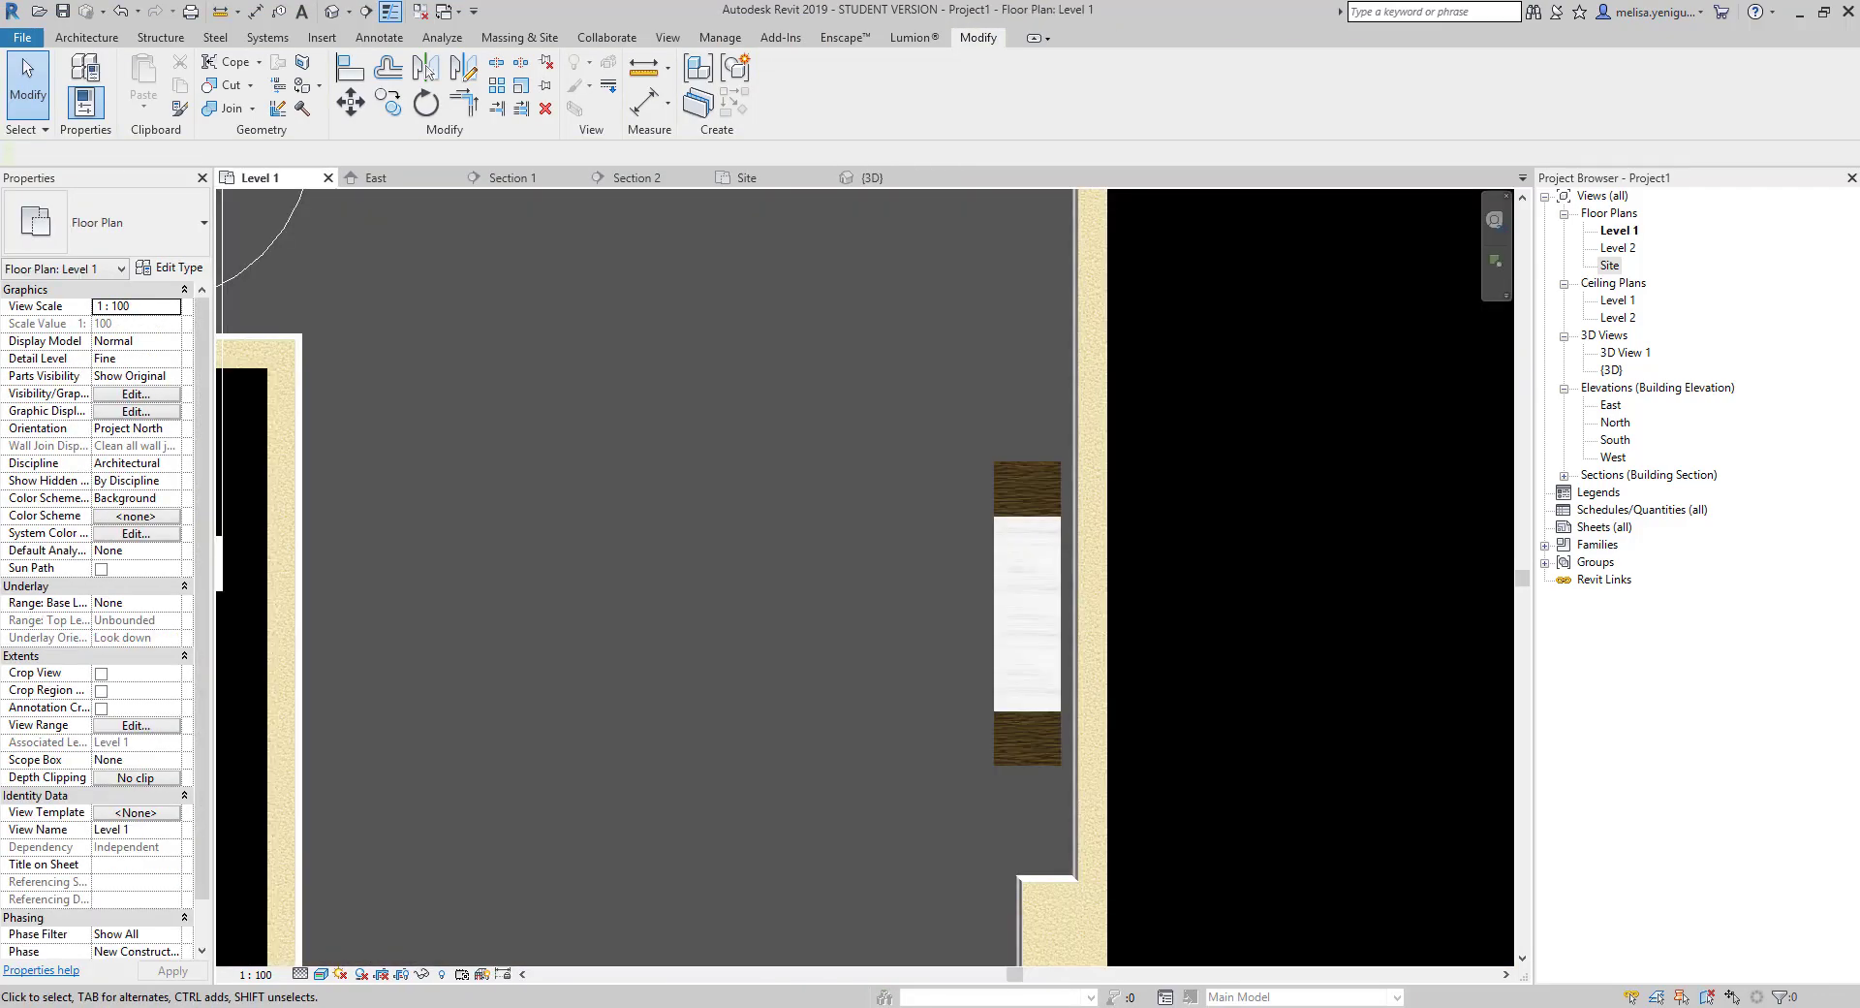
Place the LG tv on top of the cabinet and check it in 3D.
key("c")
key("m")
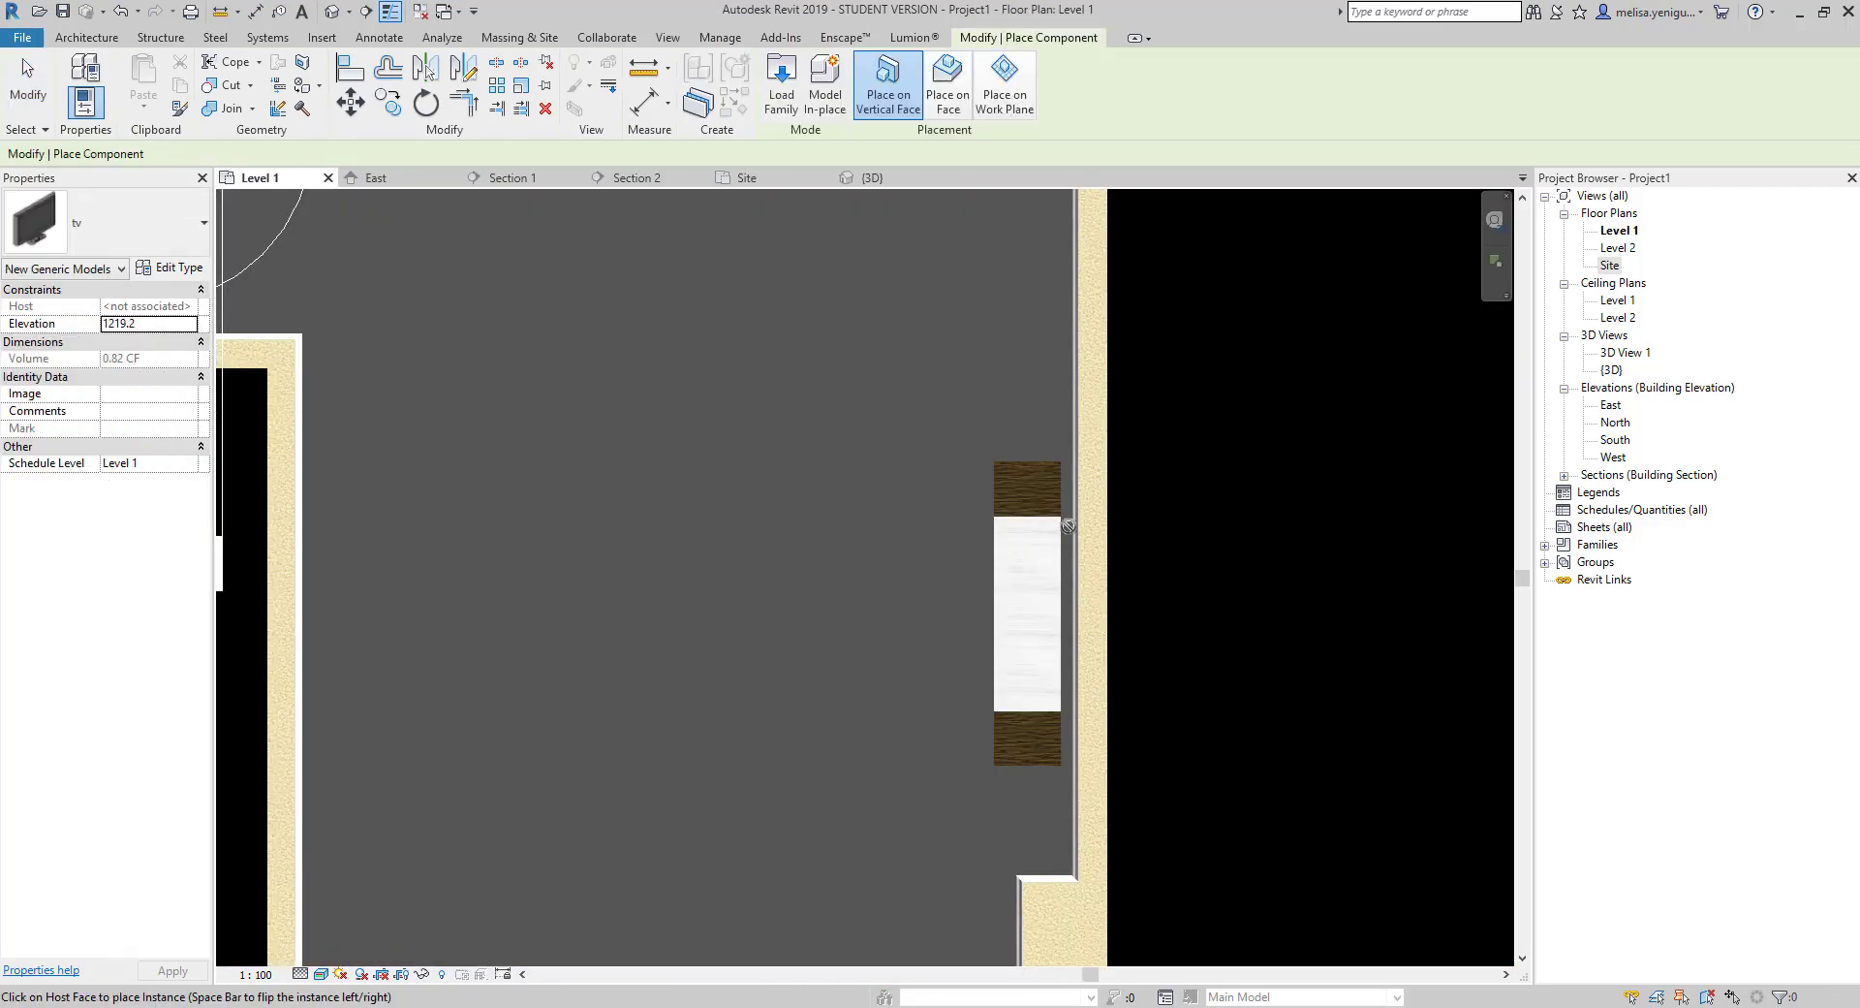
scroll(1077, 385, "up", 1)
left_click(954, 634)
key("Escape")
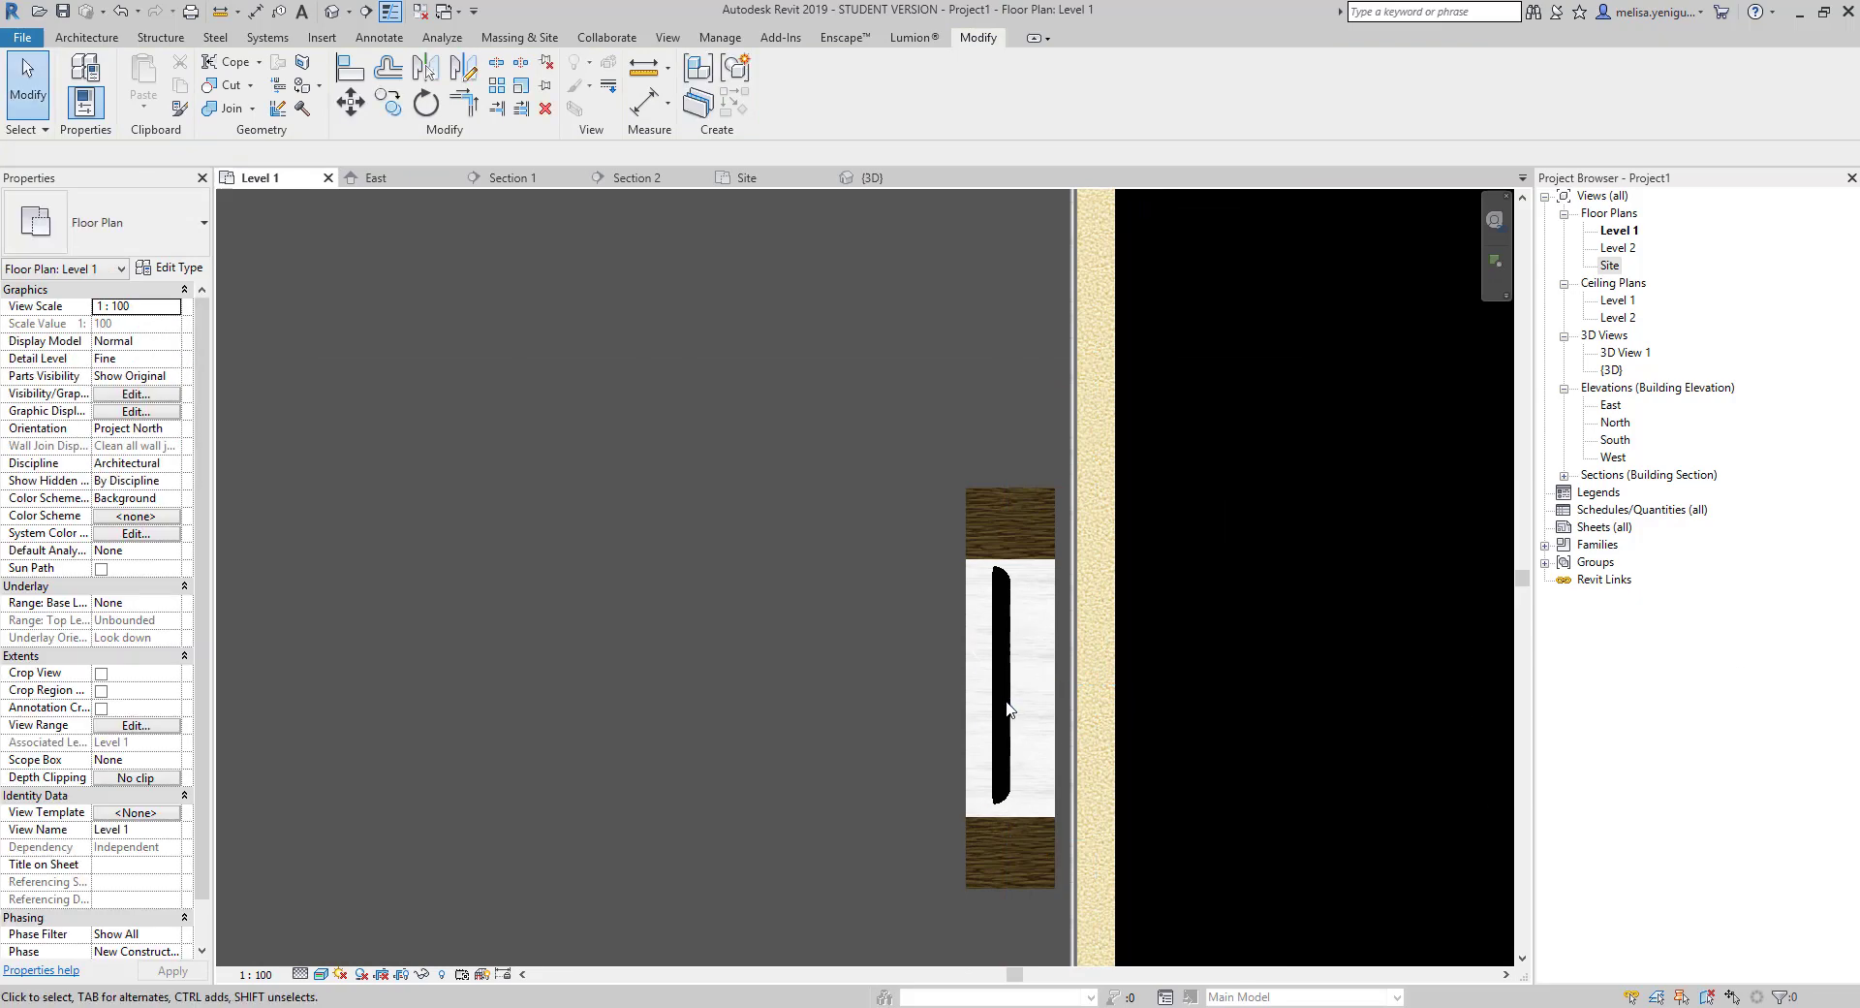
key("ctrl+Tab")
scroll(1235, 509, "up", 2)
left_click(901, 581)
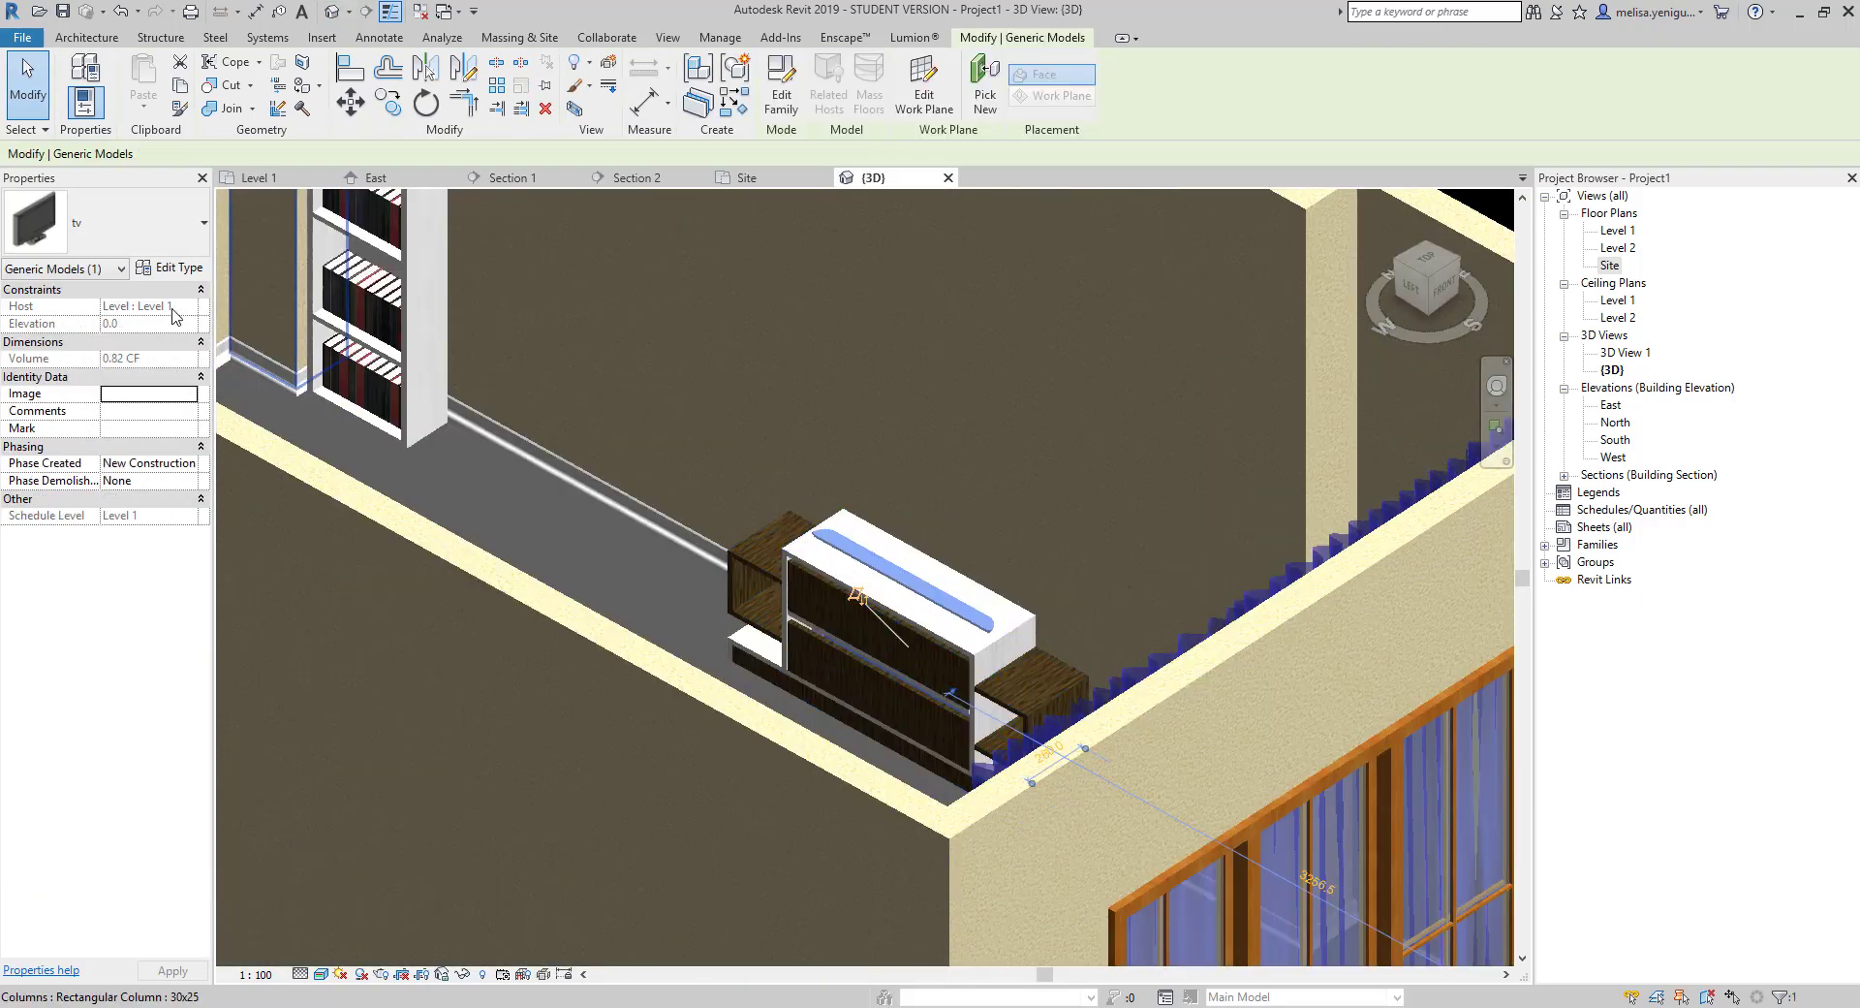
Save the project as salonum.
key("ctrl+Tab")
left_click(947, 457)
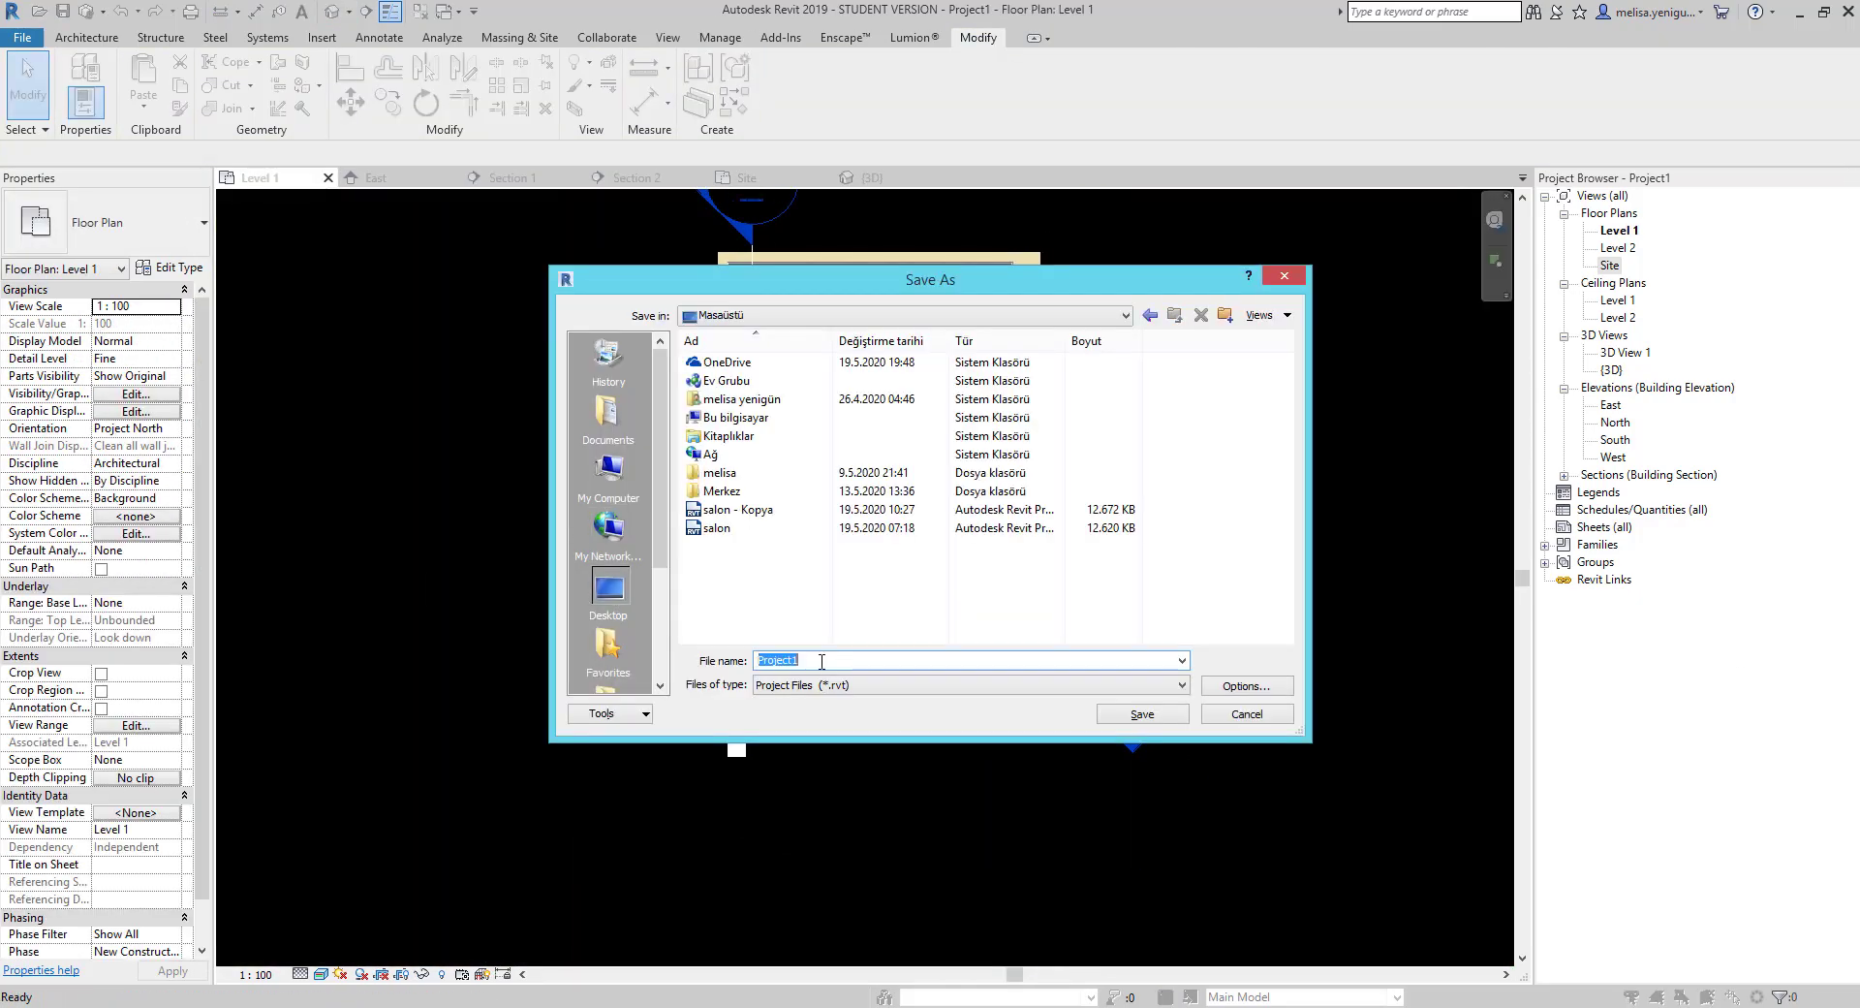
key("Return")
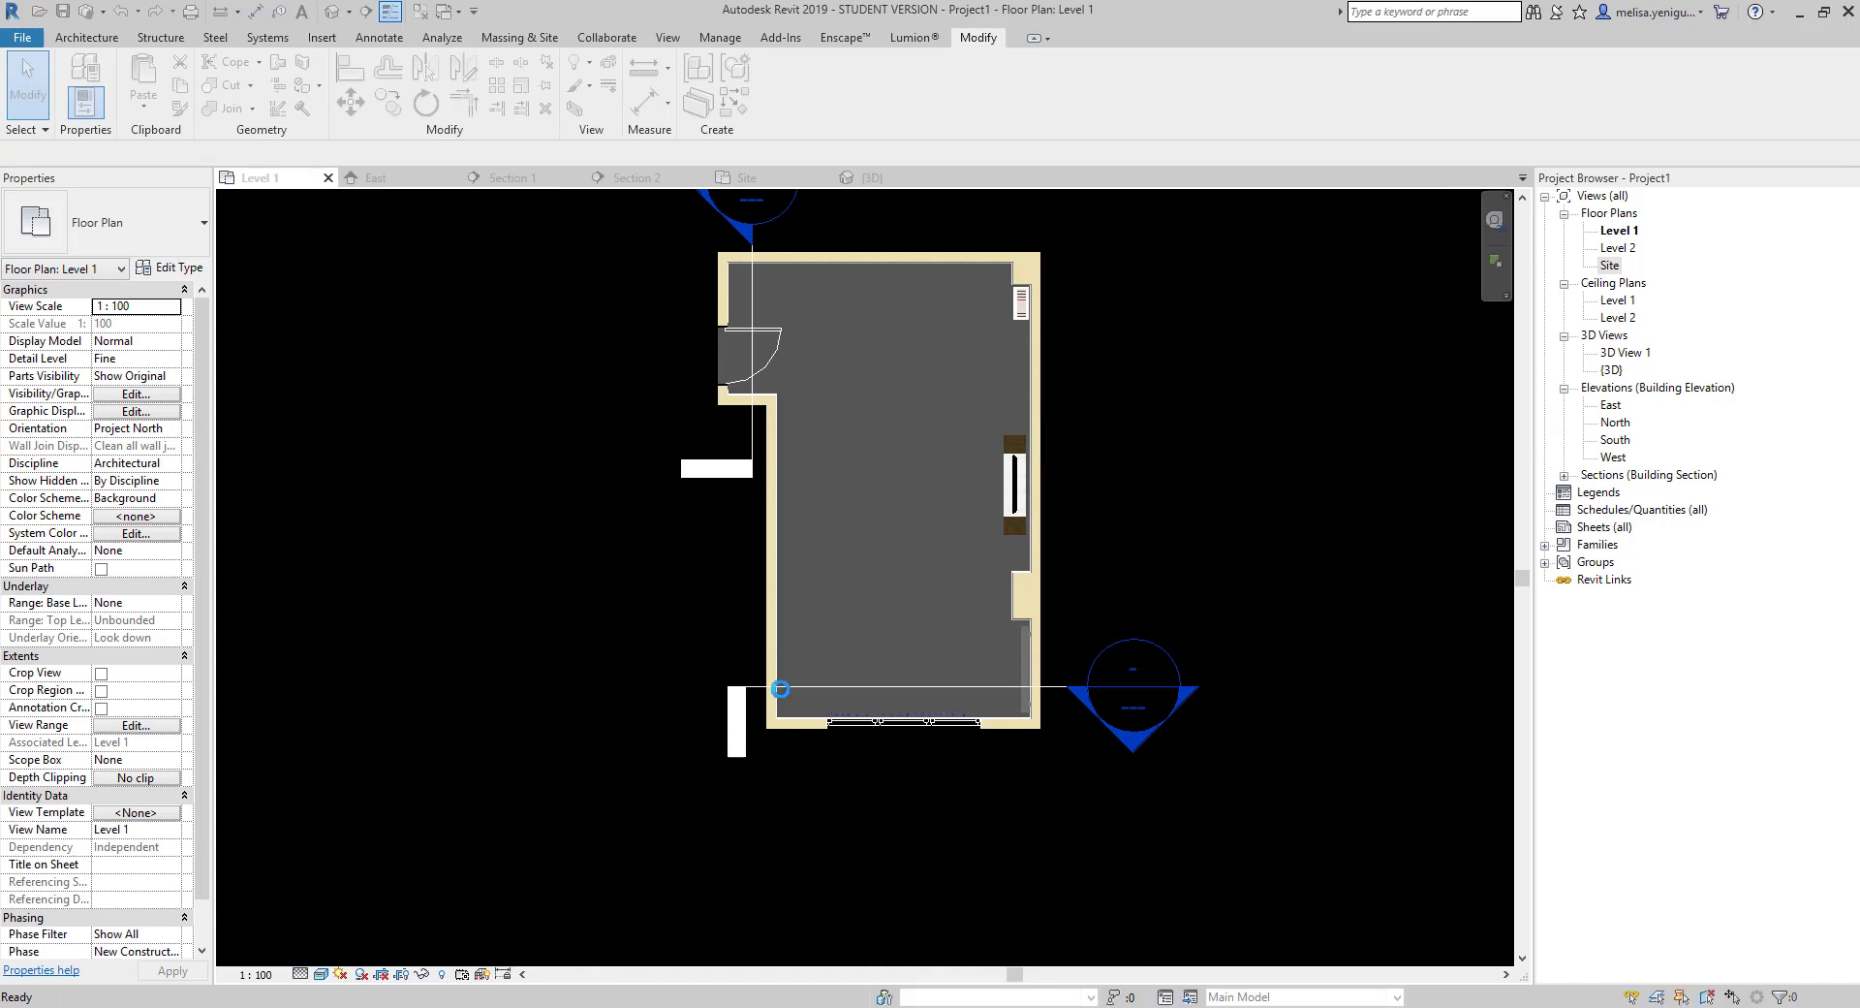
Draw a section facing the TV wall and open Section 3 to view the TV.
left_click(923, 391)
double_click(998, 262)
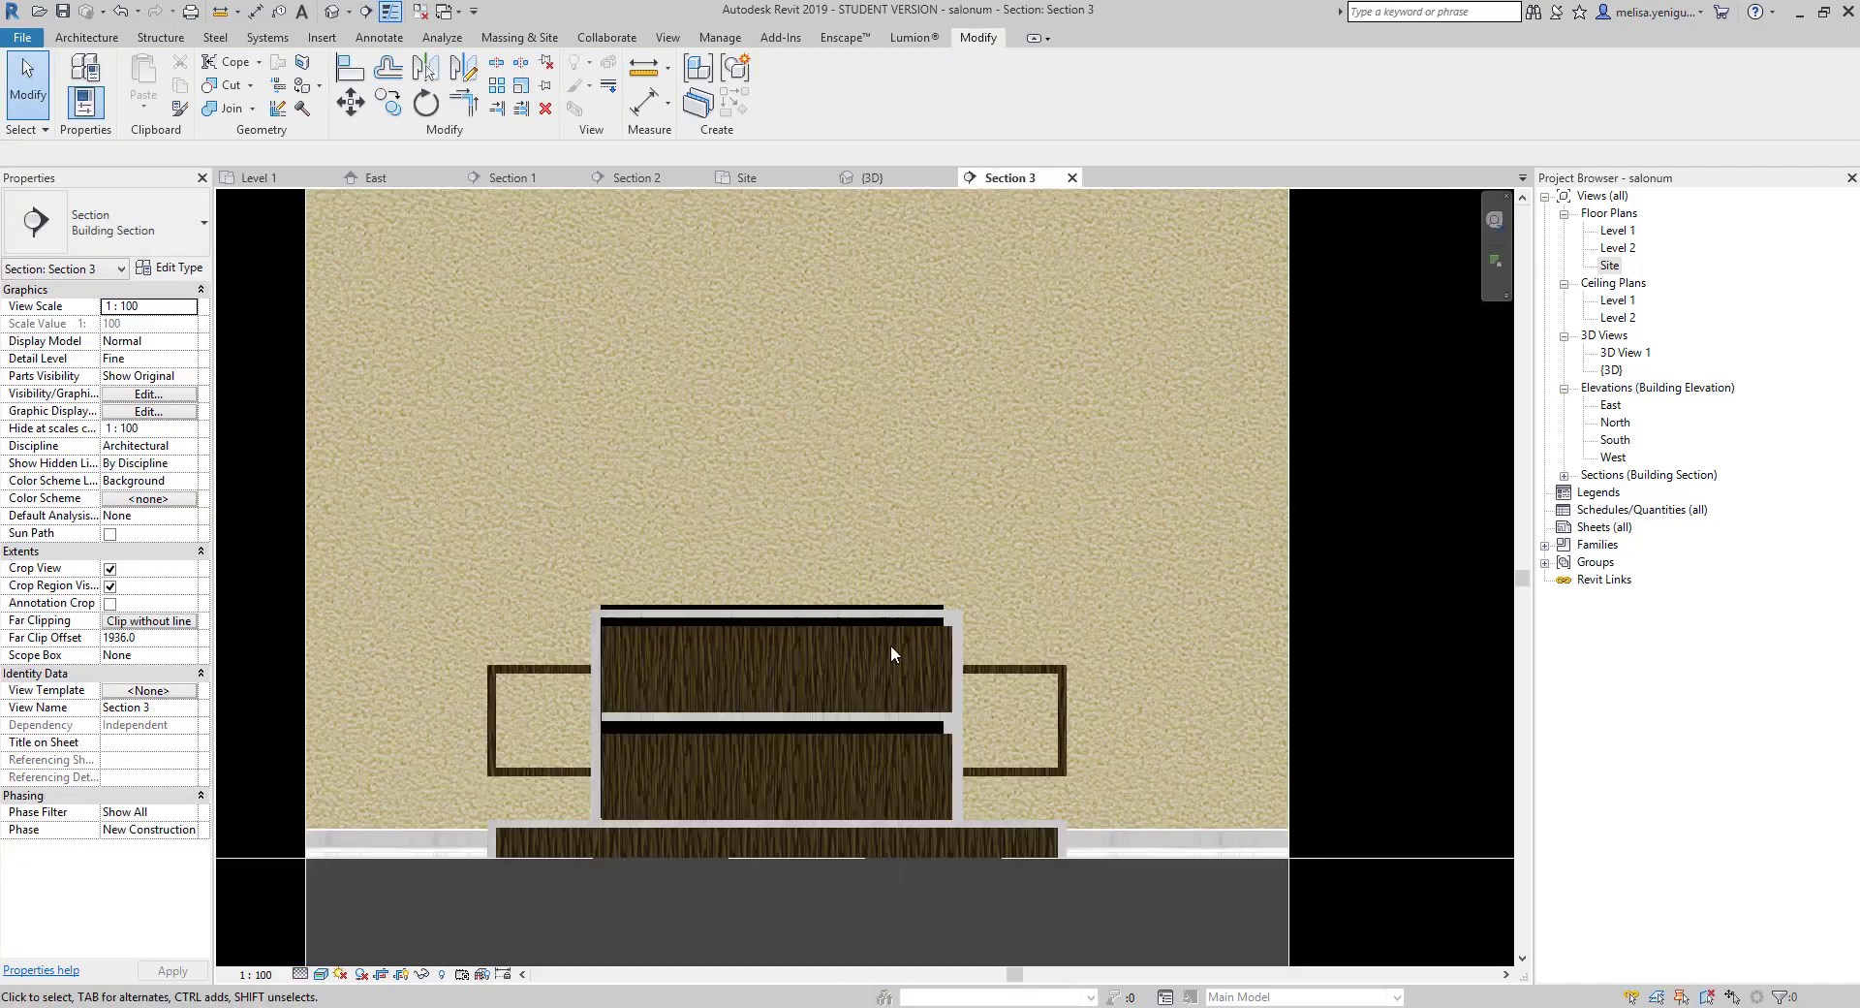
left_click(891, 644)
scroll(737, 678, "down", 1)
key("m")
key("v")
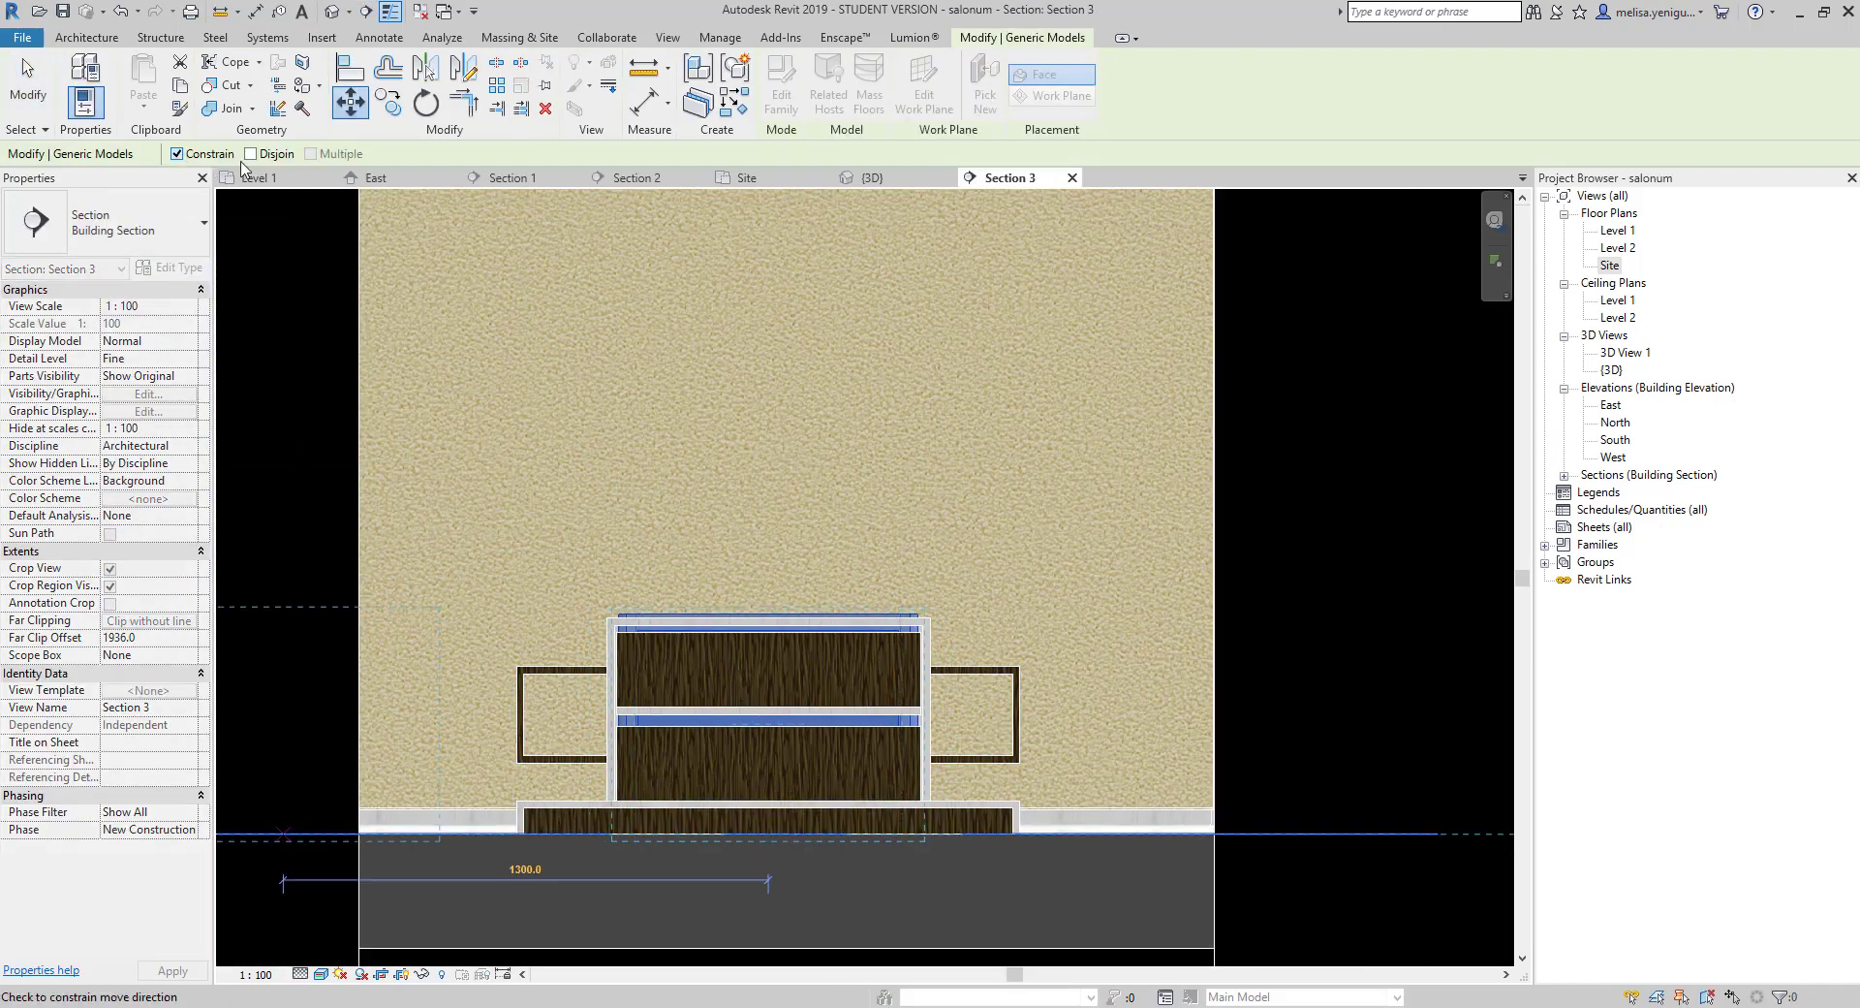
key("Escape")
scroll(726, 388, "up", 5)
Place a camera in Level 1 aimed at the TV and cabinet, enlarging its crop region.
scroll(877, 484, "down", 2)
key("Escape")
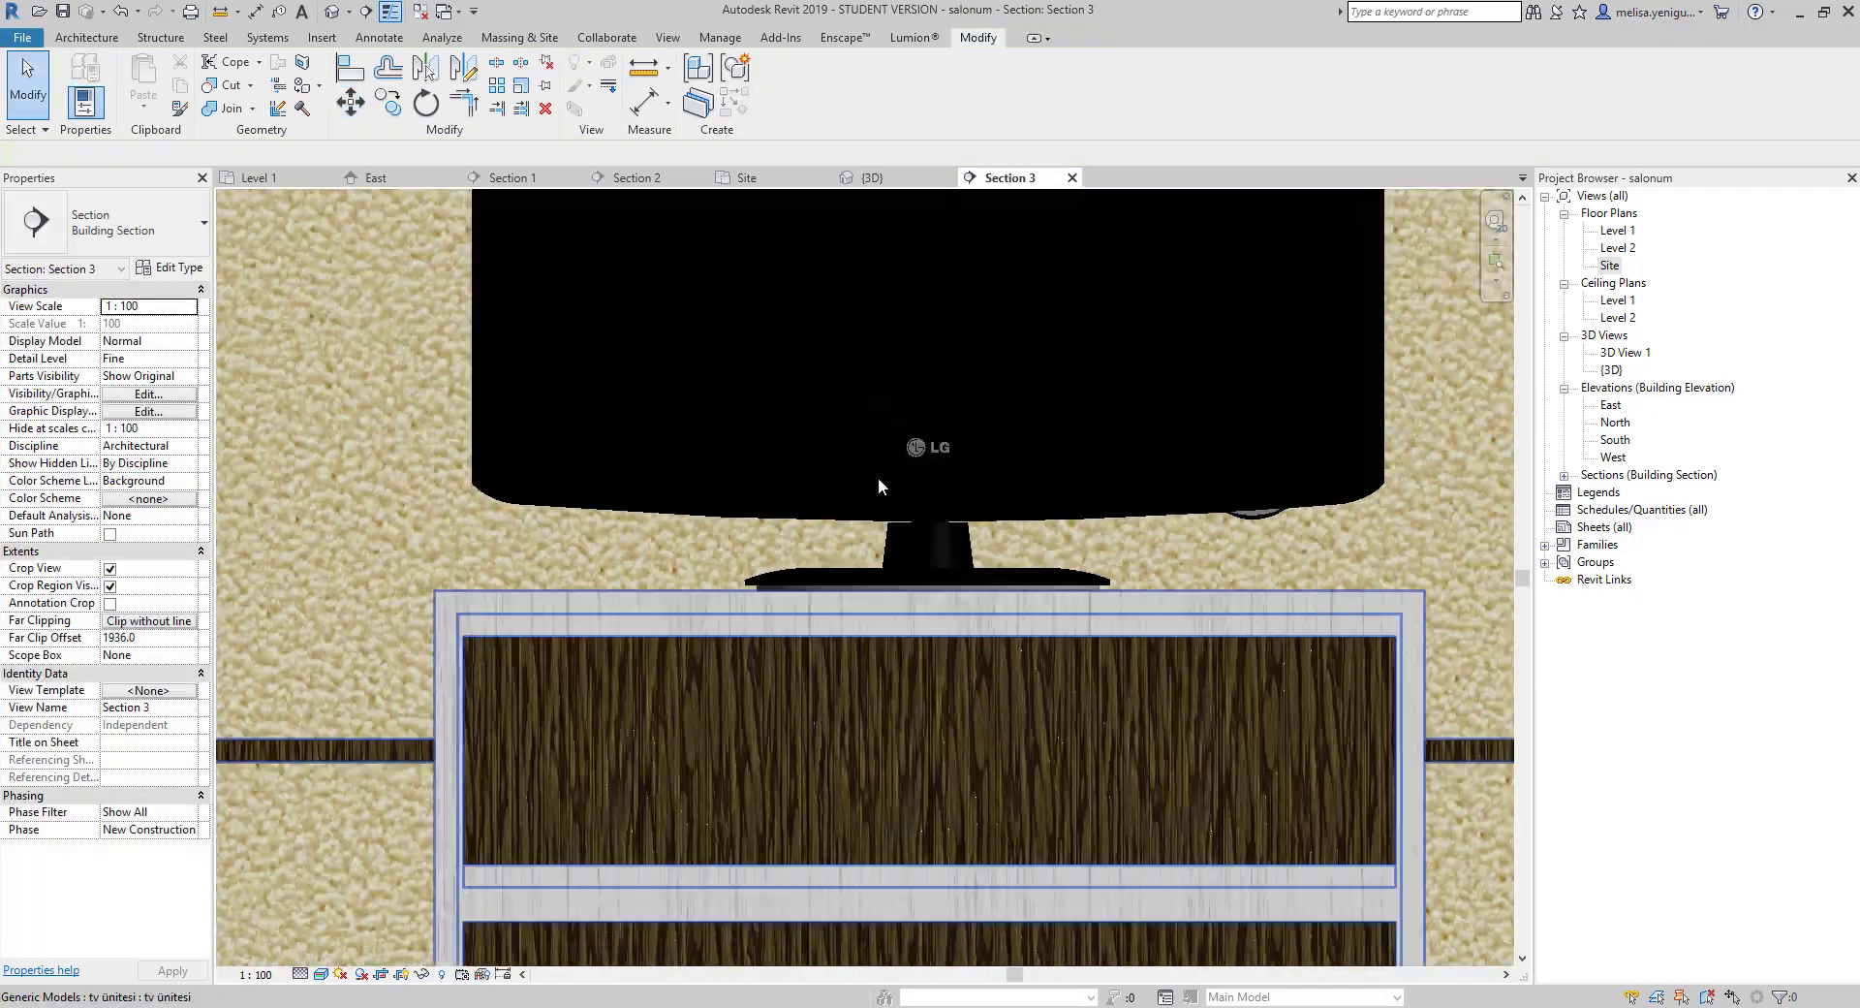
key("ctrl+Tab")
key("ctrl+Tab")
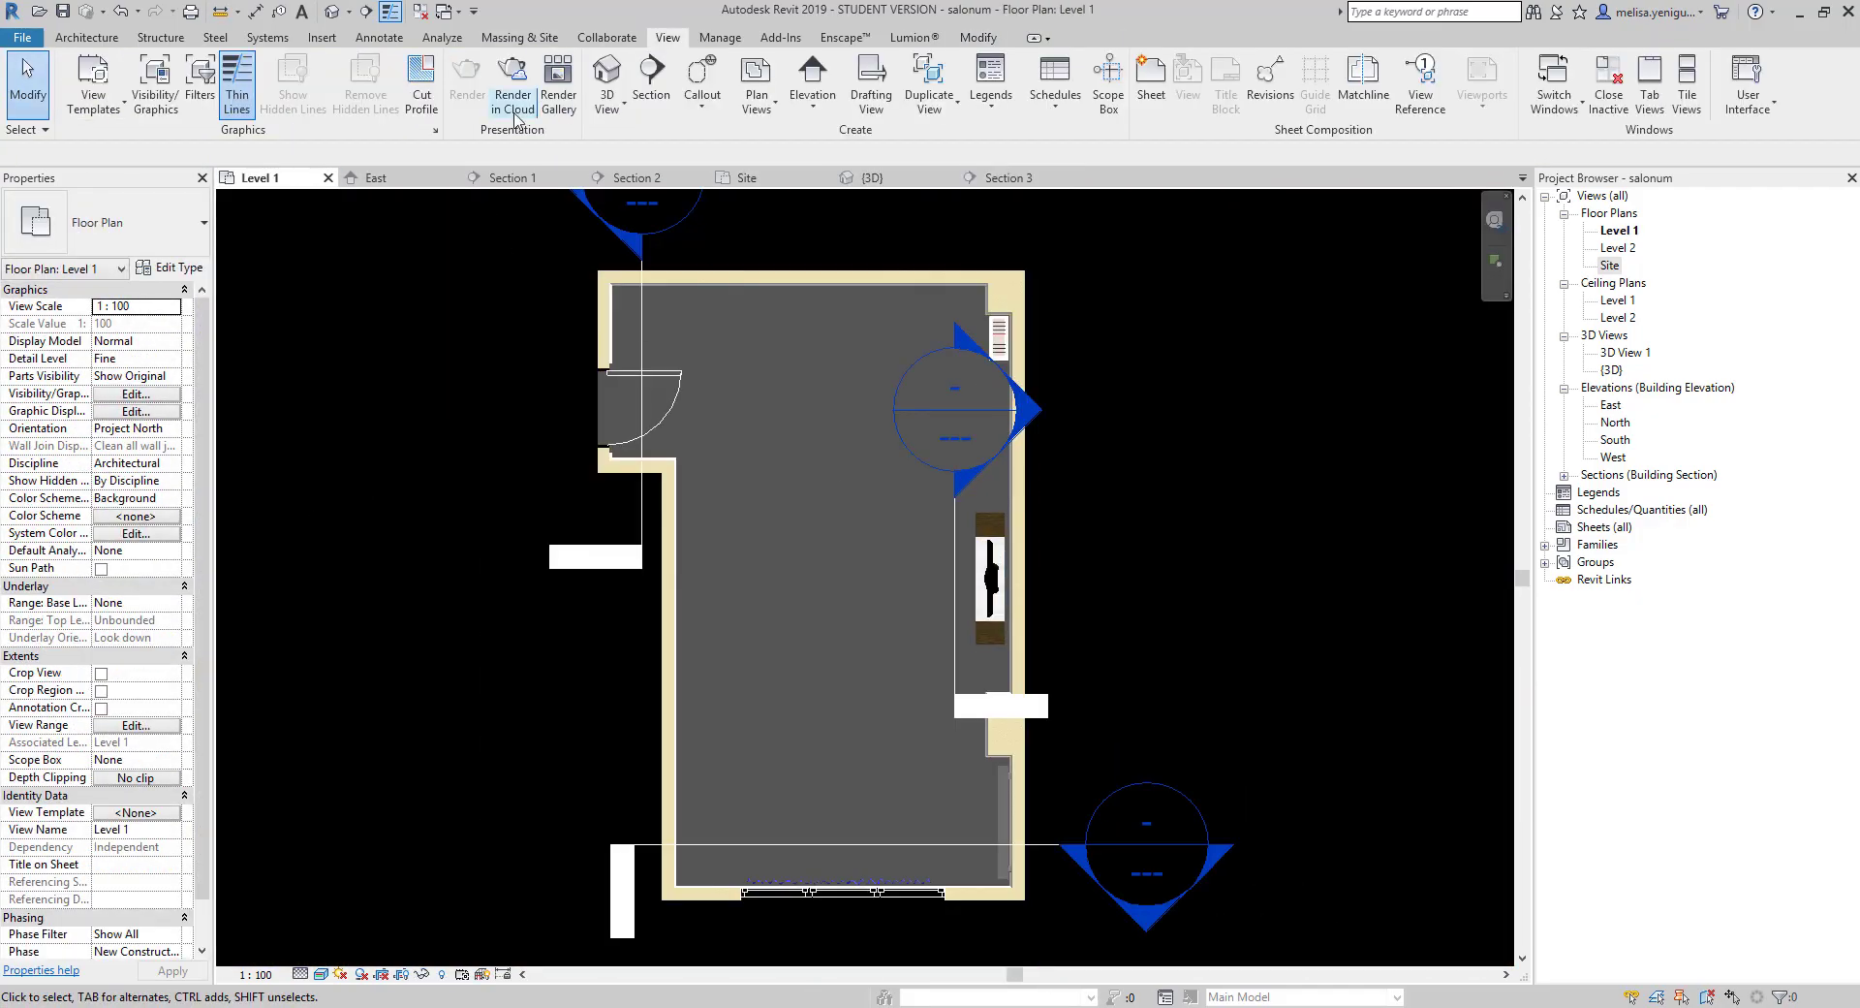
left_click(802, 397)
left_click(969, 678)
left_click_drag(856, 728, 843, 789)
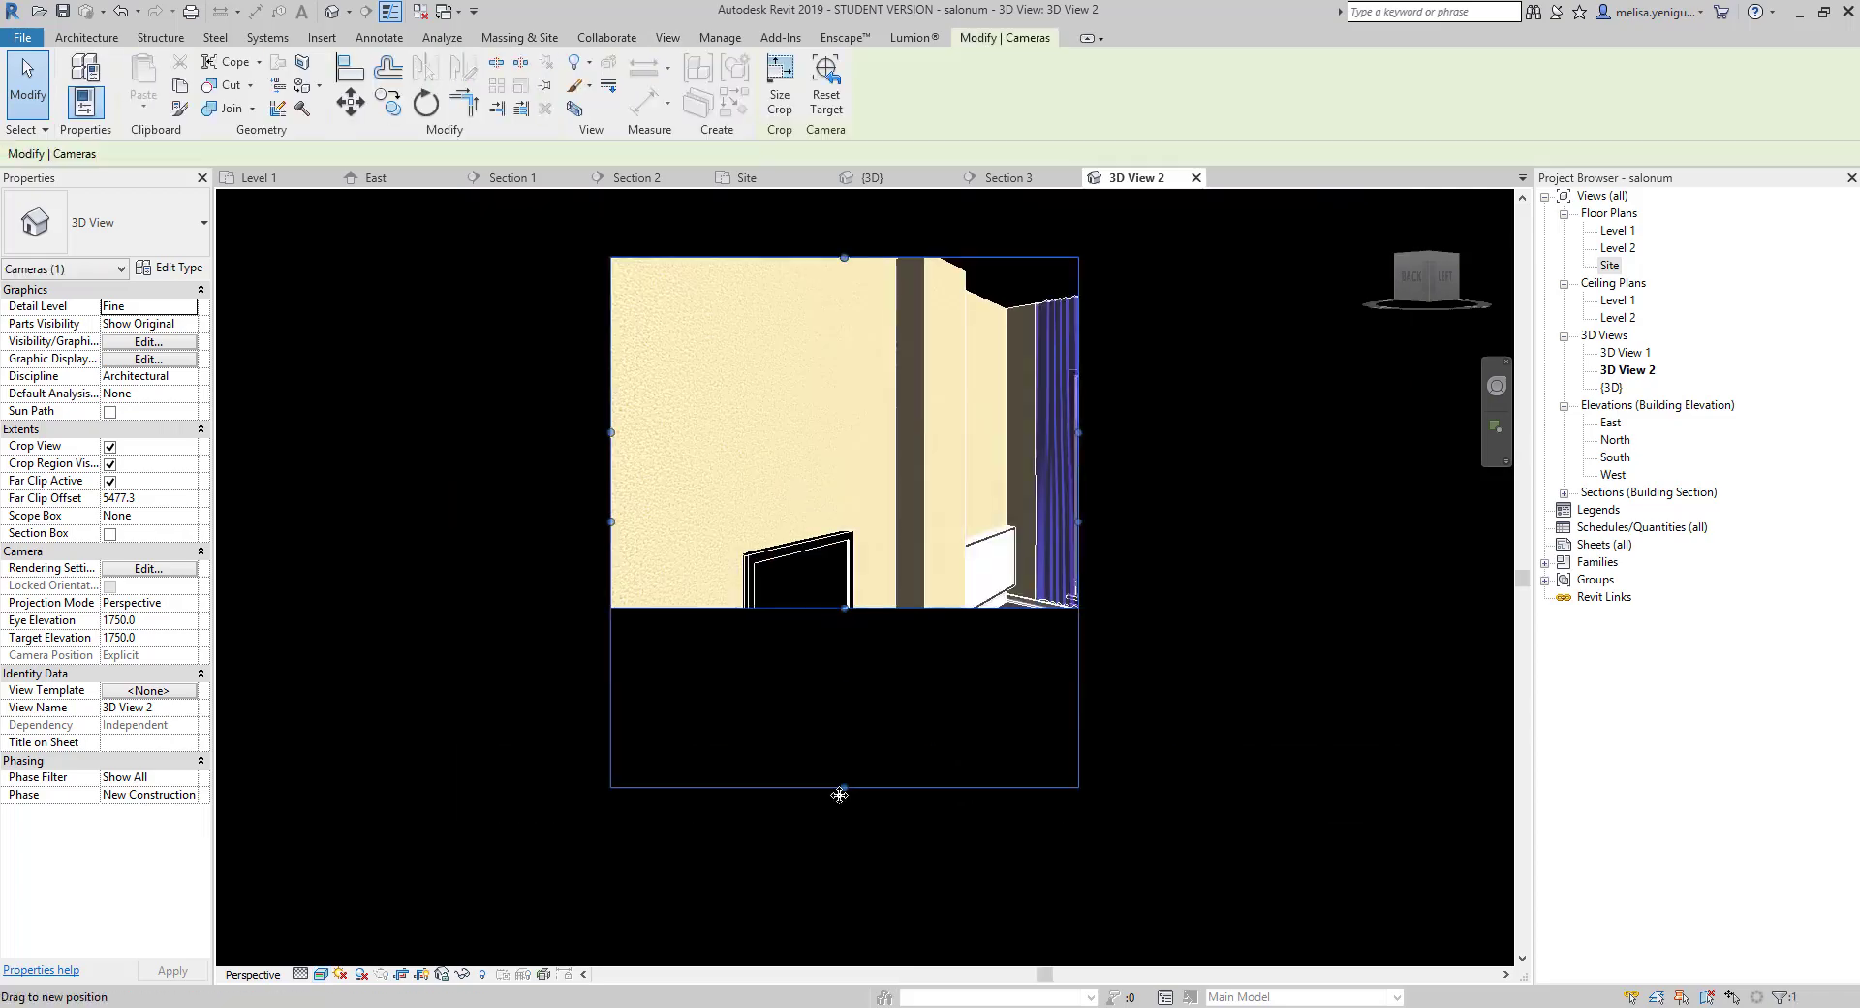
Adjust the graphic display settings, then close 3D View 2 and Section 3.
key("g")
key("d")
left_click(825, 693)
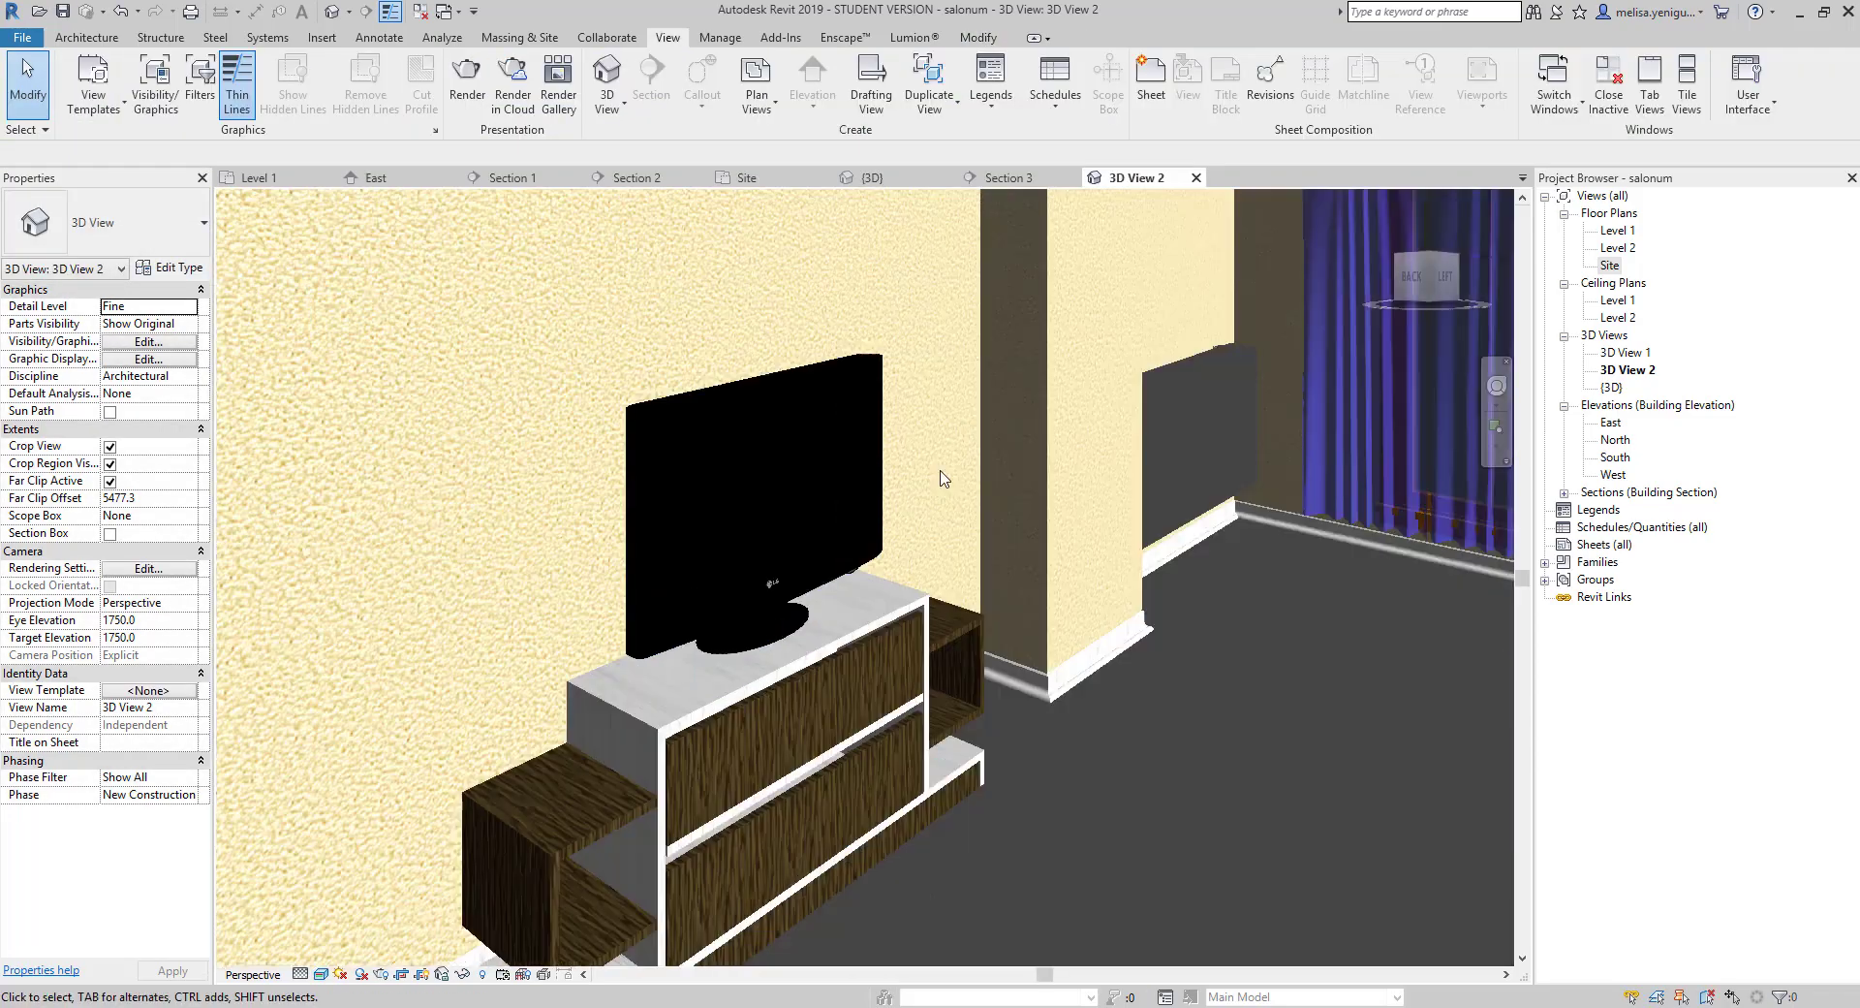
scroll(958, 477, "up", 3)
key("ctrl+F4")
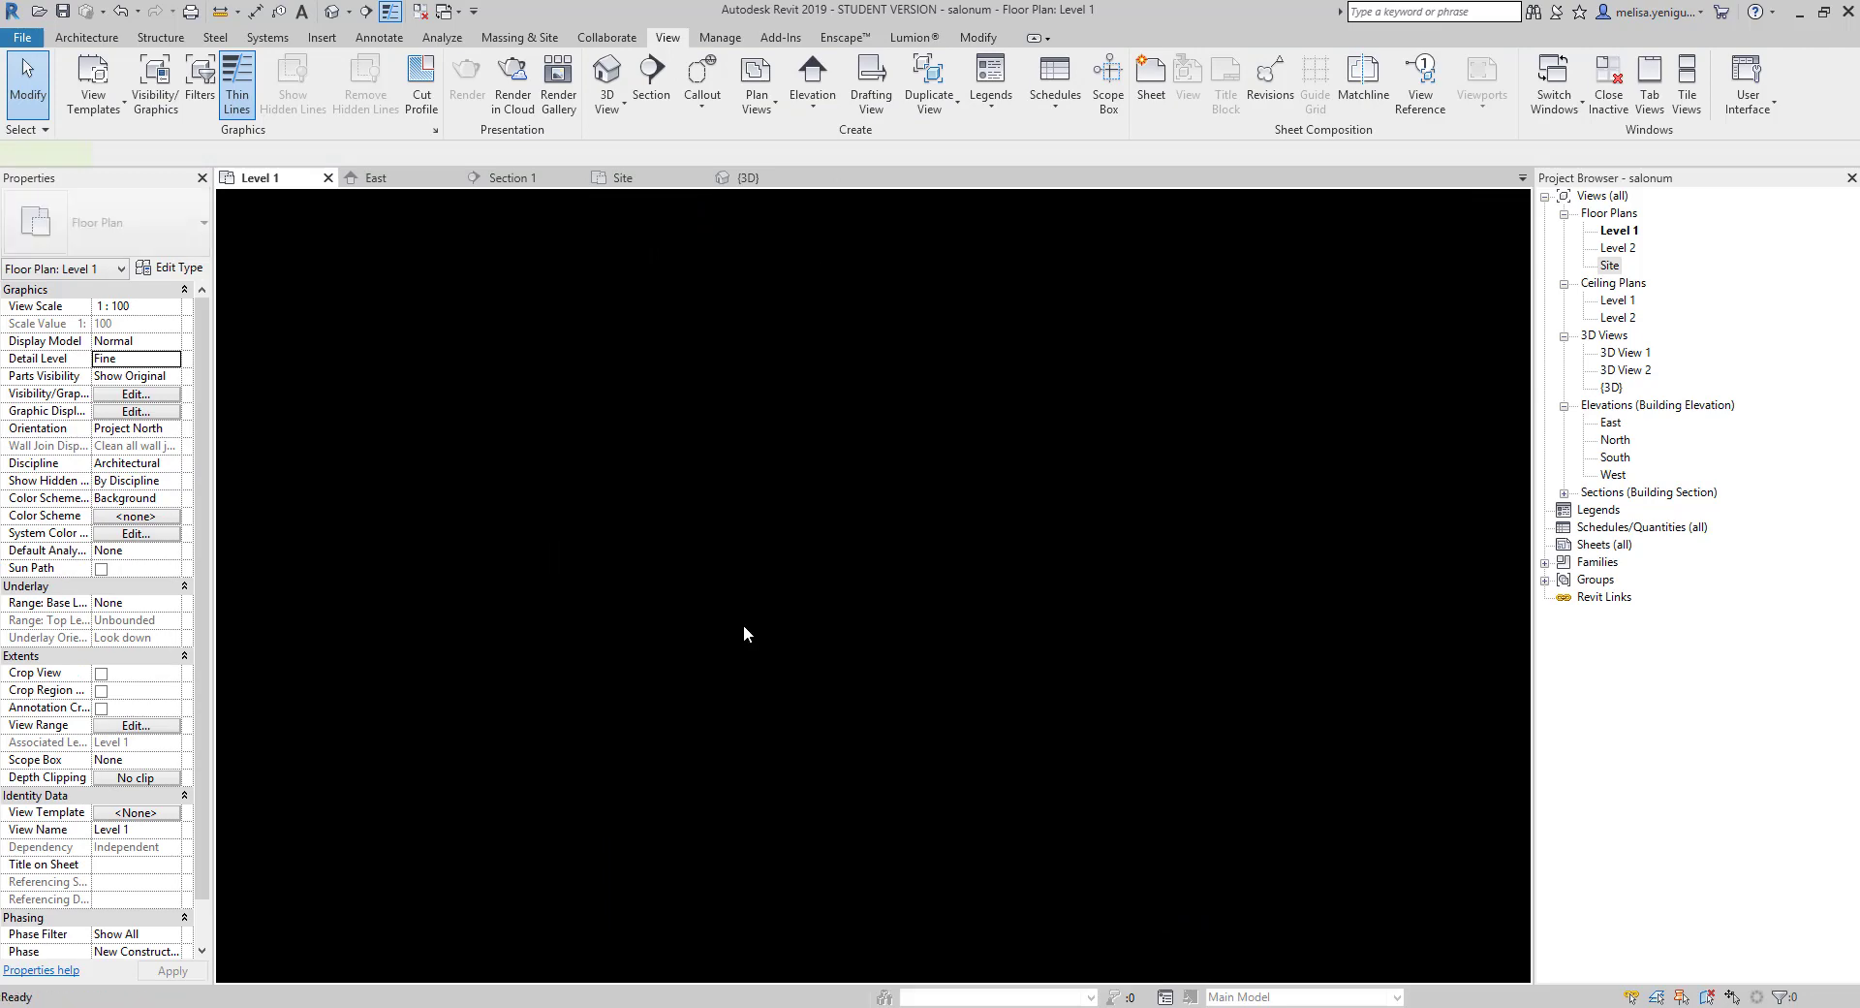
Place two sofa pieces side by side next to the room.
left_click(736, 598)
mouse_move(998, 637)
middle_mouse_down()
mouse_move(902, 663)
mouse_move(539, 662)
middle_mouse_up()
key("Escape")
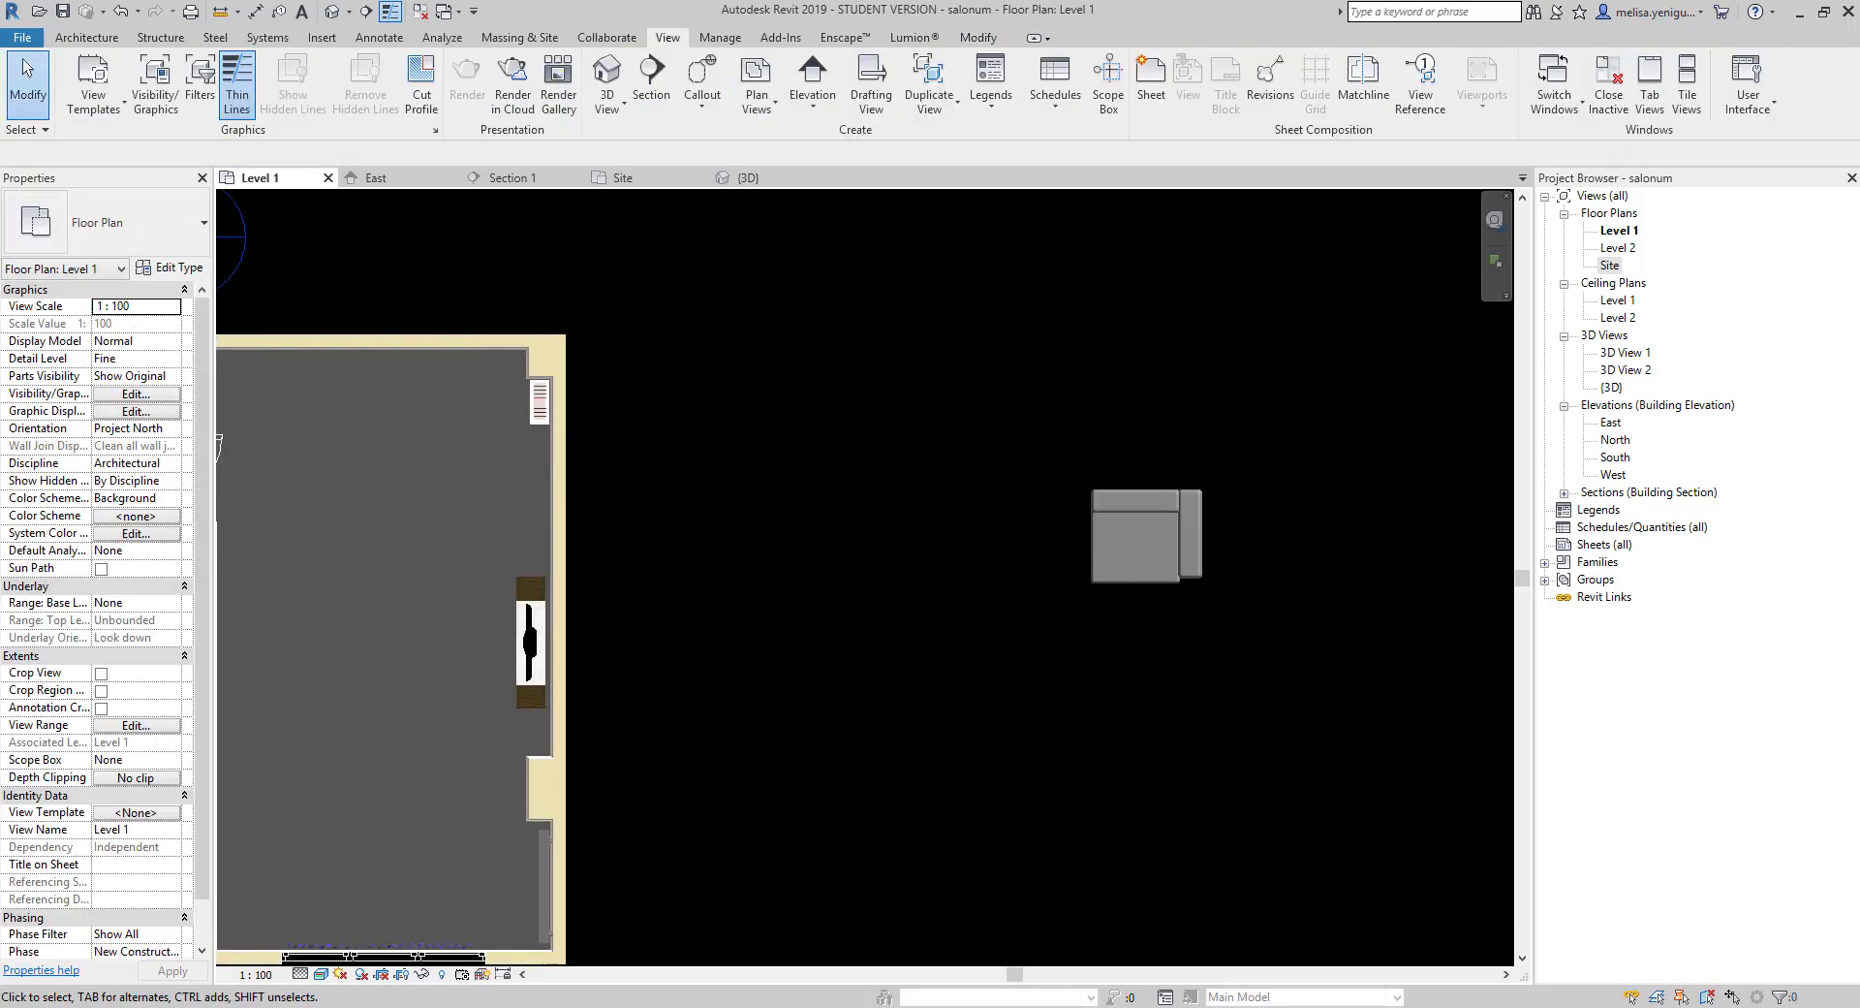
key("Return")
left_click(1031, 536)
key("Escape")
scroll(1105, 514, "up", 3)
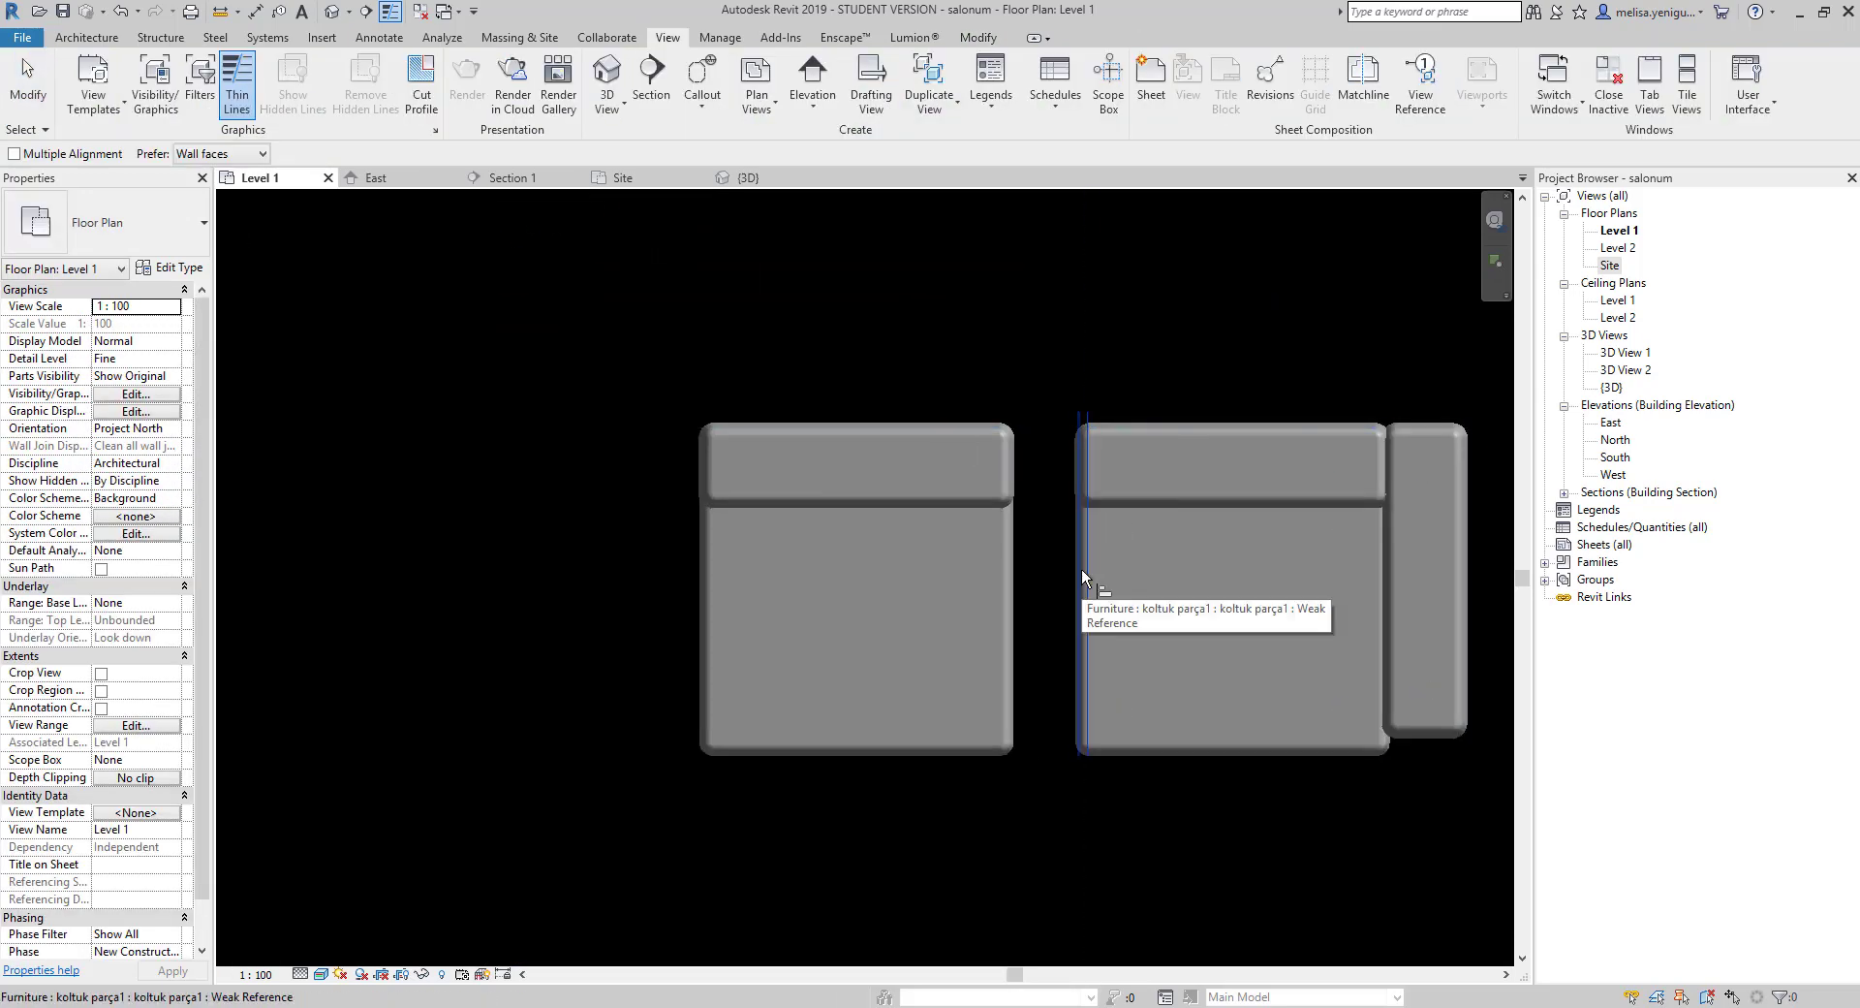
left_click(1014, 581)
scroll(1005, 611, "up", 2)
scroll(1005, 614, "down", 5)
key("Escape")
Align the sofa pieces with AL, then paste another piece below and align it to the sofa edge.
key("al")
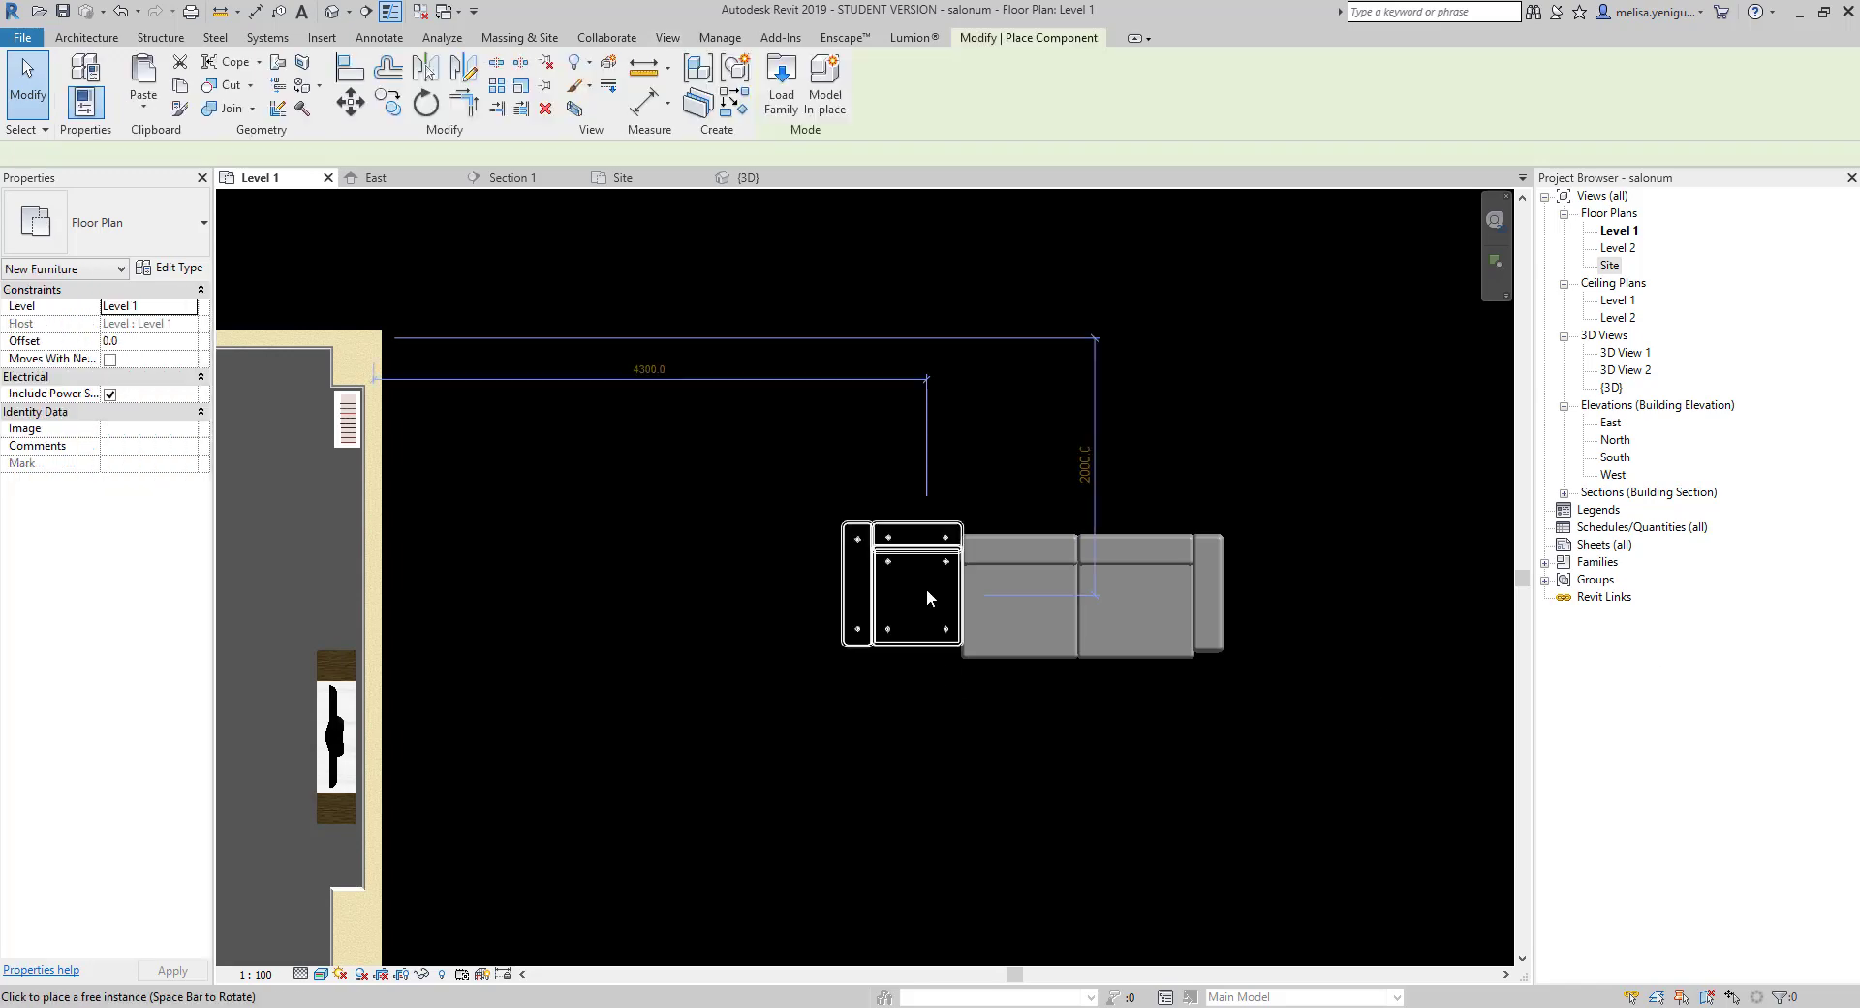
scroll(969, 581, "up", 3)
left_click(975, 562)
key("Escape")
scroll(982, 486, "down", 4)
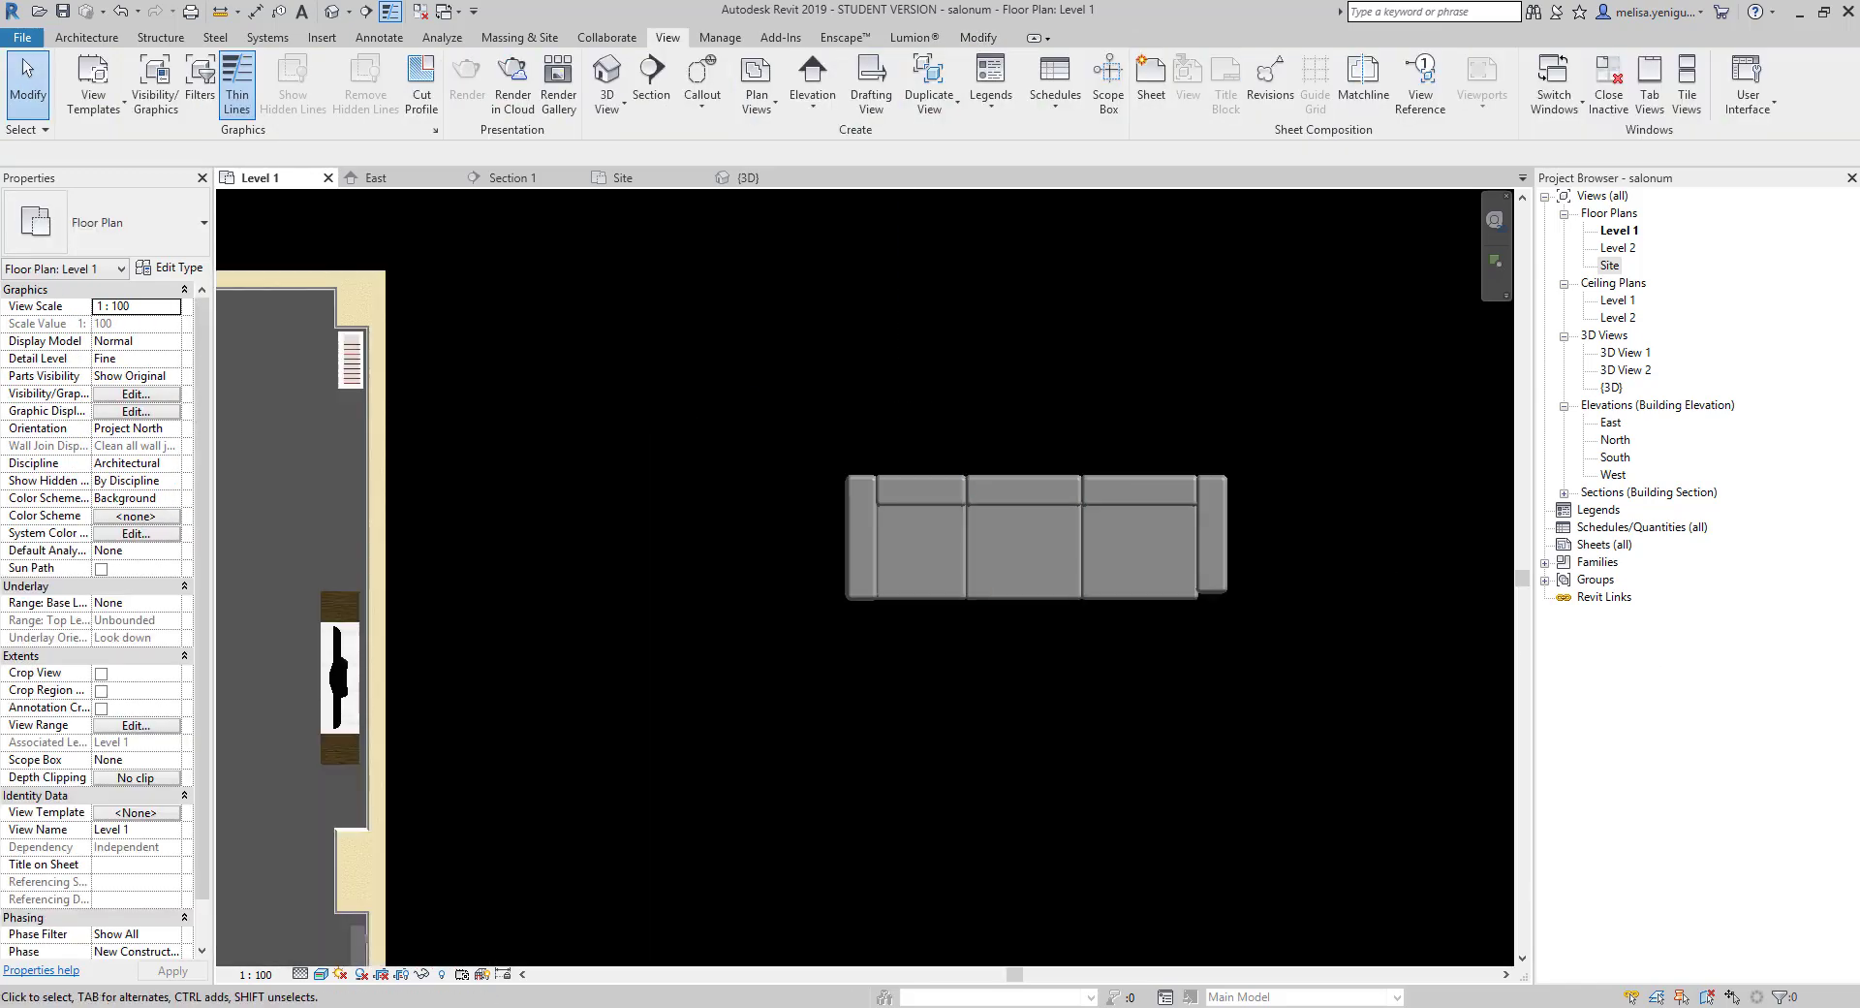
key("ctrl+v")
left_click(907, 655)
scroll(826, 676, "up", 3)
key("al")
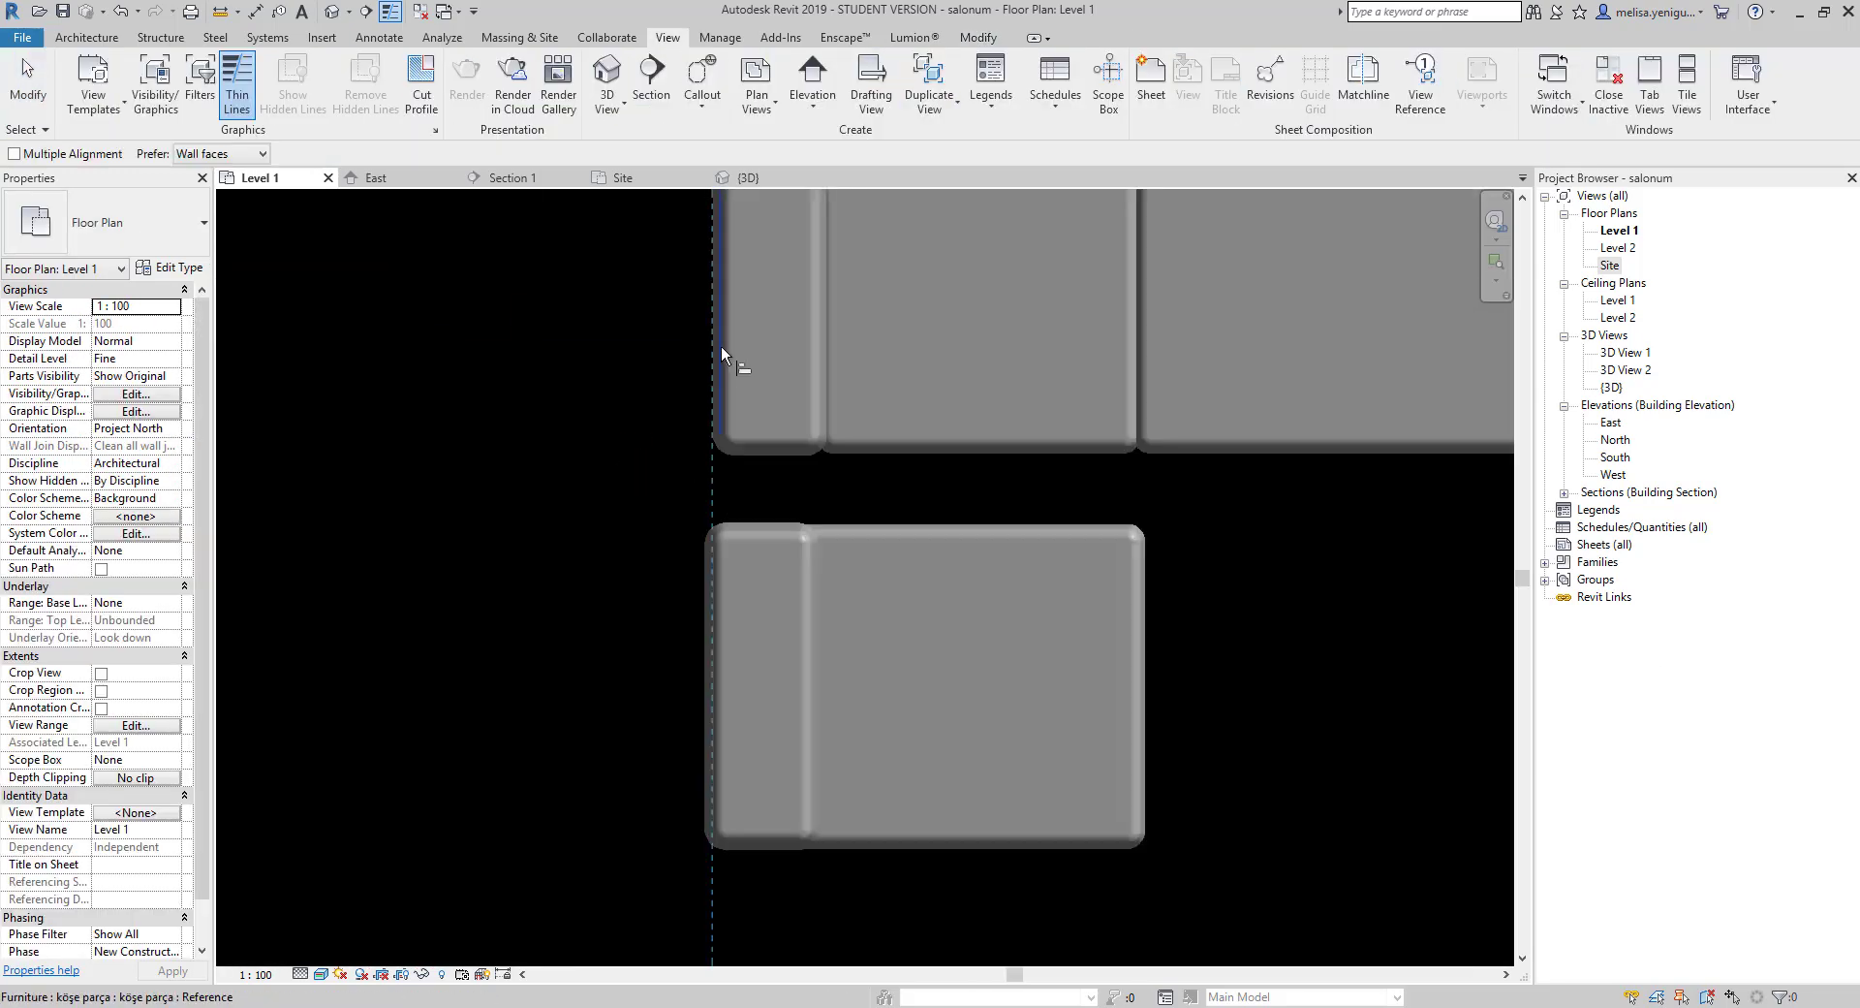
left_click(721, 347)
scroll(893, 479, "down", 4)
Place a pouf below the sofa with CM, rotate it 90 degrees and move it beside the other piece.
key("cm")
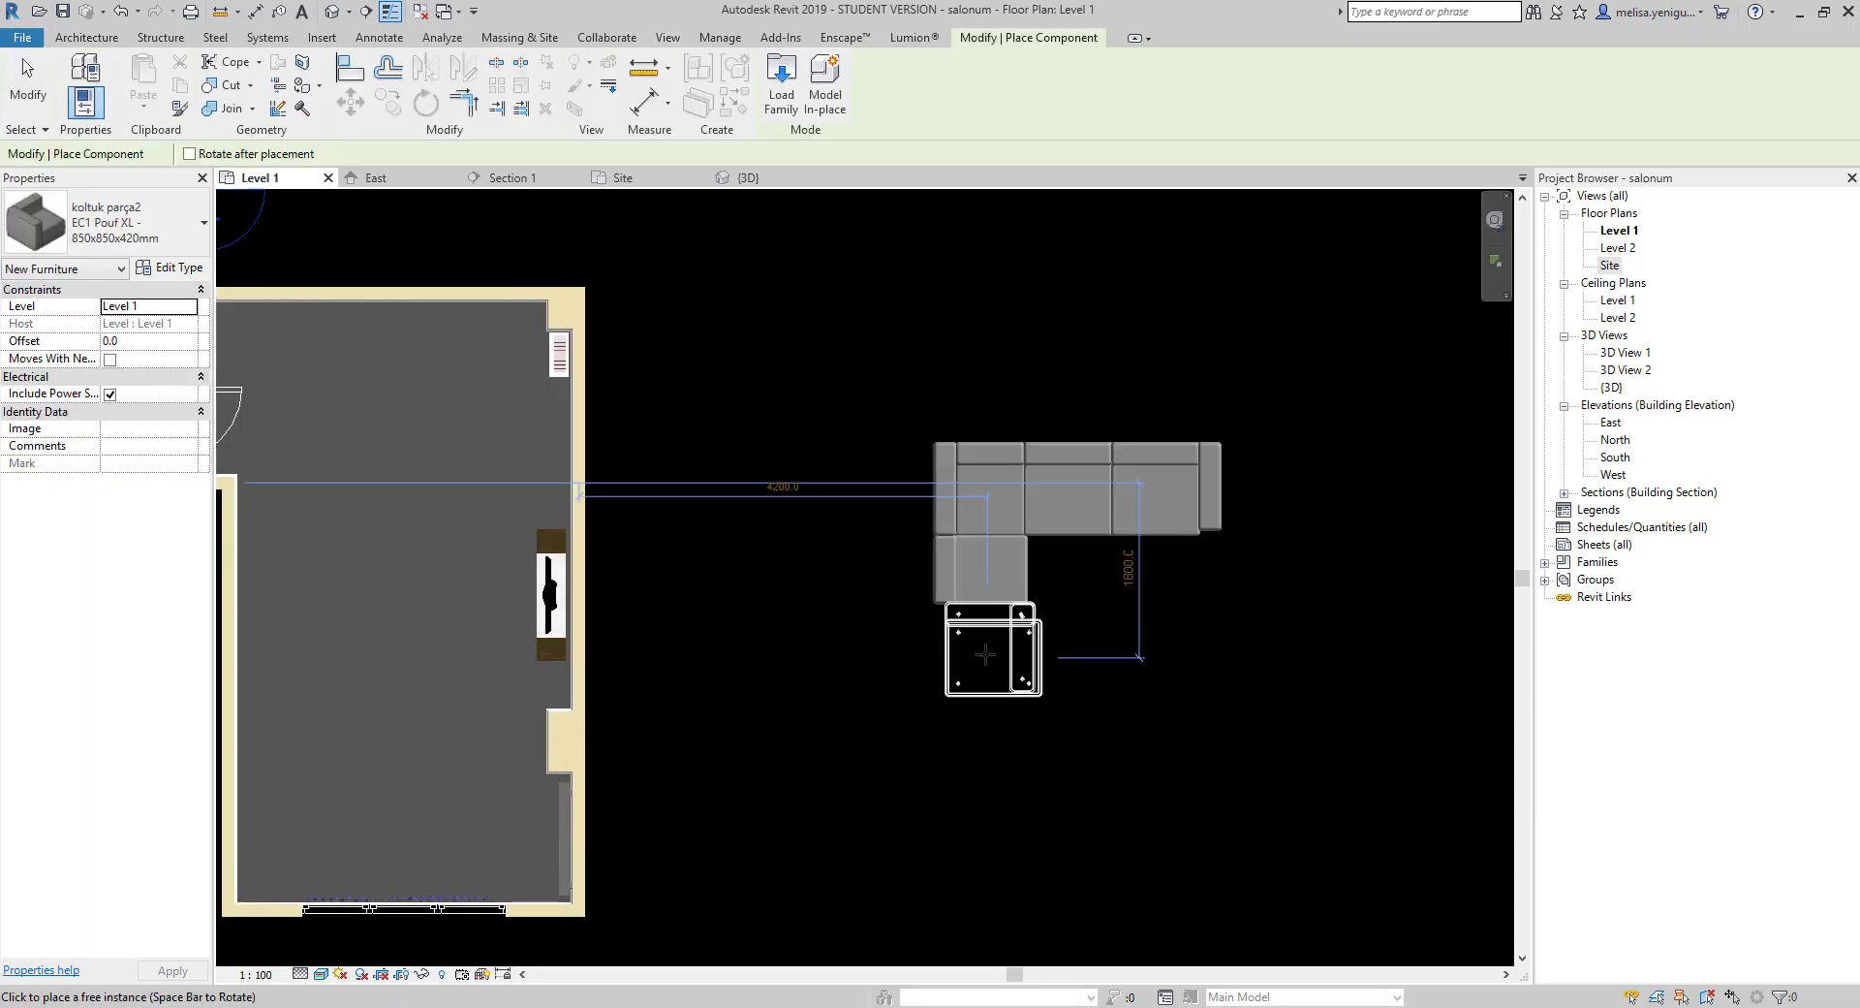
scroll(981, 646, "up", 3)
left_click(982, 646)
left_click(1066, 678)
key("r")
key("o")
scroll(1066, 678, "down", 1)
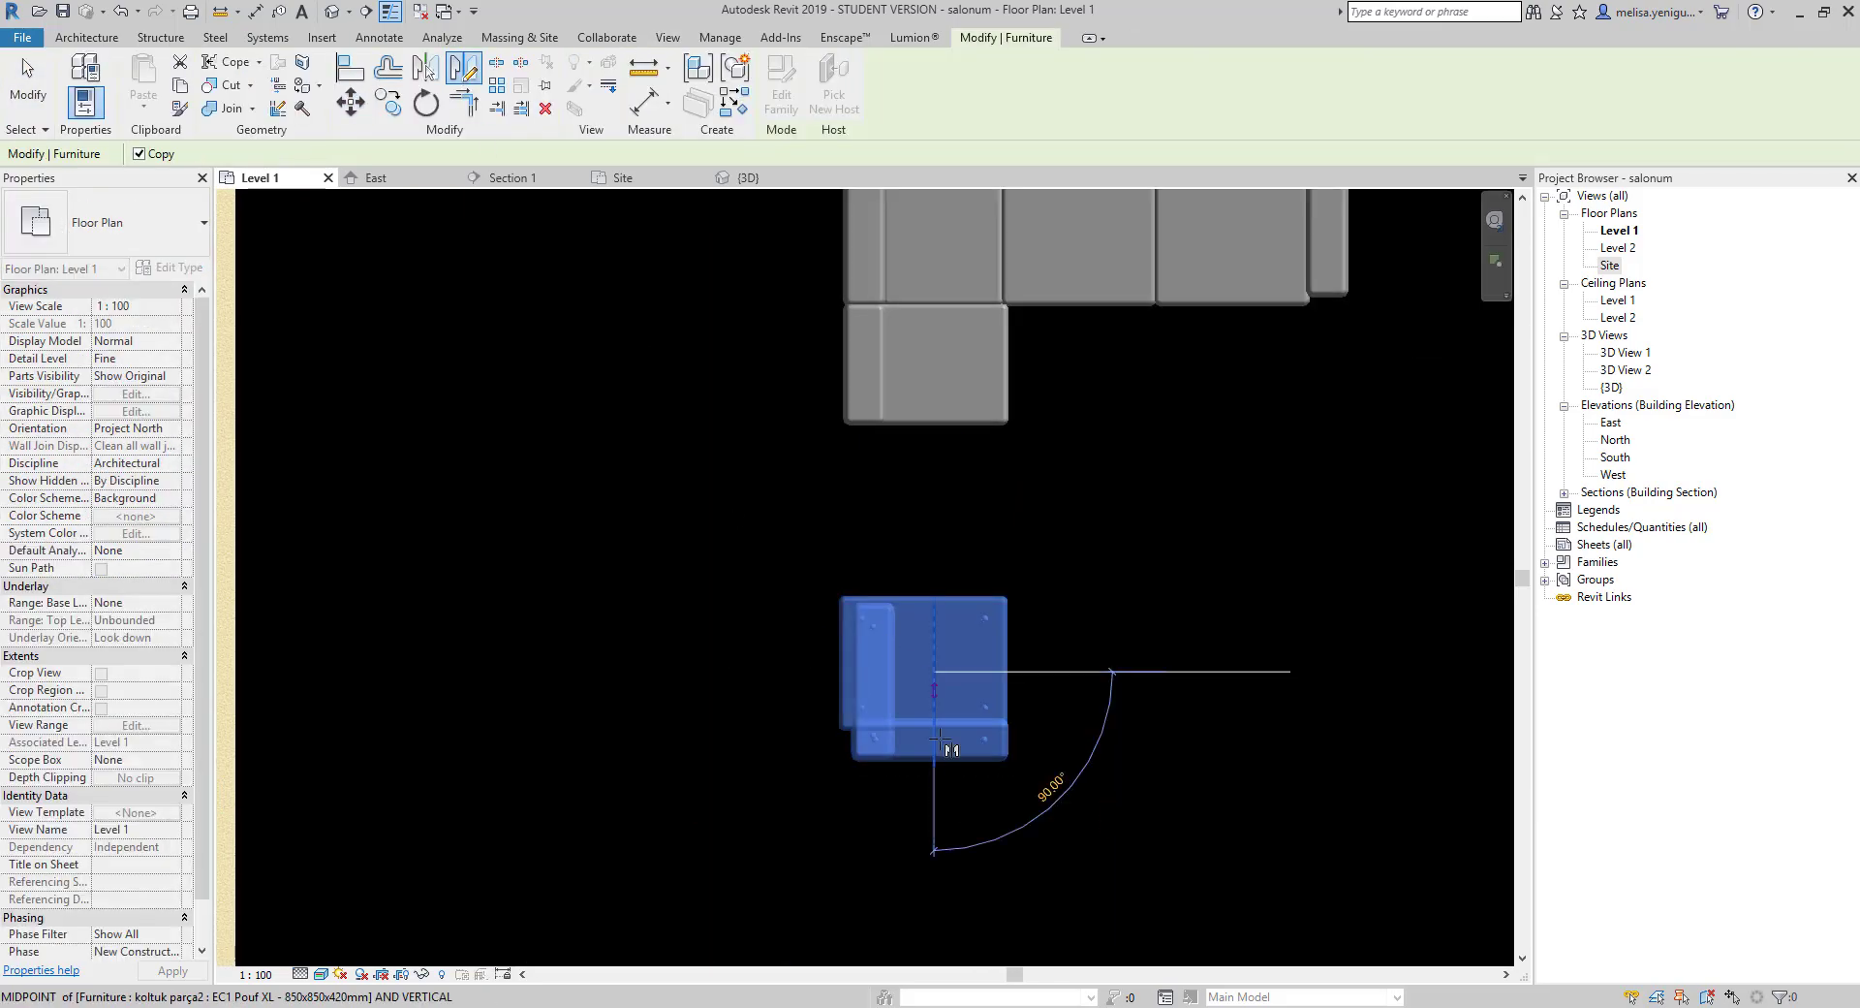
left_click(960, 751)
left_click_drag(993, 777, 1165, 744)
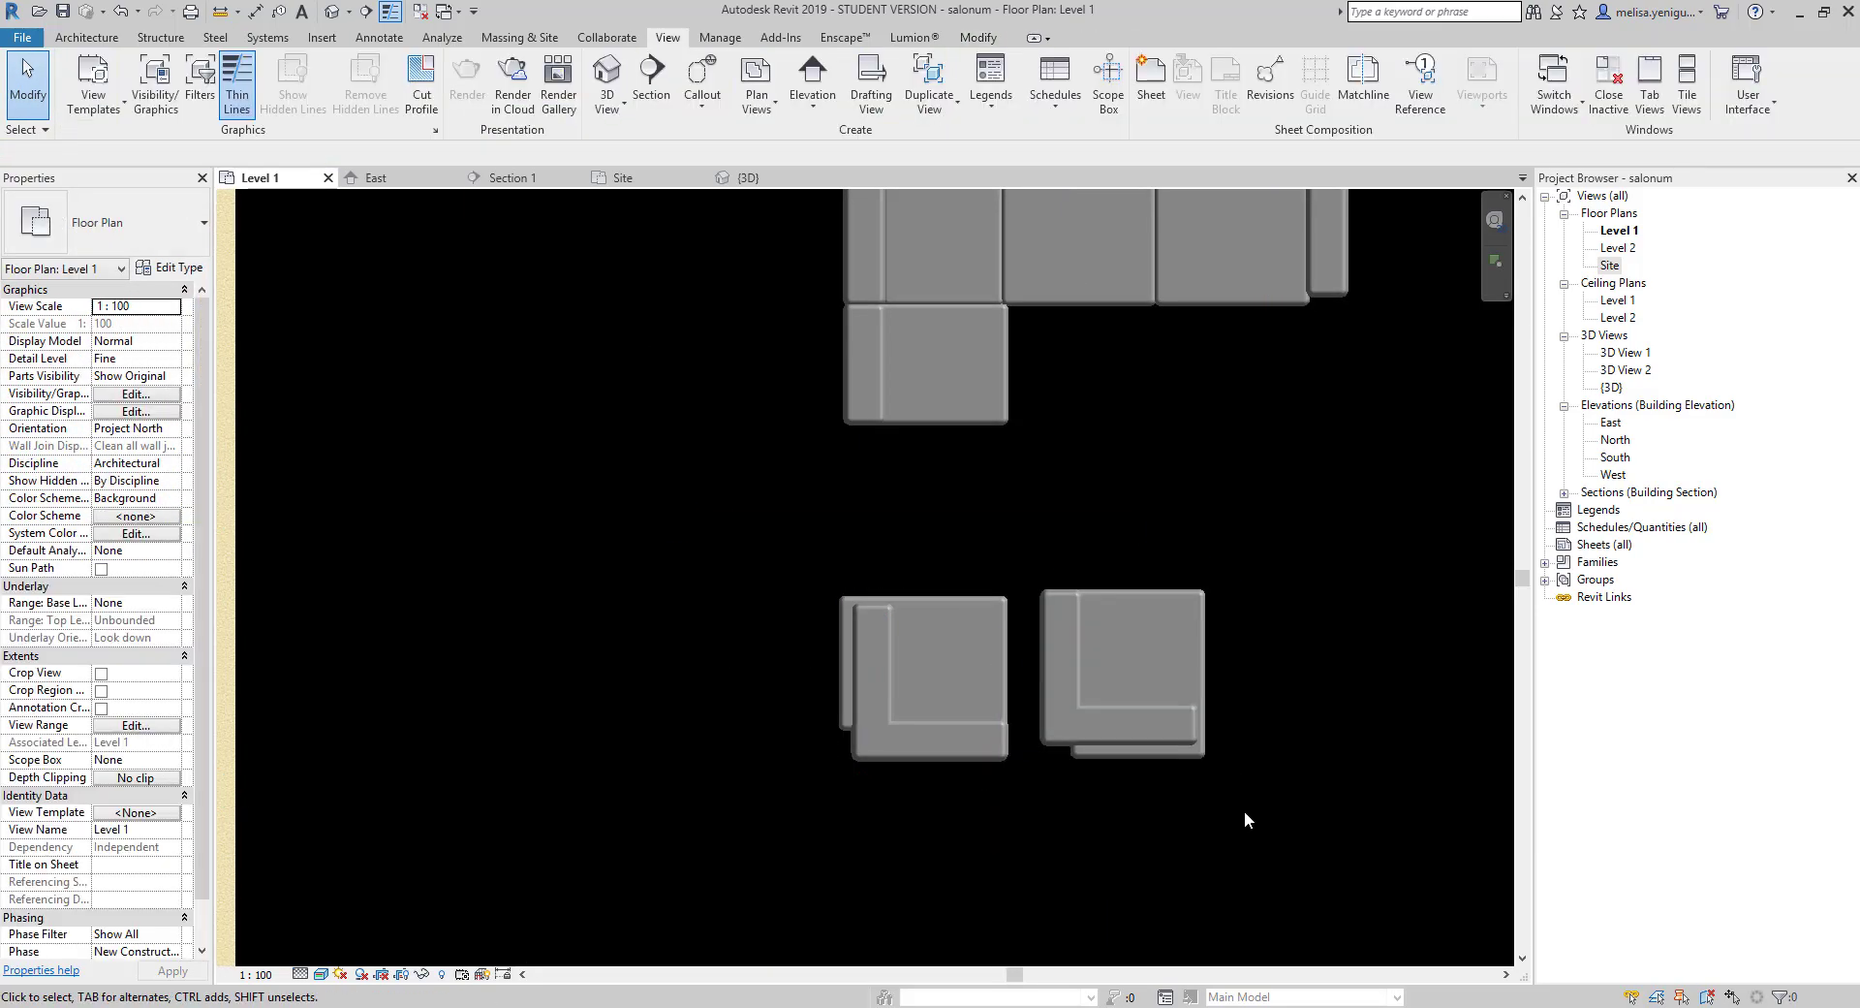
left_click(1364, 750)
scroll(969, 761, "up", 3)
scroll(832, 752, "down", 4)
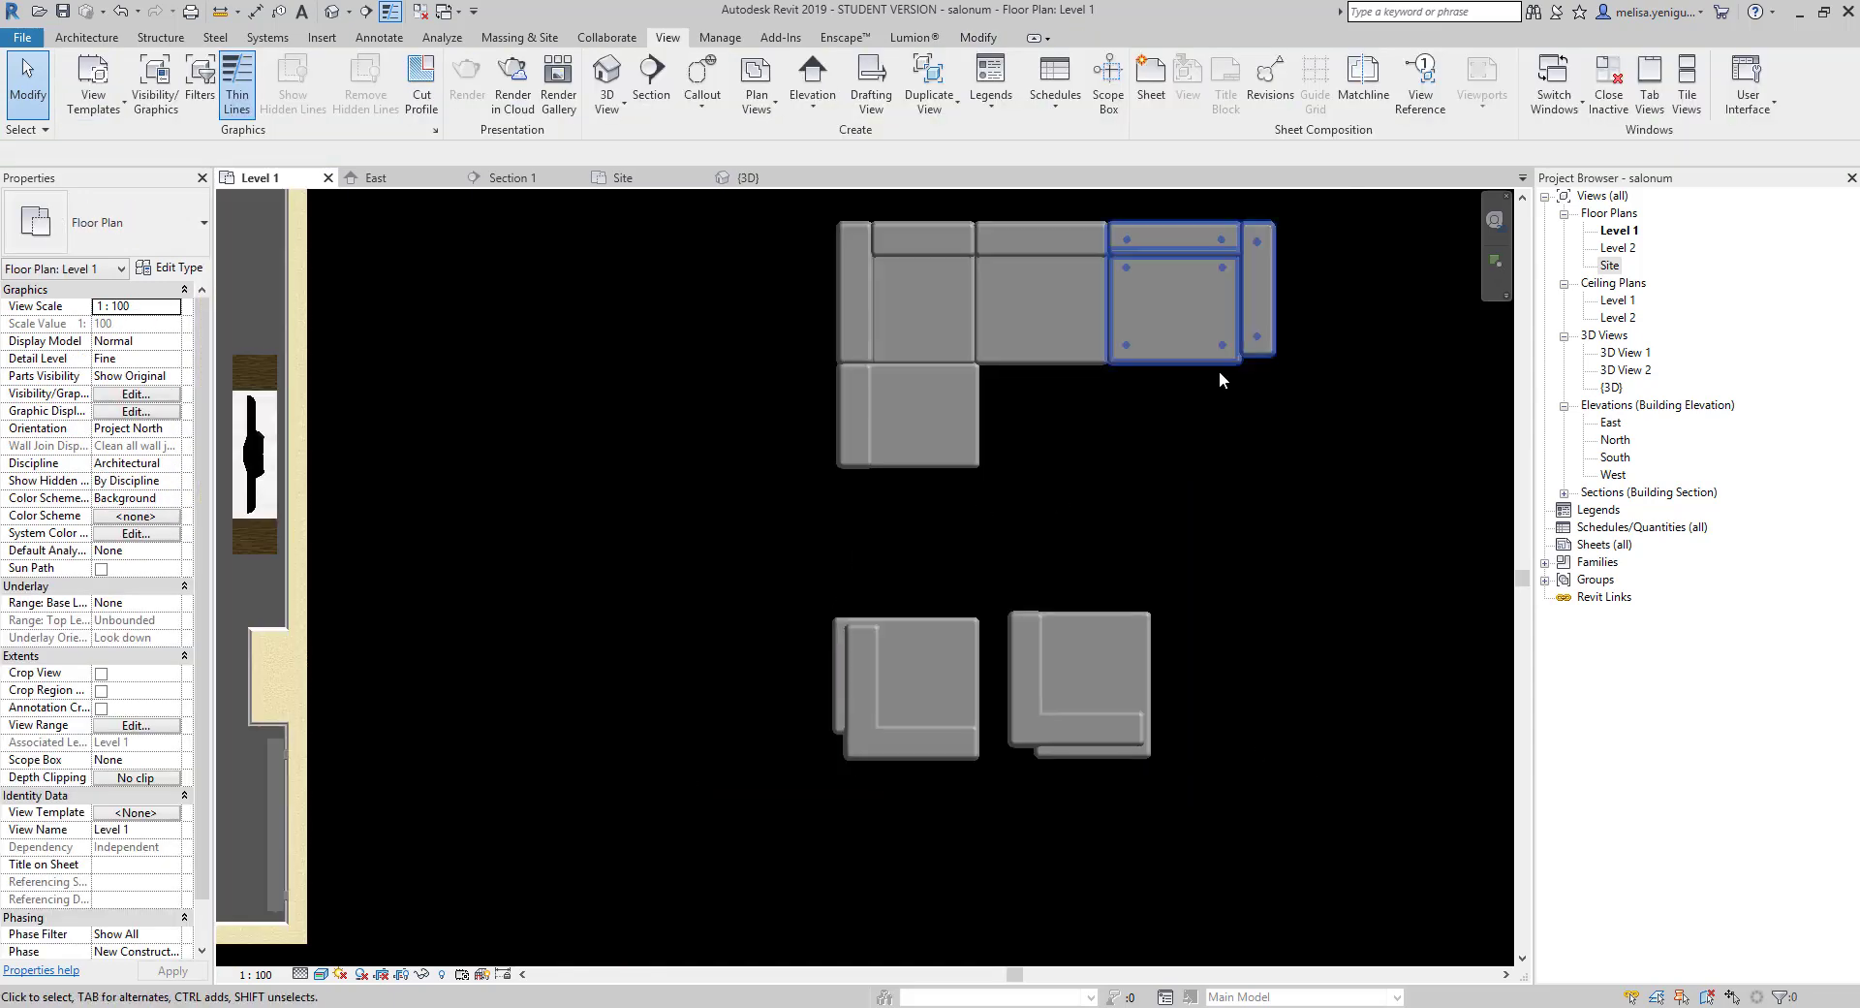
Switch the pouf to the koltuk parça2 type so the pieces form the L-shaped sofa.
left_click(950, 655)
left_click(598, 232)
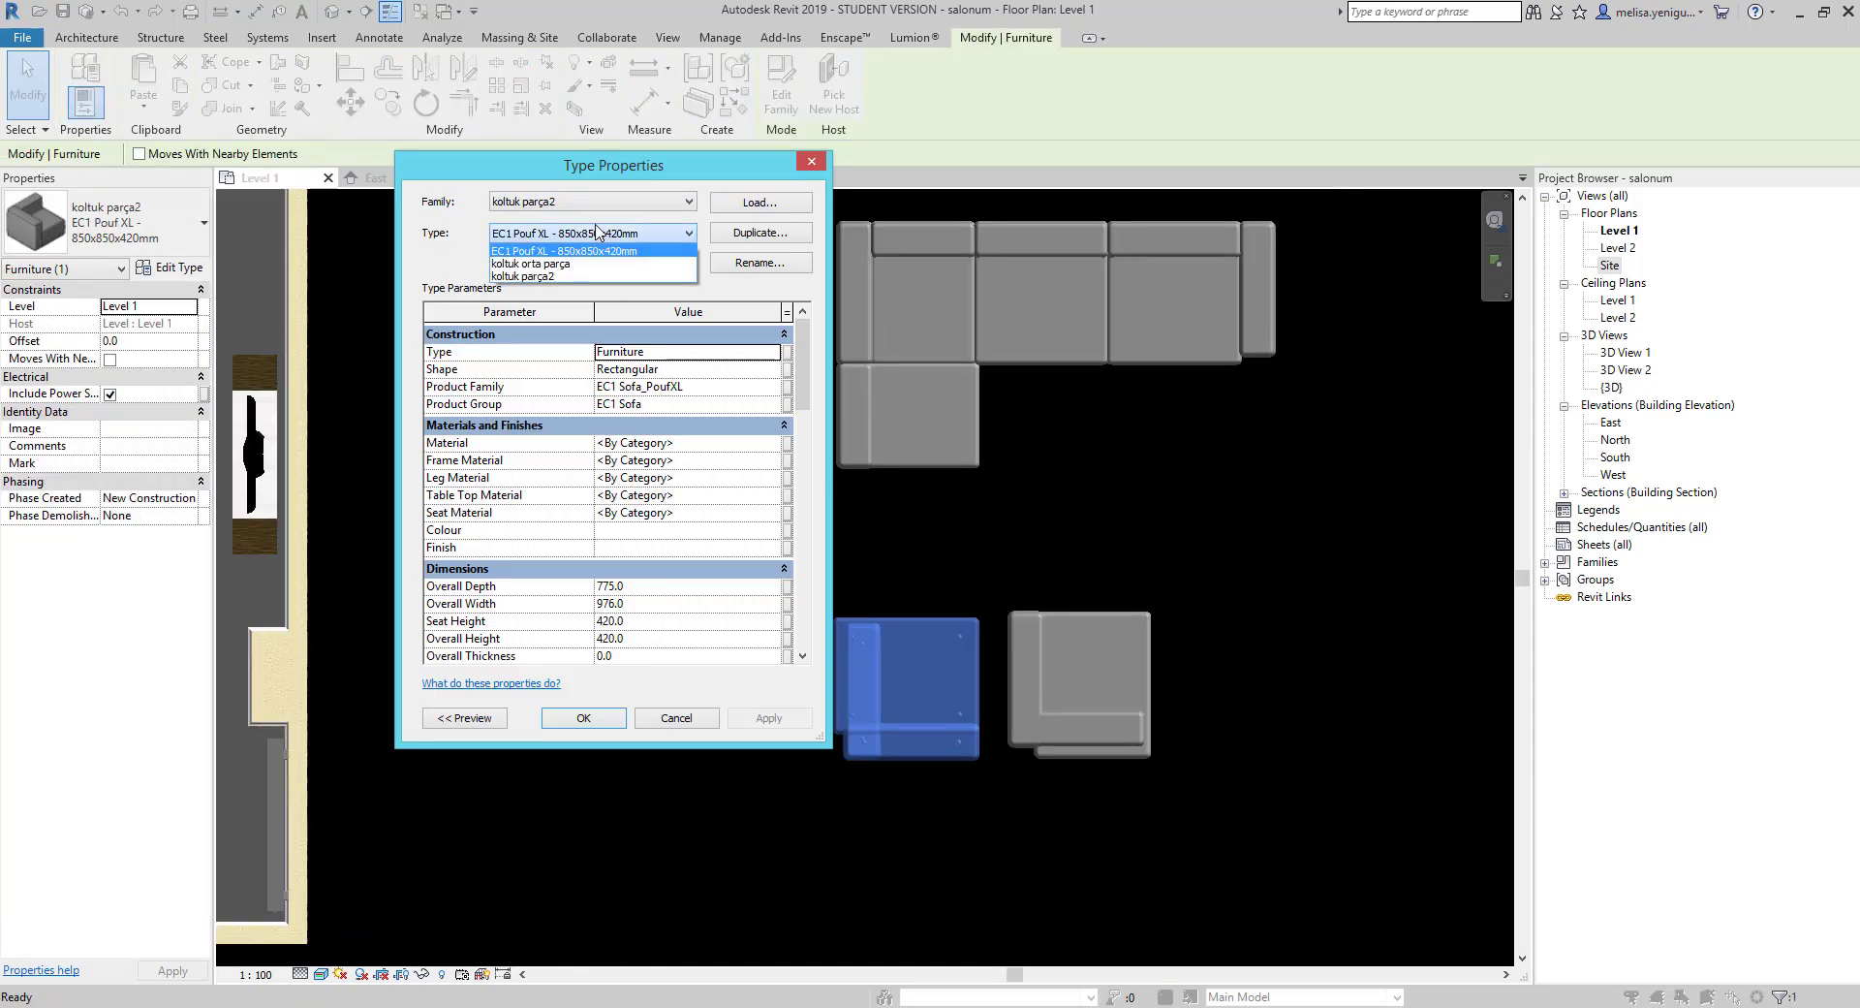
left_click(554, 278)
left_click(583, 717)
left_click(1202, 669)
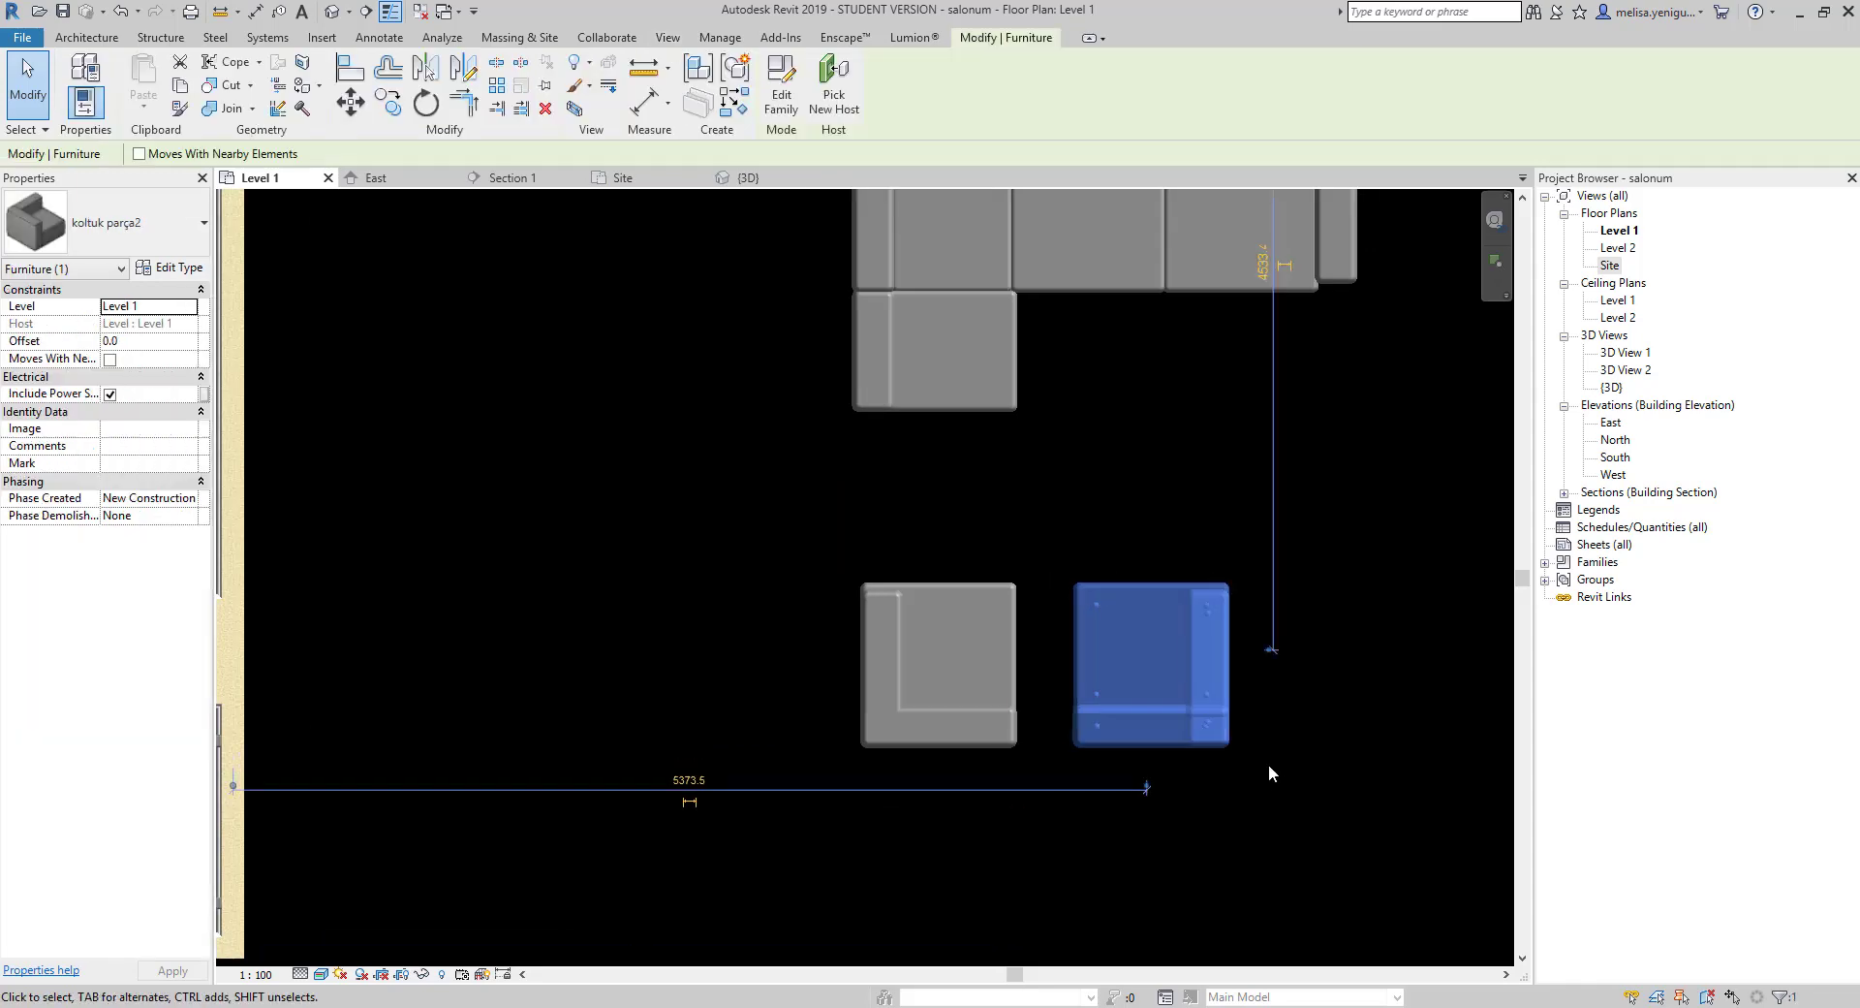
left_click(1269, 773)
scroll(849, 590, "up", 2)
scroll(1039, 591, "up", 2)
scroll(762, 393, "up", 3)
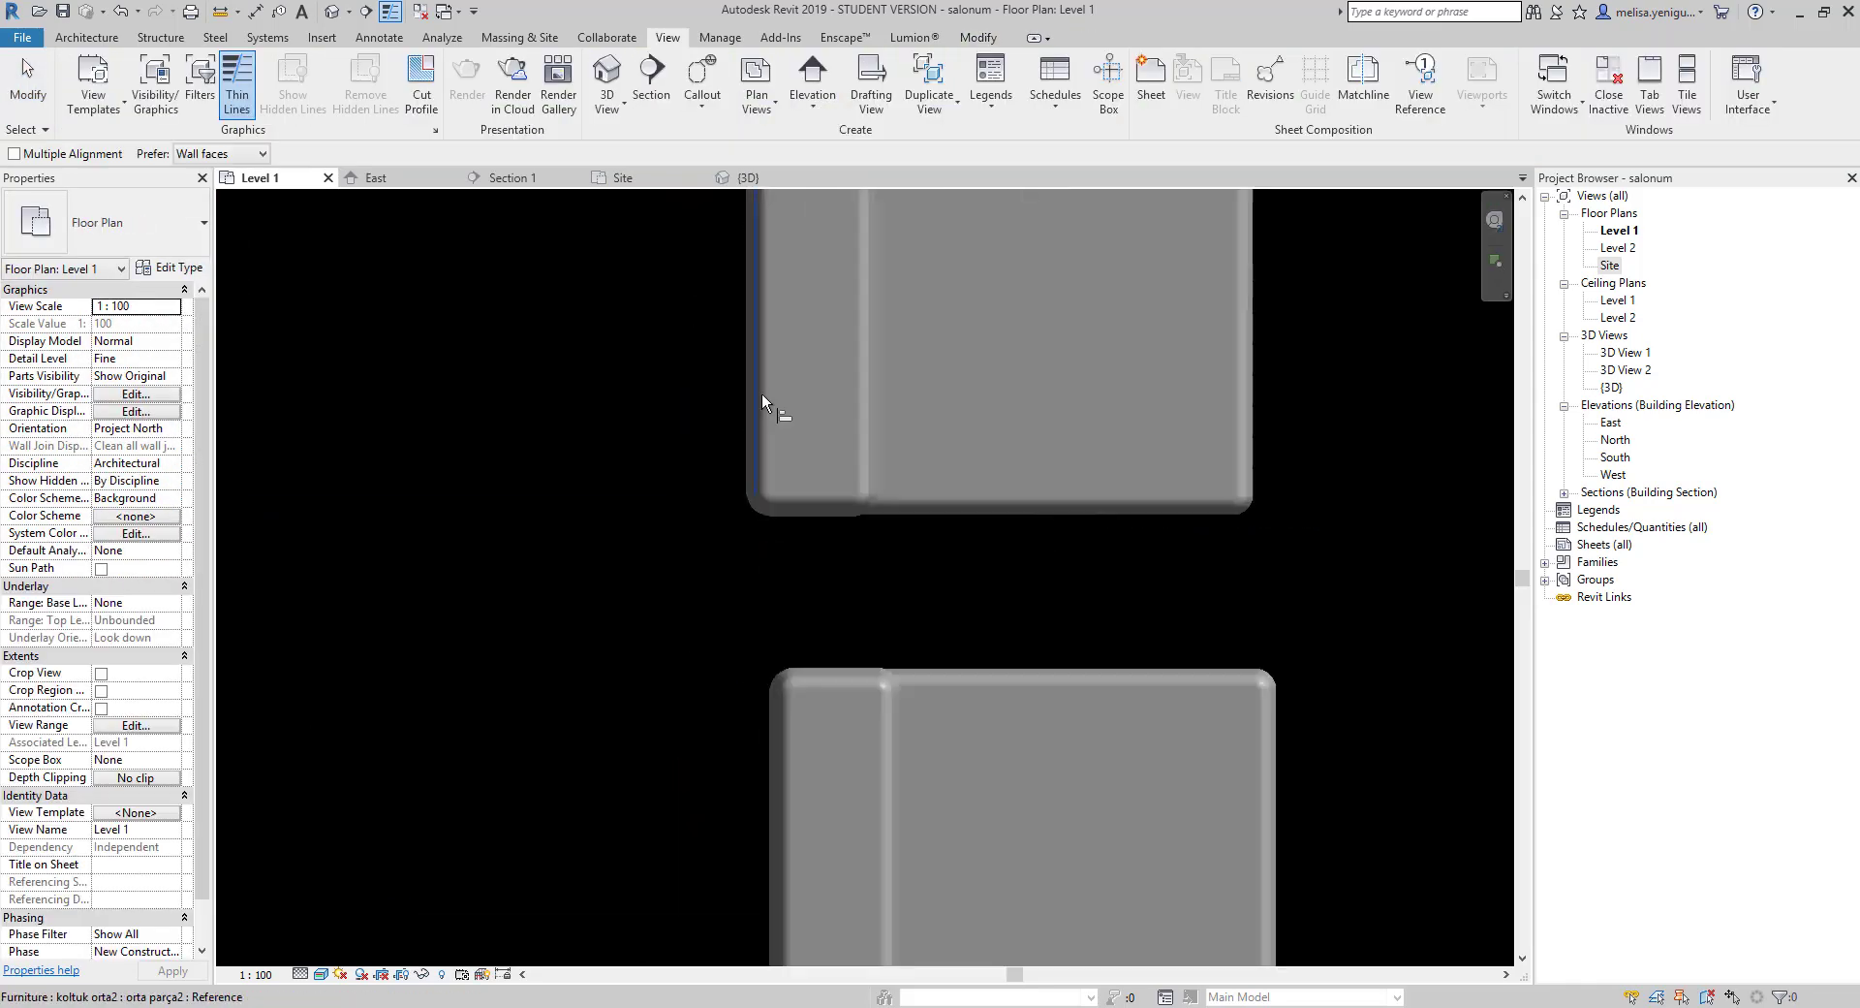
scroll(788, 659, "down", 4)
key("Escape")
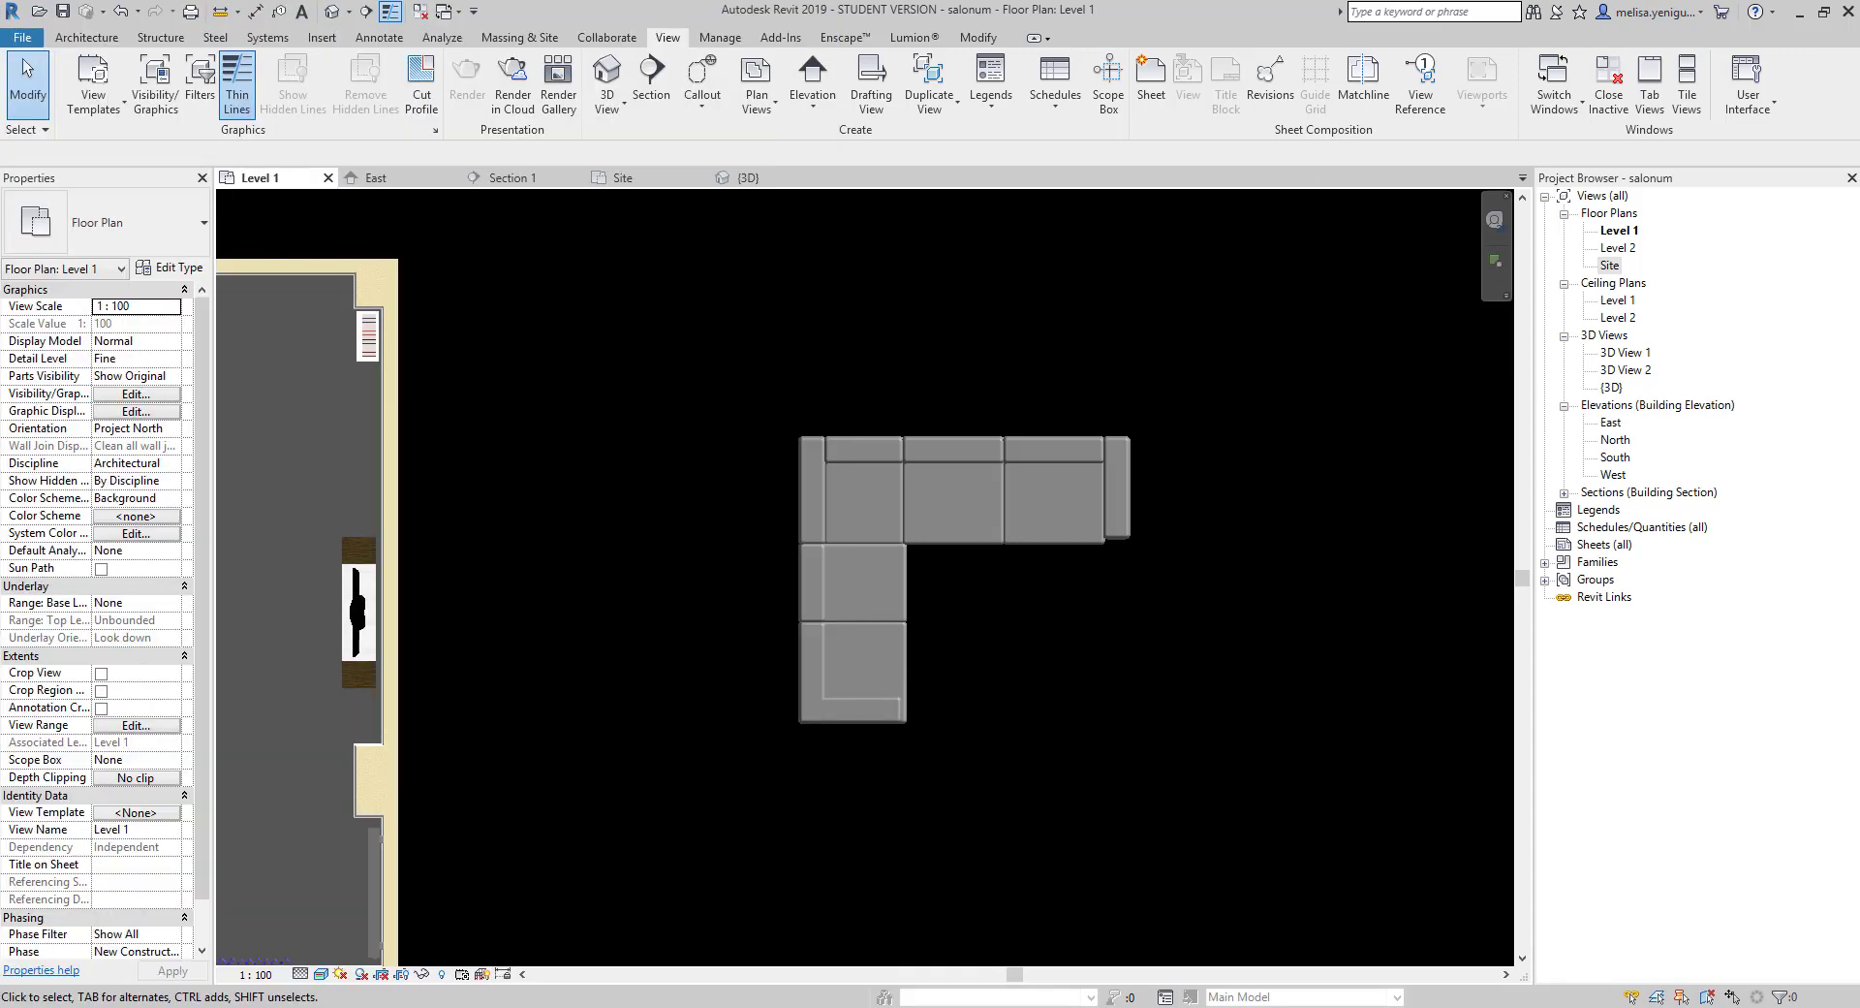
Add the Canvas, Blue Stripe fabric to the right sofa piece's material and rename it koltuk.
left_click(1027, 536)
left_click(169, 267)
left_click(581, 465)
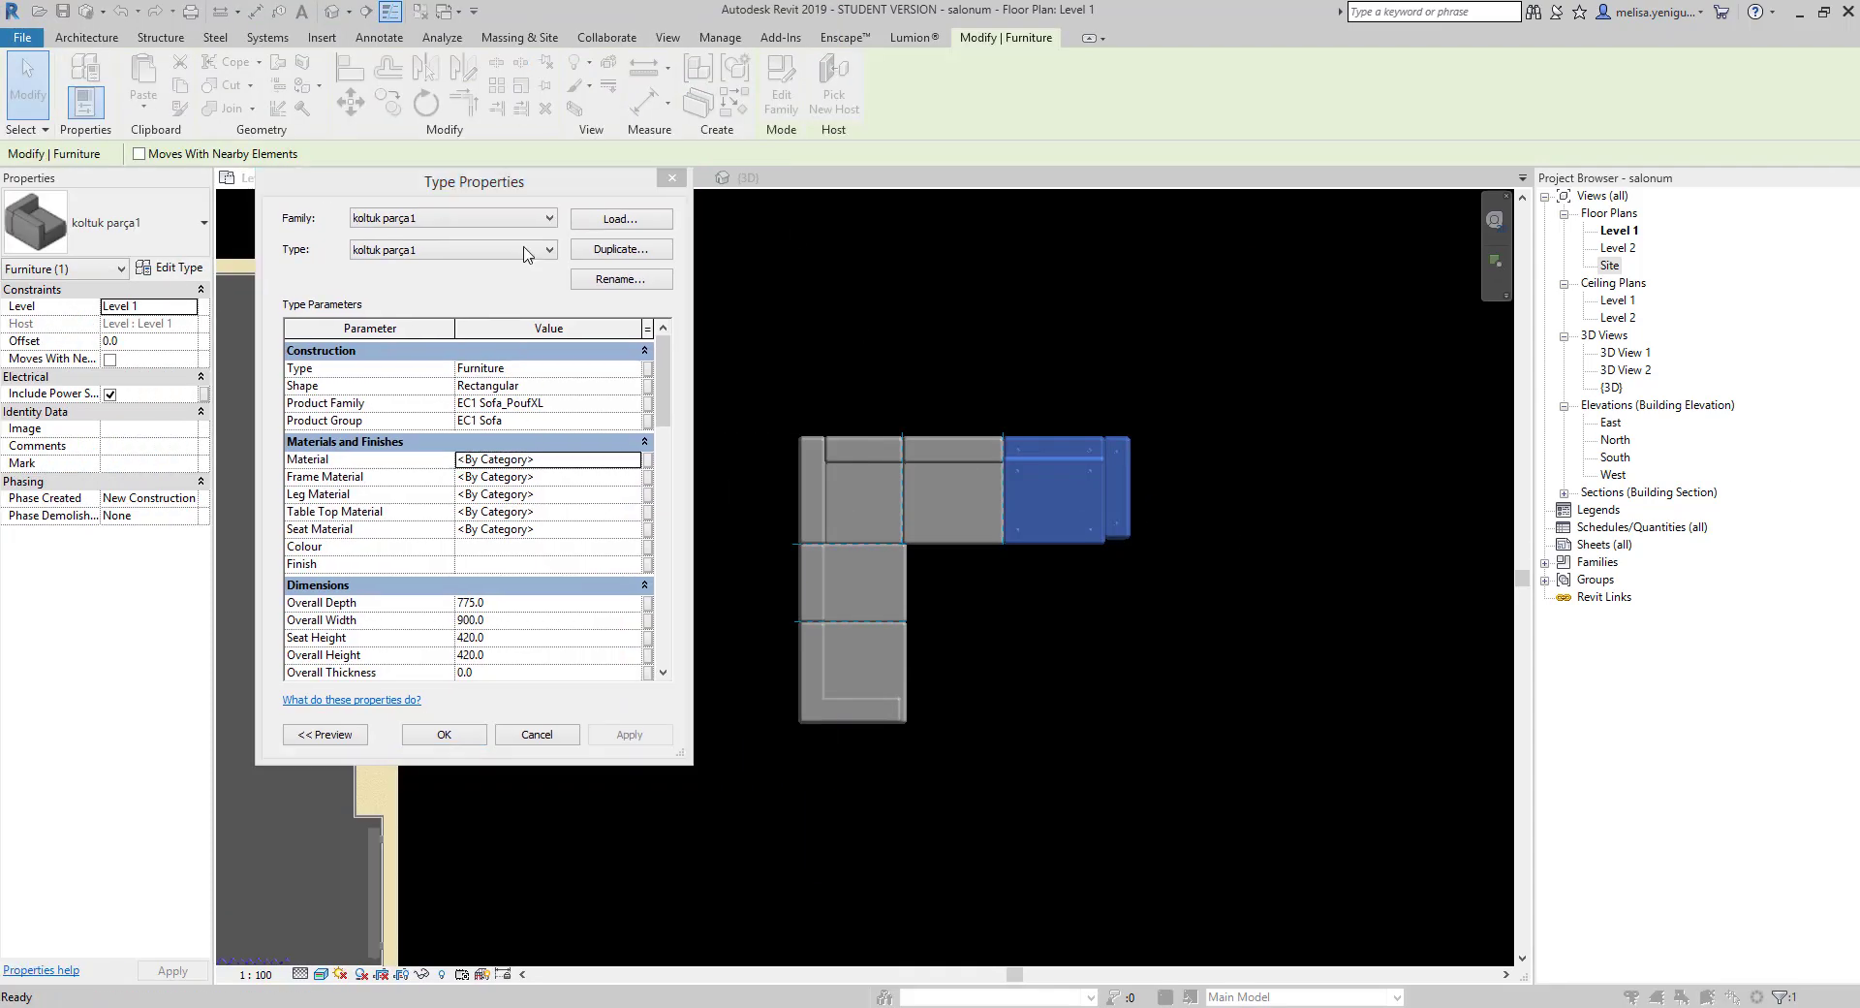
left_click(635, 465)
left_click(279, 849)
left_click(279, 591)
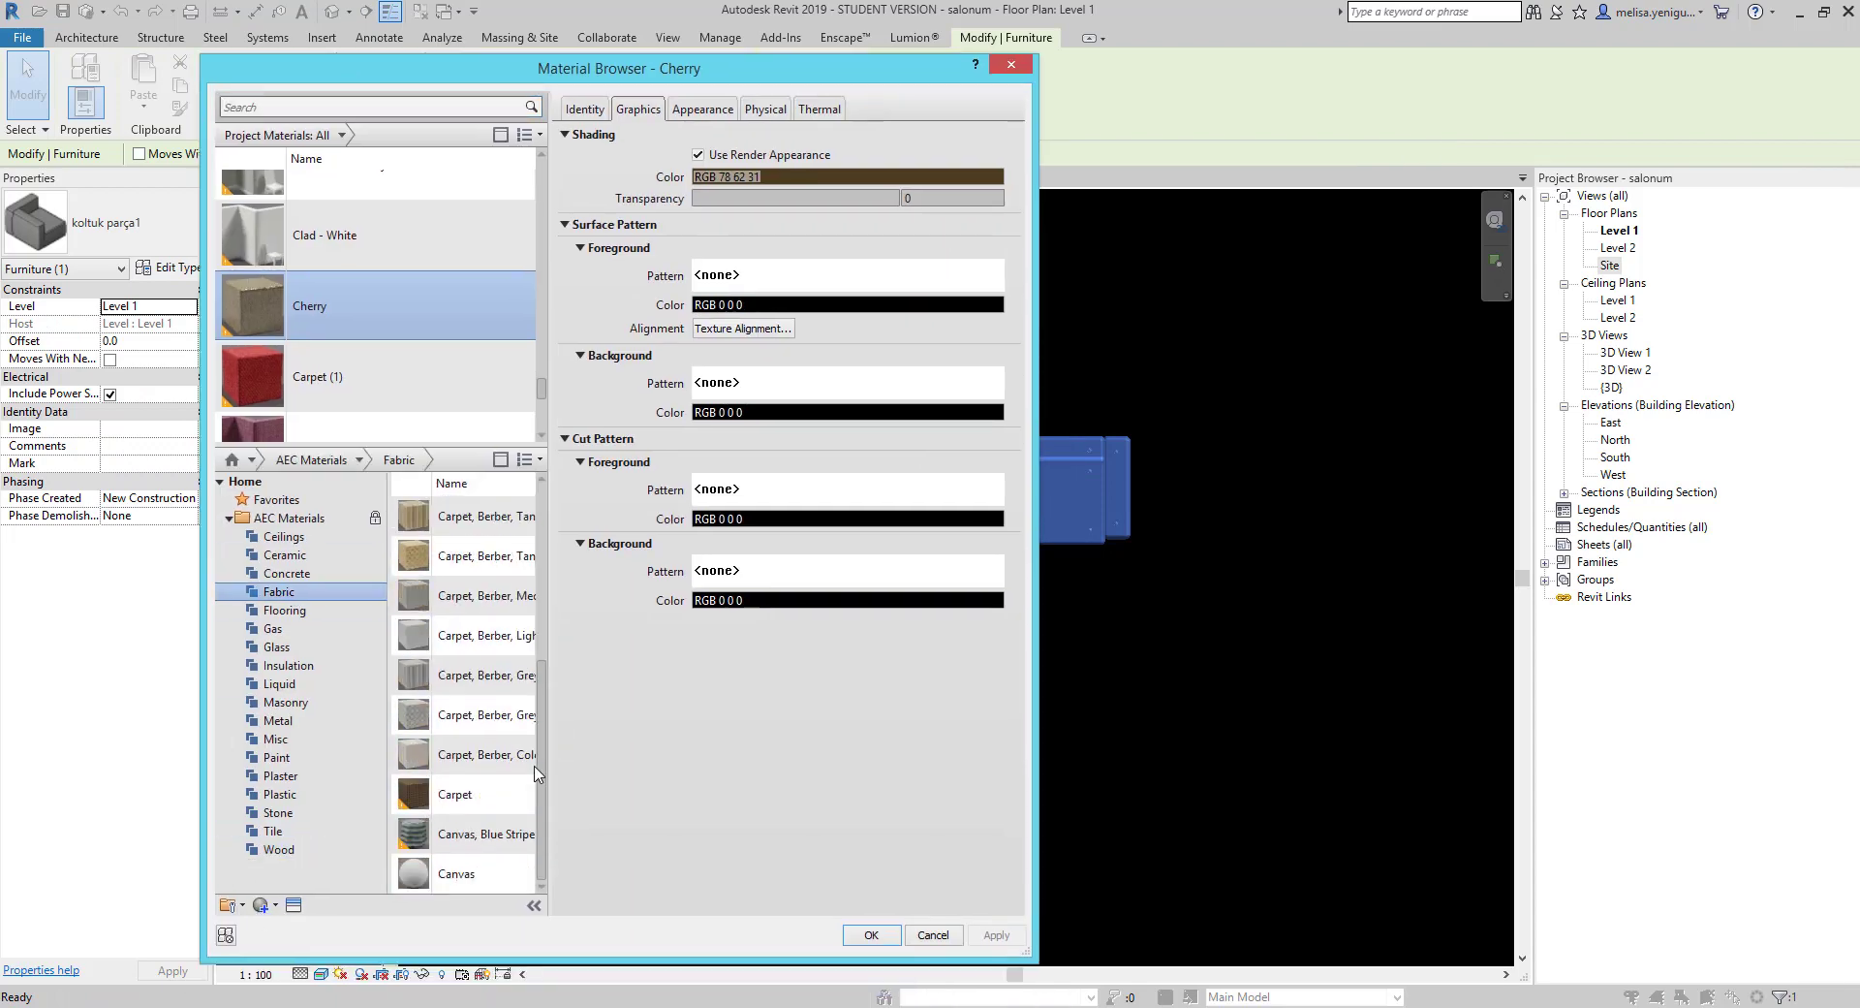
left_click(528, 833)
type("koltuk")
key("Return")
Adjust the sample size of the koltuk material's colour texture.
left_click(703, 108)
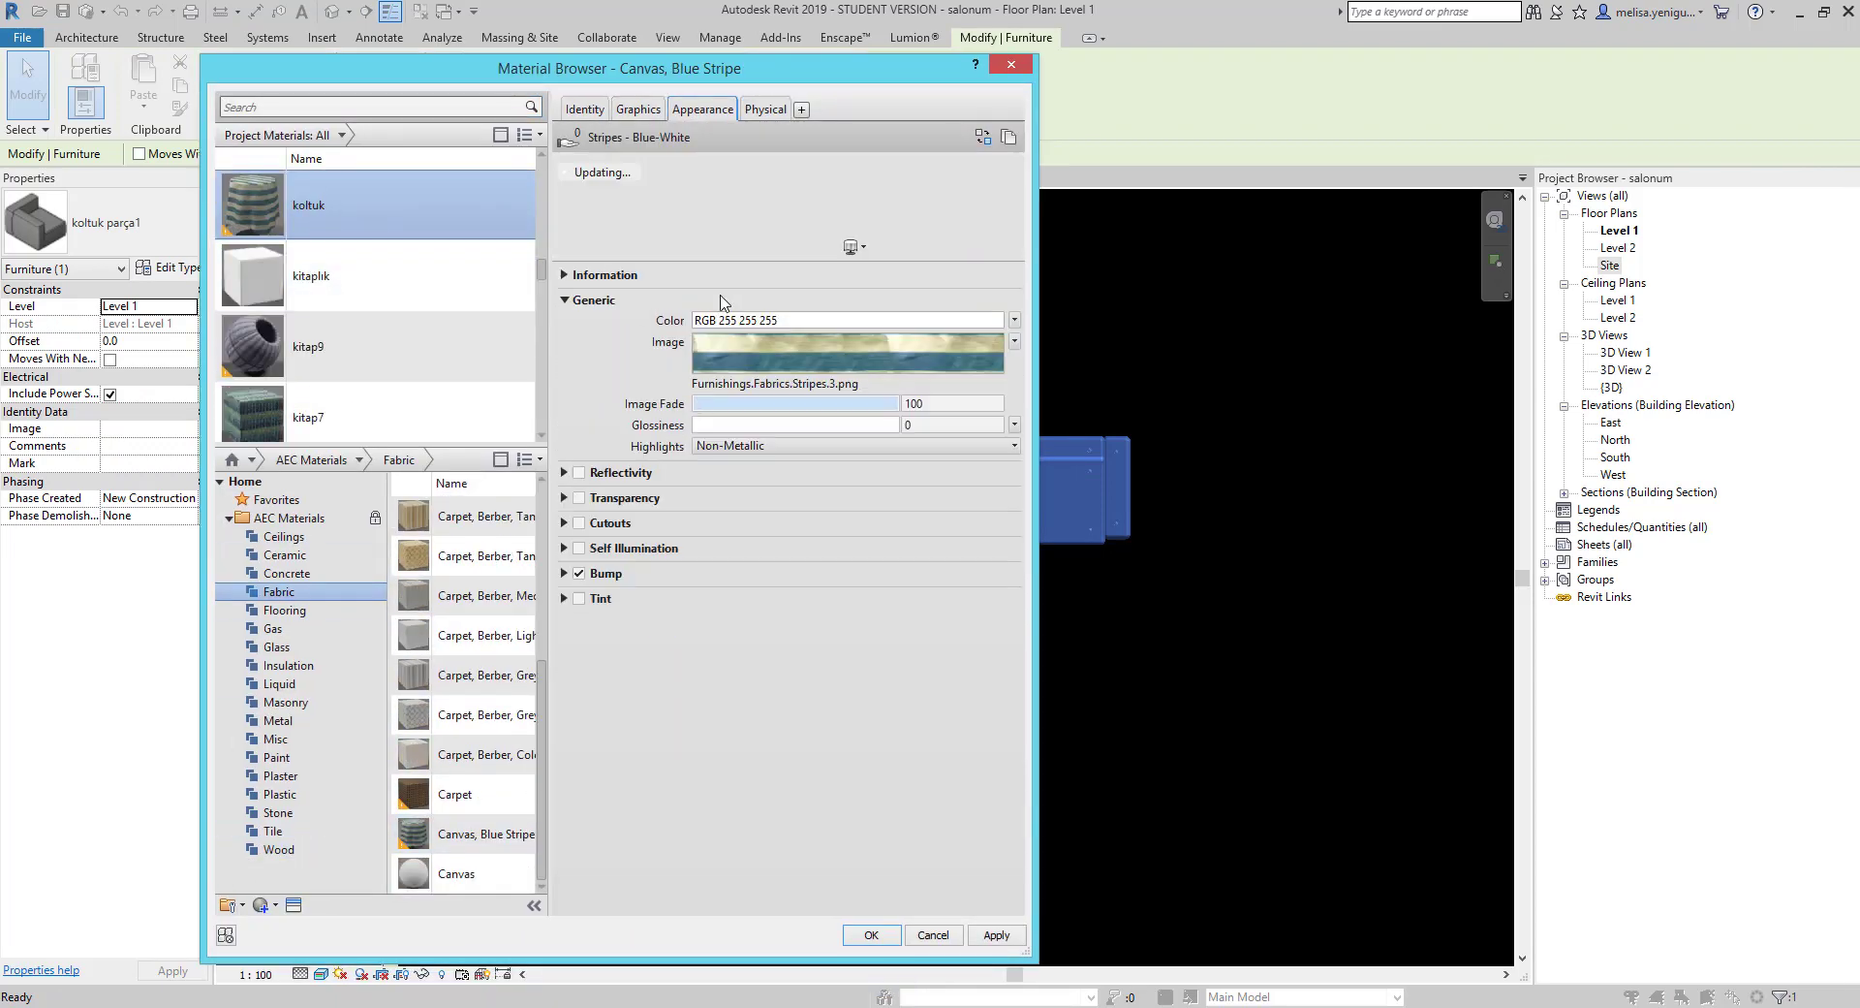
key("Return")
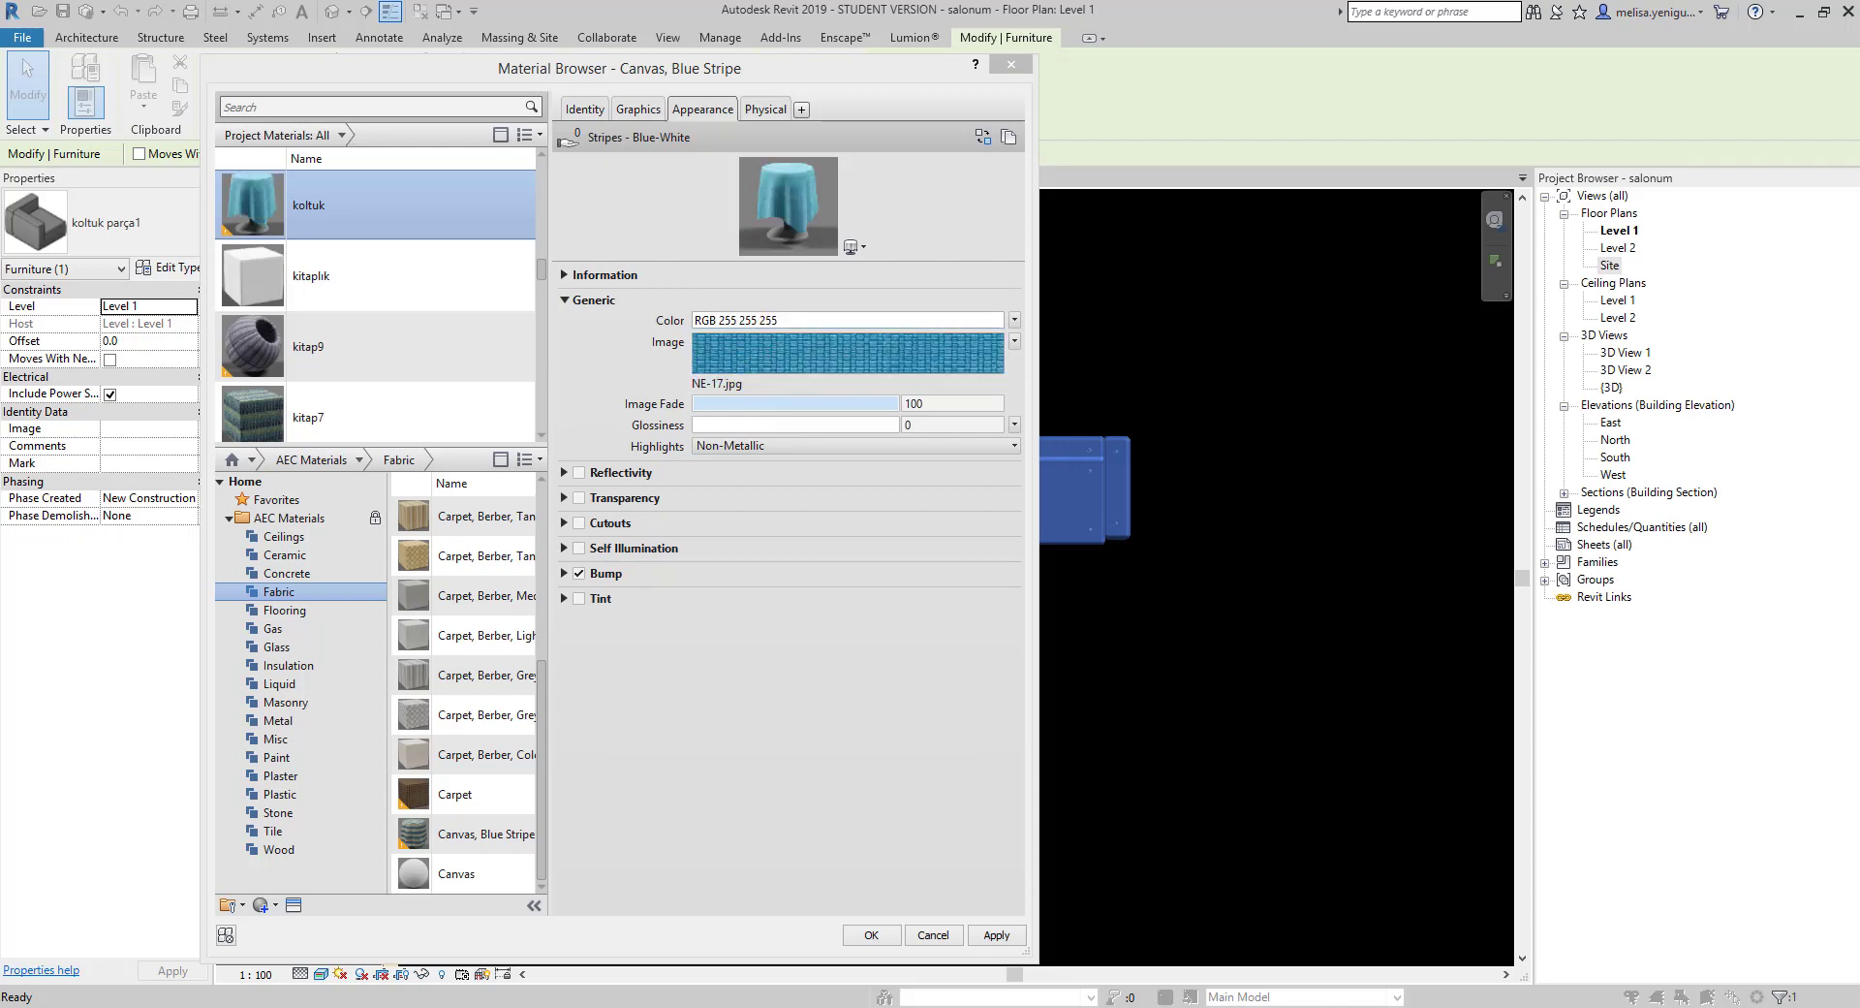
left_click(780, 357)
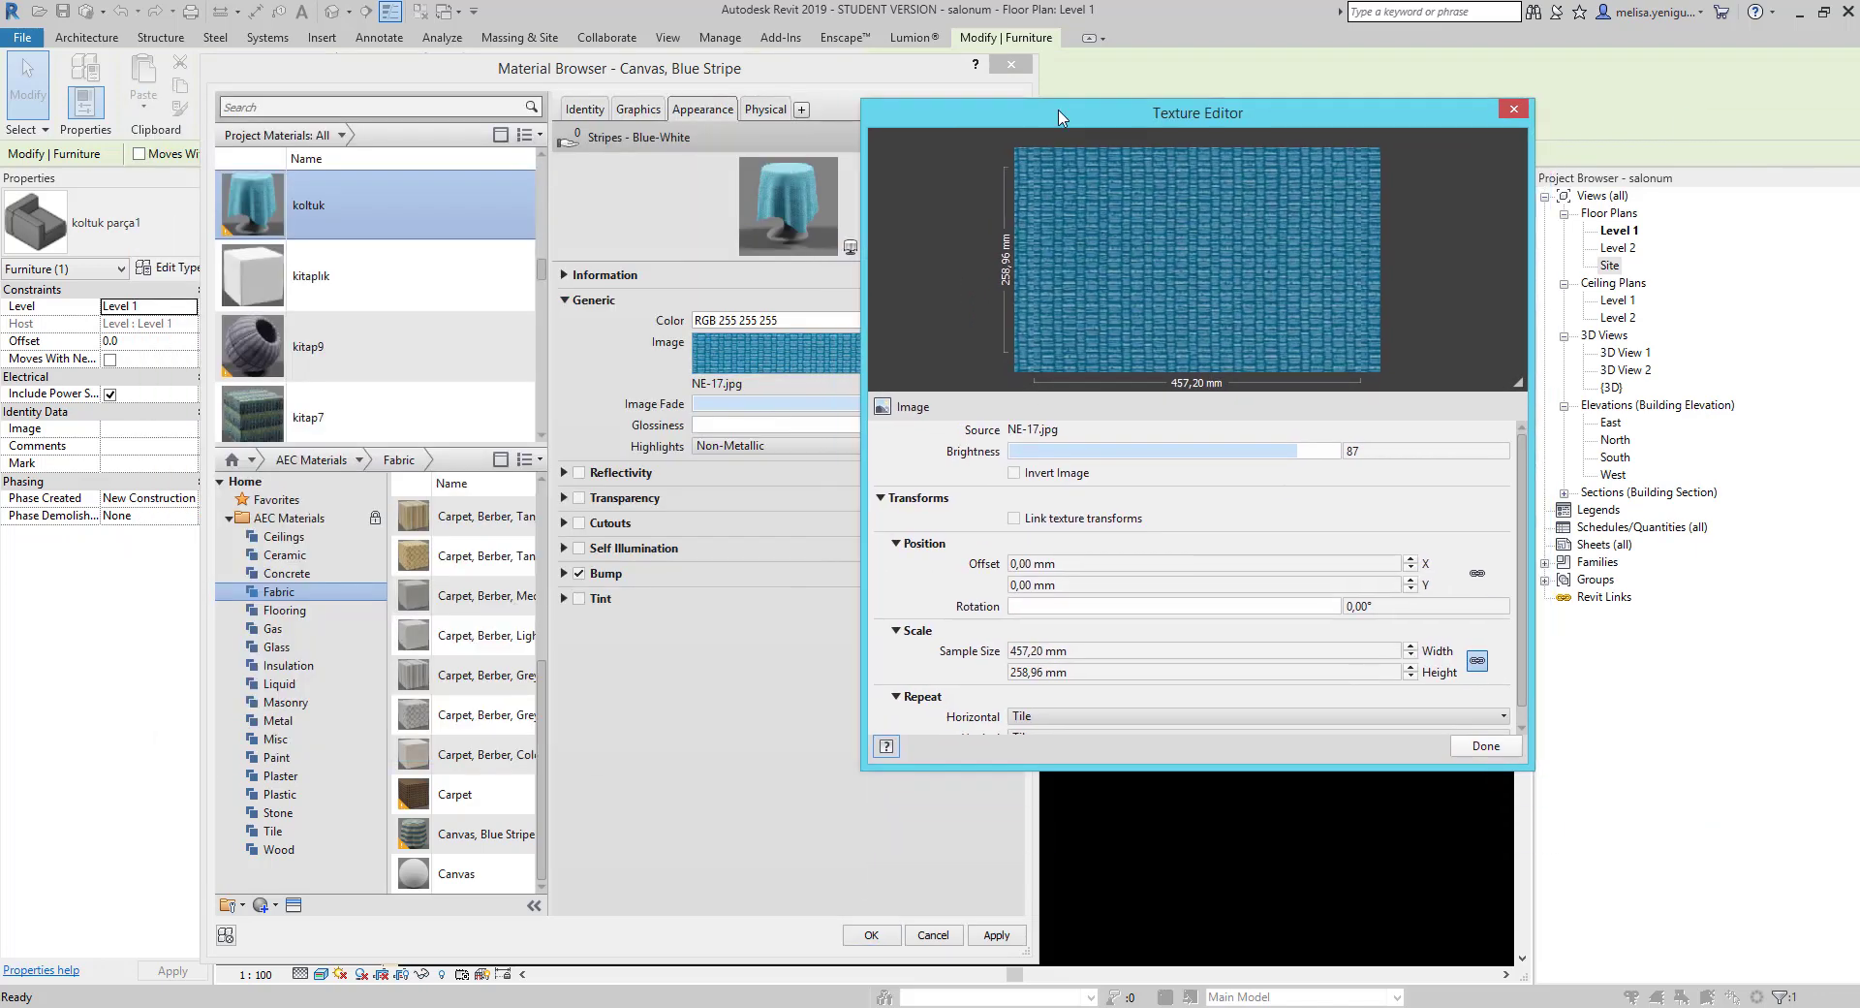
left_click(1102, 637)
left_click(1484, 732)
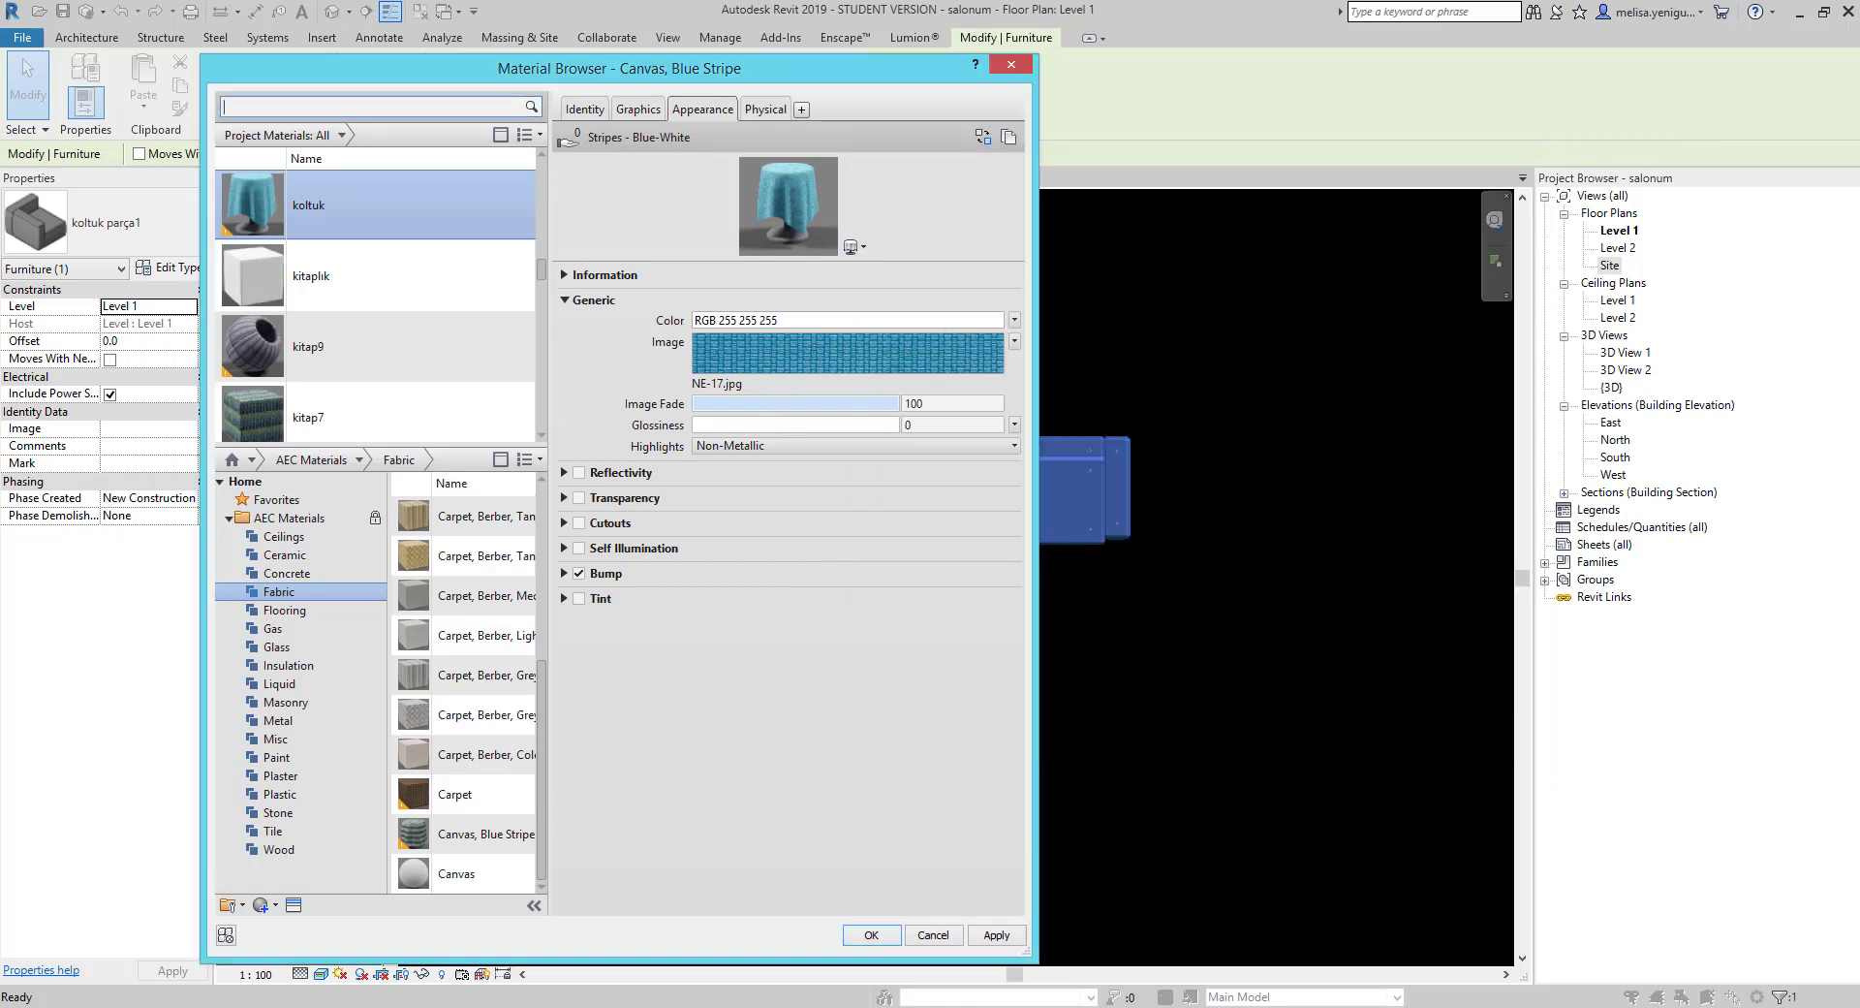
Give koltuk an NE-10.jpg bump map and a teal 0-80-80 tint, and apply it.
left_click(564, 573)
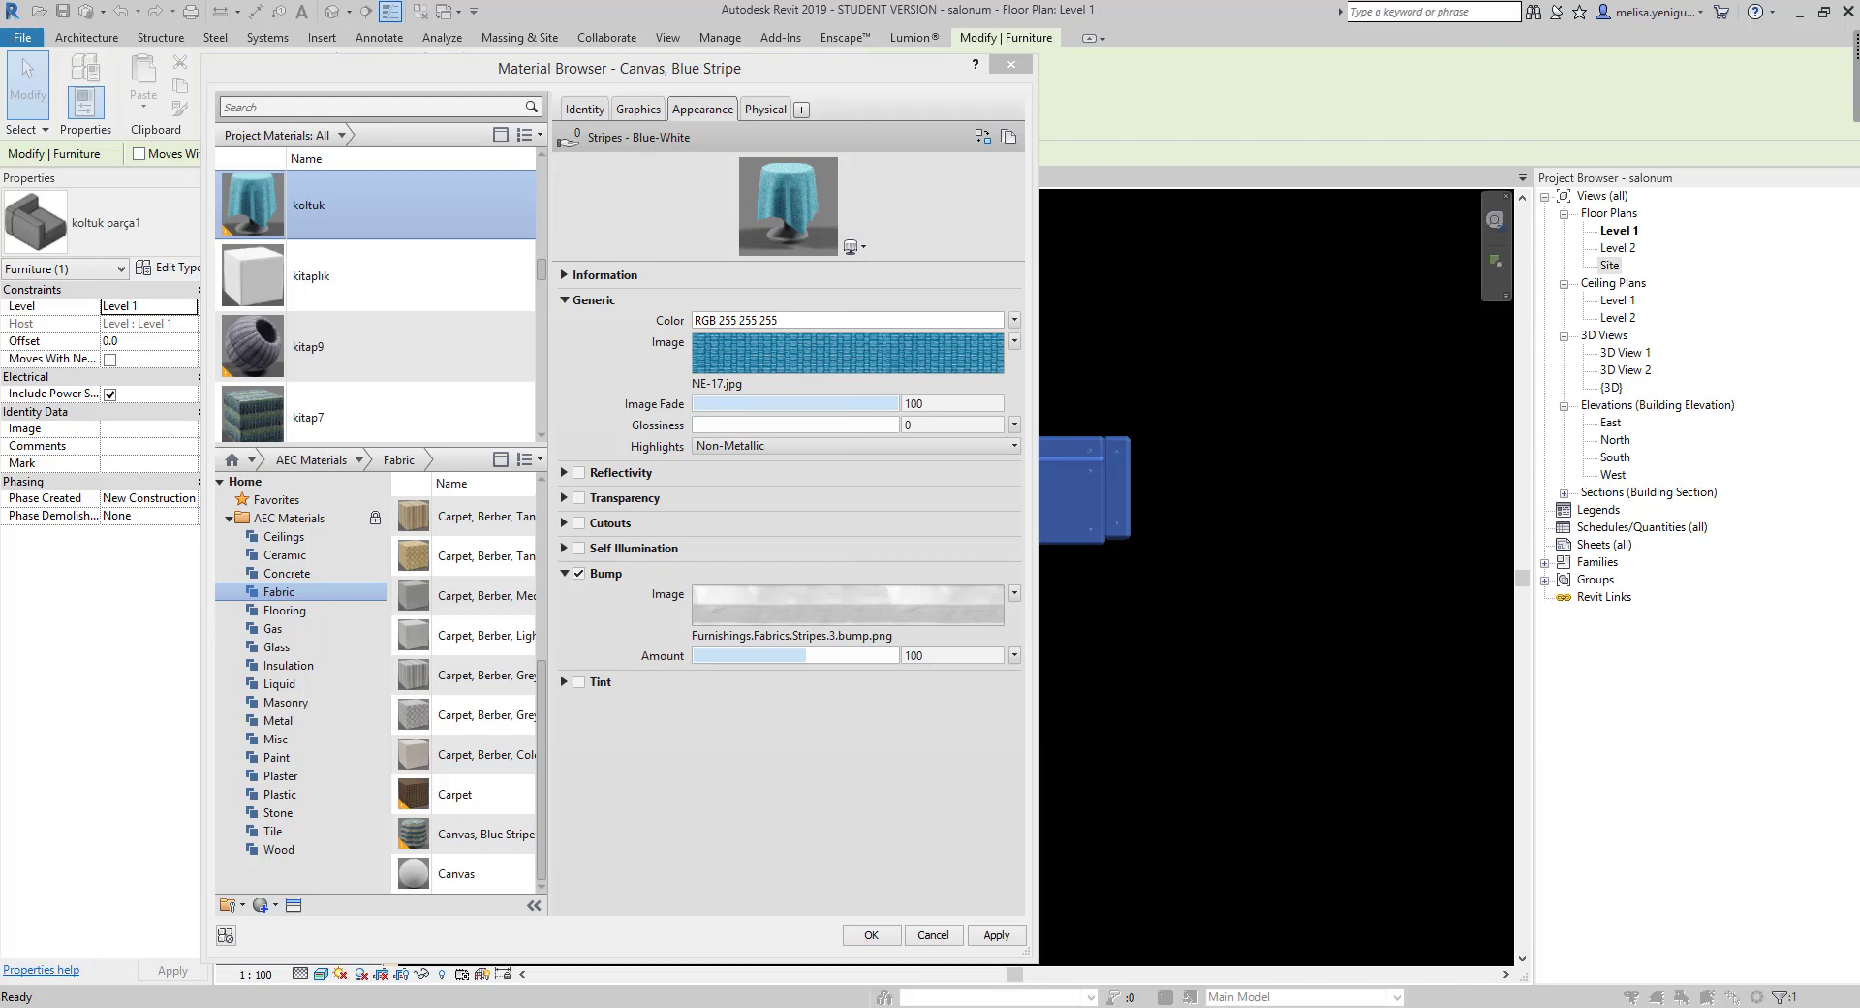
left_click_drag(793, 621, 793, 621)
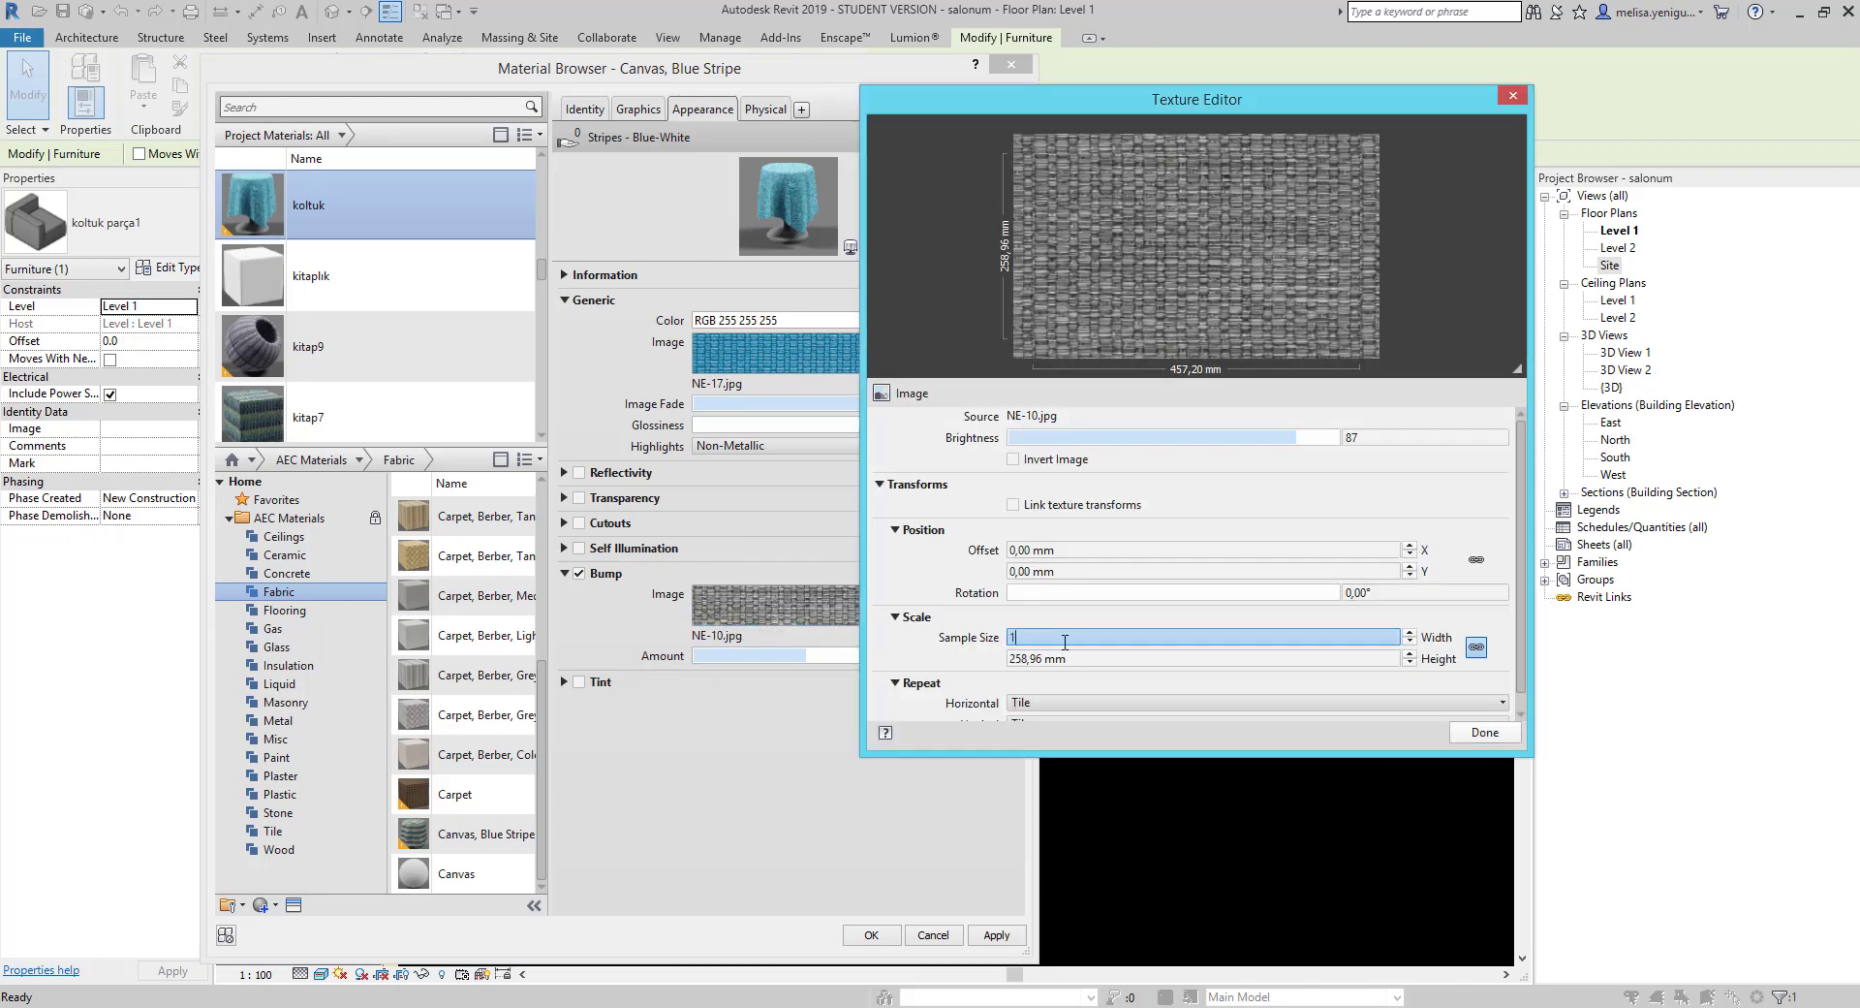
left_click(989, 781)
left_click(578, 681)
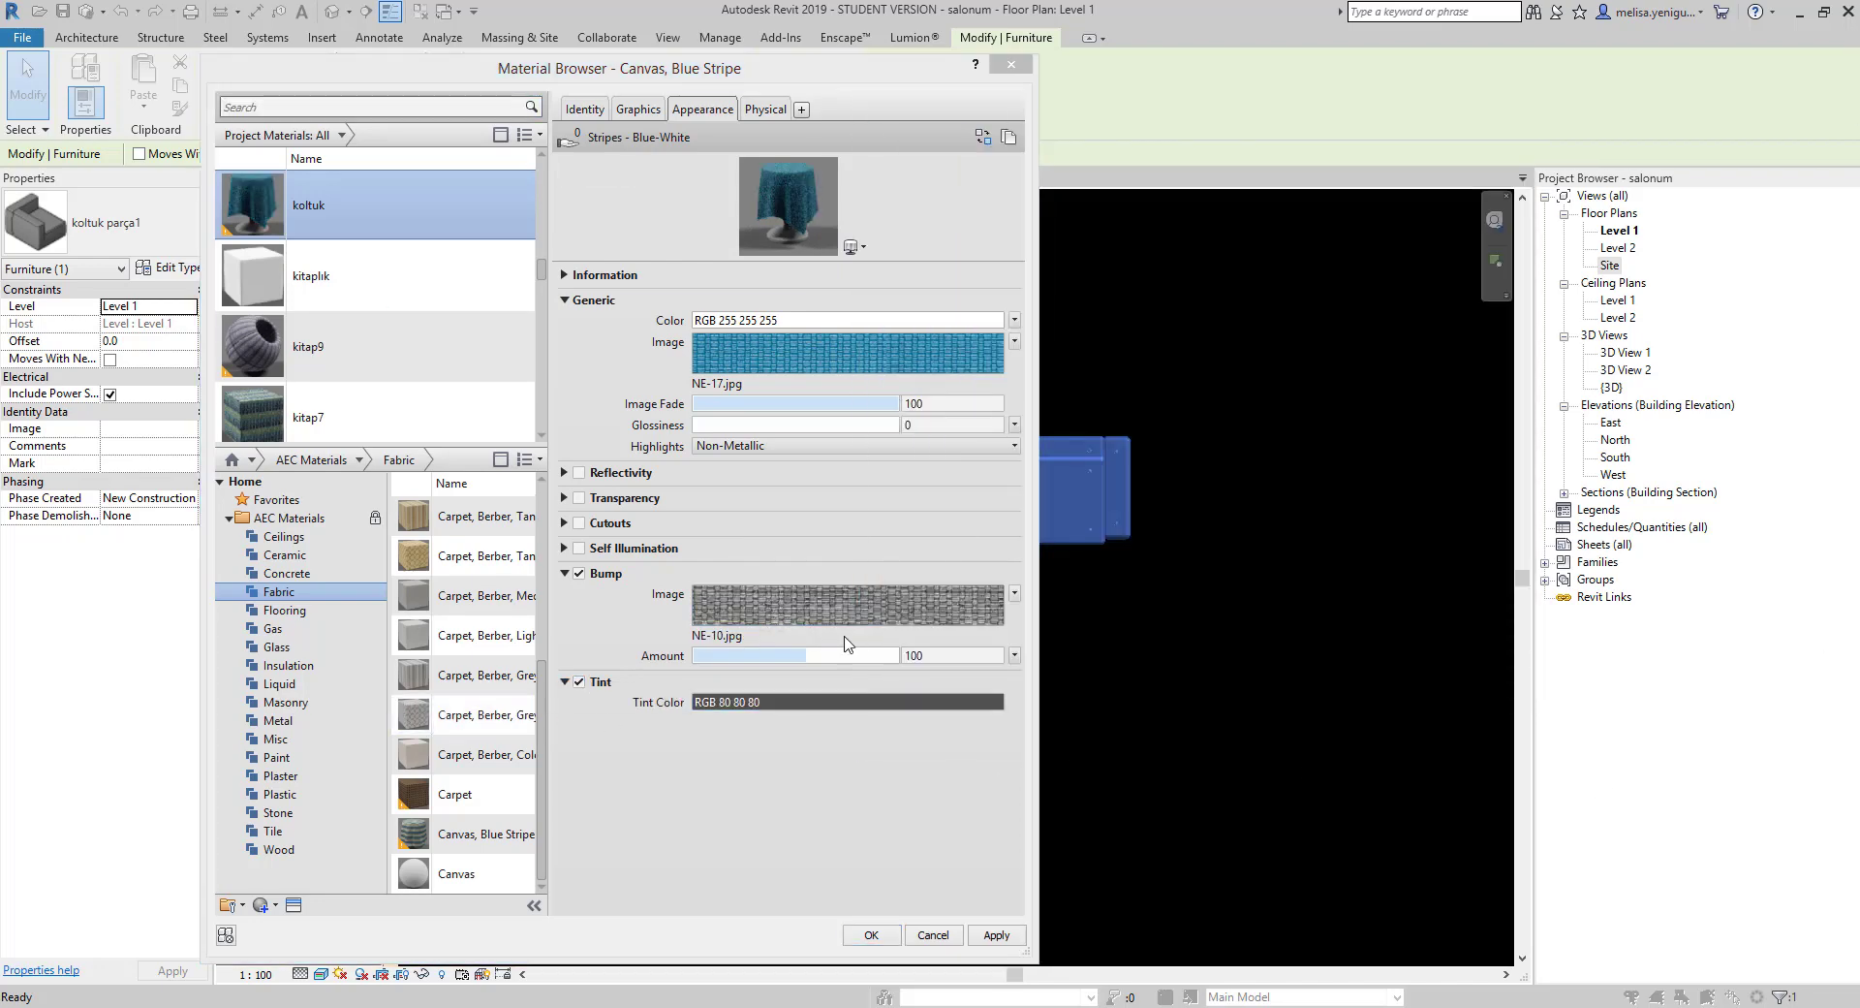
left_click(848, 701)
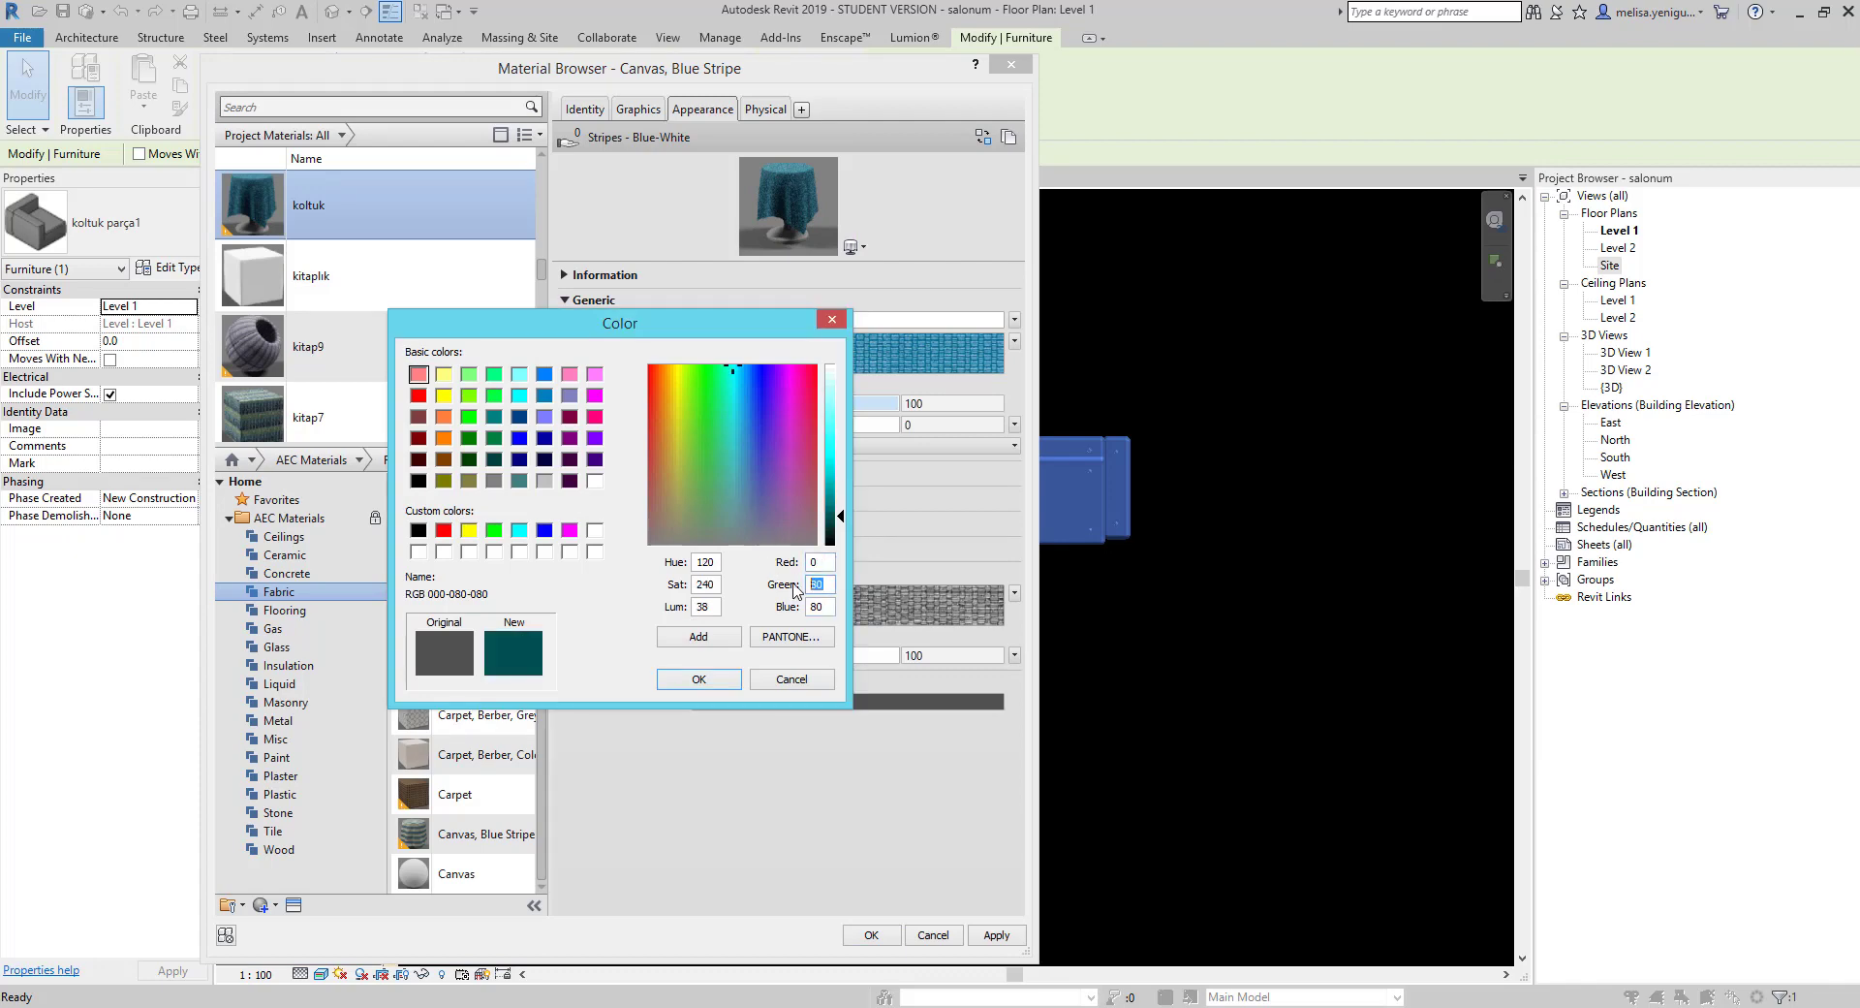
left_click(698, 678)
left_click(871, 935)
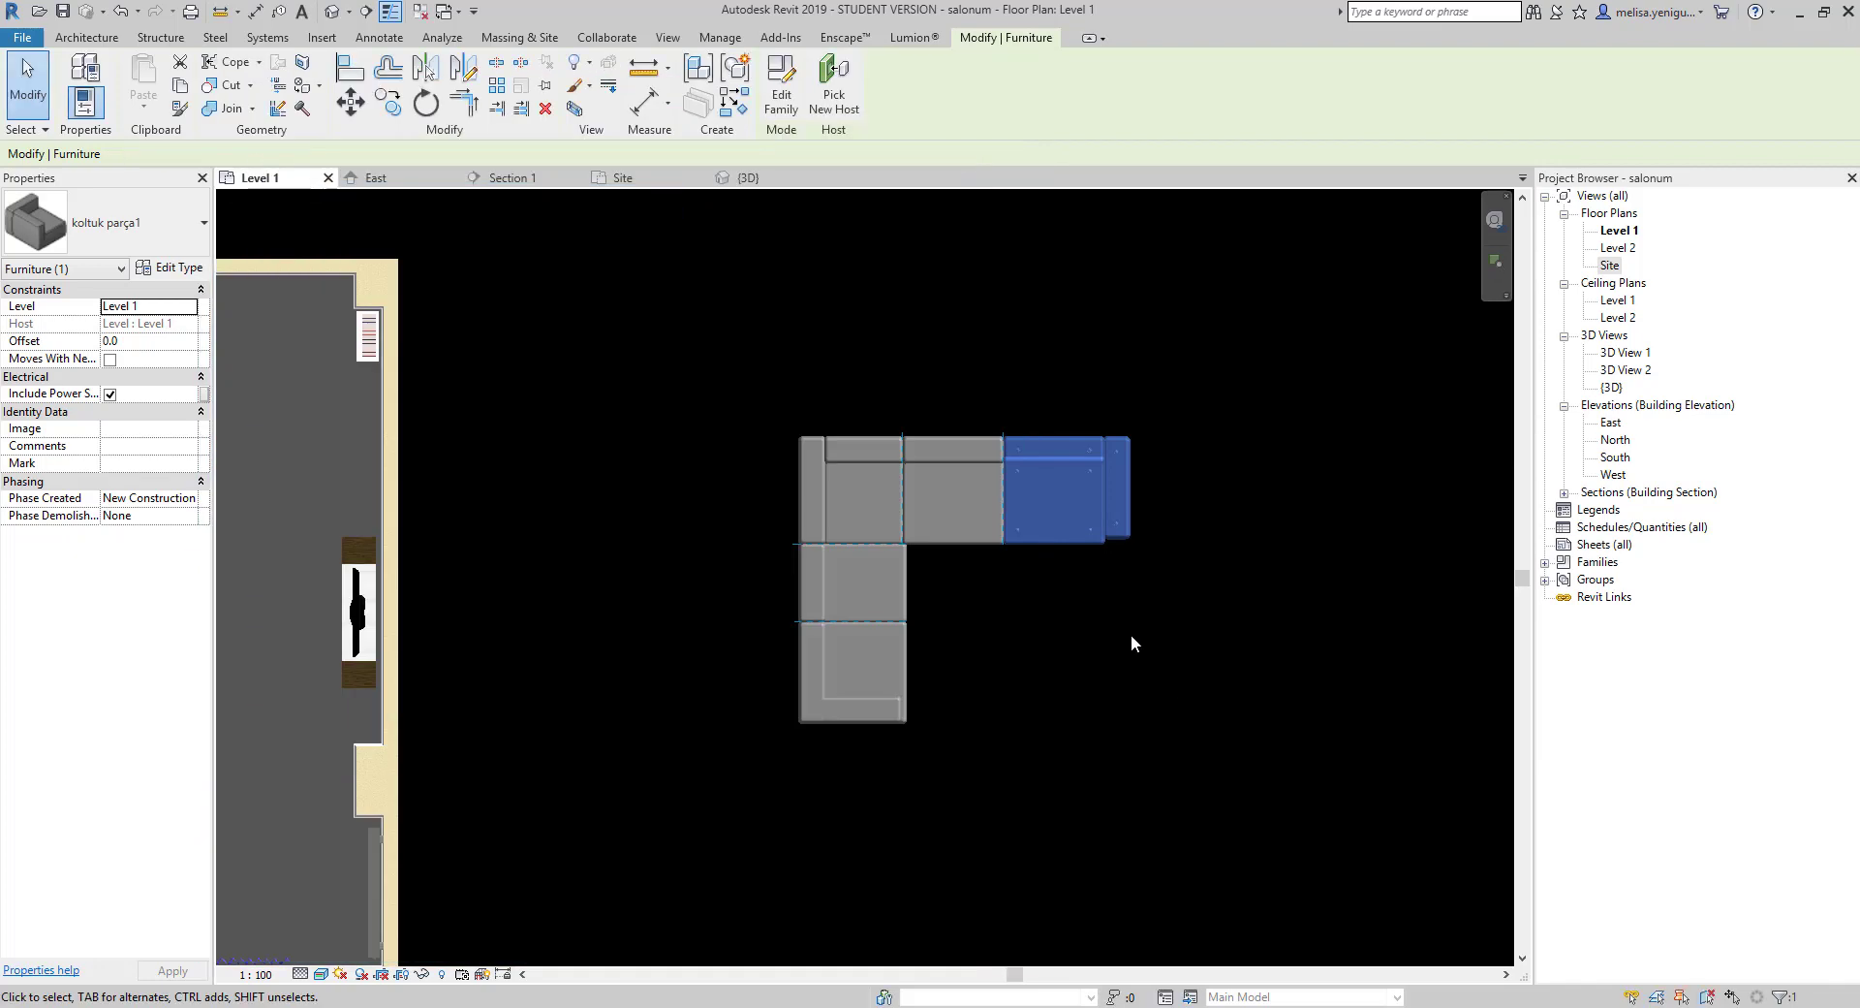
Edit another sofa piece's family and open the material list for its back and side element.
left_click(1131, 633)
scroll(1162, 611, "up", 3)
scroll(1066, 485, "down", 1)
double_click(1056, 444)
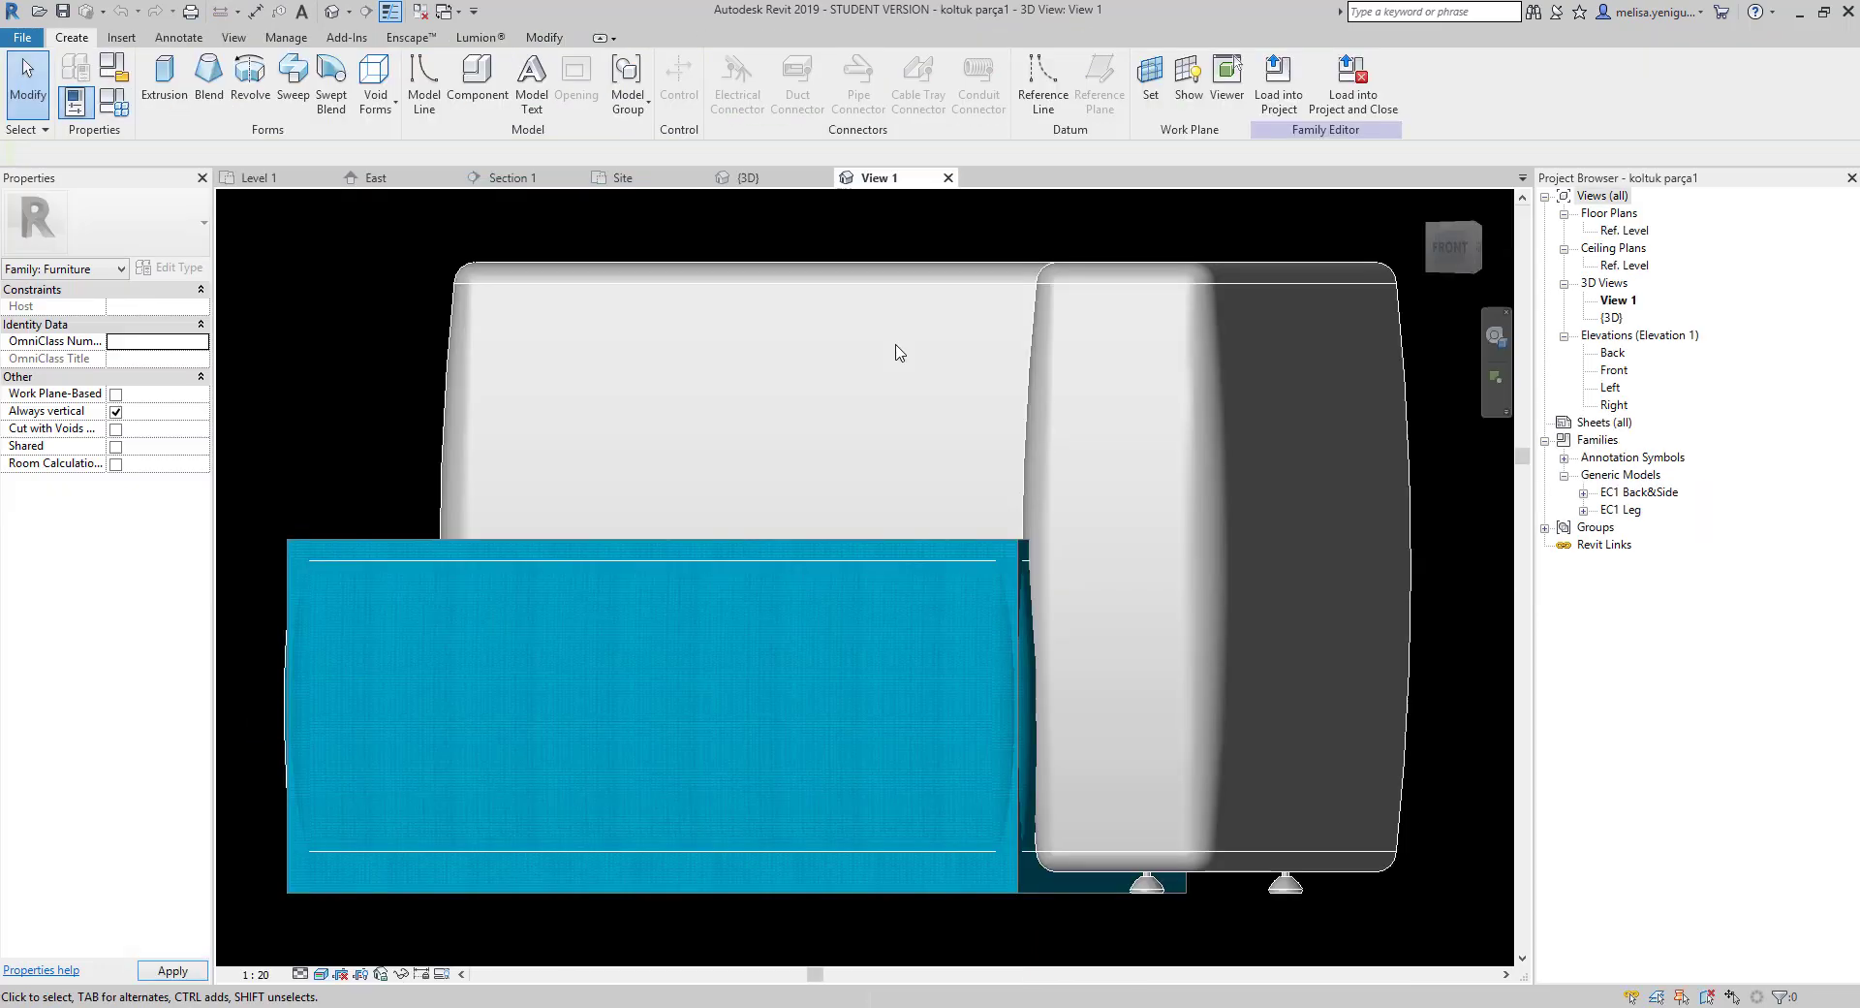
left_click(896, 352)
left_click(148, 445)
left_click(191, 445)
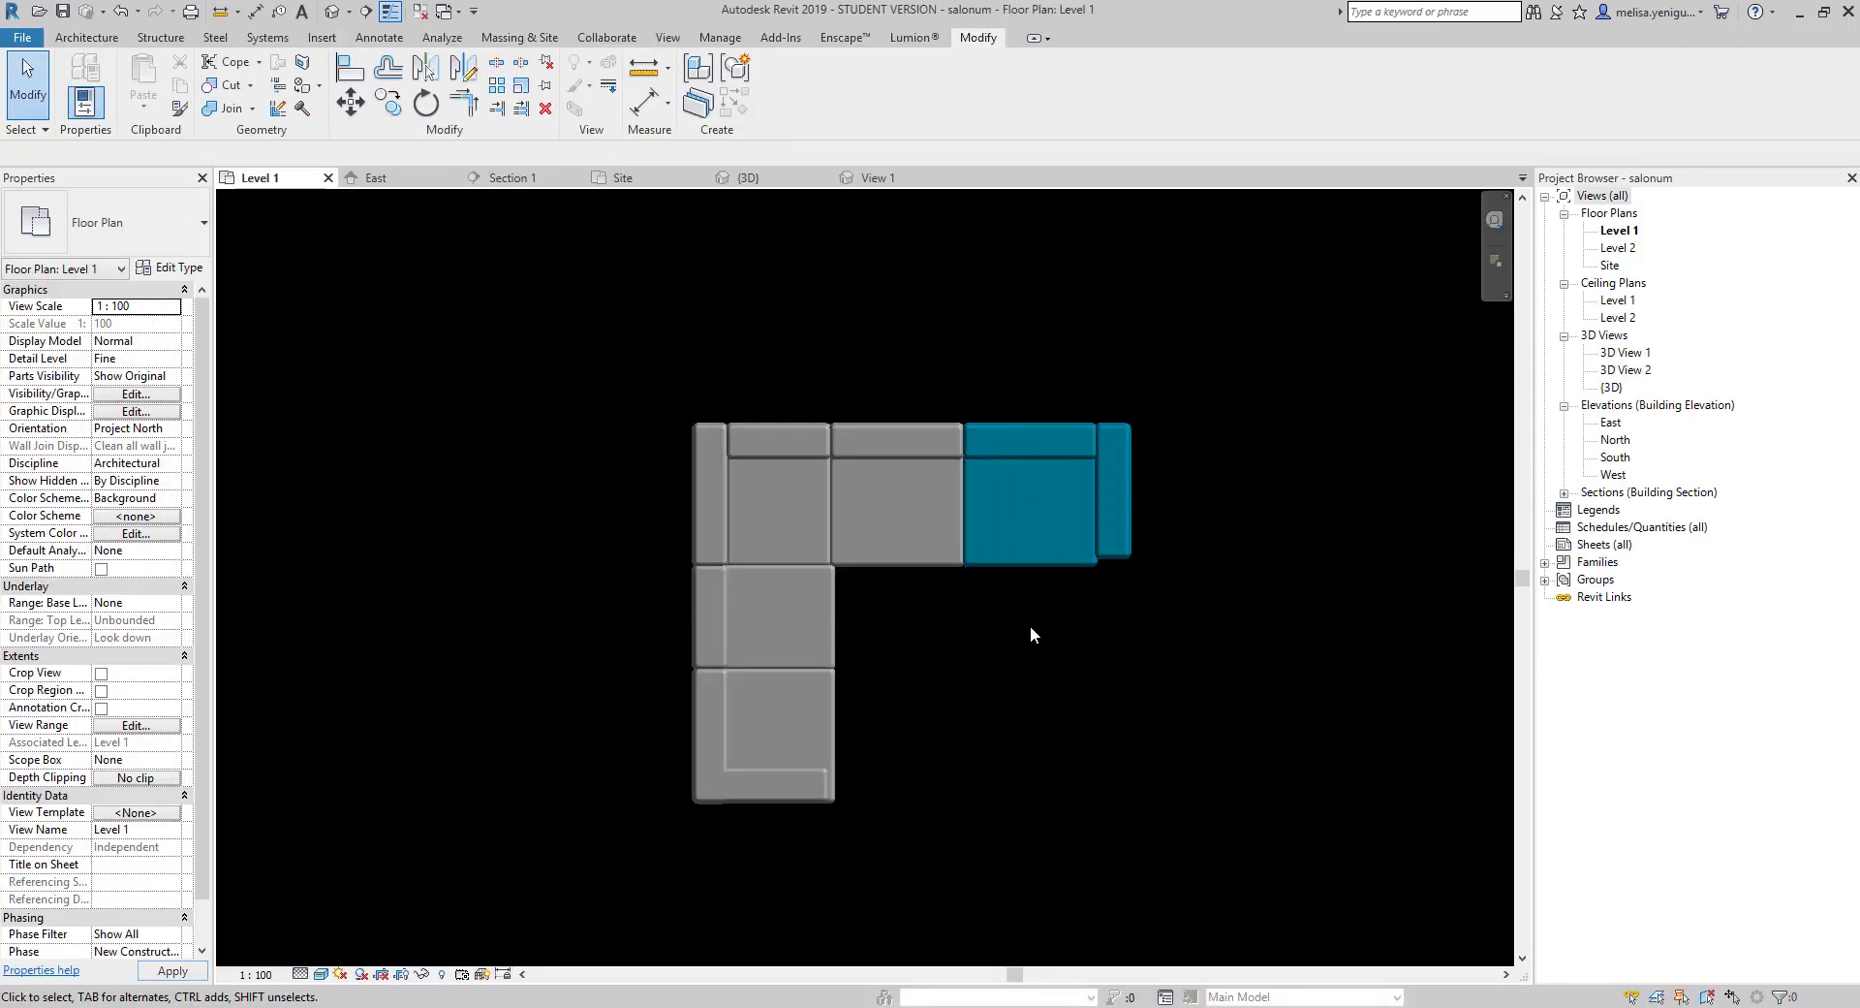
Set the back and side element to the teal koltuk material and load the sofa families back into the project.
left_click(904, 517)
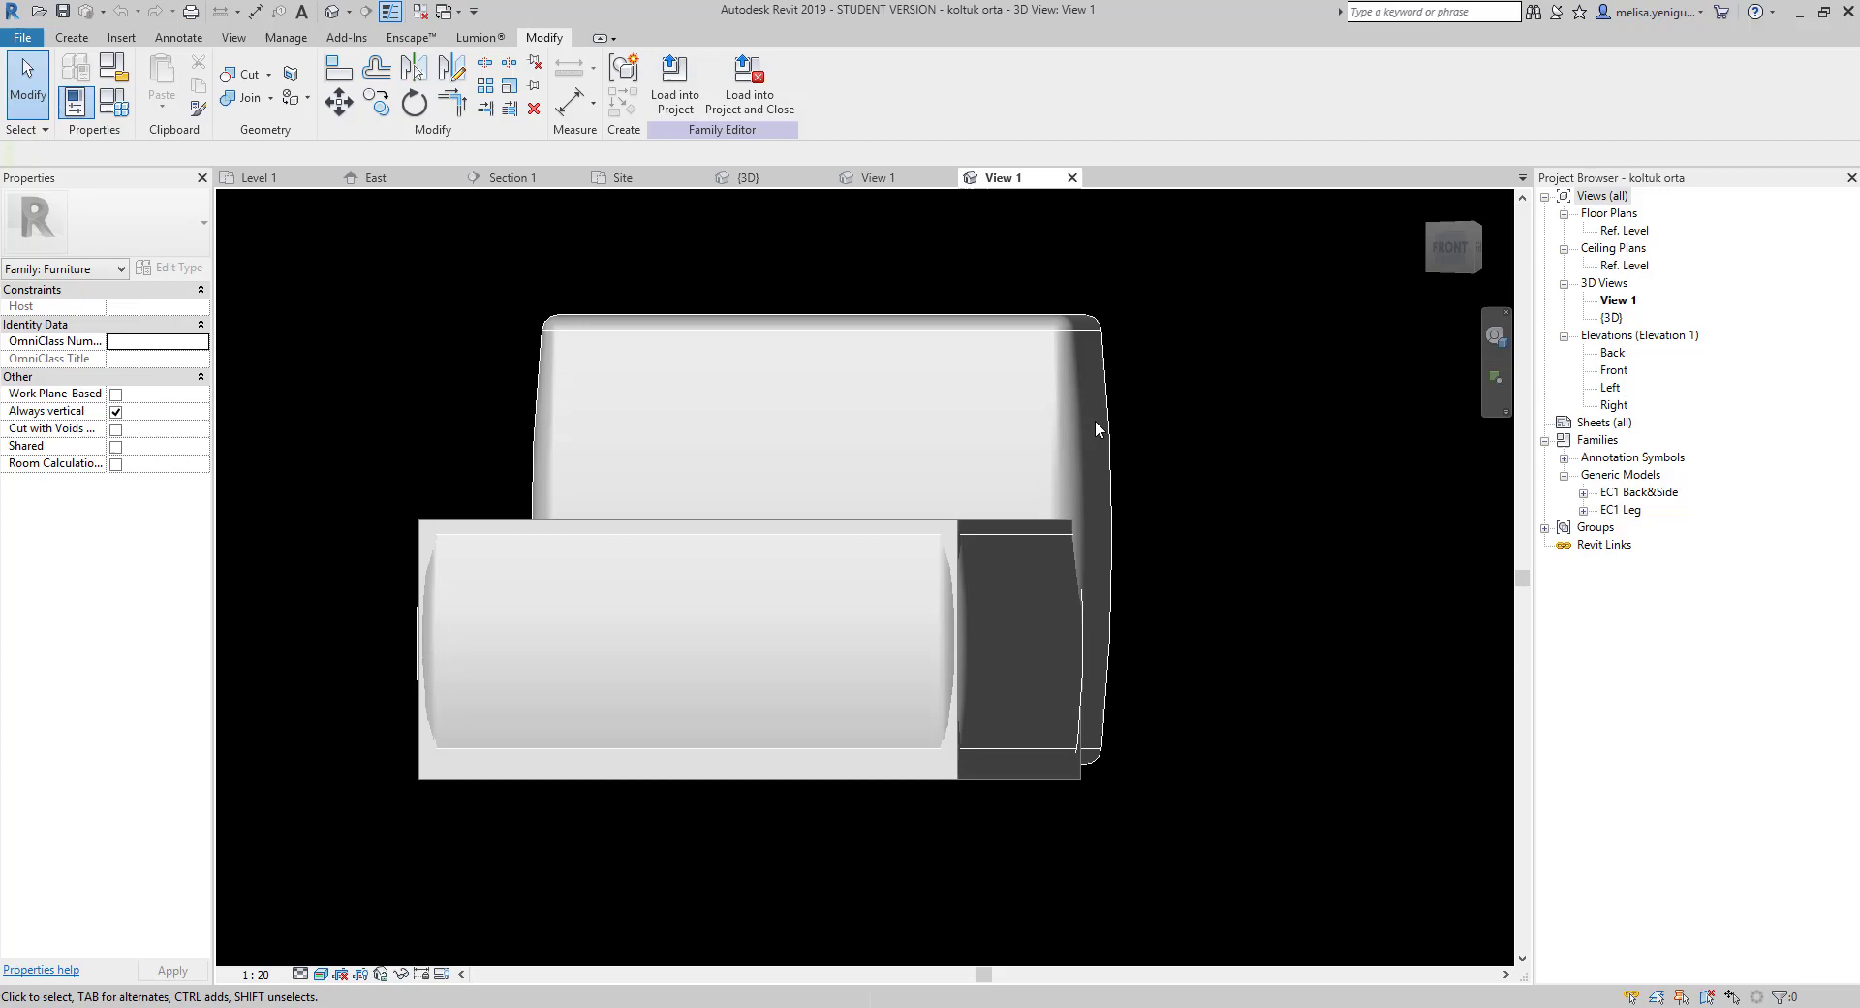
left_click(1092, 415)
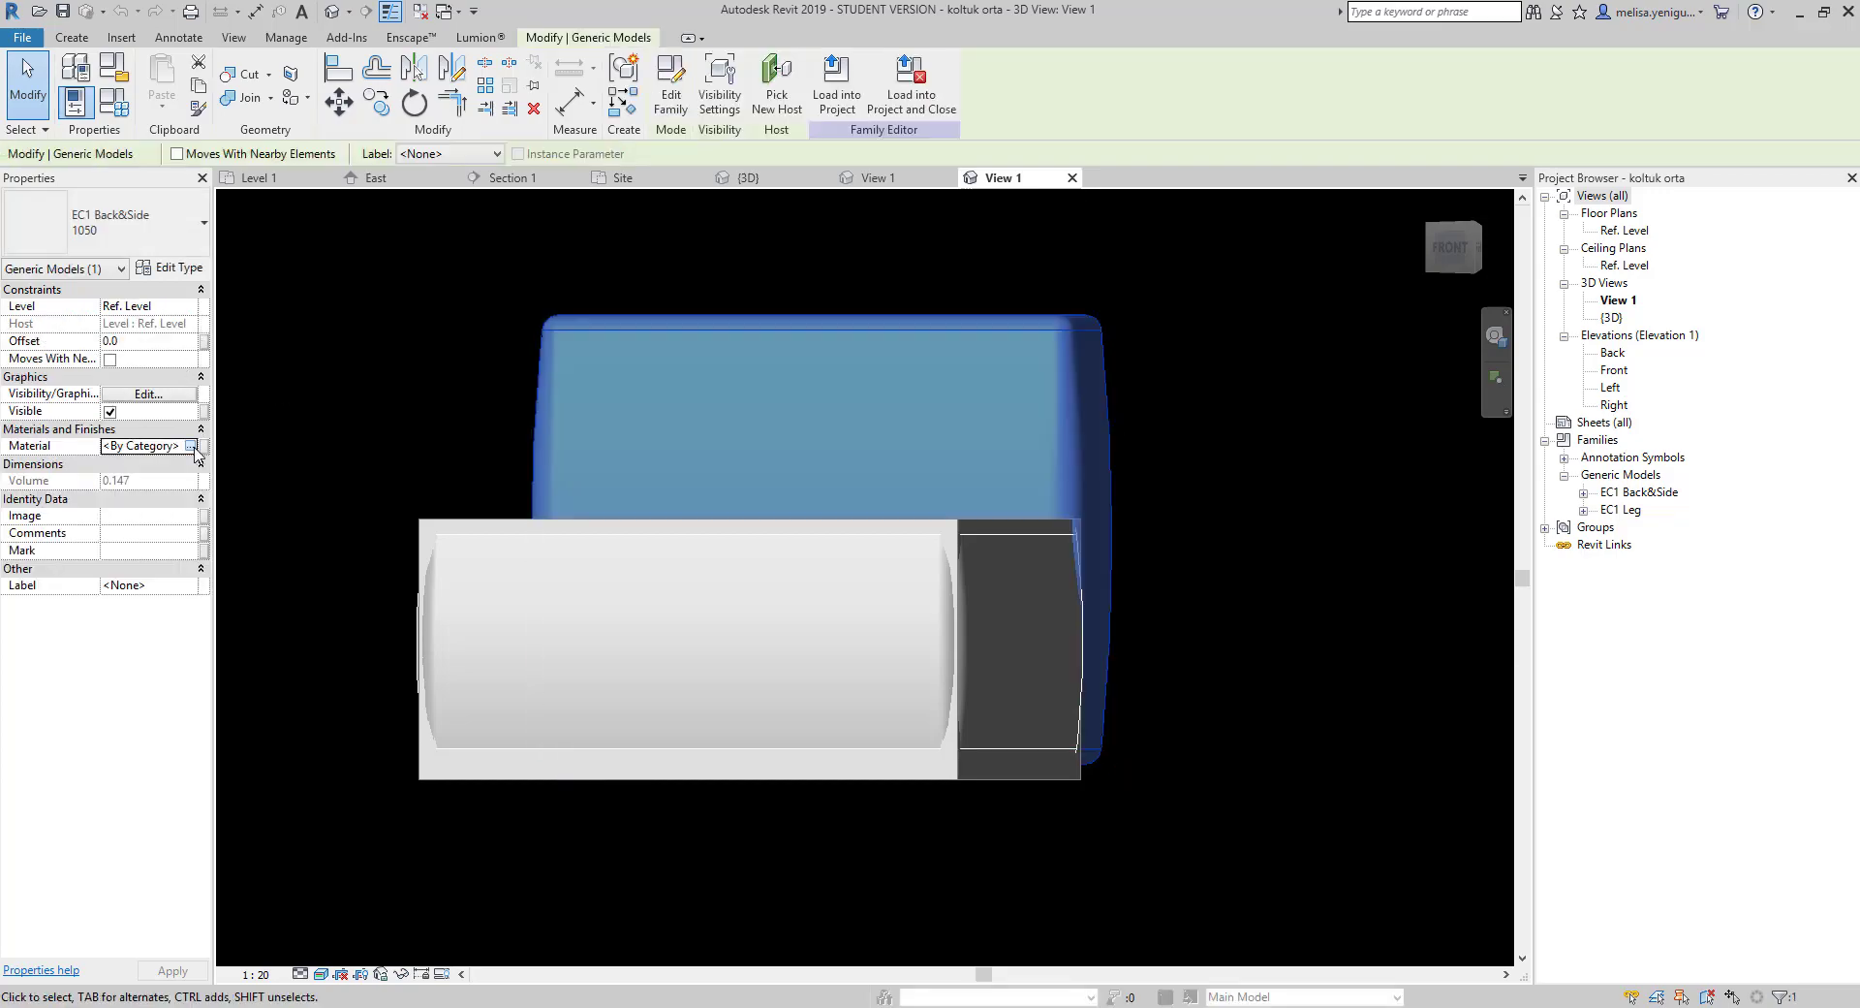
left_click(148, 445)
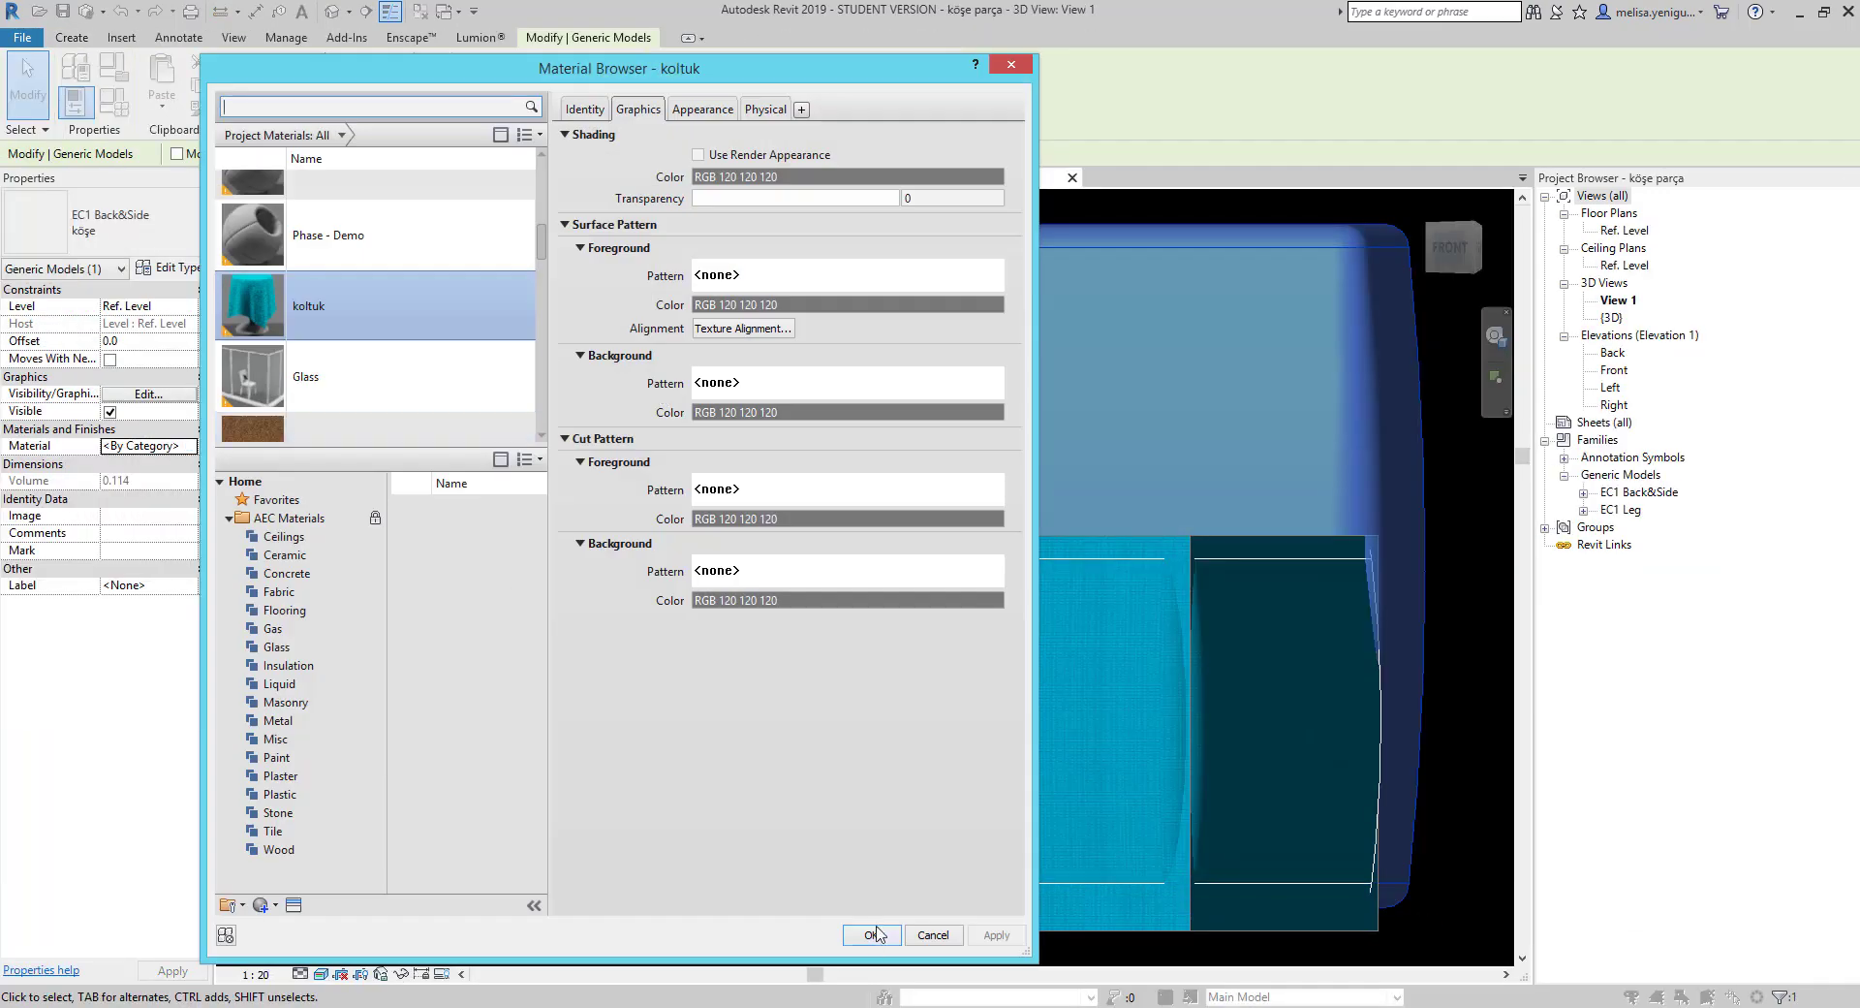
left_click(875, 935)
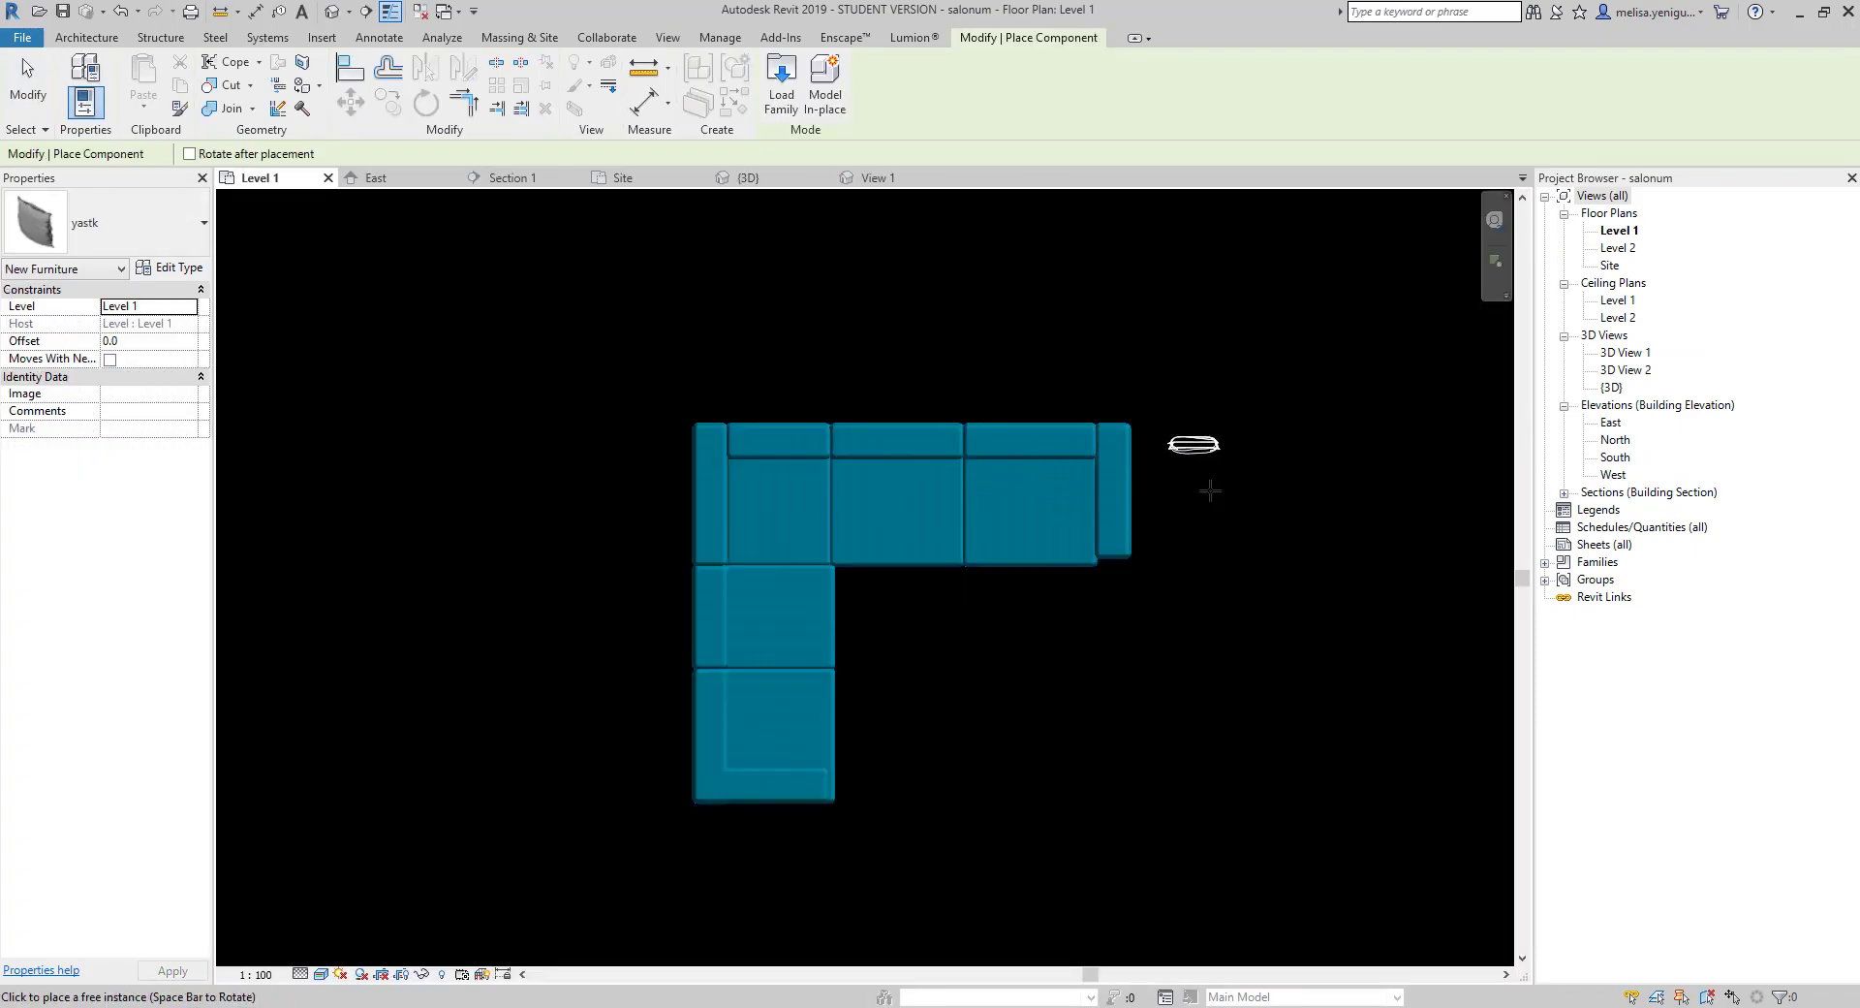
Drop a cushion onto the sofa's right seat and check its height in the section and 3D view.
key("Escape")
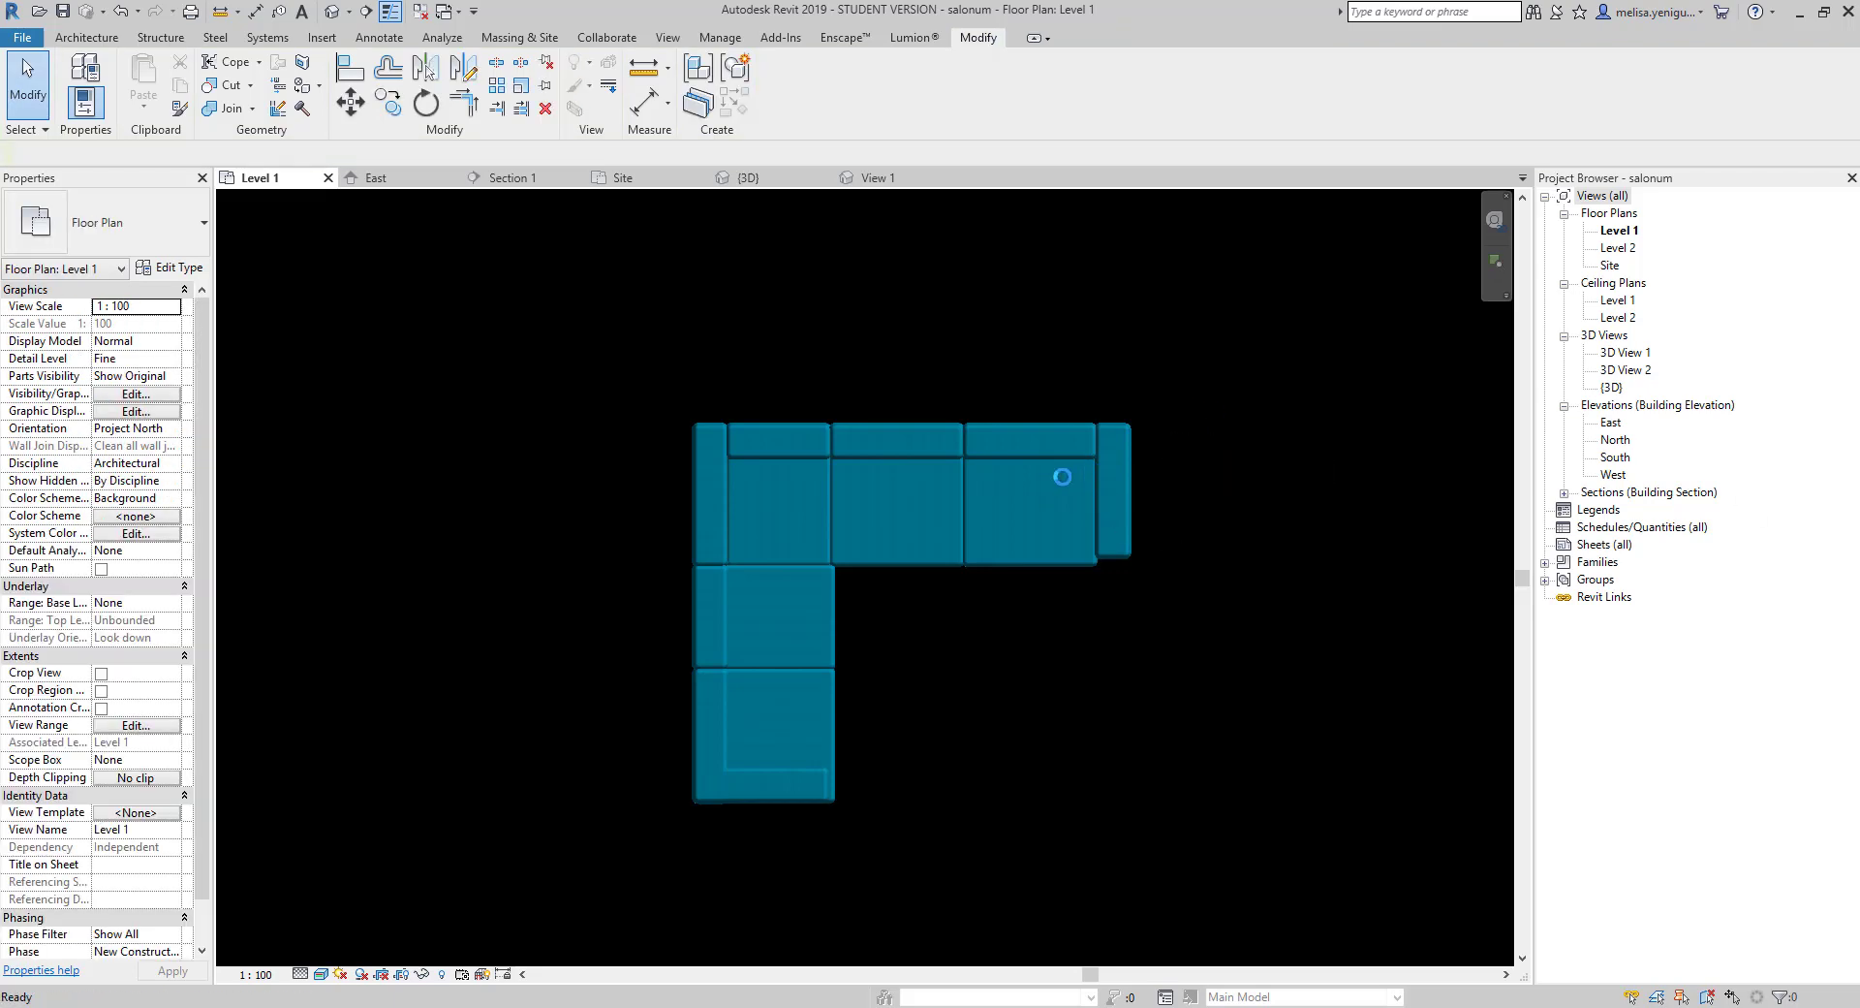
key("Return")
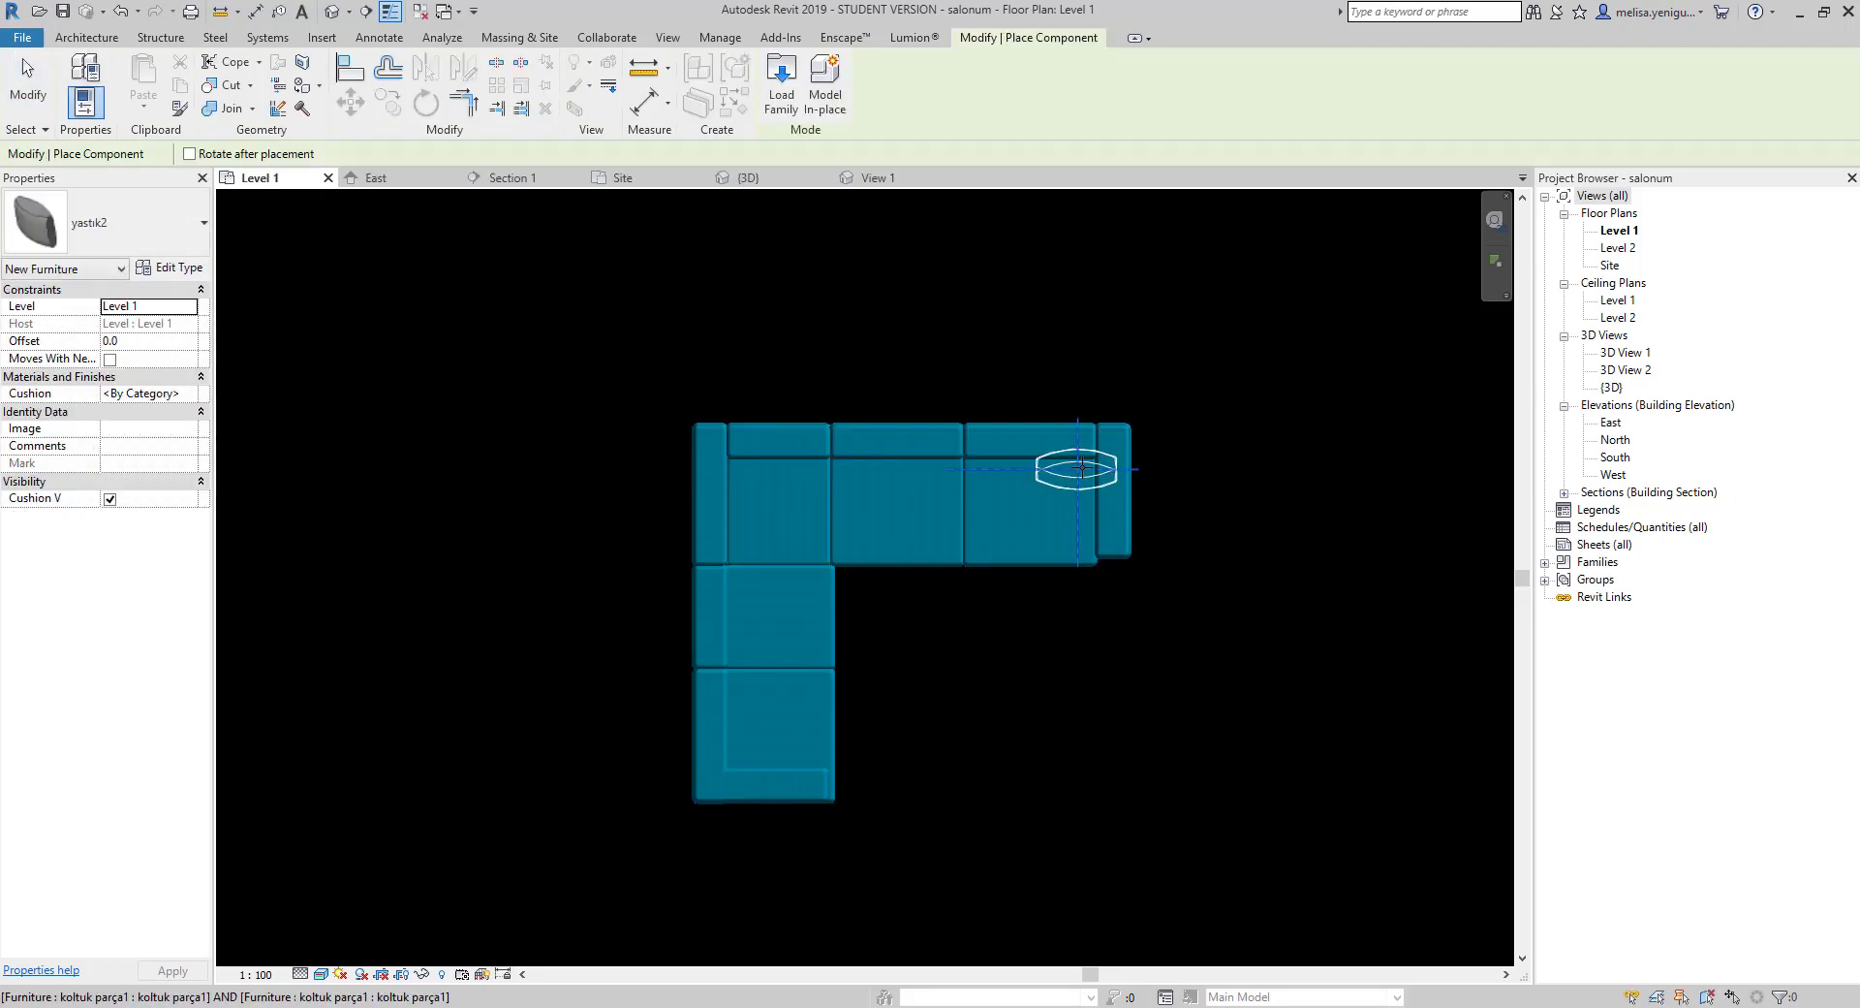
scroll(1114, 478, "up", 3)
left_click(1017, 477)
key("Escape")
scroll(996, 537, "down", 3)
double_click(473, 649)
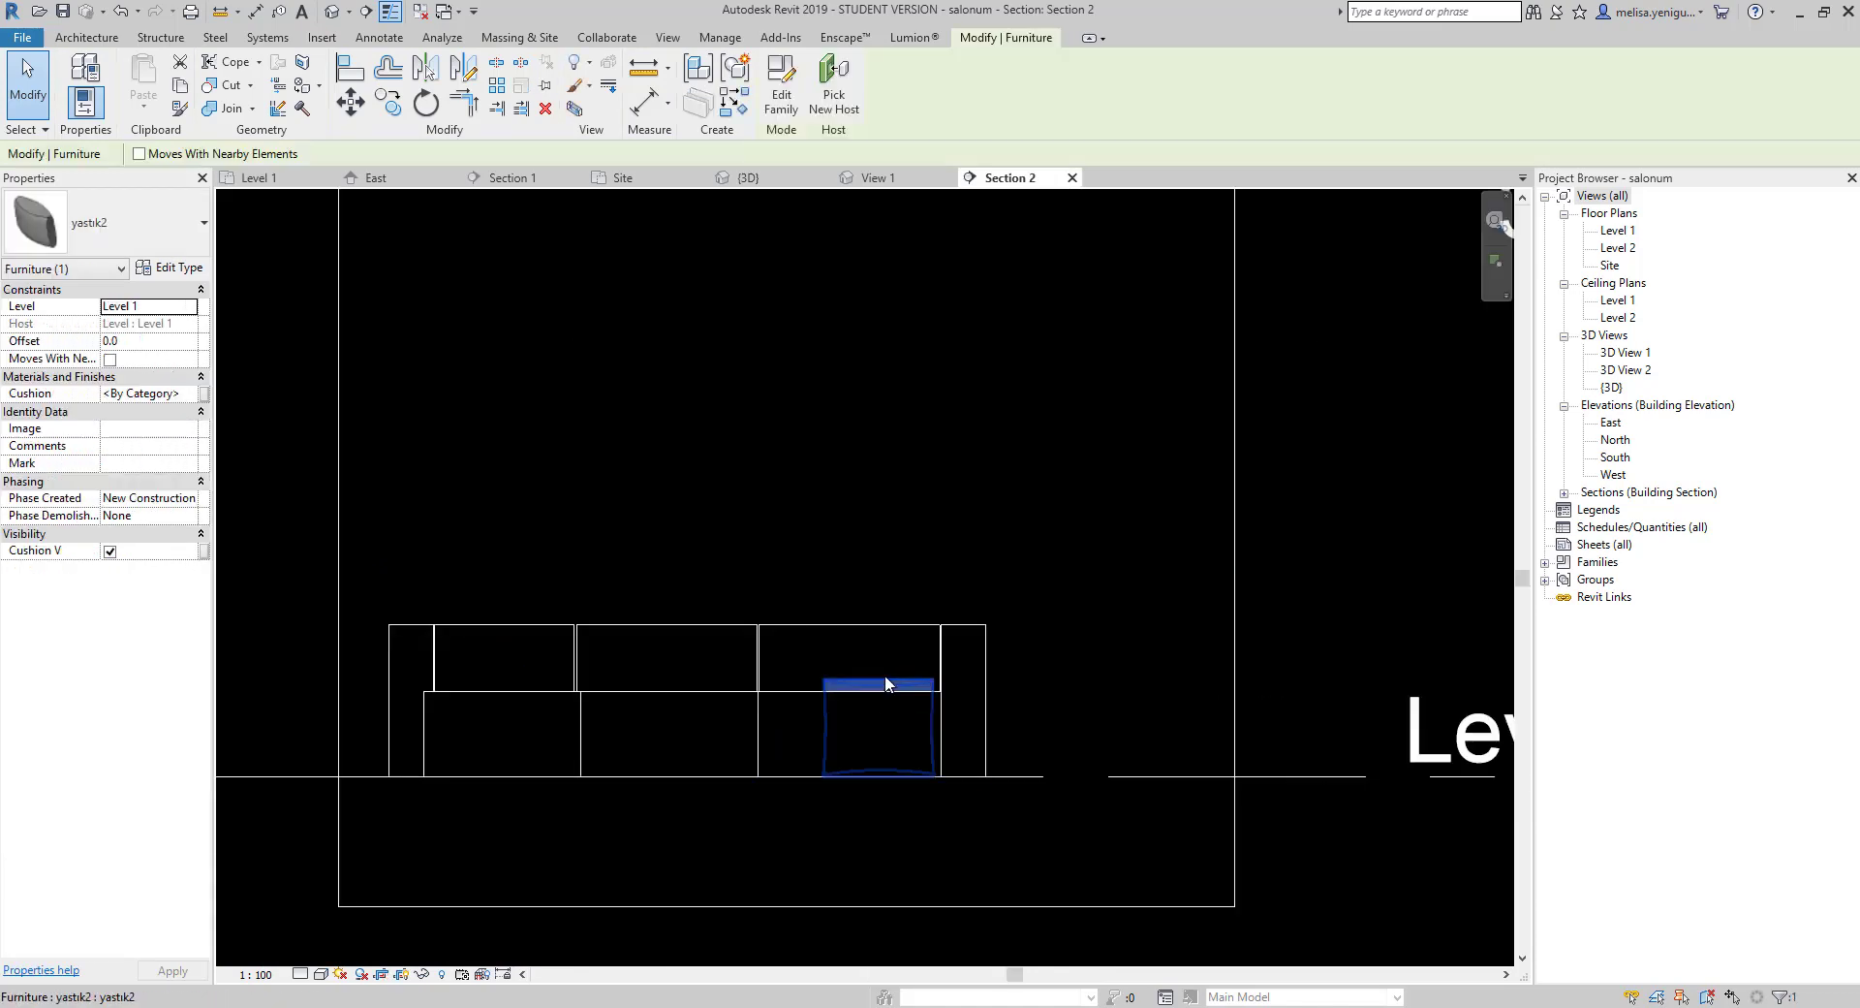
scroll(942, 568, "up", 3)
scroll(911, 682, "down", 3)
left_click(766, 177)
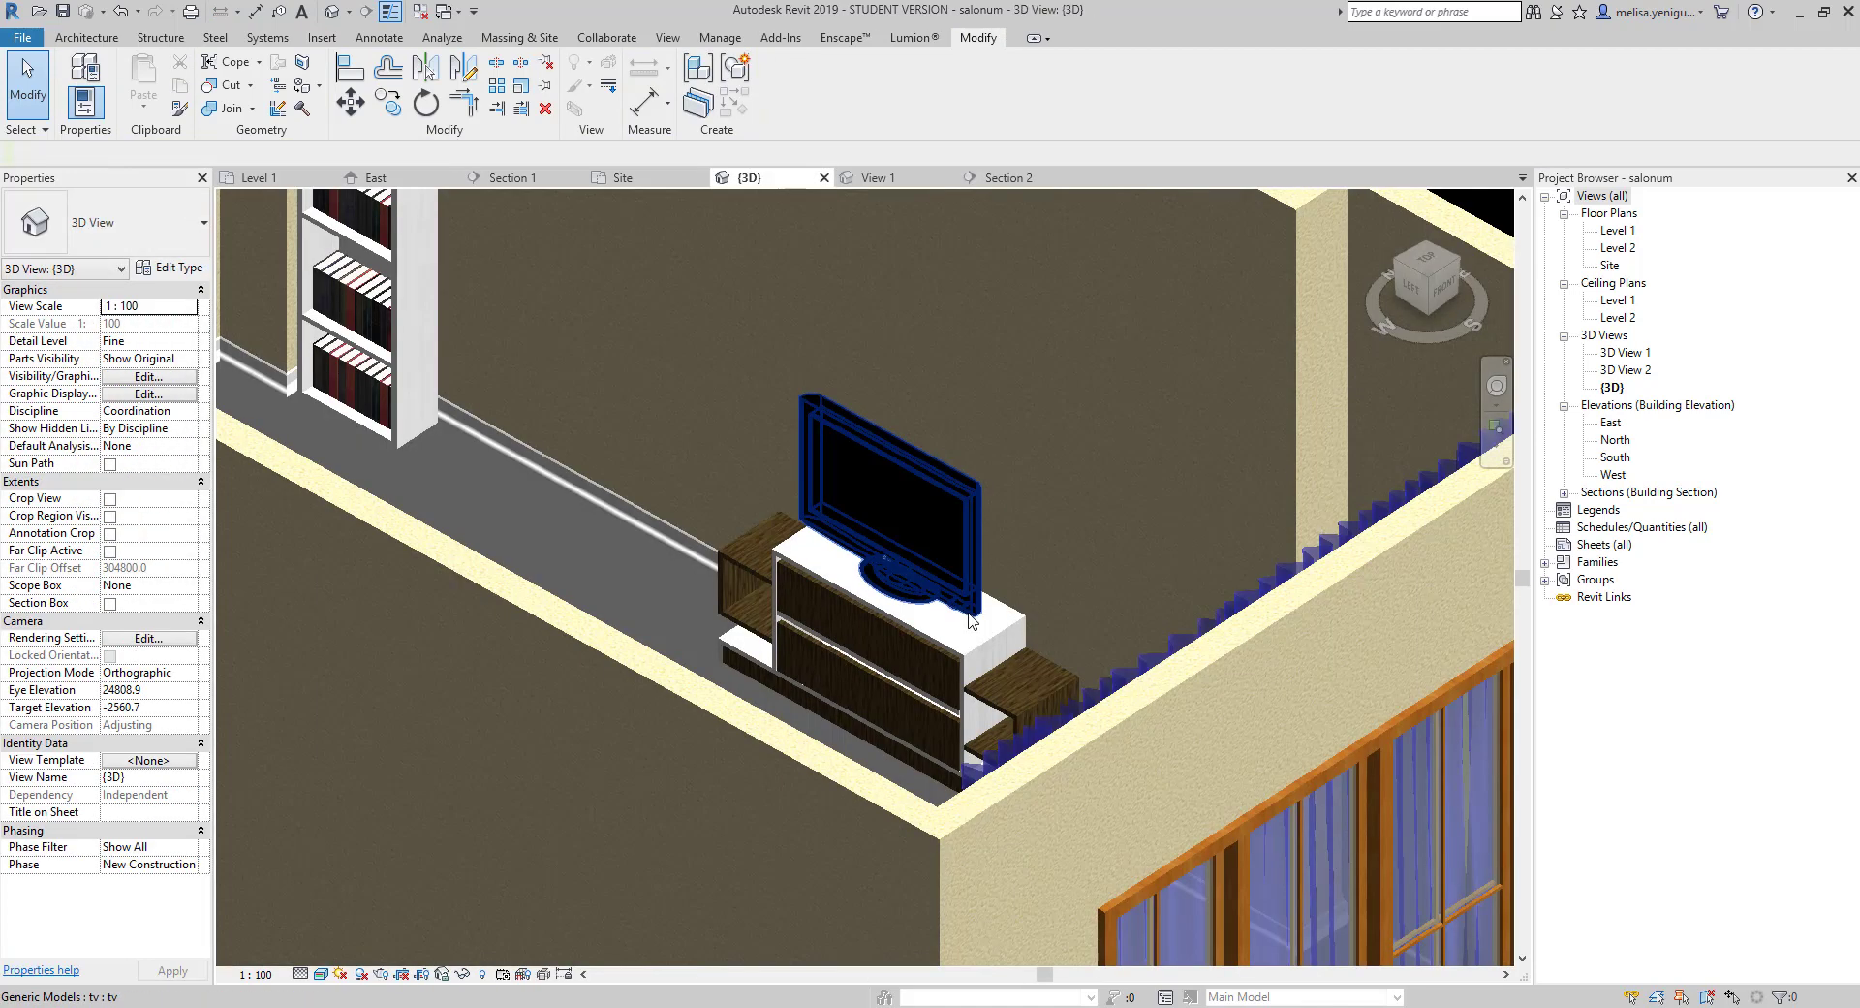
scroll(863, 466, "up", 5)
Duplicate the cushion's type in its type properties.
left_click(862, 465)
left_click(172, 268)
left_click(621, 249)
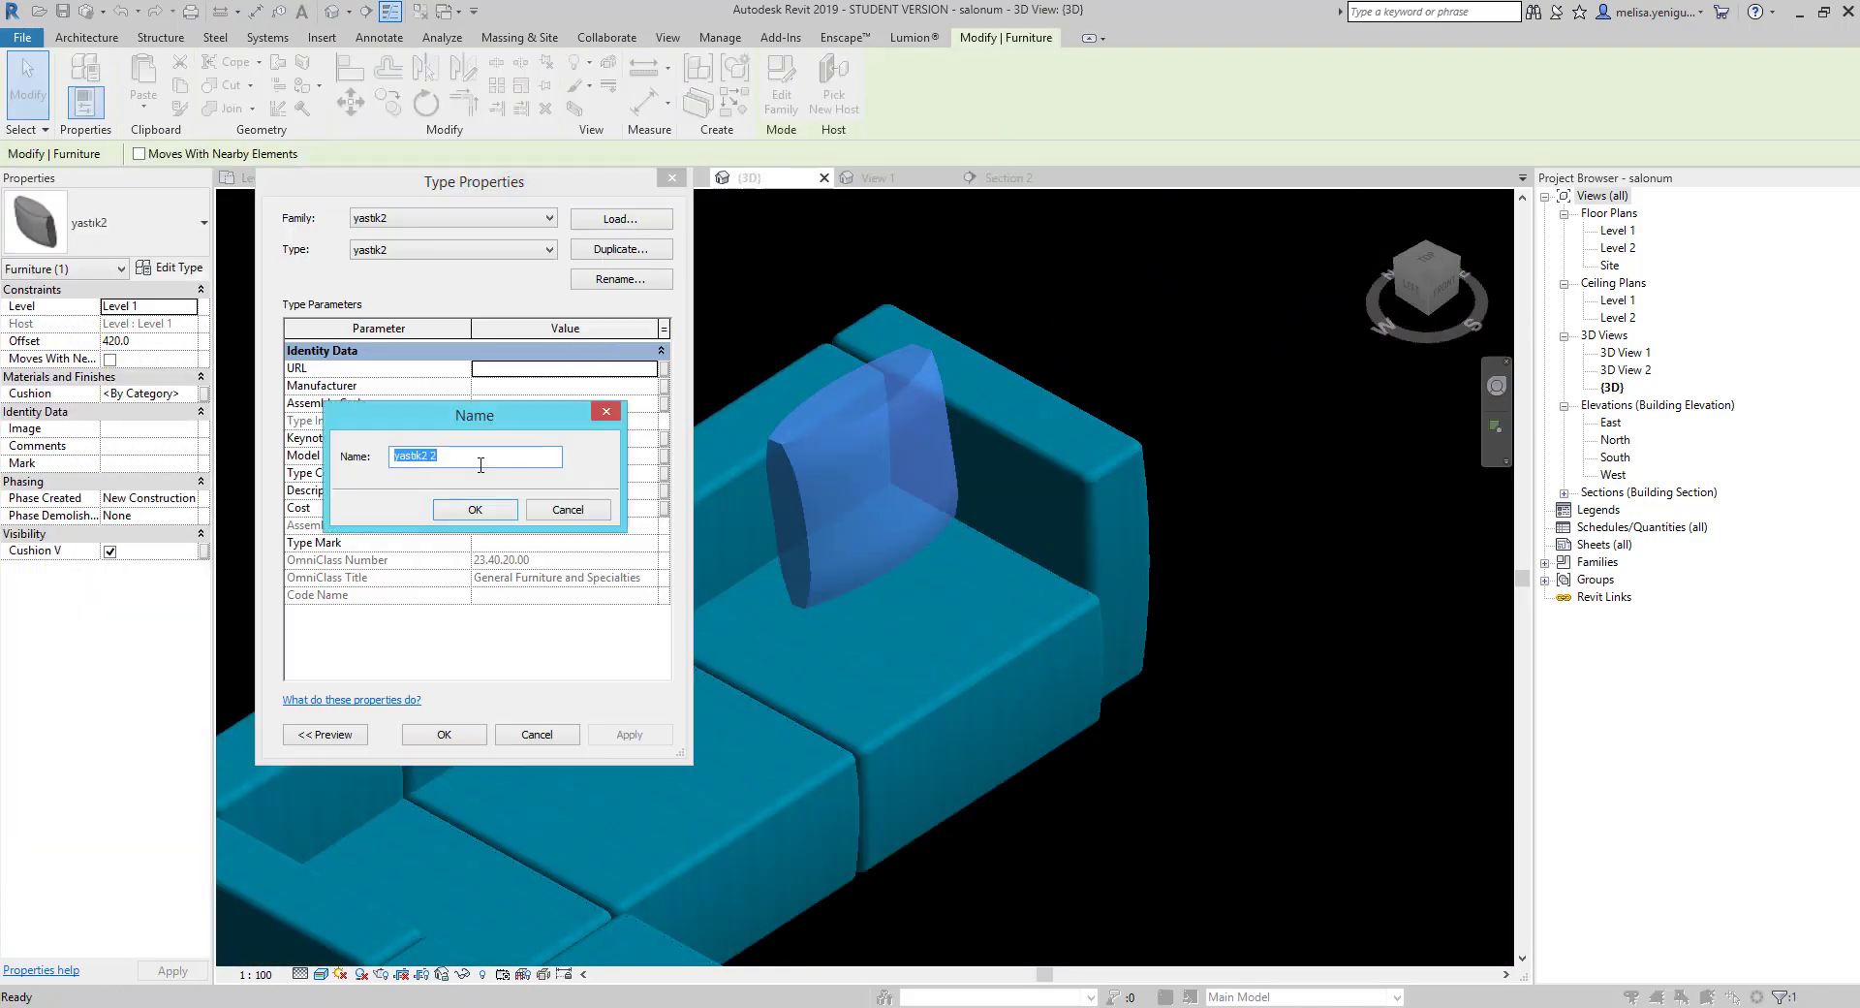
key("Return")
key("Return")
scroll(734, 520, "down", 3)
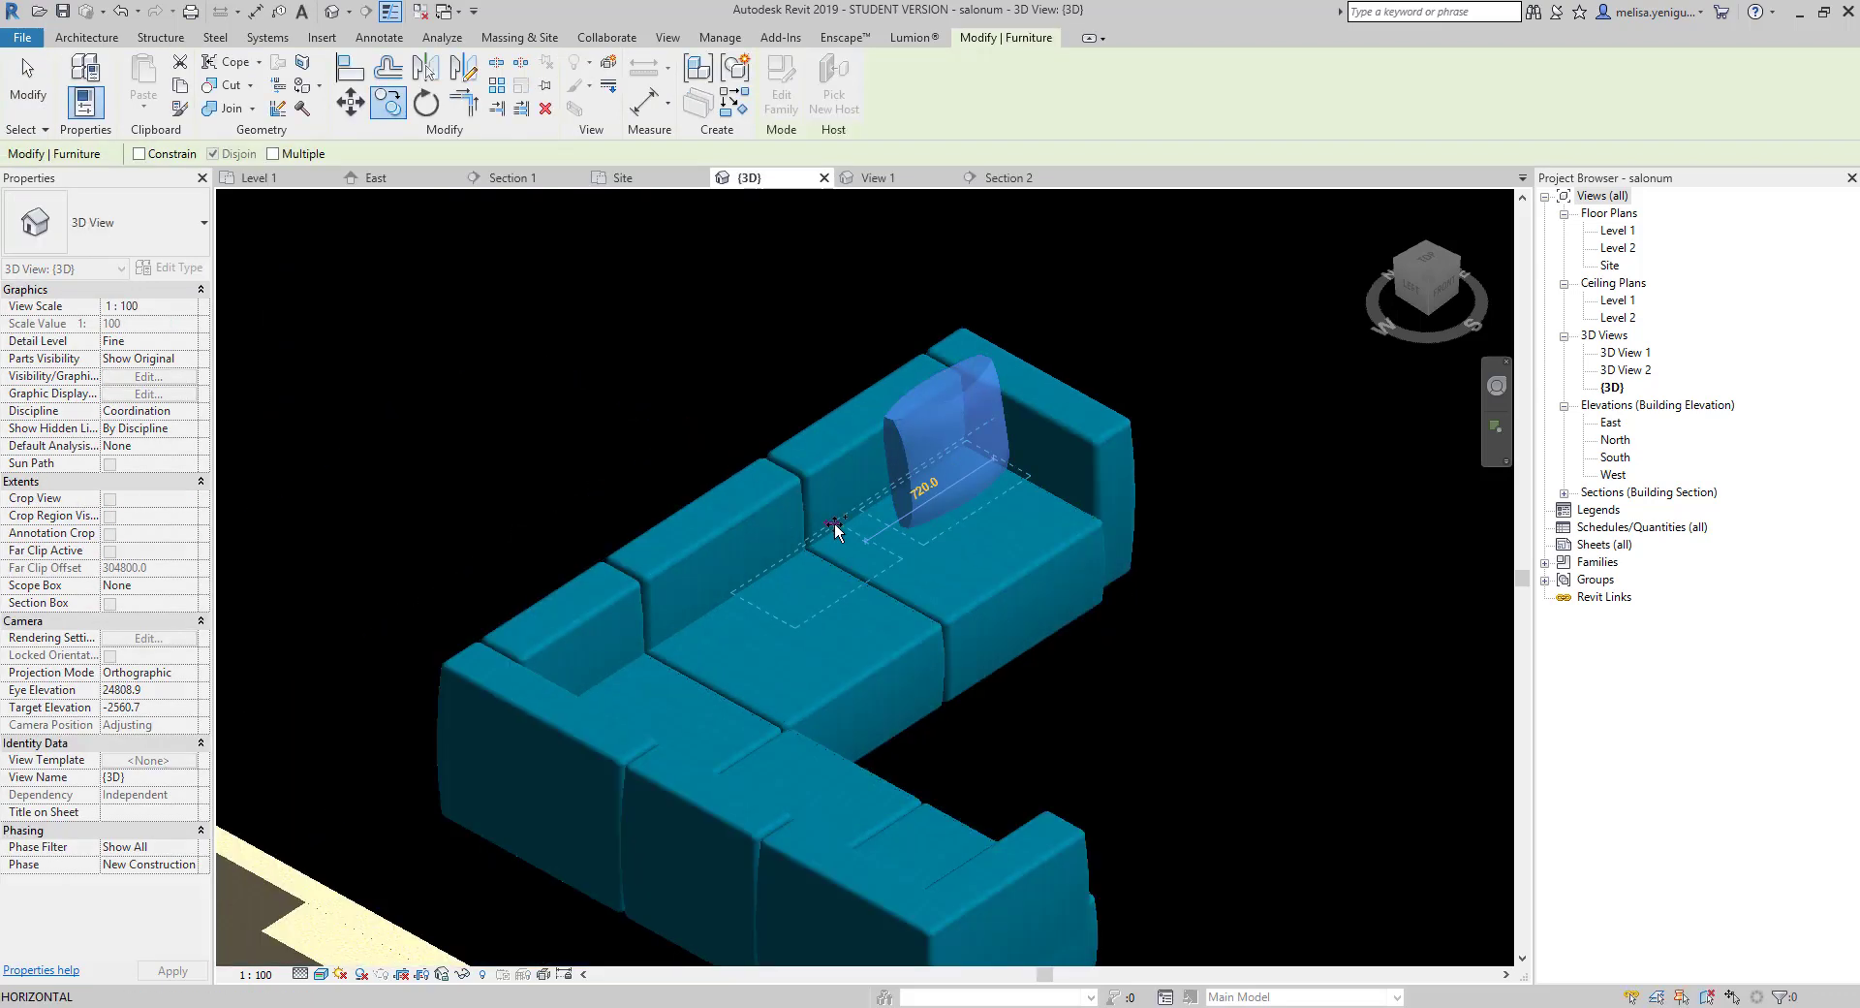
Copy the cushion beside the first one and rotate it in the Level 1 plan.
left_click_drag(715, 528, 794, 448, "ctrl")
left_click(816, 329)
scroll(816, 329, "down", 5)
left_click(259, 177)
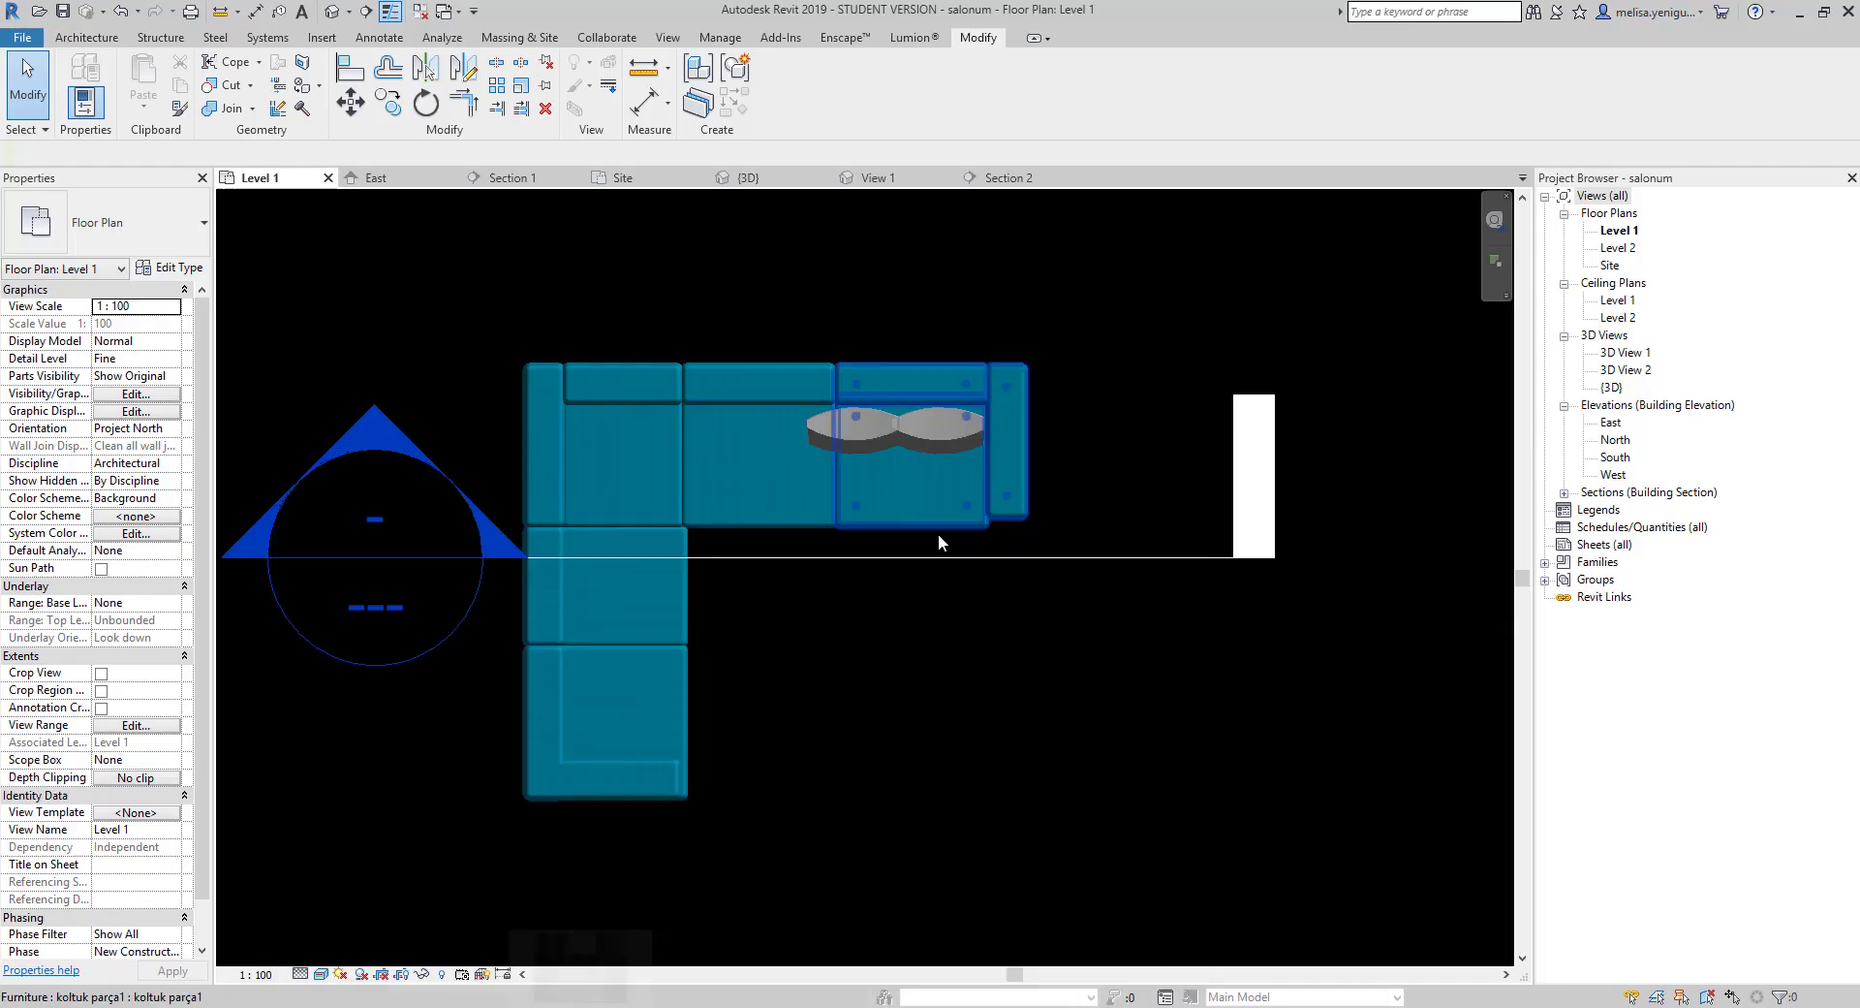
scroll(938, 533, "up", 5)
left_click(907, 452)
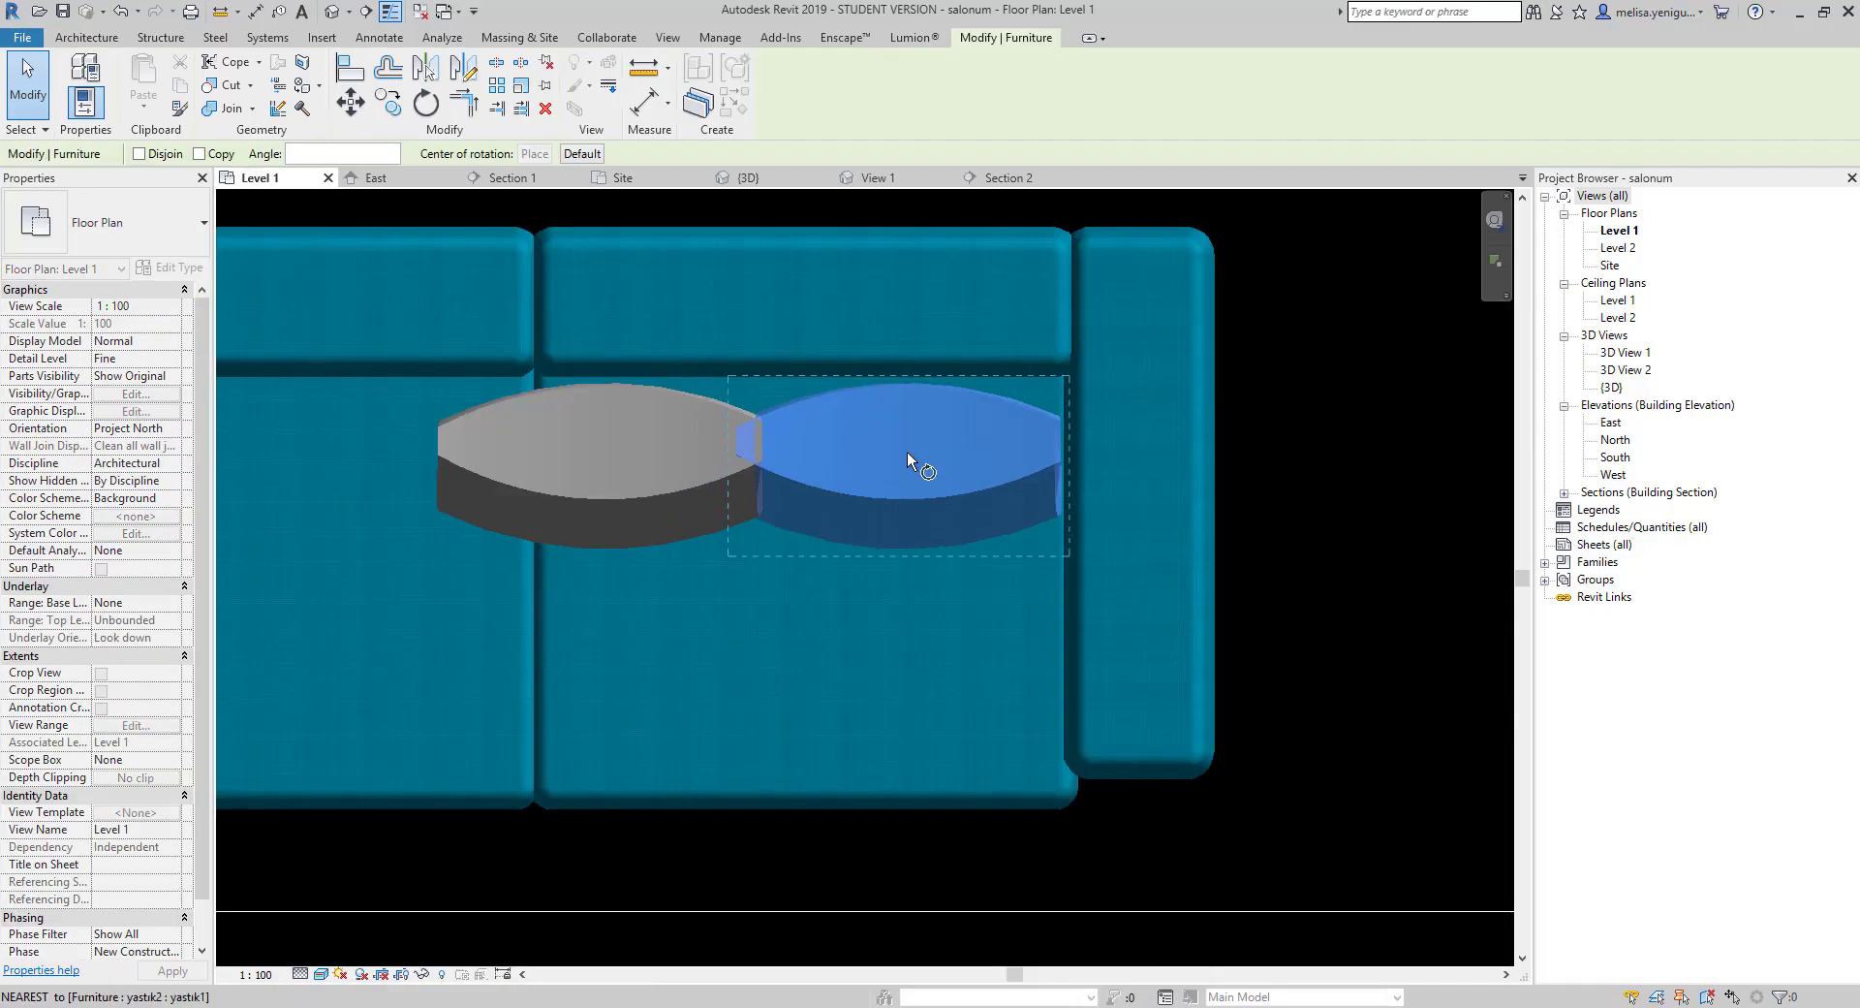
key("r")
key("o")
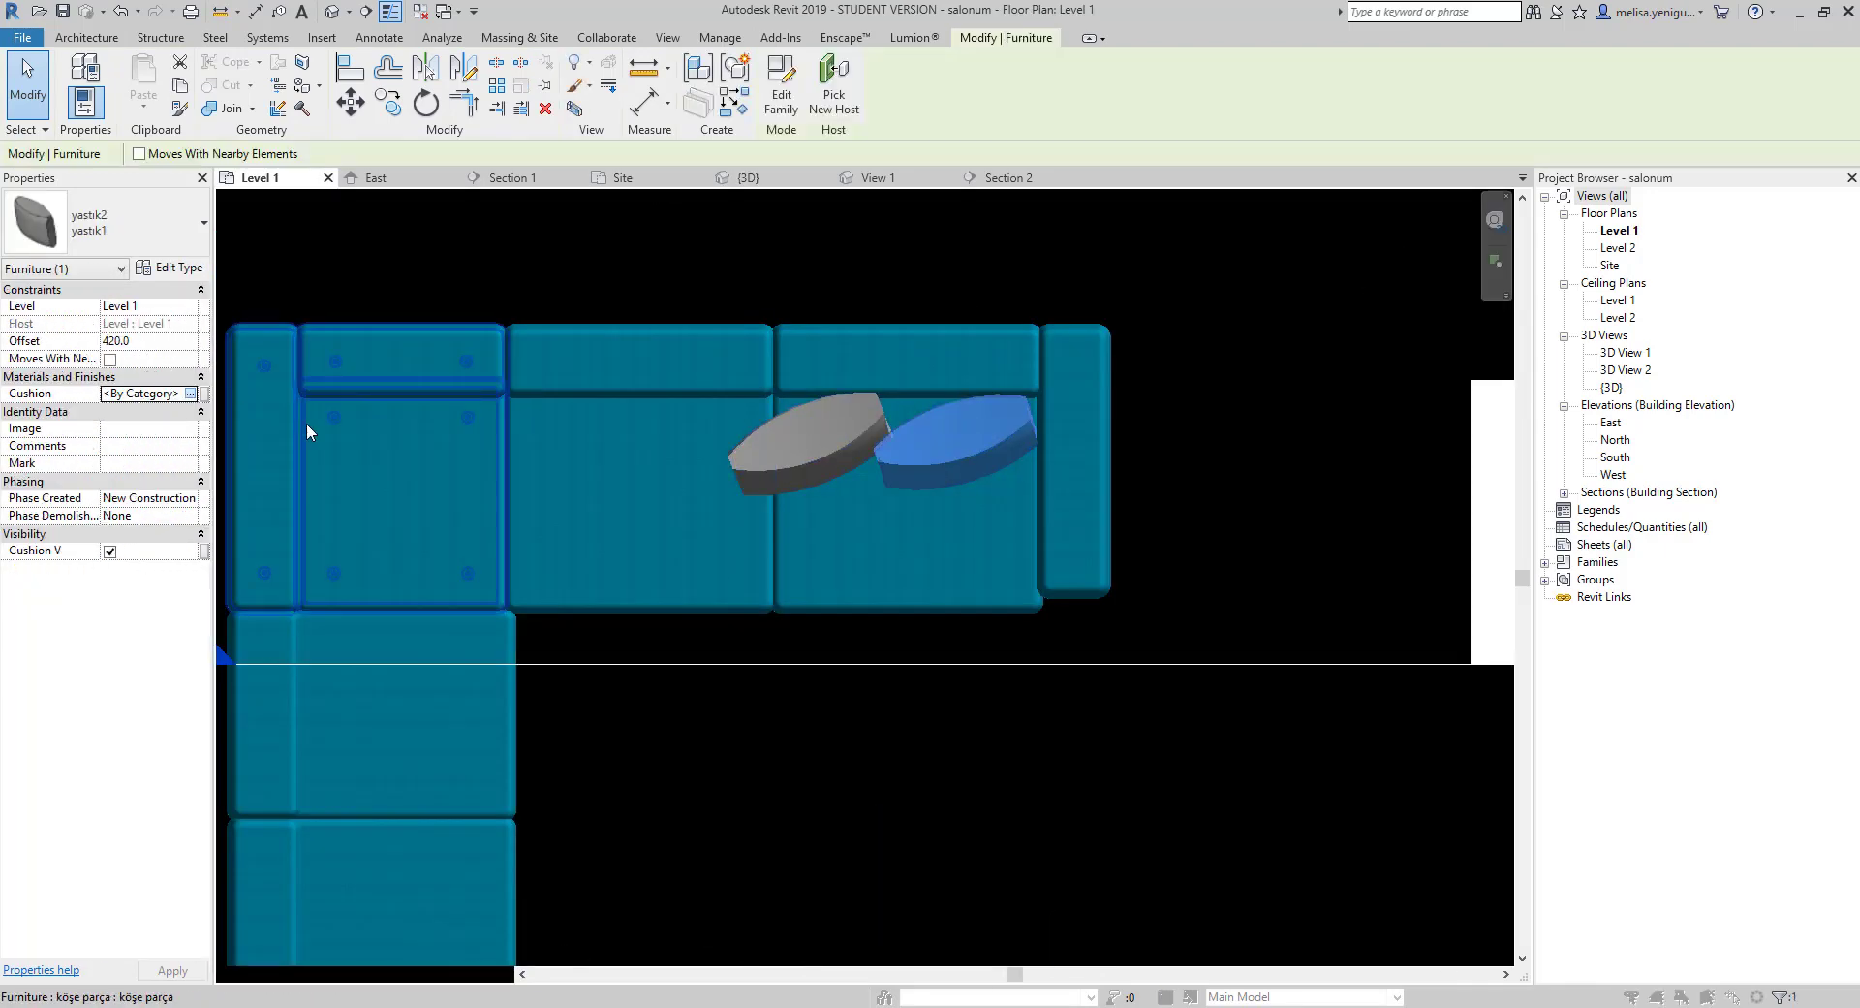
Add a new cushion material from the fabric library and give it the Leather - Weathered appearance.
left_click(190, 392)
left_click(279, 849)
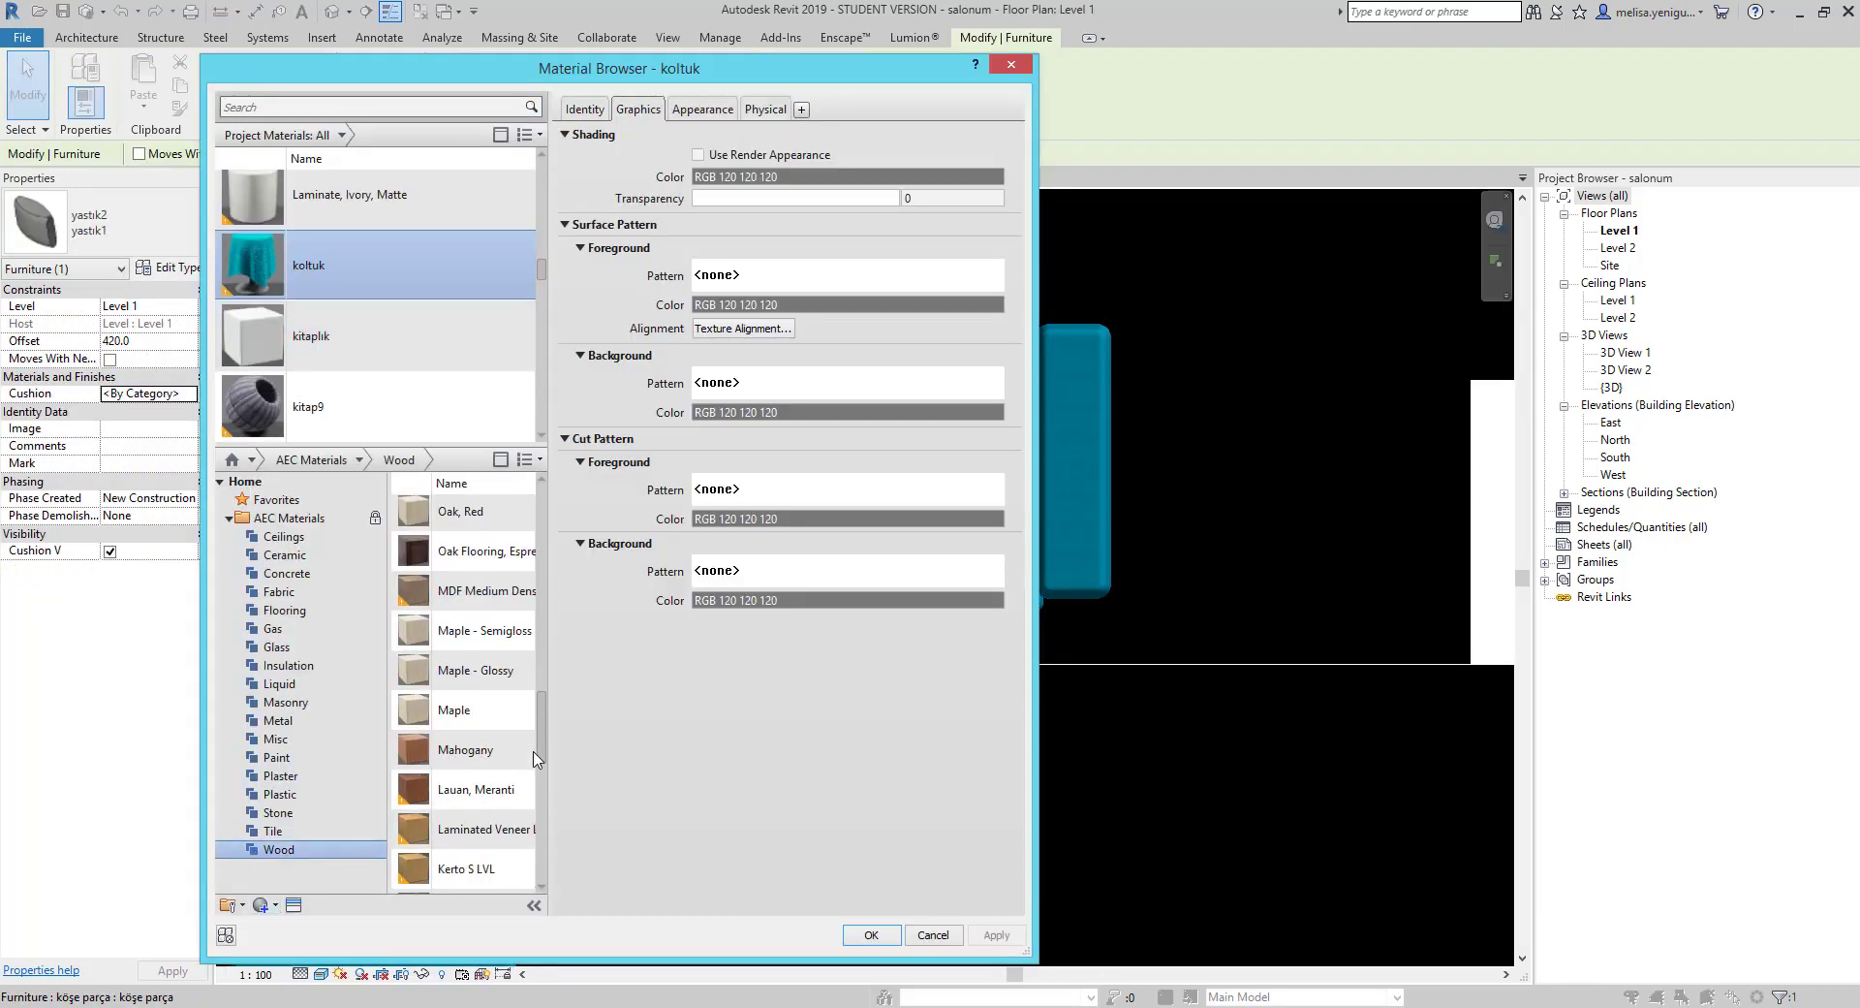
left_click(278, 591)
left_click(503, 833)
right_click(359, 270)
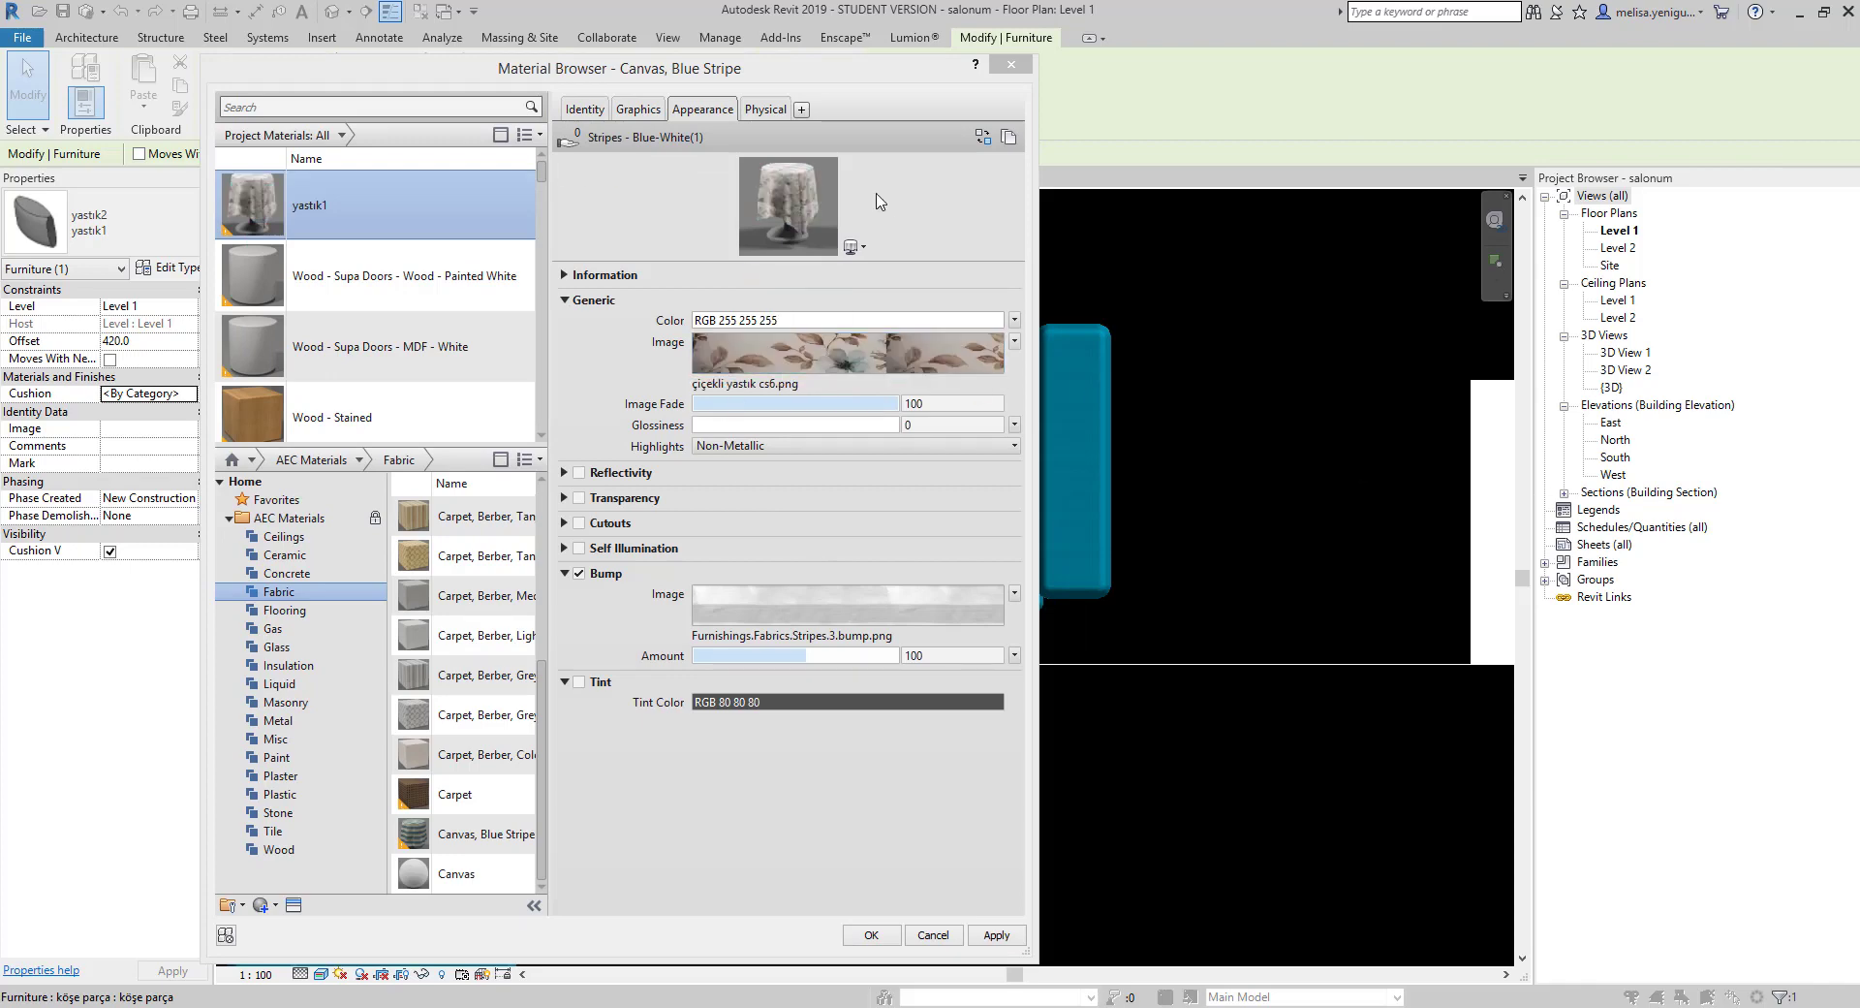
left_click(983, 136)
type("ath")
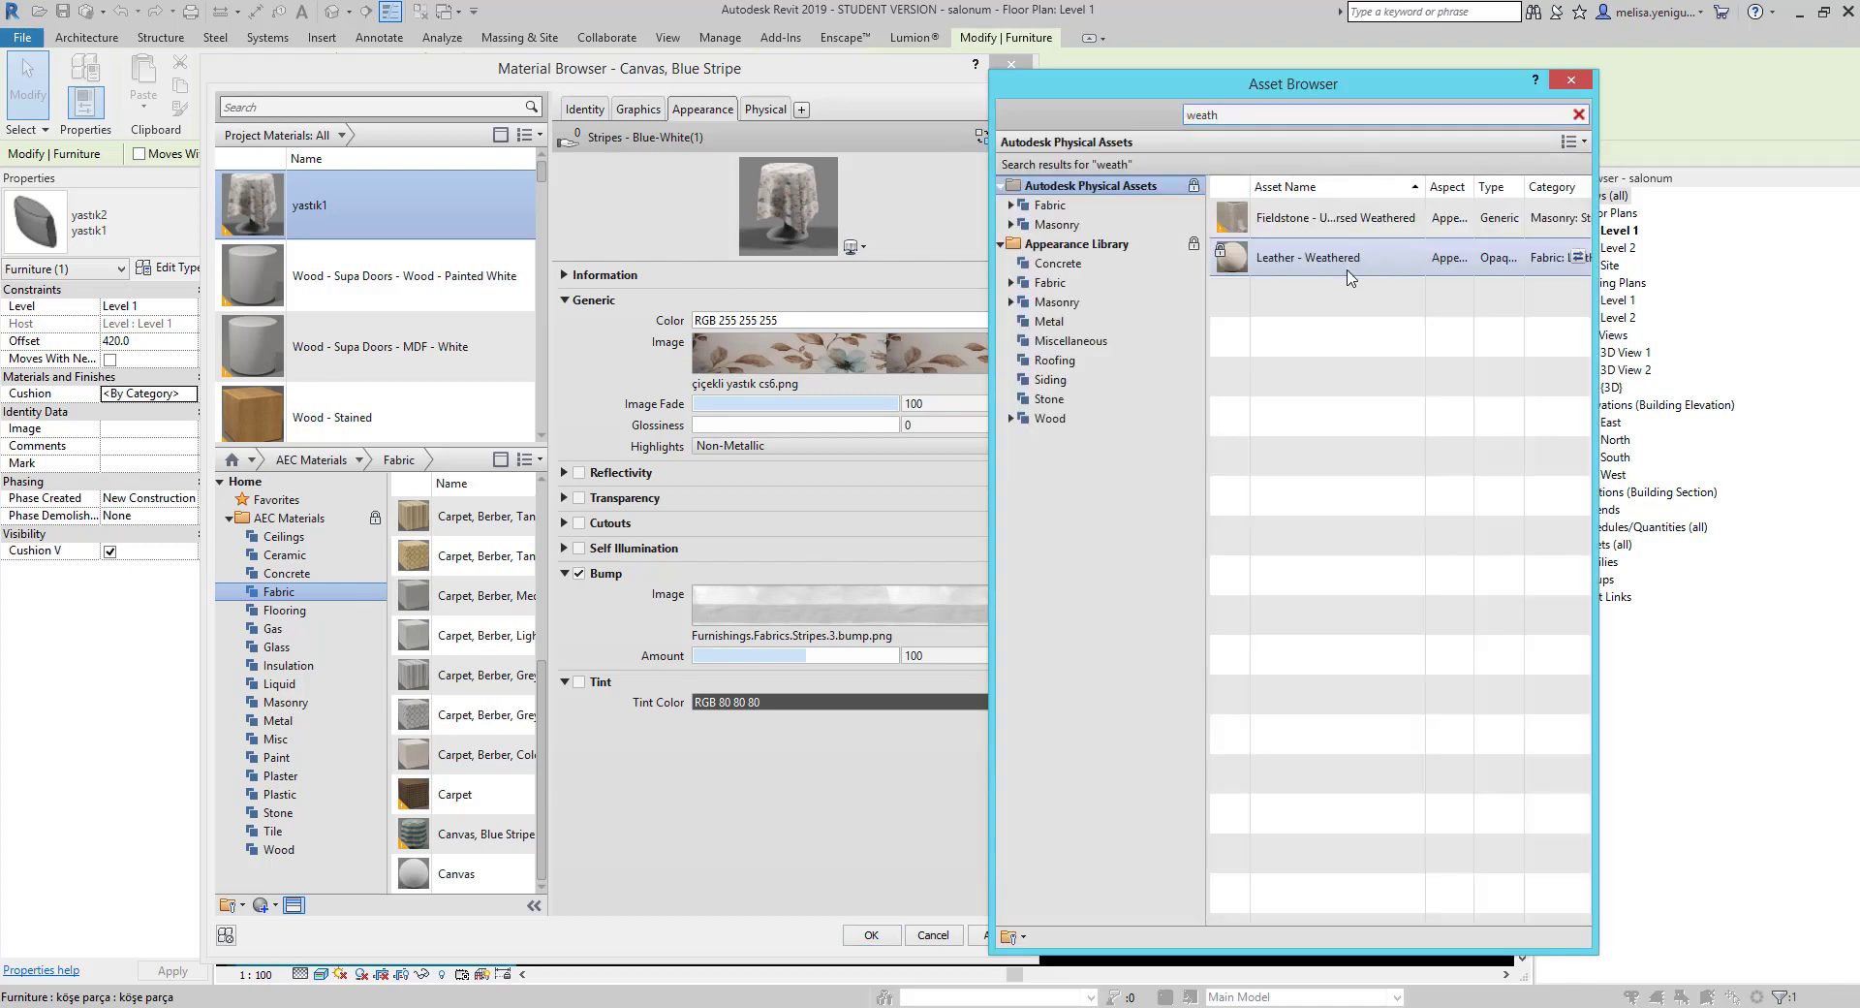
double_click(1299, 235)
Replace its image with the floral çiçekli yastık c6.png, setting 1130,05 mm offset and 300 sample width.
left_click(780, 362)
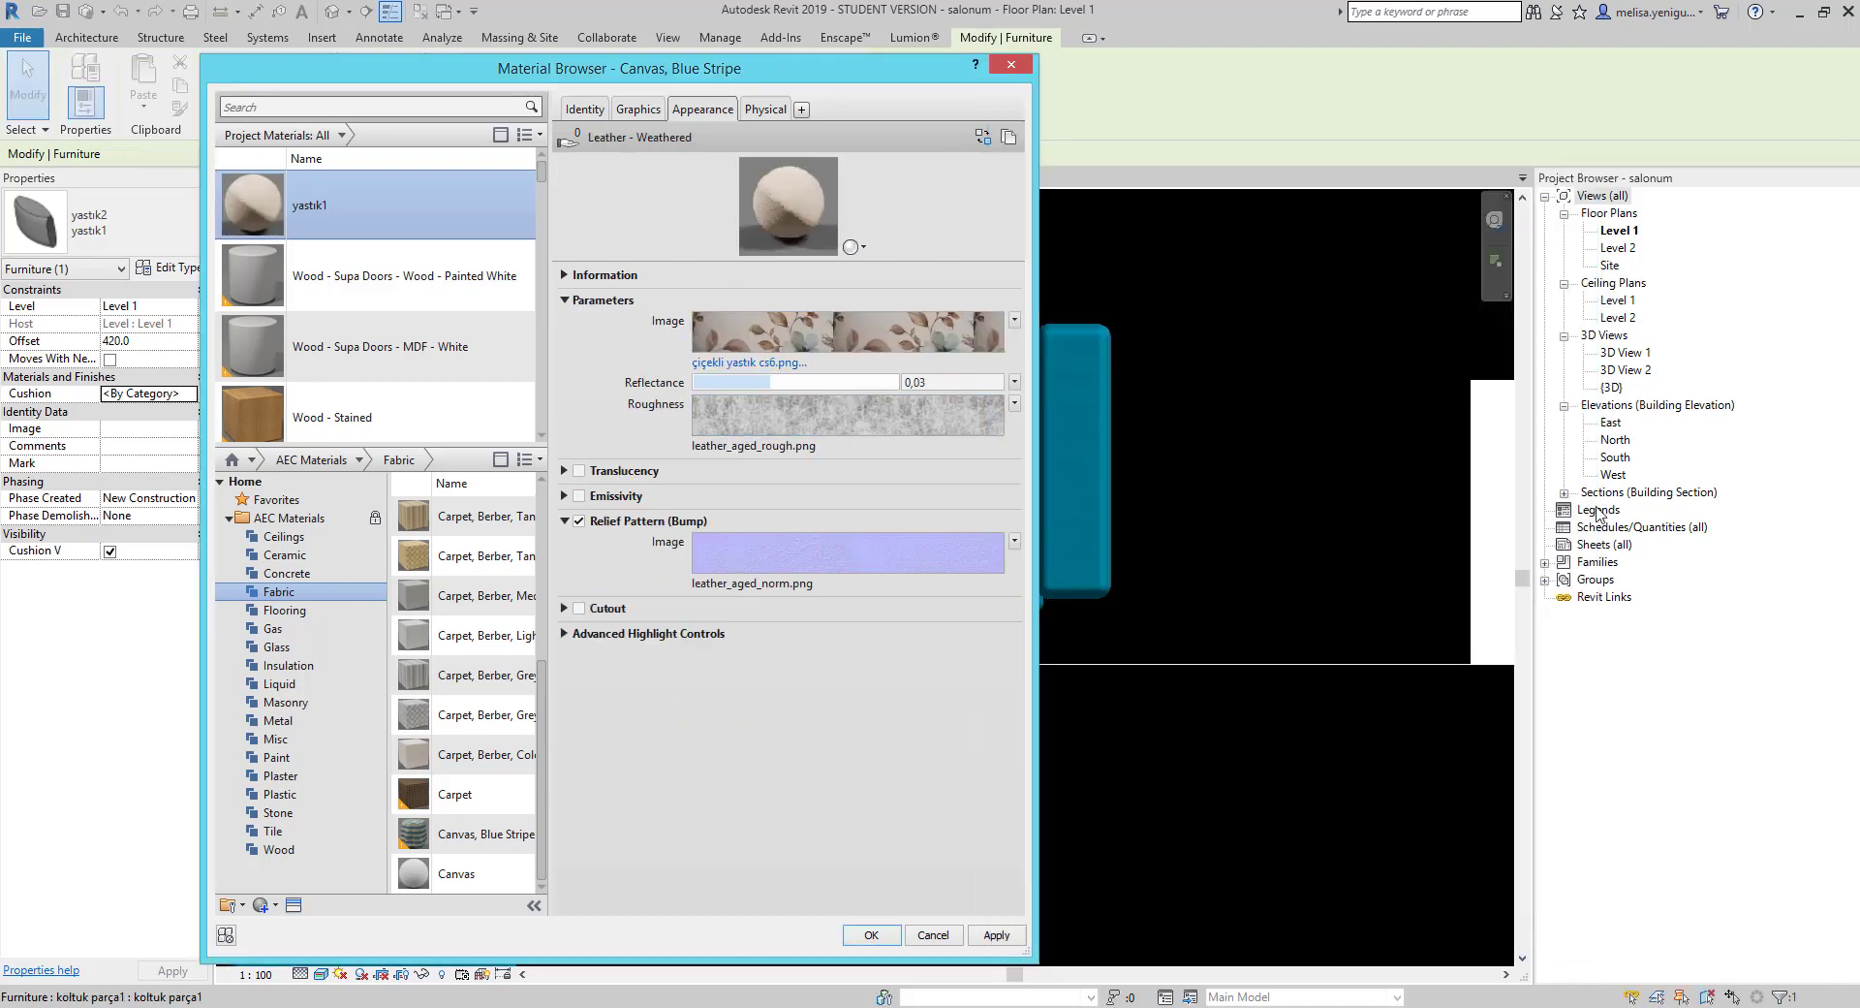
left_click(1127, 552)
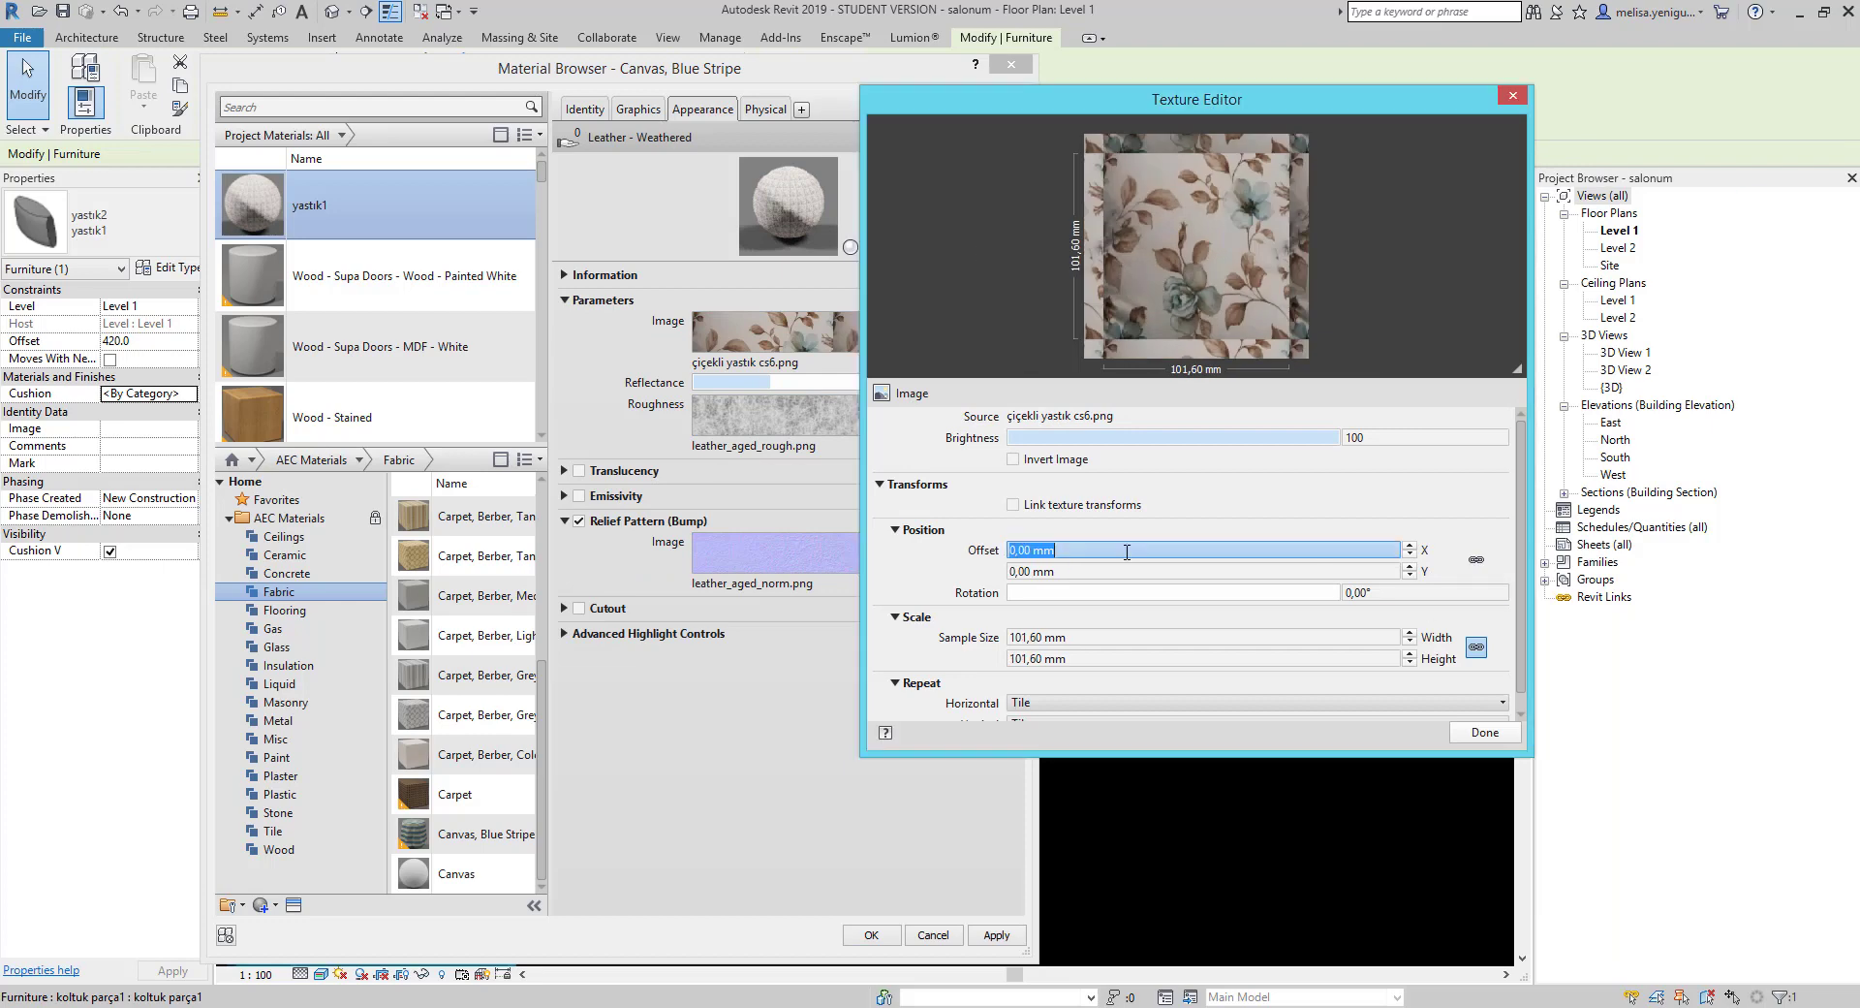
key("Tab")
left_click(1096, 636)
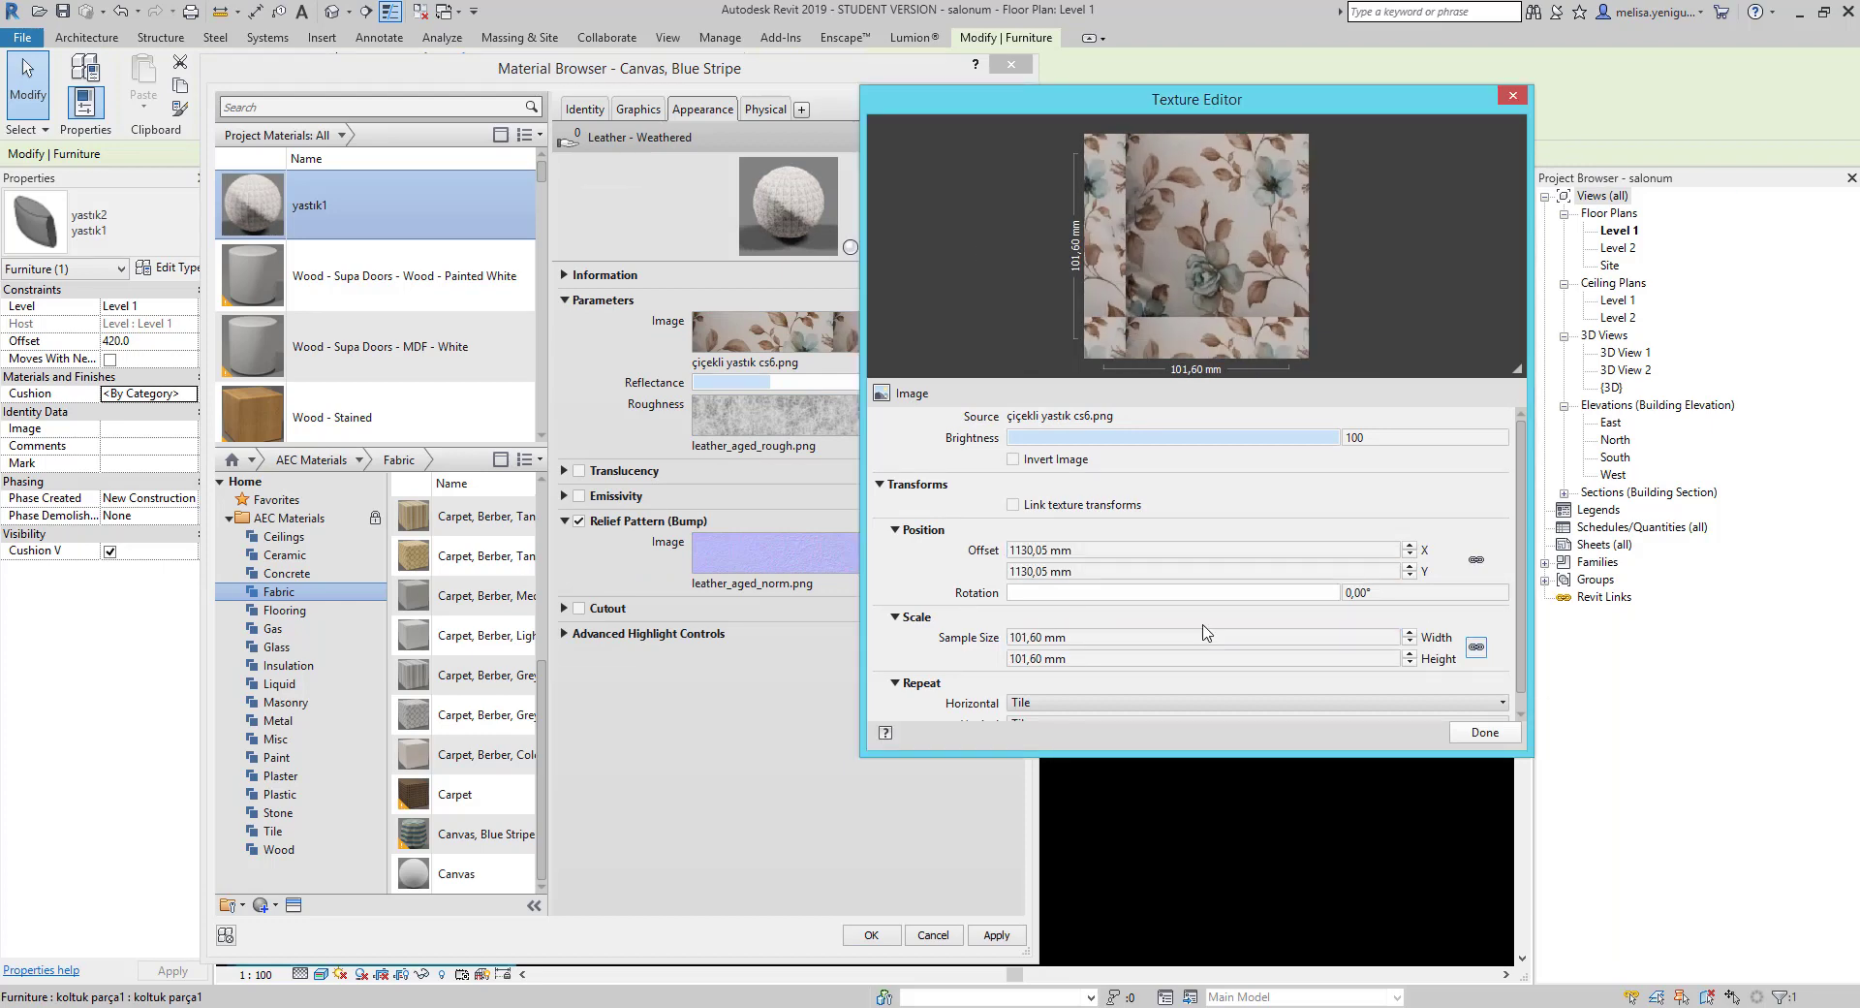
type("300")
key("Tab")
left_click(1486, 732)
left_click(871, 934)
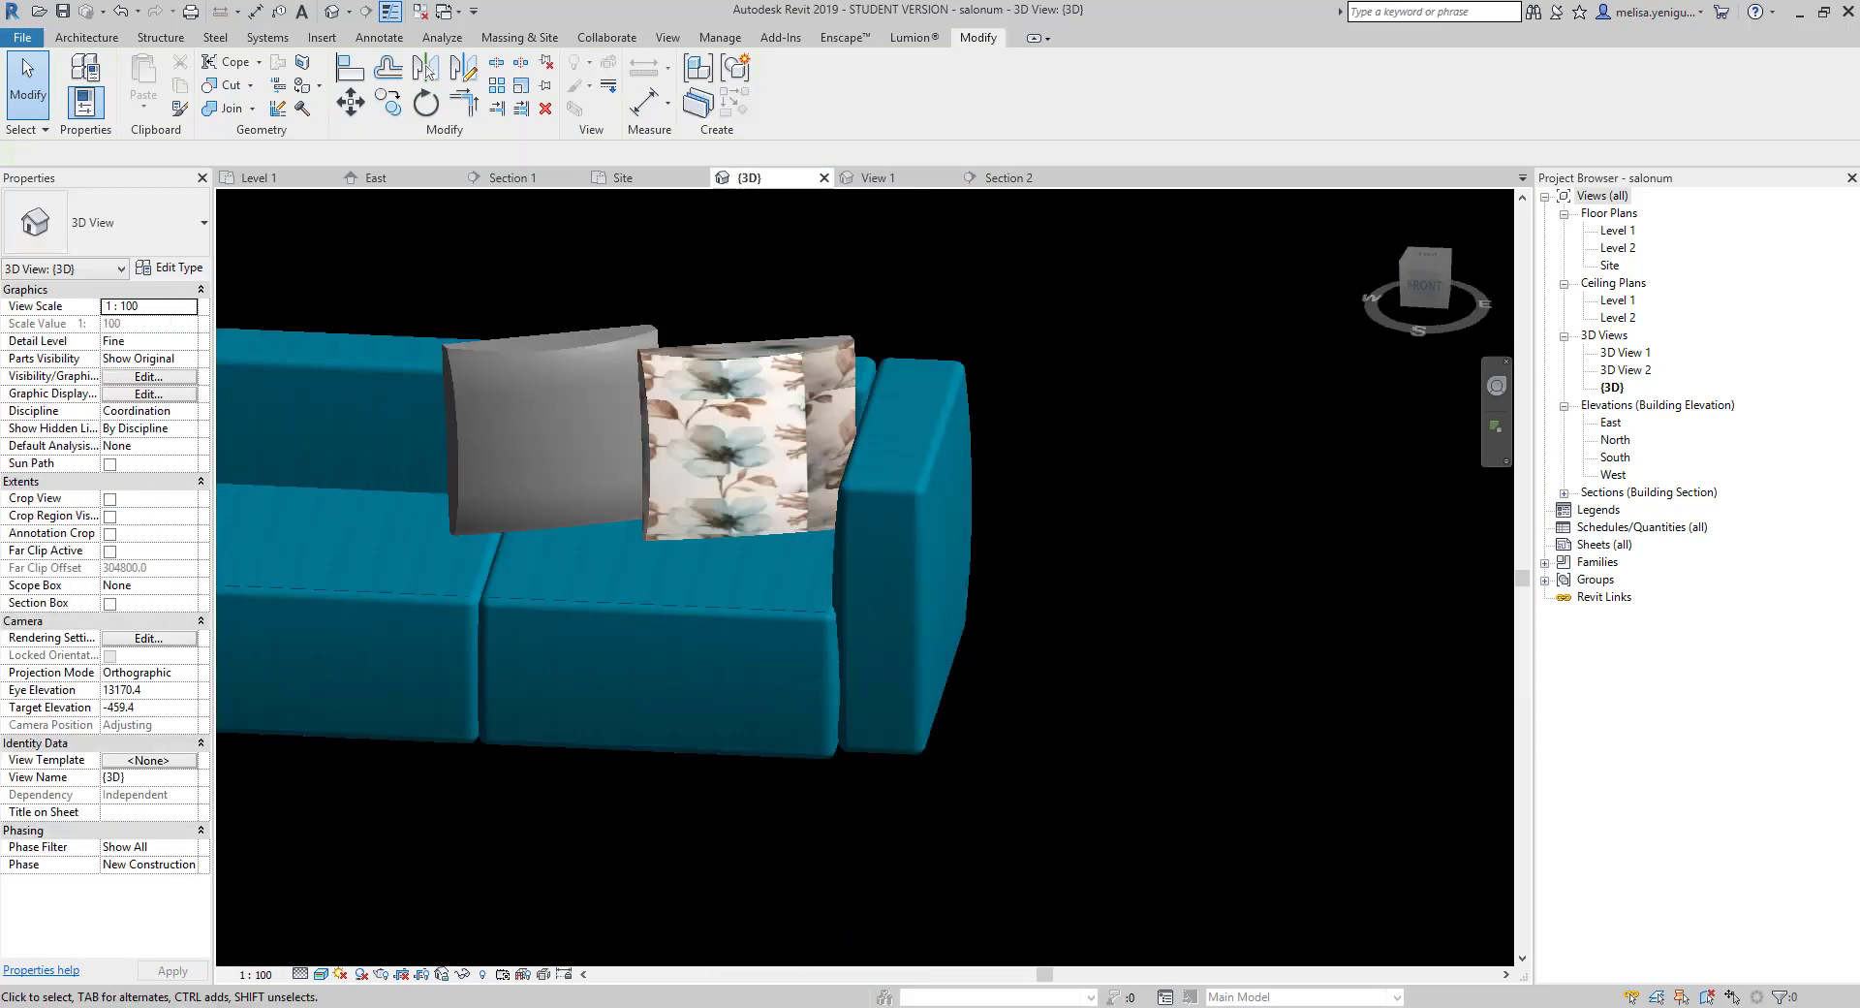
Reopen the yastık1 cushion material's floral texture settings, then open the other cushion's material.
left_click(710, 369)
left_click(170, 269)
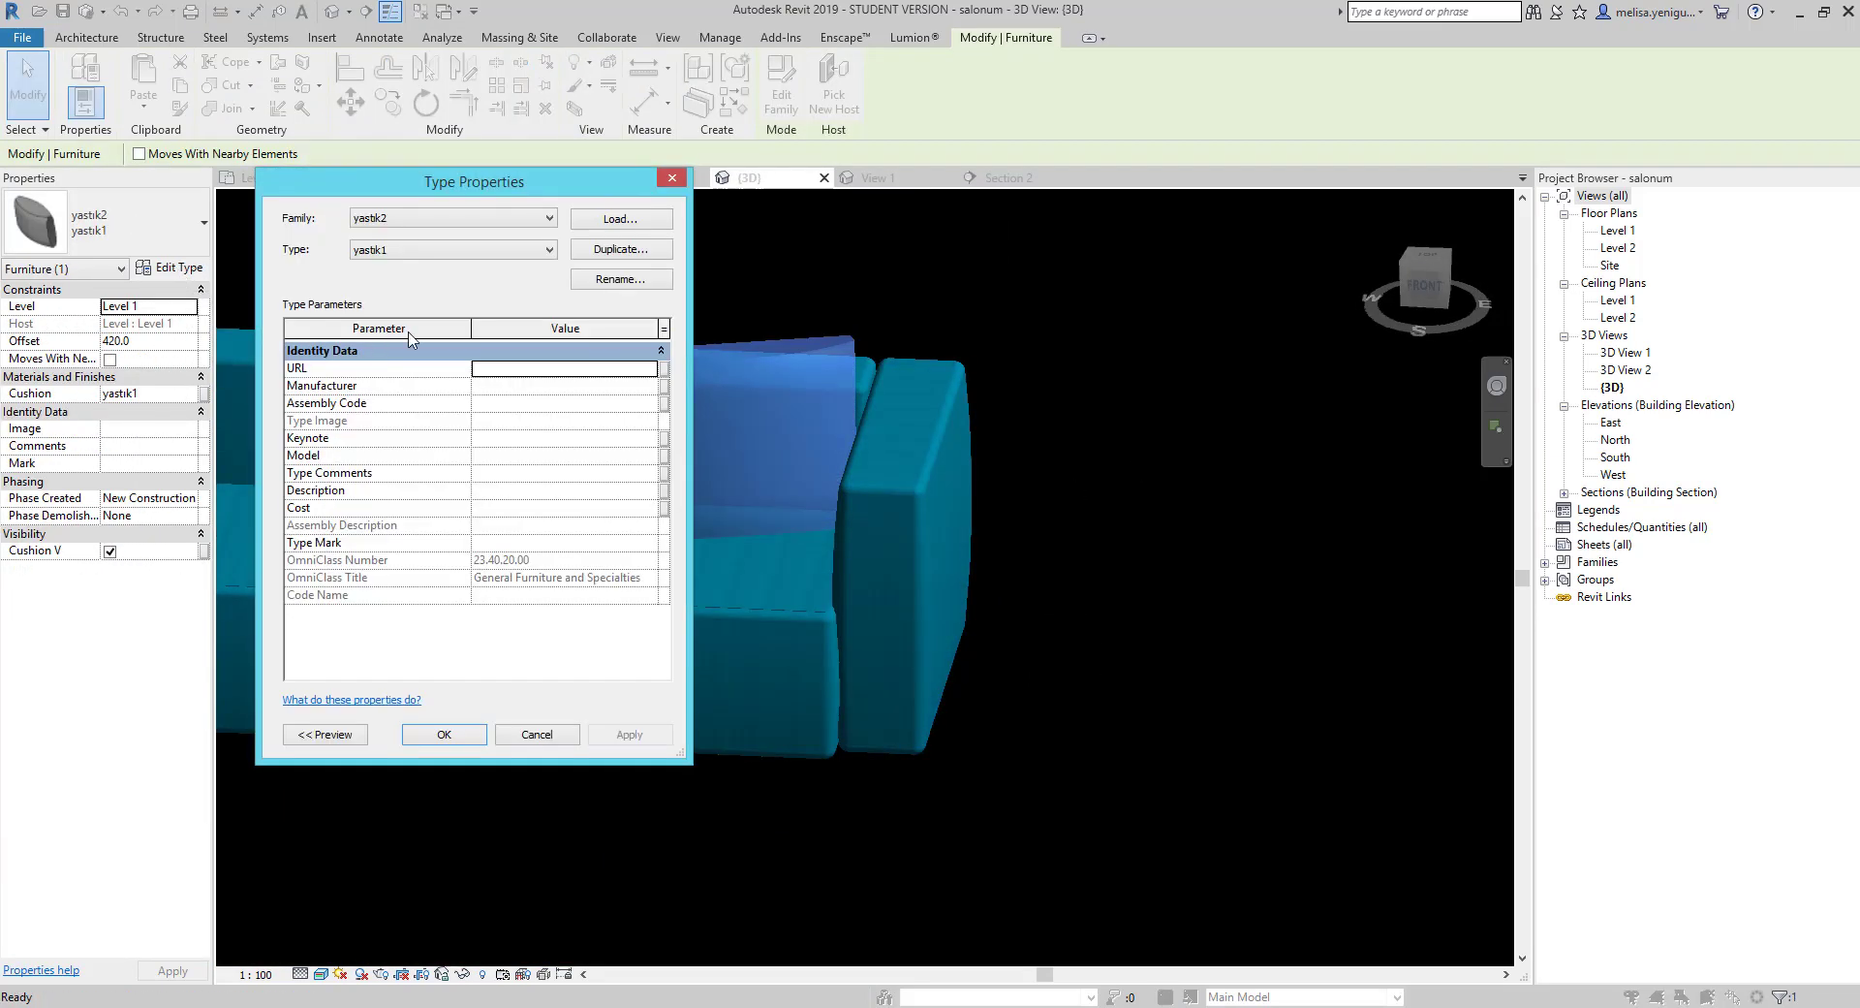
key("Escape")
left_click(201, 393)
left_click_drag(498, 115, 505, 103)
left_click(627, 148)
left_click(713, 370)
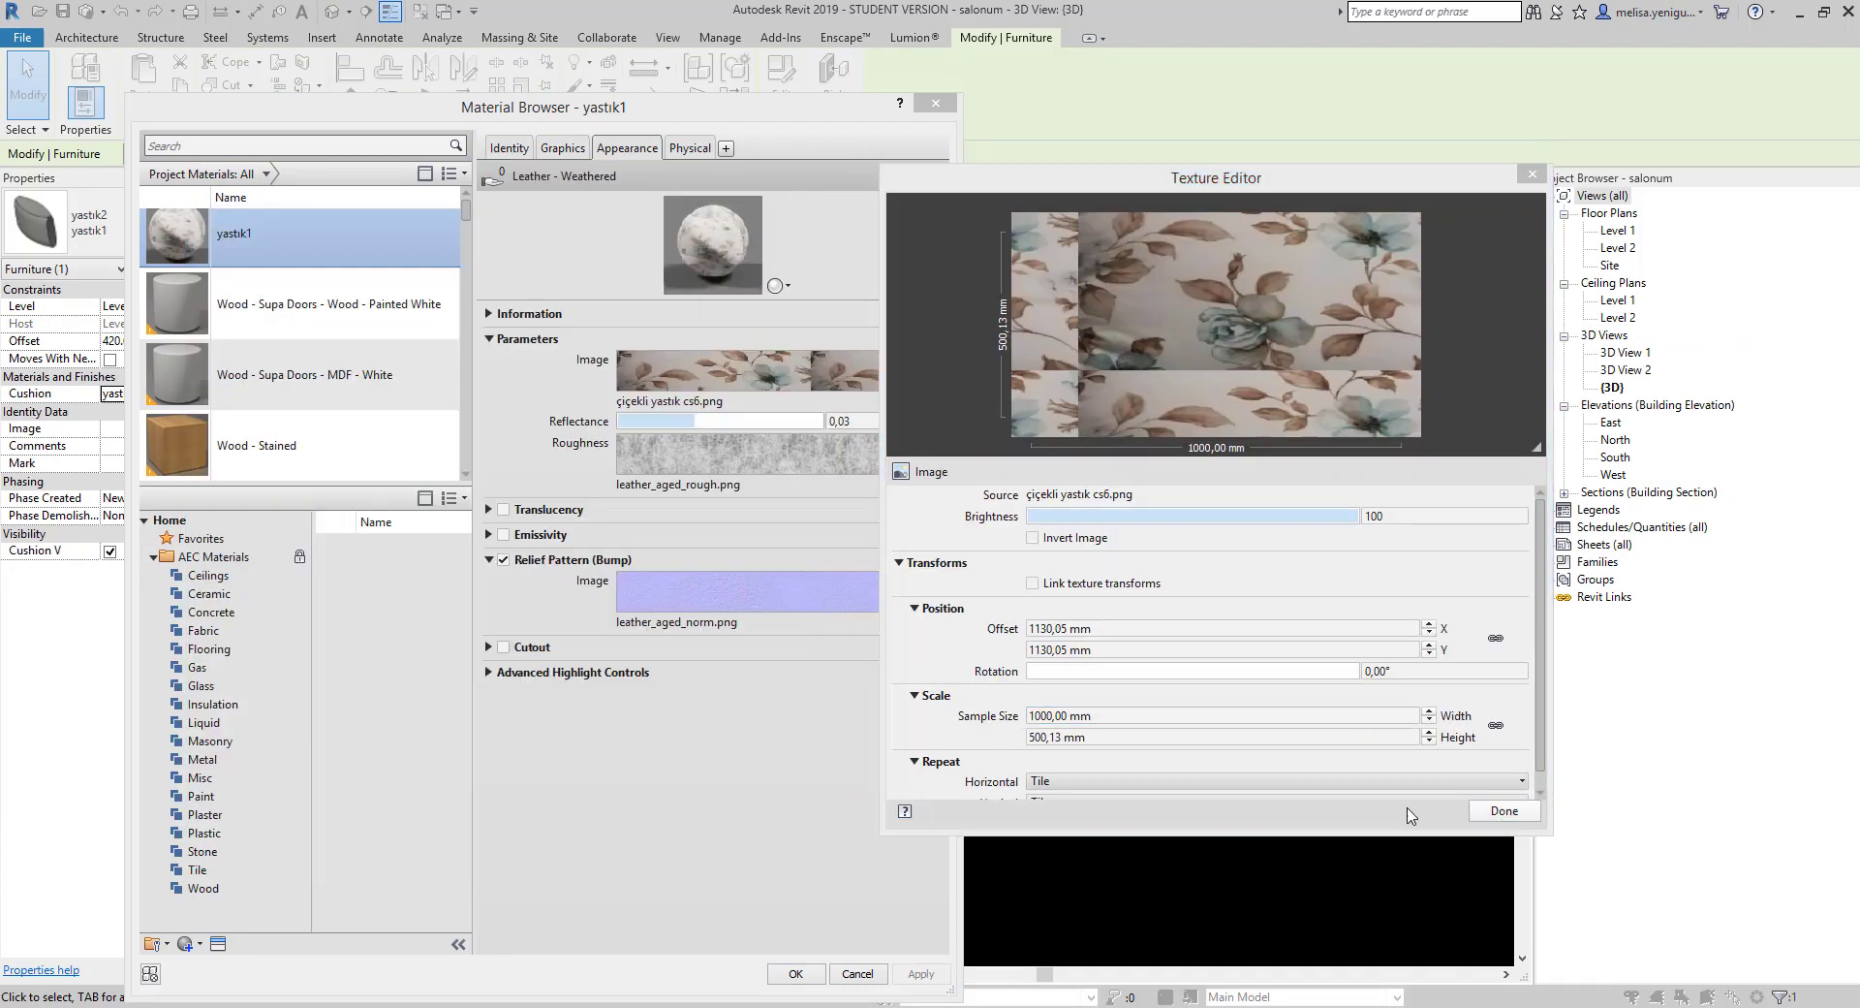
left_click(796, 972)
left_click(542, 426)
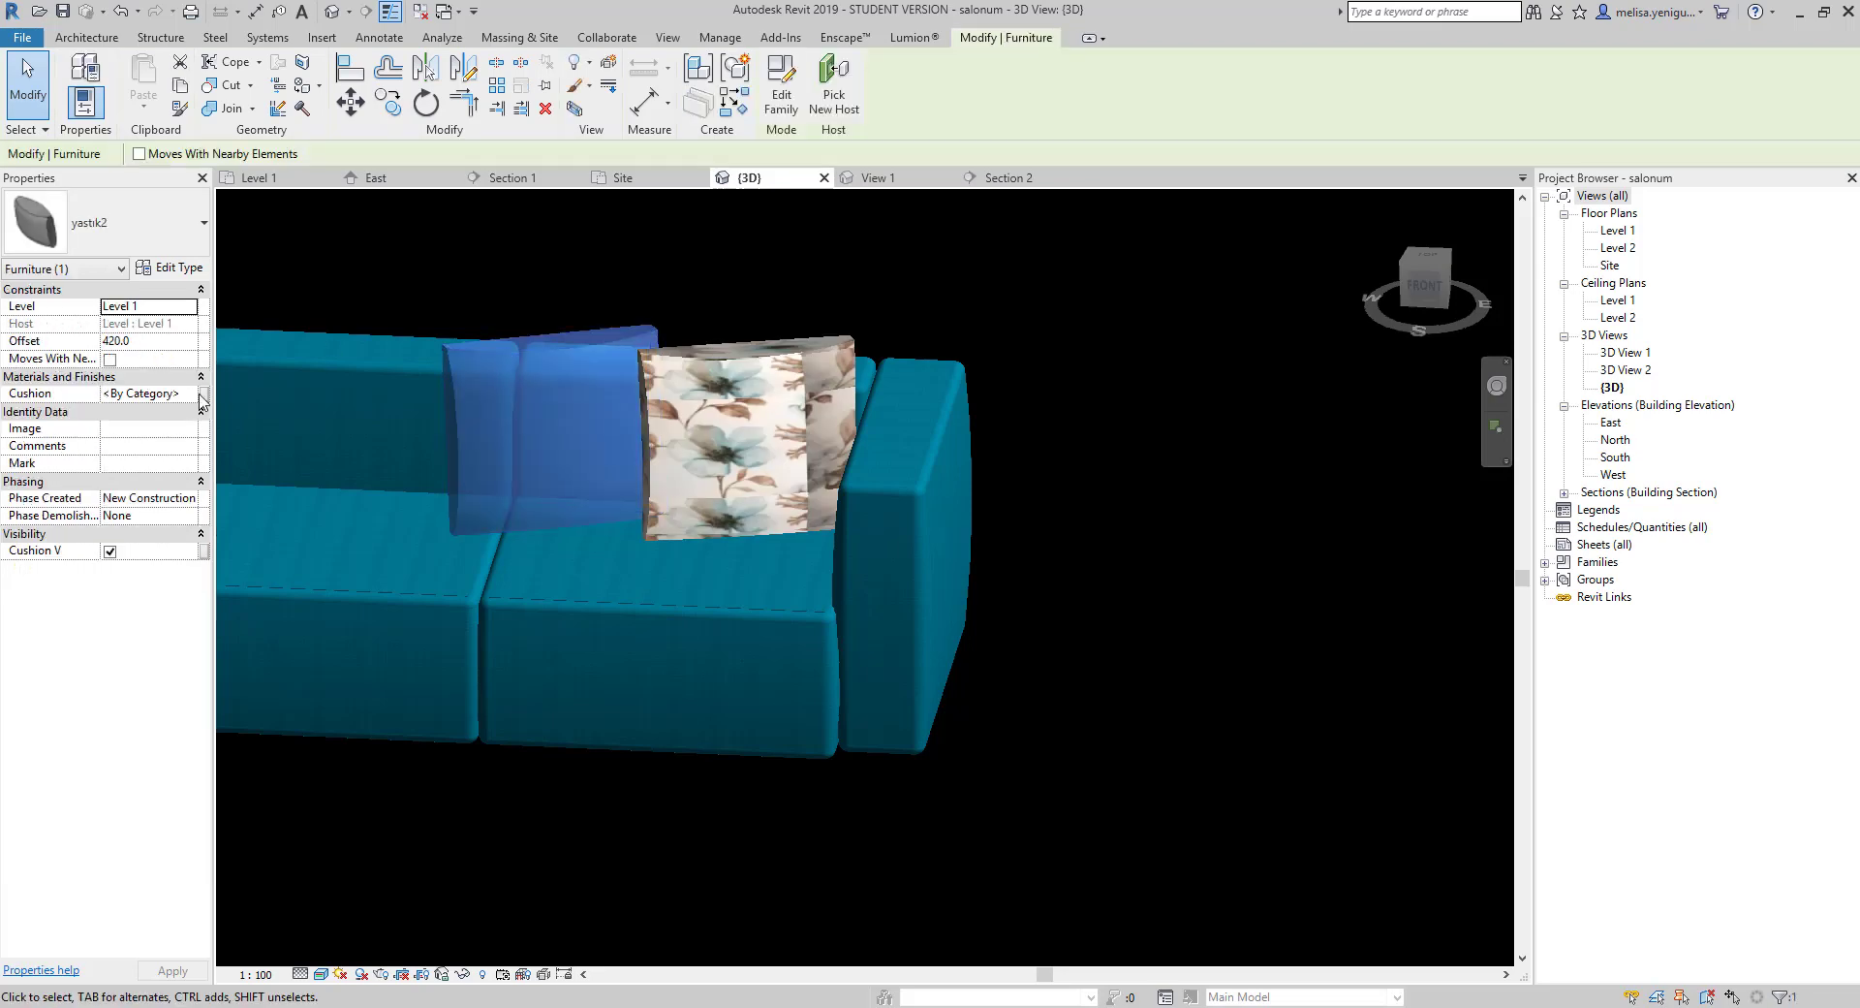
left_click(204, 392)
Create a new material named yastık2 with the Leather - Weathered appearance.
left_click(160, 943)
left_click(223, 964)
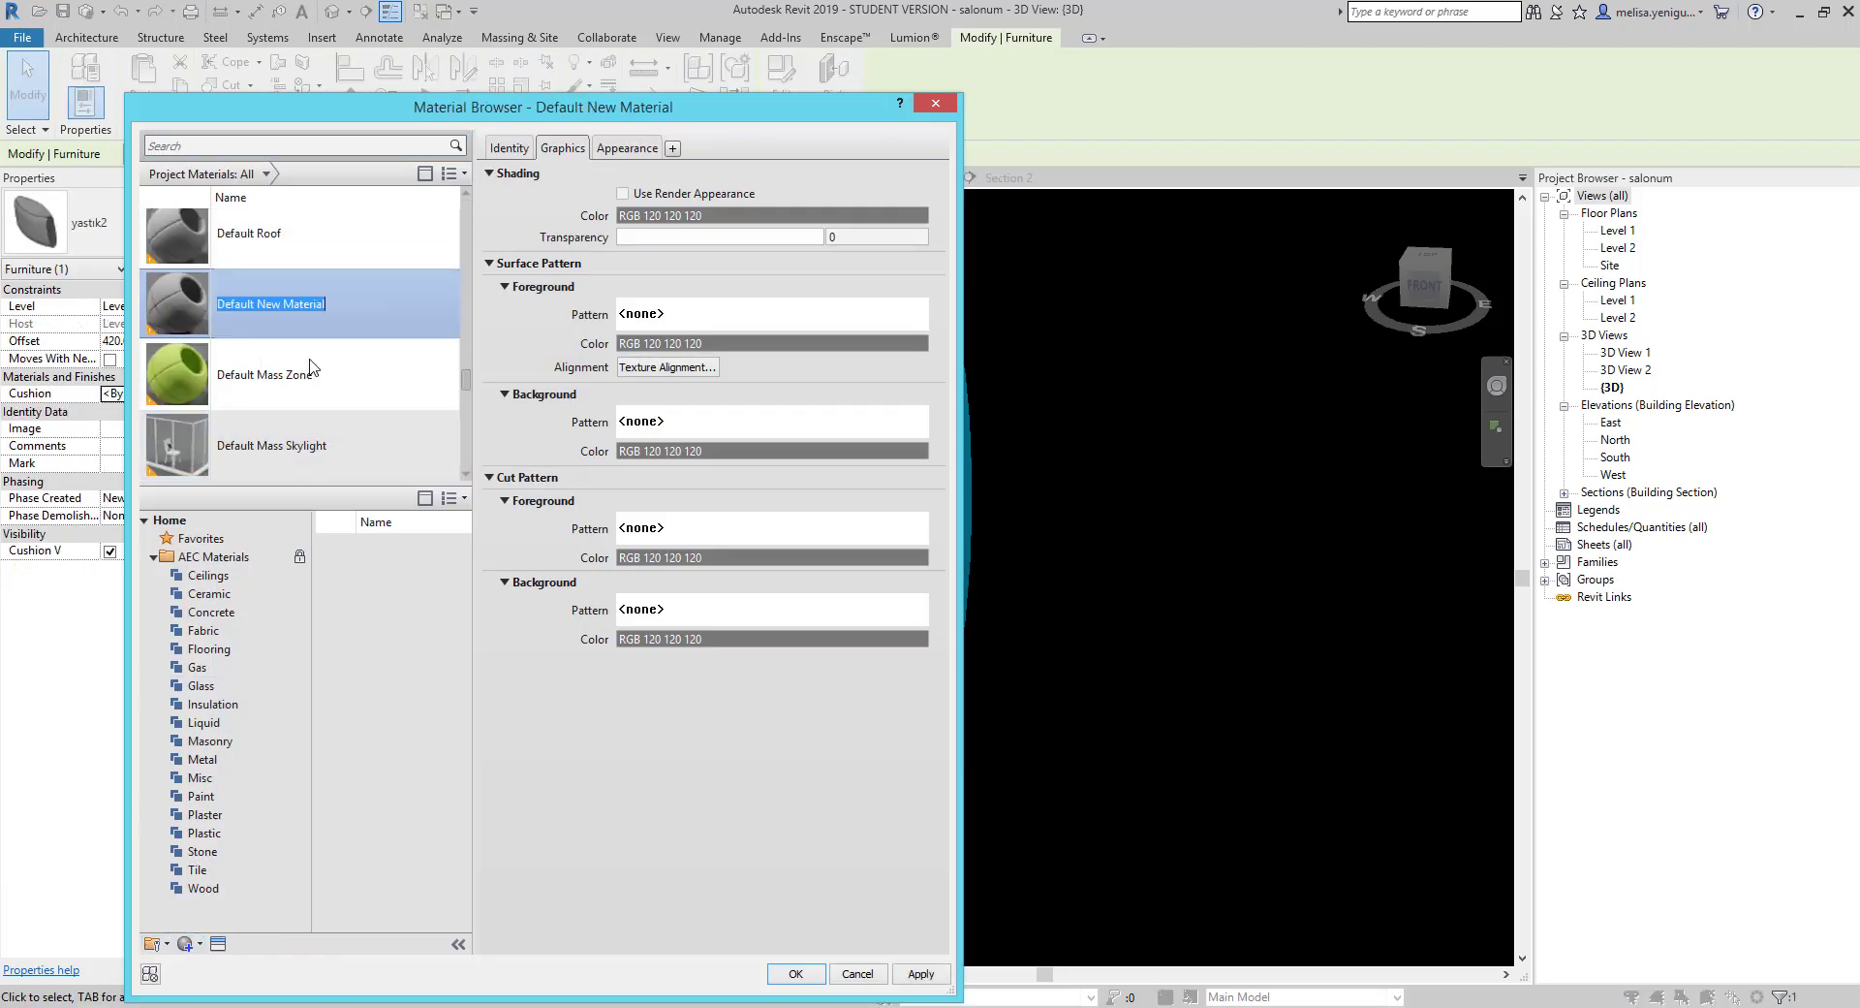
type("2")
key("Return")
left_click(627, 148)
left_click(907, 175)
type("weath")
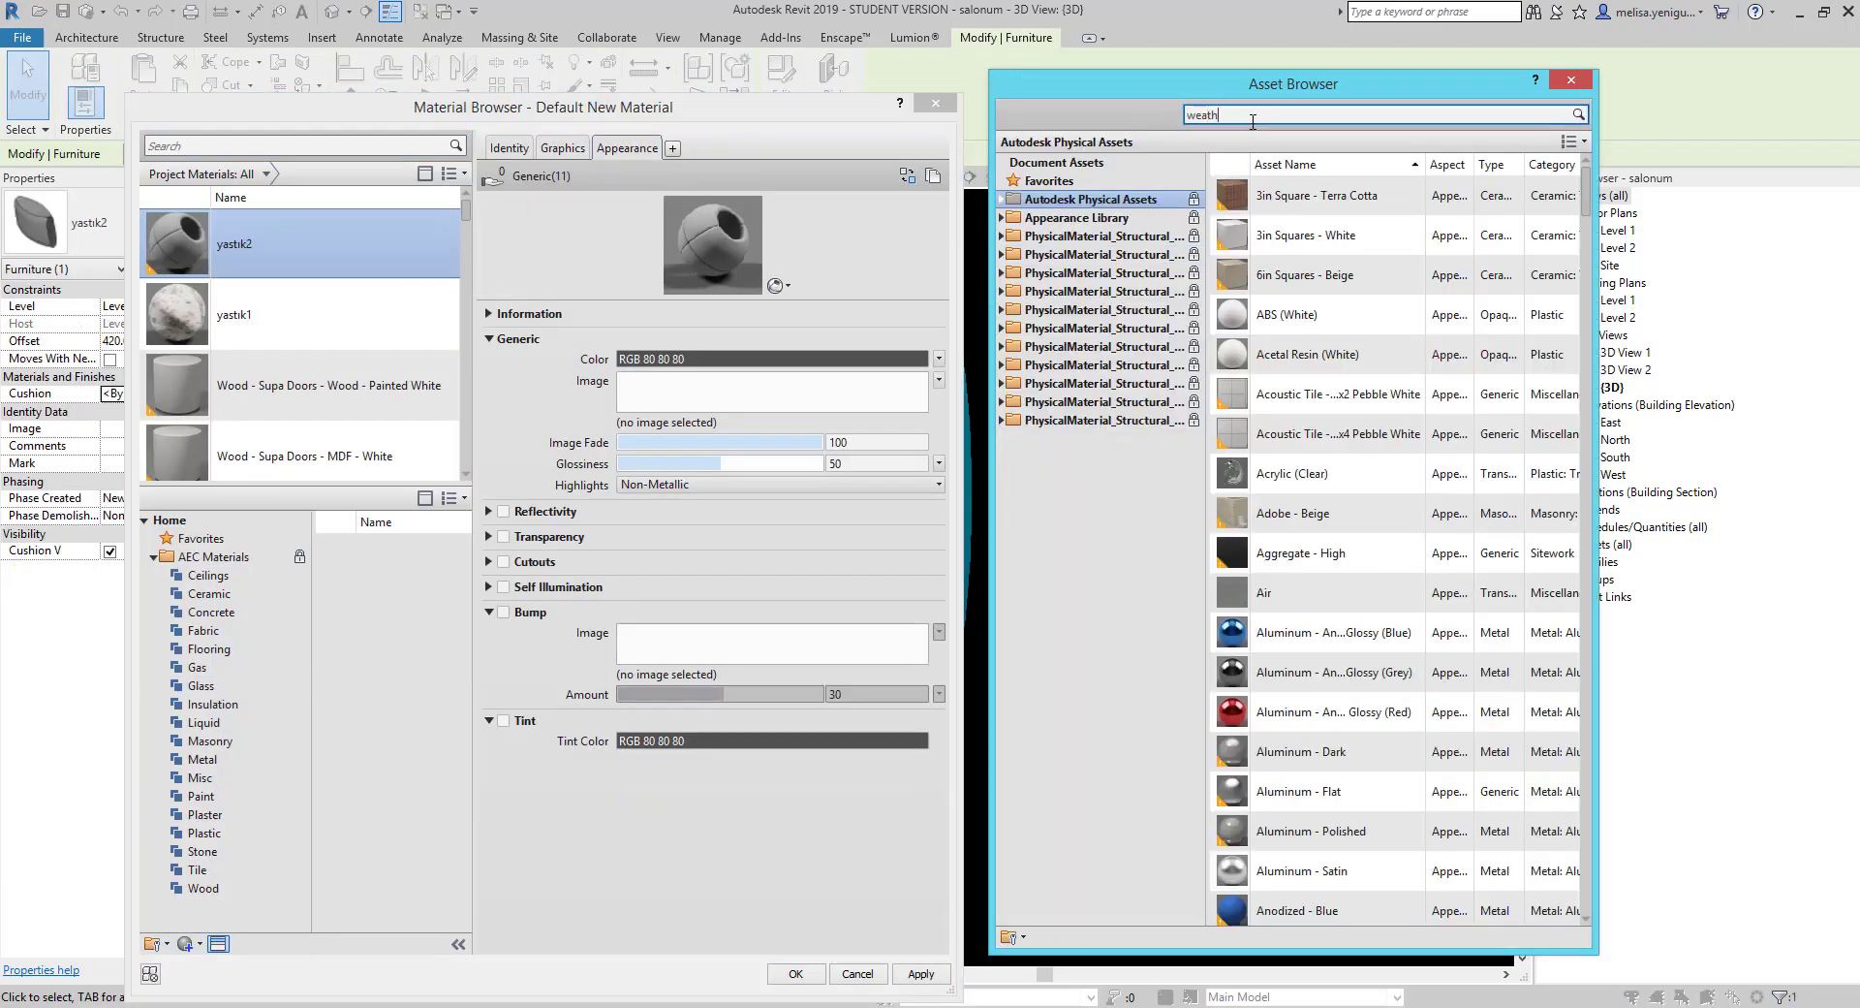
double_click(1309, 198)
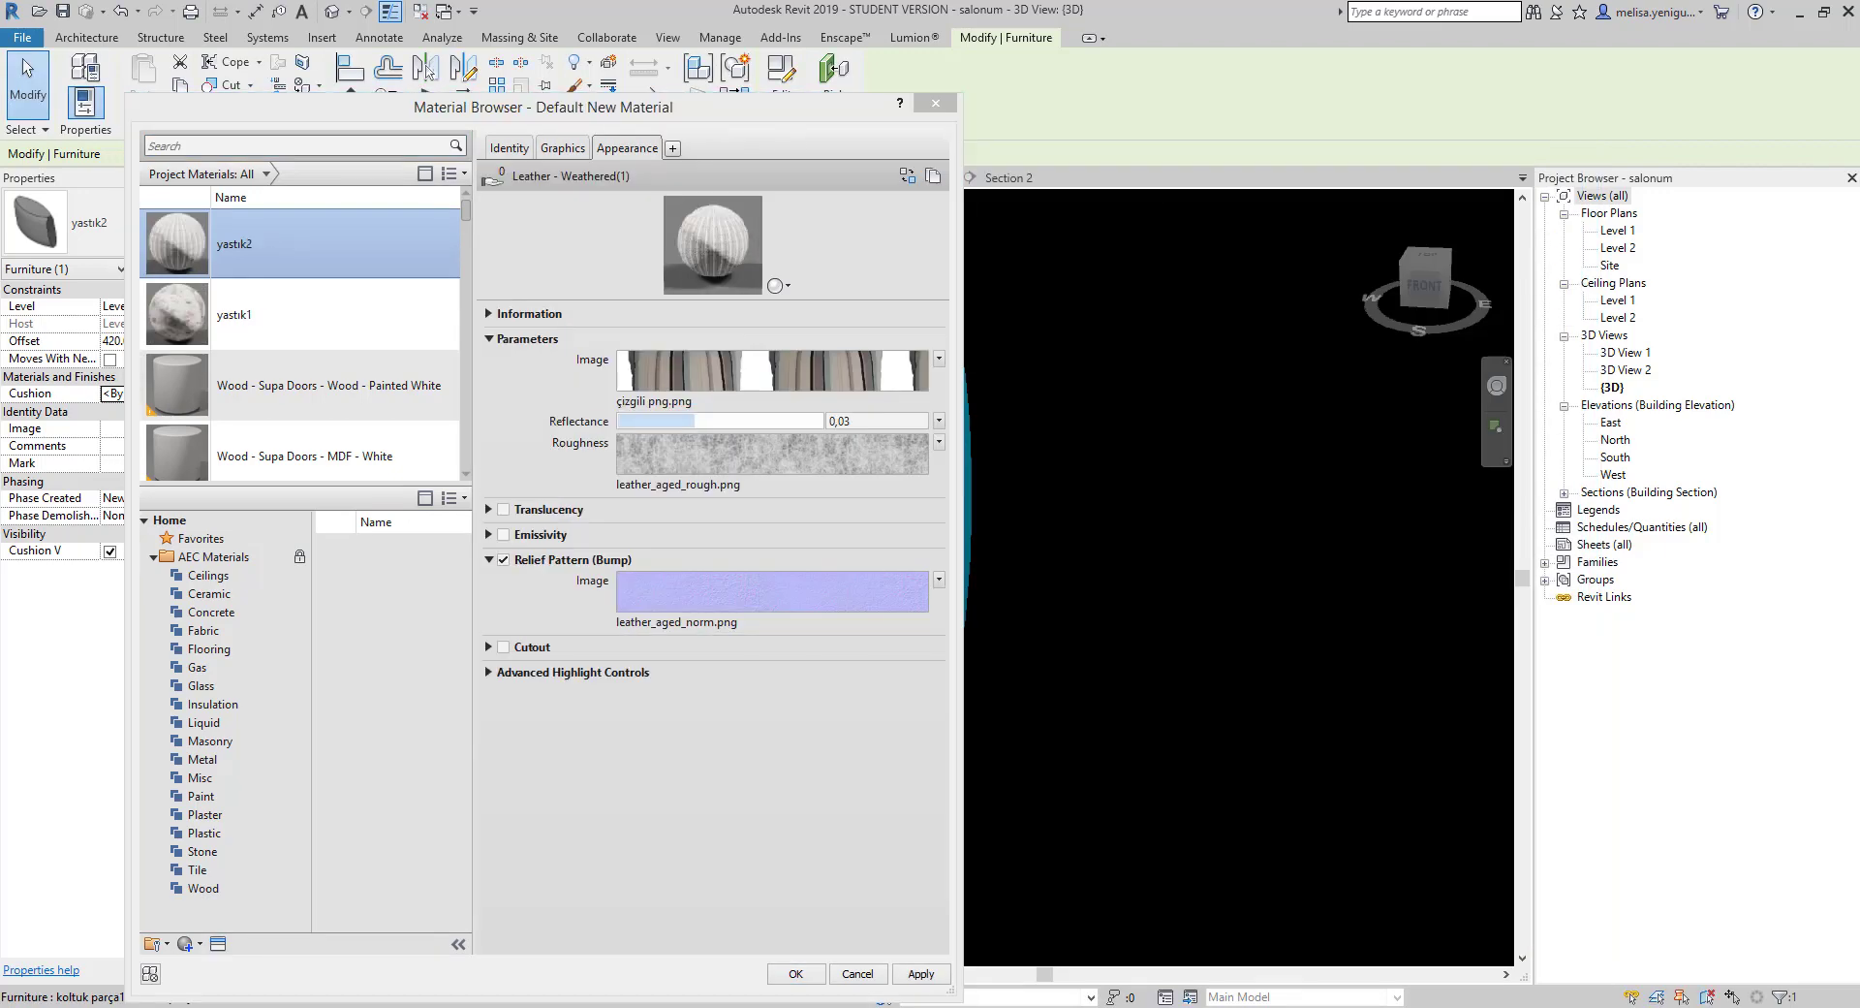
Set the striped çizgili texture to offset 400,05 mm and 3500 mm width, then apply yastık2.
left_click(868, 366)
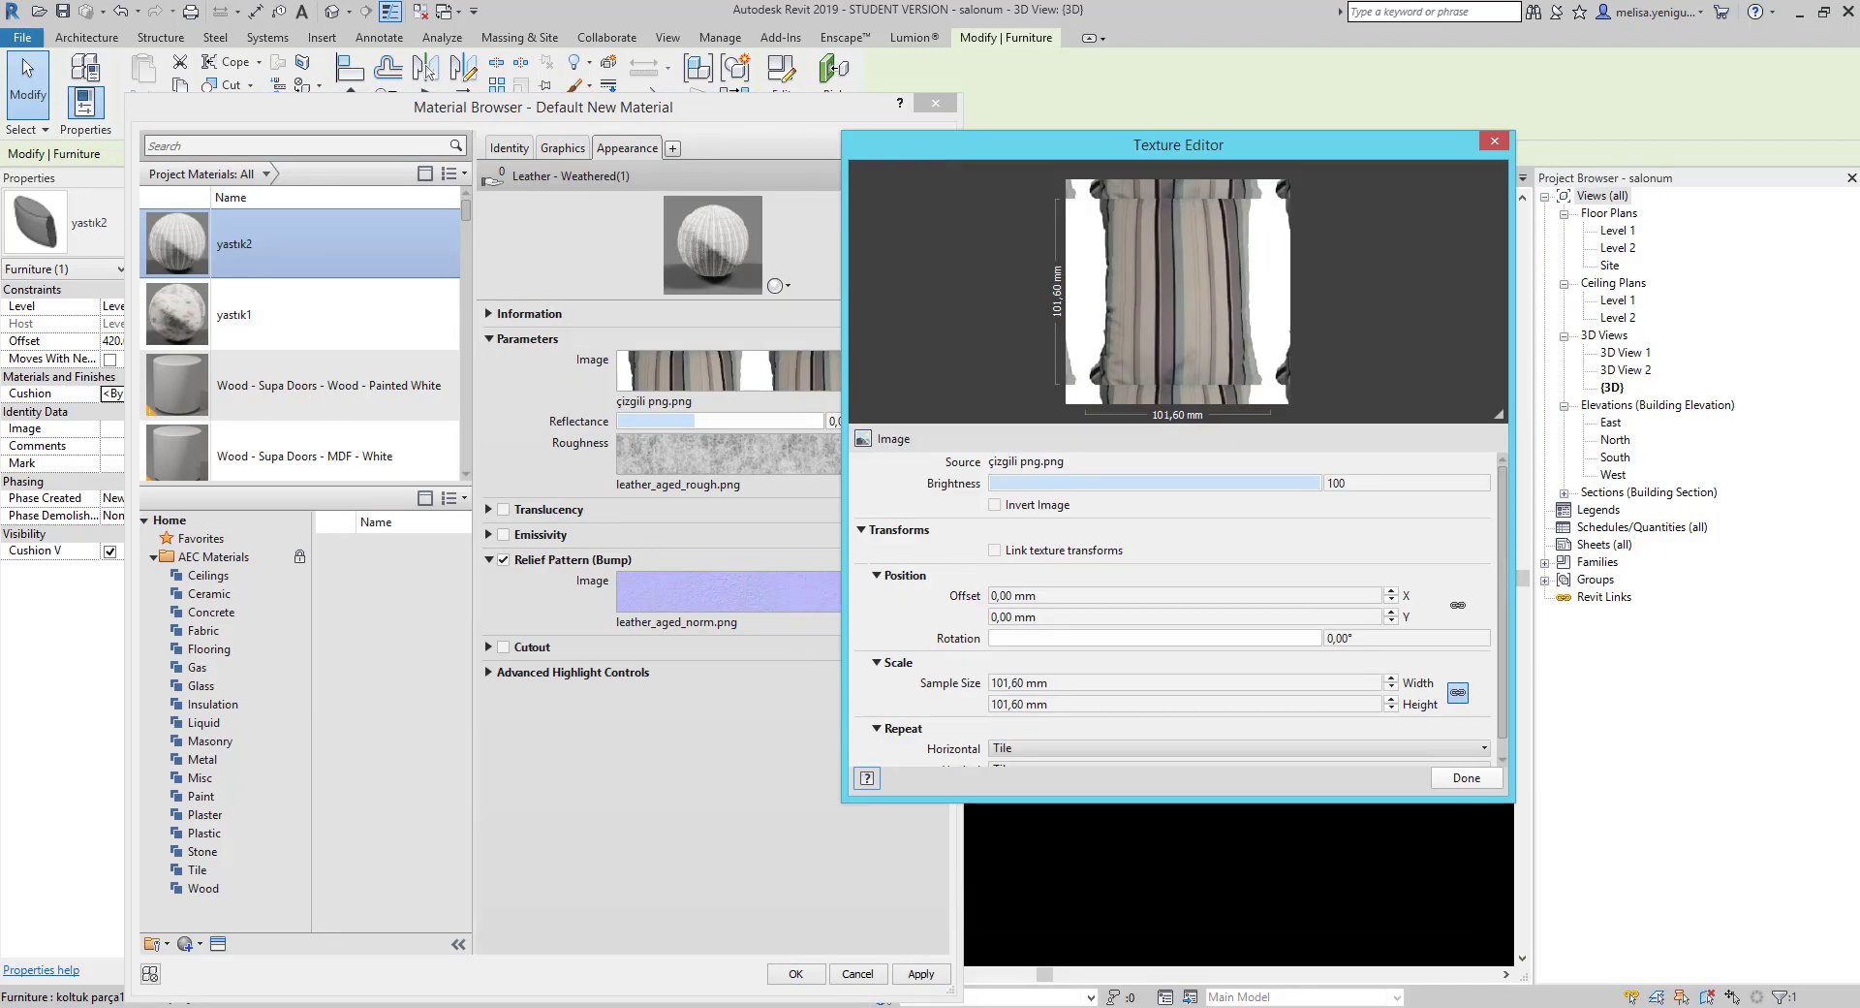
type("400,05")
left_click(1076, 620)
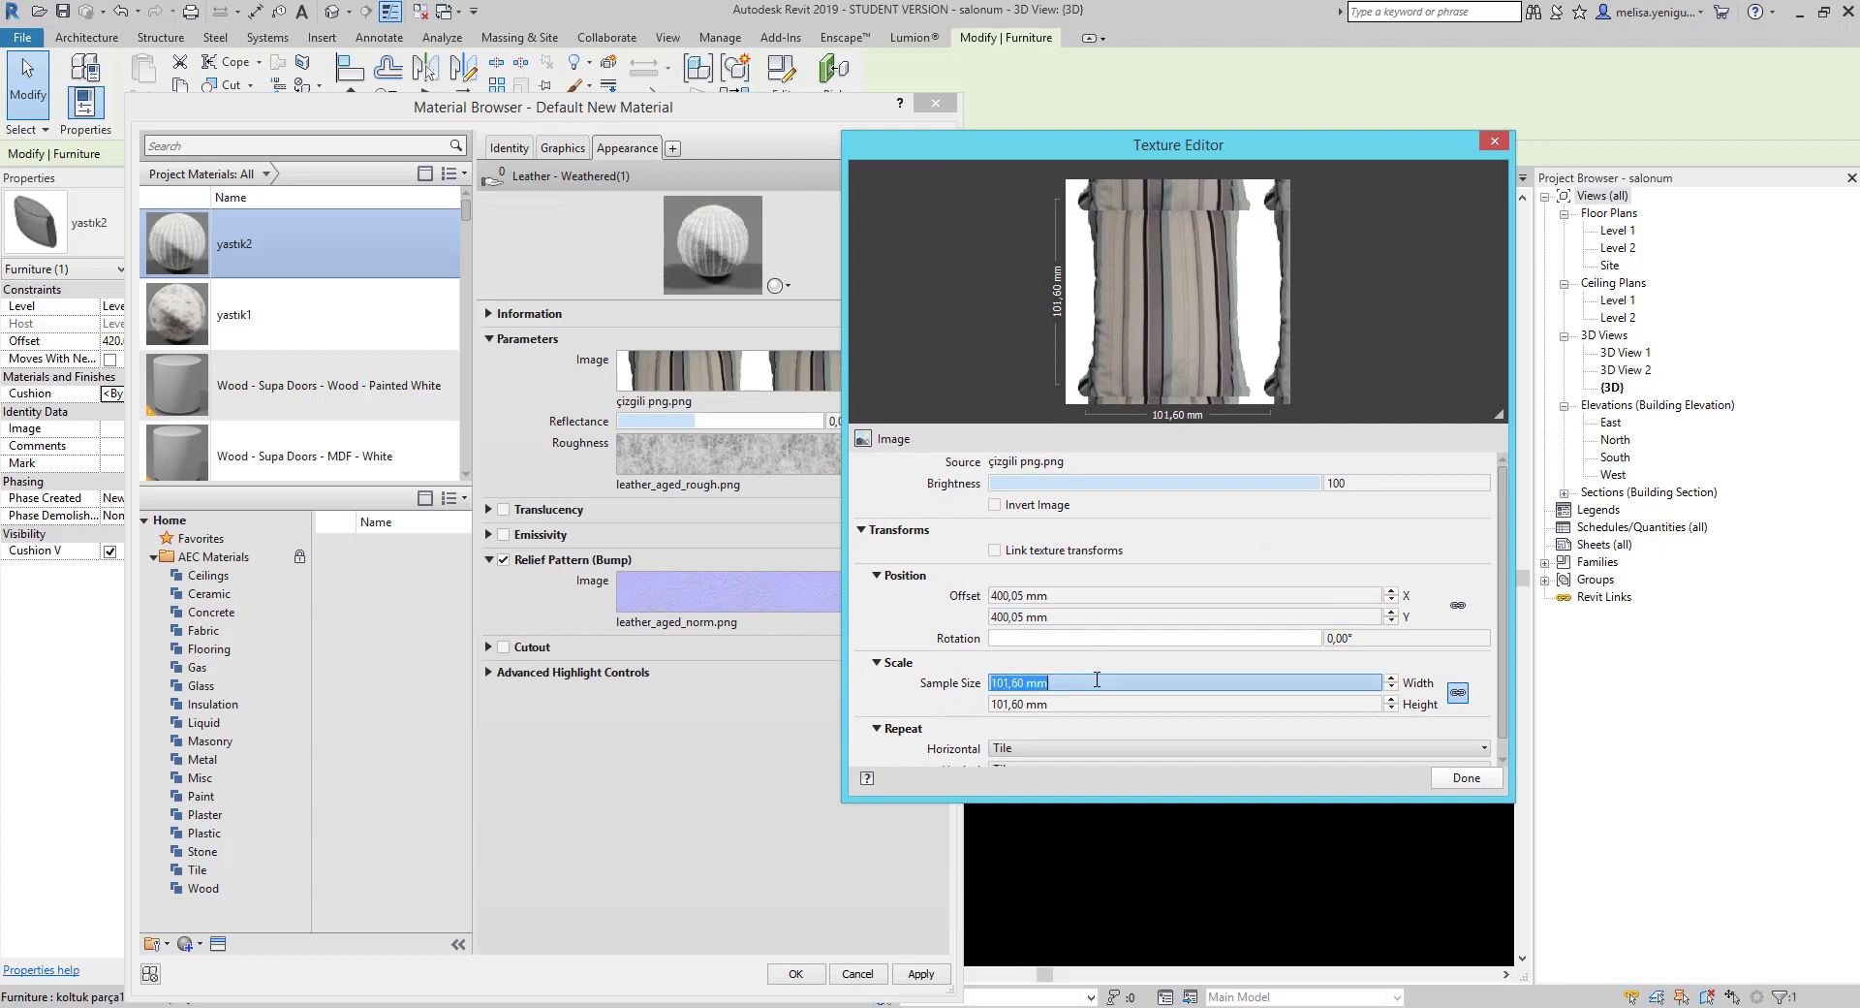
type("100")
left_click(1135, 703)
type("3500")
key("Return")
left_click(1466, 777)
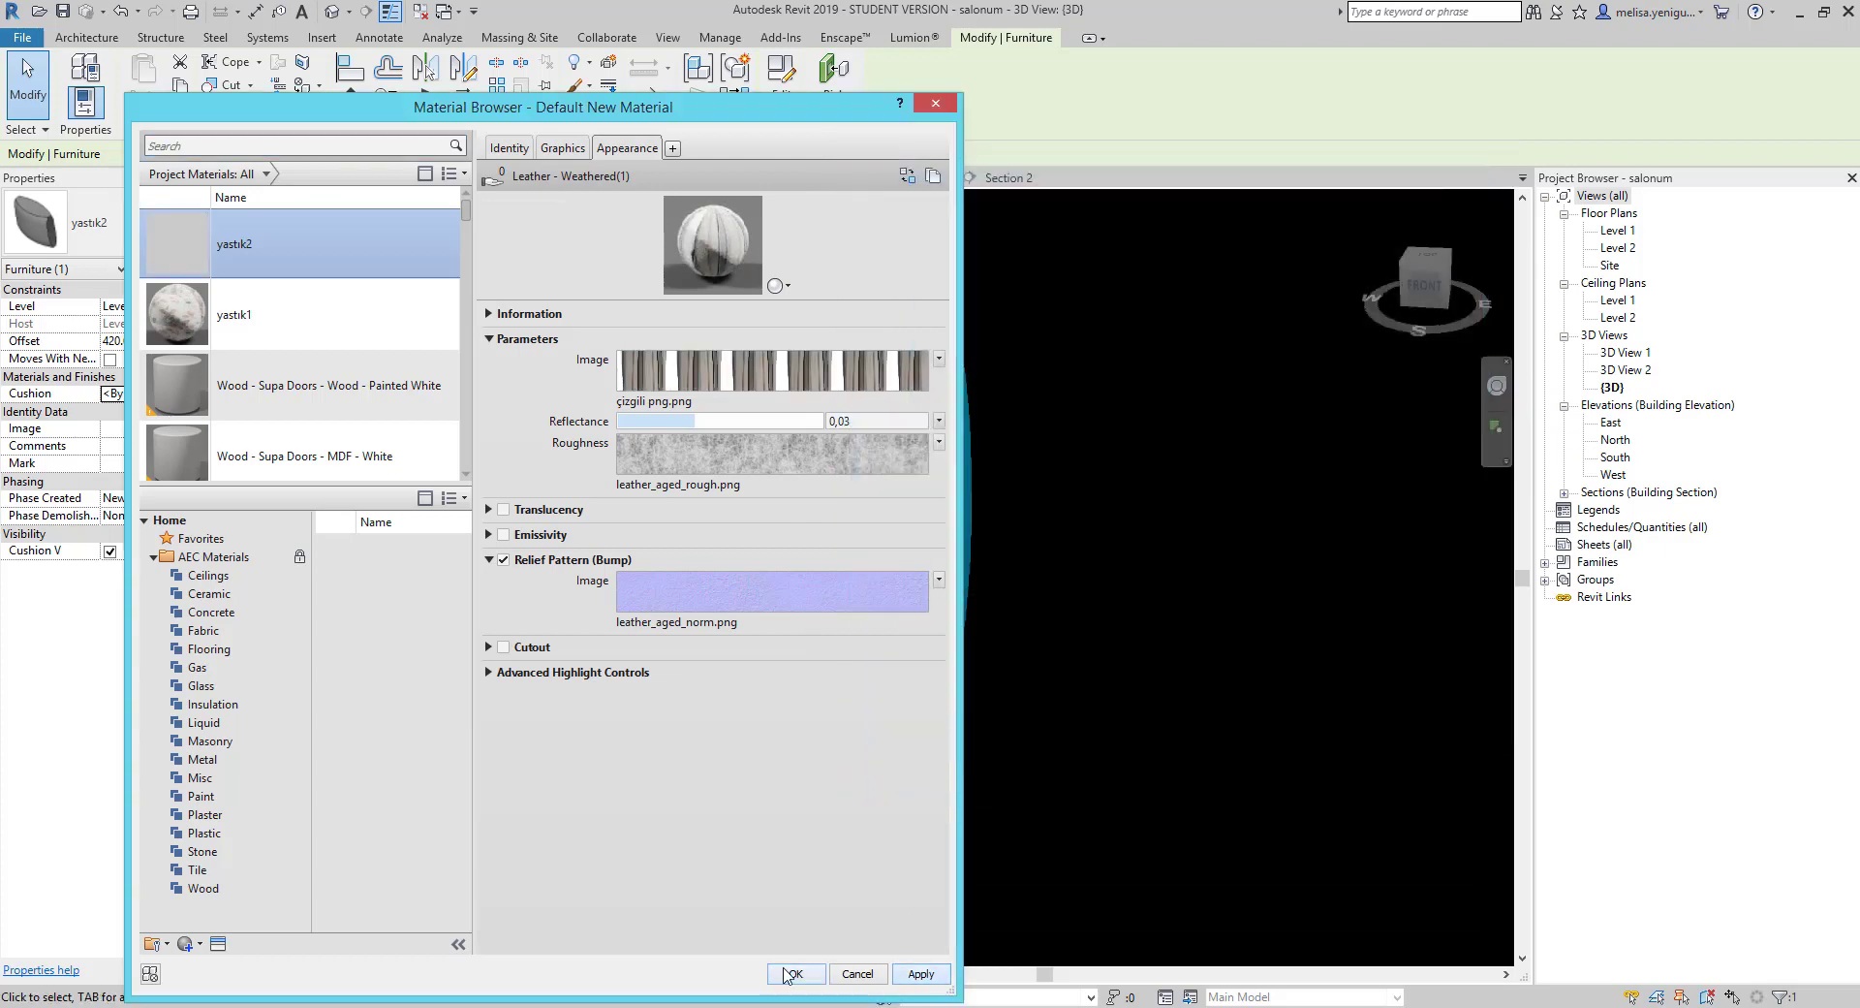
left_click(796, 973)
key("ctrl+Tab")
Rotate a cushion 90° in the Level 1 plan with RO.
scroll(1126, 554, "up", 3)
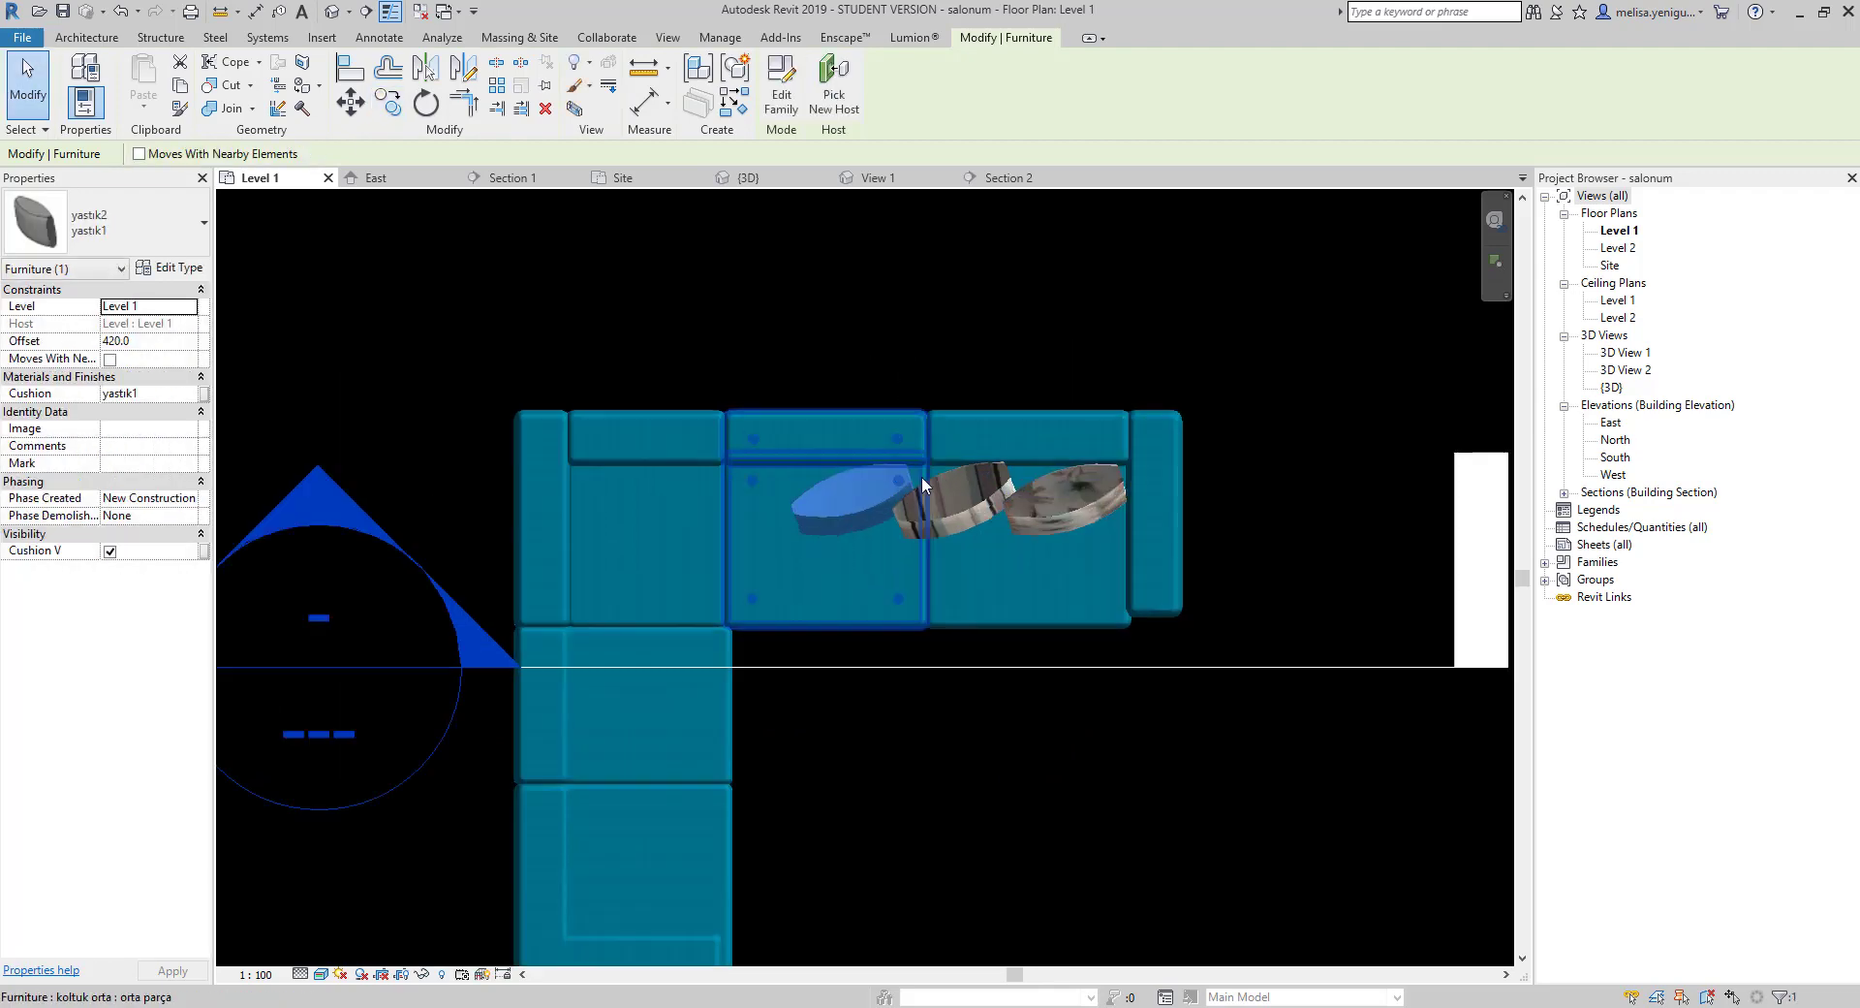
scroll(846, 322, "down", 2)
left_click(928, 537)
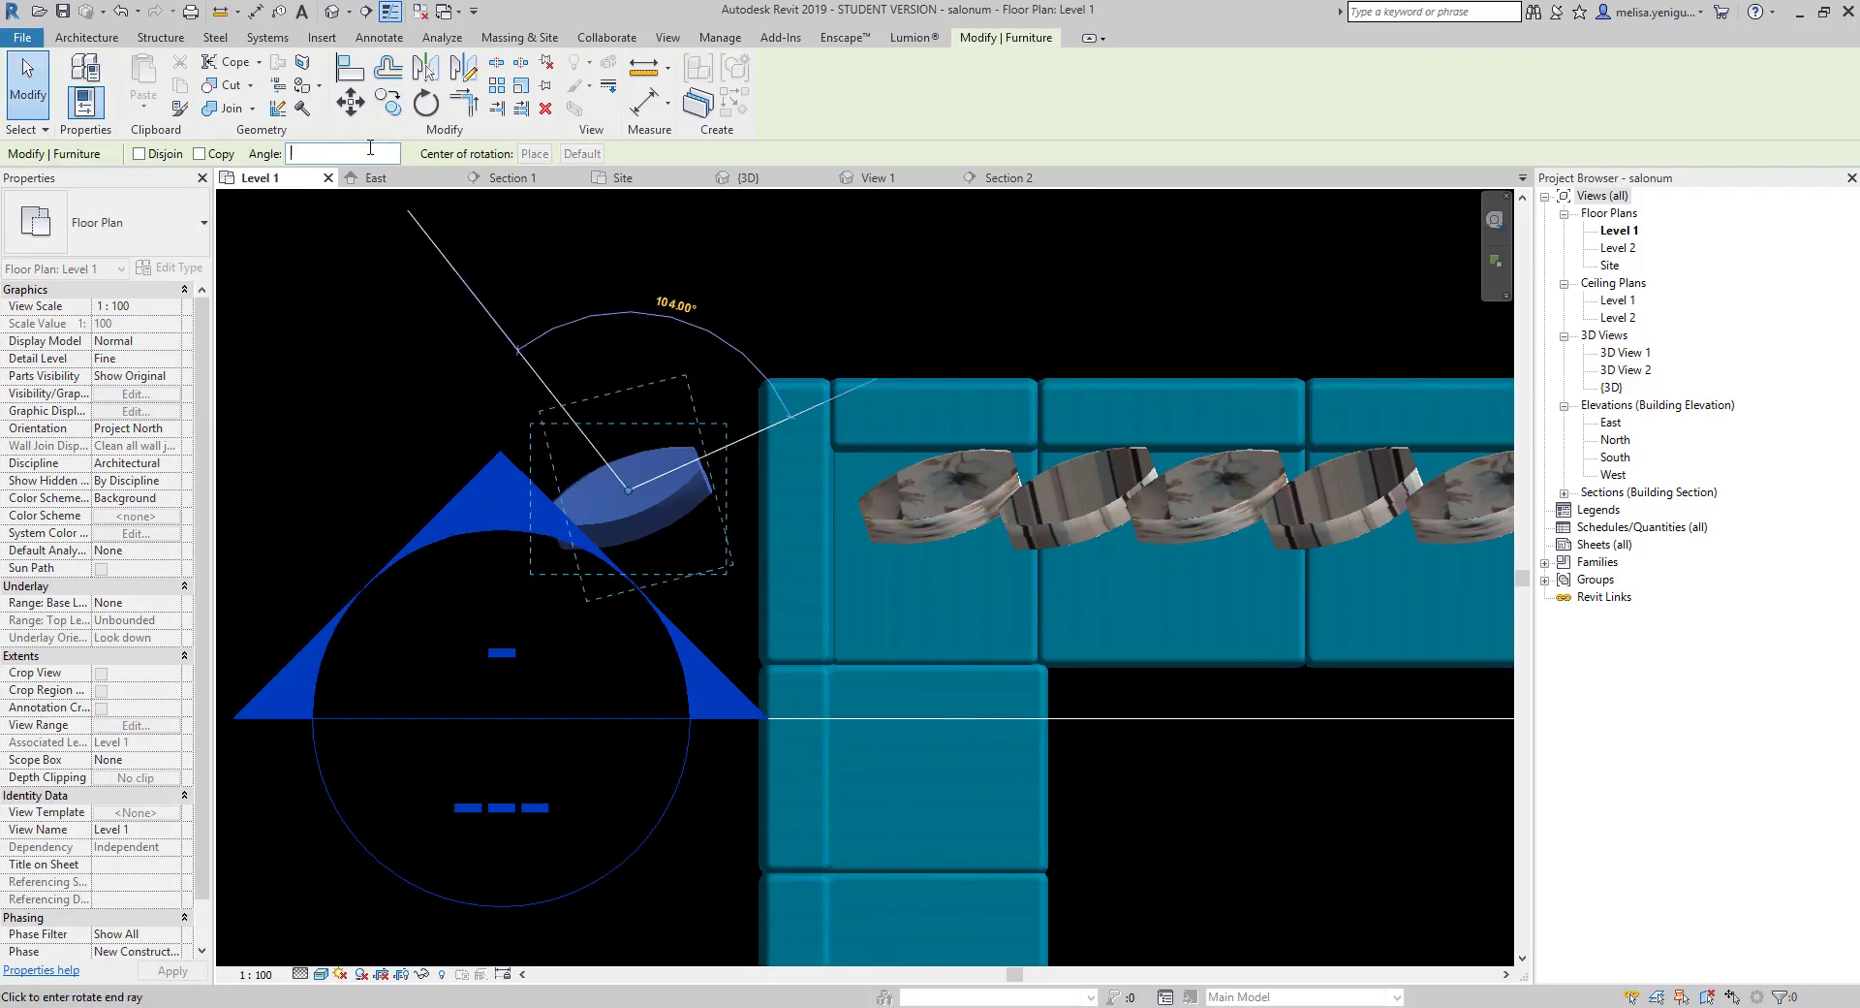
left_click(684, 543)
scroll(1136, 491, "down", 2)
scroll(736, 398, "up", 1)
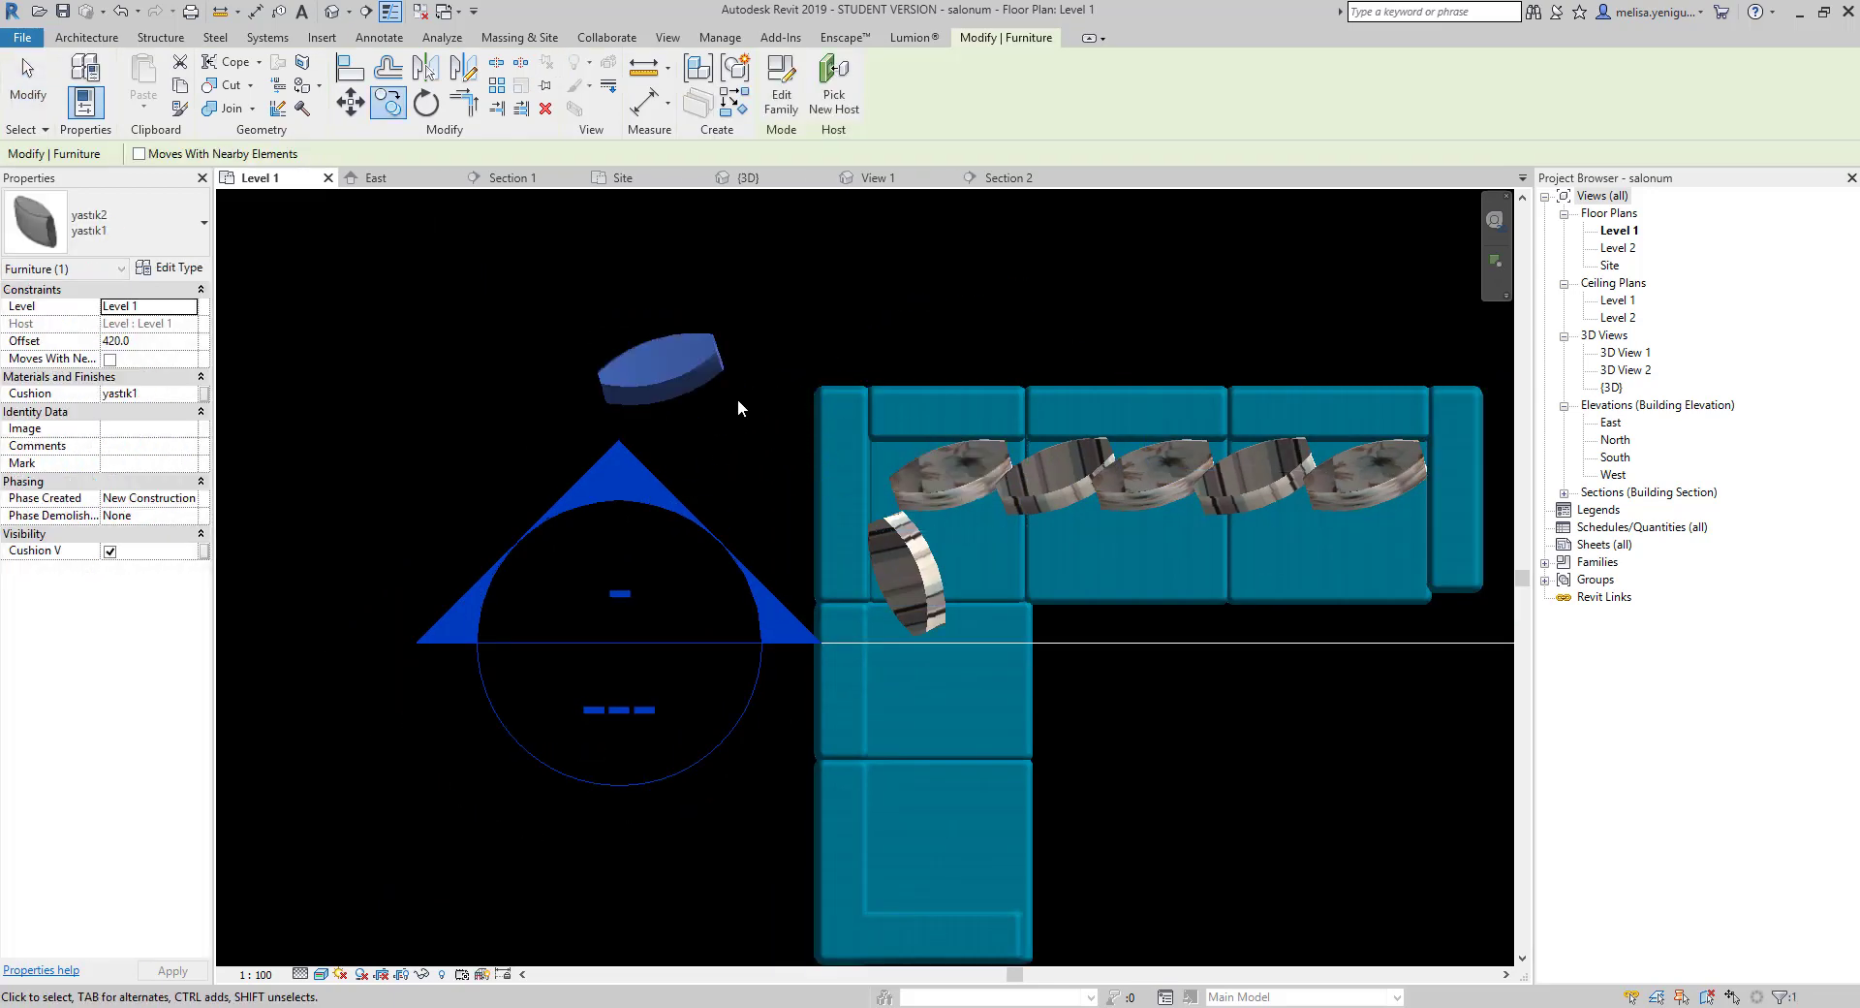
type("ro")
type("90")
key("Return")
Copy the rotated cushion onto the sofa's short leg.
key("c")
key("o")
left_click(811, 624)
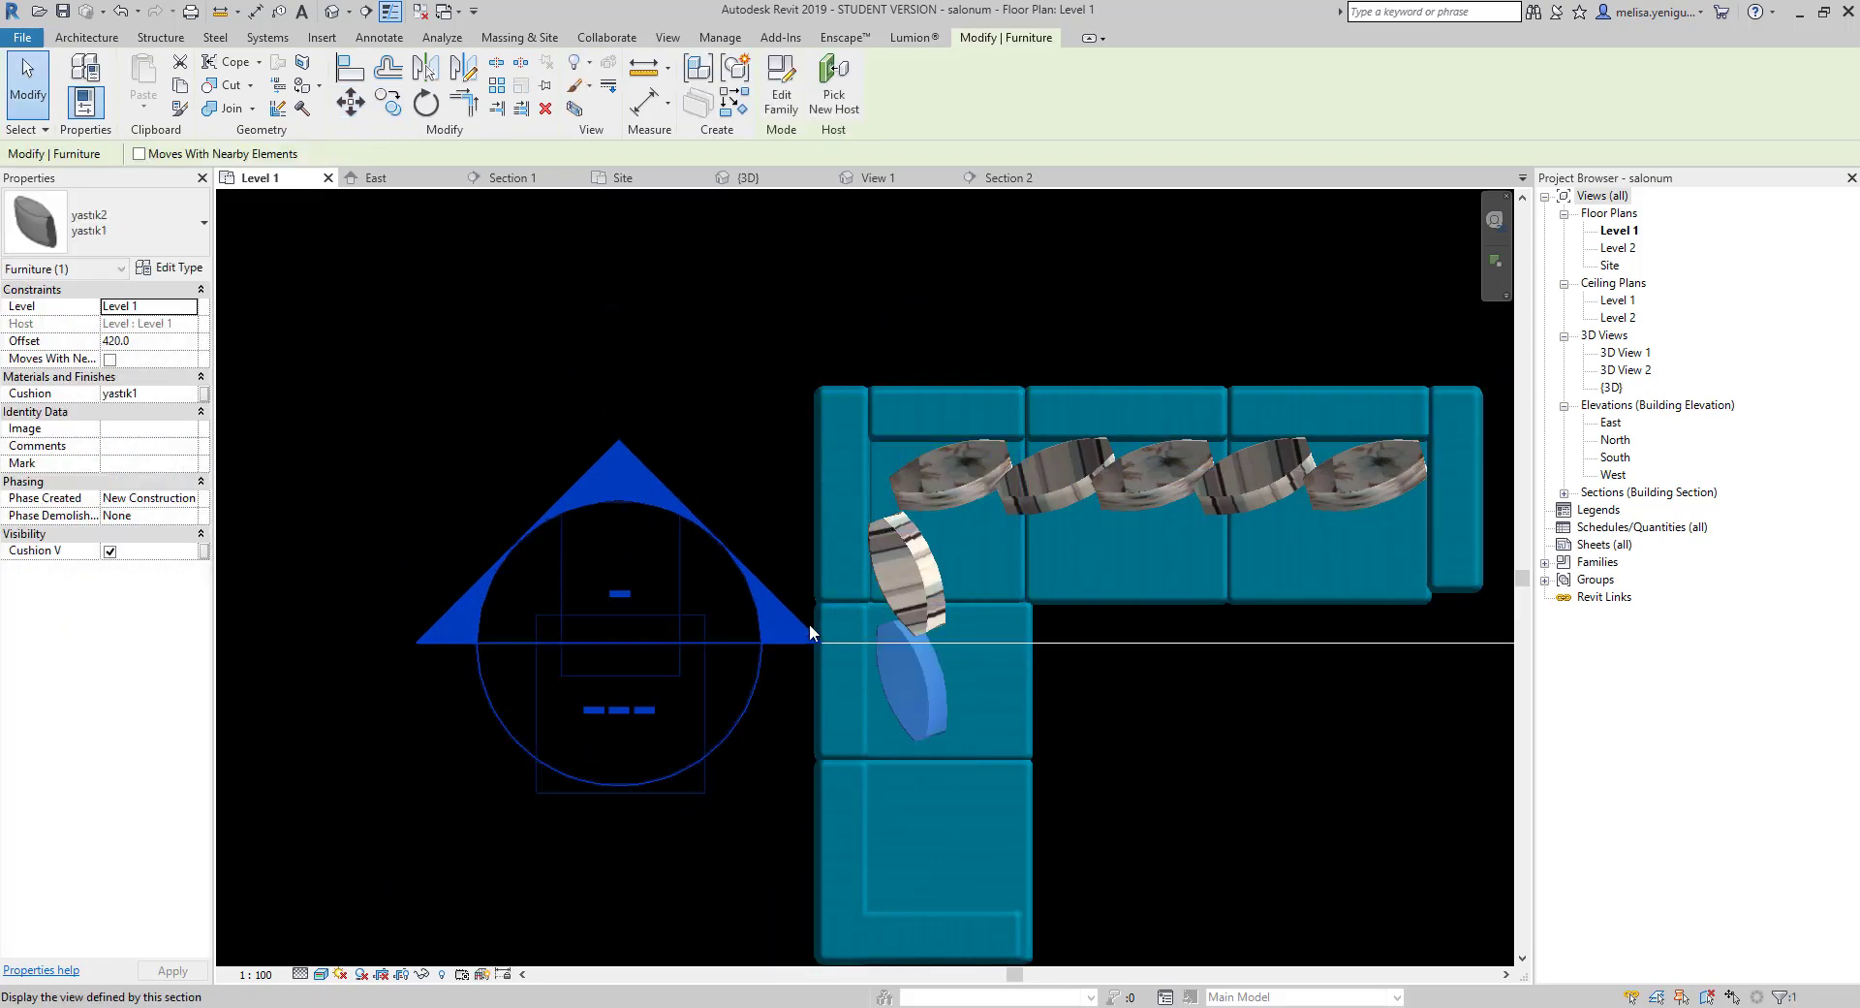
scroll(811, 624, "up", 3)
scroll(859, 606, "down", 3)
left_click(859, 605)
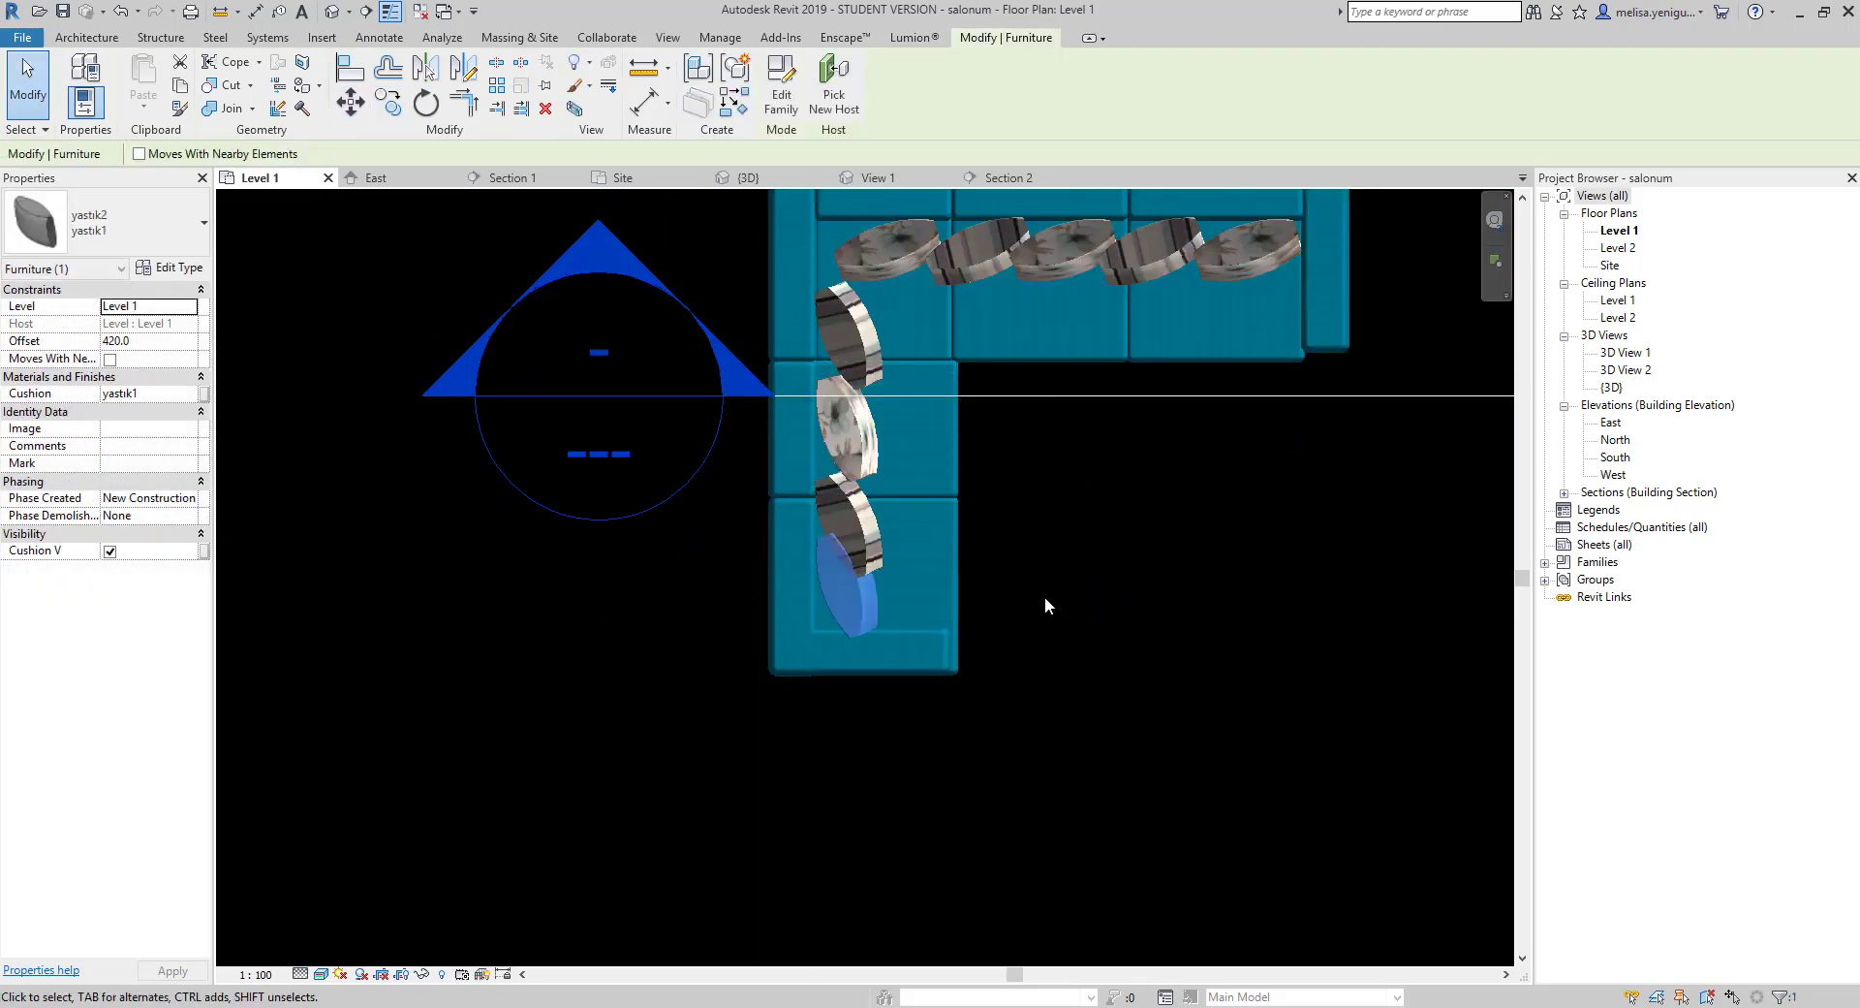
middle_click_drag(881, 310, 866, 455)
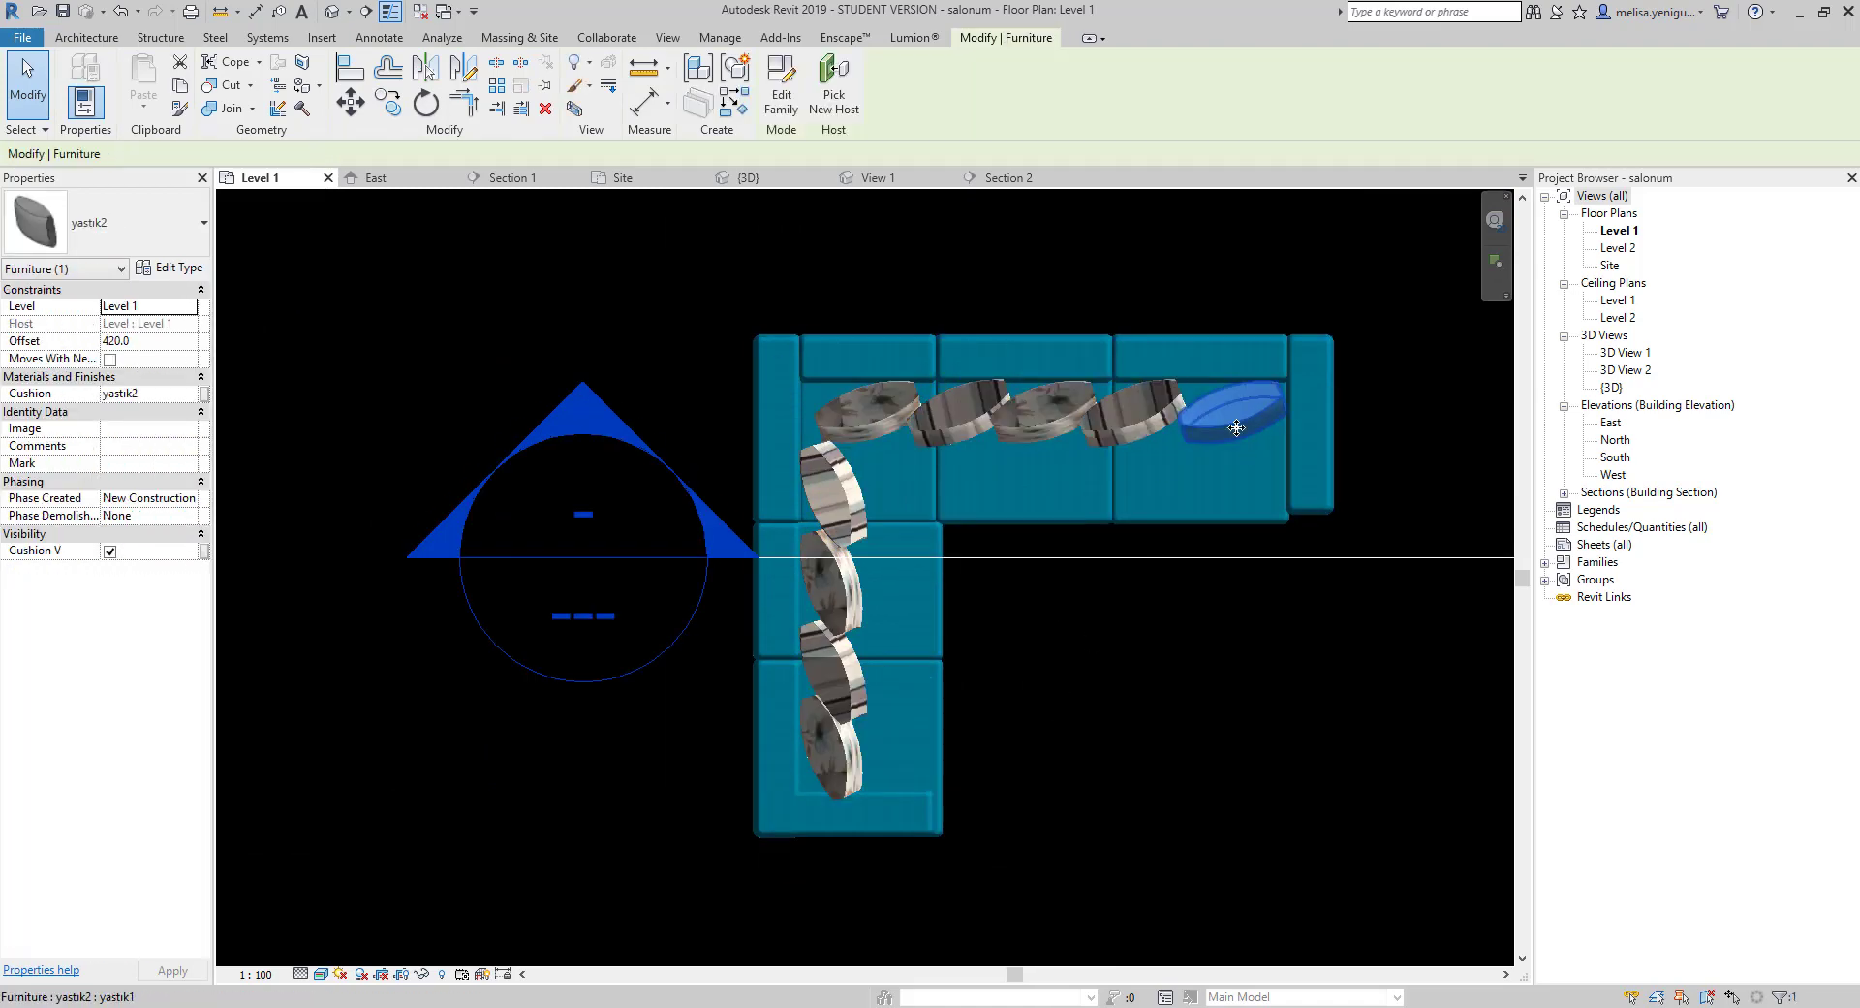
Orbit the 3D view to see the cushions from the front.
key("ctrl+Tab")
key("ctrl+Tab")
key("ctrl+Tab")
key("ctrl+Tab")
mouse_move(1008, 449)
middle_mouse_down("shift")
mouse_move(1029, 550)
mouse_move(789, 594)
middle_mouse_up("shift")
scroll(789, 594, "up", 3)
scroll(789, 594, "down", 2)
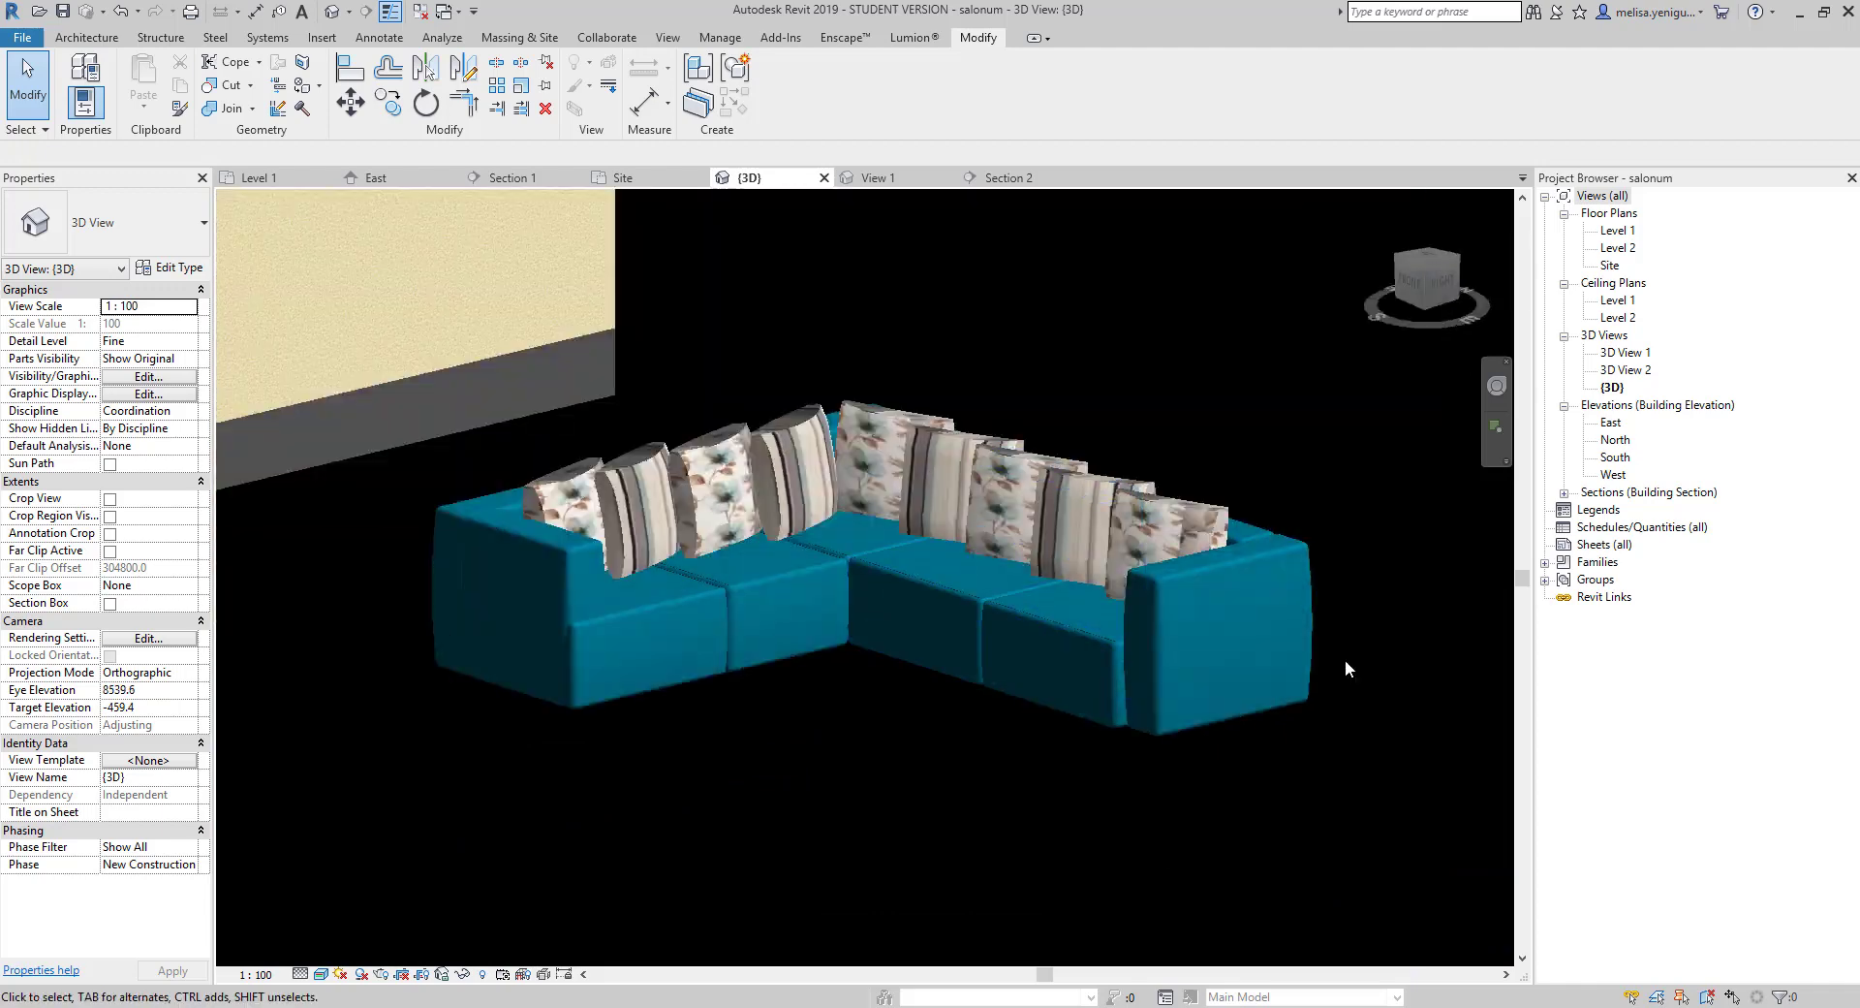
Back in the Level 1 plan, select a single yastık2 cushion on the sofa.
scroll(835, 659, "down", 1)
scroll(940, 669, "down", 2)
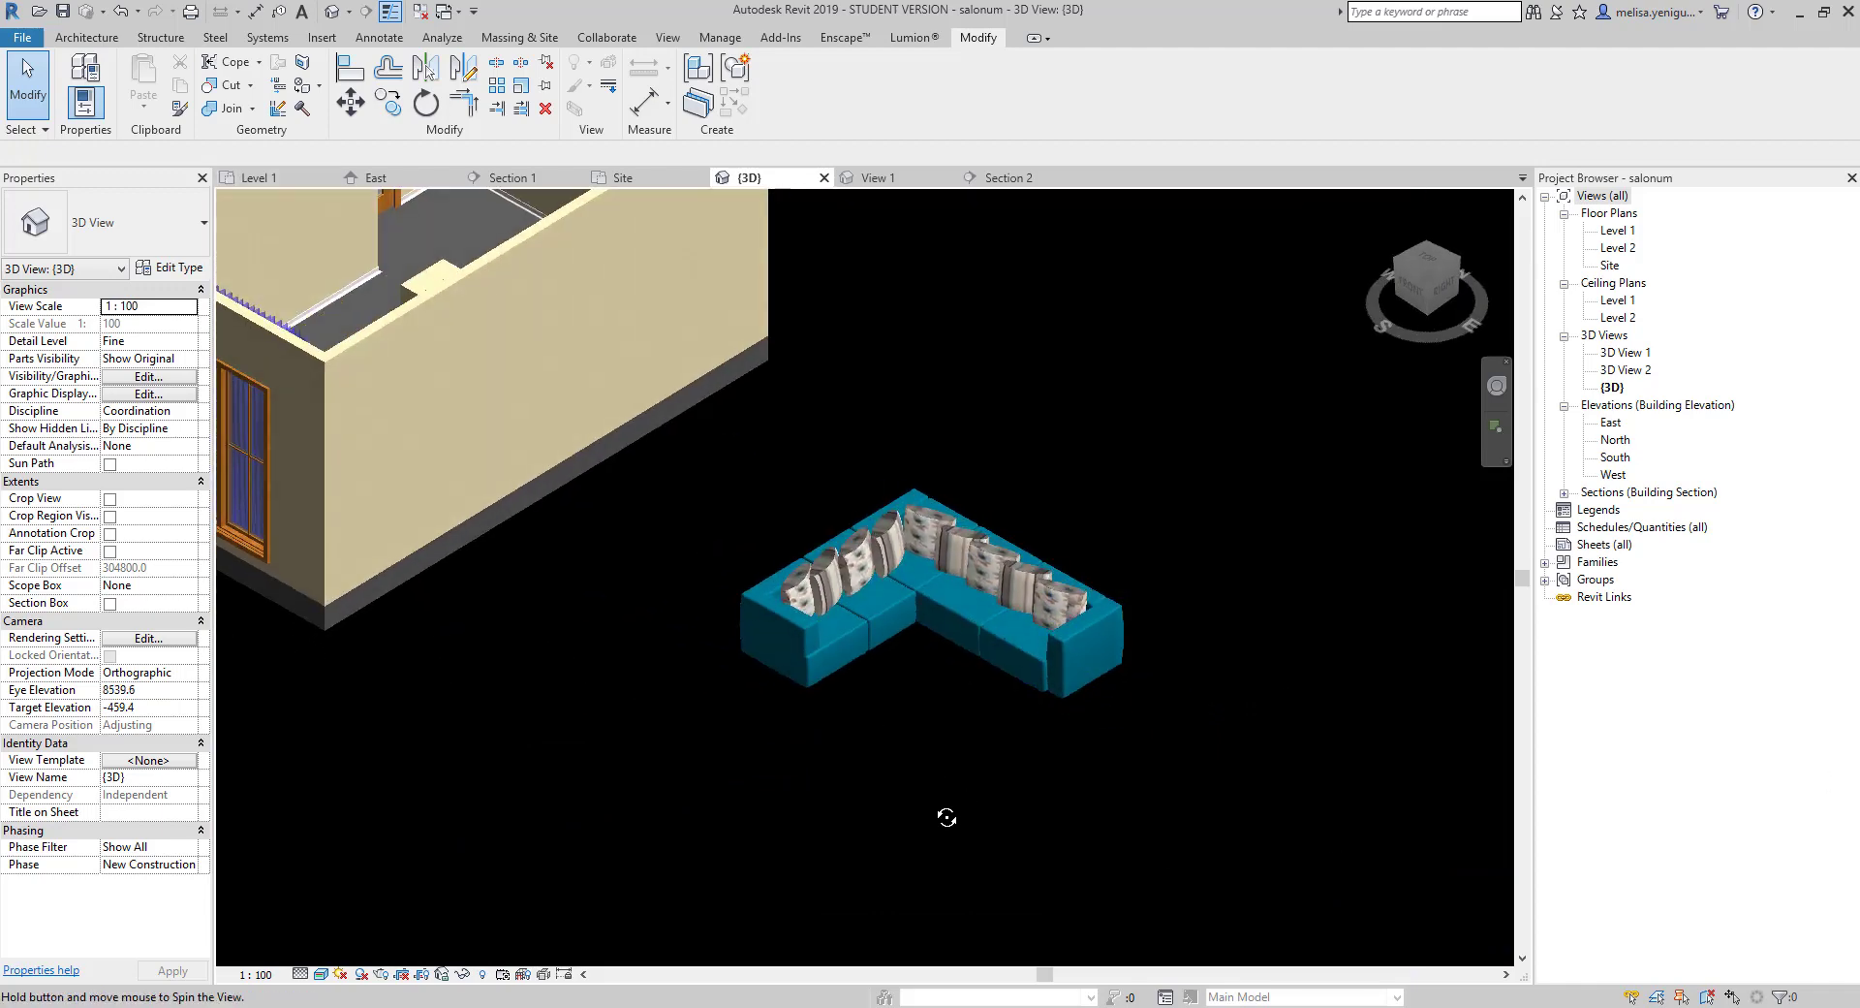
key("ctrl+Tab")
key("ctrl+Tab")
key("ctrl+Tab")
scroll(1090, 437, "up", 3)
scroll(901, 475, "down", 1)
left_click(923, 502)
left_click(753, 502)
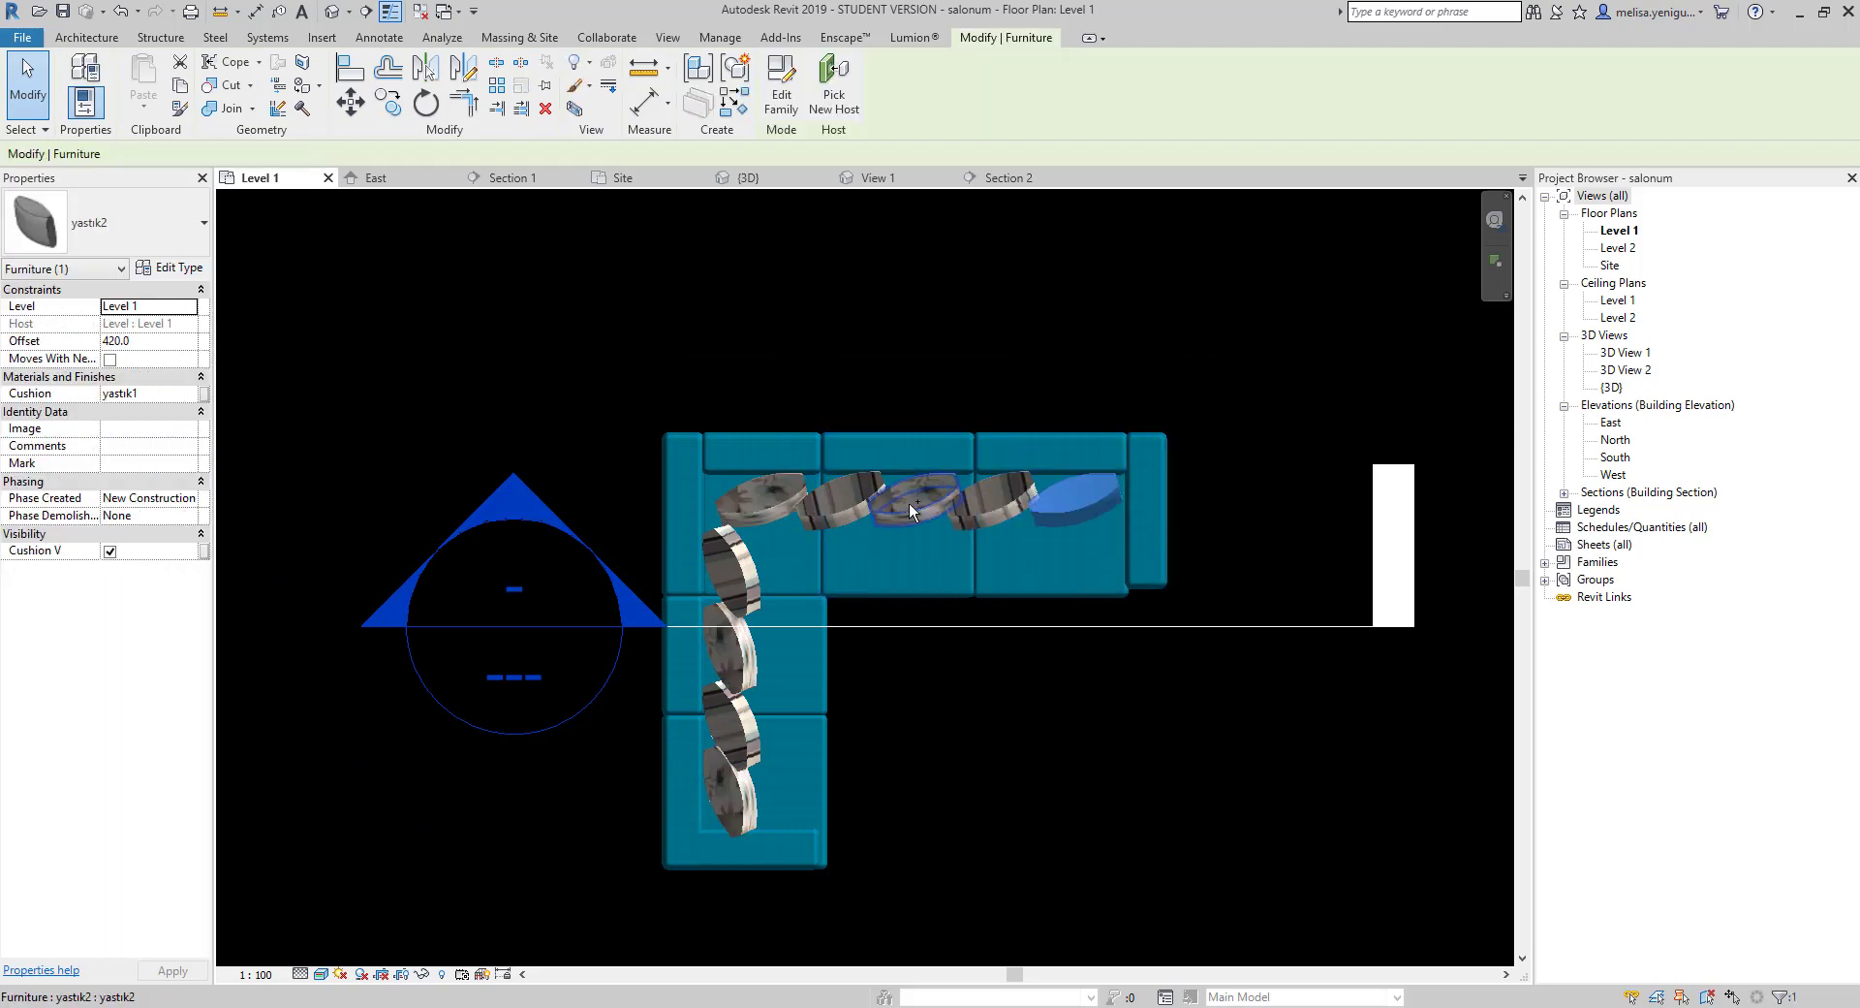
left_click(846, 502)
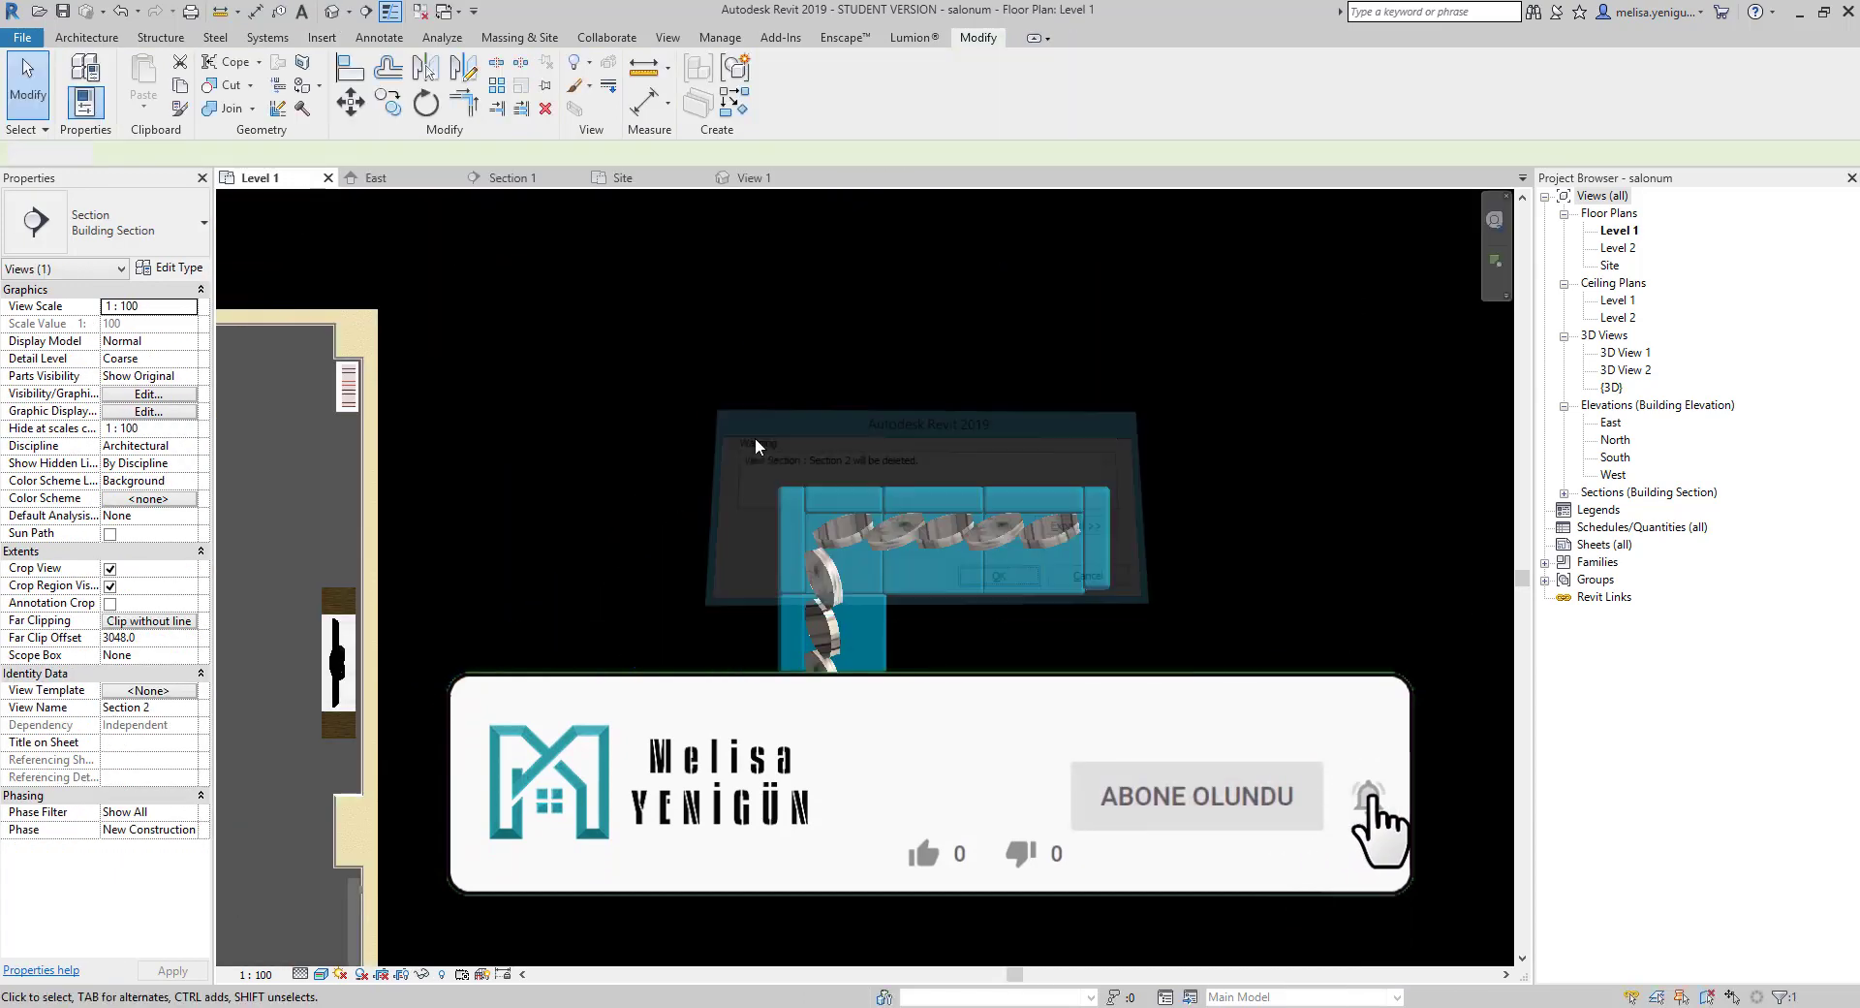
Group the sofa and cushions as koltuk and rotate the group into the room.
left_click(737, 75)
key("Return")
scroll(1188, 348, "down", 3)
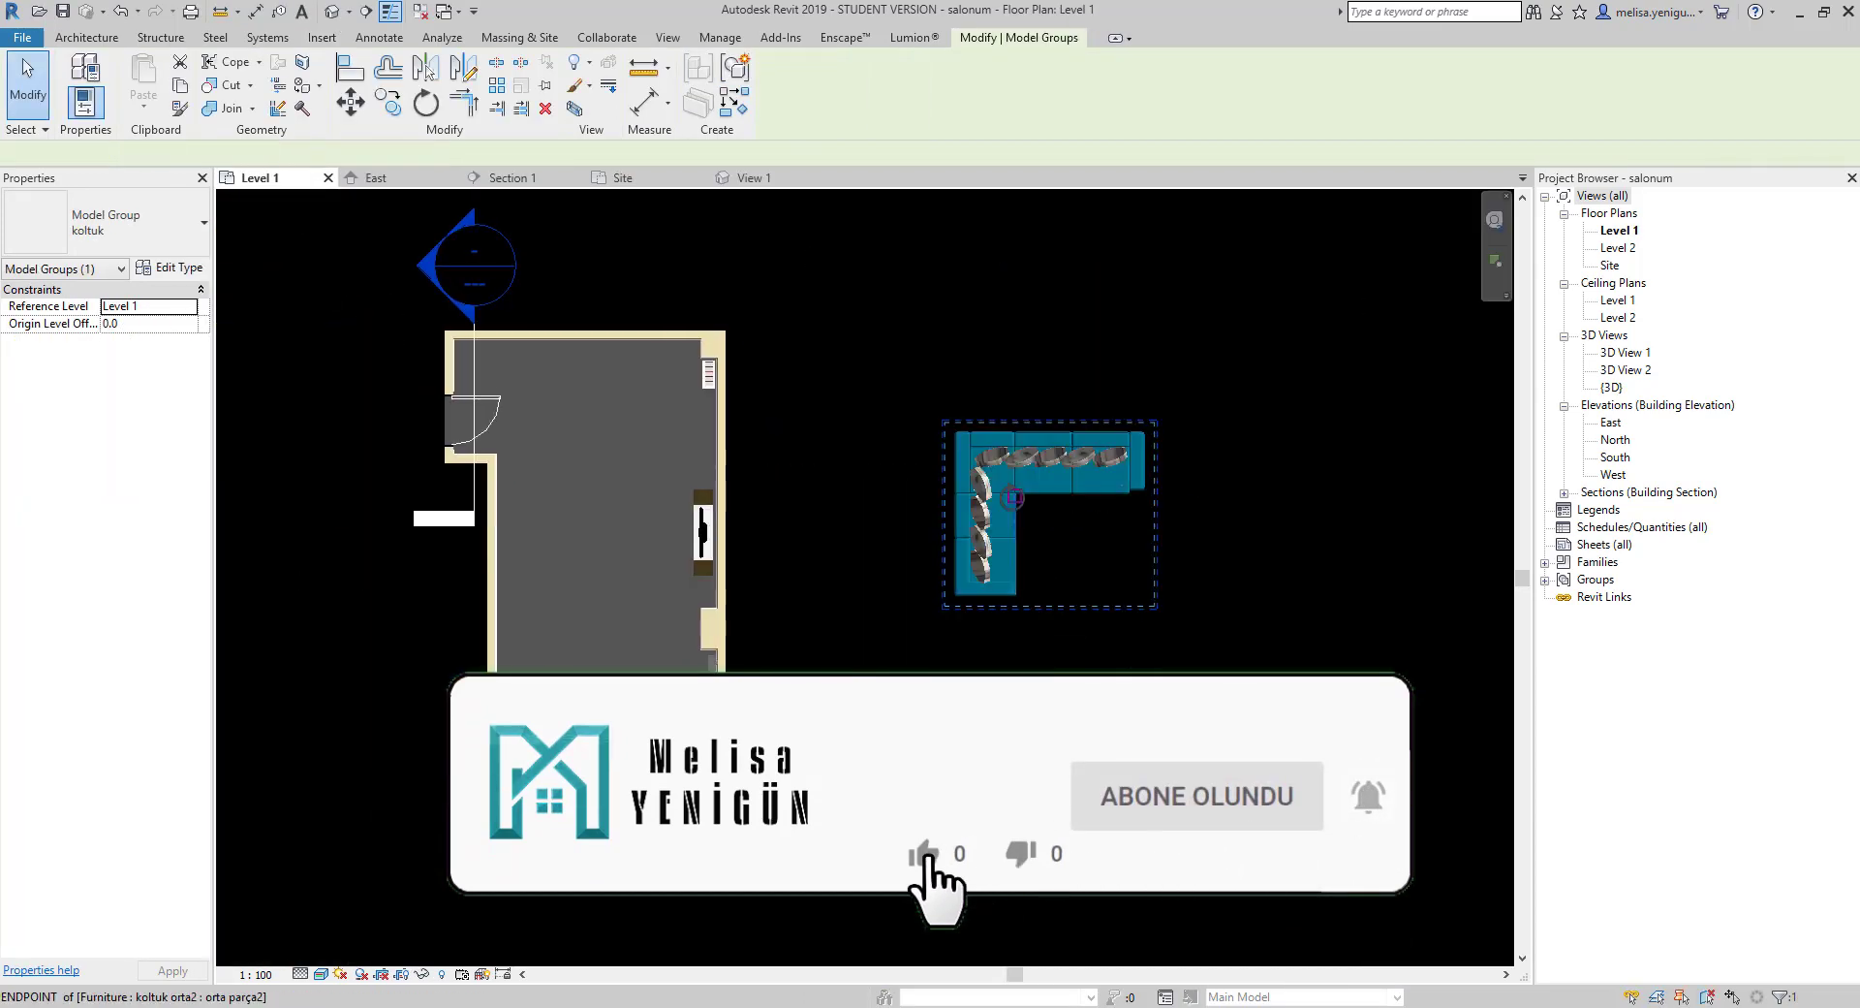
key("r")
key("o")
left_click(1053, 630)
left_click(1232, 530)
scroll(503, 665, "up", 5)
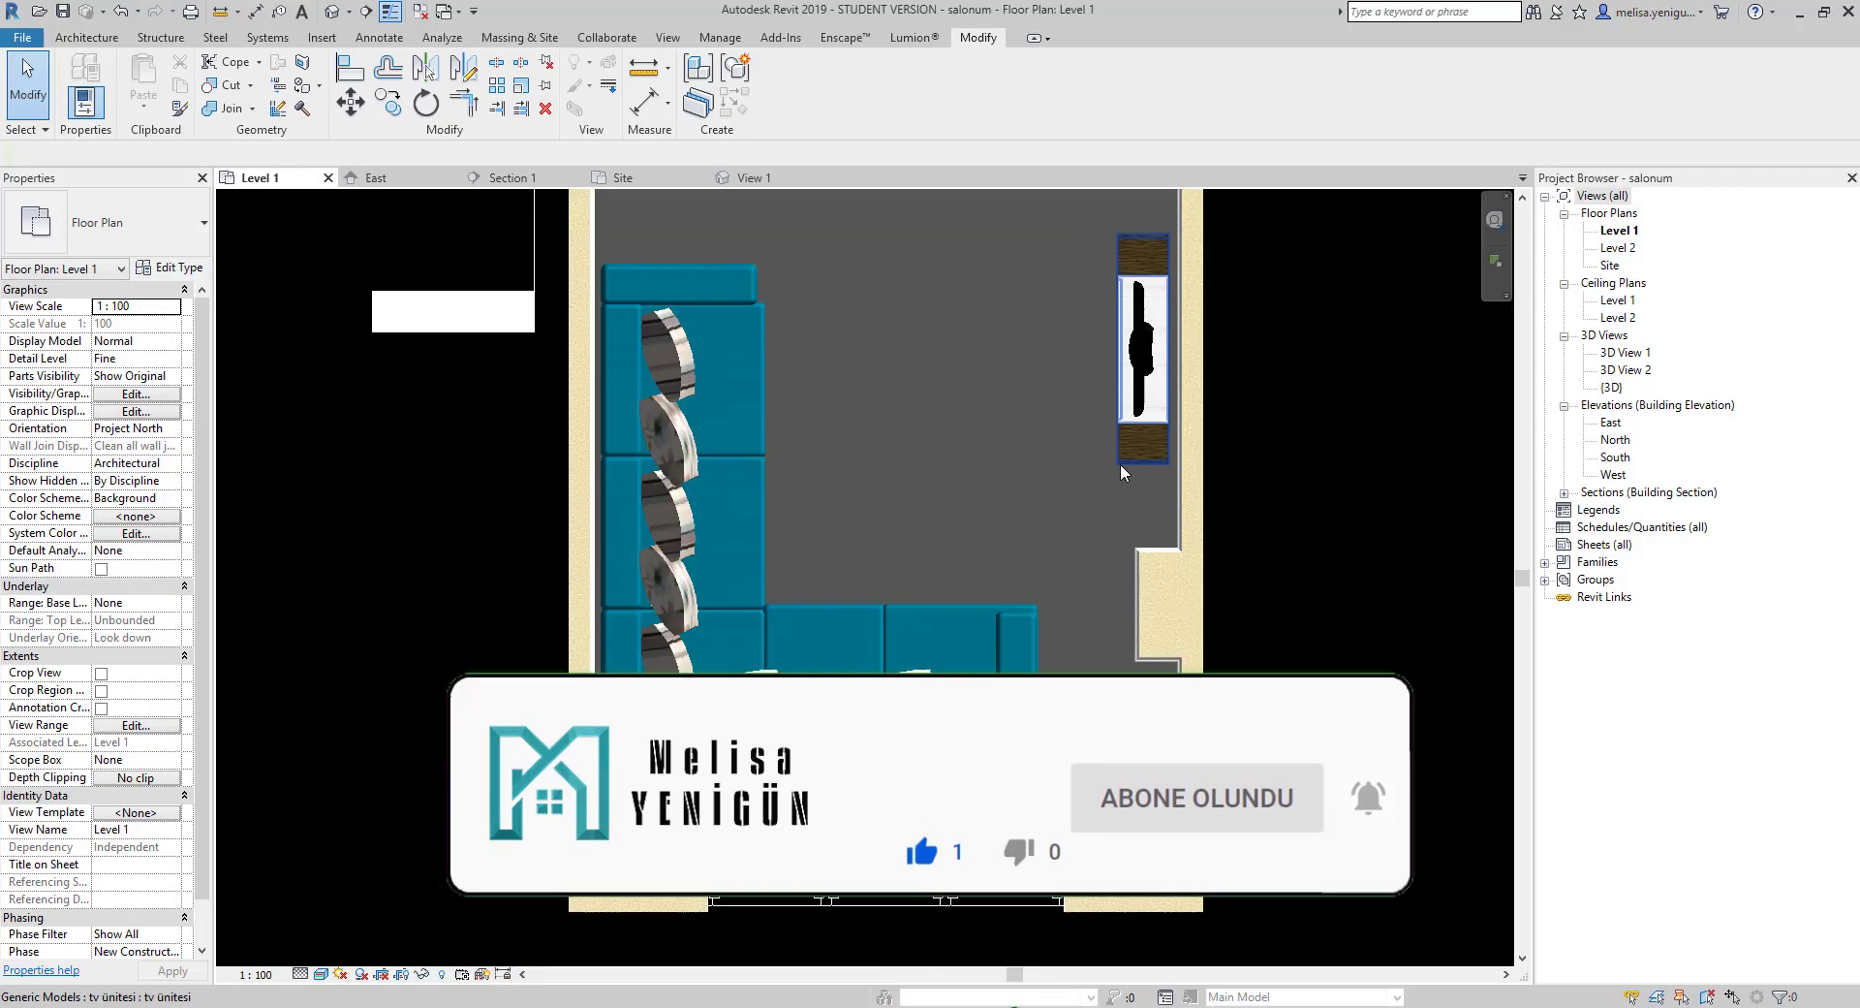
Group the TV unit under the name tv.
left_click(739, 74)
type("tv")
left_click(880, 567)
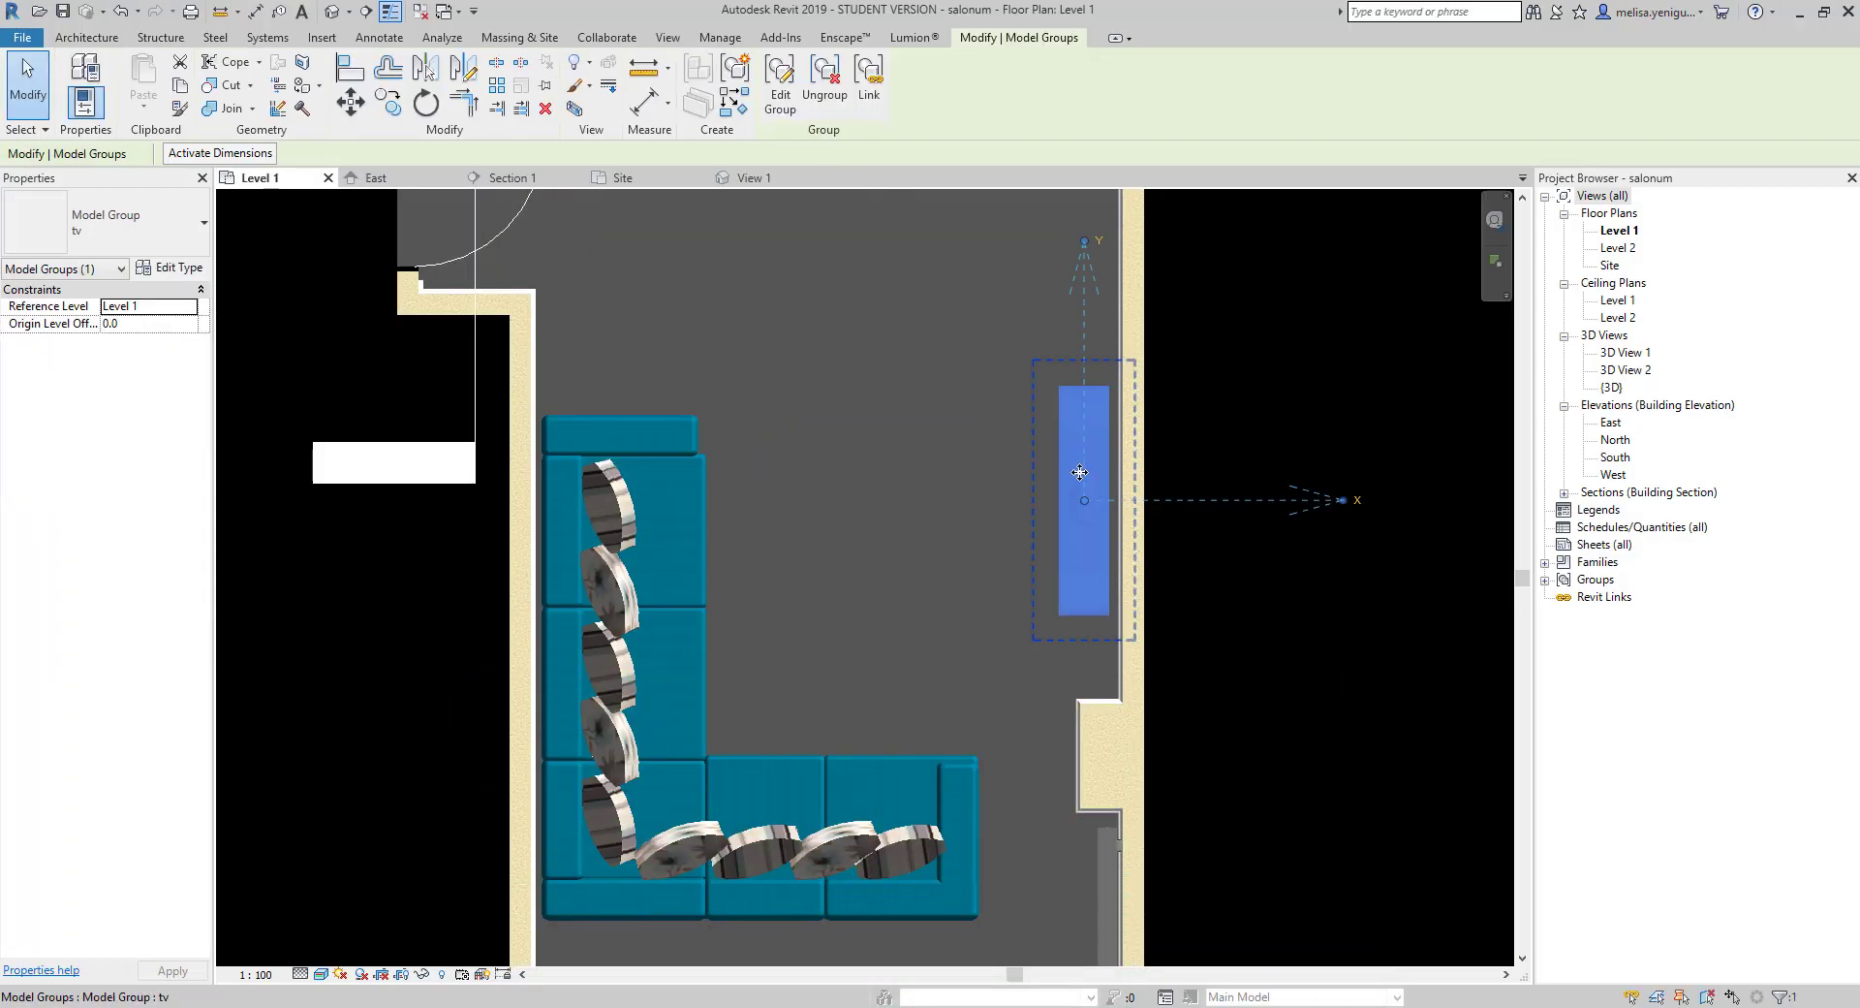
scroll(1091, 671, "up", 5)
left_click(1091, 671)
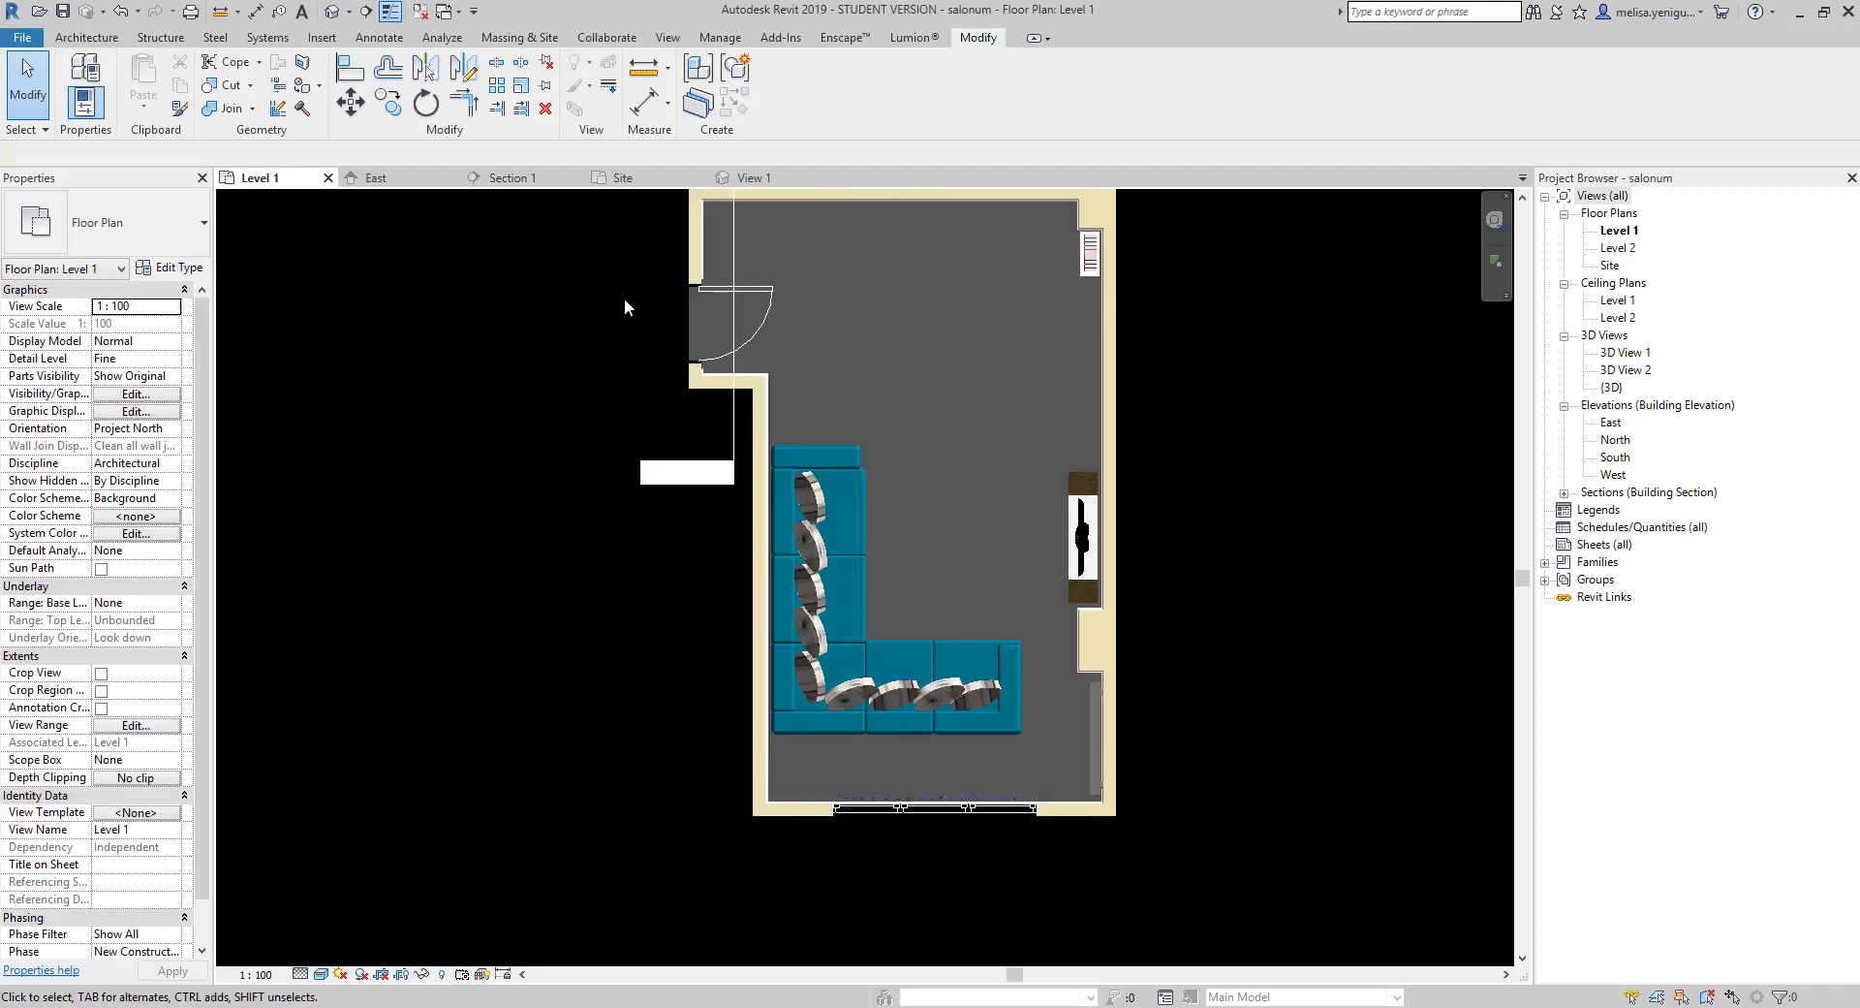
double_click(1626, 352)
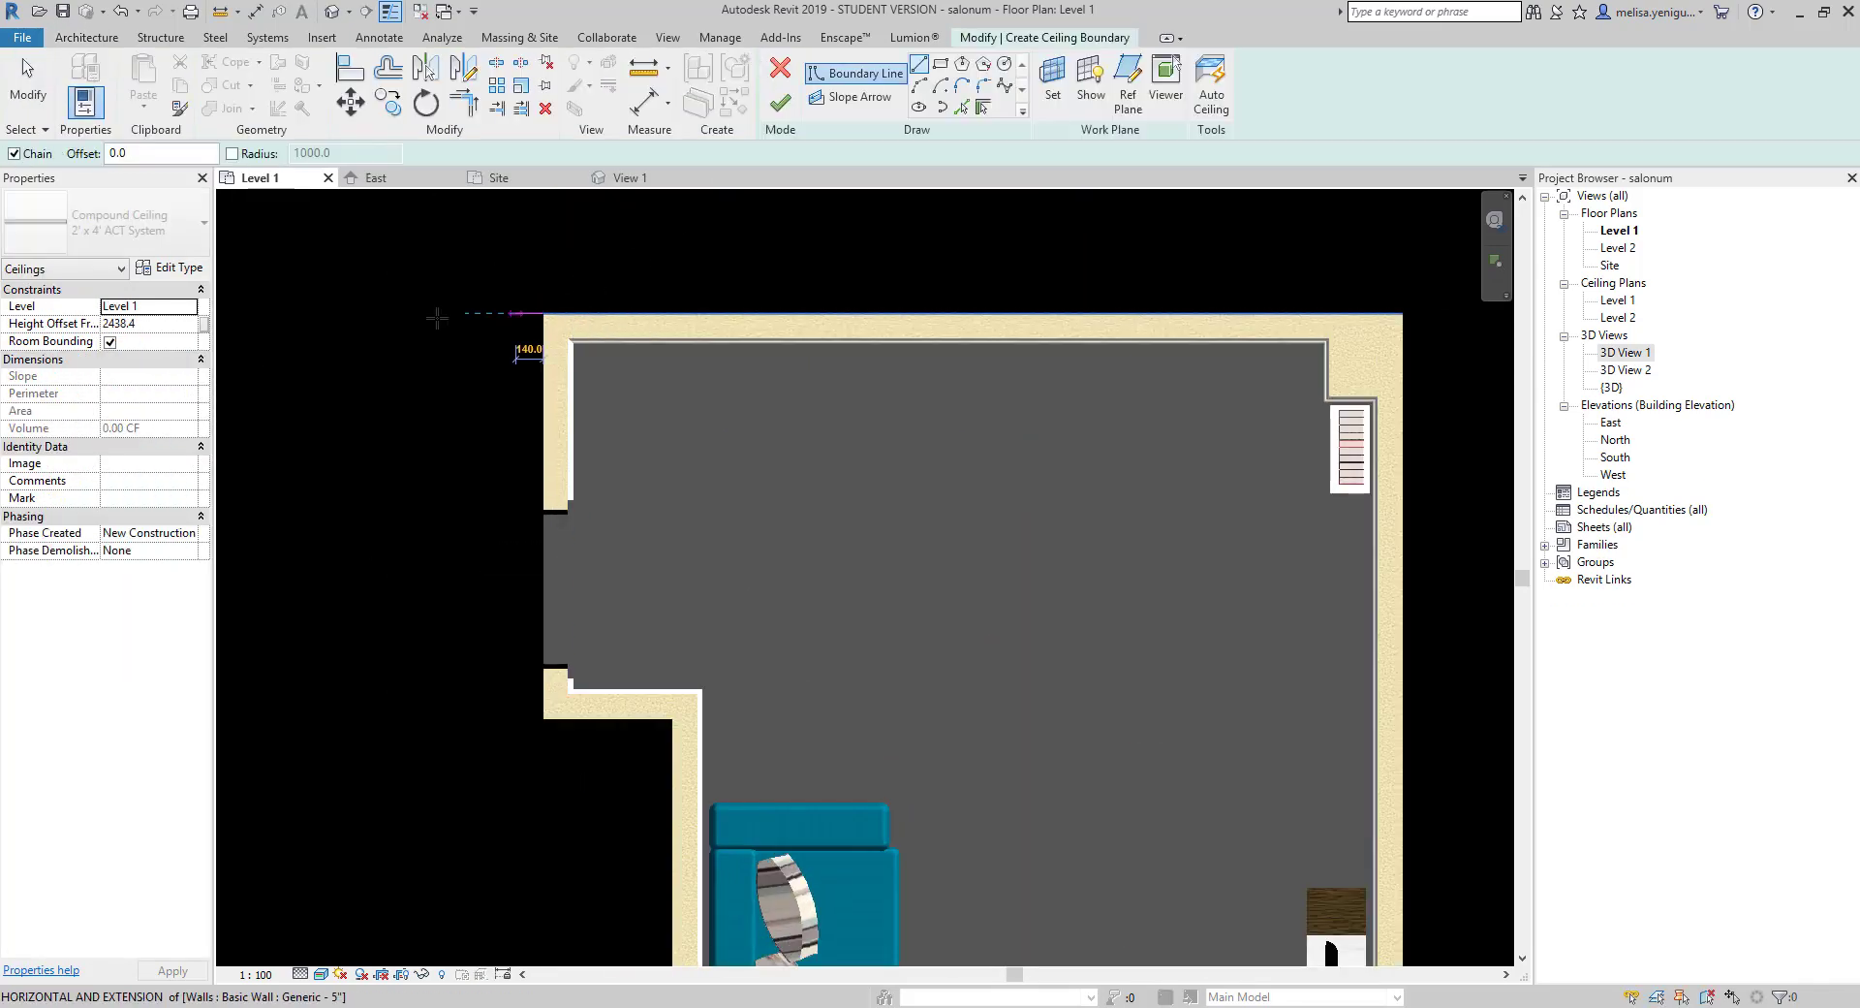
Sketch the ceiling boundary along the room's walls.
left_click(567, 307)
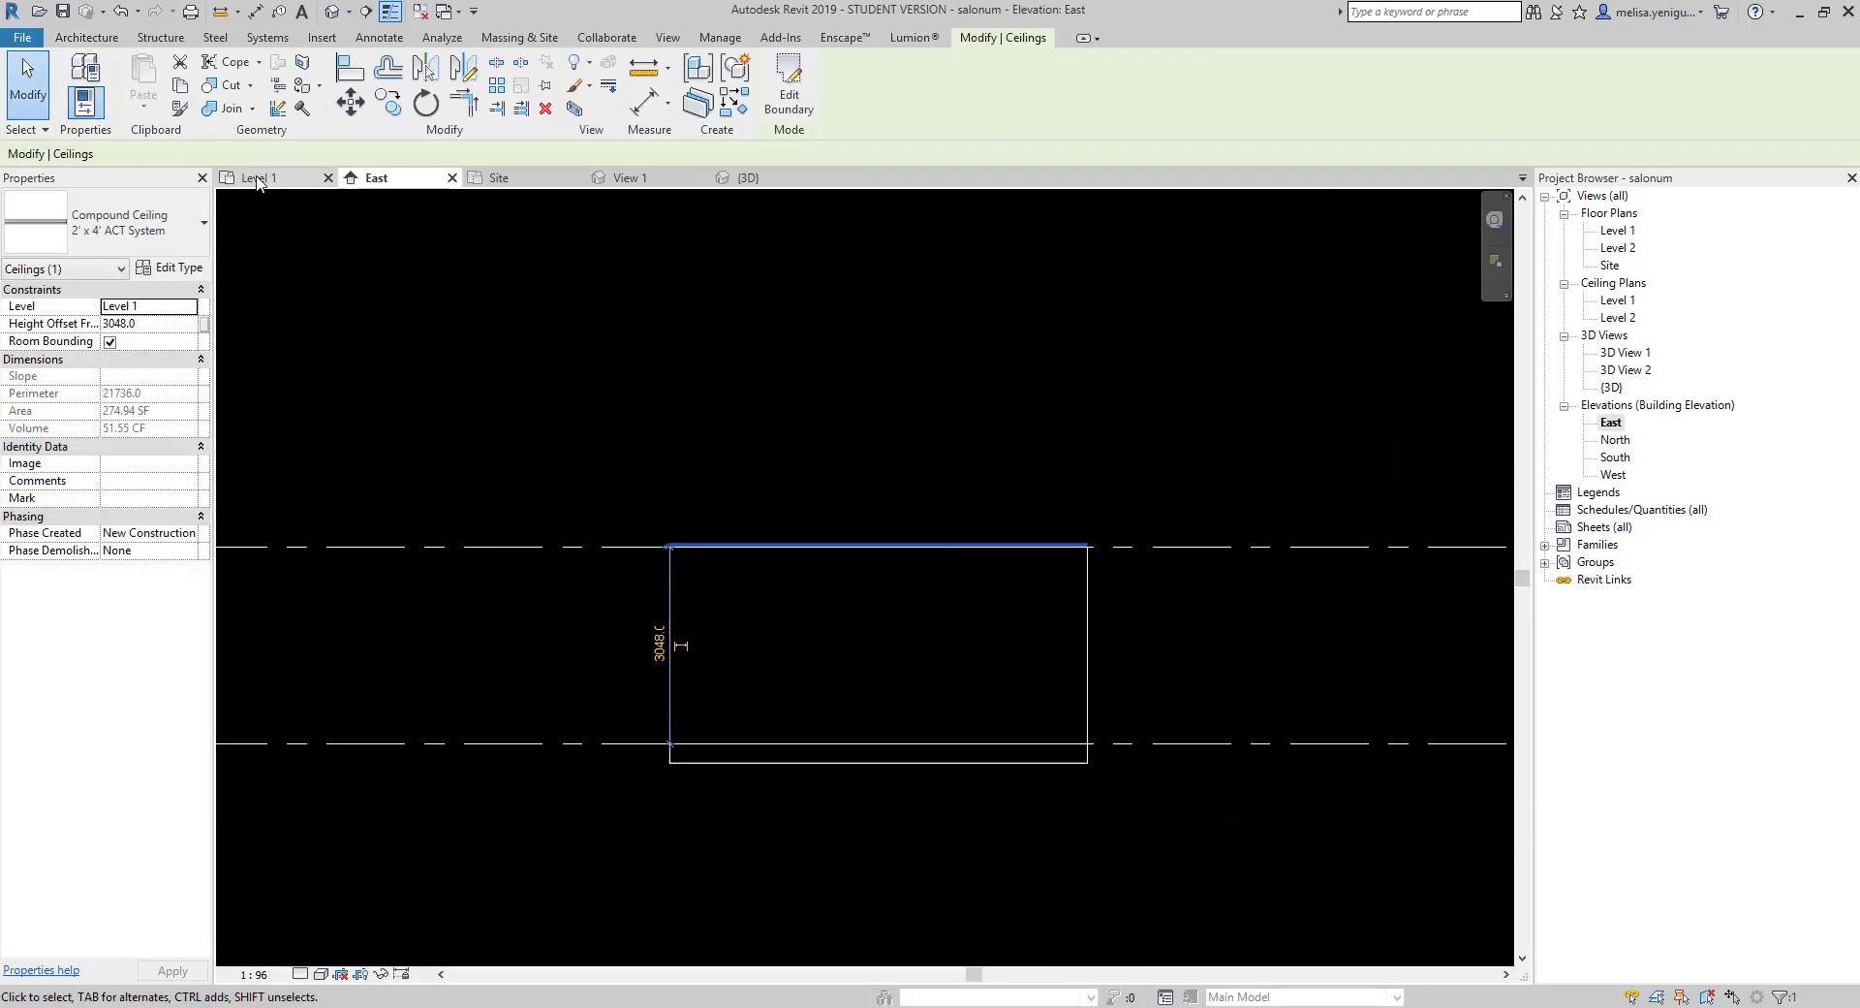
left_click(258, 183)
scroll(992, 473, "down", 3)
Orbit the 3D view toward the wall corner with the door.
left_click(332, 10)
scroll(878, 608, "up", 5)
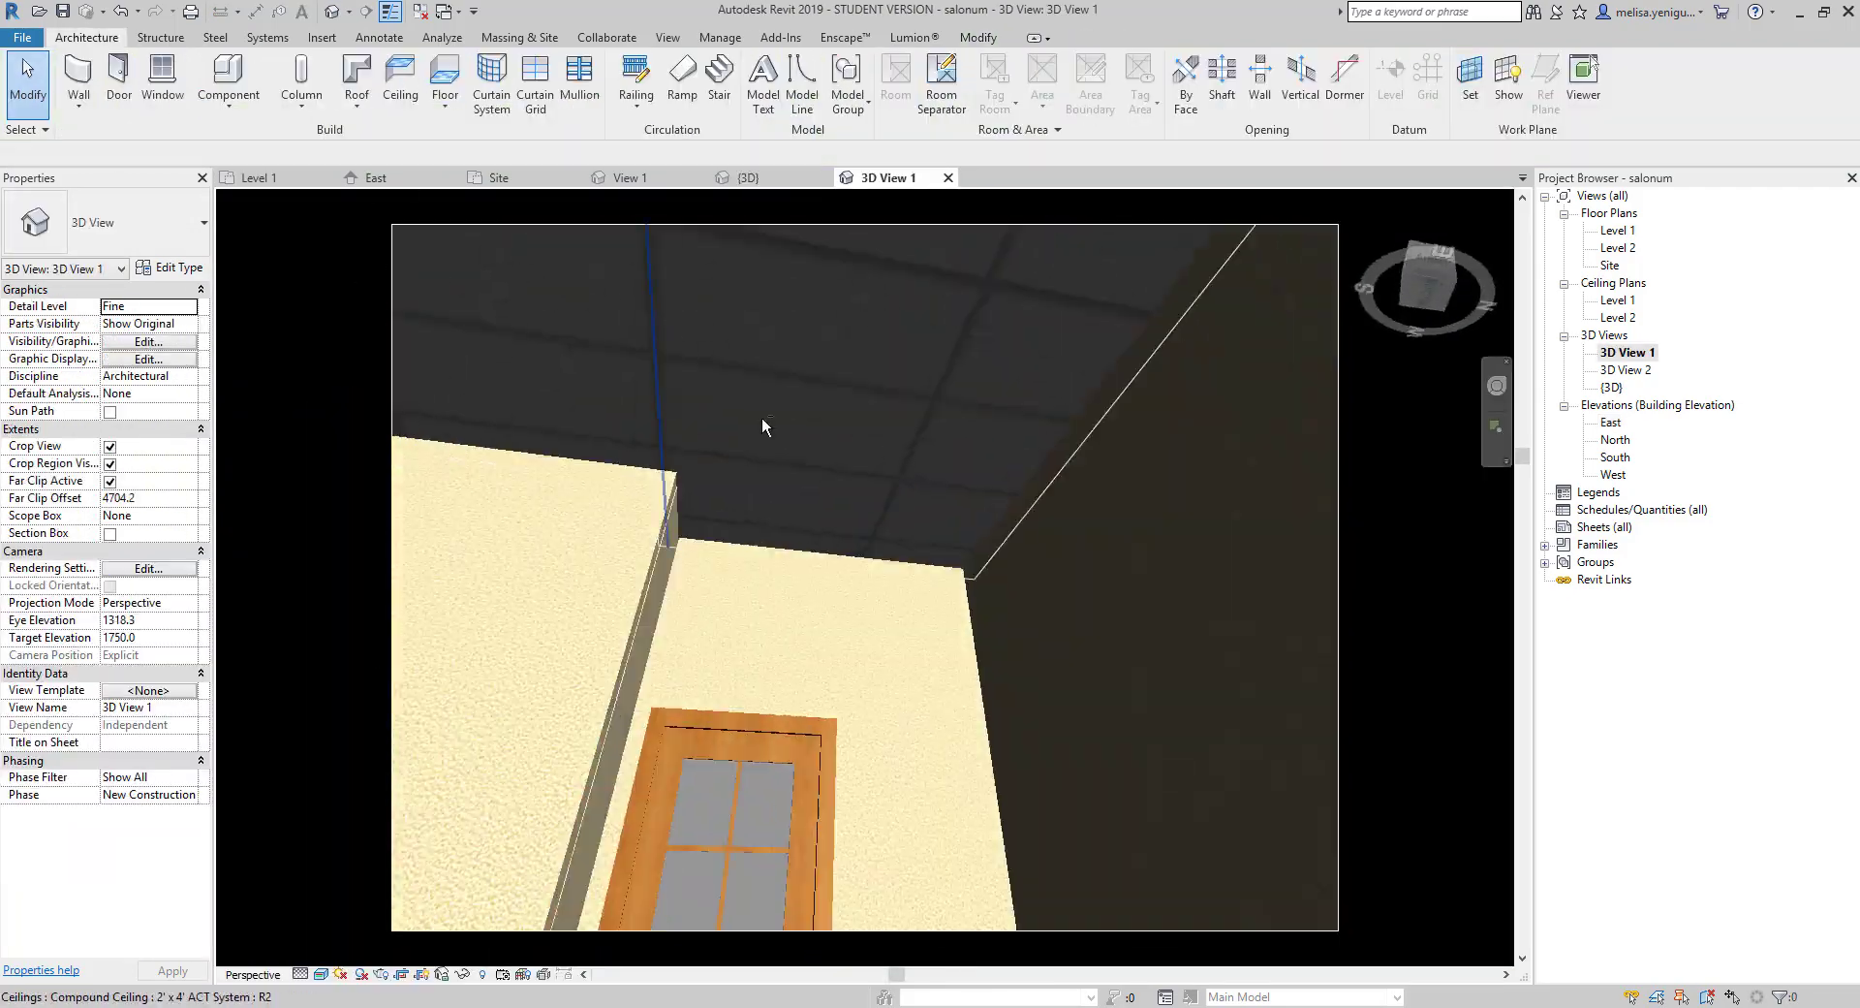
middle_click_drag(762, 427, 773, 511, "shift")
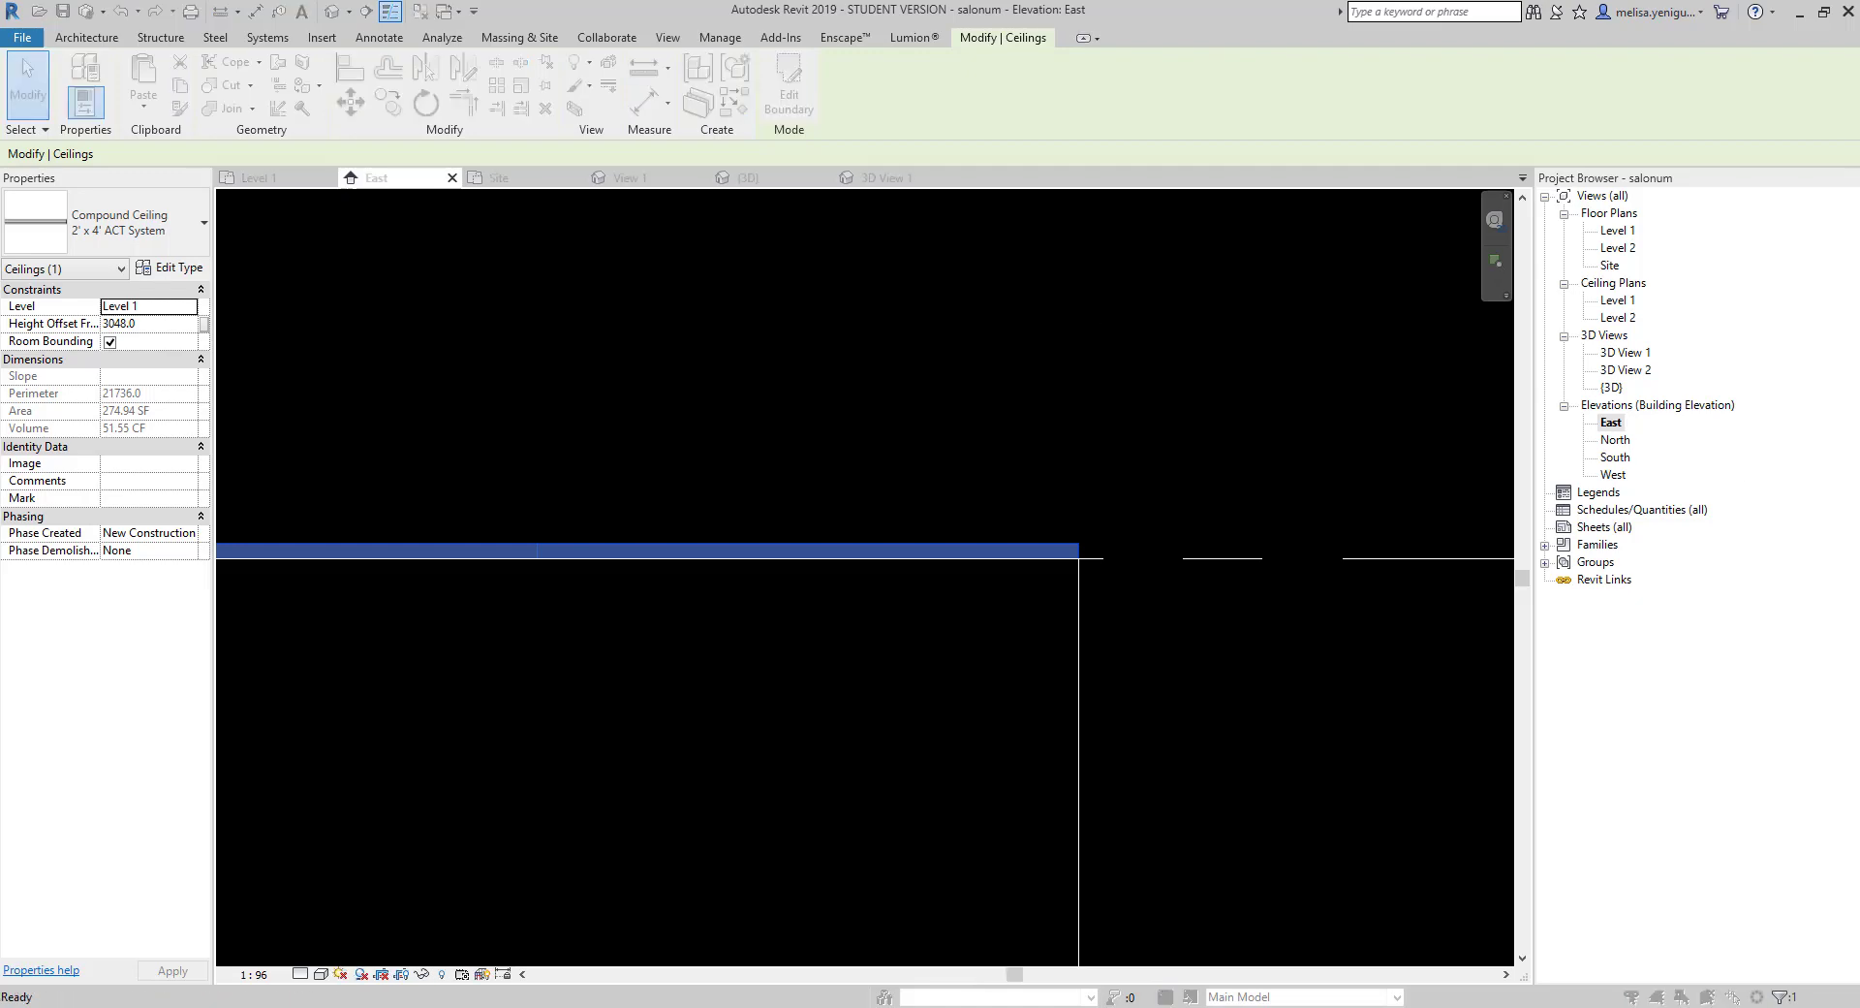
Give the ceiling's Default layer material the Plate(1) steel appearance.
left_click(823, 489)
left_click(640, 359)
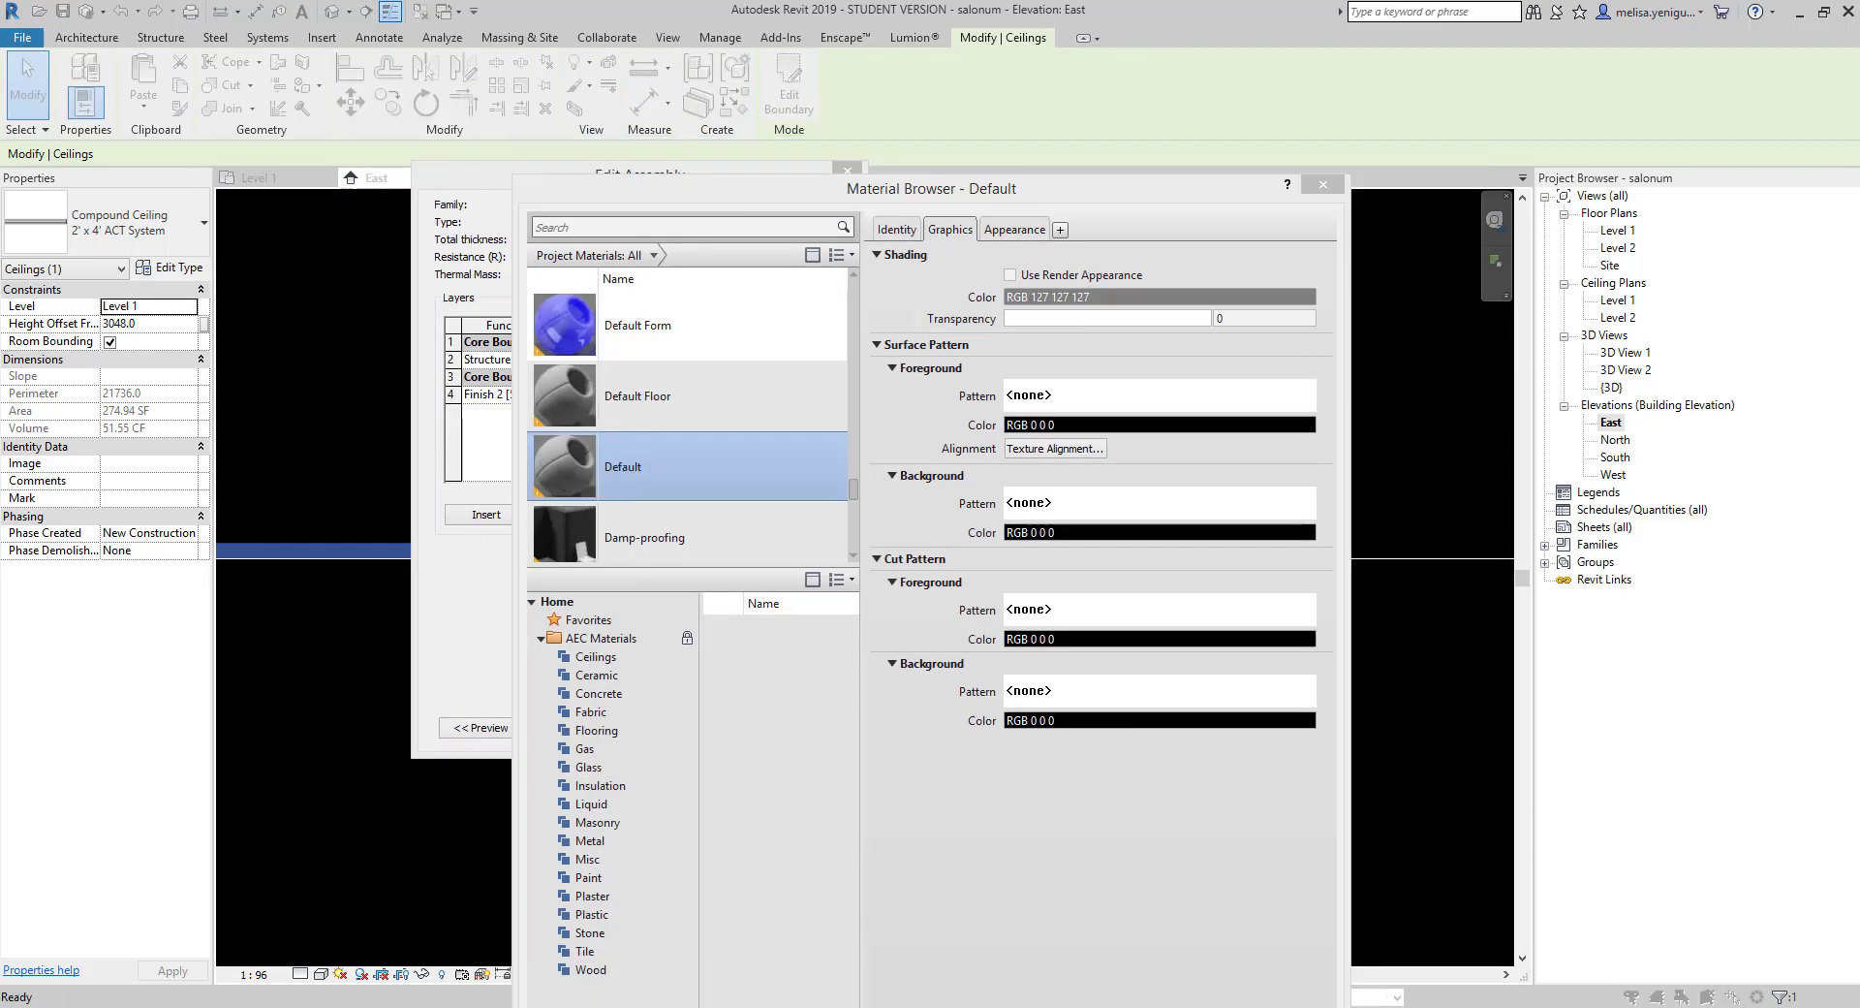
left_click_drag(930, 188, 794, 14)
left_click(878, 55)
left_click(1160, 87)
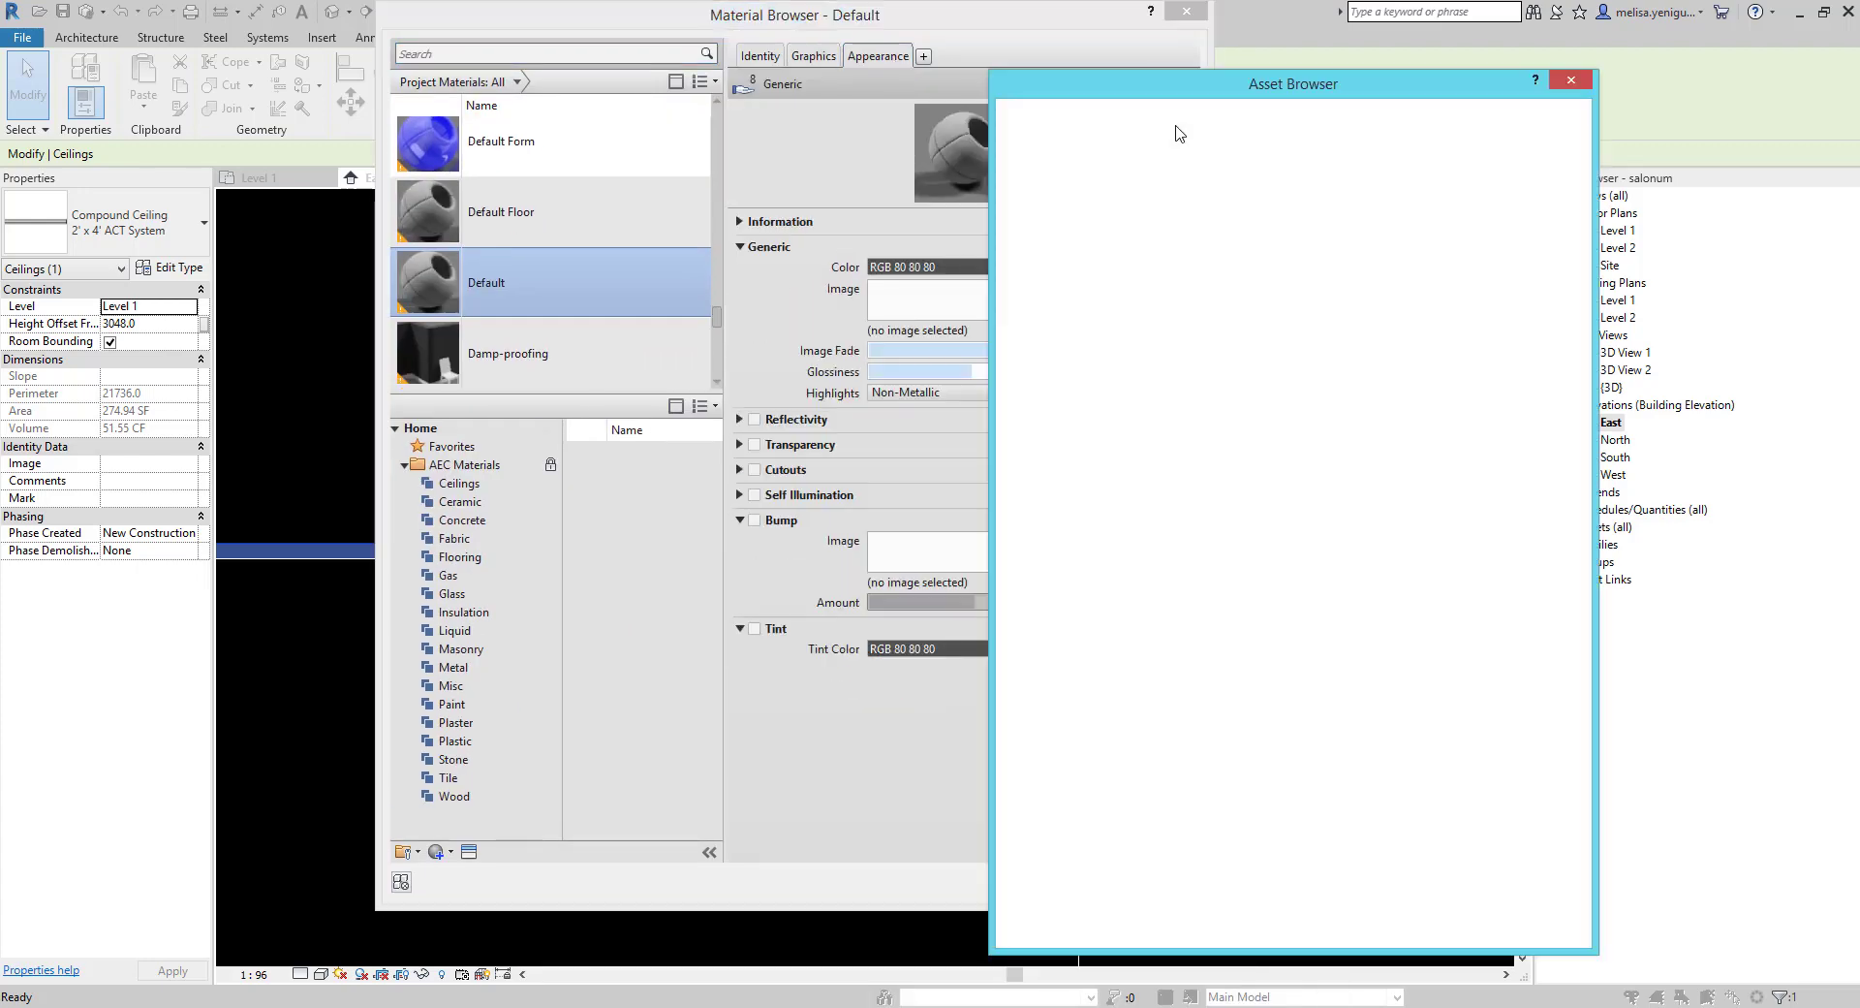
left_click(1261, 115)
type("plat")
key("Return")
double_click(1107, 319)
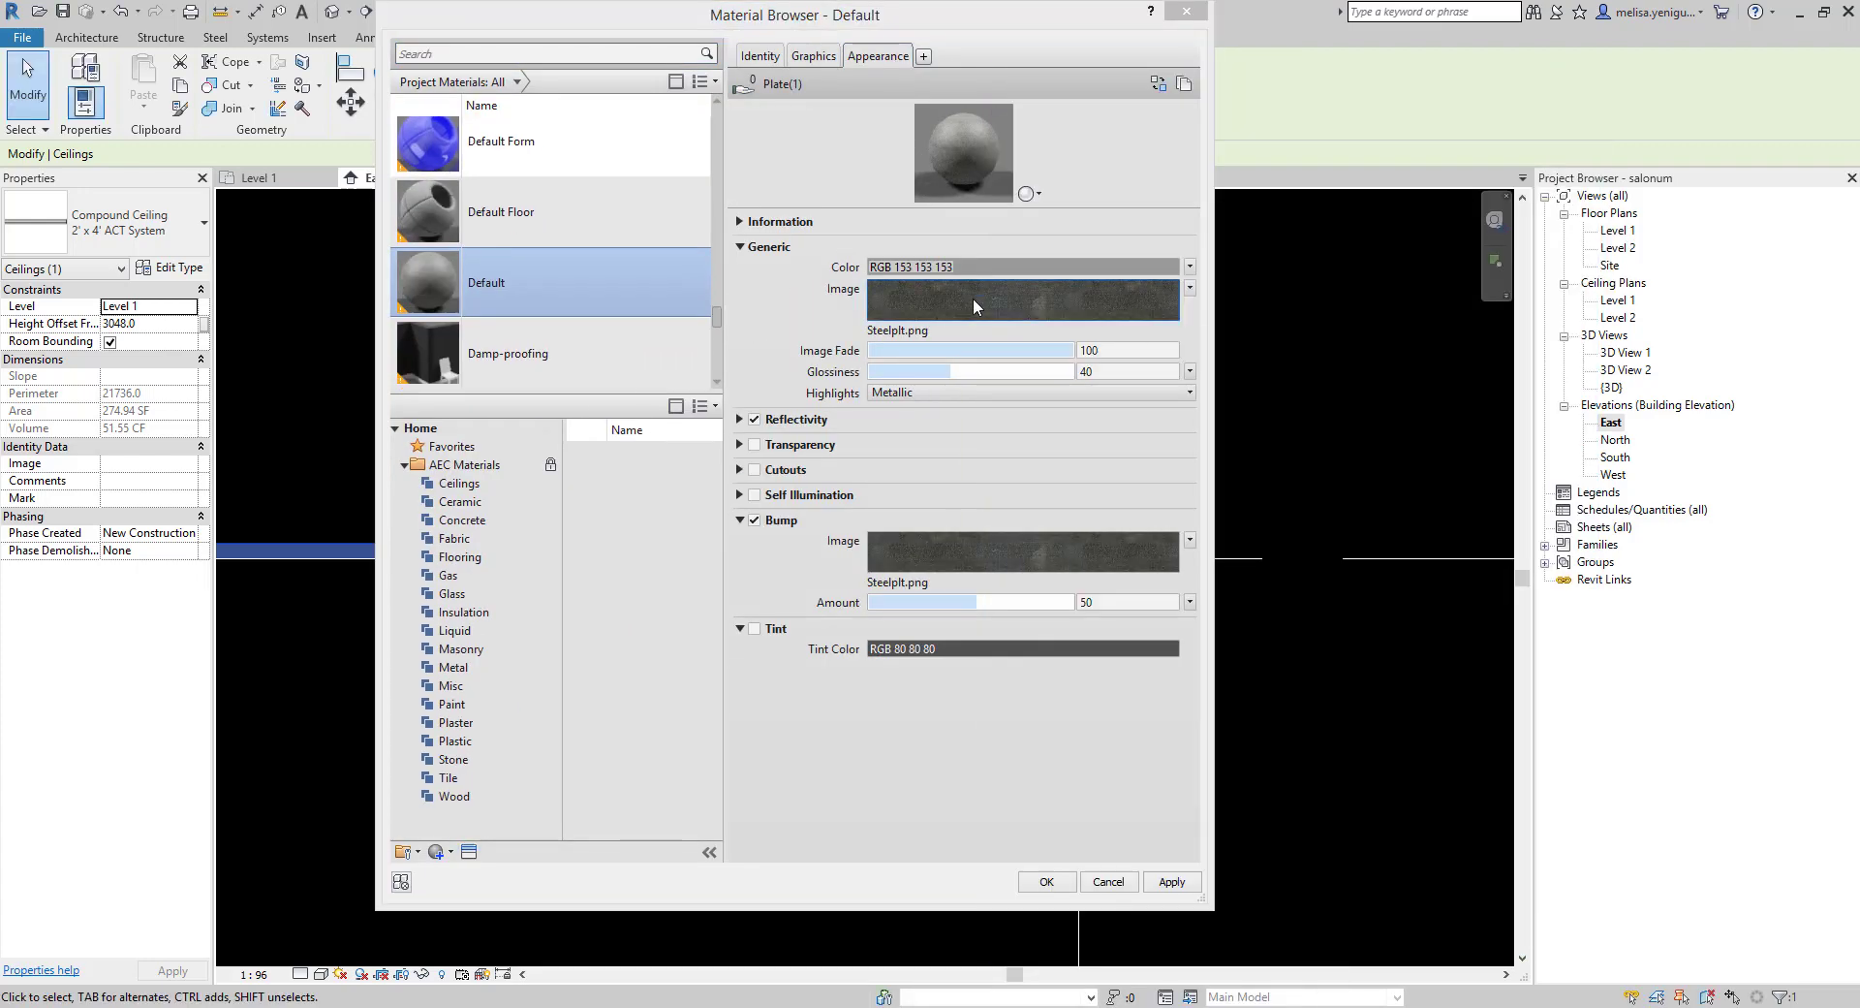
key("Return")
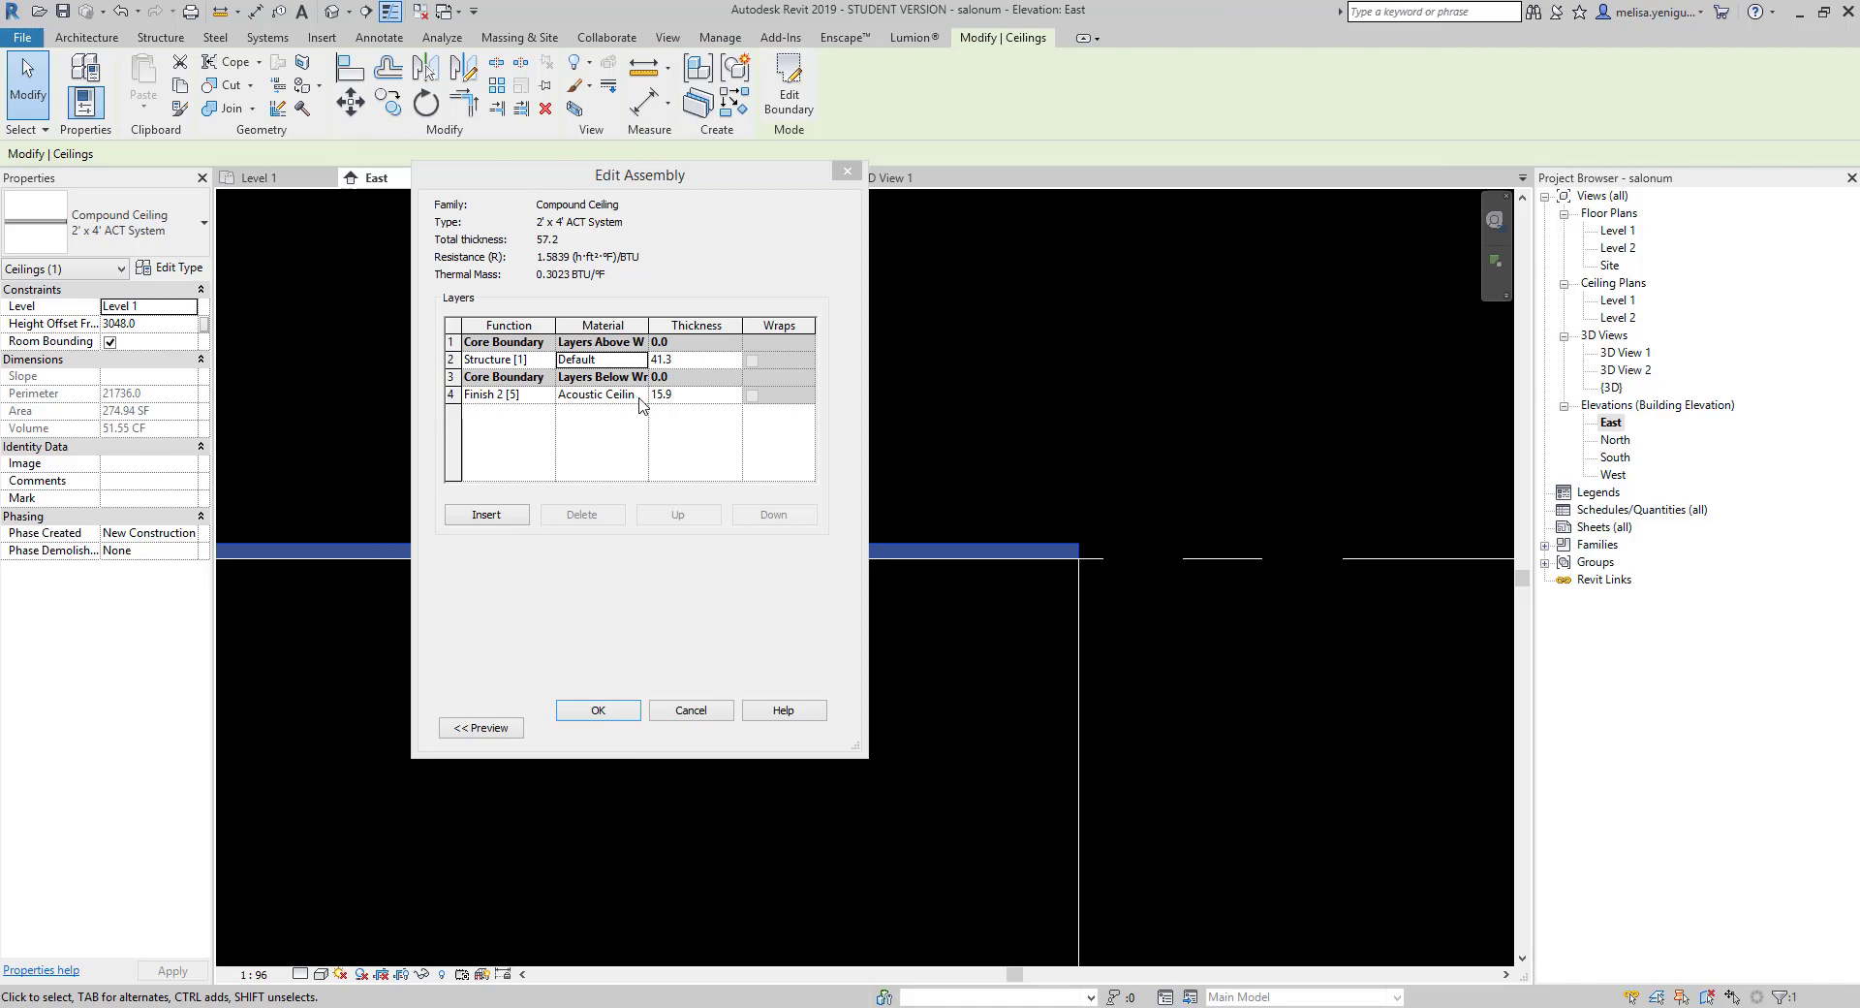
Give Acoustic Ceiling Tile 24 x 48 a 228,228,228 grey colour and Gypsum Board Painted White image.
left_click(640, 395)
left_click(805, 124)
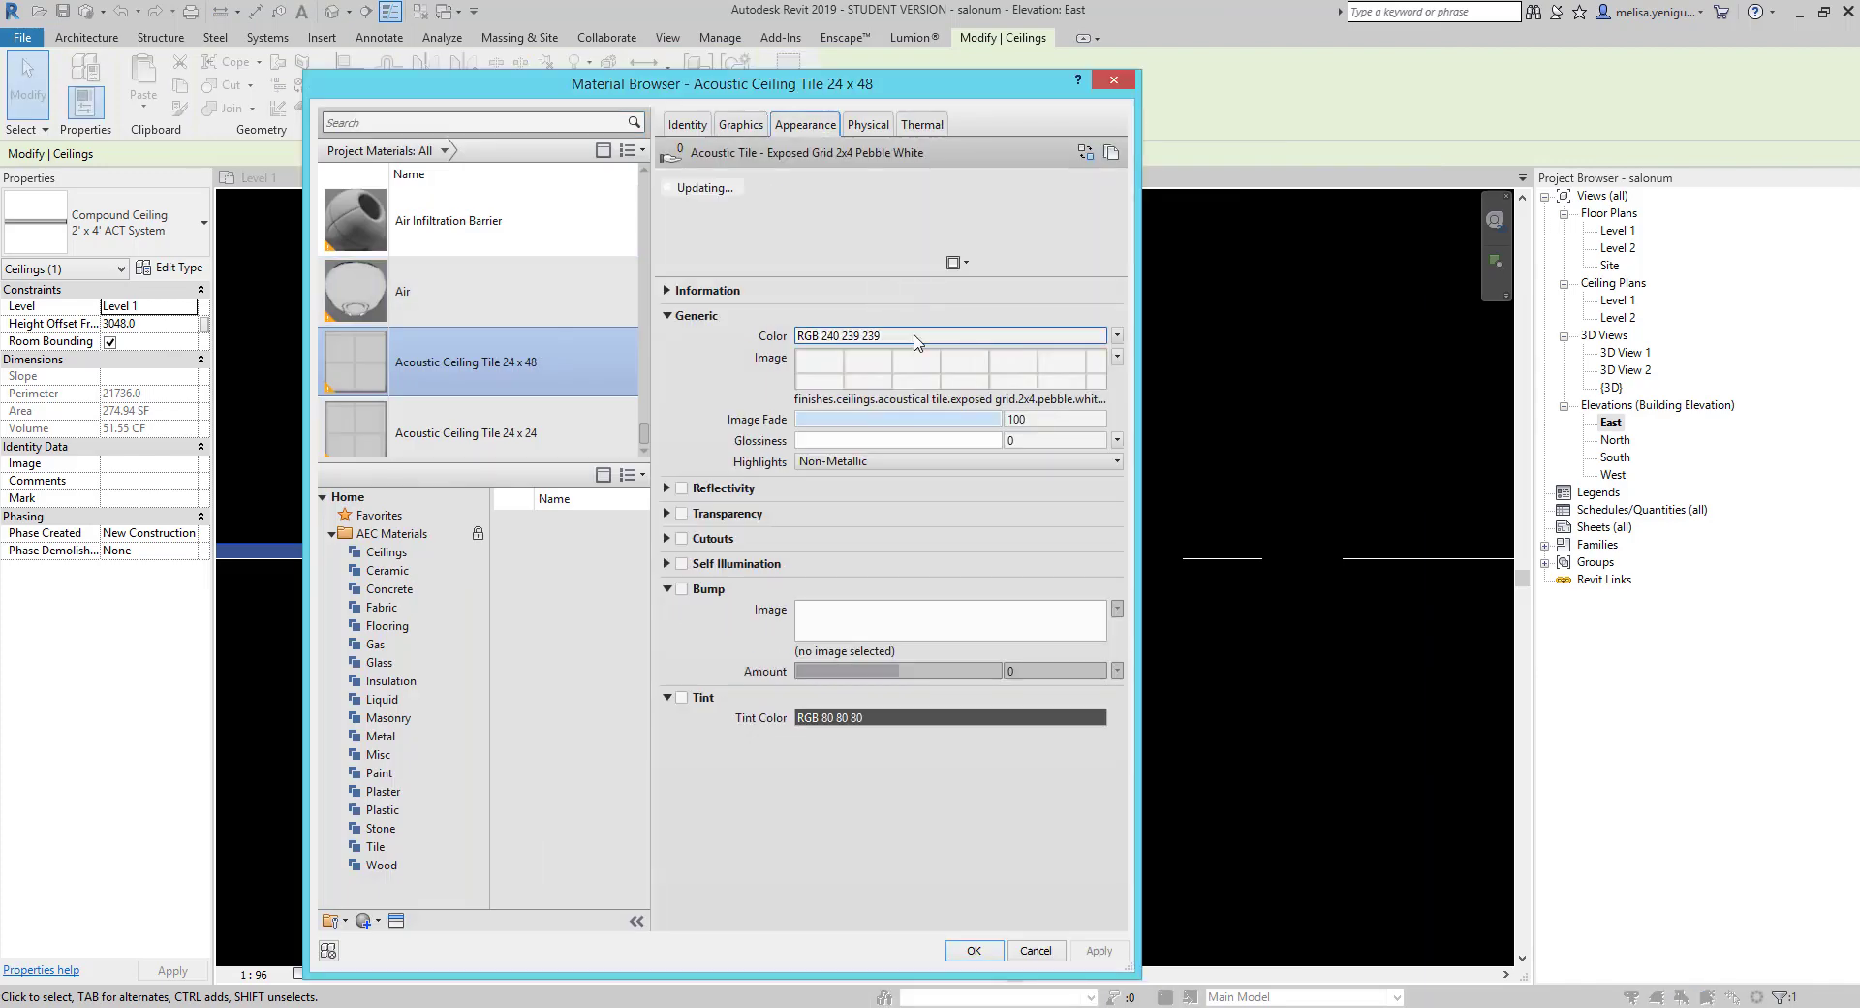
left_click(949, 334)
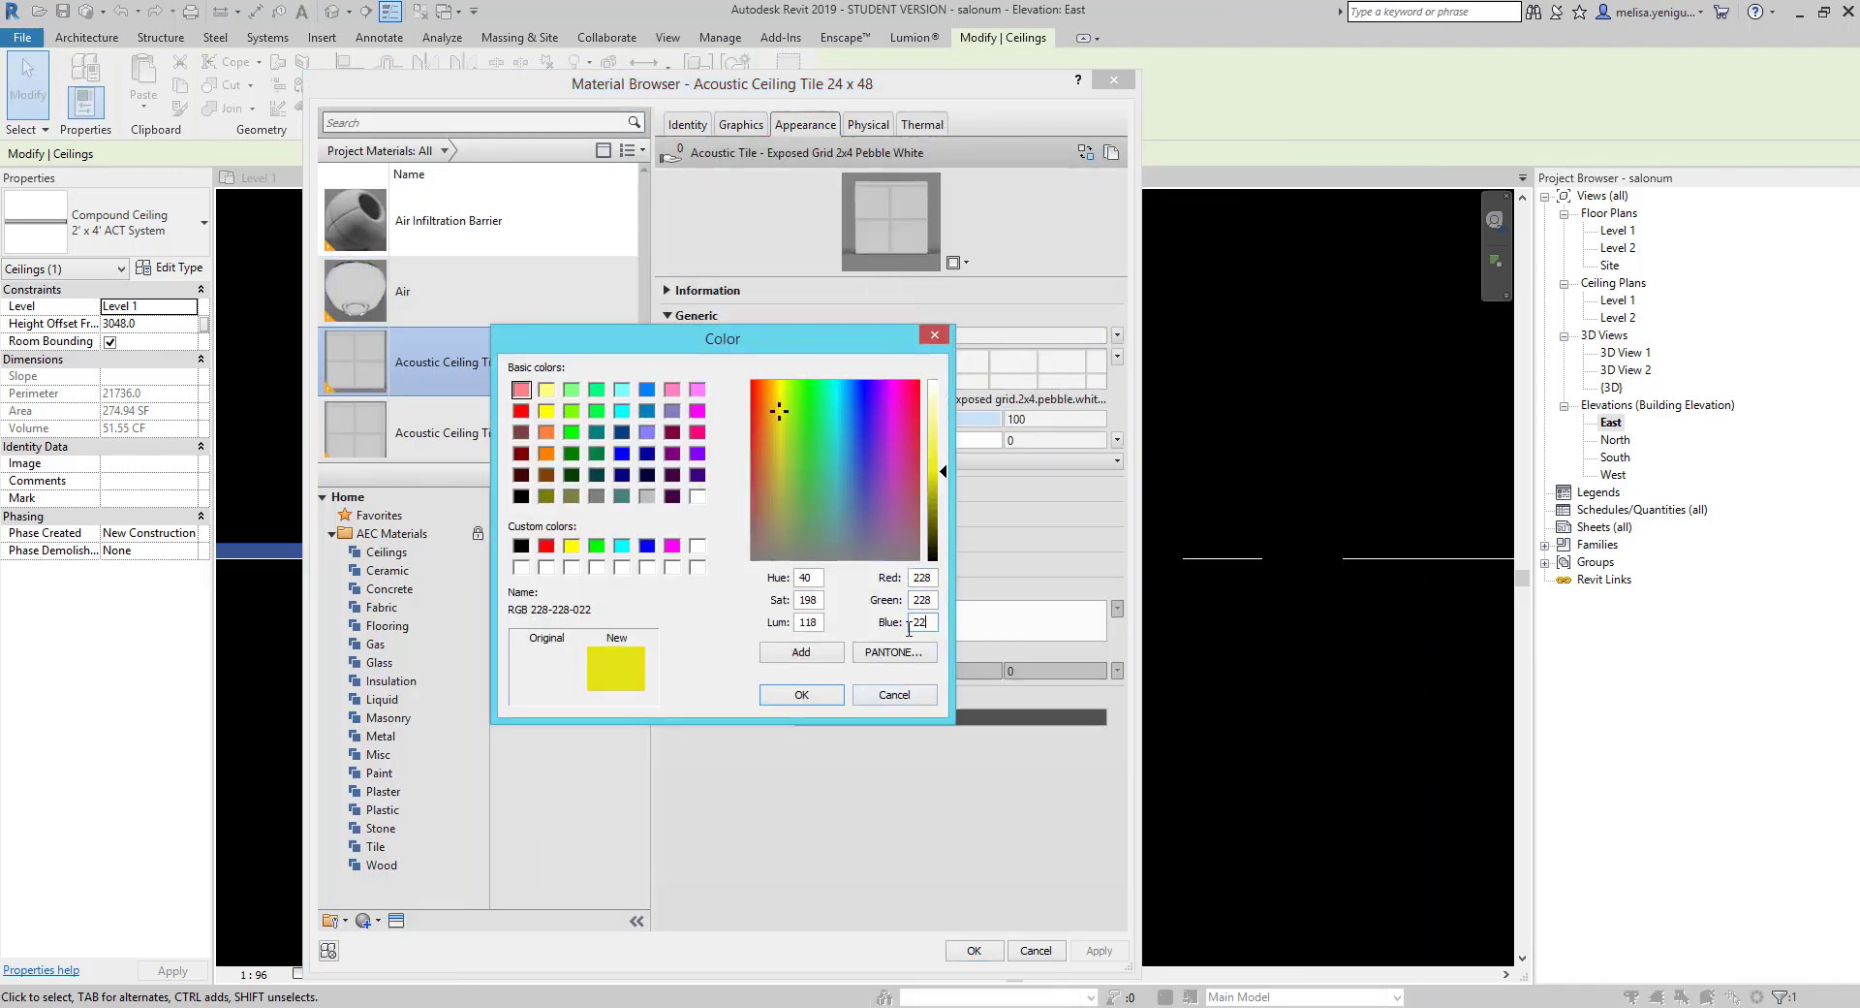
left_click(895, 694)
left_click(1027, 373)
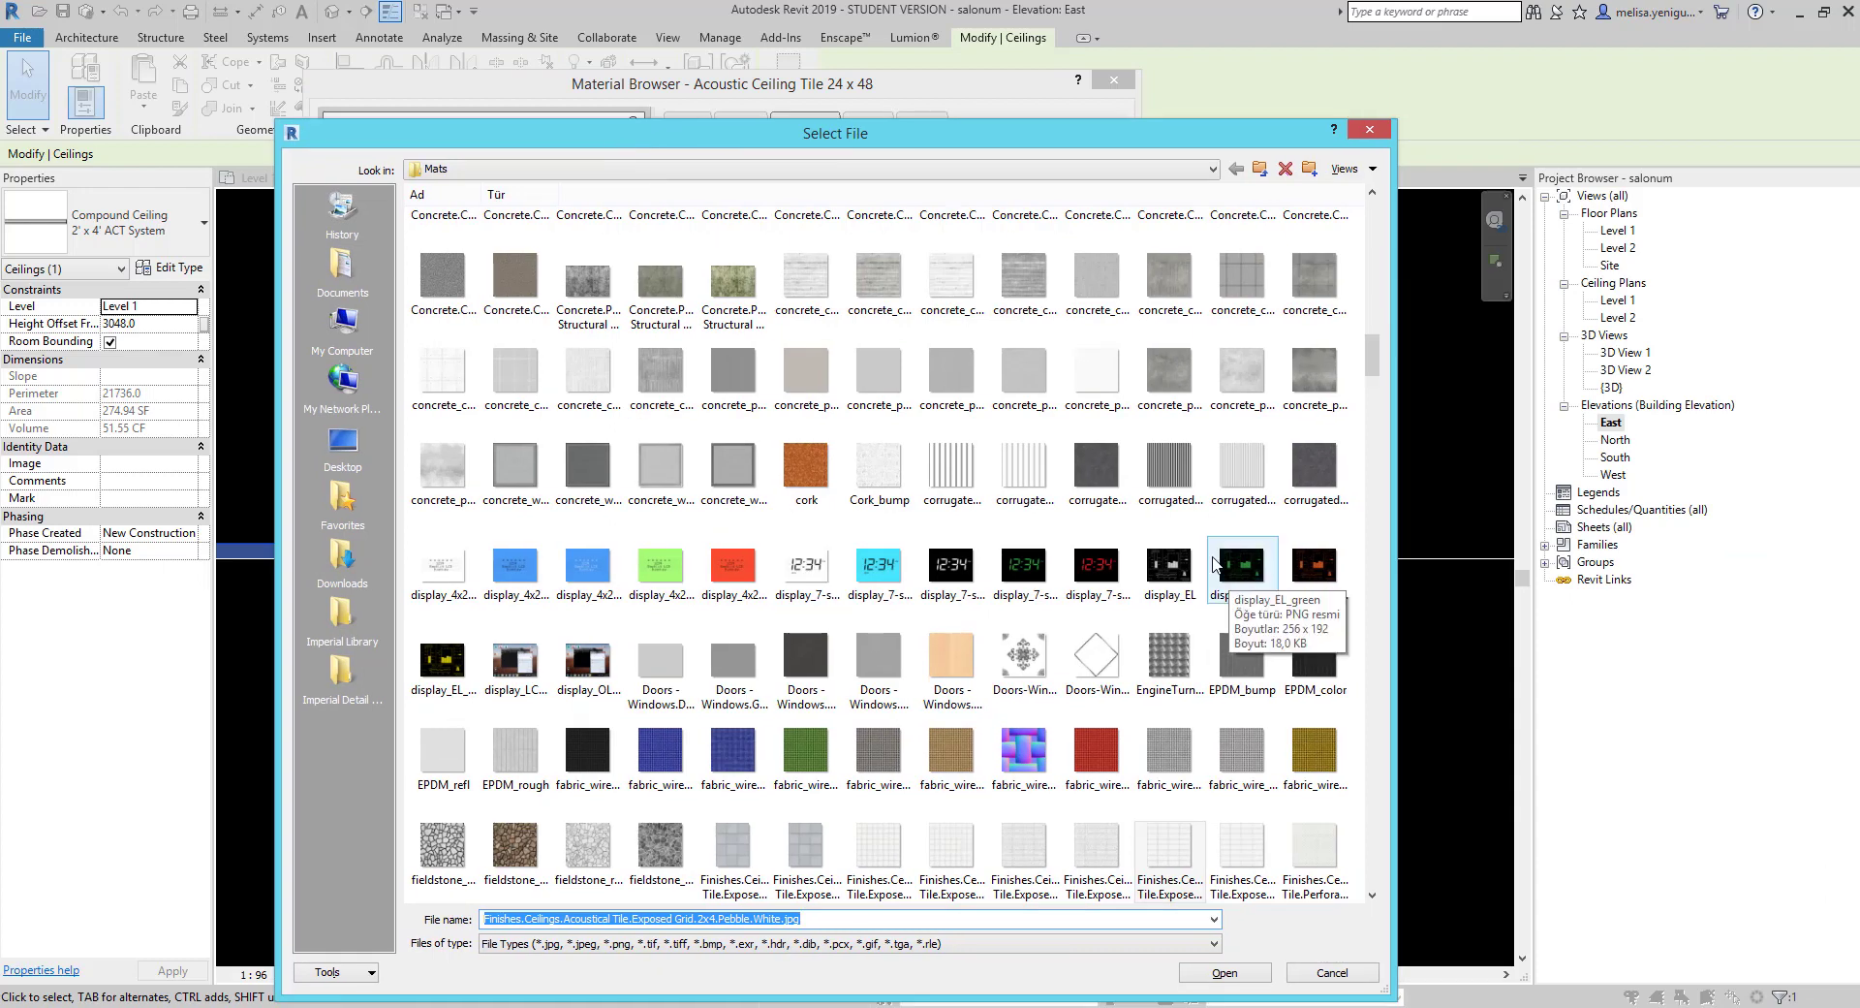
left_click(1315, 847)
scroll(1303, 719, "down", 3)
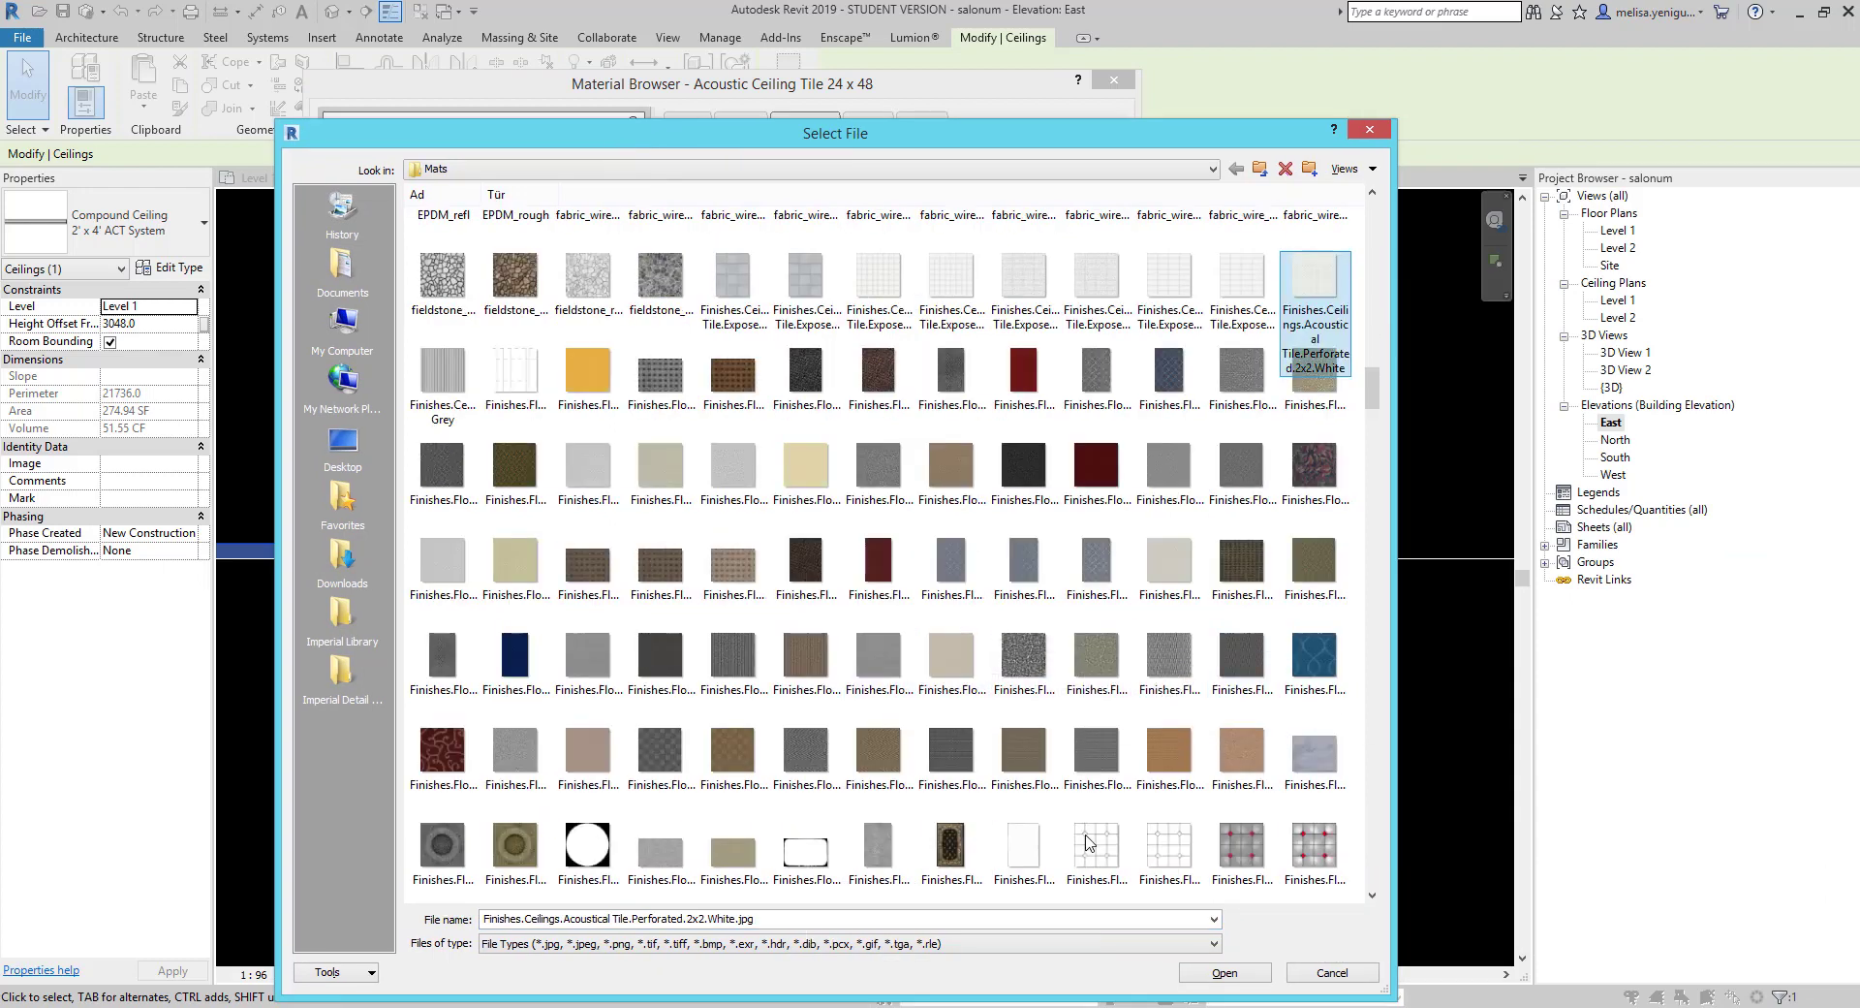
scroll(1089, 843, "down", 5)
left_click(761, 655)
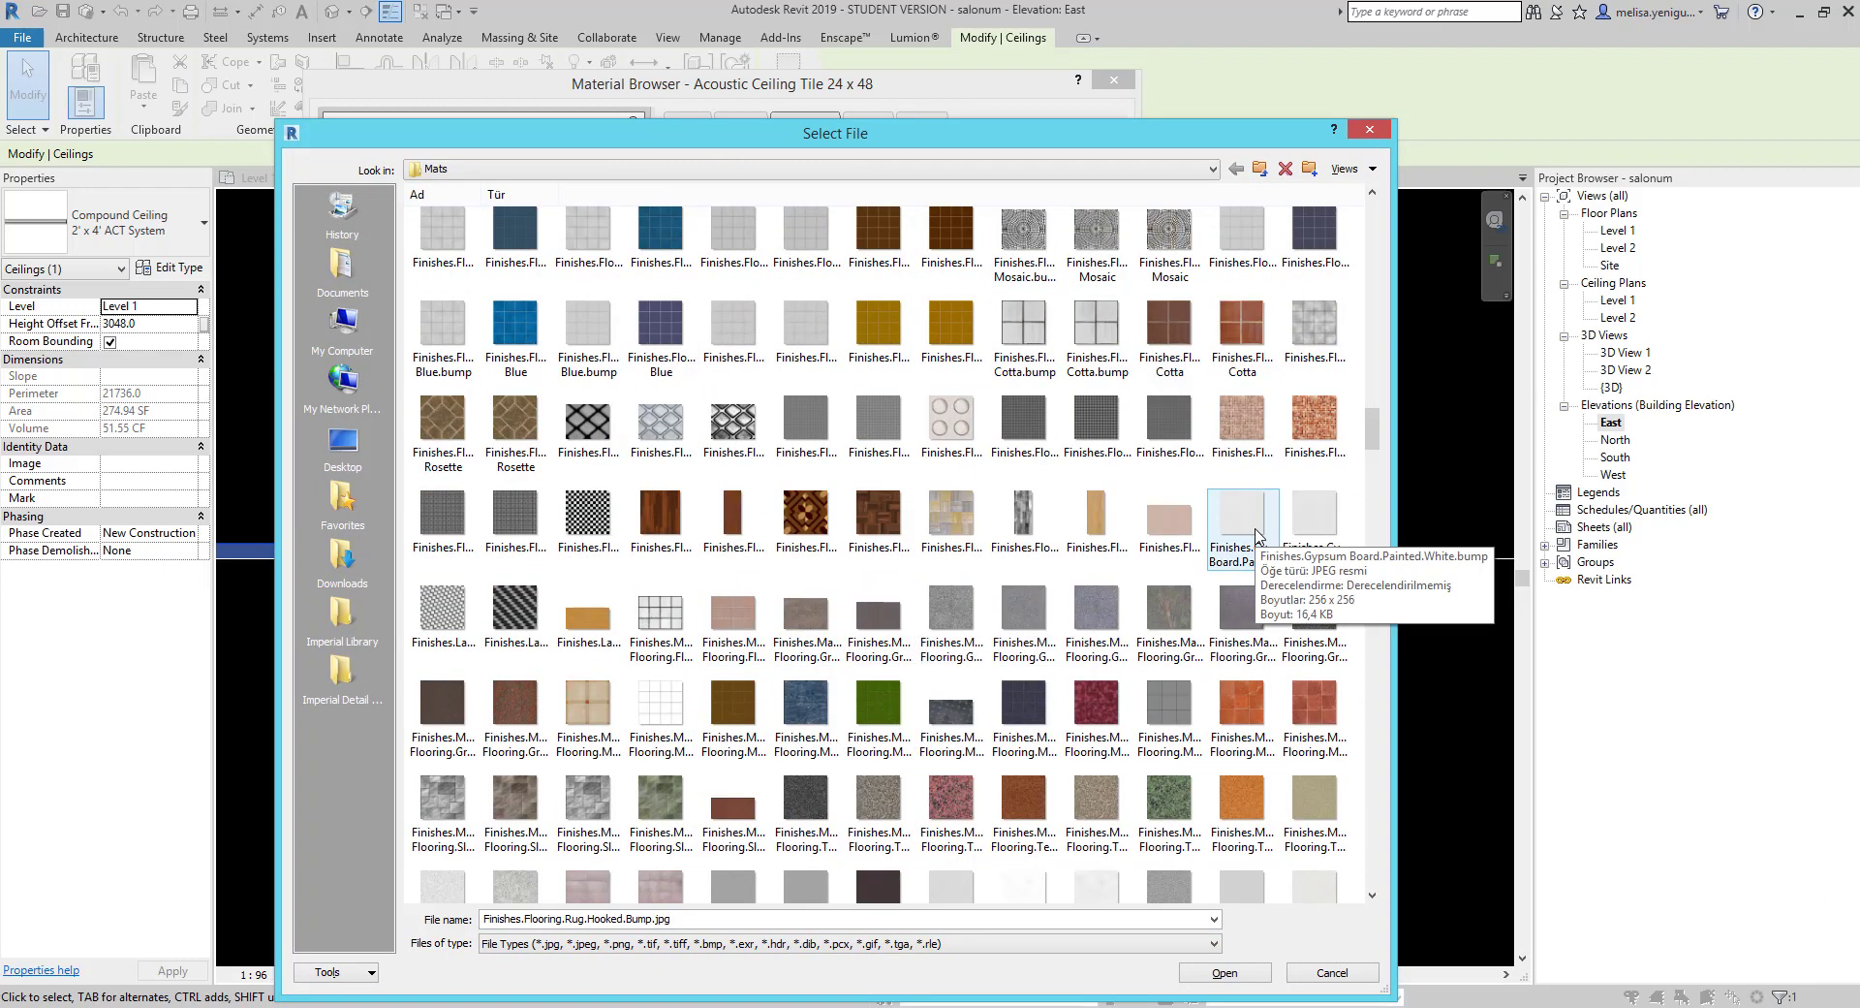
double_click(1308, 528)
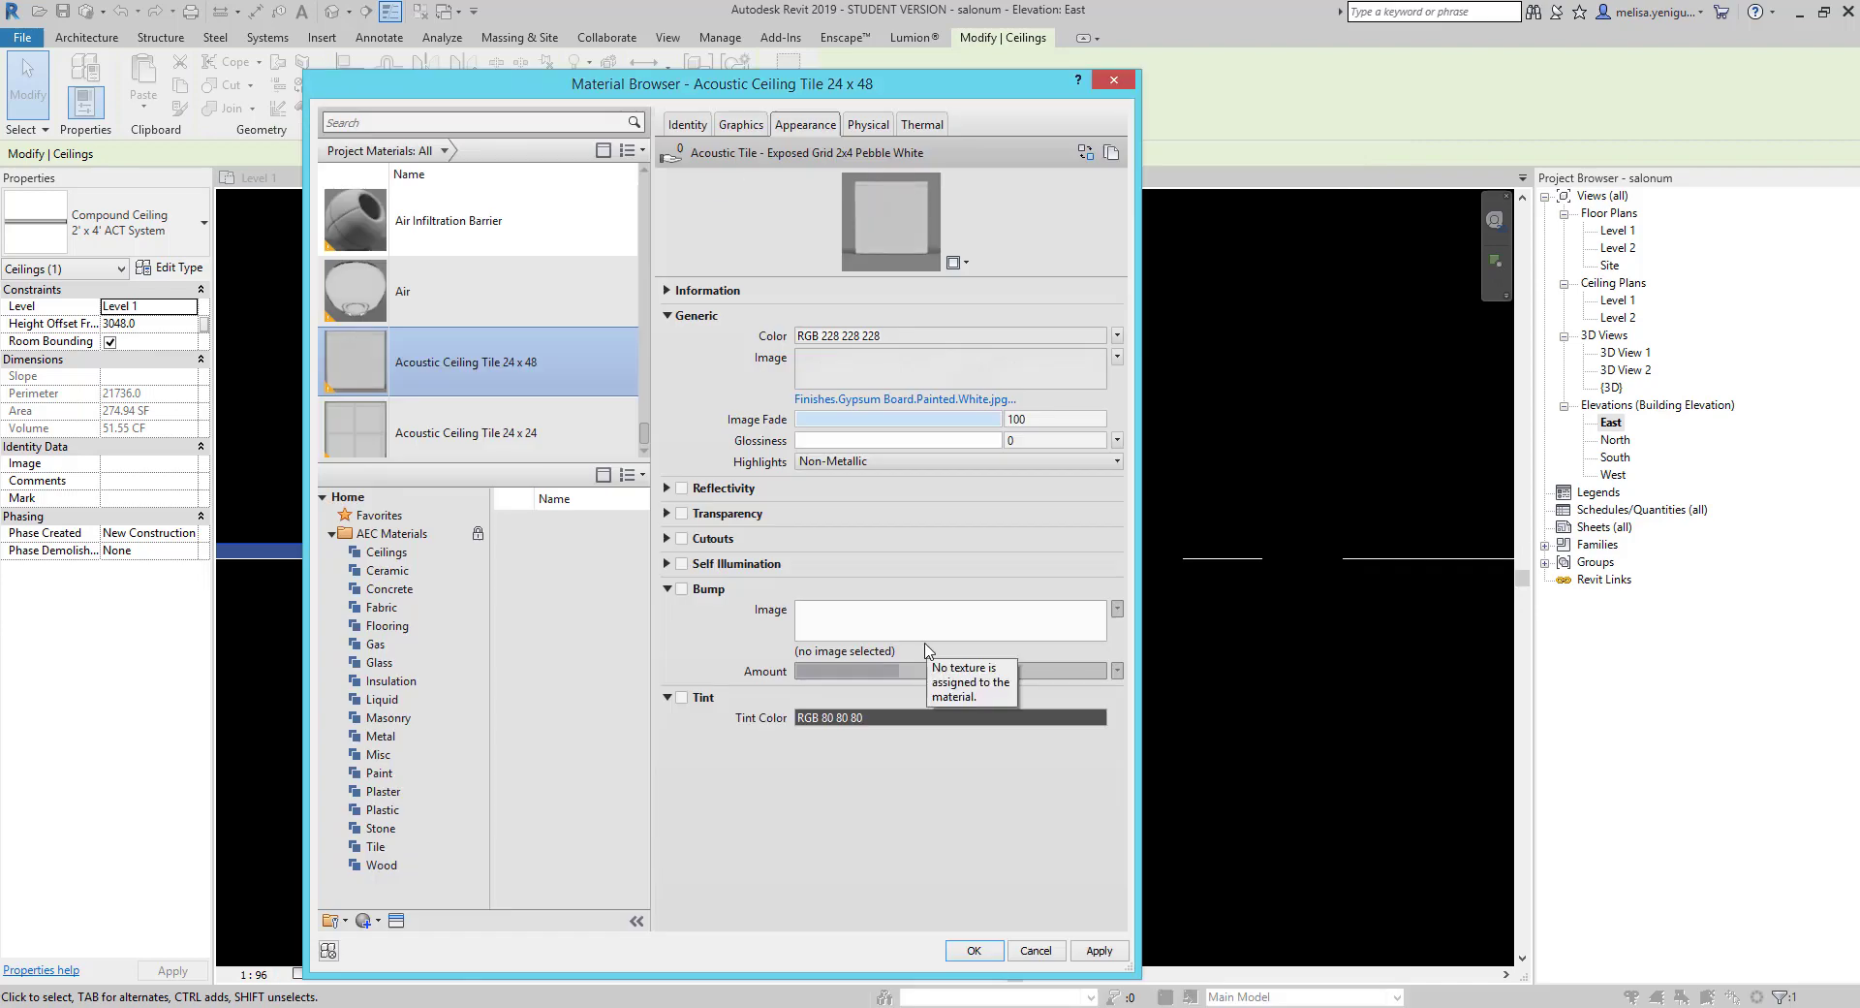
left_click(835, 650)
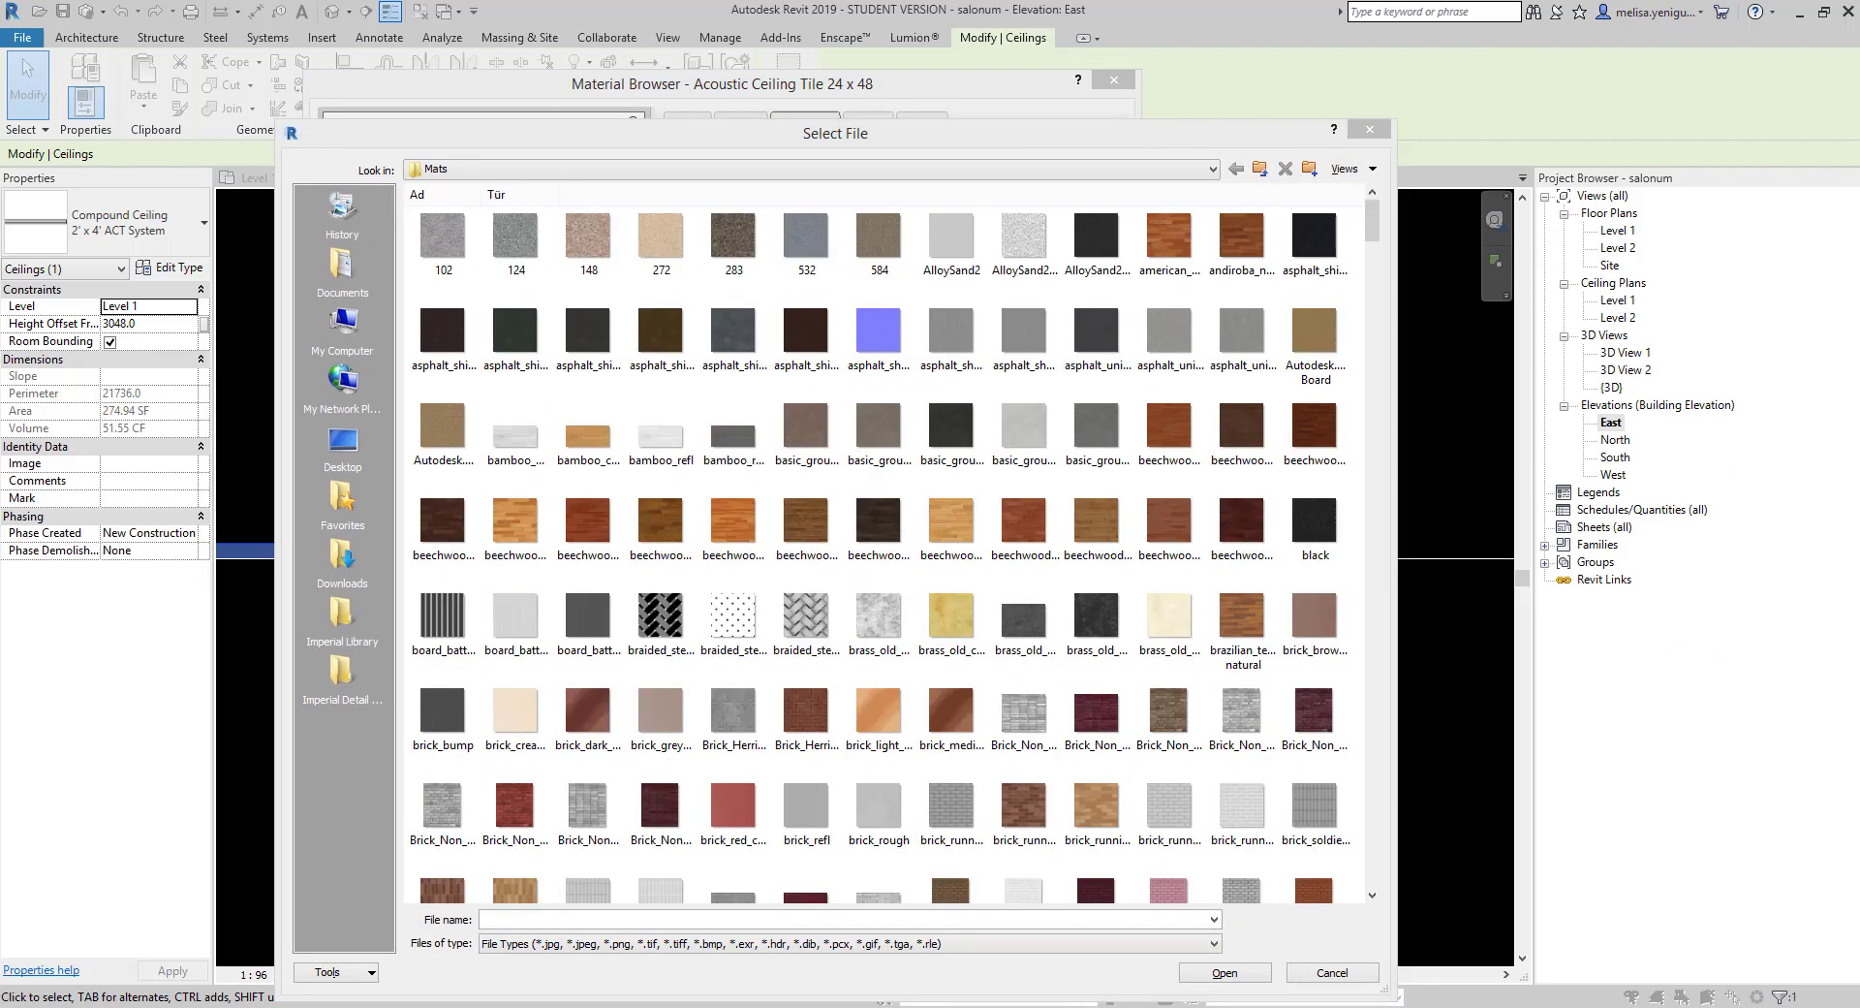
left_click(1201, 972)
left_click(966, 936)
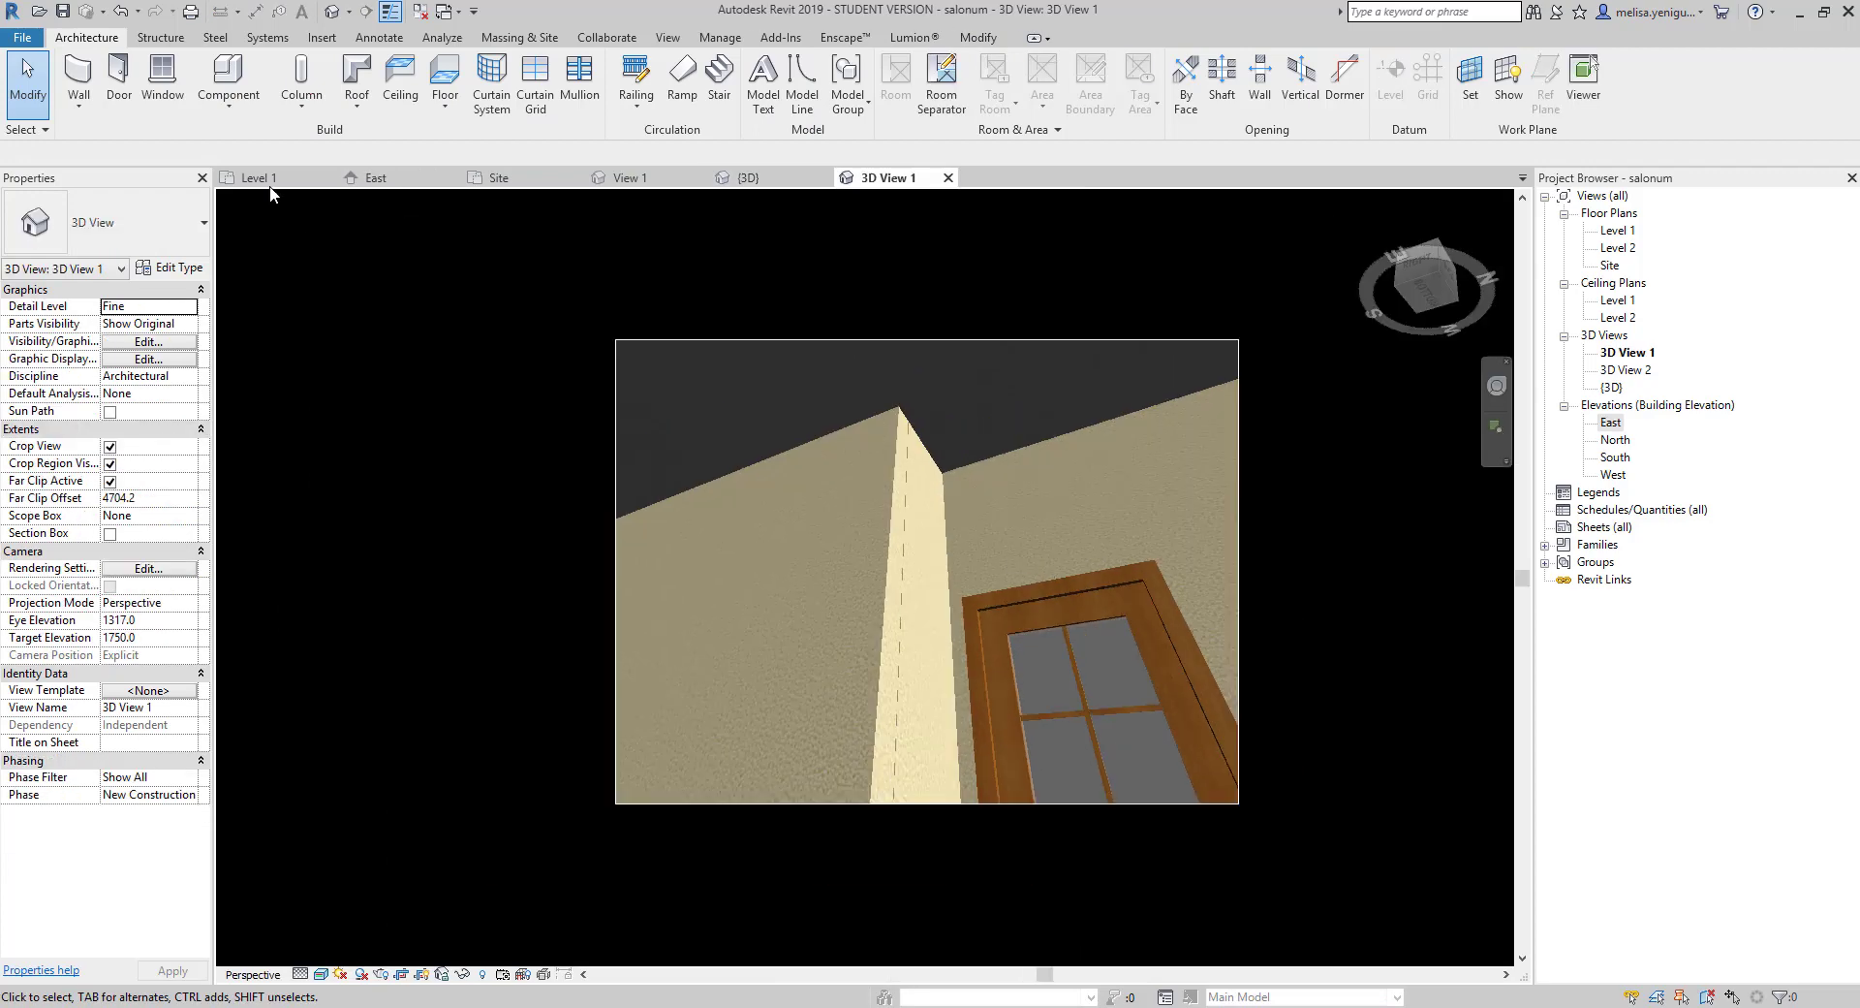
Inspect the new ceiling in 3D, then view the room full screen in Enscape facing the window.
left_click(748, 177)
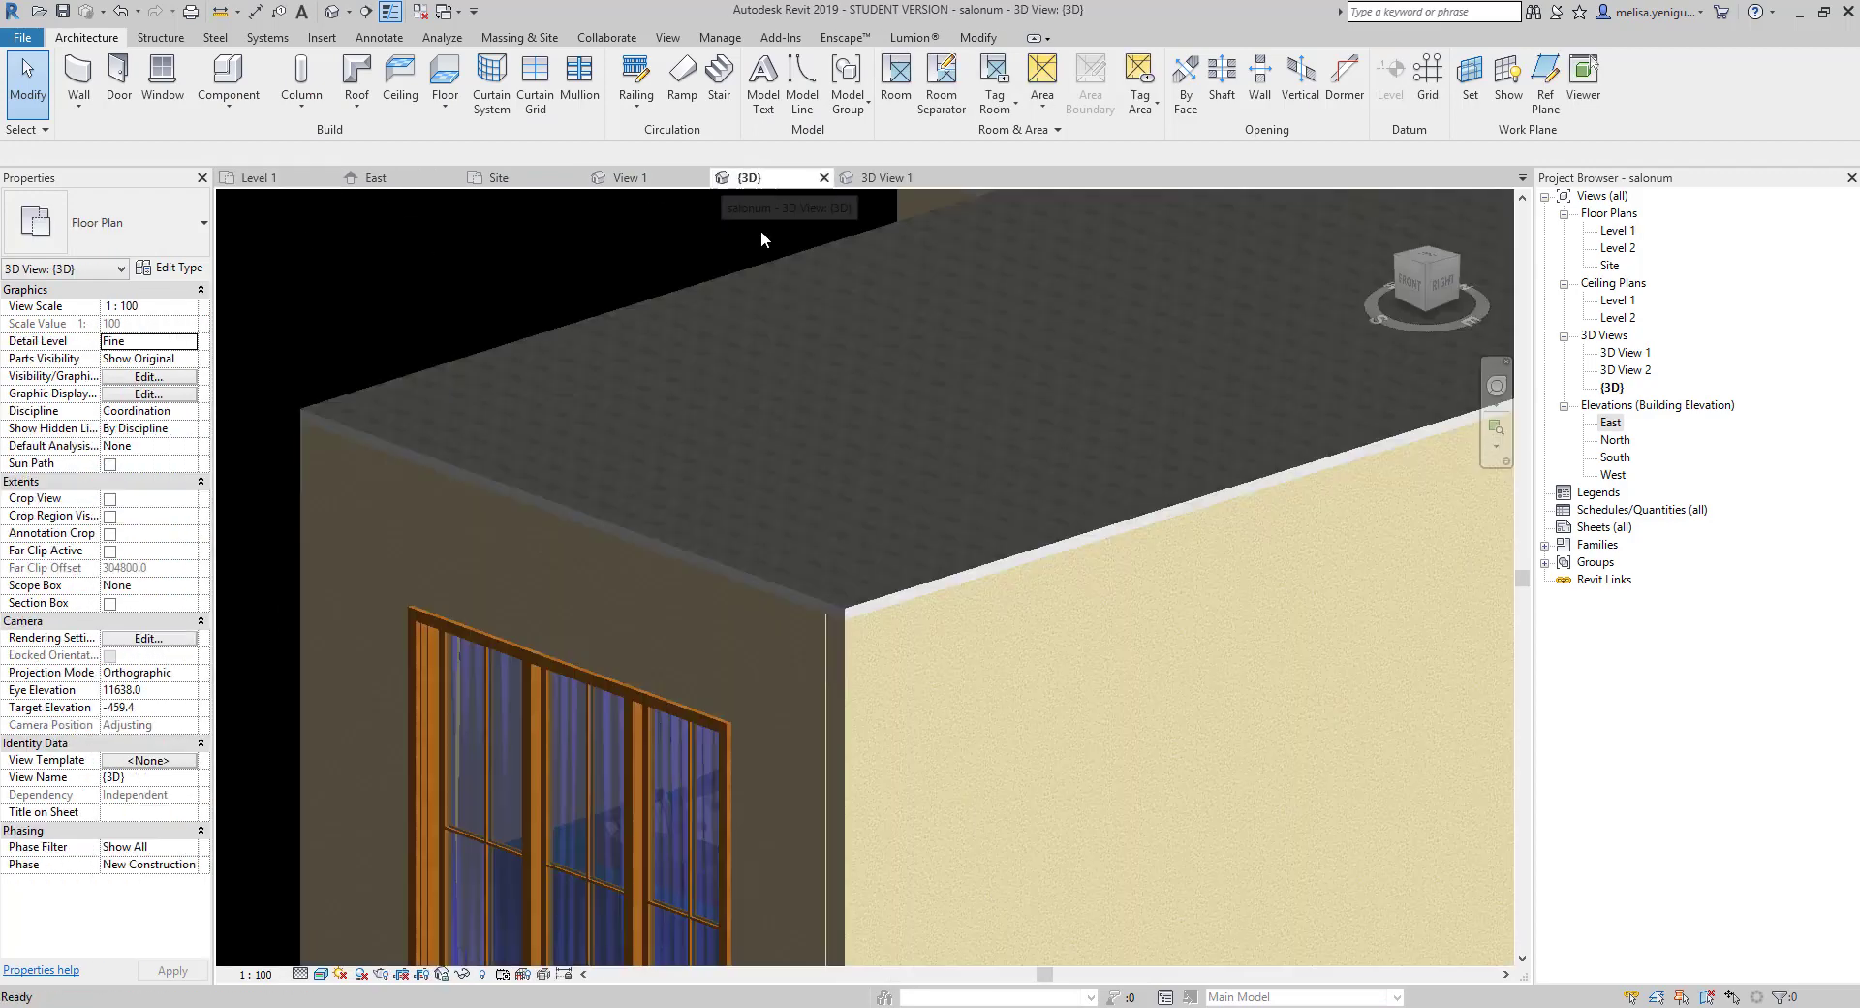
middle_click_drag(759, 230, 896, 498, "shift")
key("ctrl+Tab")
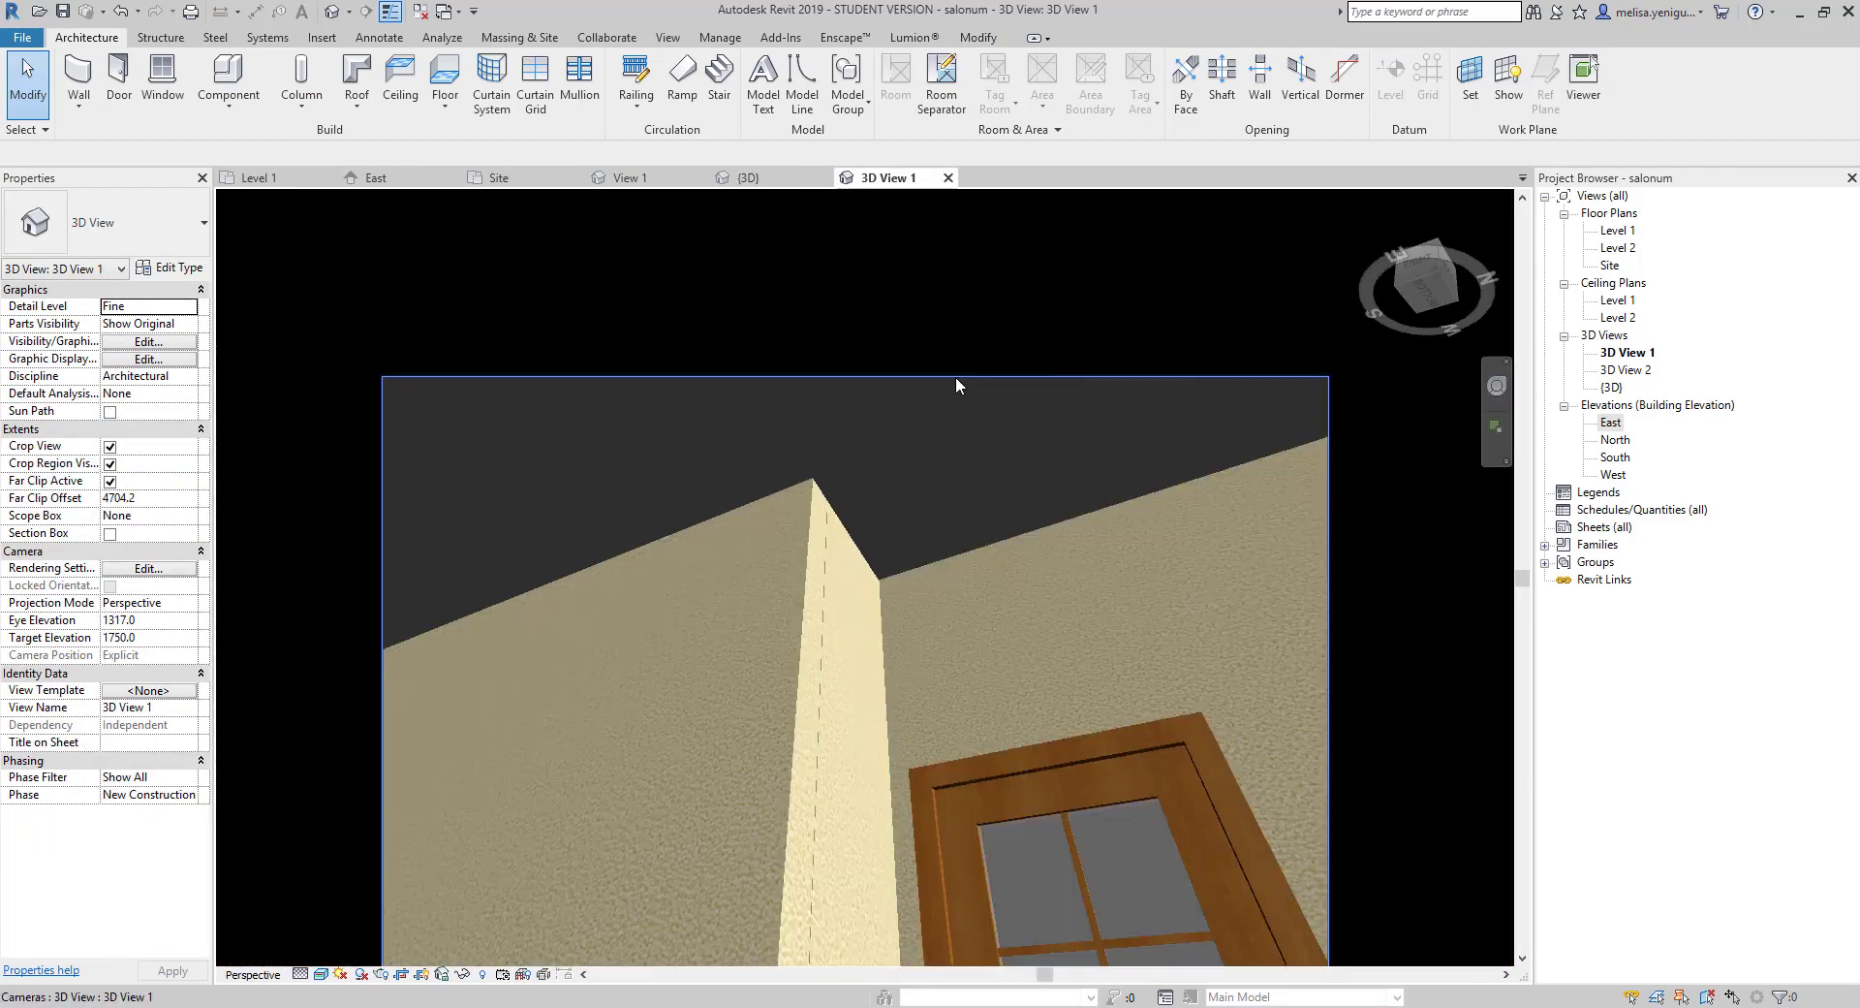
left_click(956, 385)
scroll(806, 456, "down", 3)
mouse_move(806, 457)
middle_mouse_down("shift")
mouse_move(807, 577)
mouse_move(1072, 291)
mouse_move(920, 49)
middle_mouse_up("shift")
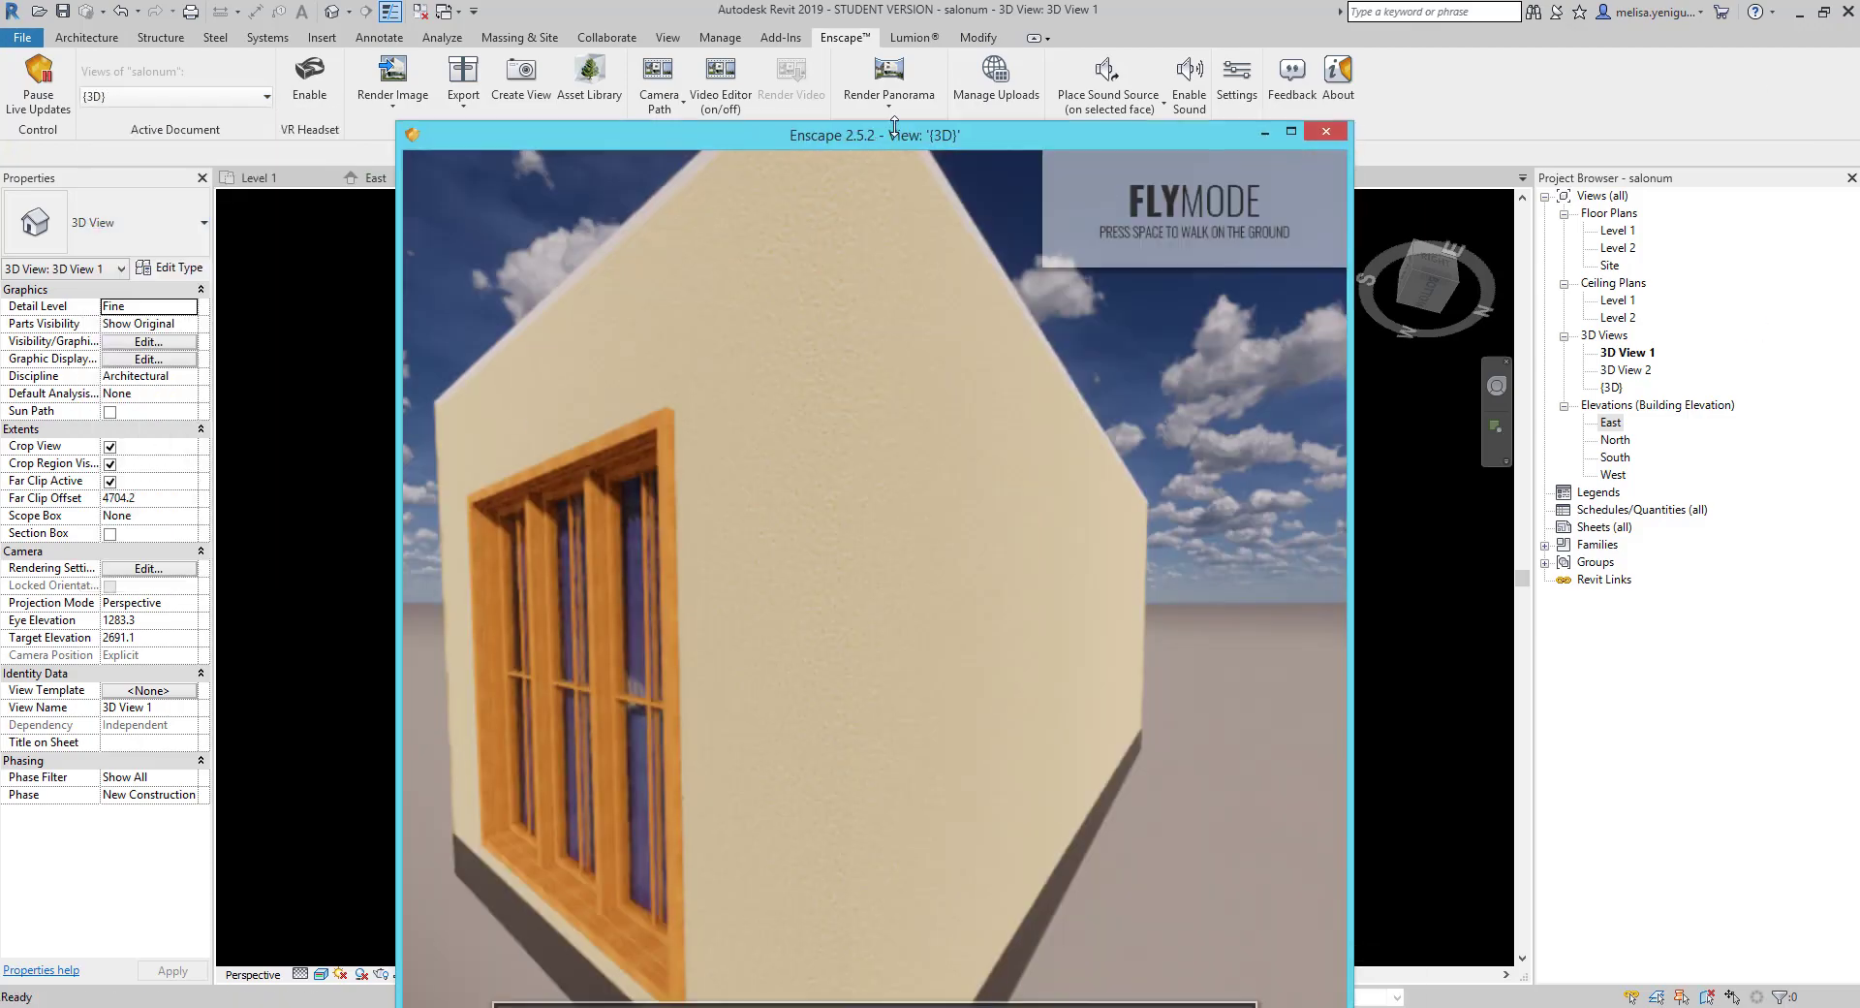
double_click(893, 126)
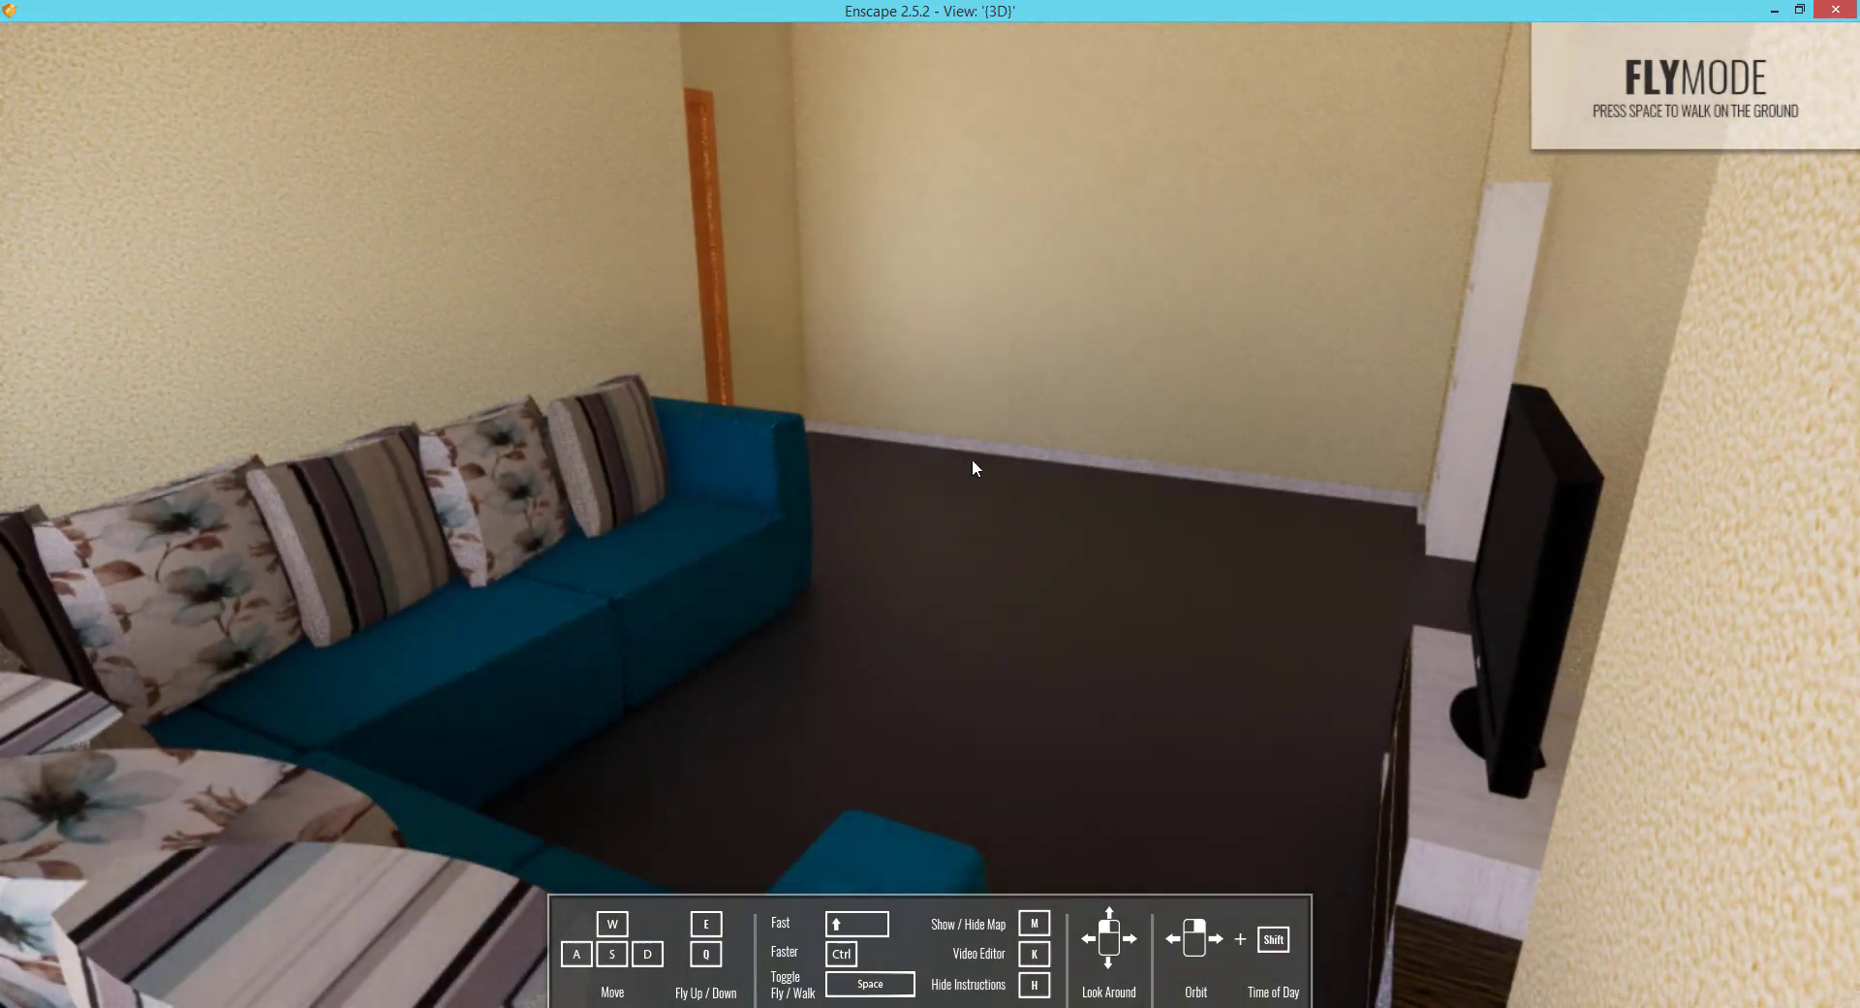
right_click_drag(973, 467, 1356, 467)
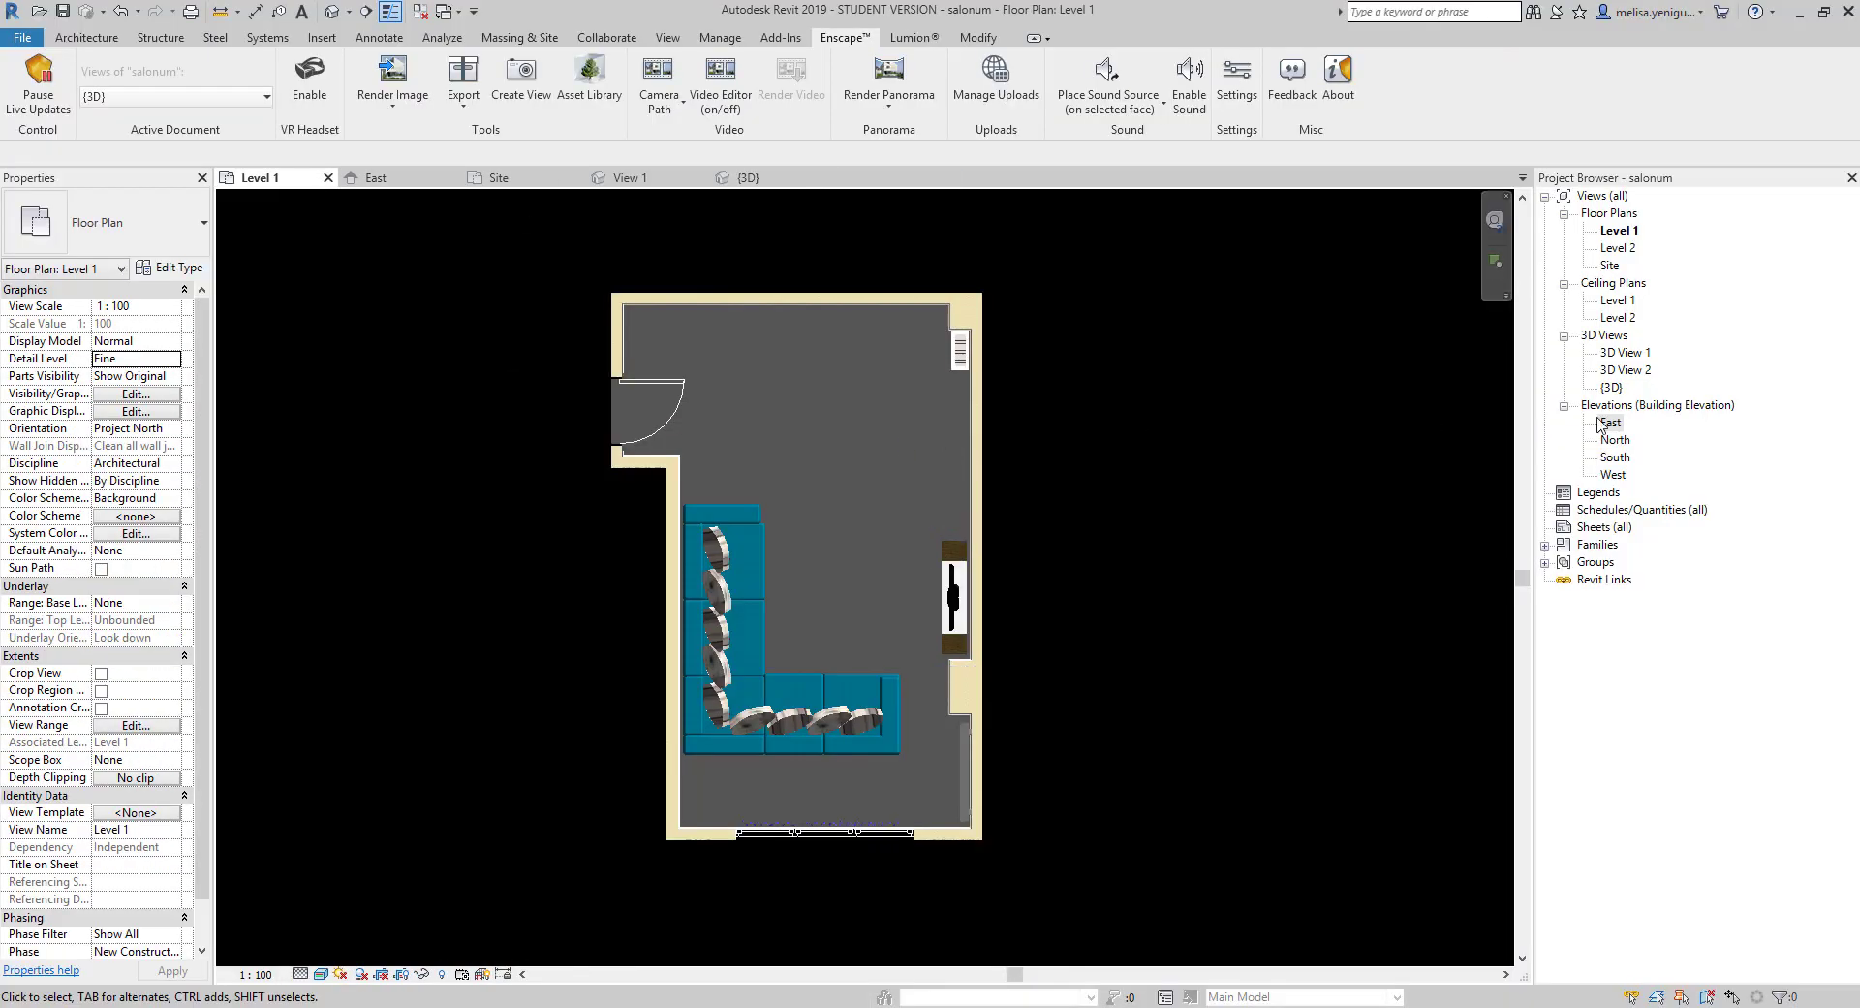
Assign the floor the library Bamboo material with a Bamboo Light - Semigloss appearance.
double_click(1599, 423)
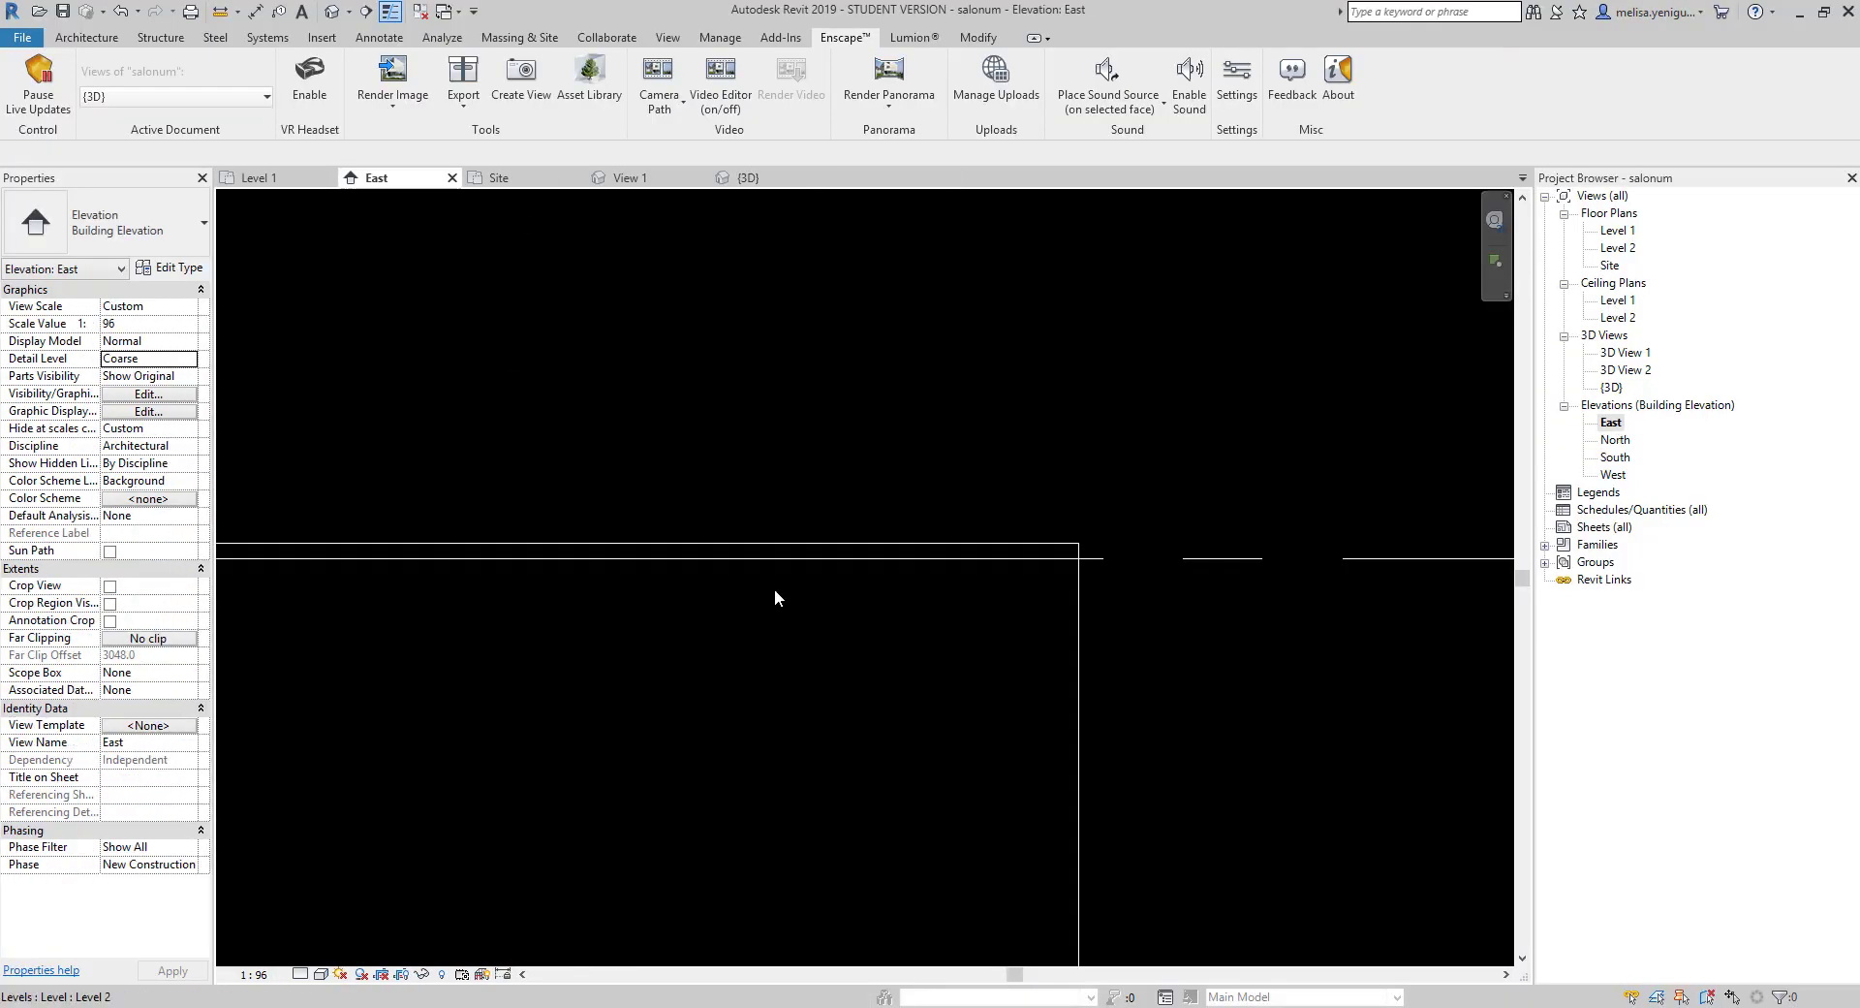
left_click(772, 676)
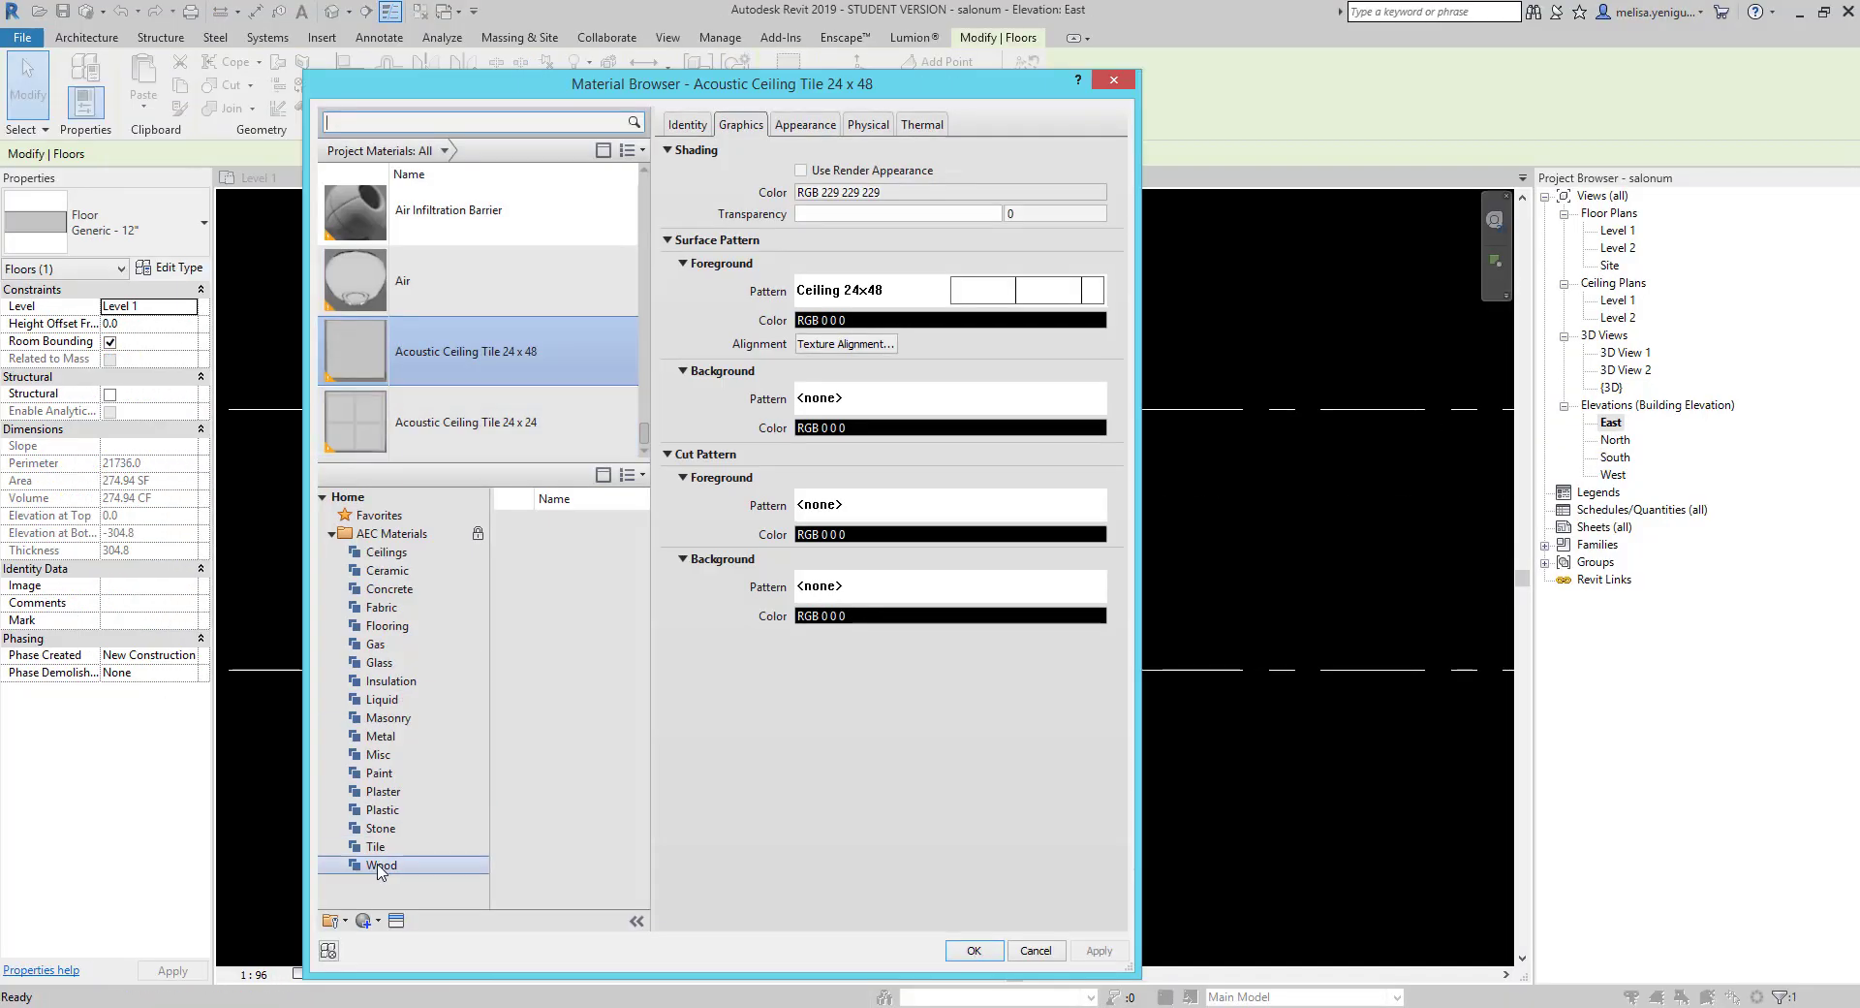
left_click(381, 865)
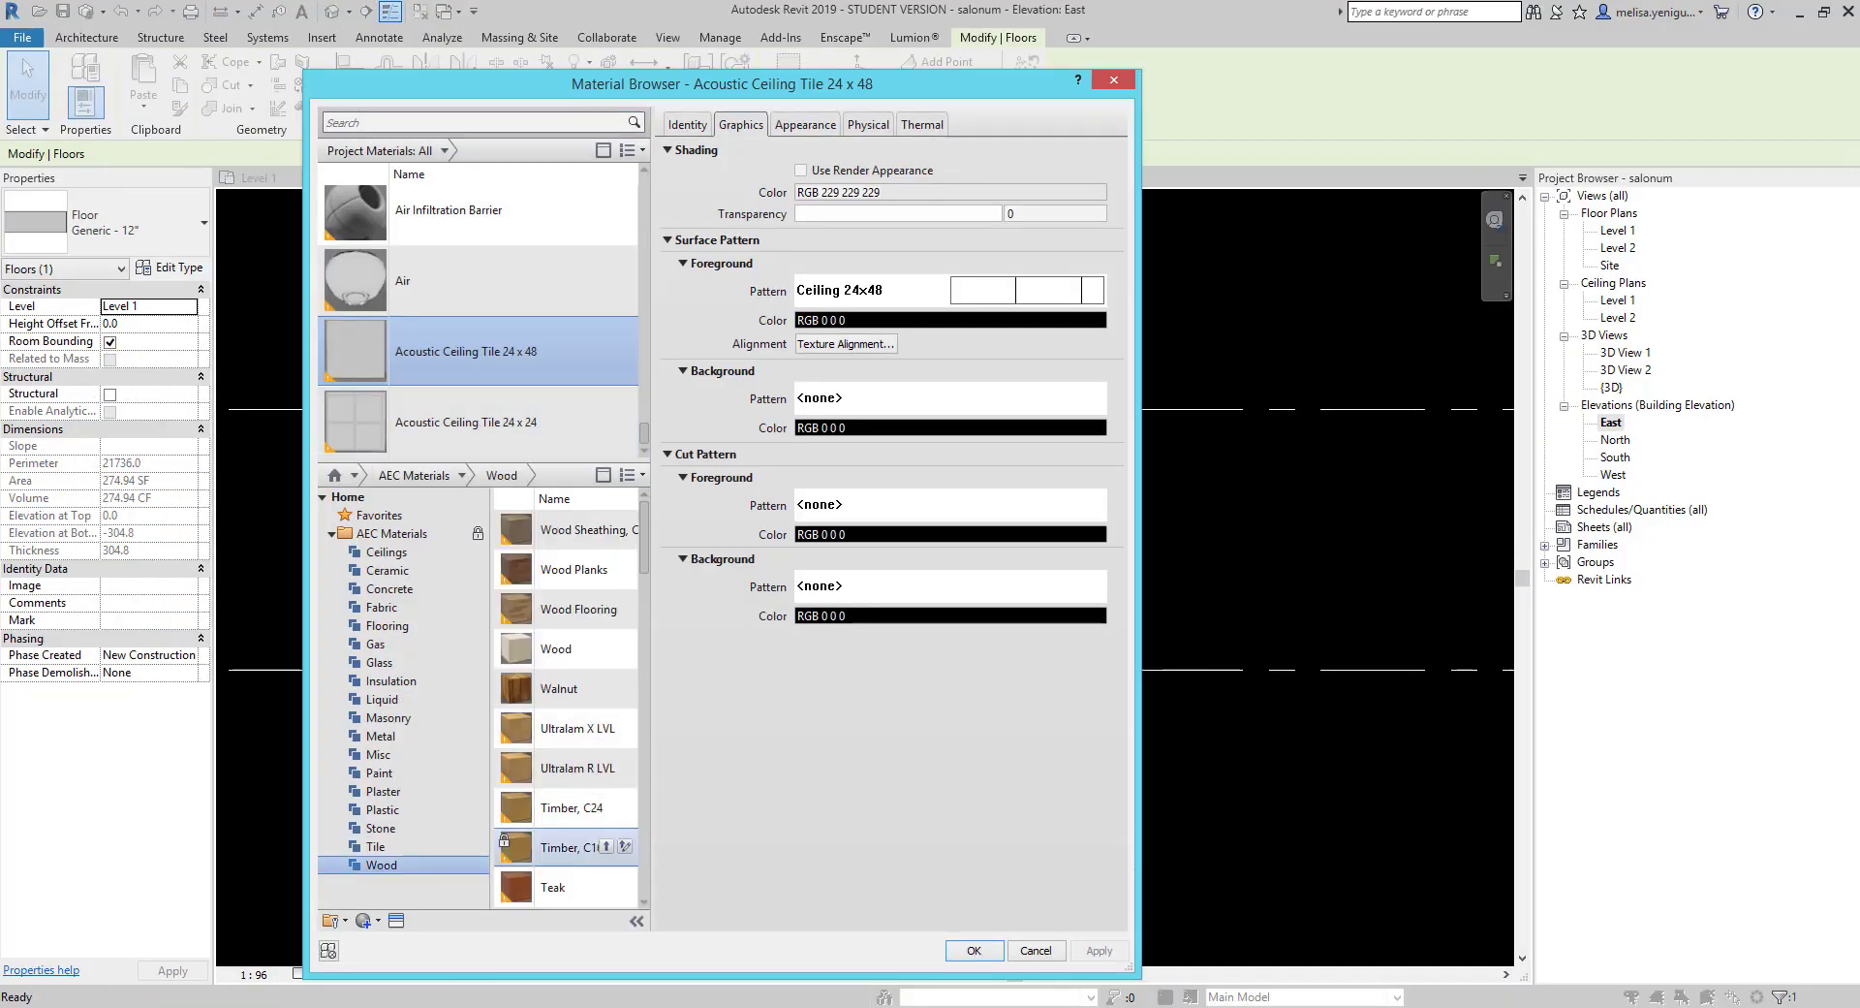
type("bamb")
left_click(619, 529)
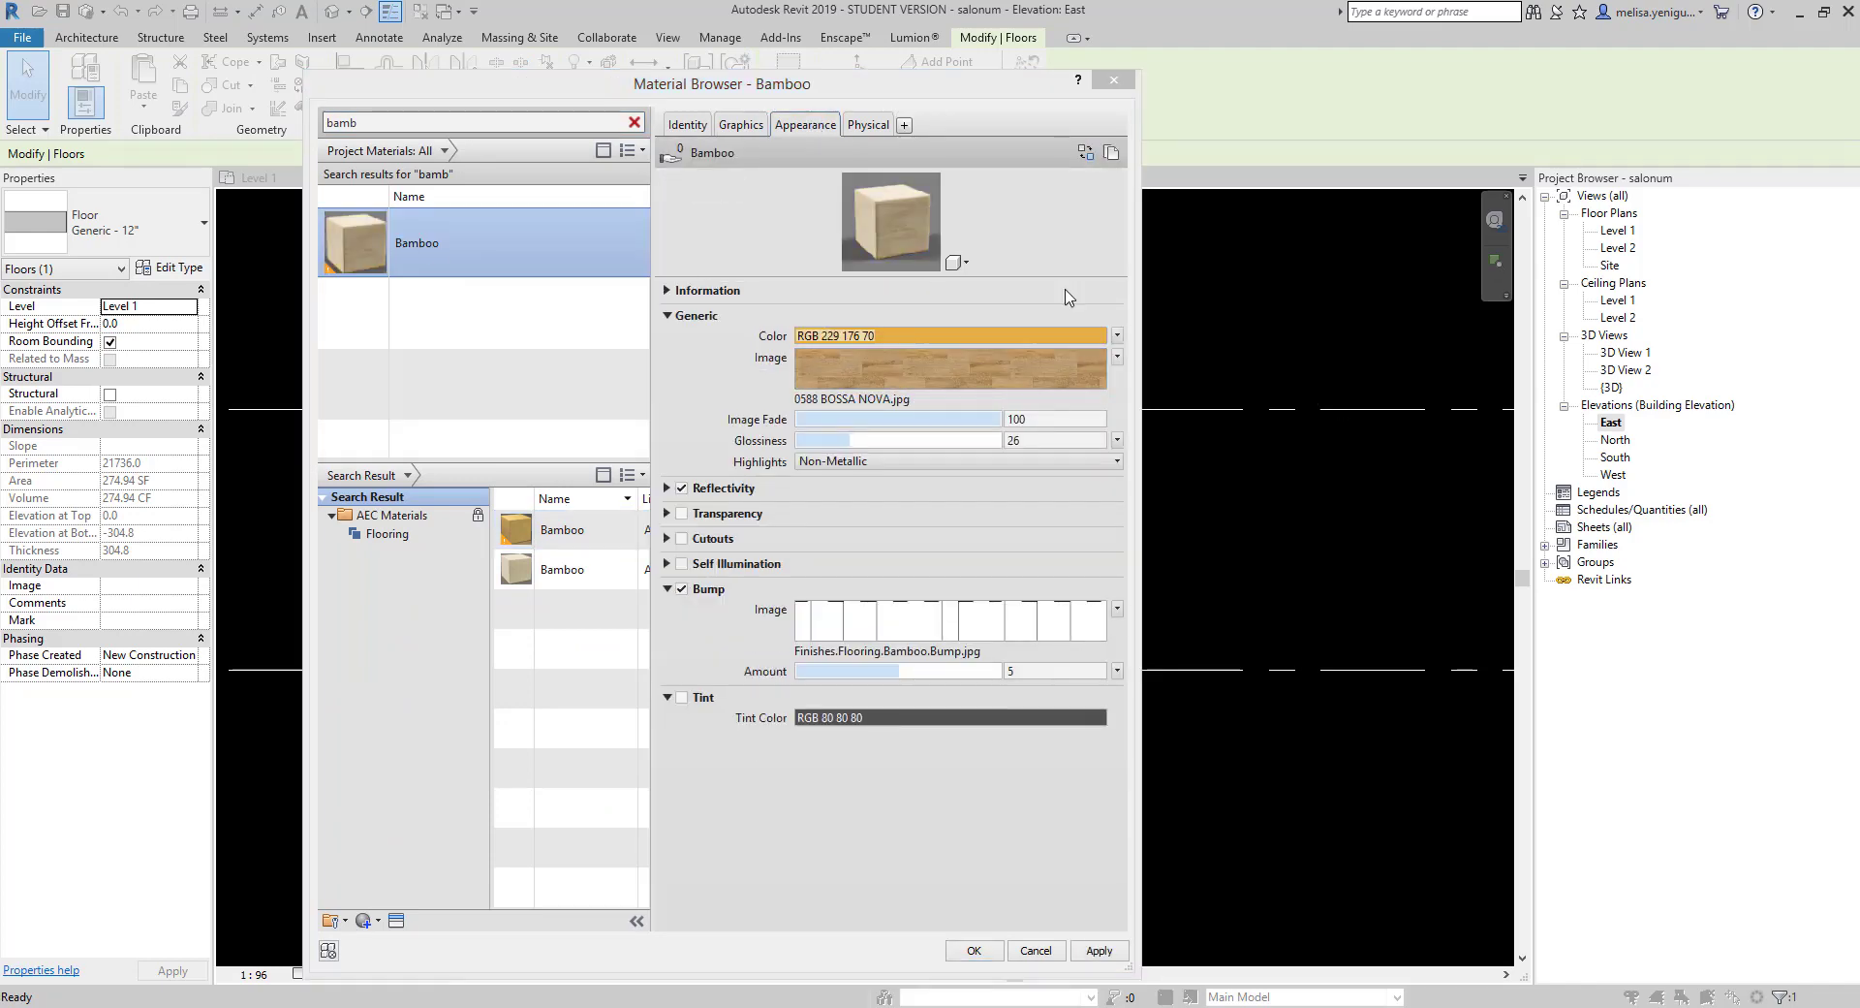
type("bambo")
double_click(1279, 249)
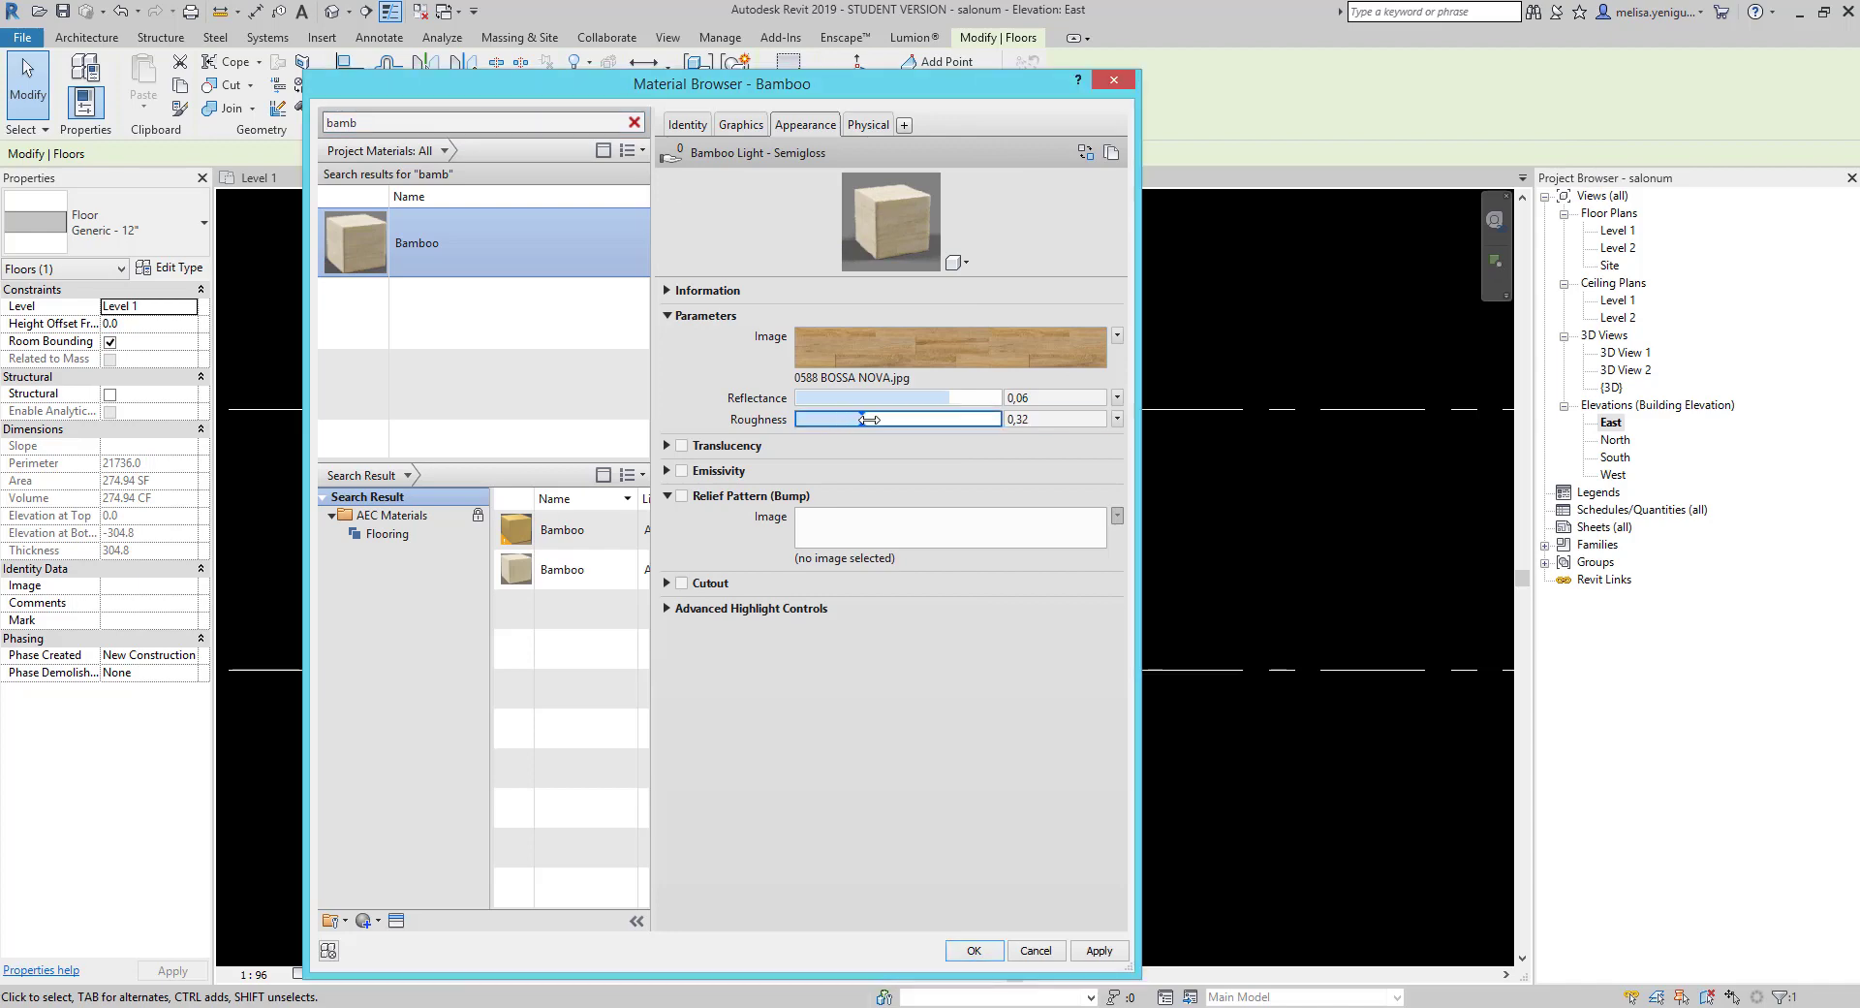
left_click(974, 950)
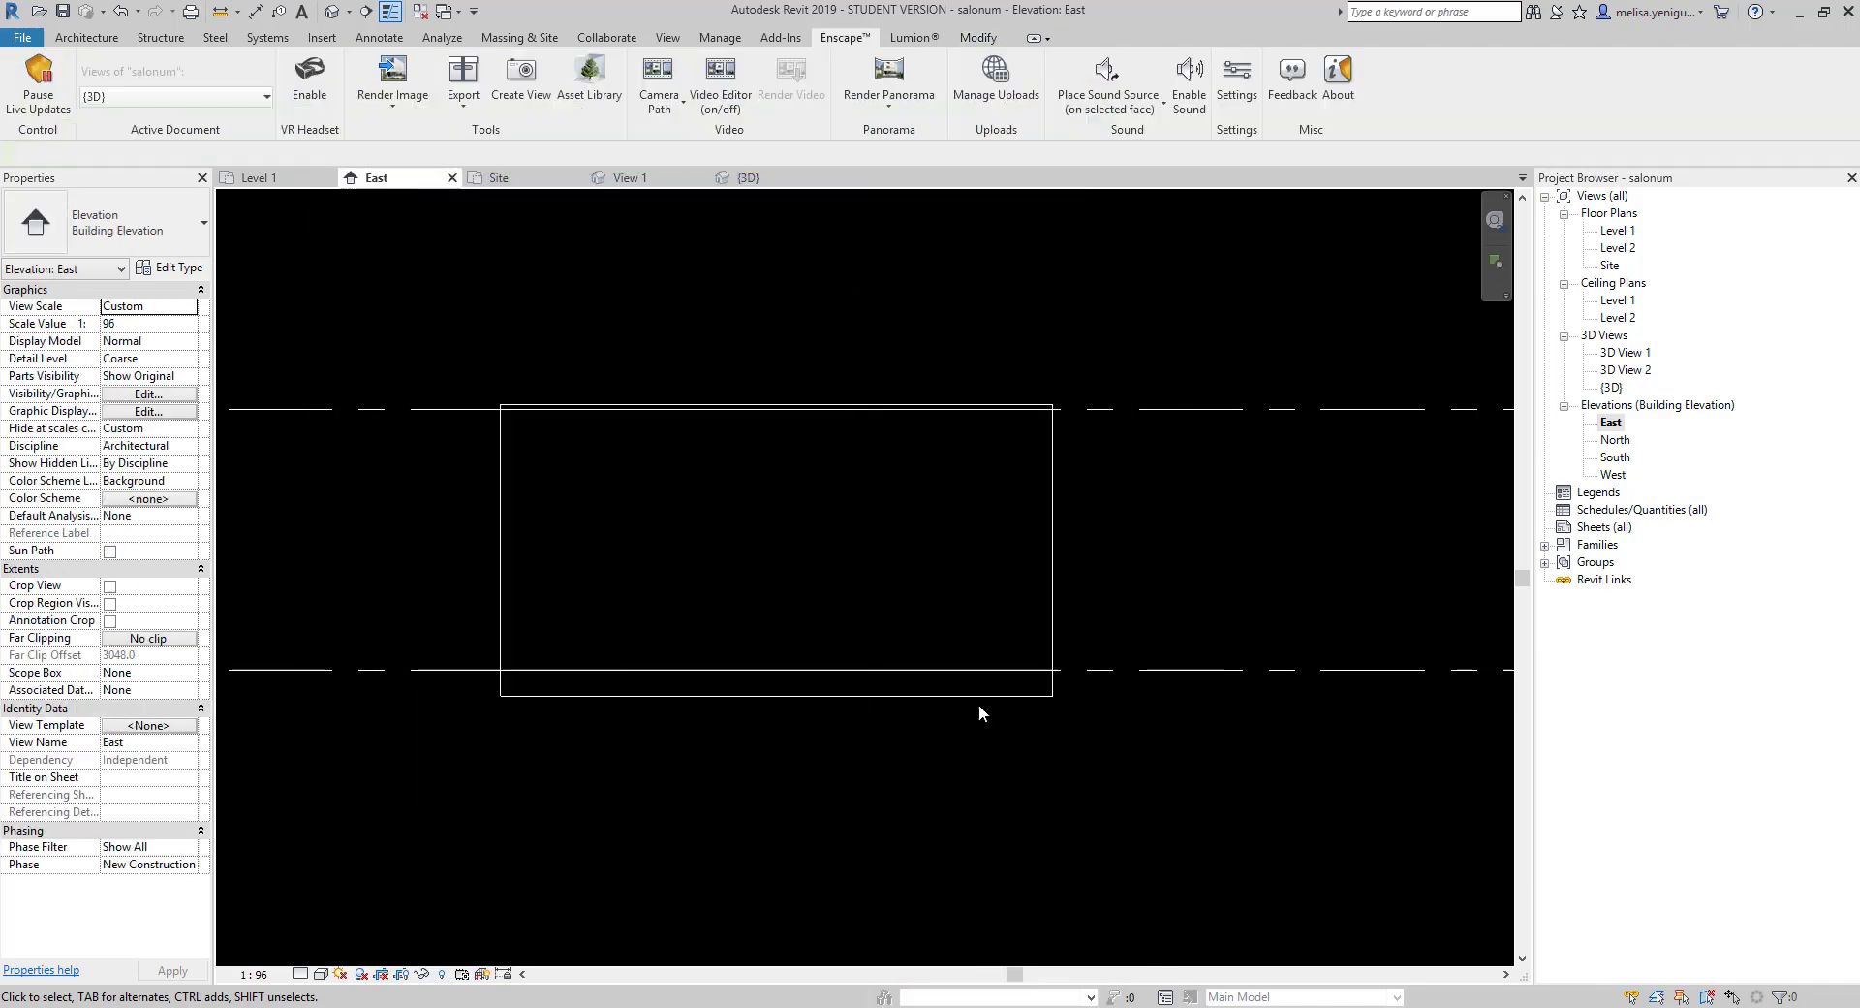
Rotate the Bamboo material's floor texture 90° in the Texture Editor.
left_click(720, 38)
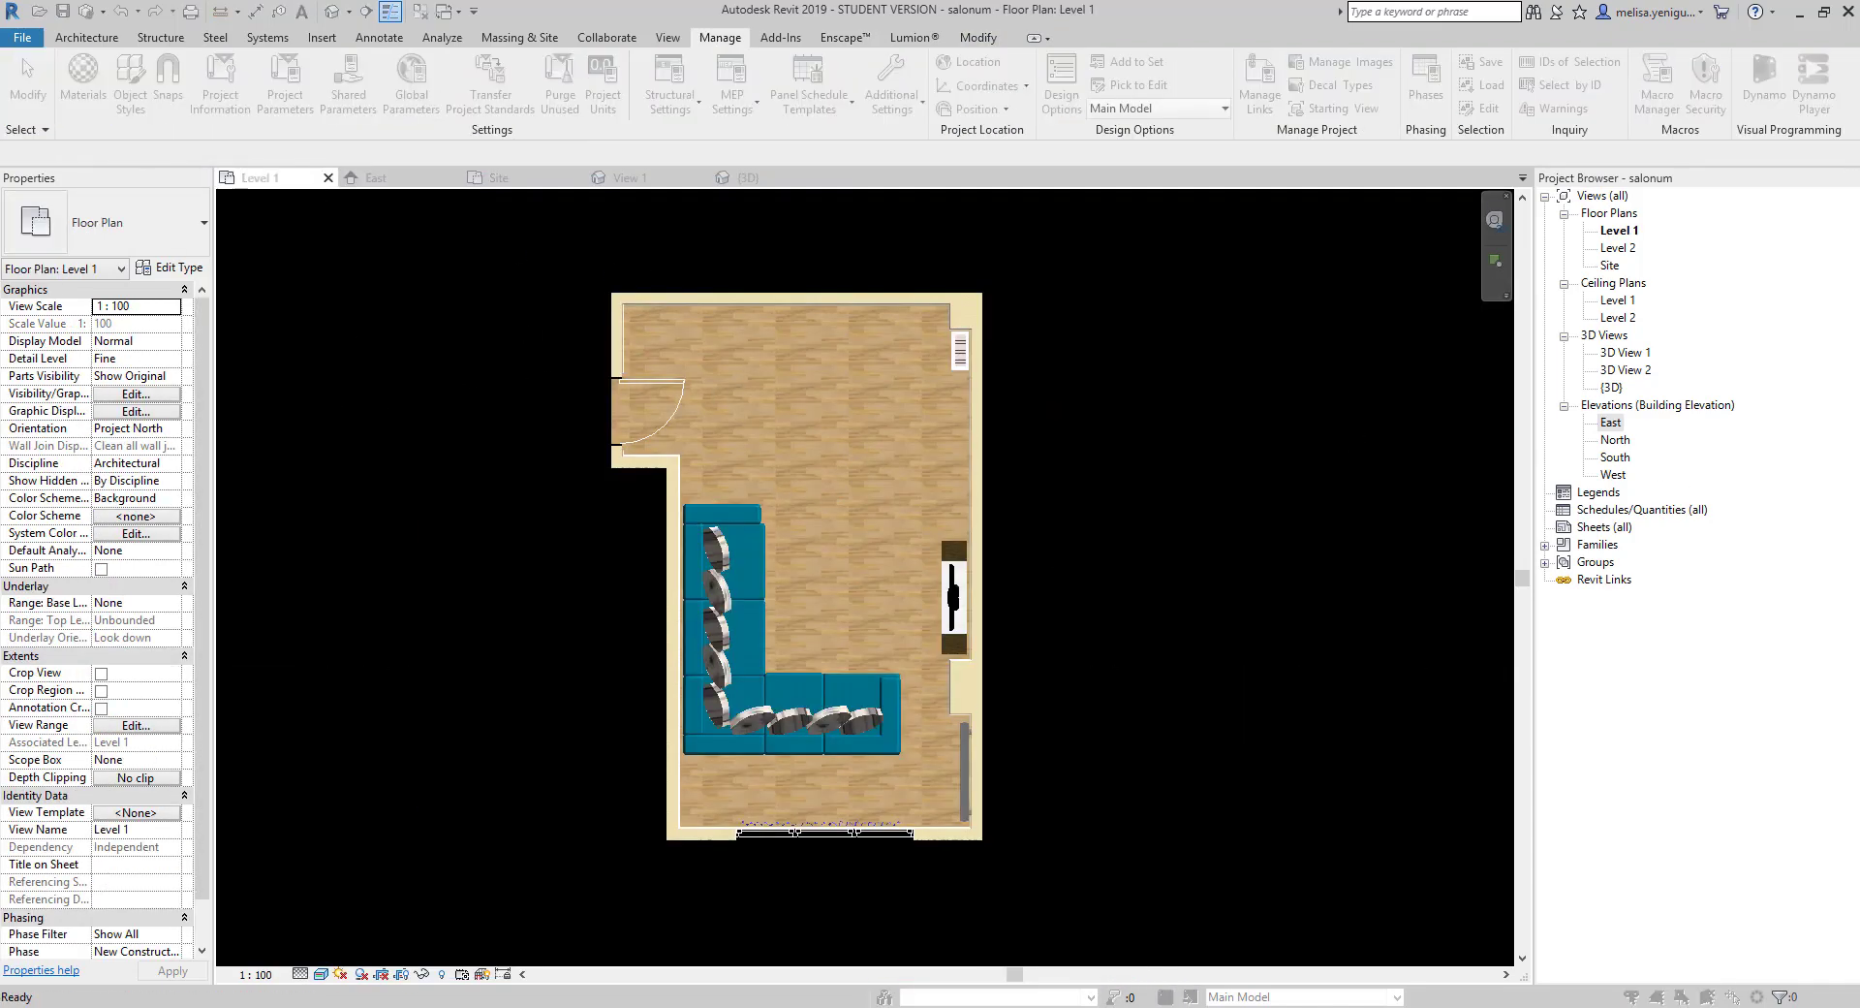
left_click(83, 78)
left_click(741, 354)
type("90")
key("Return")
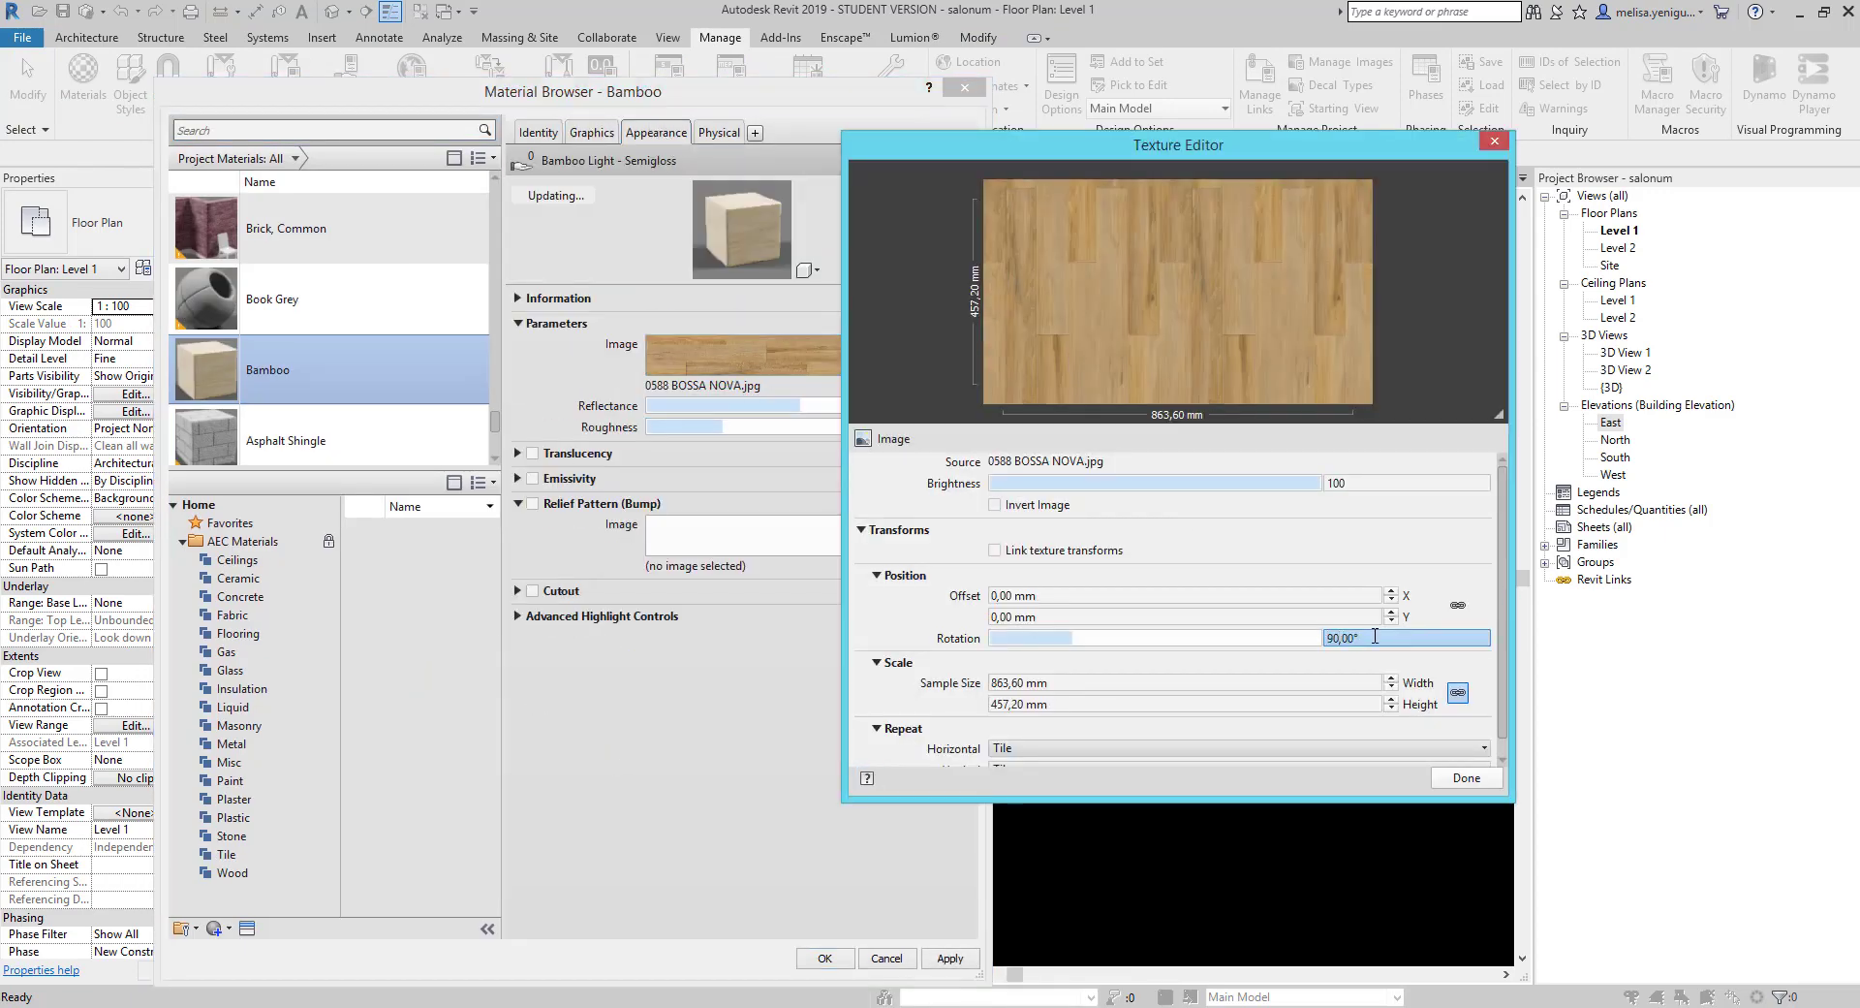
left_click(1079, 683)
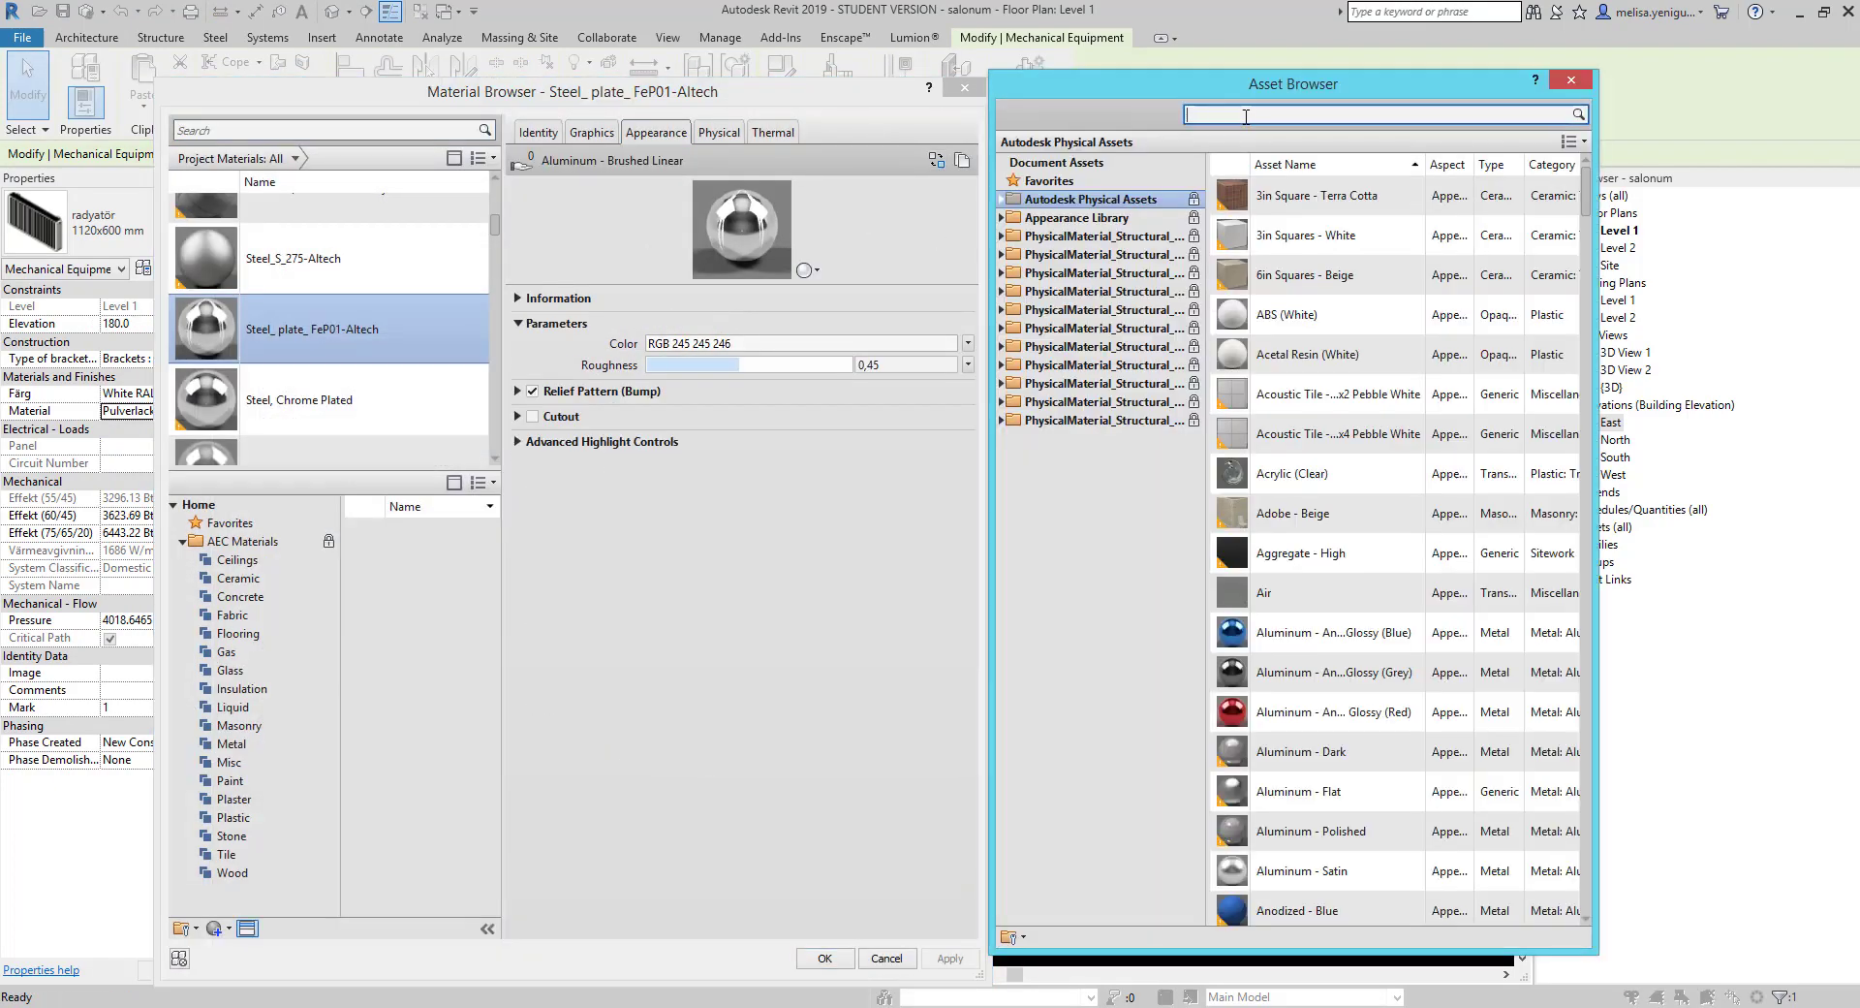
Apply Steel - Galvanized (Small) to the radiator material, using galvanized_small_spec.png as its image.
type("galva")
double_click(1298, 274)
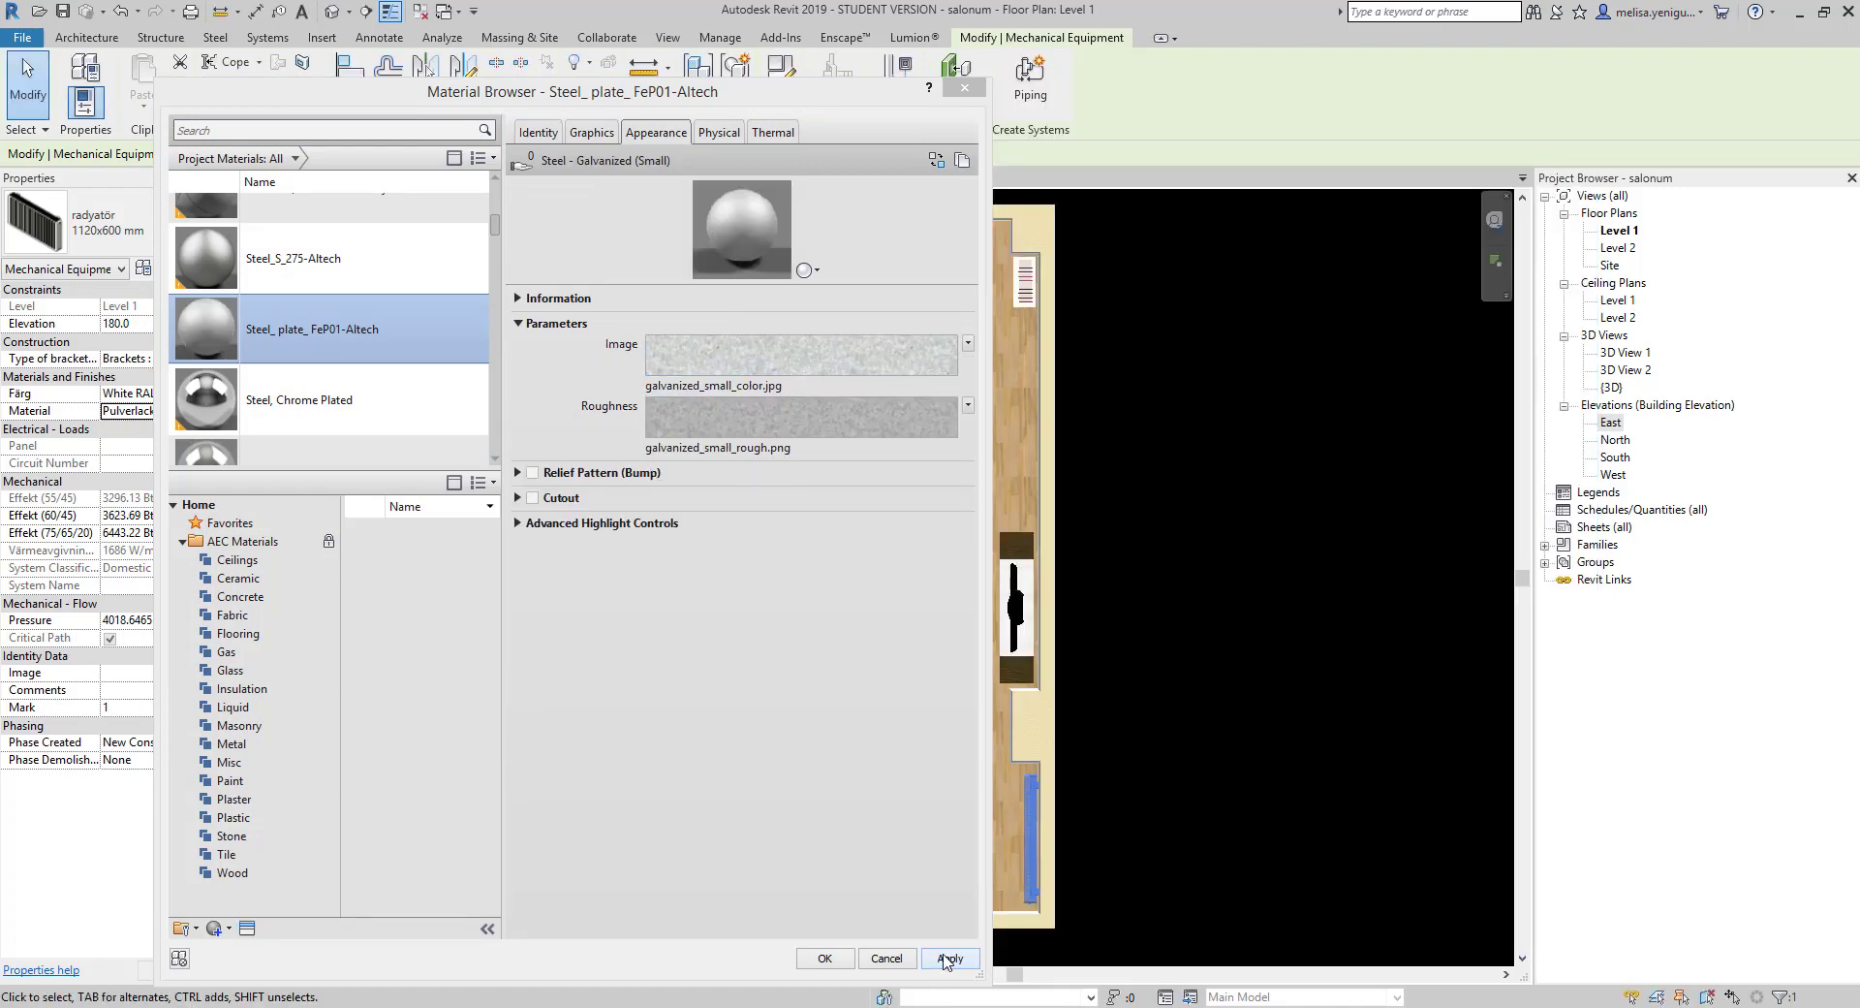
left_click(802, 355)
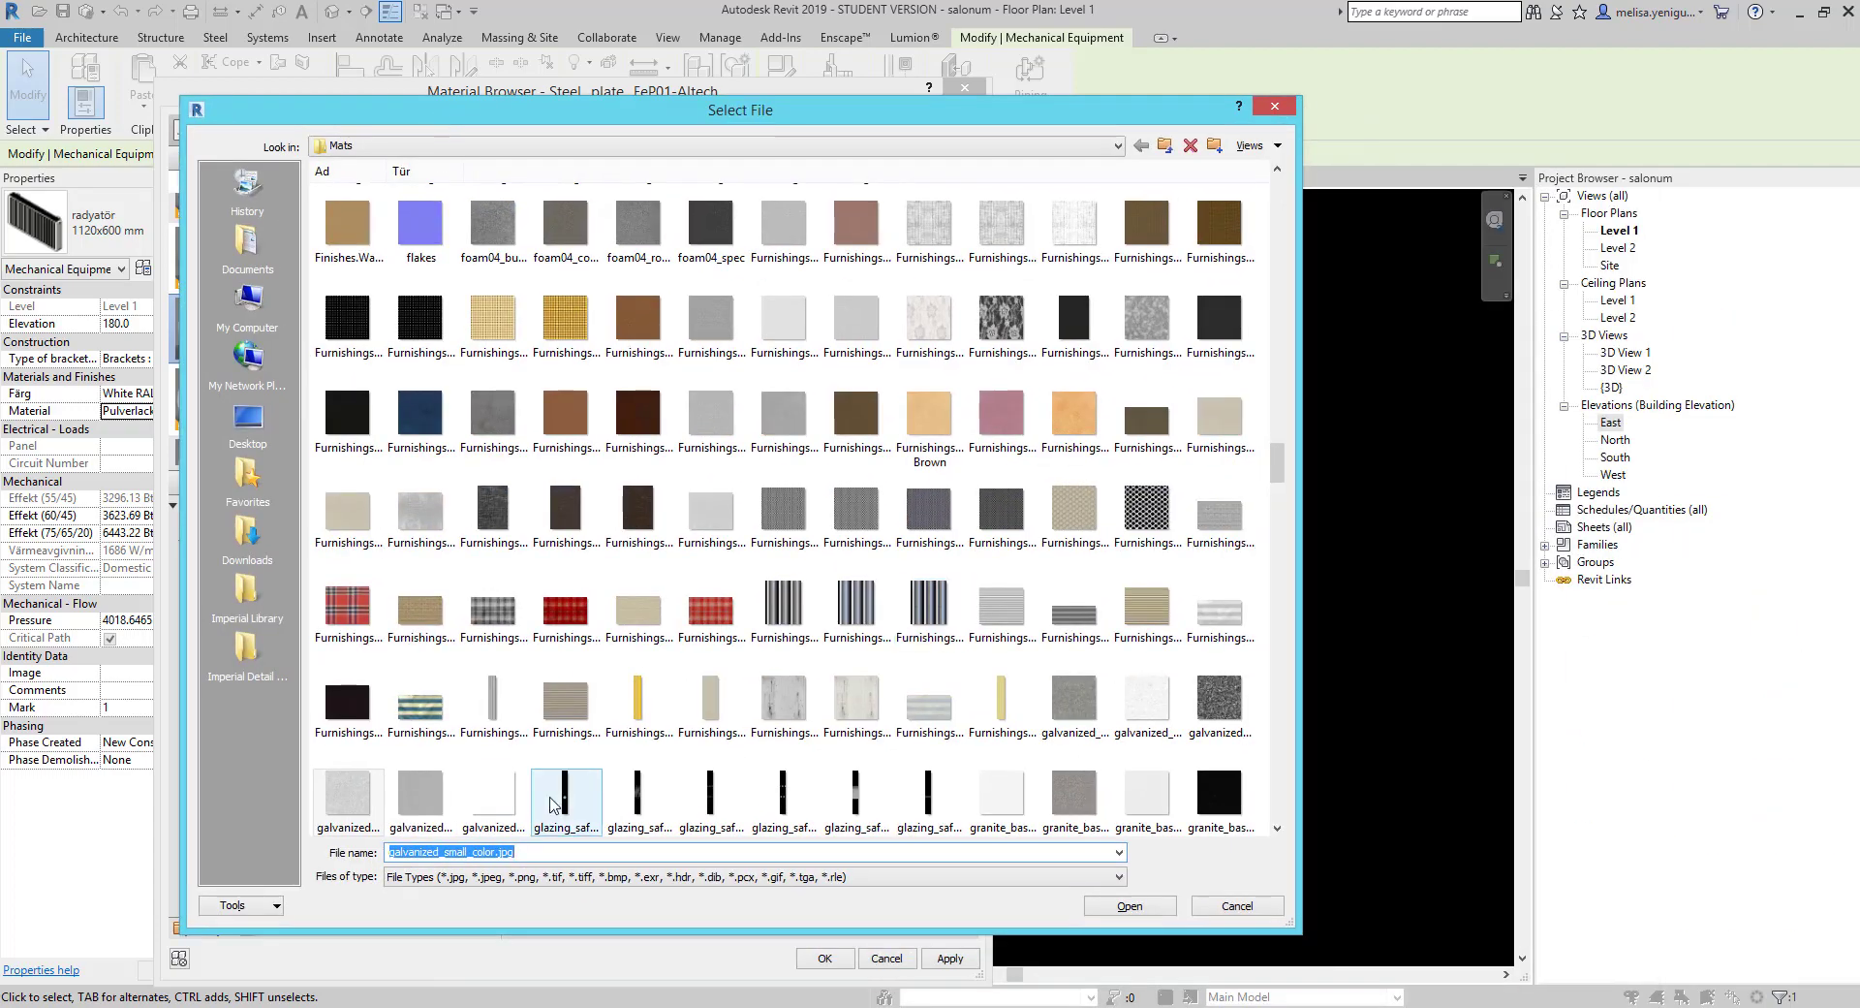
scroll(620, 484, "down", 3)
left_click(417, 426)
left_click(1114, 930)
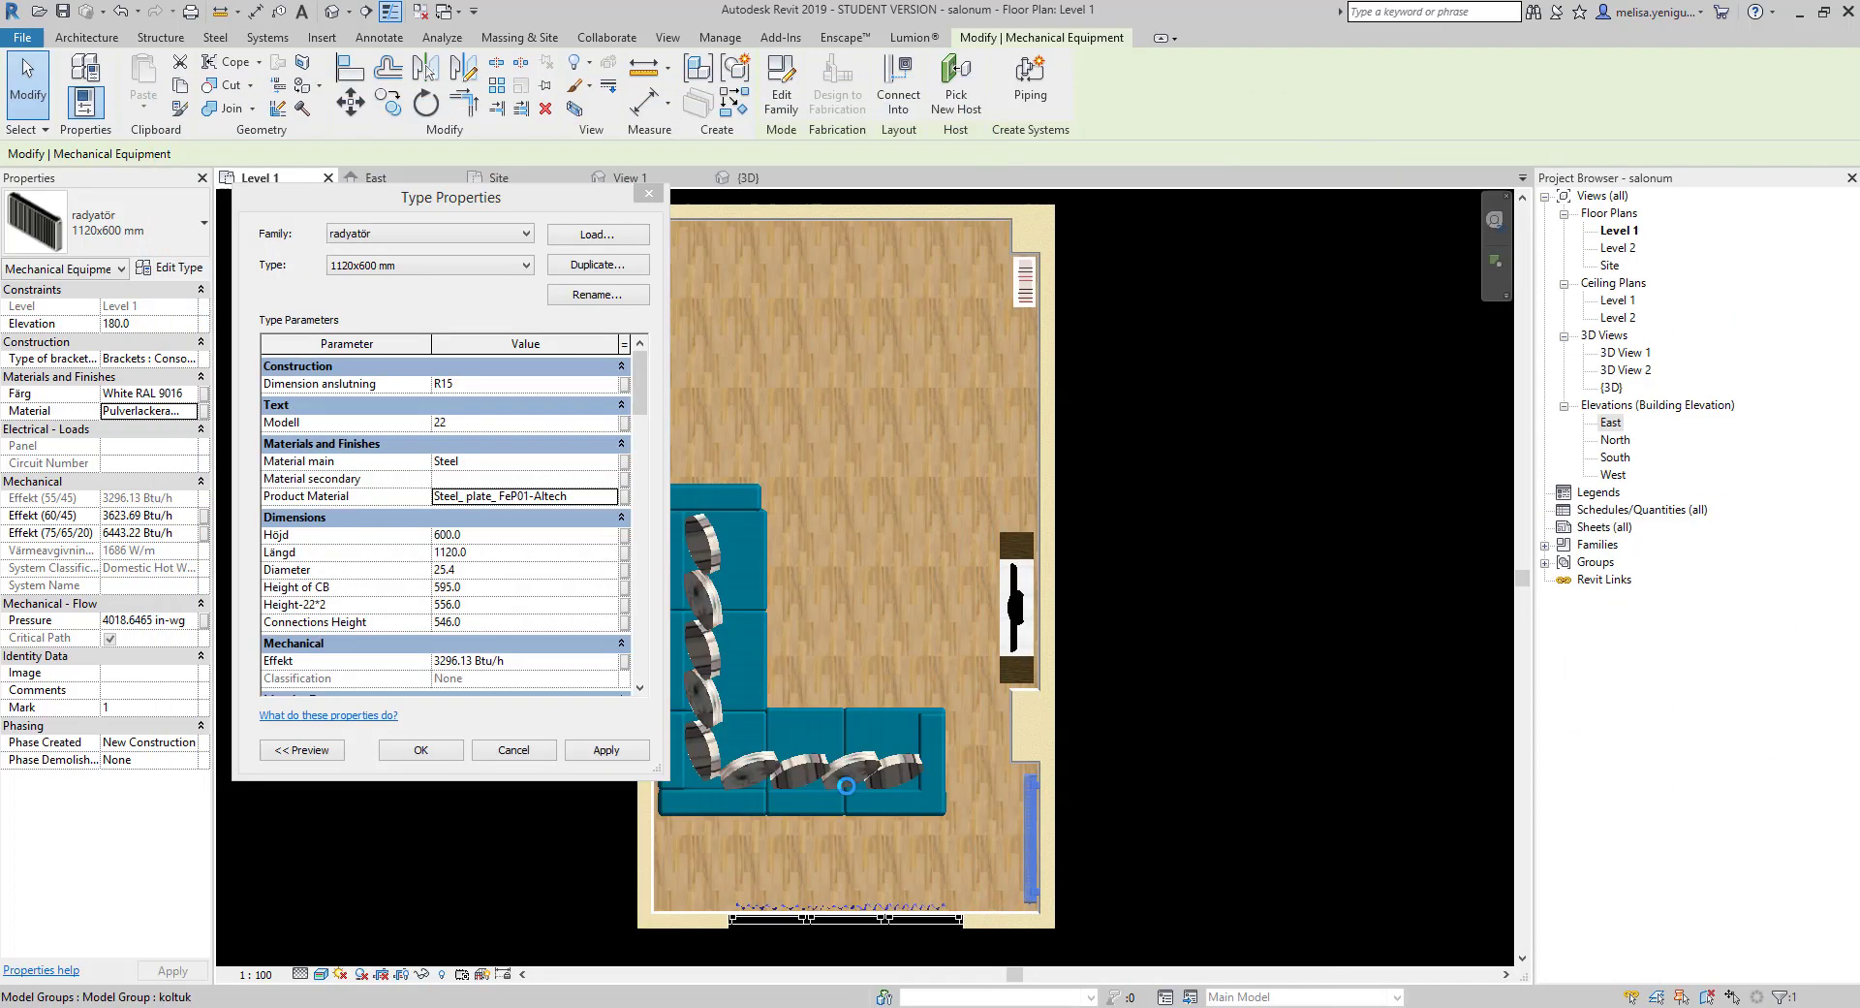
left_click(470, 760)
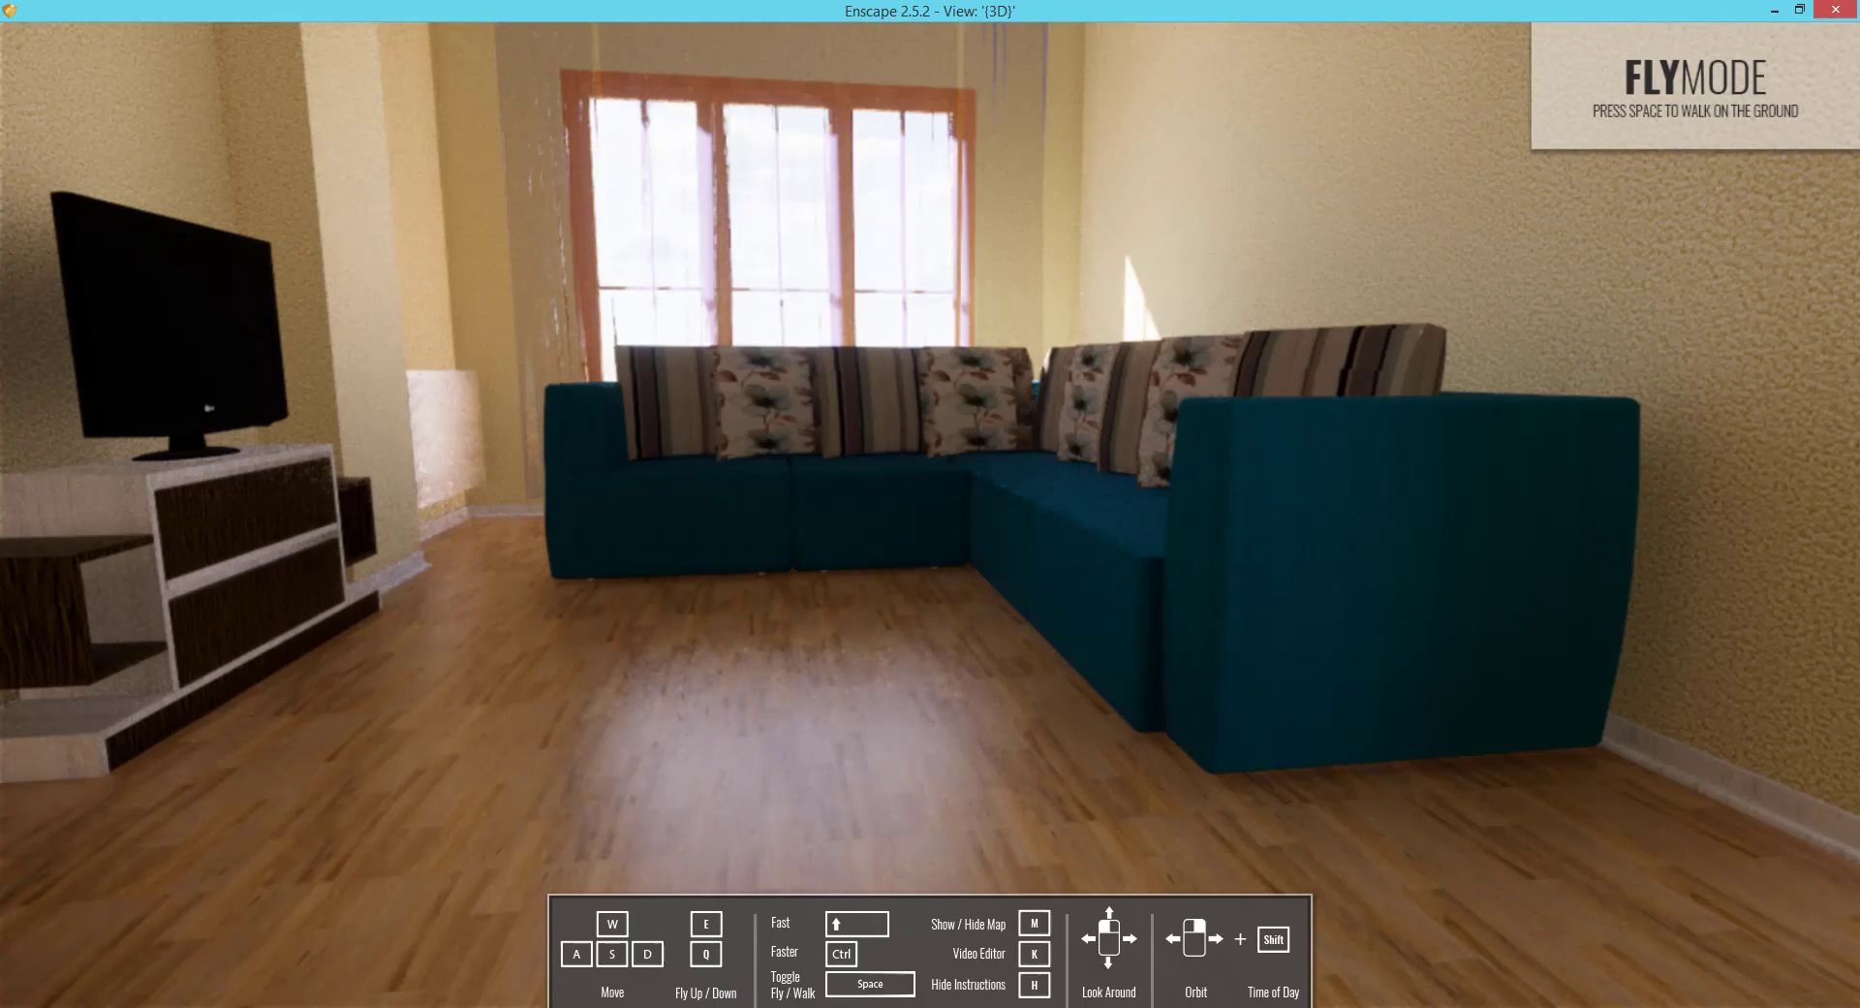
Fly forward past the sofa in Enscape and turn to face the wall radiator.
left_click_drag(852, 574, 909, 574)
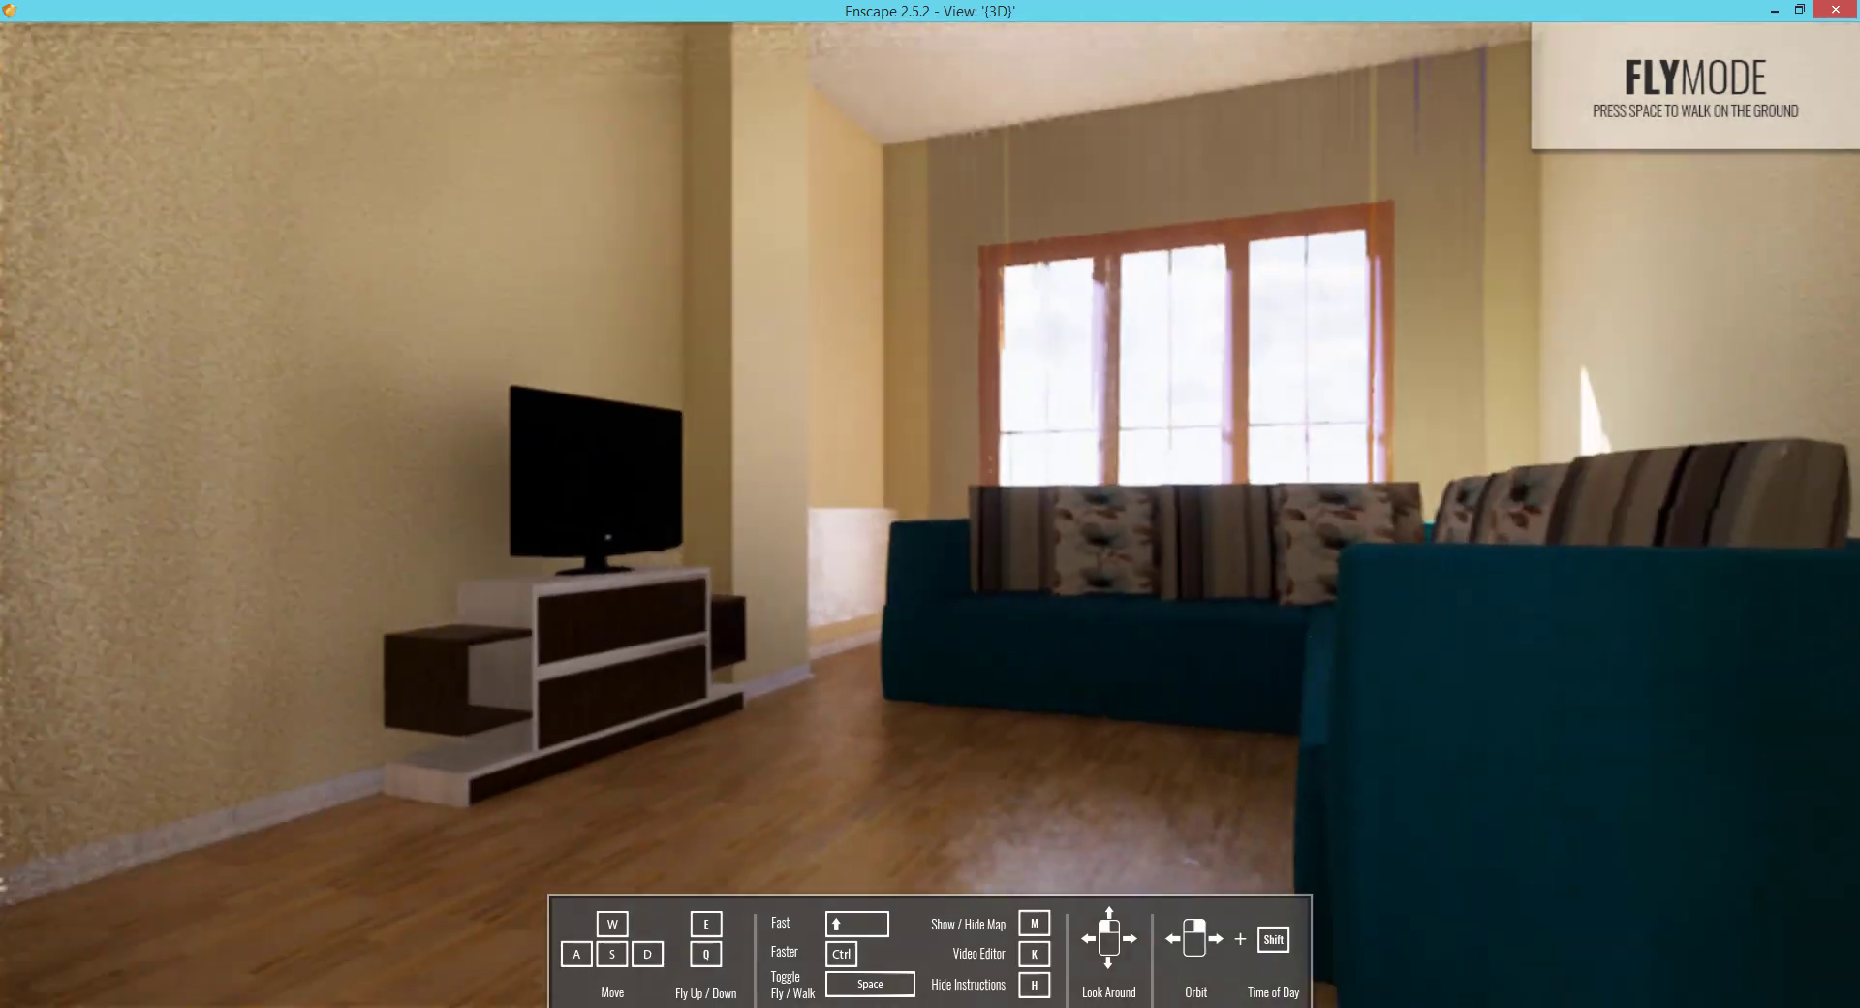
key("w")
key("w")
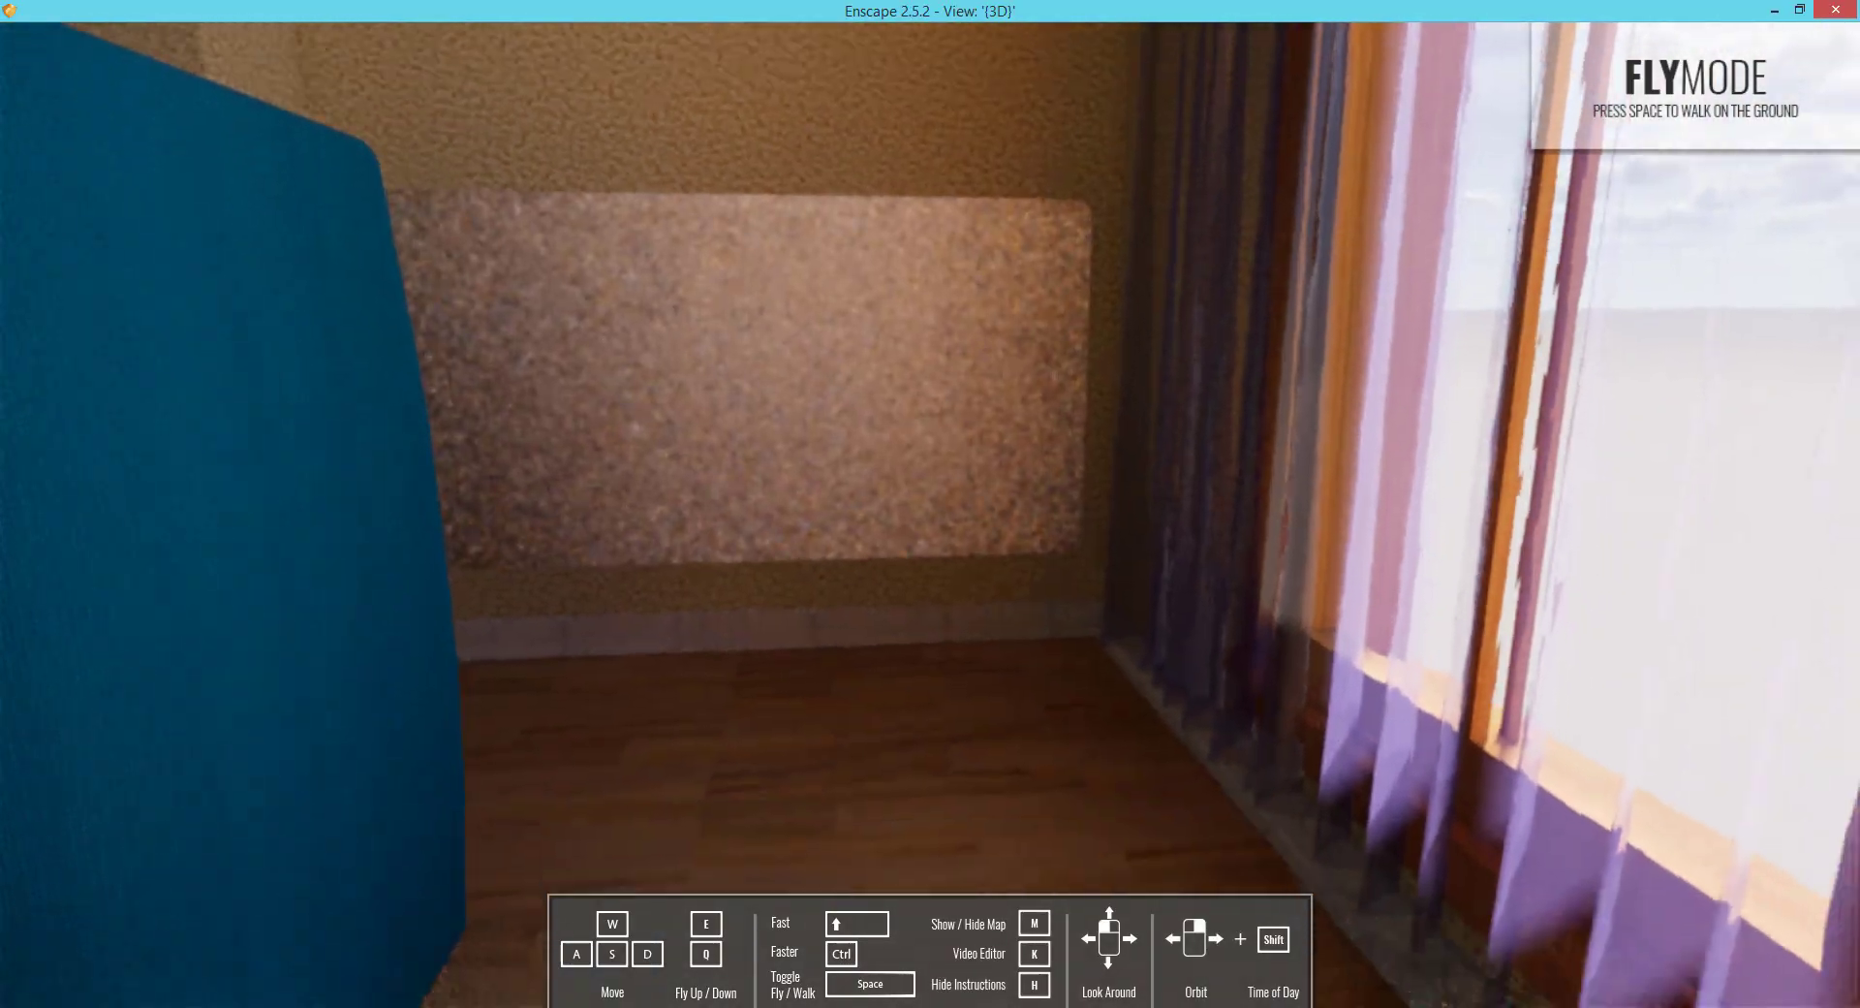
left_click_drag(908, 575, 852, 524)
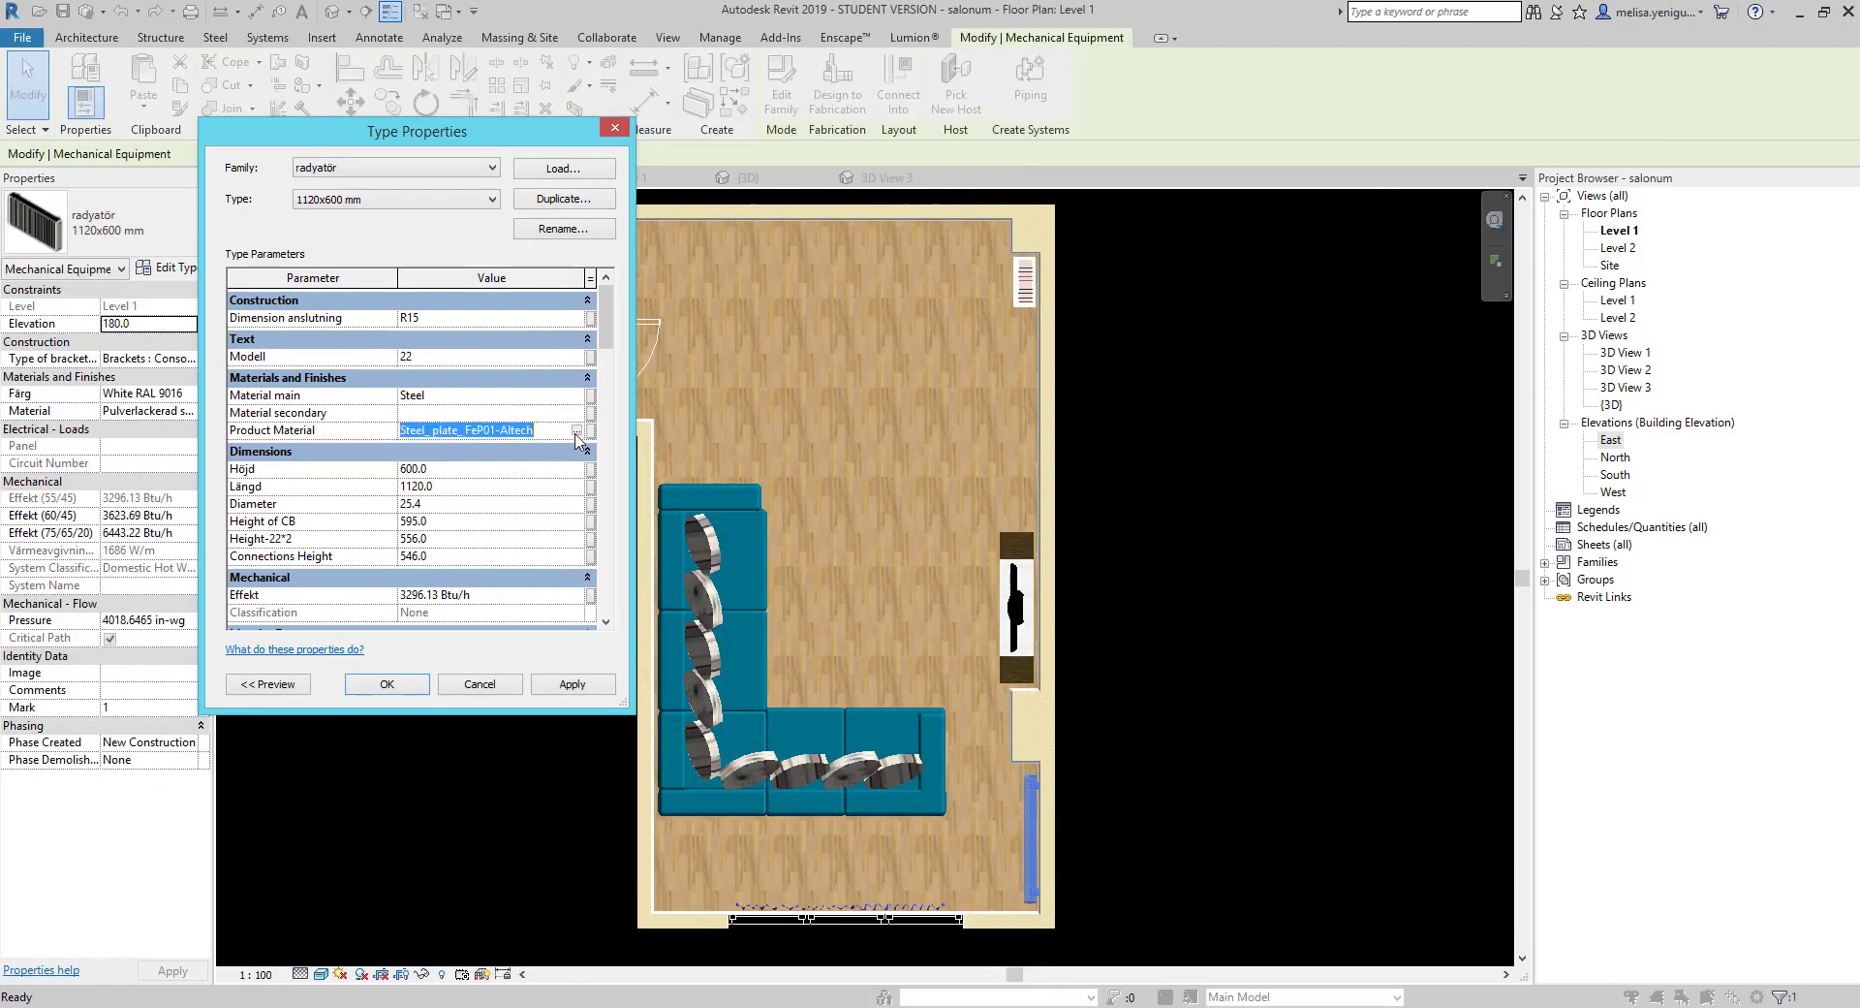
Set the radiator type's Product Material to Steel, Galvanized in Type Properties.
left_click(577, 429)
type("va")
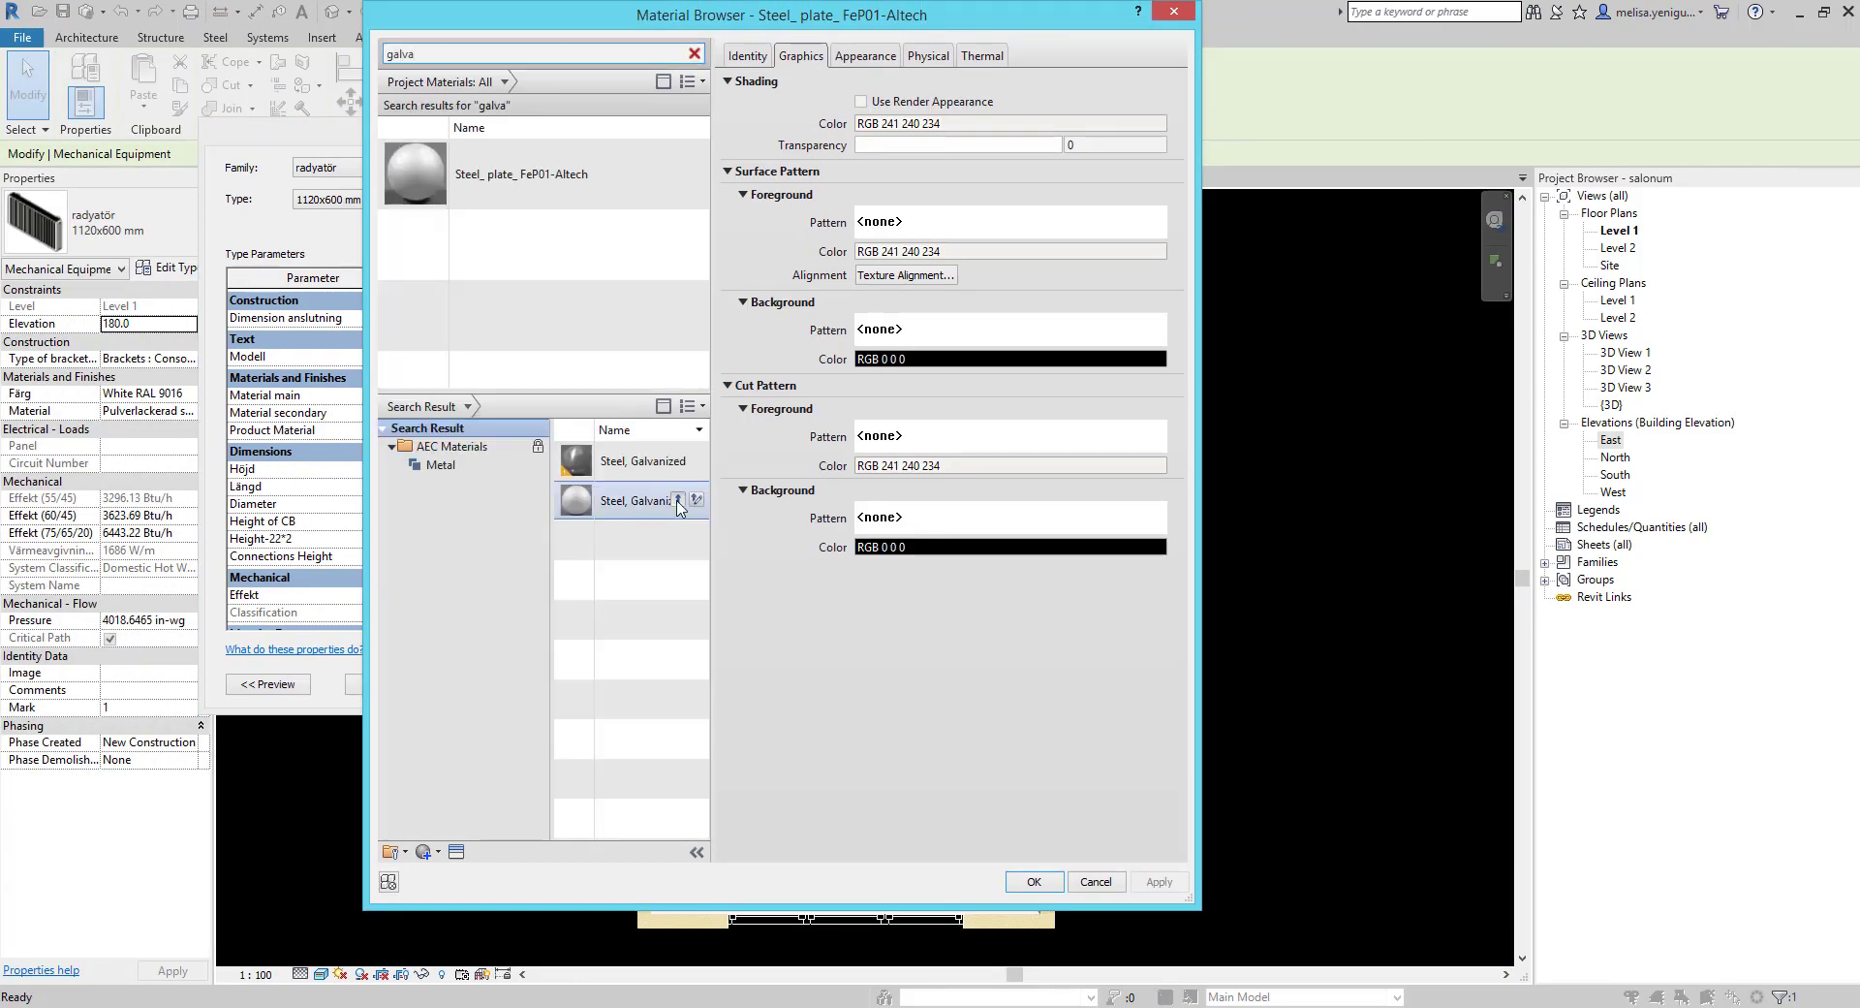
left_click(497, 244)
left_click(865, 55)
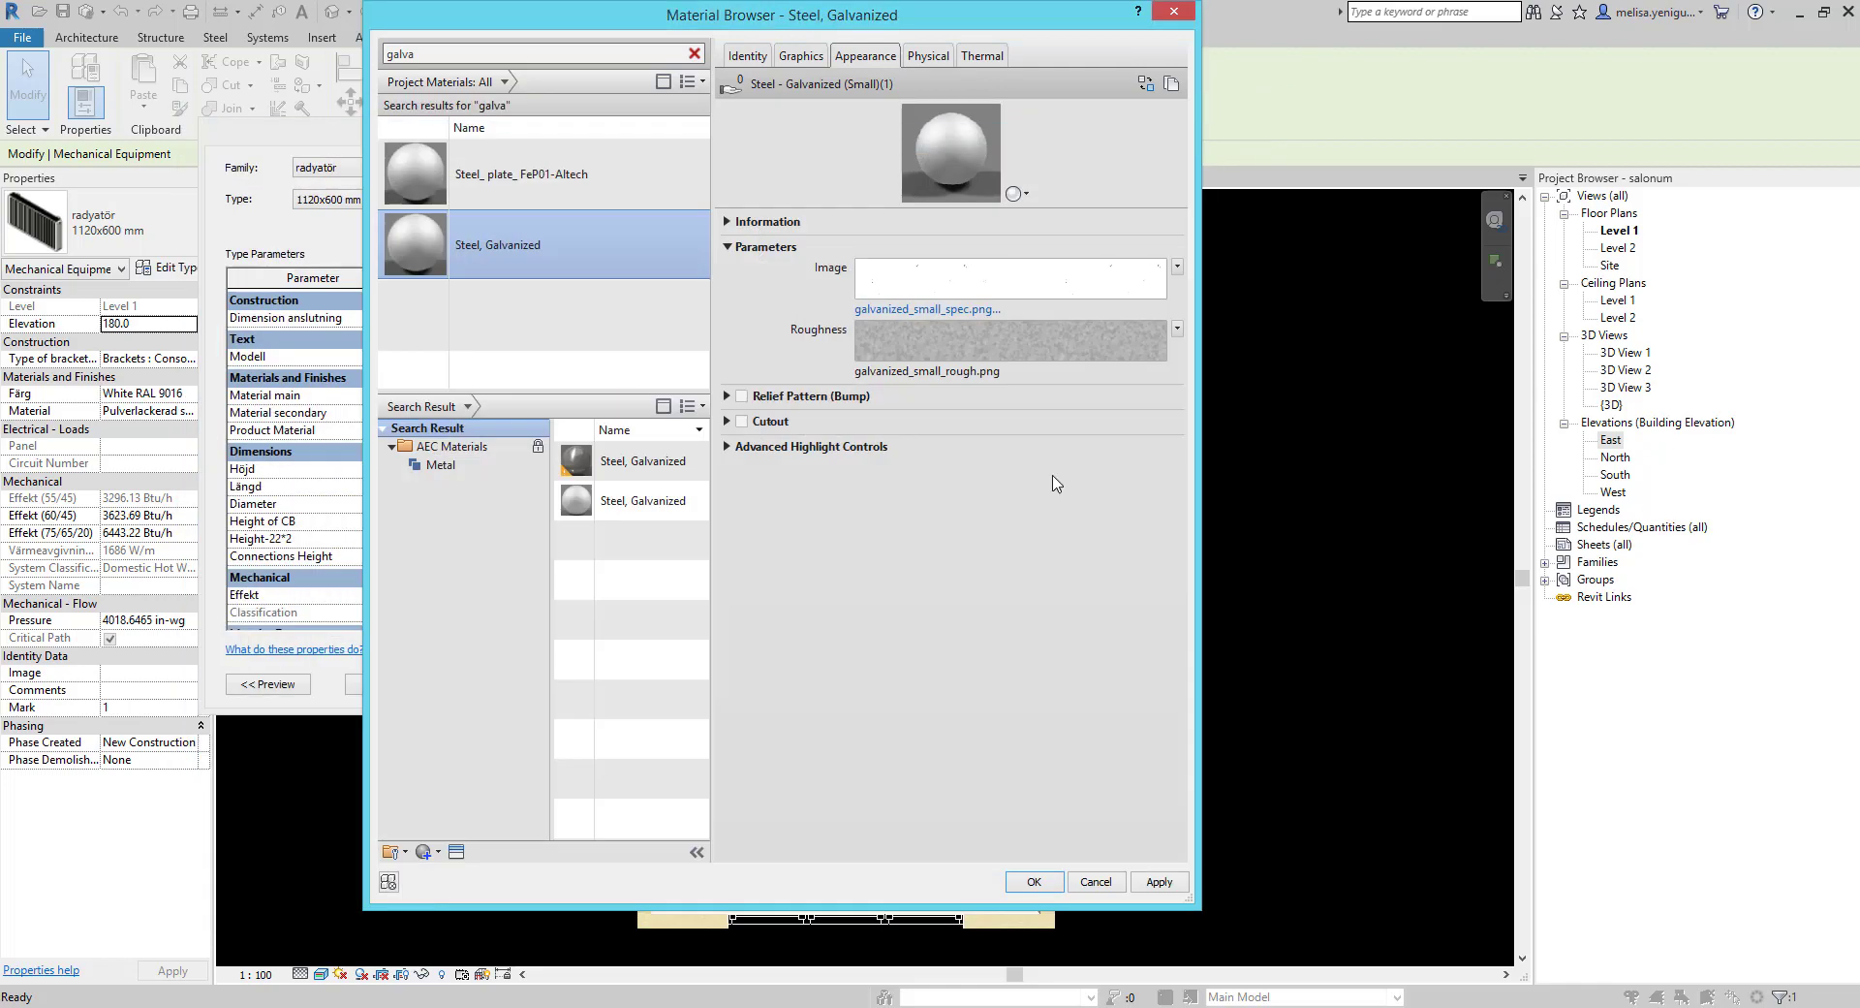
left_click(1033, 881)
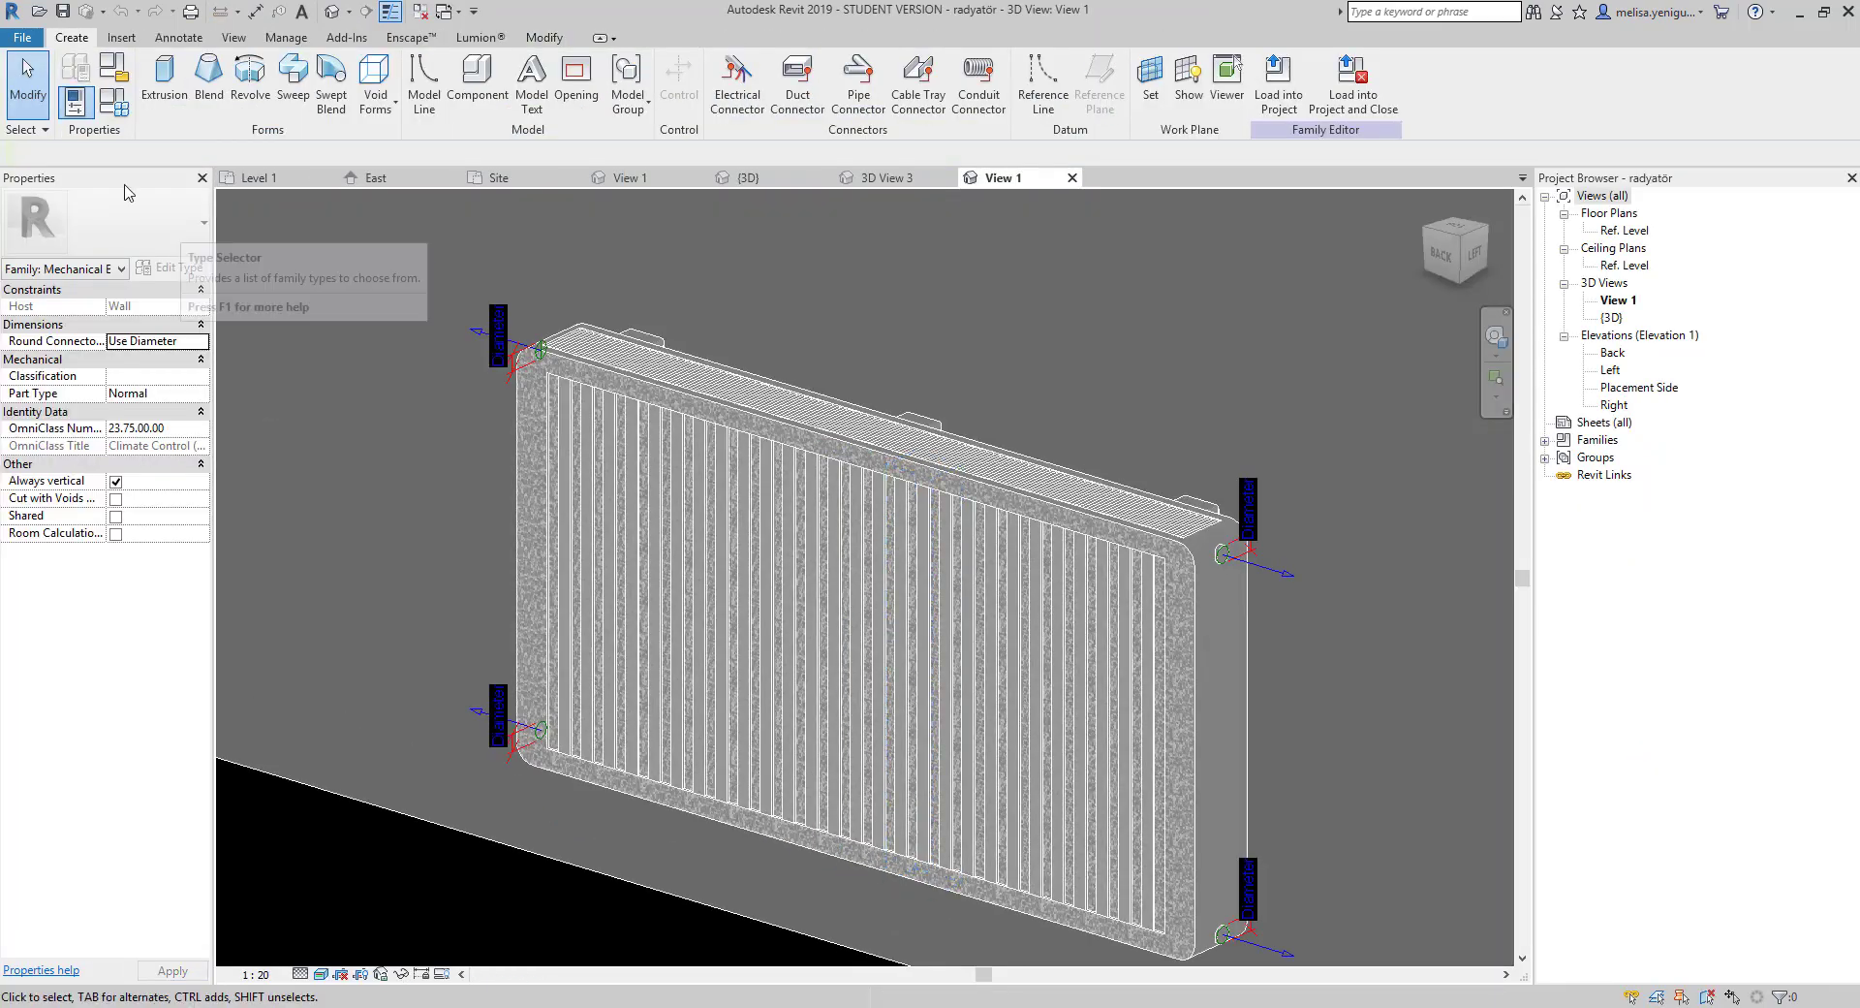
Edit the radiator family, set Steel, Galvanized in Family Types, and load it into the project without saving.
left_click(157, 267)
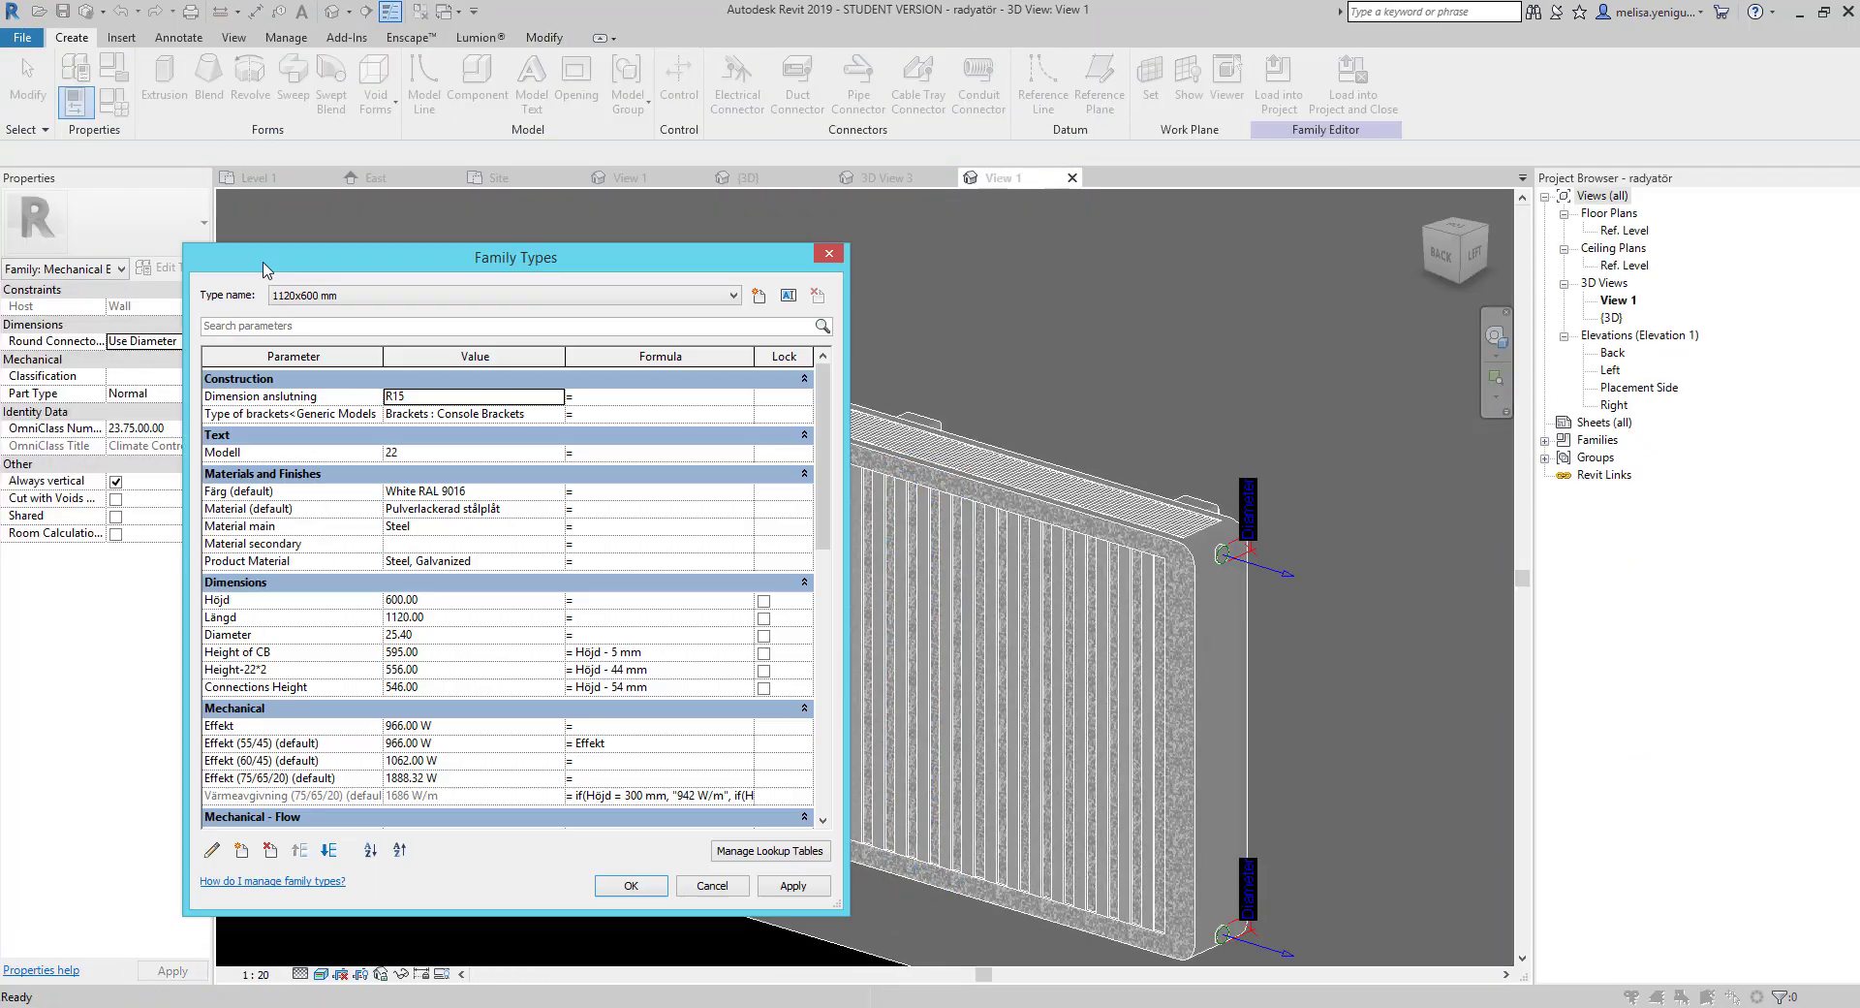
left_click_drag(267, 270, 250, 144)
left_click(416, 433)
left_click(539, 434)
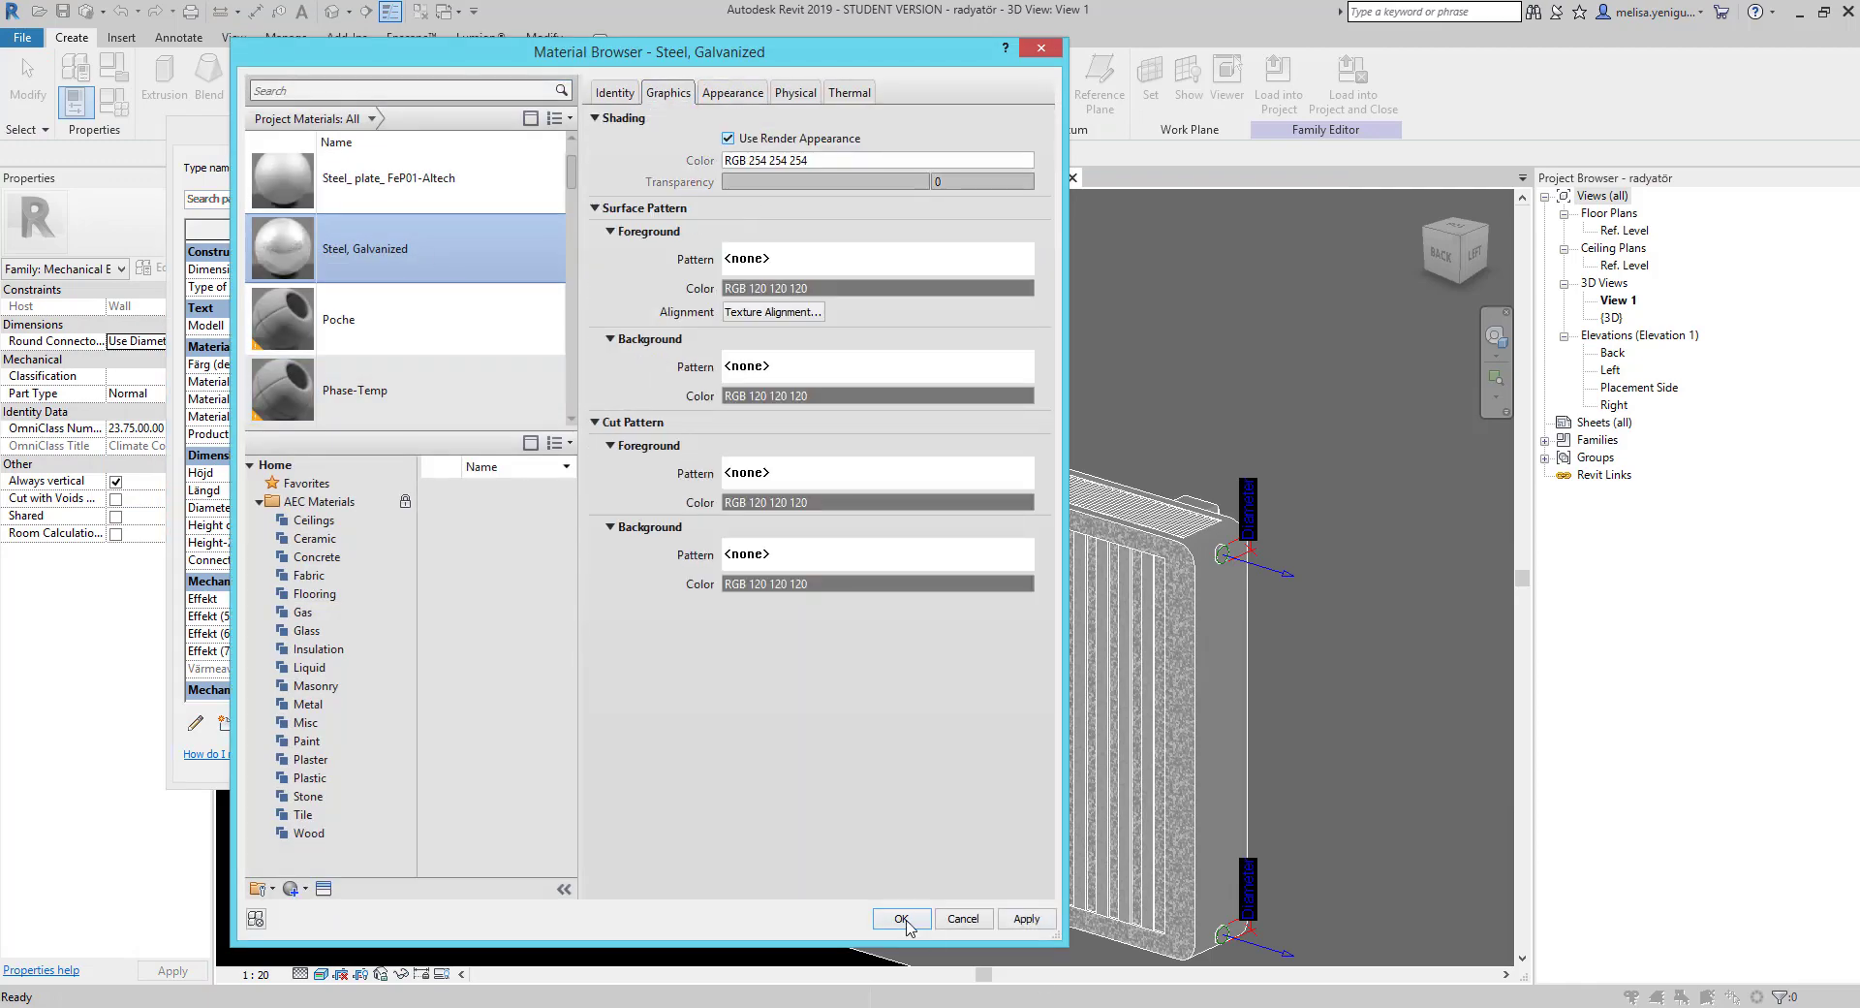
key("Return")
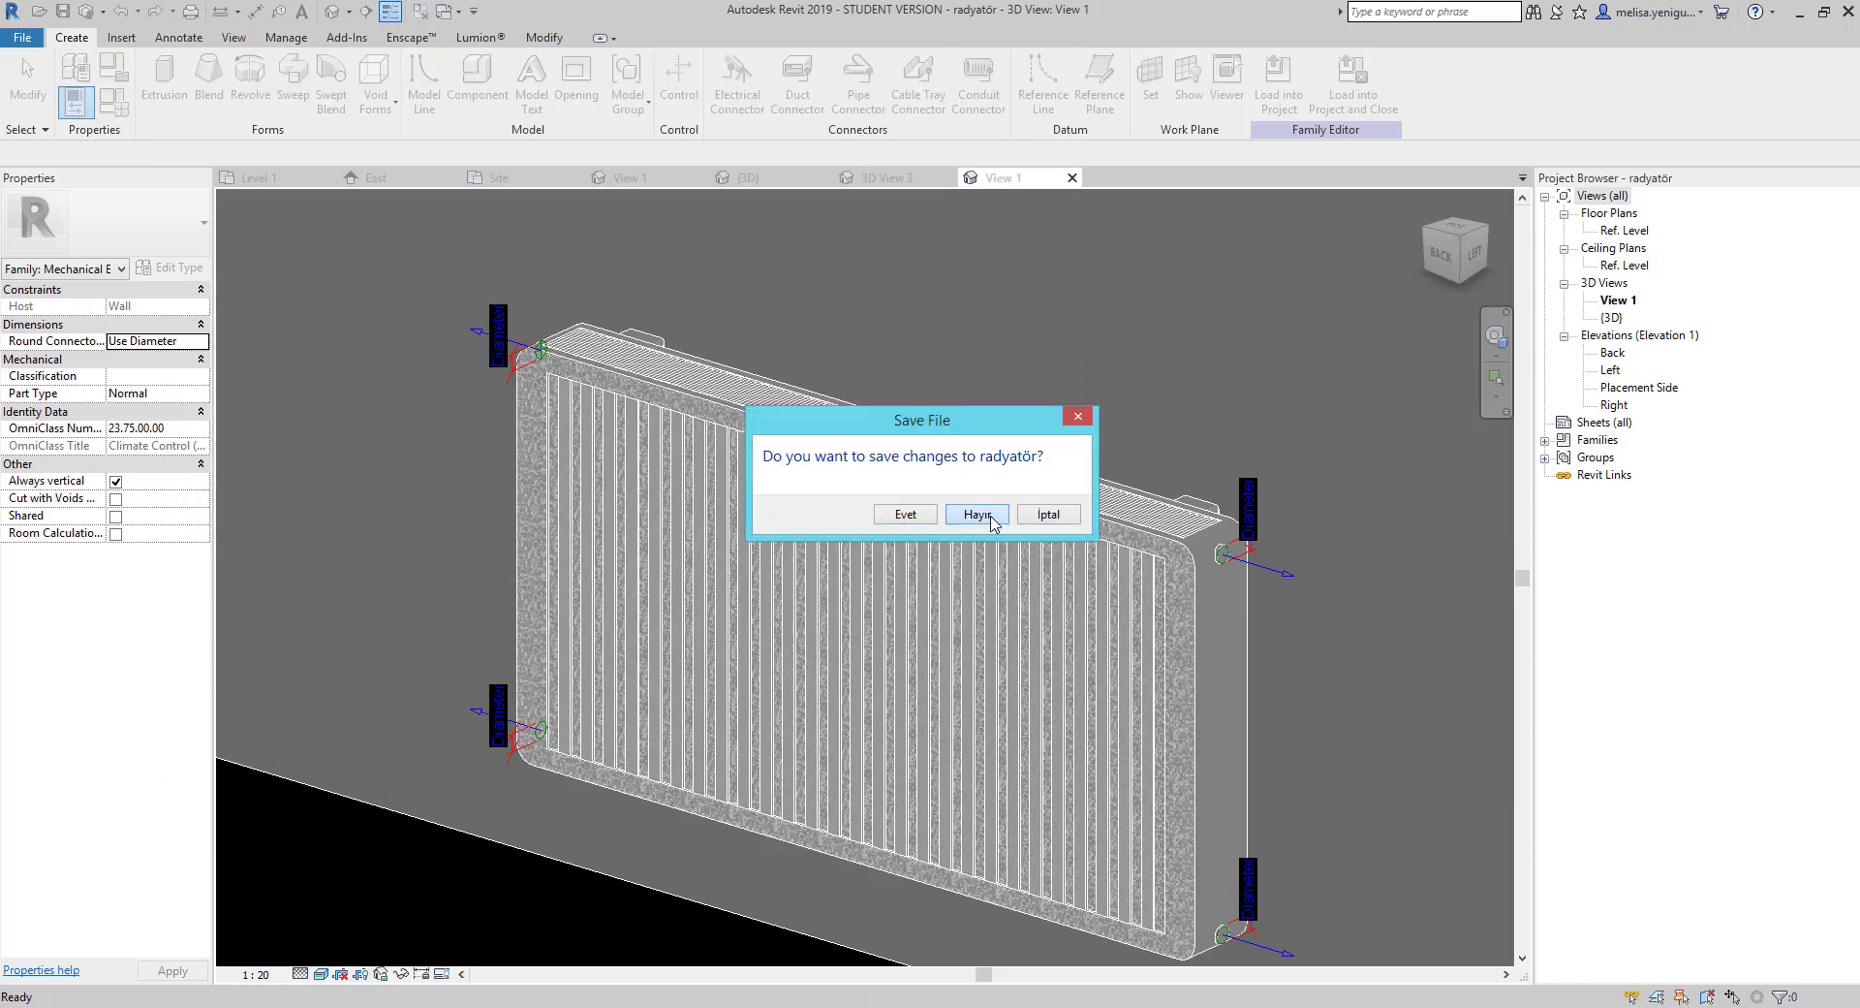
left_click(978, 519)
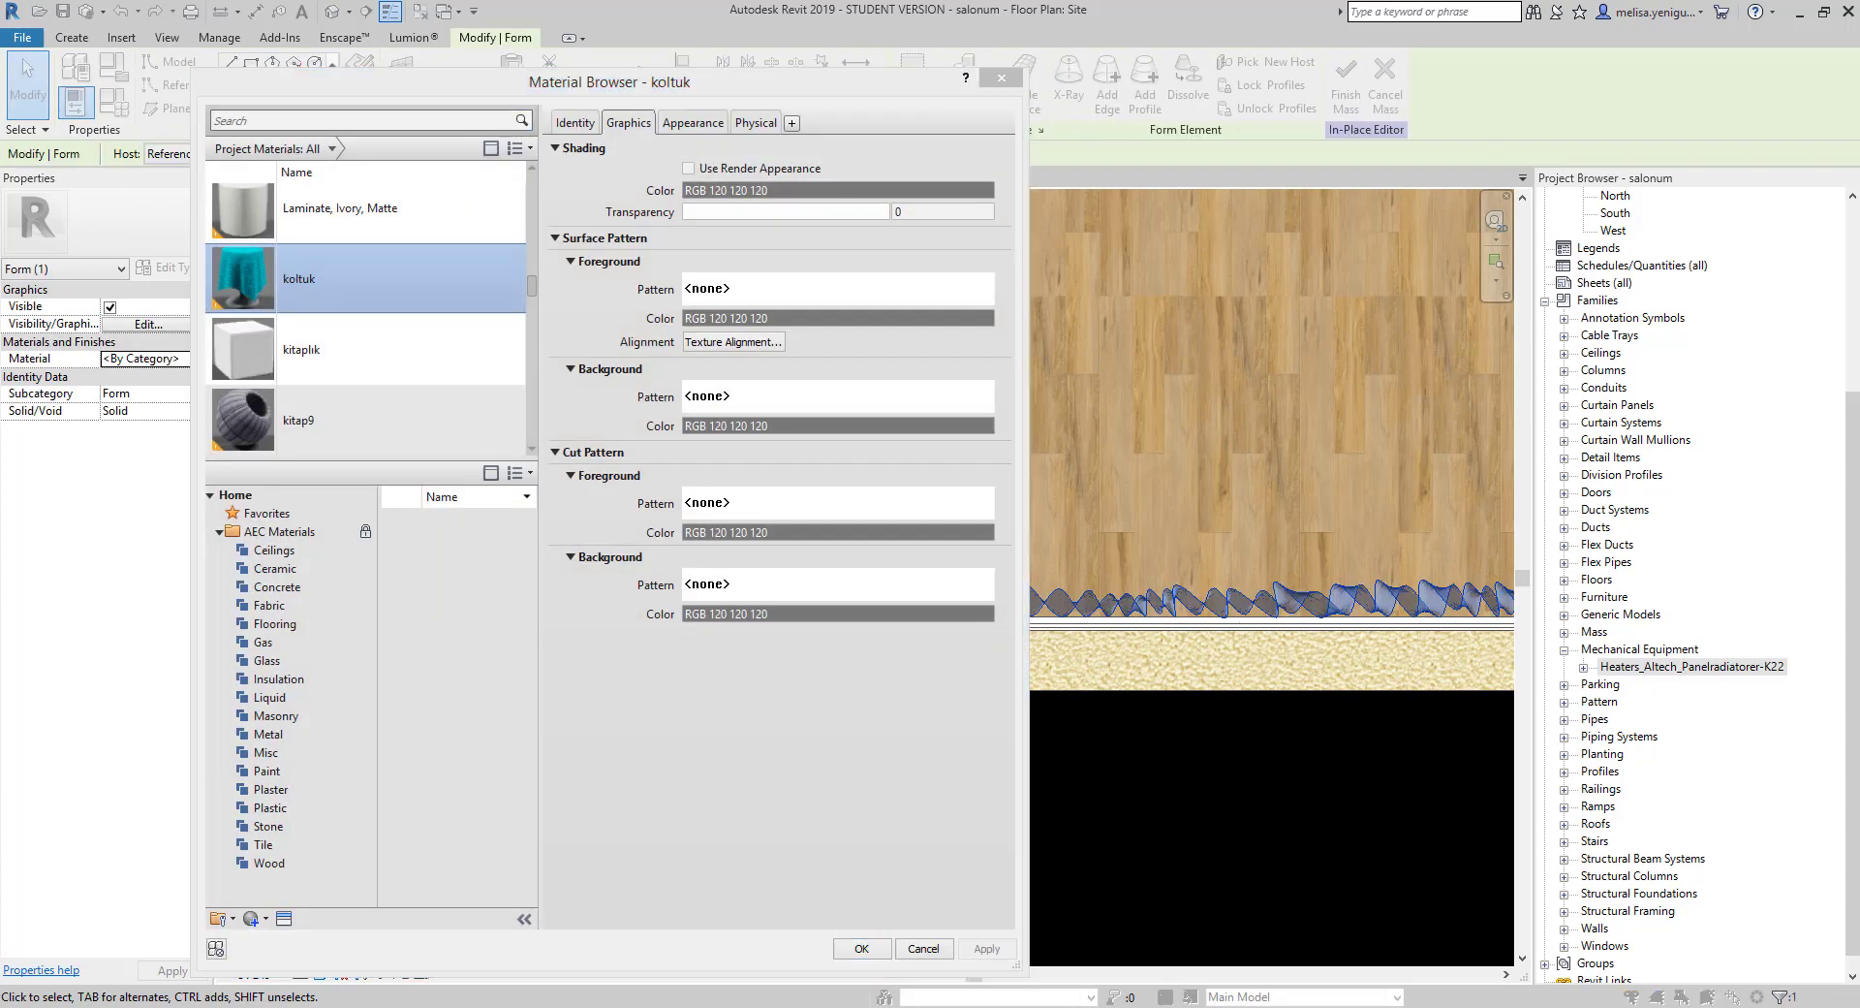
Add Linen, White from AEC Fabric, assign the perde material to the curtain form, and finish the mass.
left_click(270, 605)
left_click(494, 528)
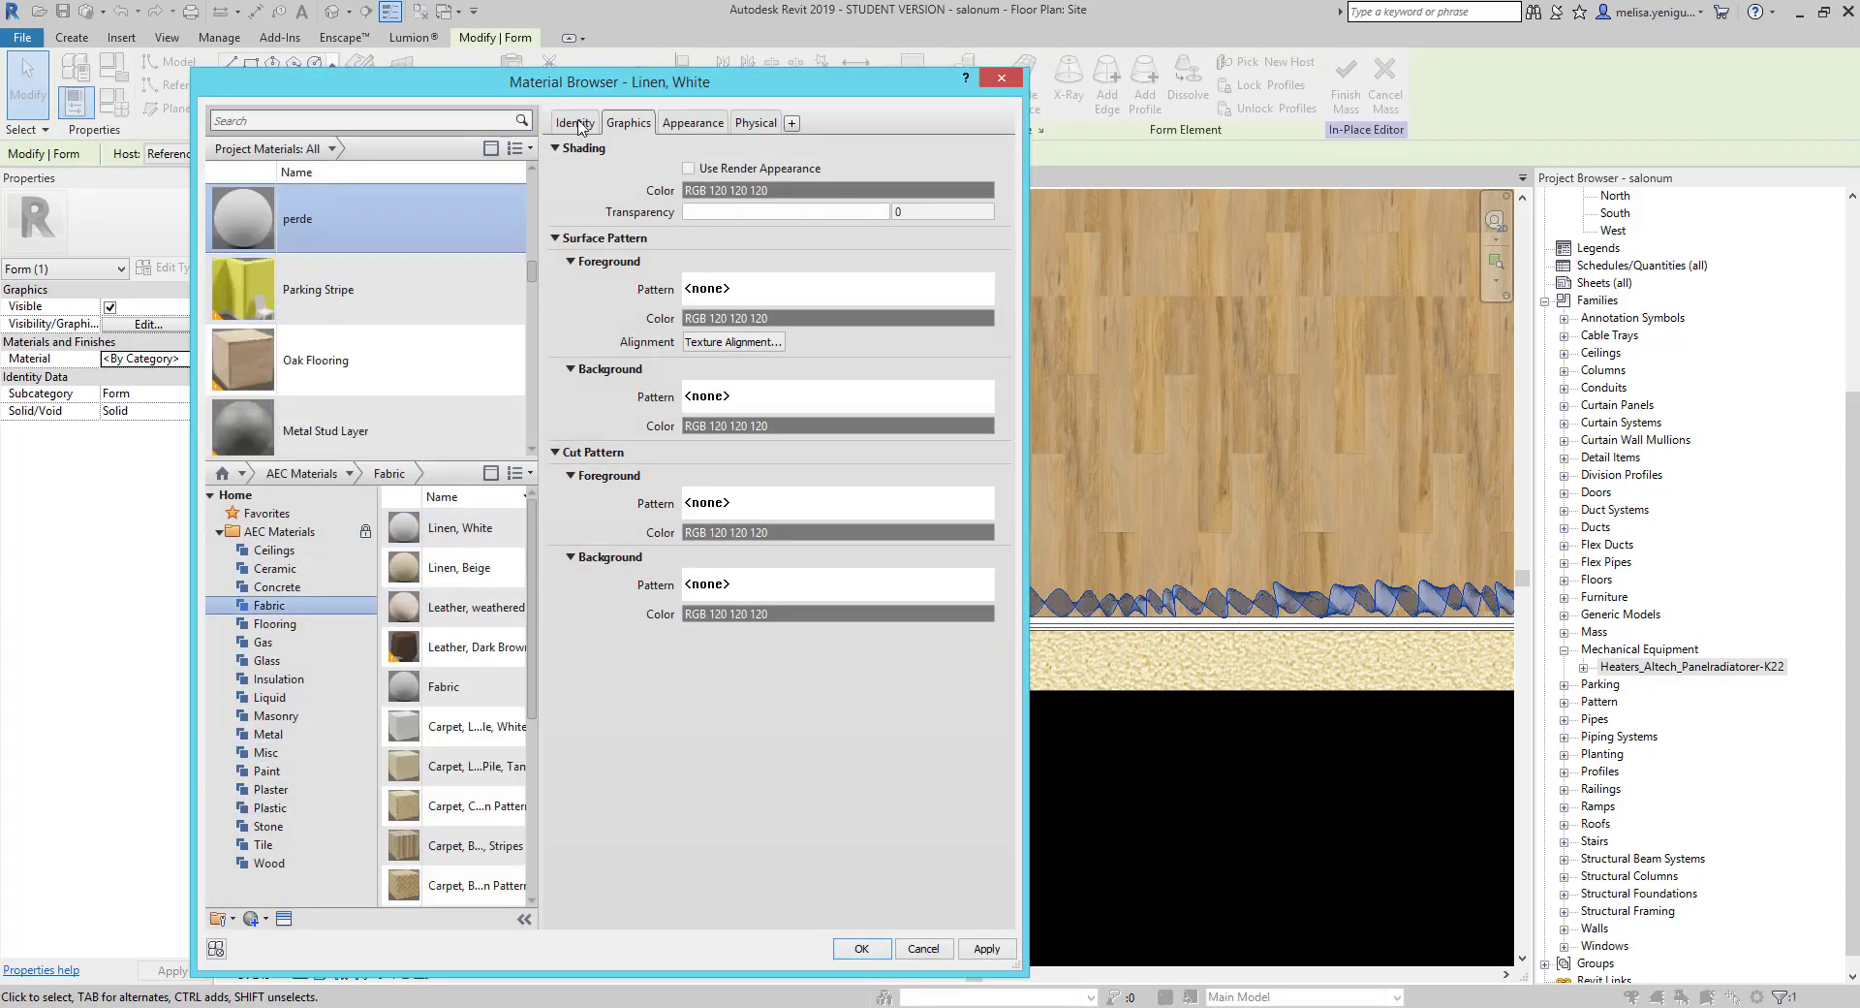
left_click(861, 949)
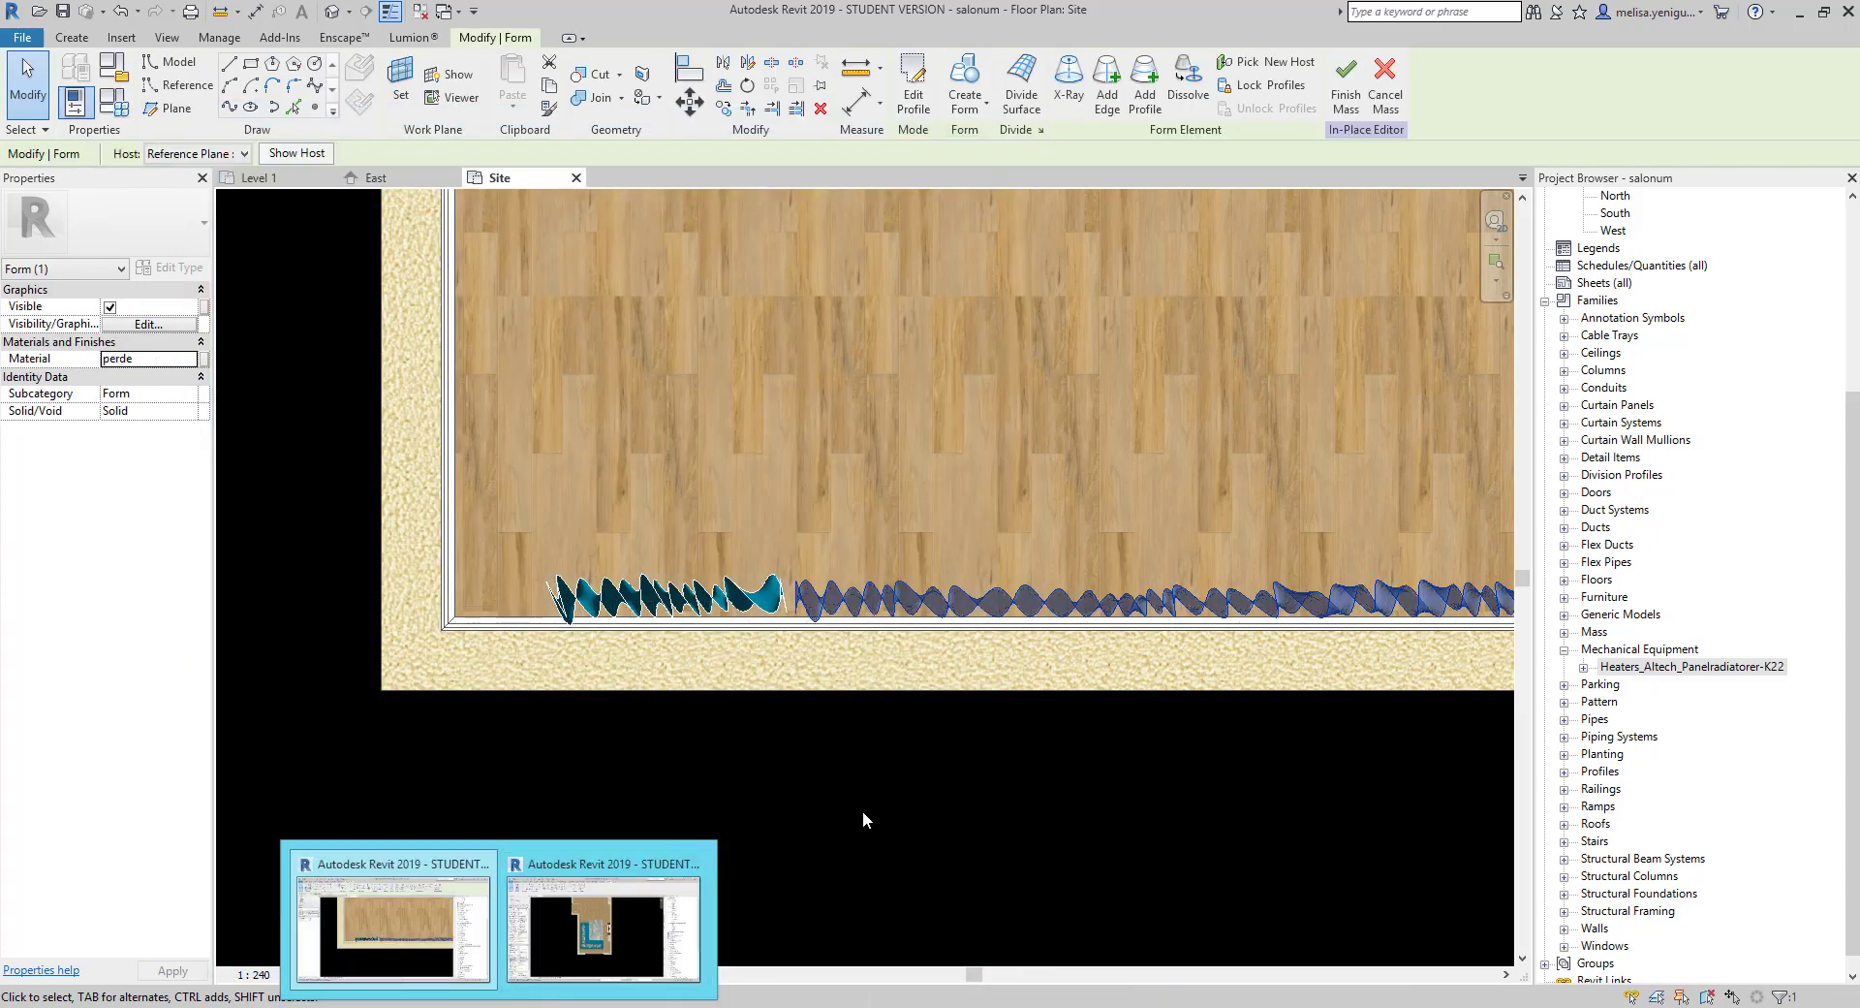
left_click(1346, 87)
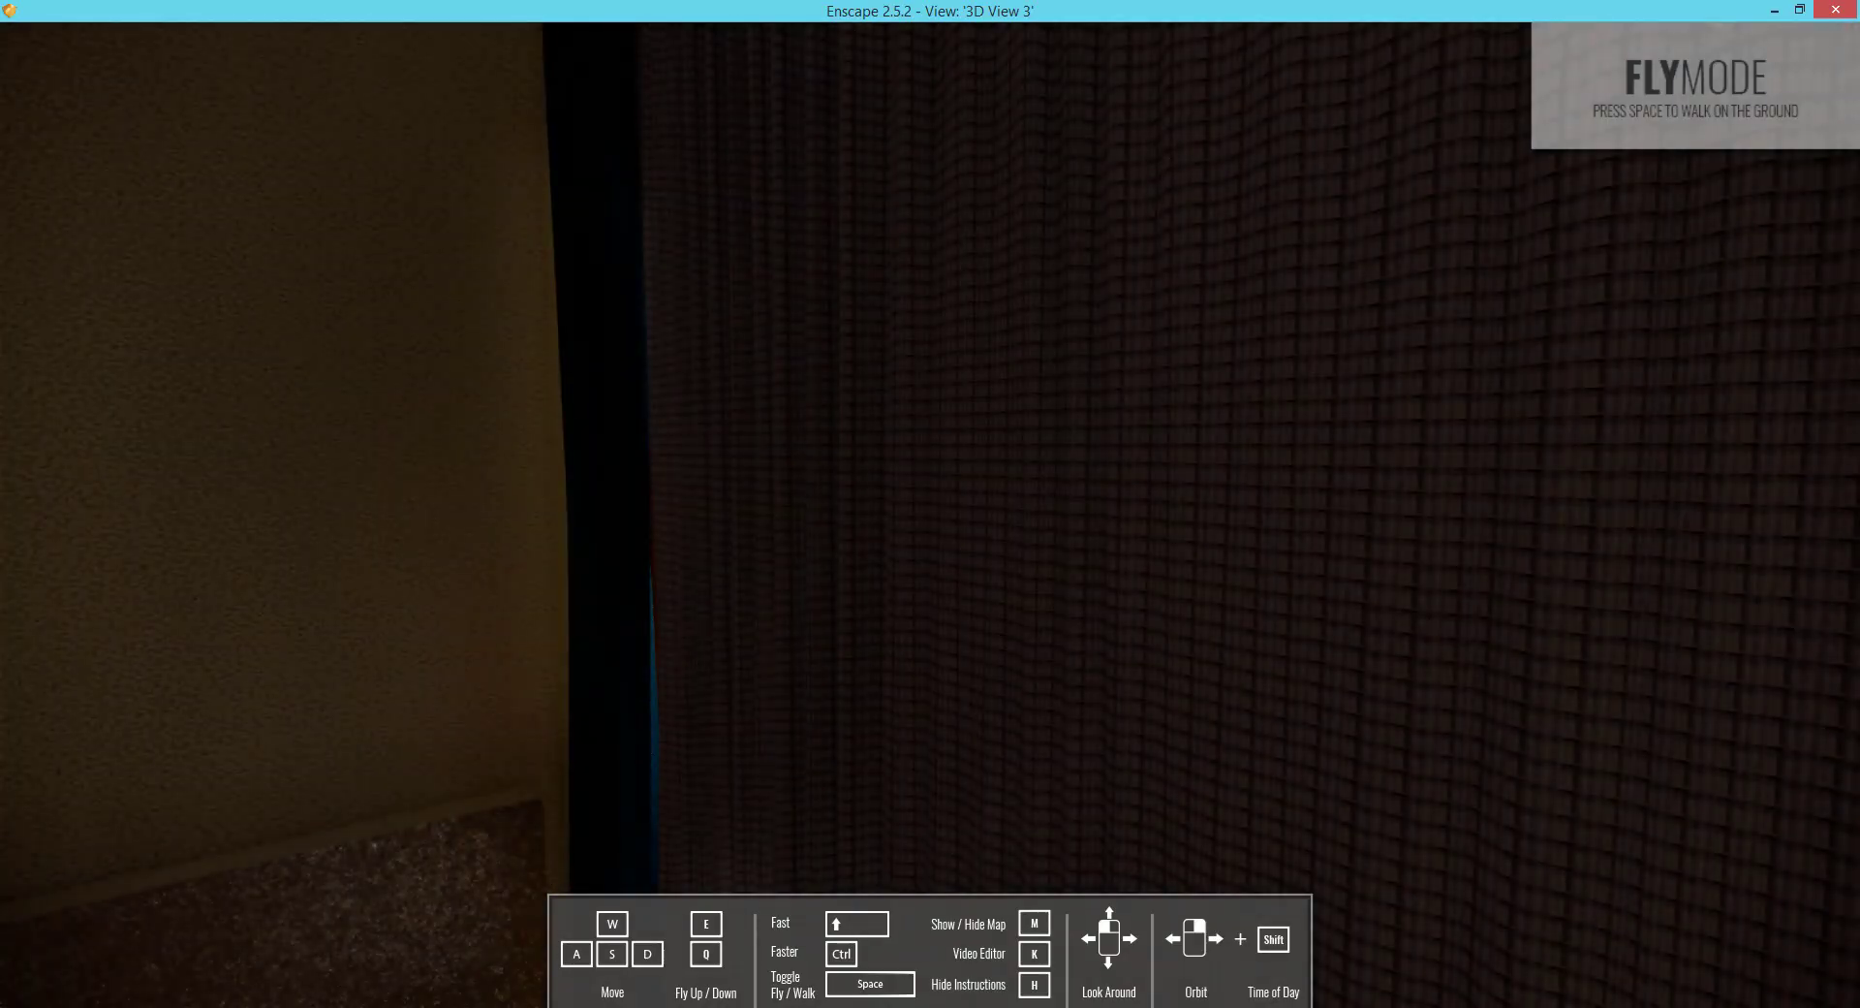
key("alt+Tab")
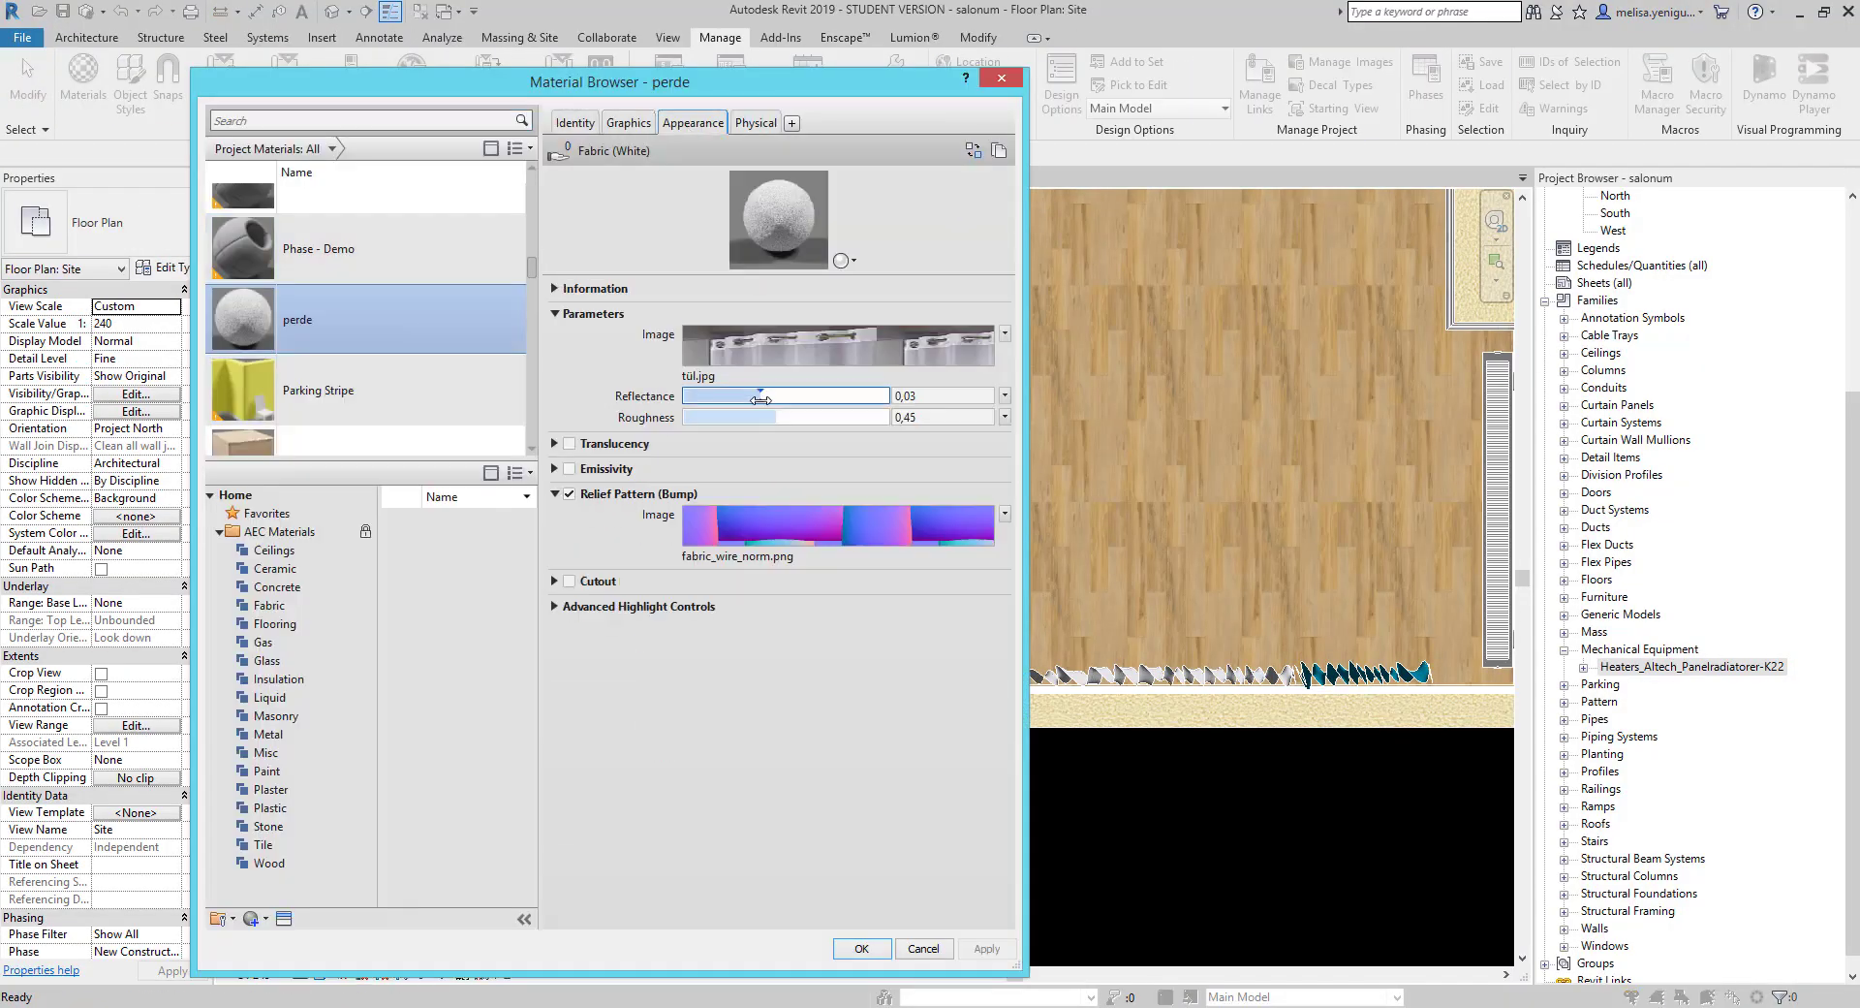
Replace the perde material's appearance asset with Linen - Beige.
left_click(569, 445)
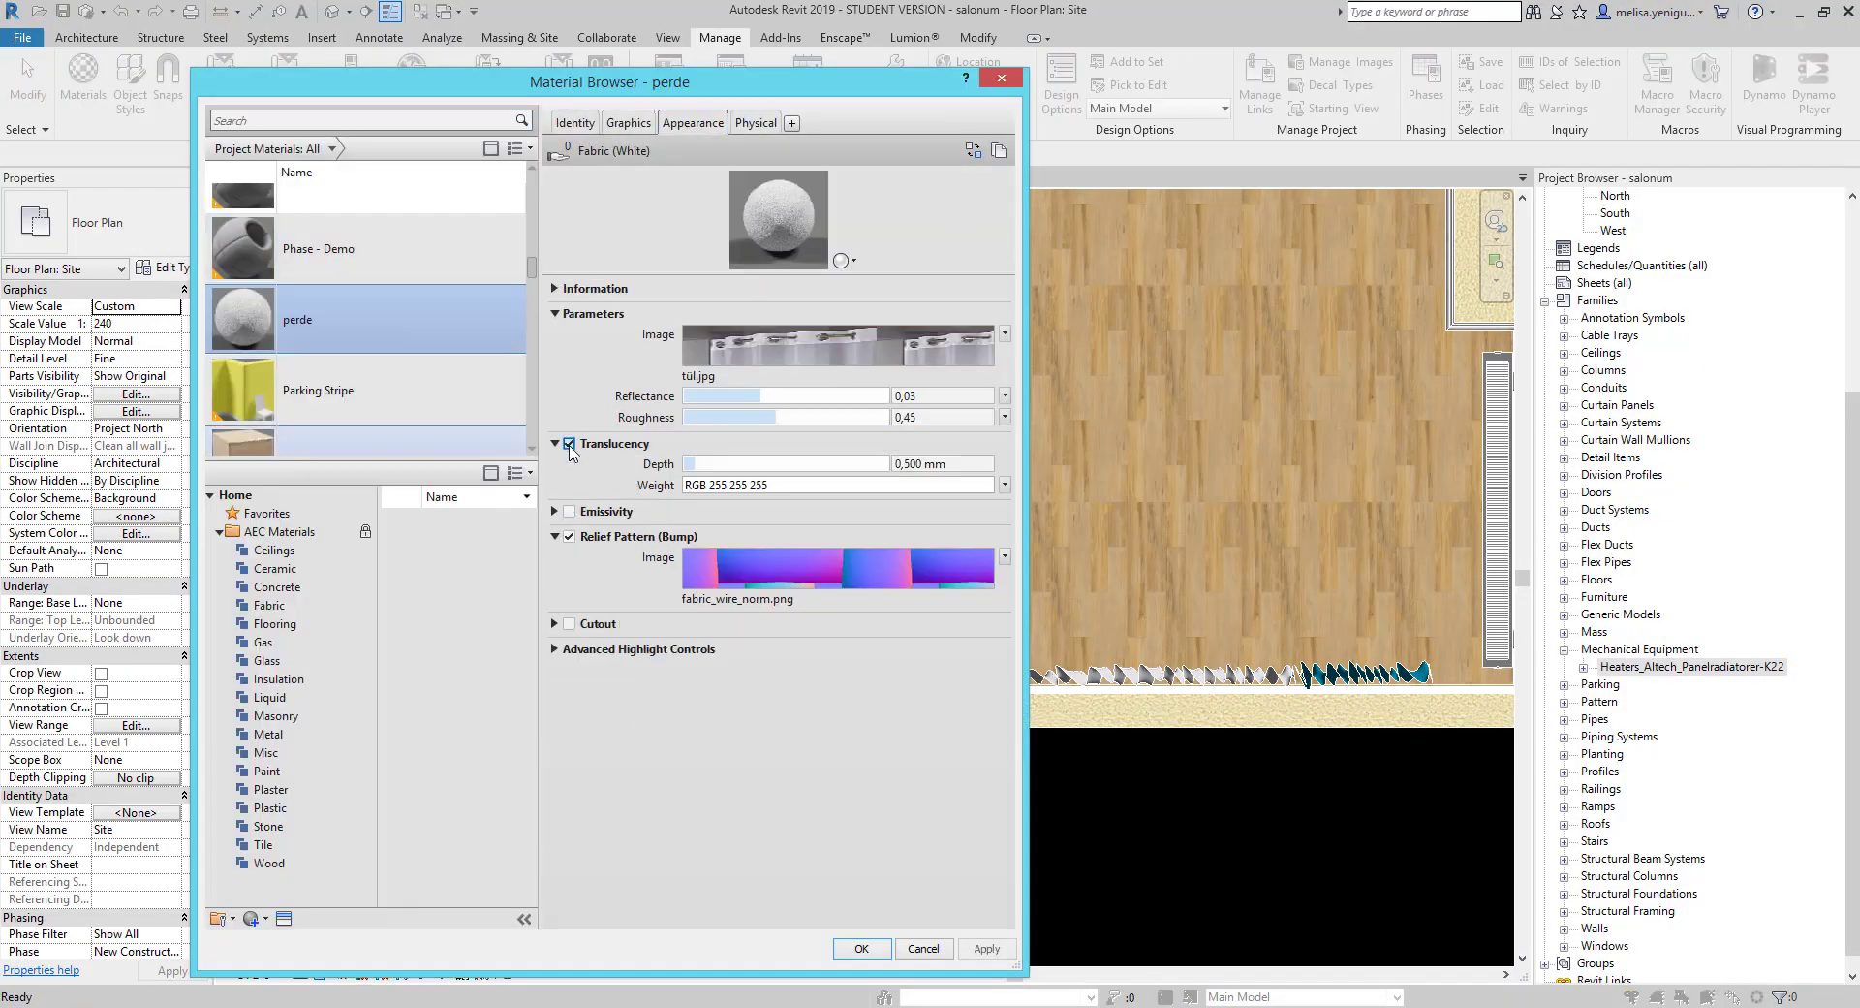
left_click(999, 150)
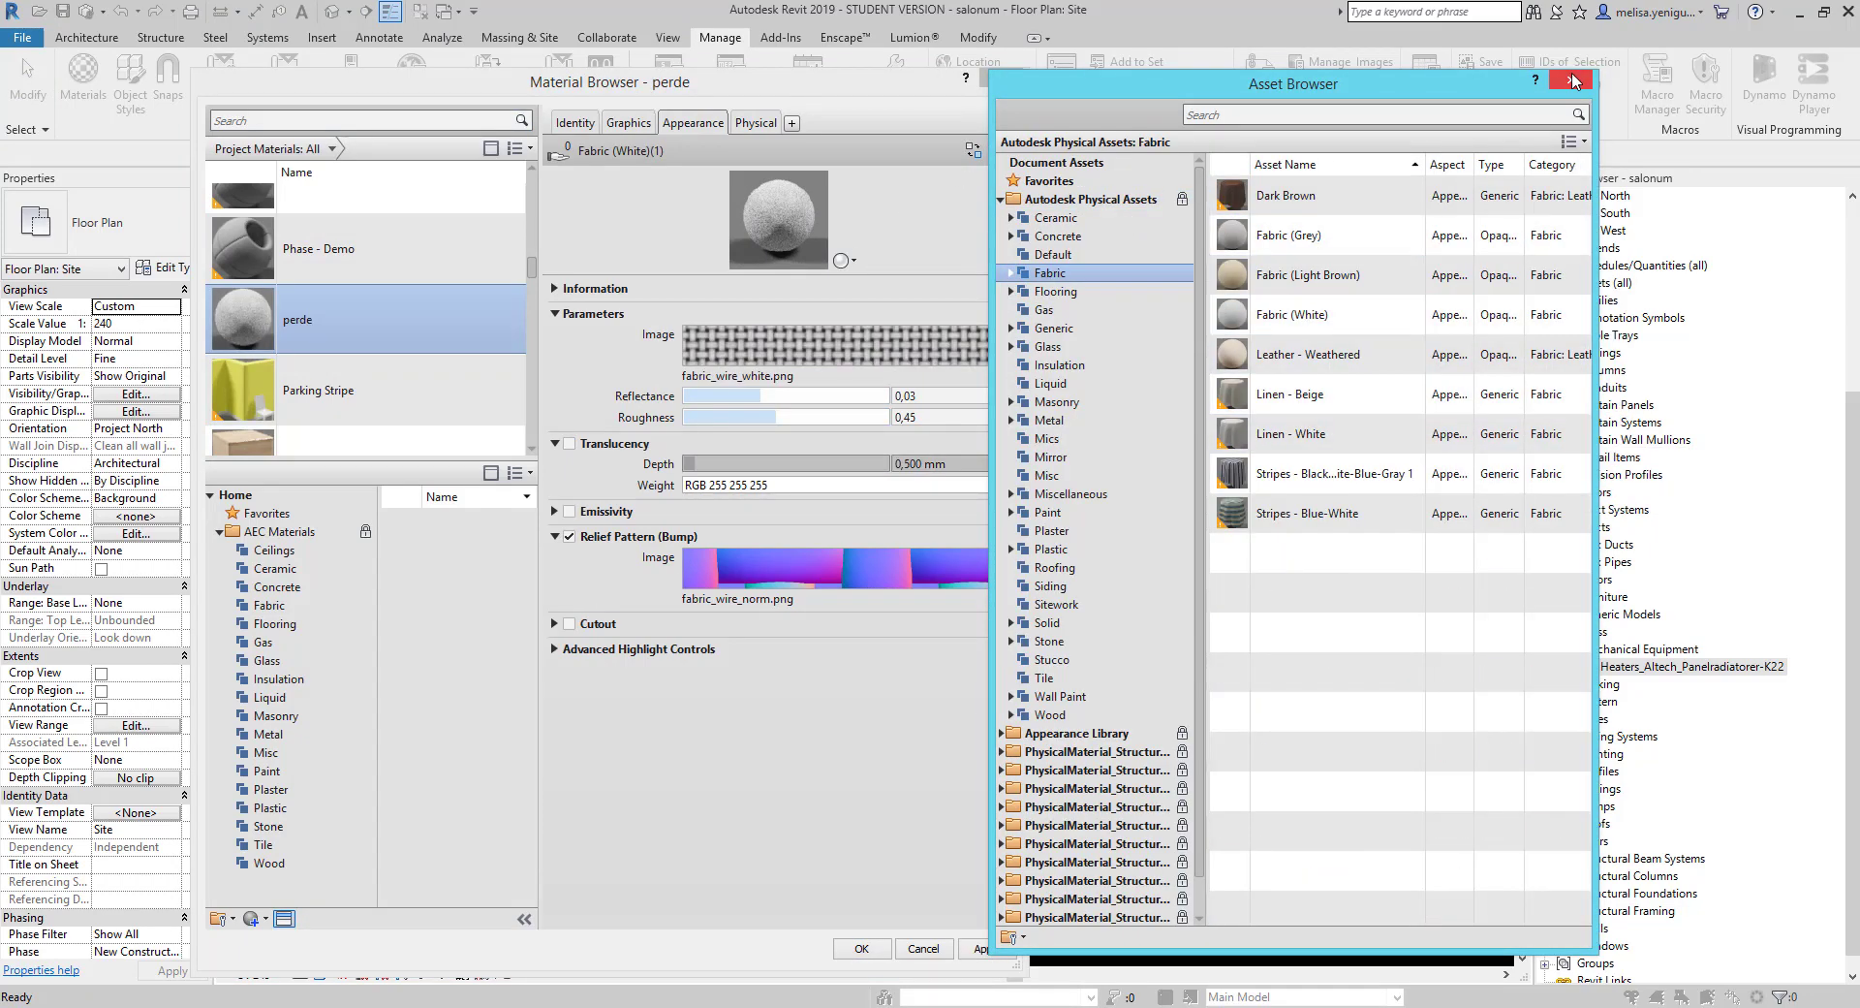
left_click(1580, 354)
left_click(1579, 393)
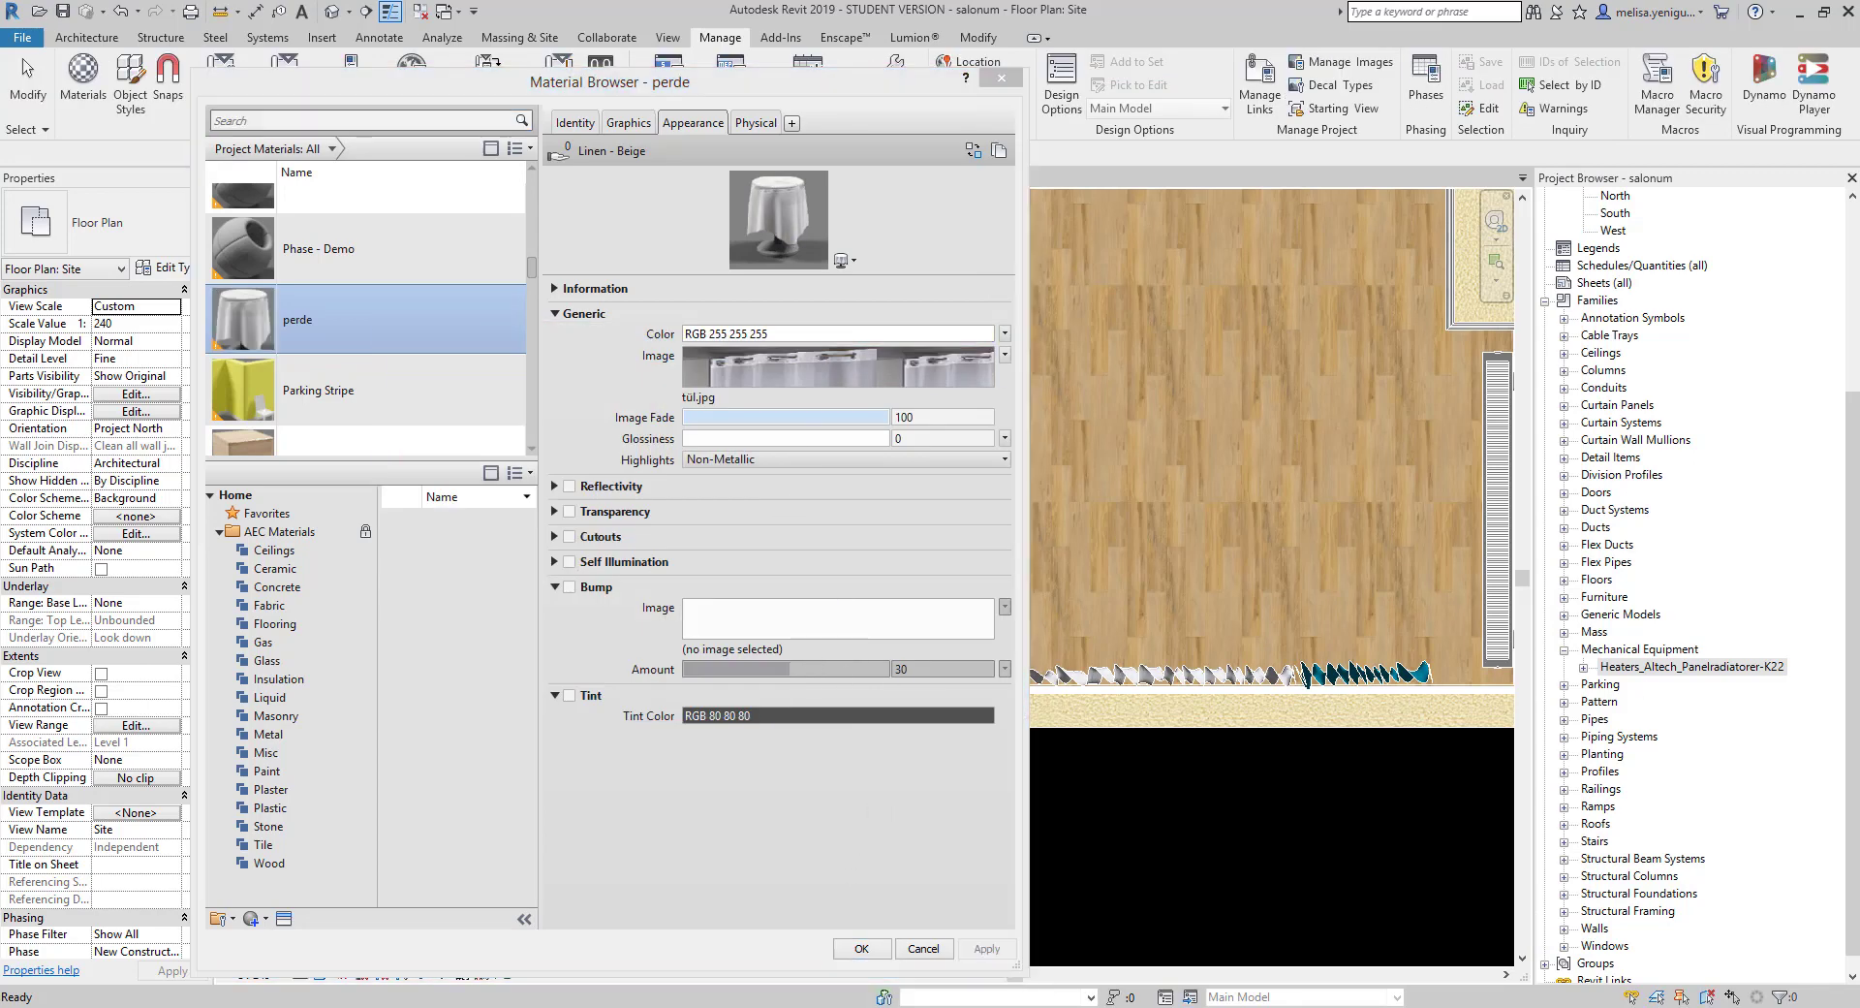
Adjust the tül.jpg texture's sample size and offset in its texture settings.
left_click(839, 368)
left_click(378, 701)
left_click(421, 609)
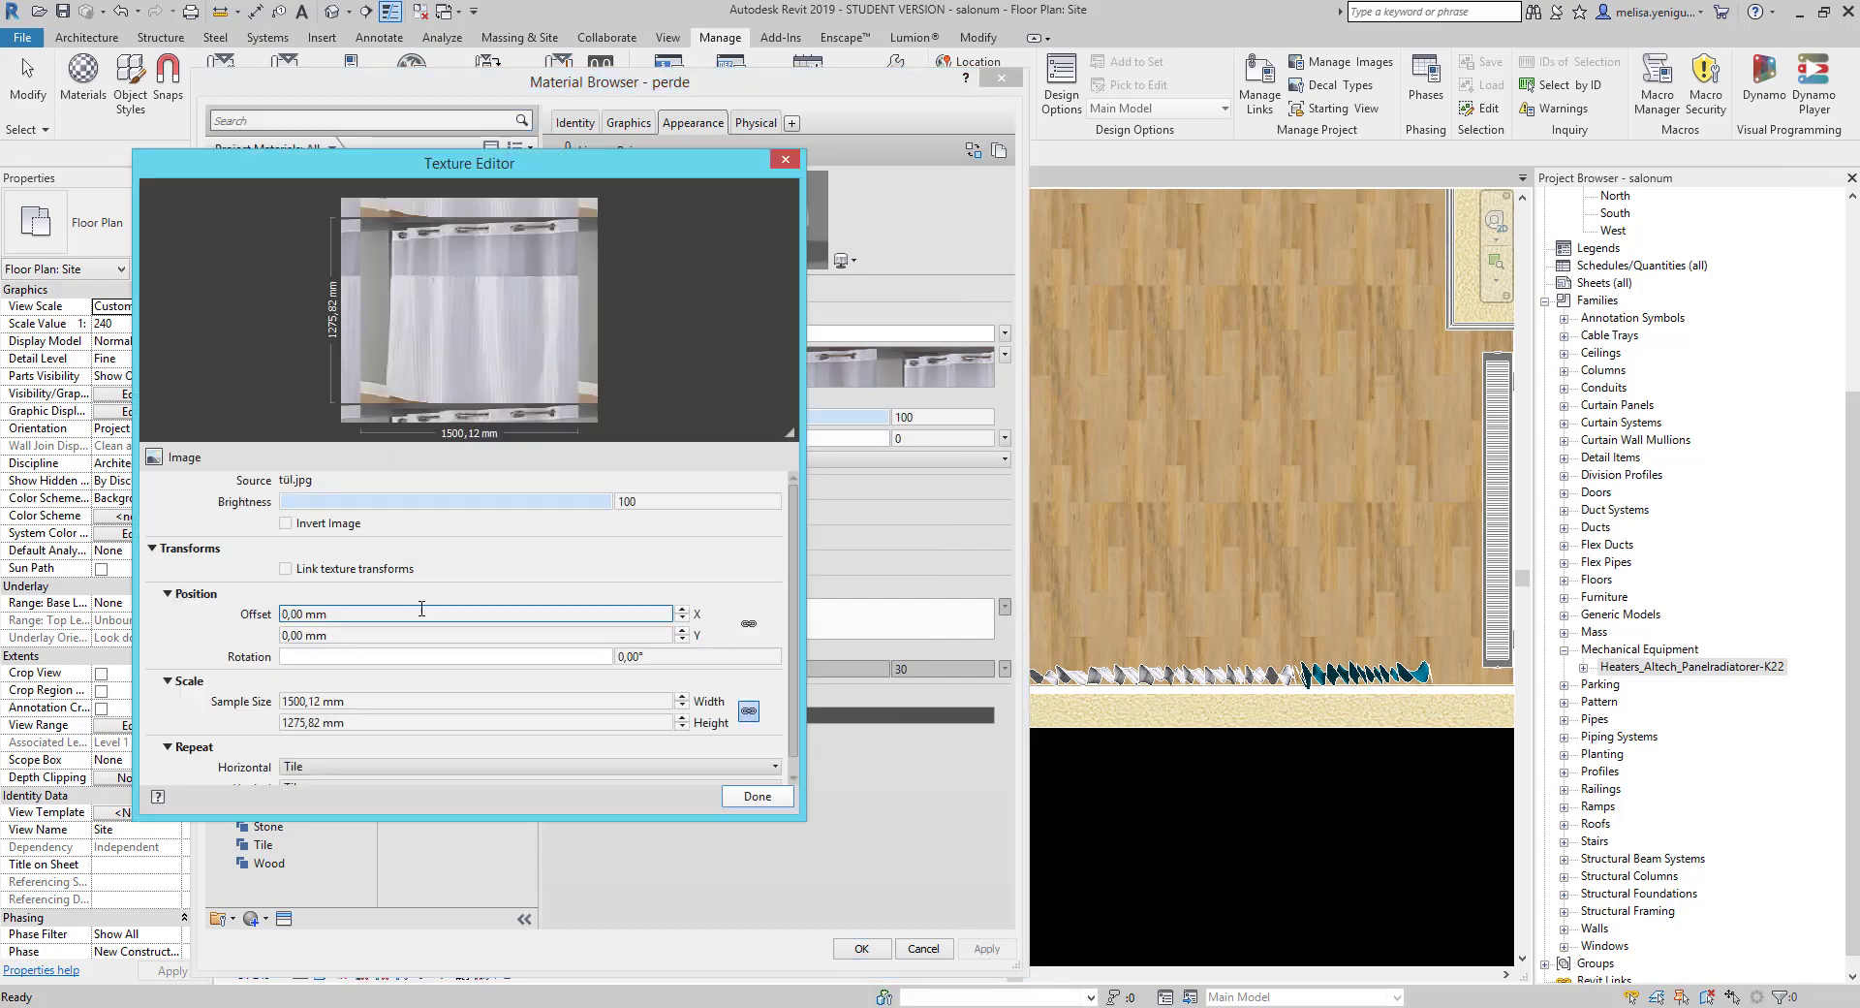
key("Return")
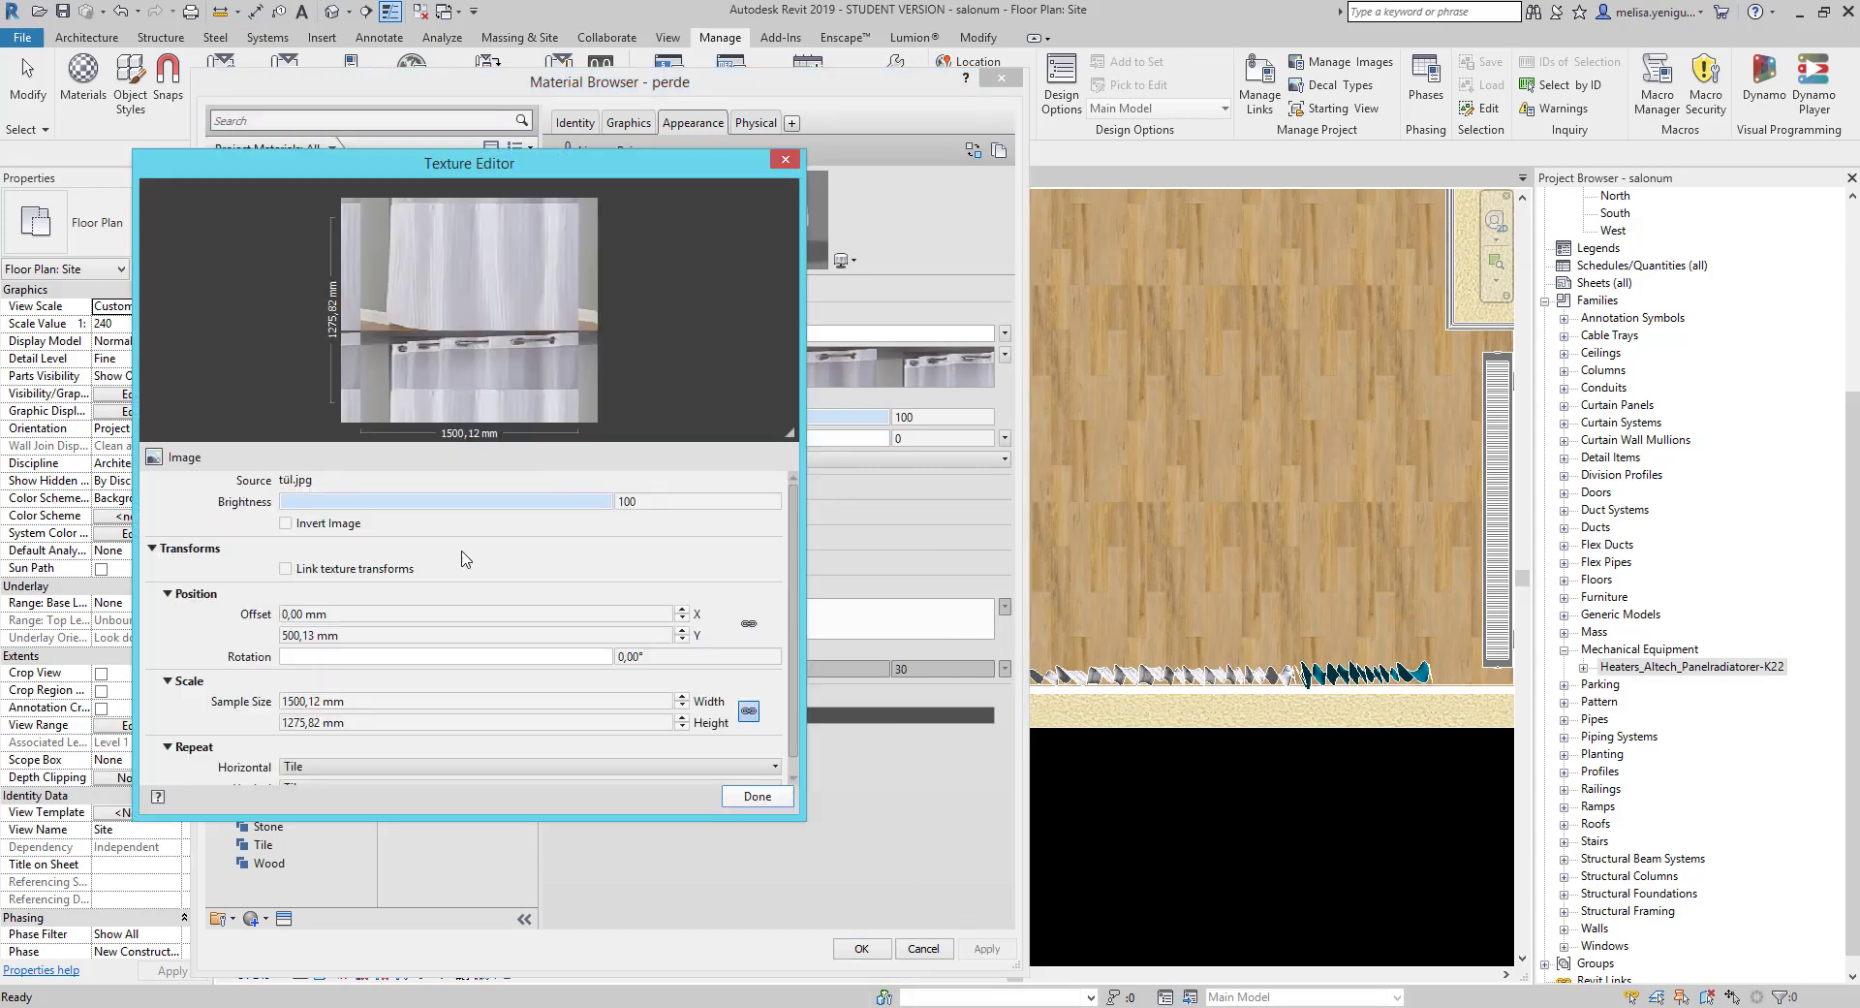
left_click(758, 797)
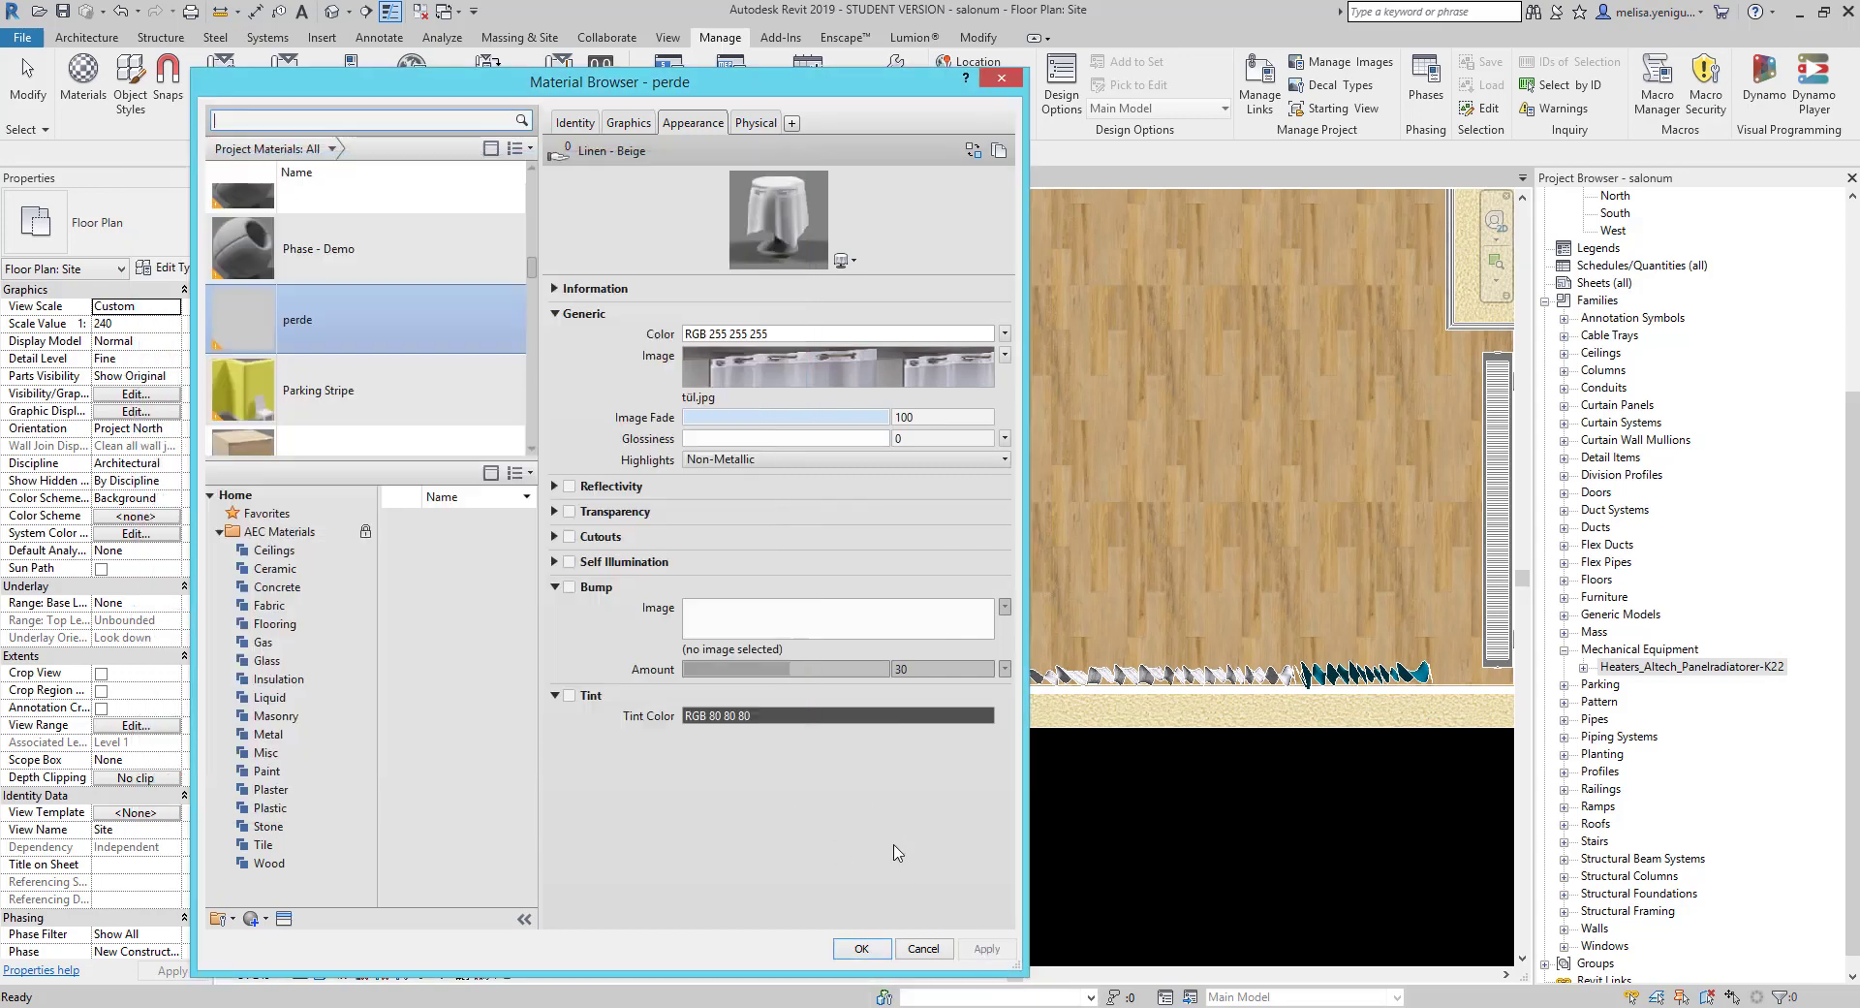
left_click(719, 354)
left_click(758, 796)
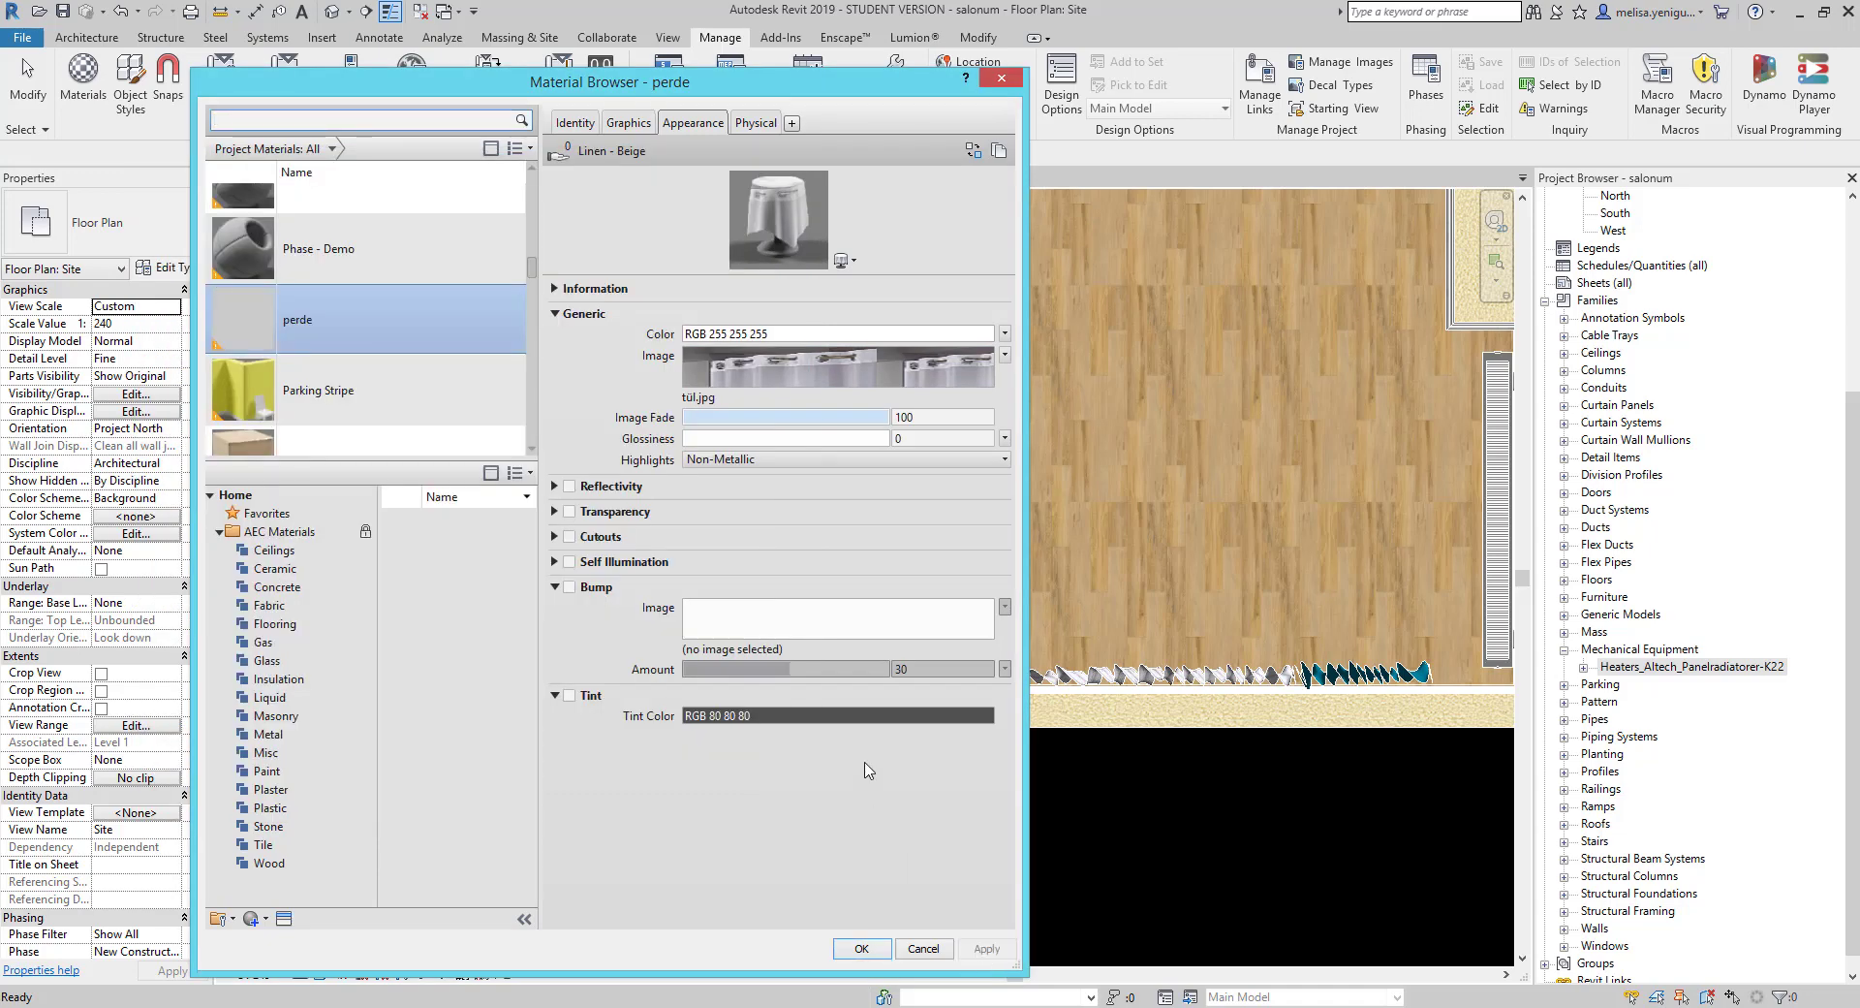
left_click(719, 354)
left_click(754, 799)
Resize the tül.jpg texture to 249,94 mm wide by 1500 mm high and apply it.
left_click(719, 354)
left_click(394, 701)
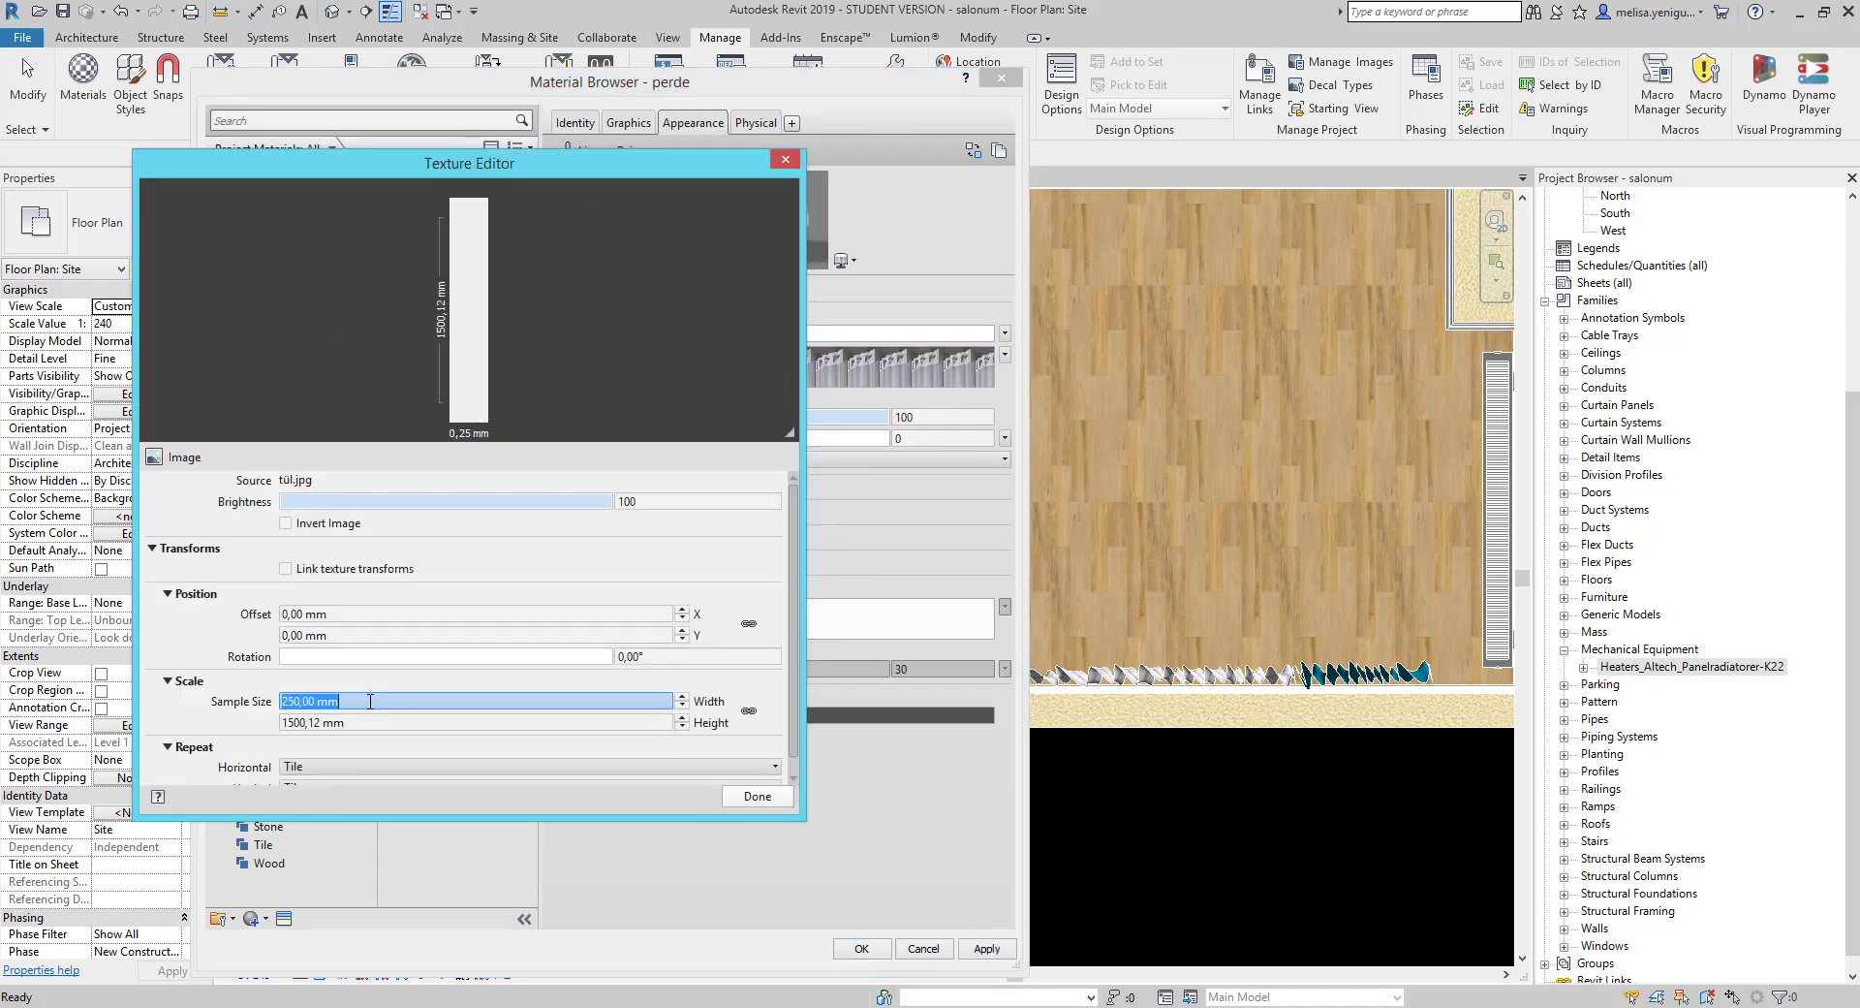
key("Return")
left_click(986, 948)
left_click(719, 354)
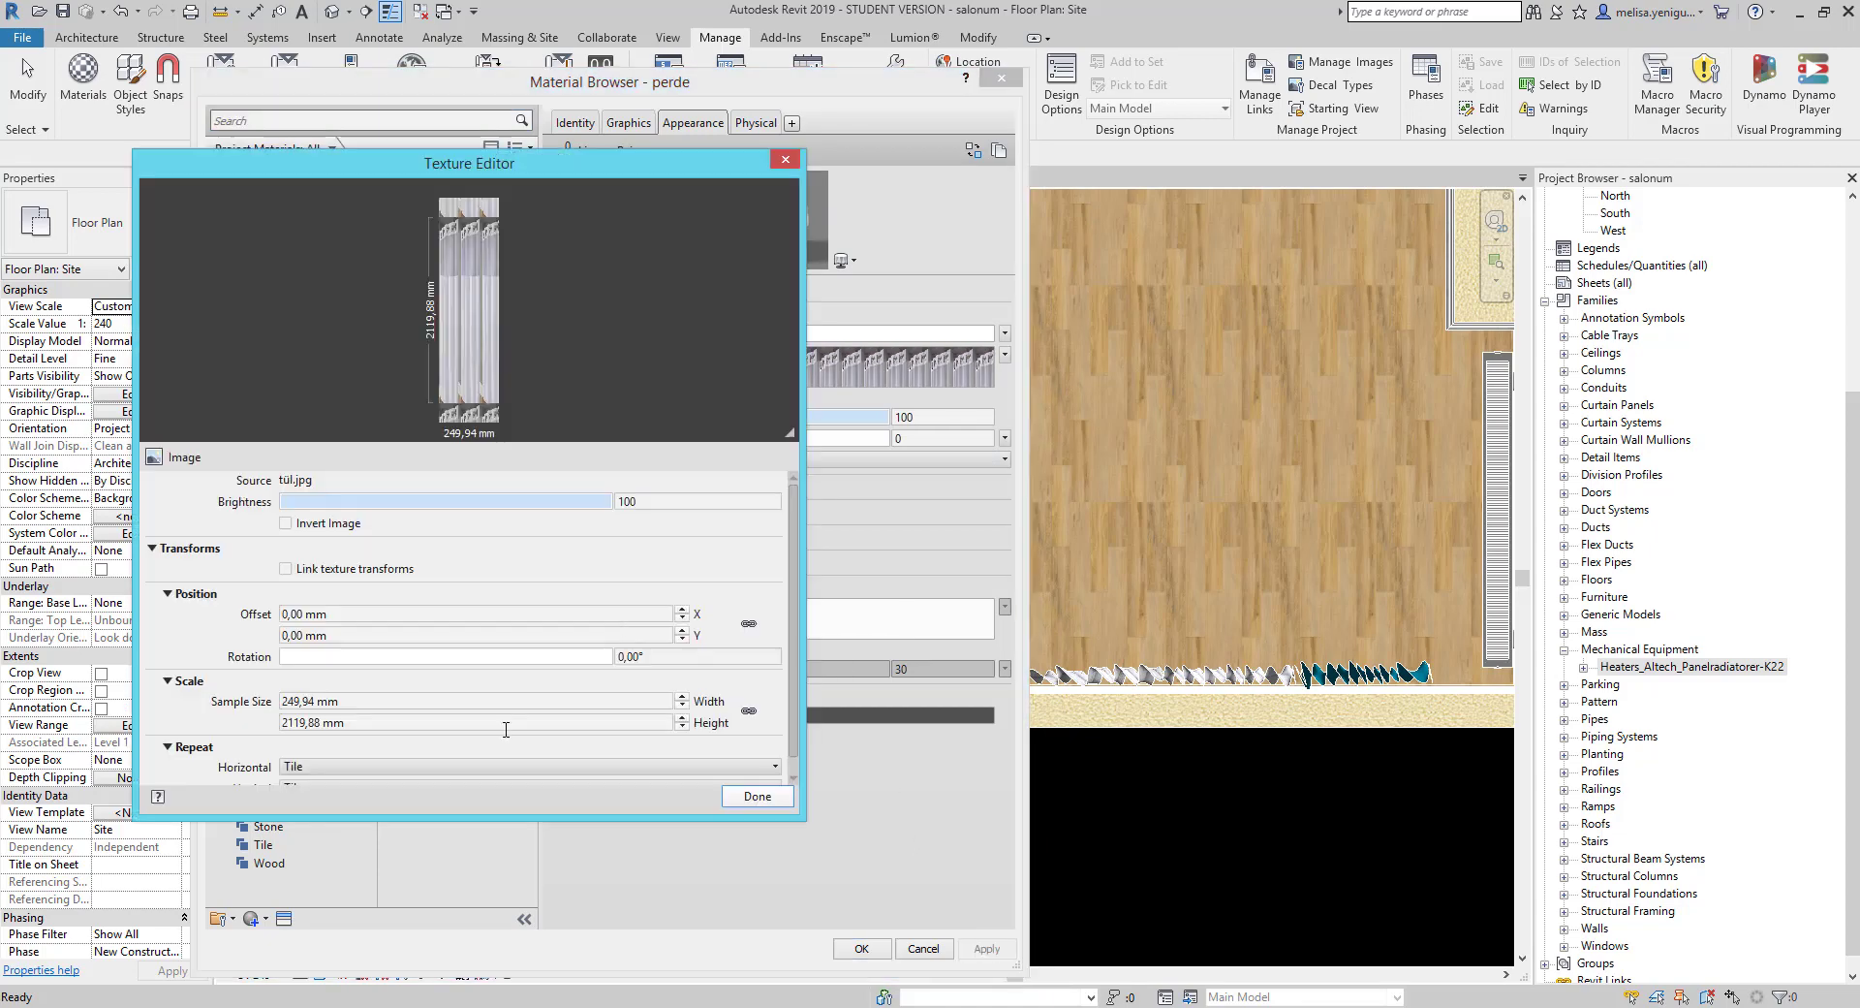
key("Return")
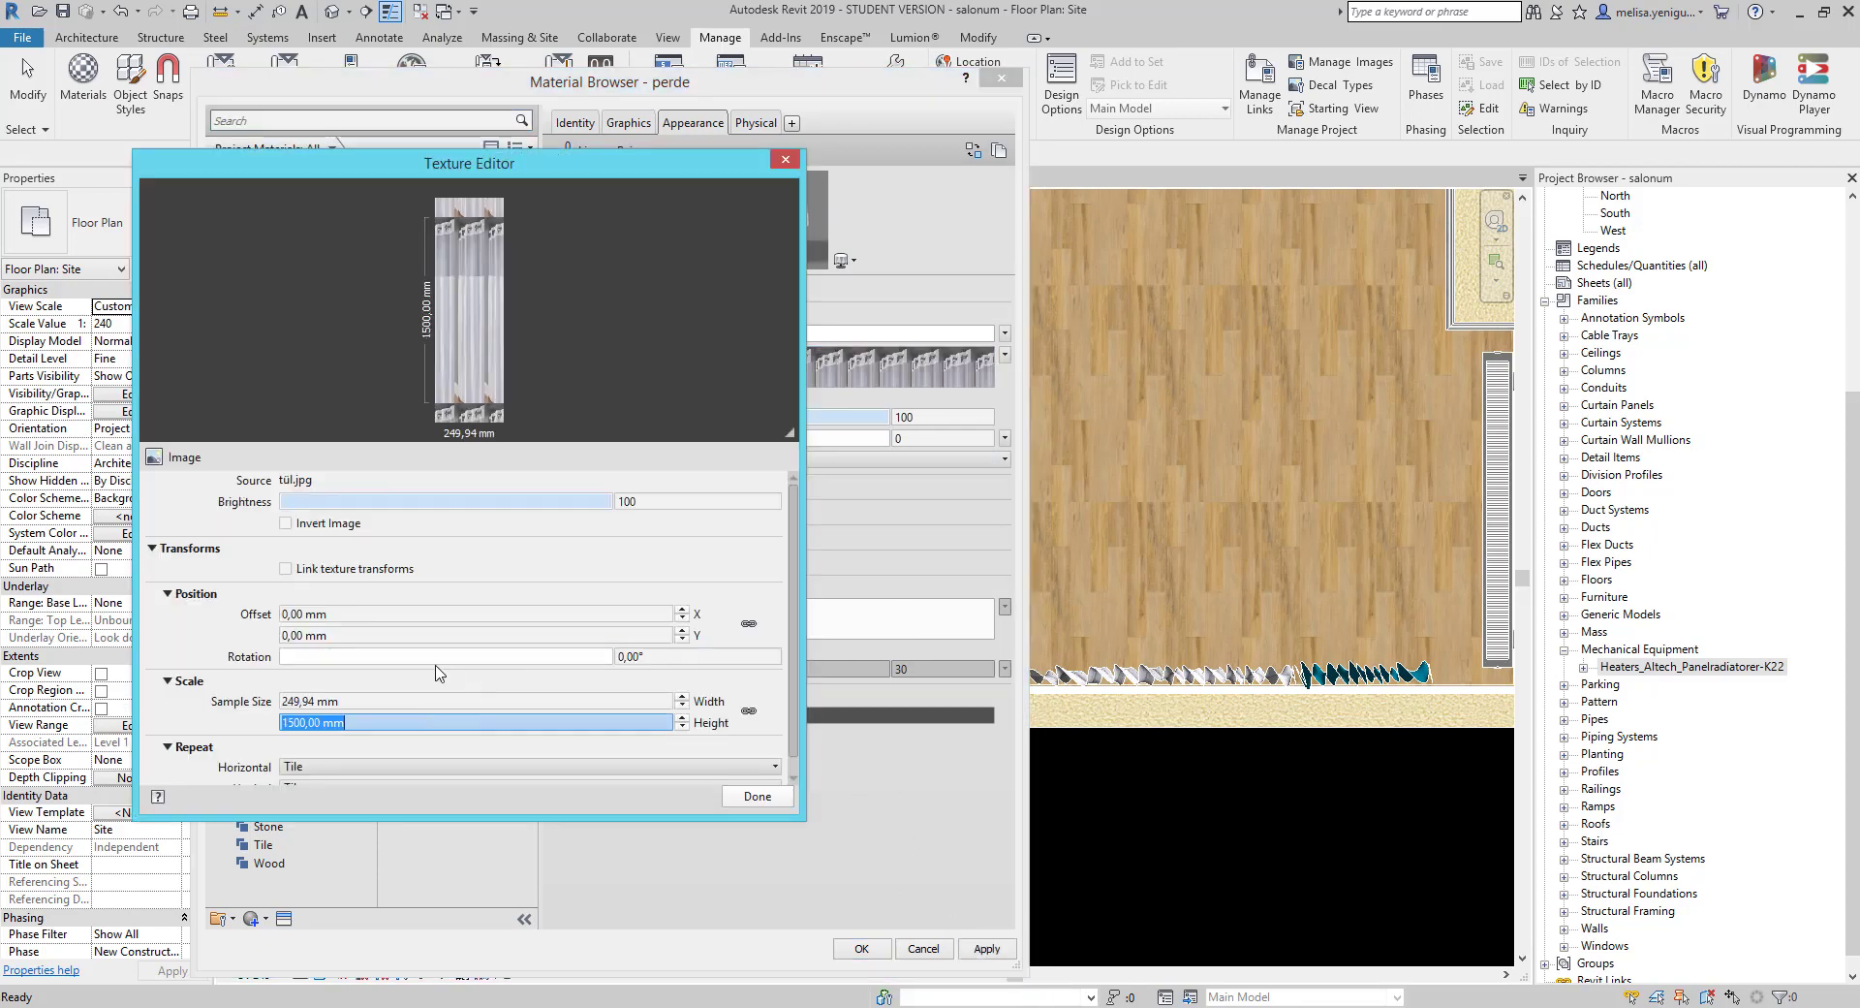
key("Return")
Enable transparency on the perde material, apply, and close the Material Browser.
left_click(569, 511)
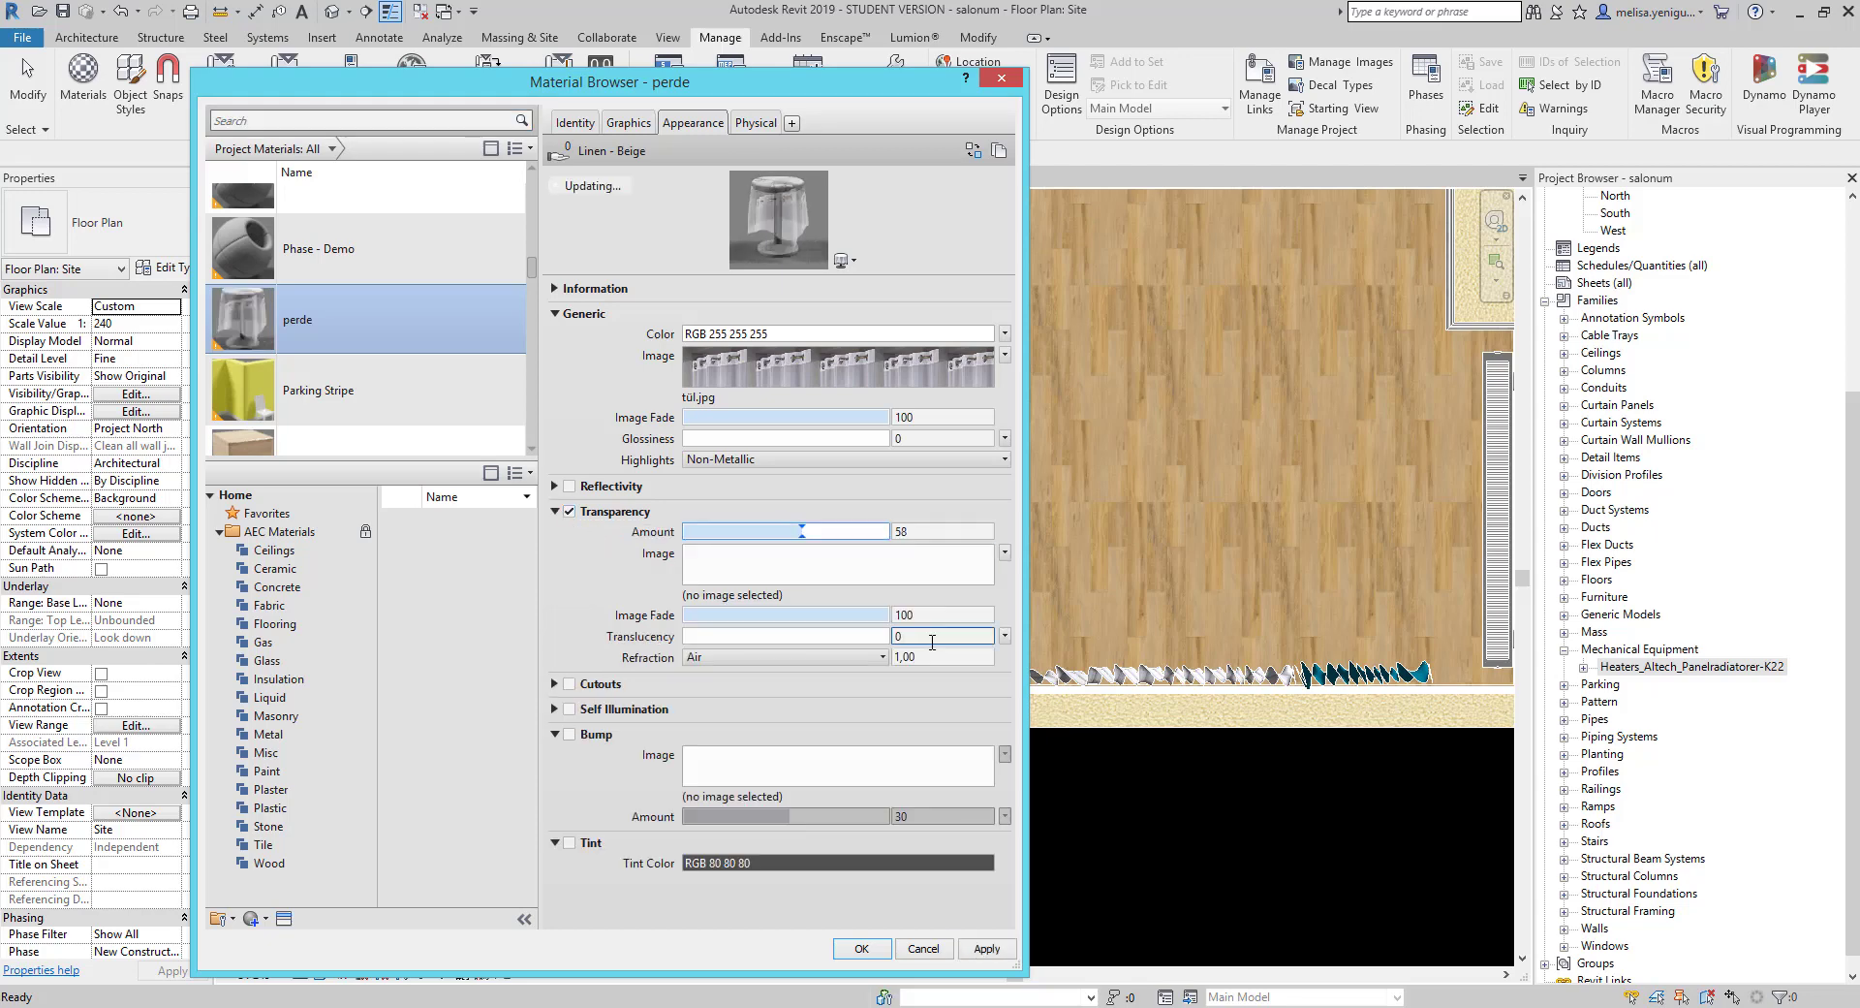
left_click(987, 947)
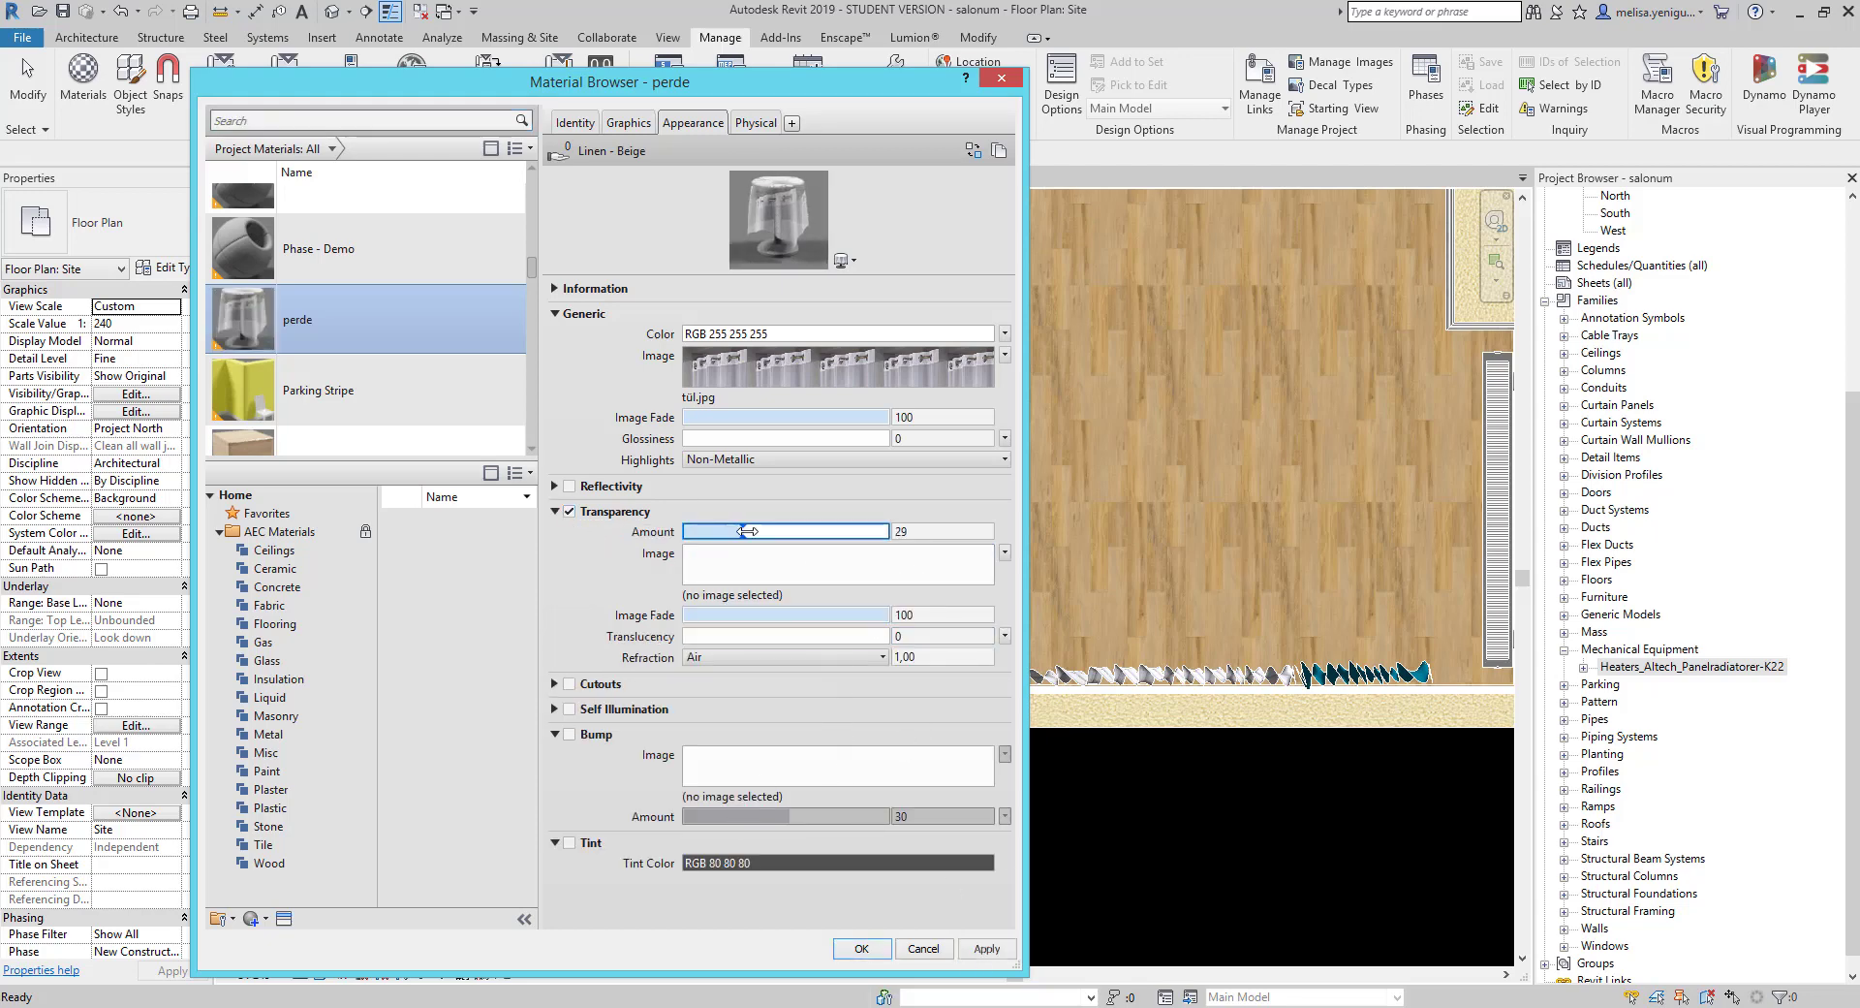
left_click(861, 947)
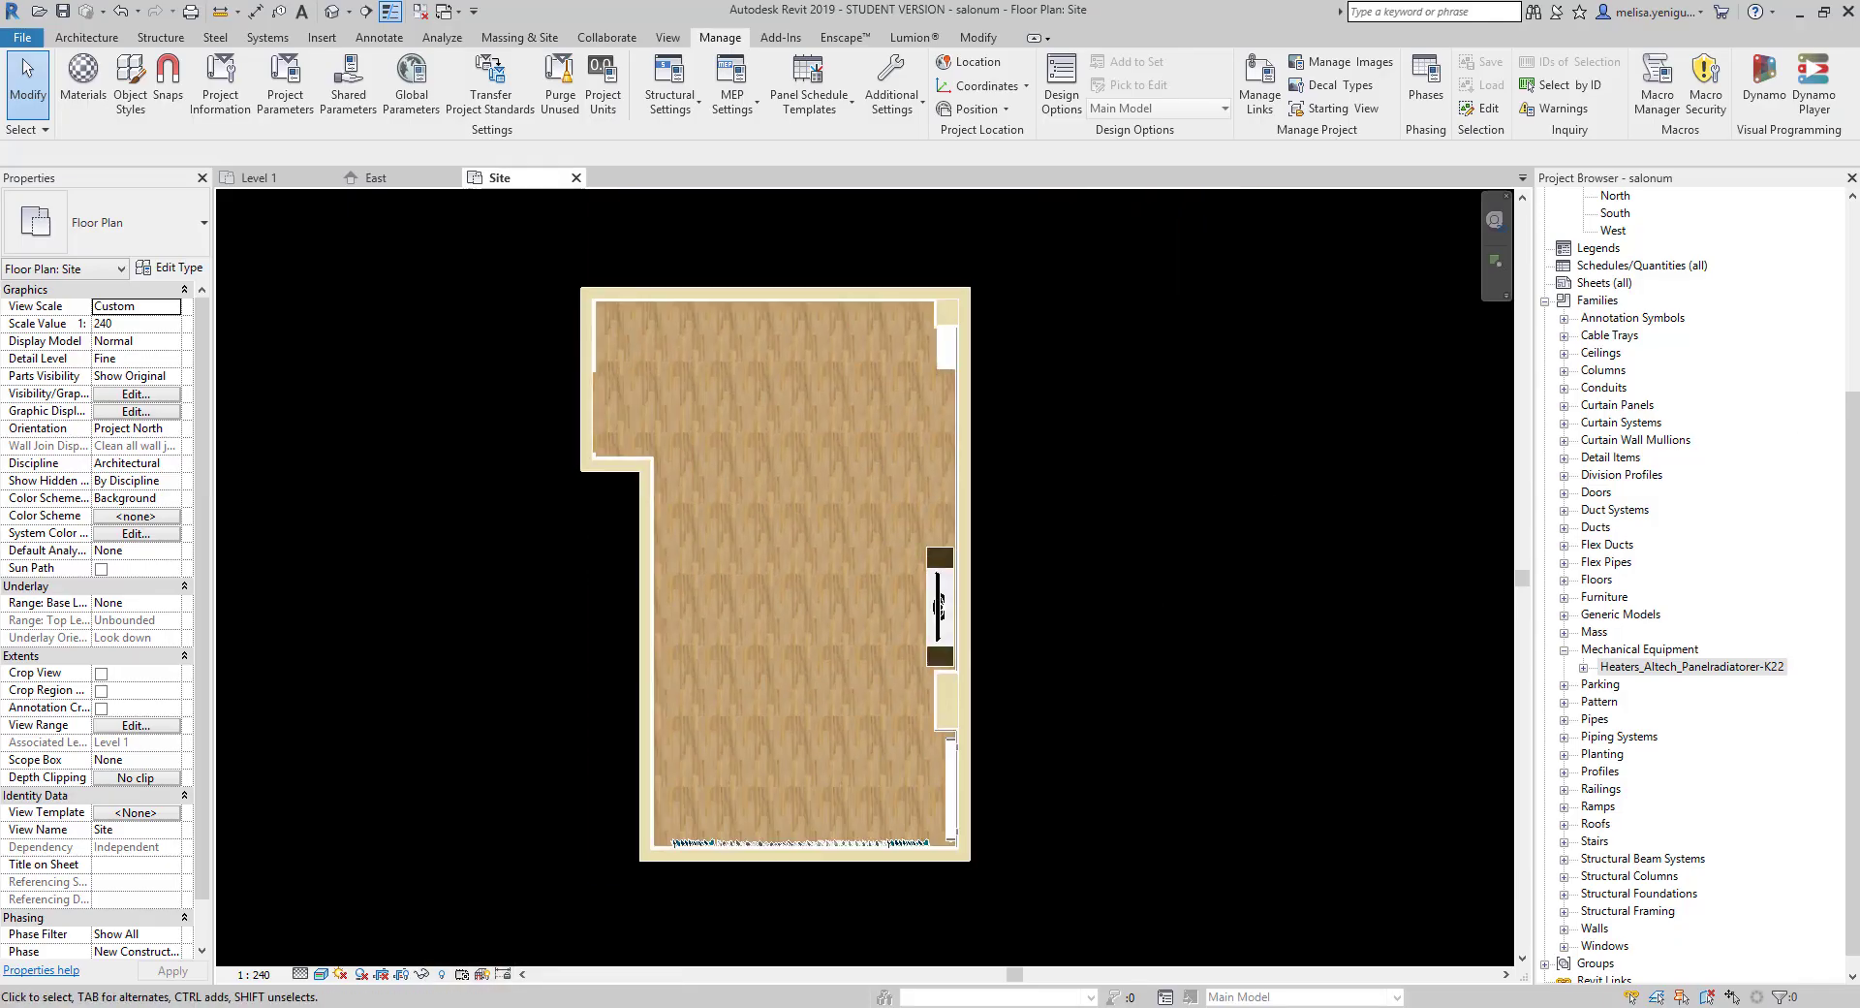
Place the avize P4417-77 chandelier at the centre of the room and select it.
left_click(804, 587)
scroll(790, 577, "up", 2)
key("Escape")
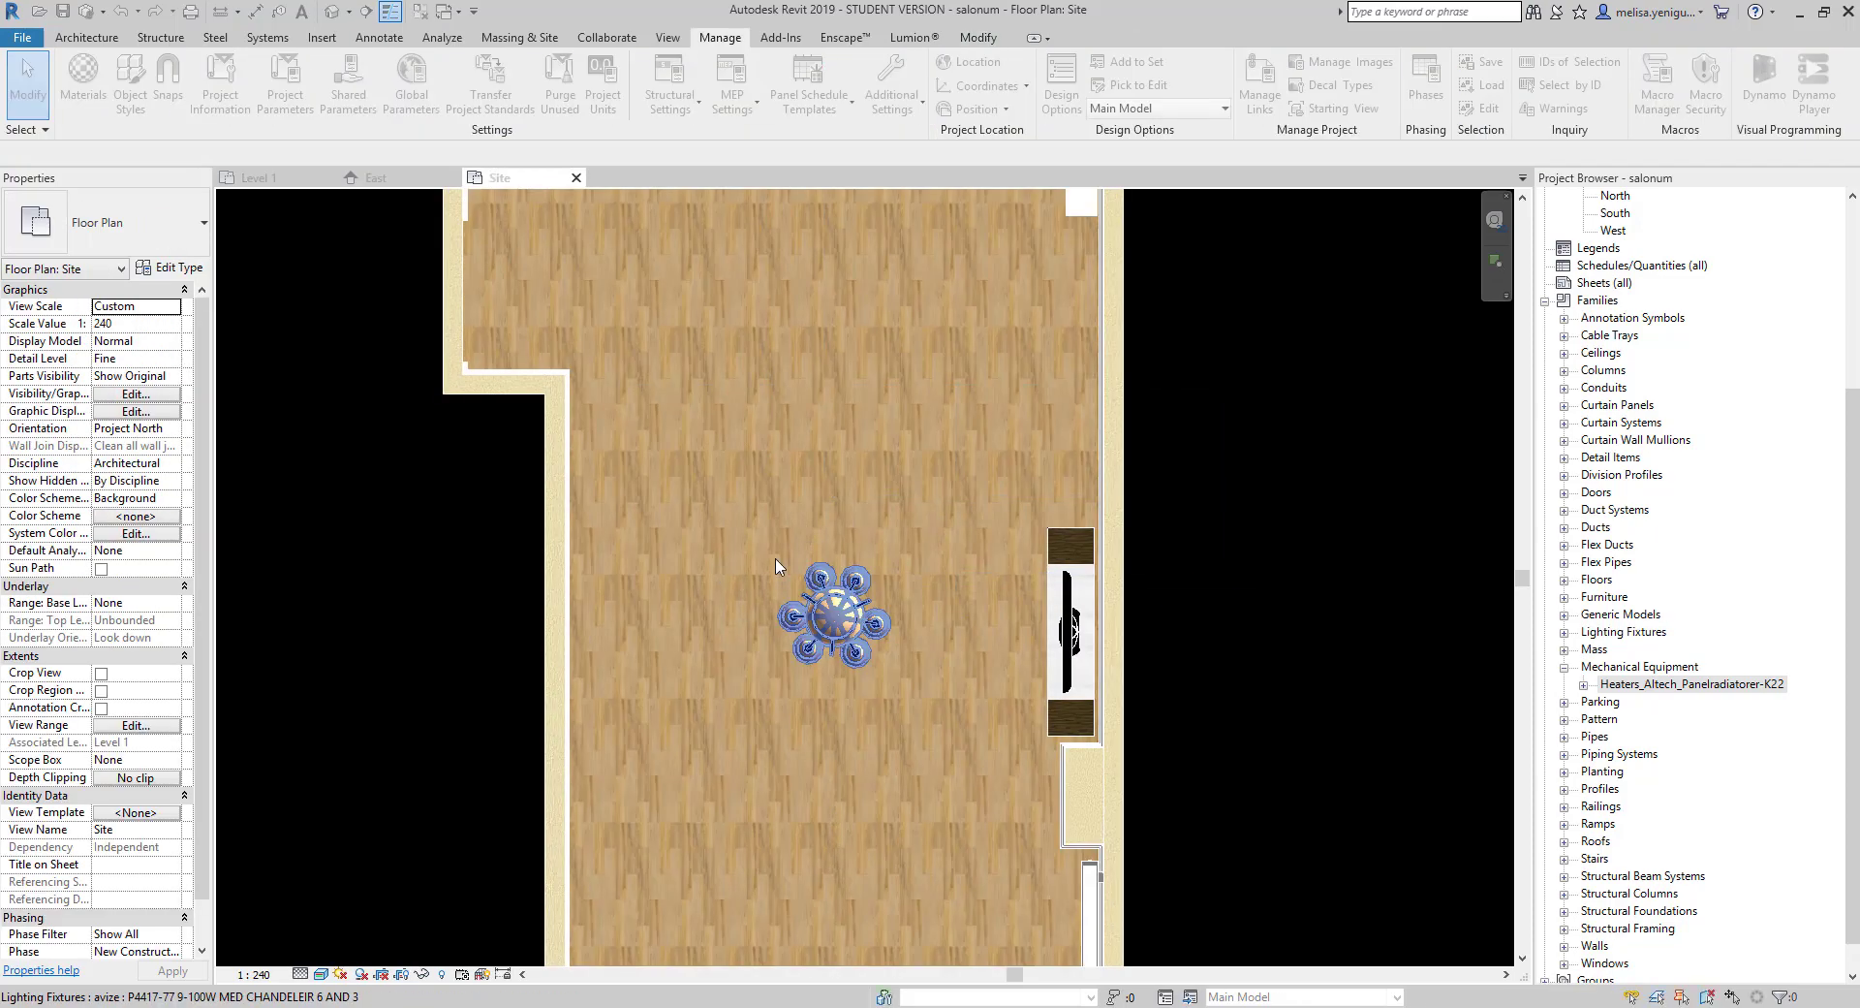
left_click(788, 572)
scroll(678, 436, "down", 5)
Check the chandelier in the East elevation and its work plane, then switch to Enscape.
left_click(1546, 301)
double_click(1611, 439)
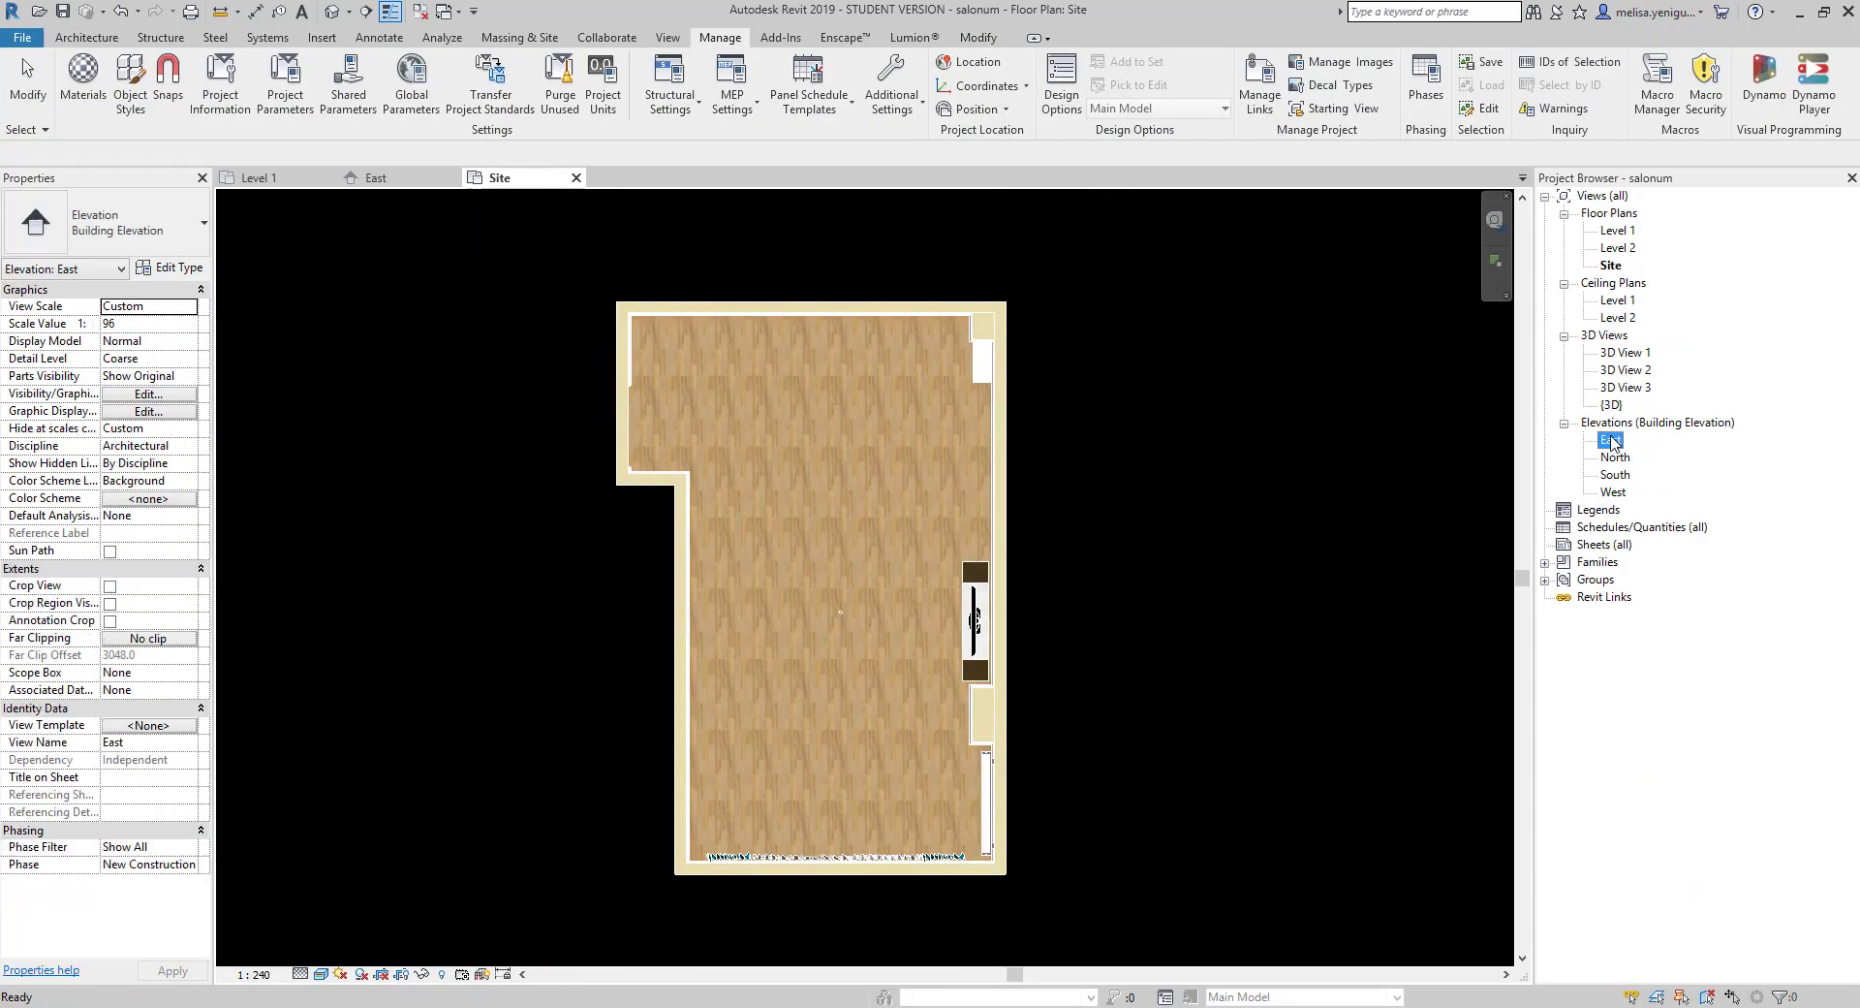
left_click(838, 94)
left_click(886, 443)
key("ctrl+Tab")
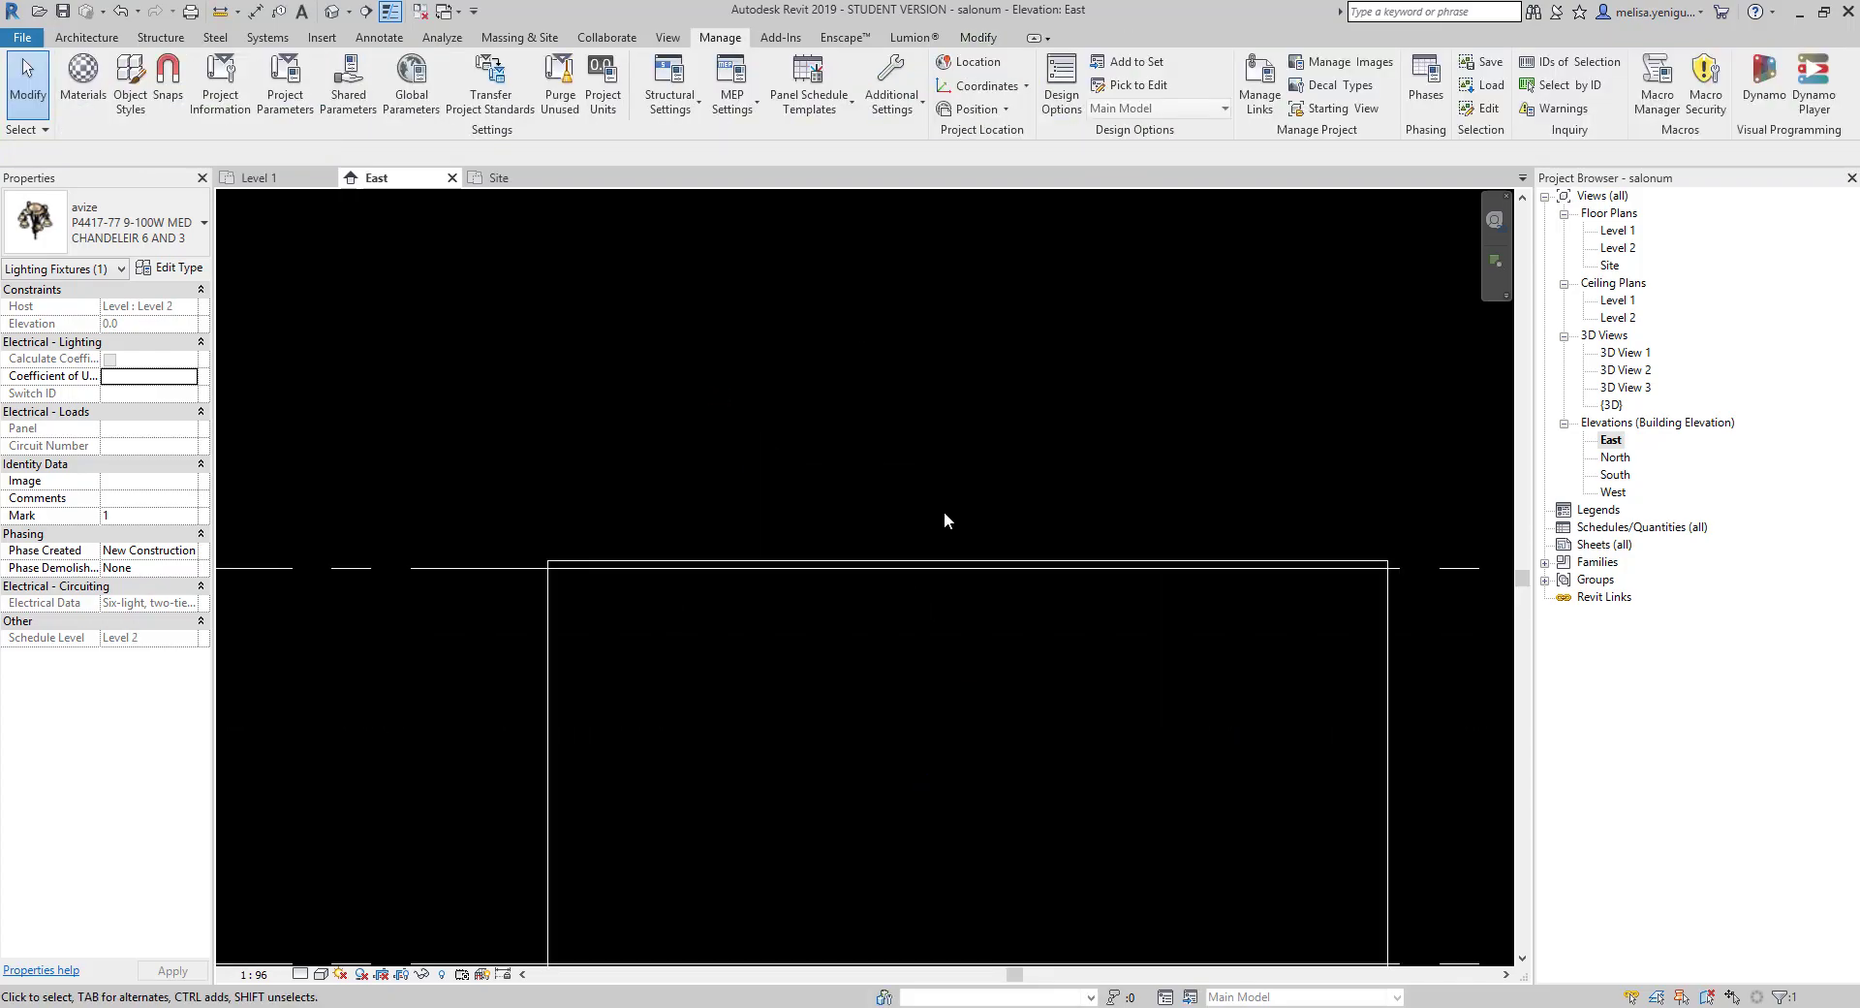
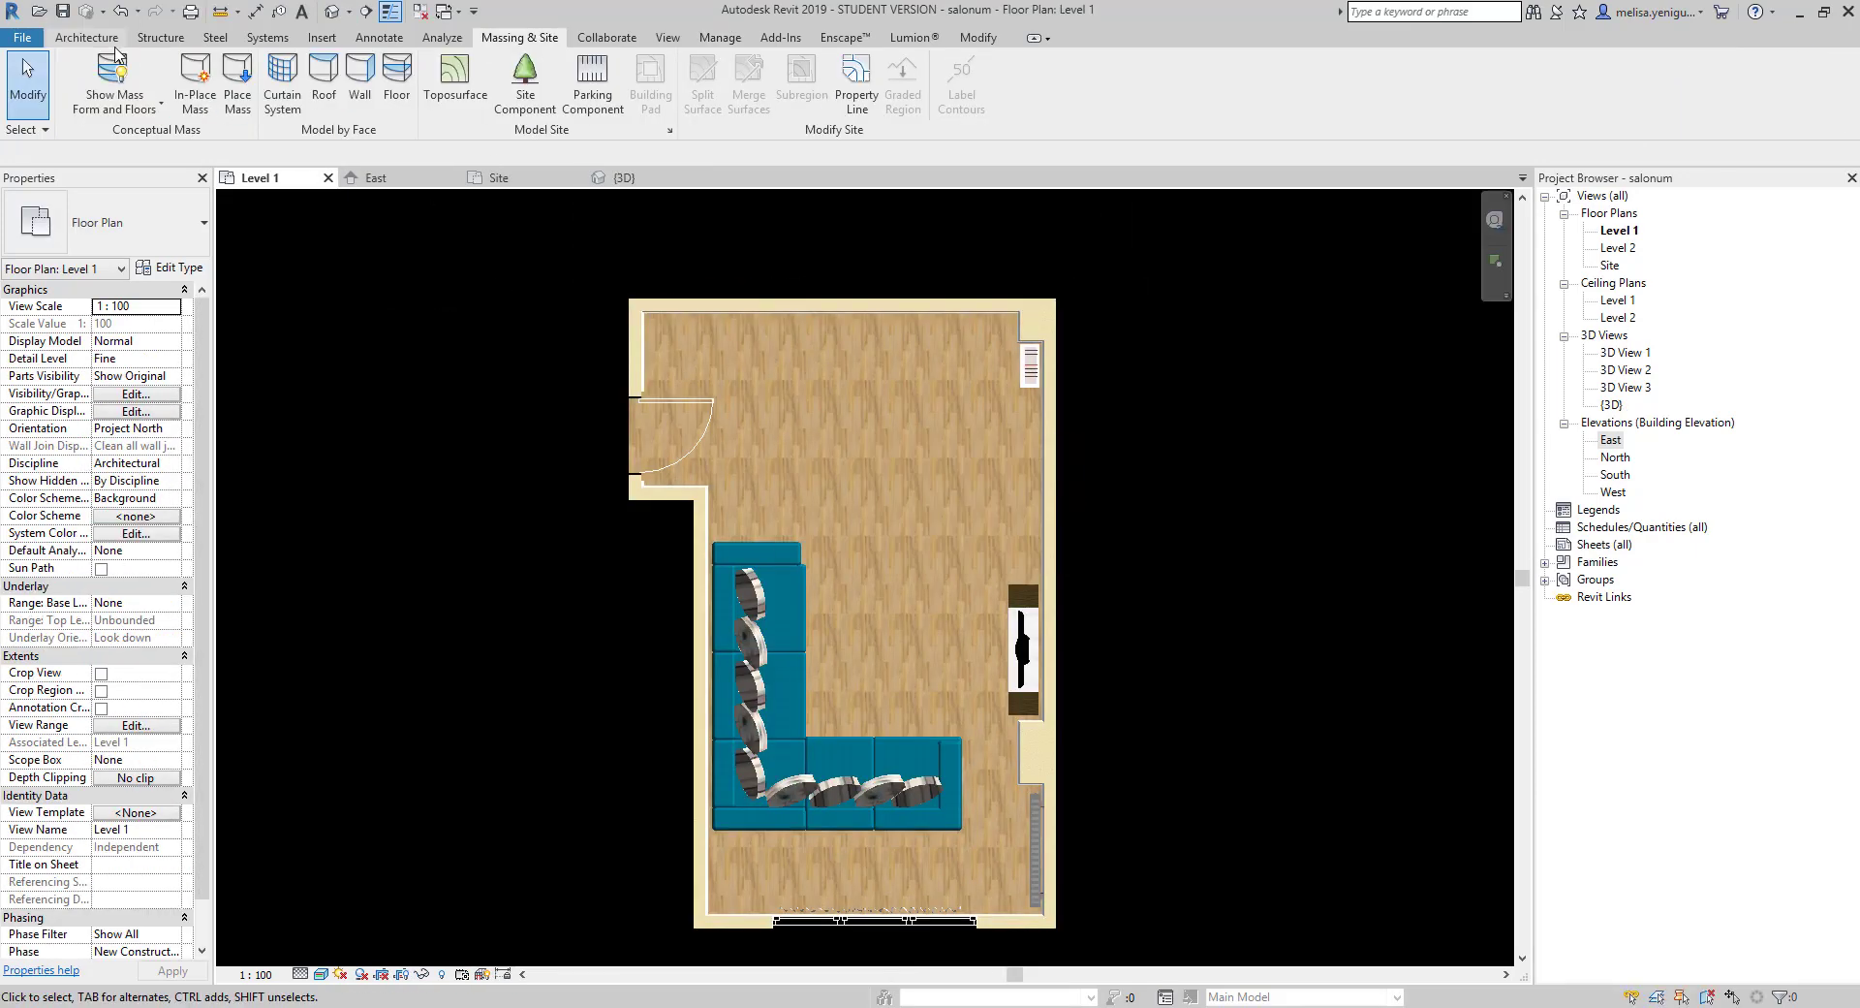
Create a Generic Models in-place component with the default name and start a Sweep path sketch.
left_click(892, 635)
left_click(951, 722)
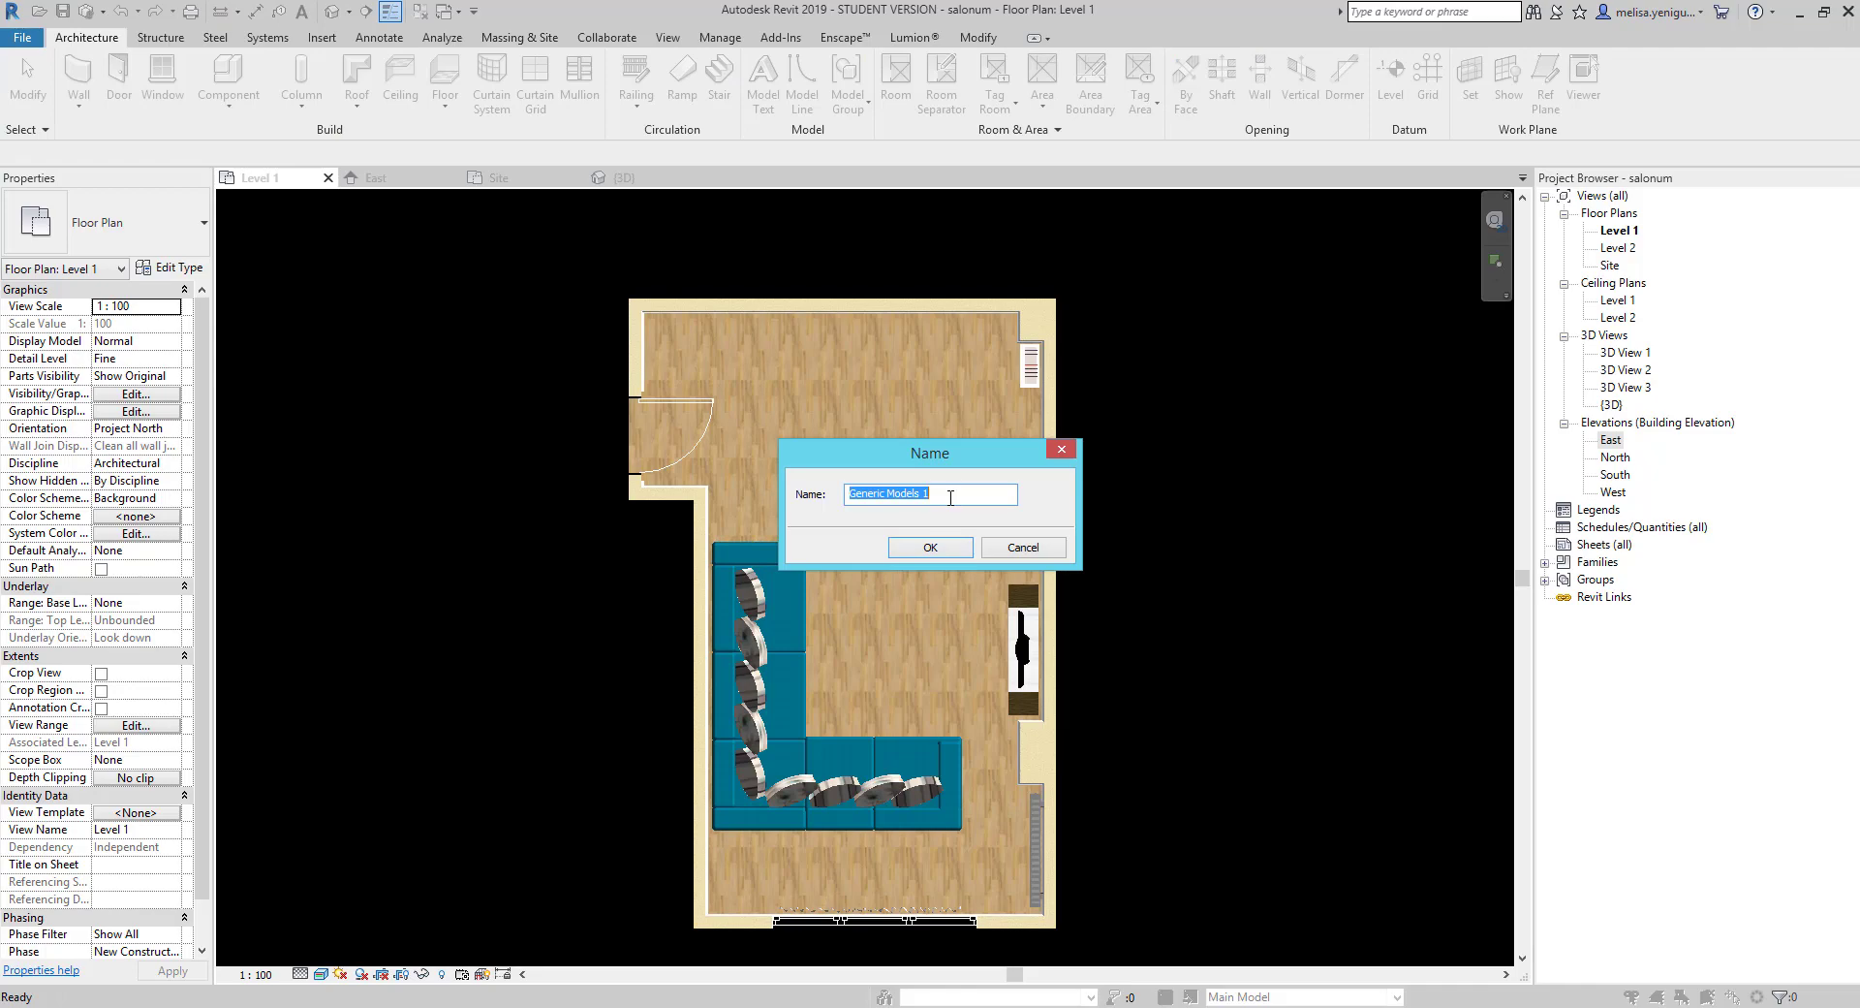
key("Return")
left_click(330, 85)
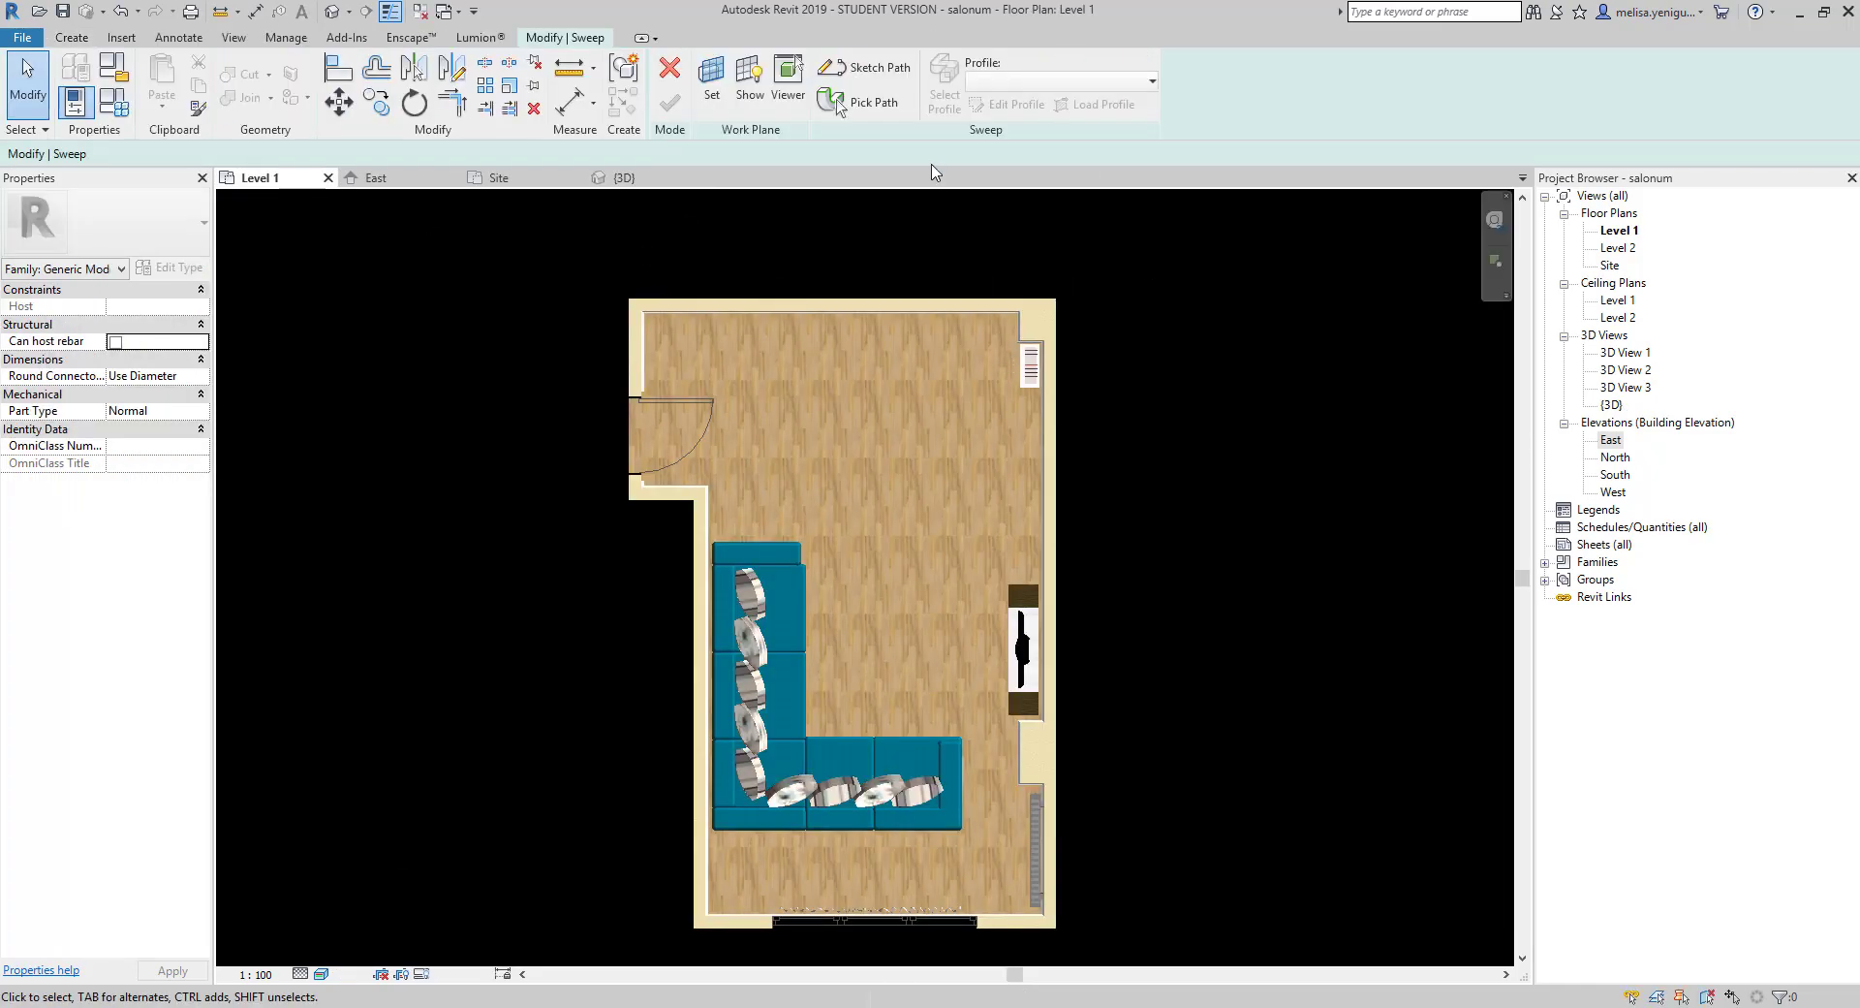
left_click(865, 67)
Trace the sweep path through the four inner wall corners of the room.
scroll(935, 388, "up", 5)
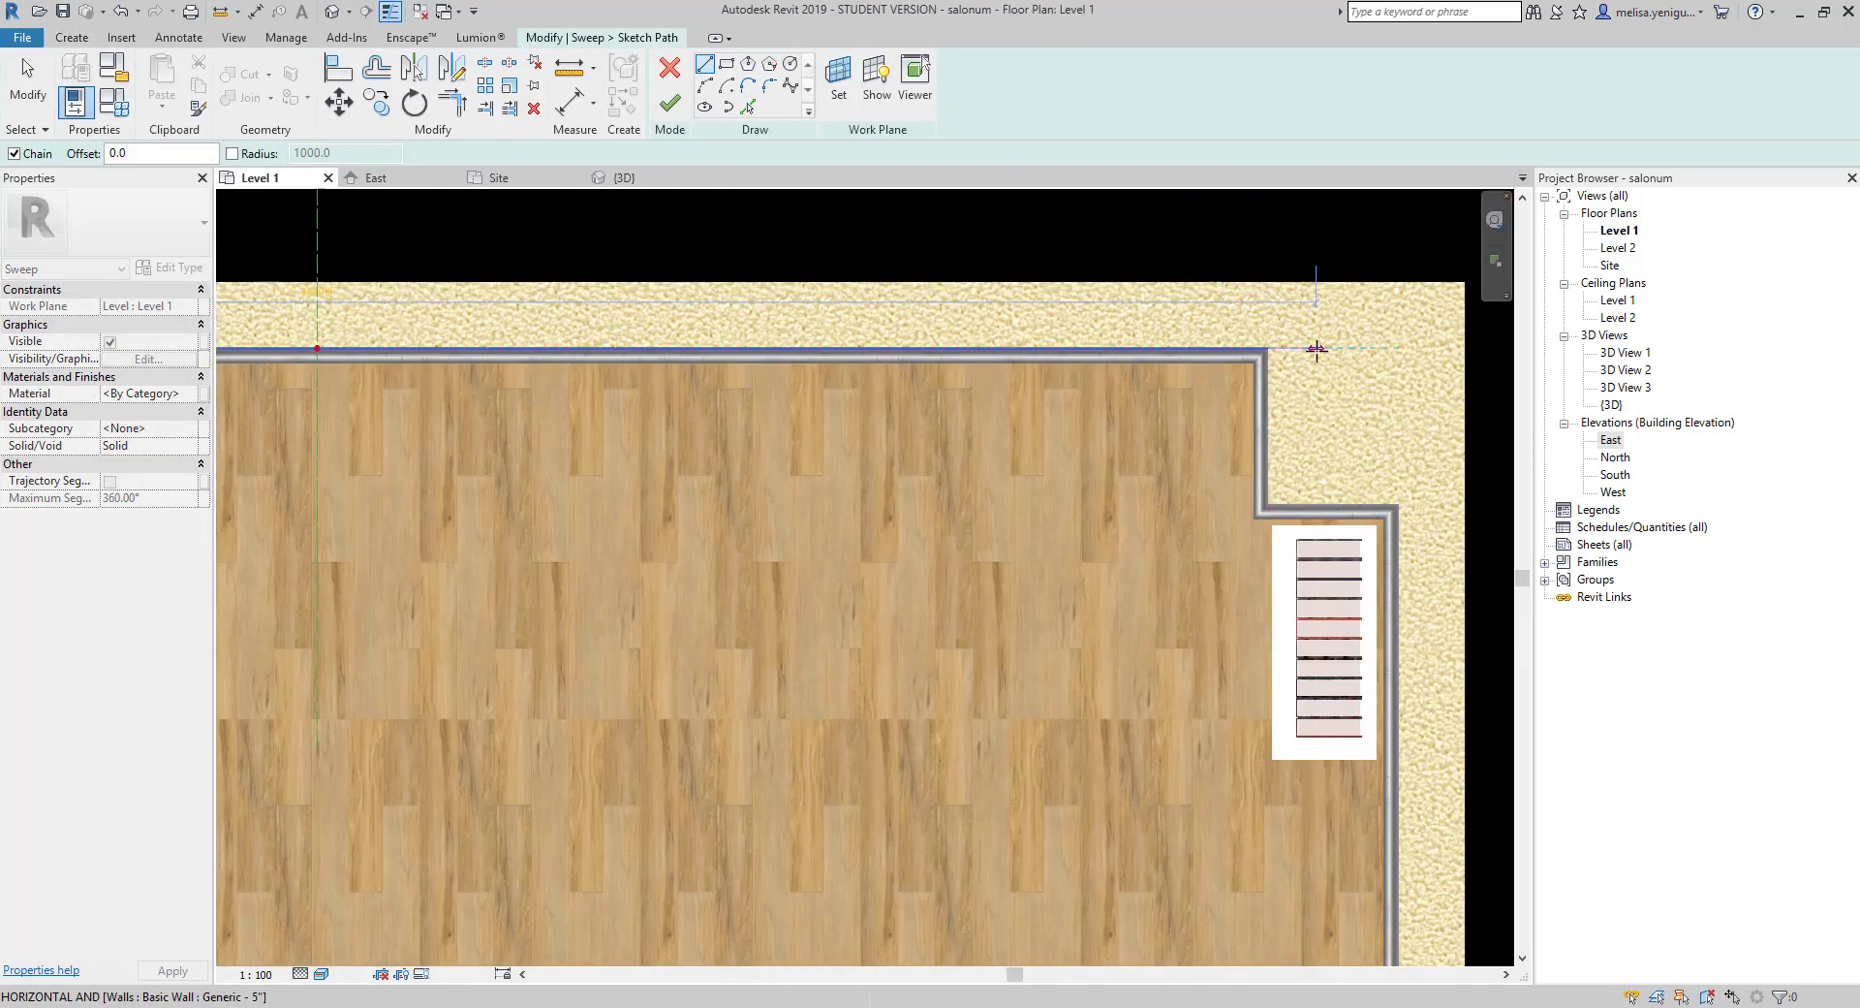
left_click(1265, 349)
scroll(1391, 601, "down", 4)
scroll(1056, 523, "up", 4)
scroll(1053, 522, "up", 2)
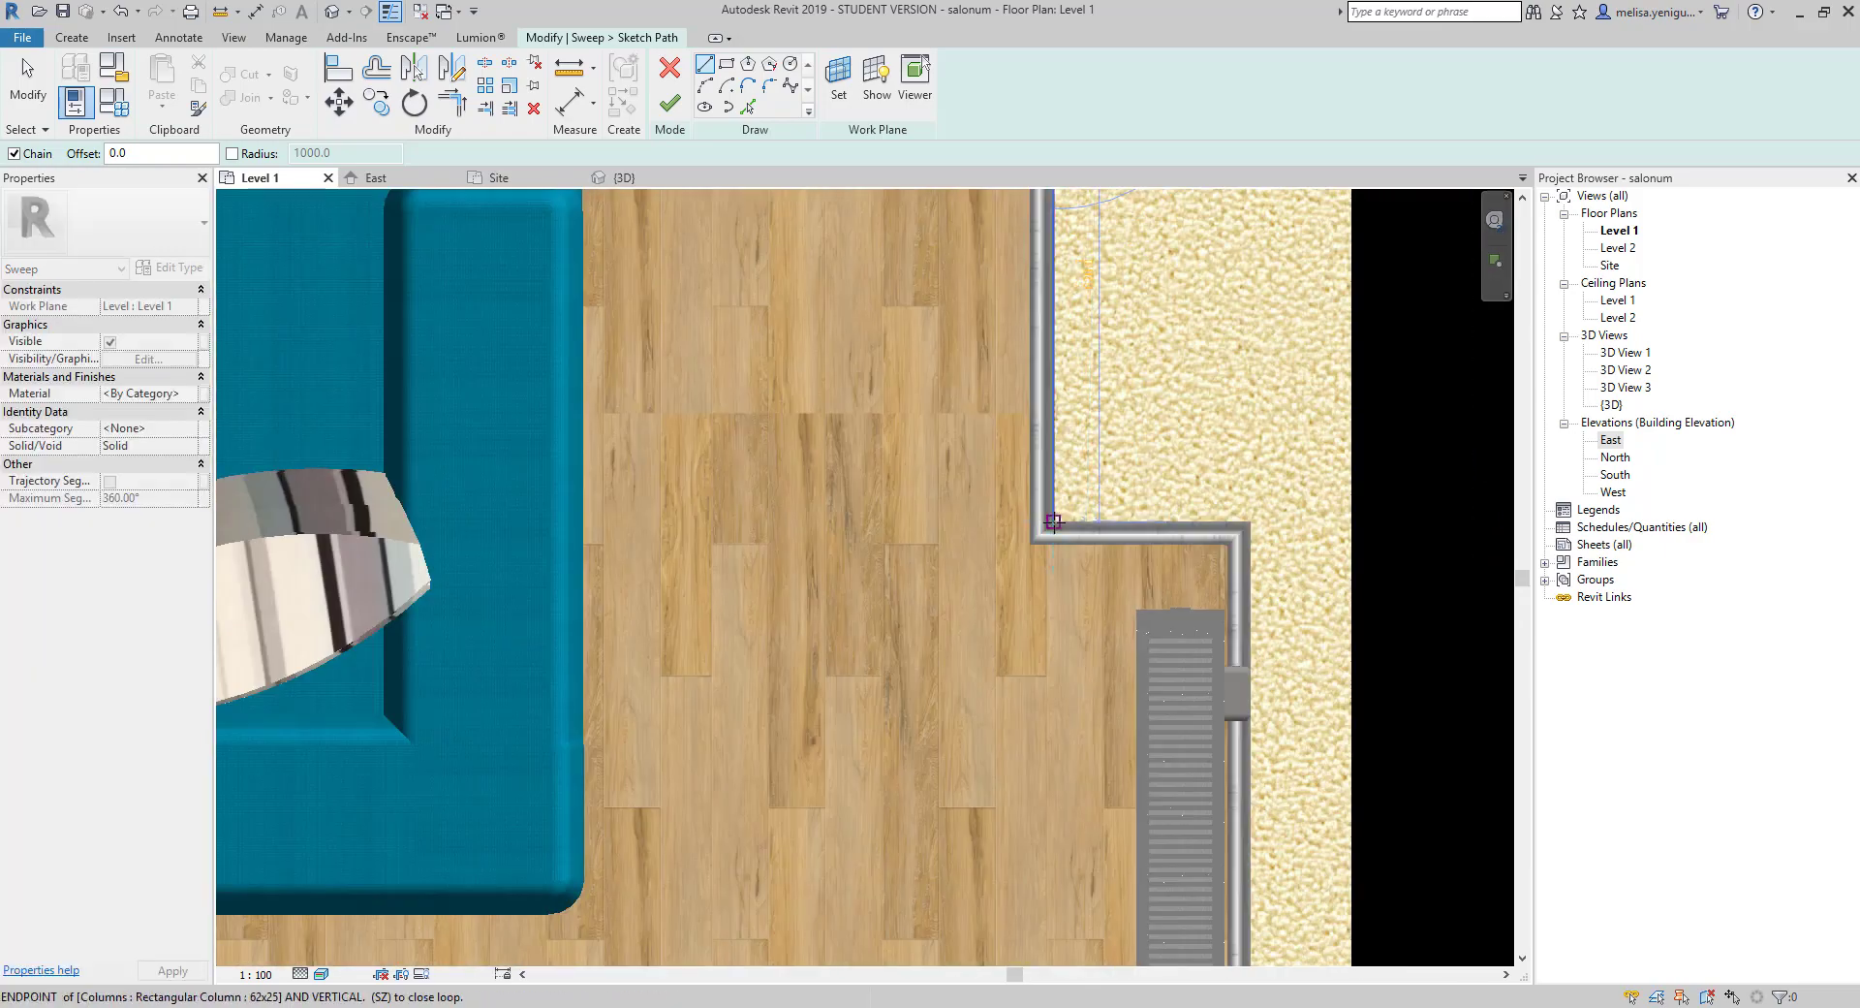
left_click(1053, 521)
scroll(1053, 521, "down", 3)
scroll(678, 581, "down", 2)
scroll(757, 650, "up", 5)
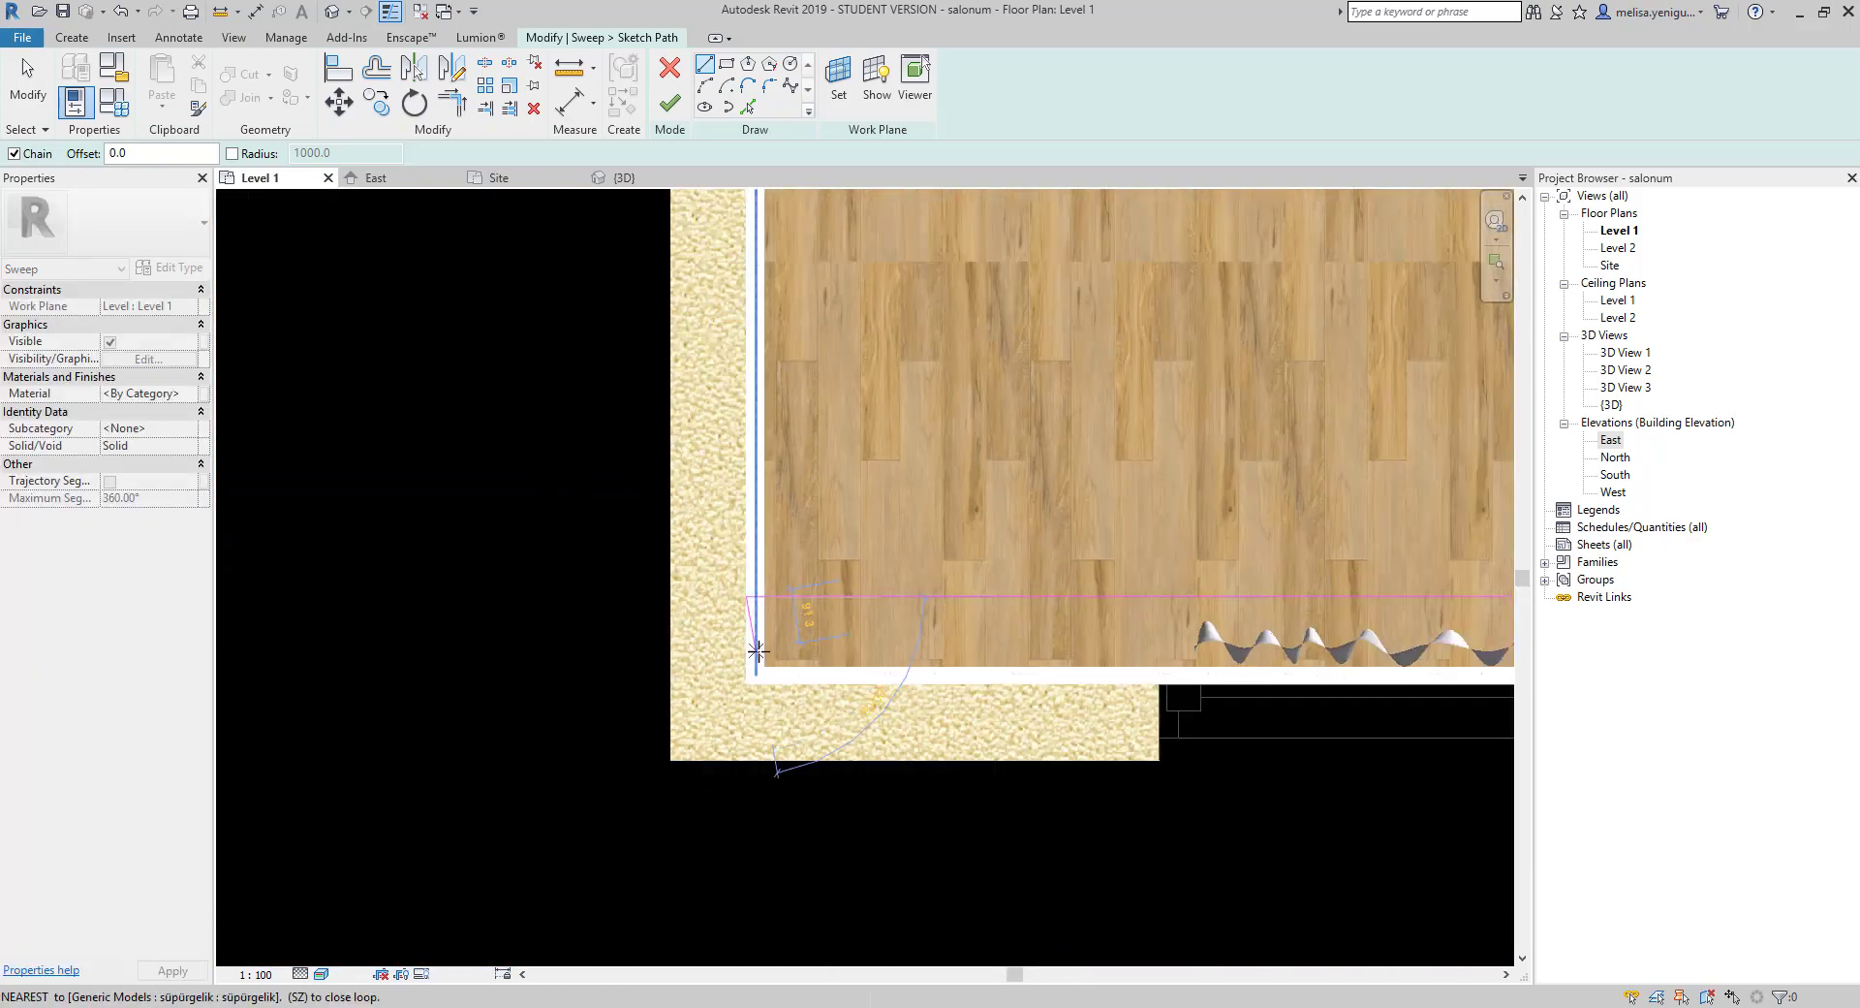
left_click(757, 650)
scroll(756, 650, "down", 3)
scroll(811, 449, "down", 1)
scroll(789, 469, "up", 3)
scroll(817, 348, "up", 2)
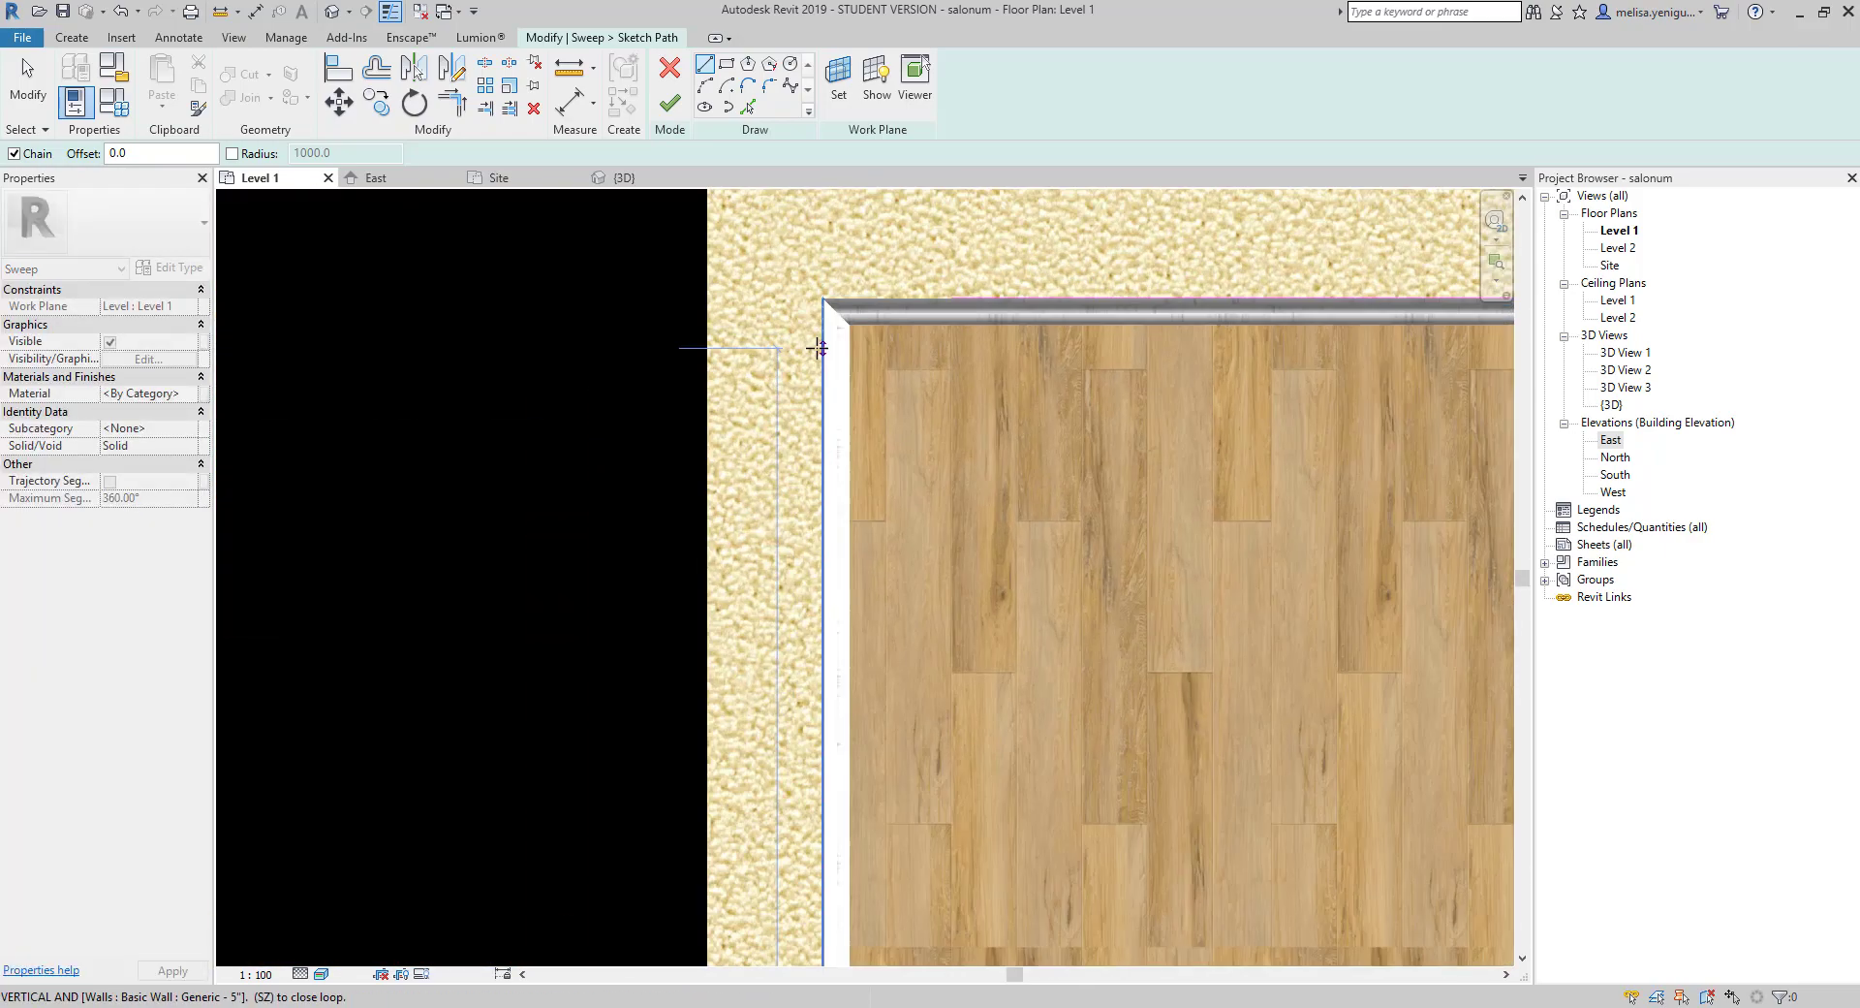
left_click(816, 348)
scroll(817, 388, "down", 4)
key("Escape")
key("Escape")
Set the sweep's work plane to Level 2 and finish the path sketch.
left_click(839, 77)
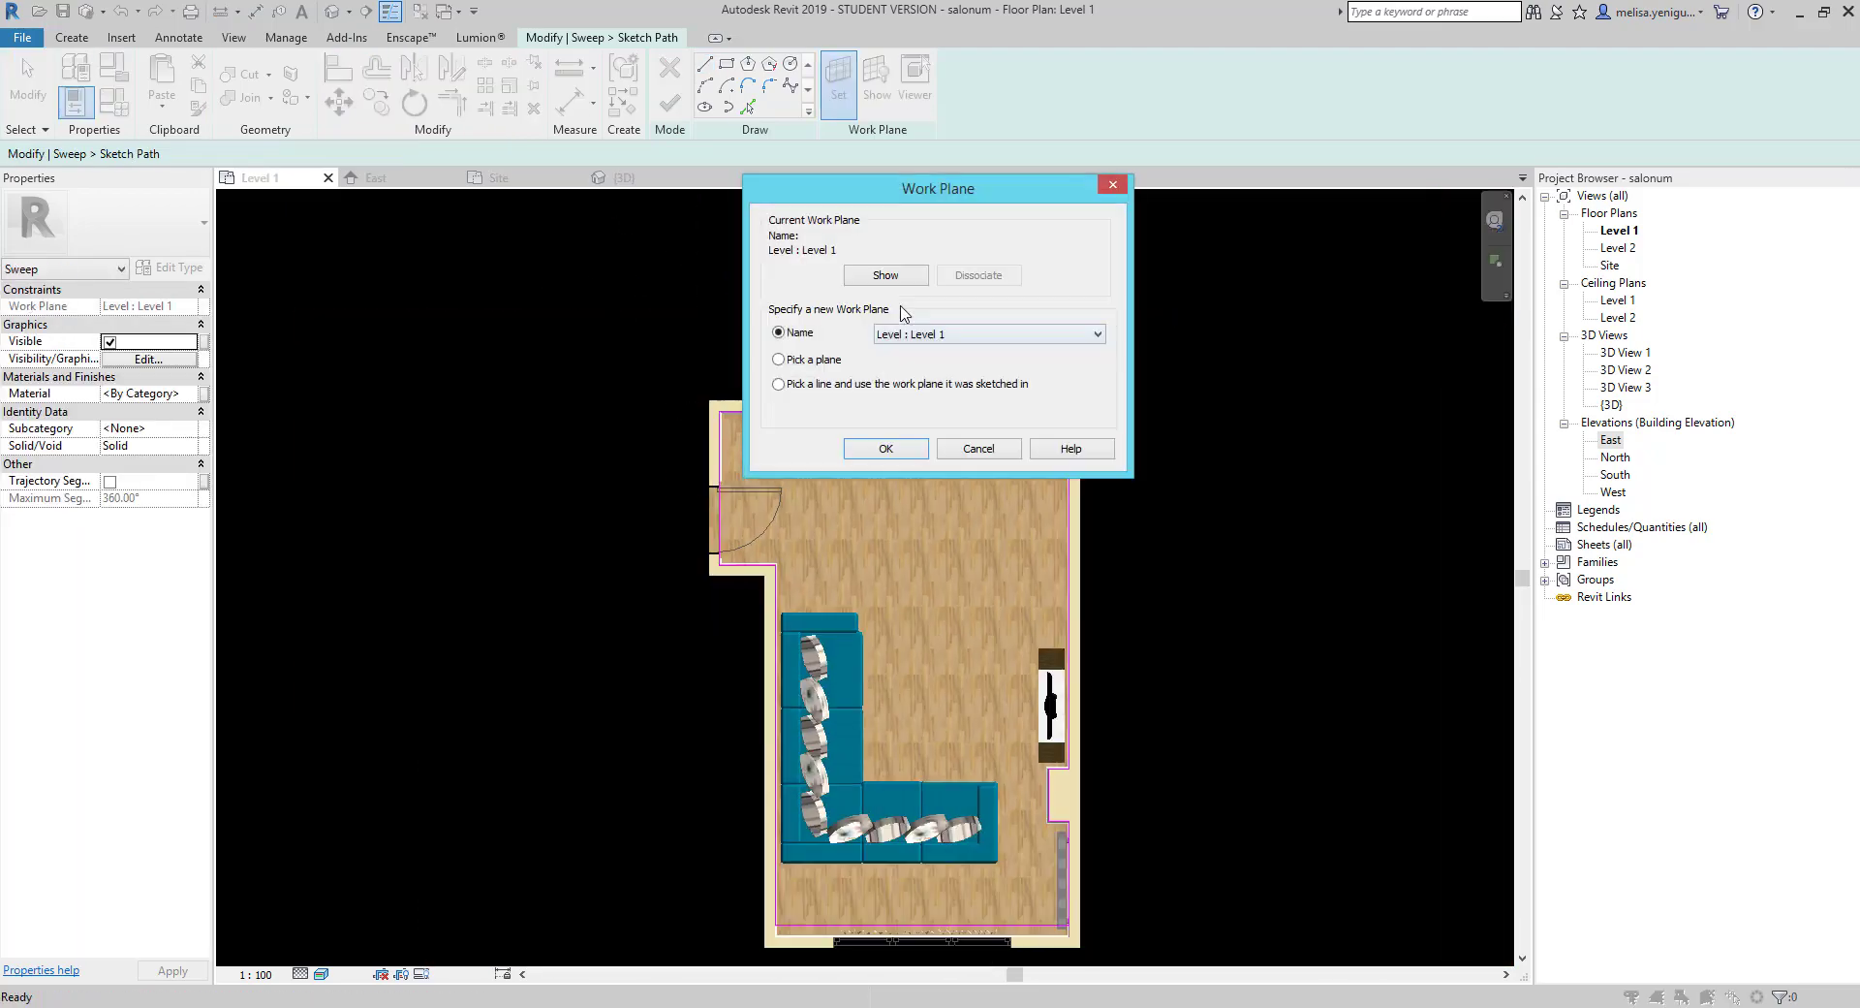
left_click(886, 448)
right_click(922, 415)
left_click(840, 78)
left_click(885, 448)
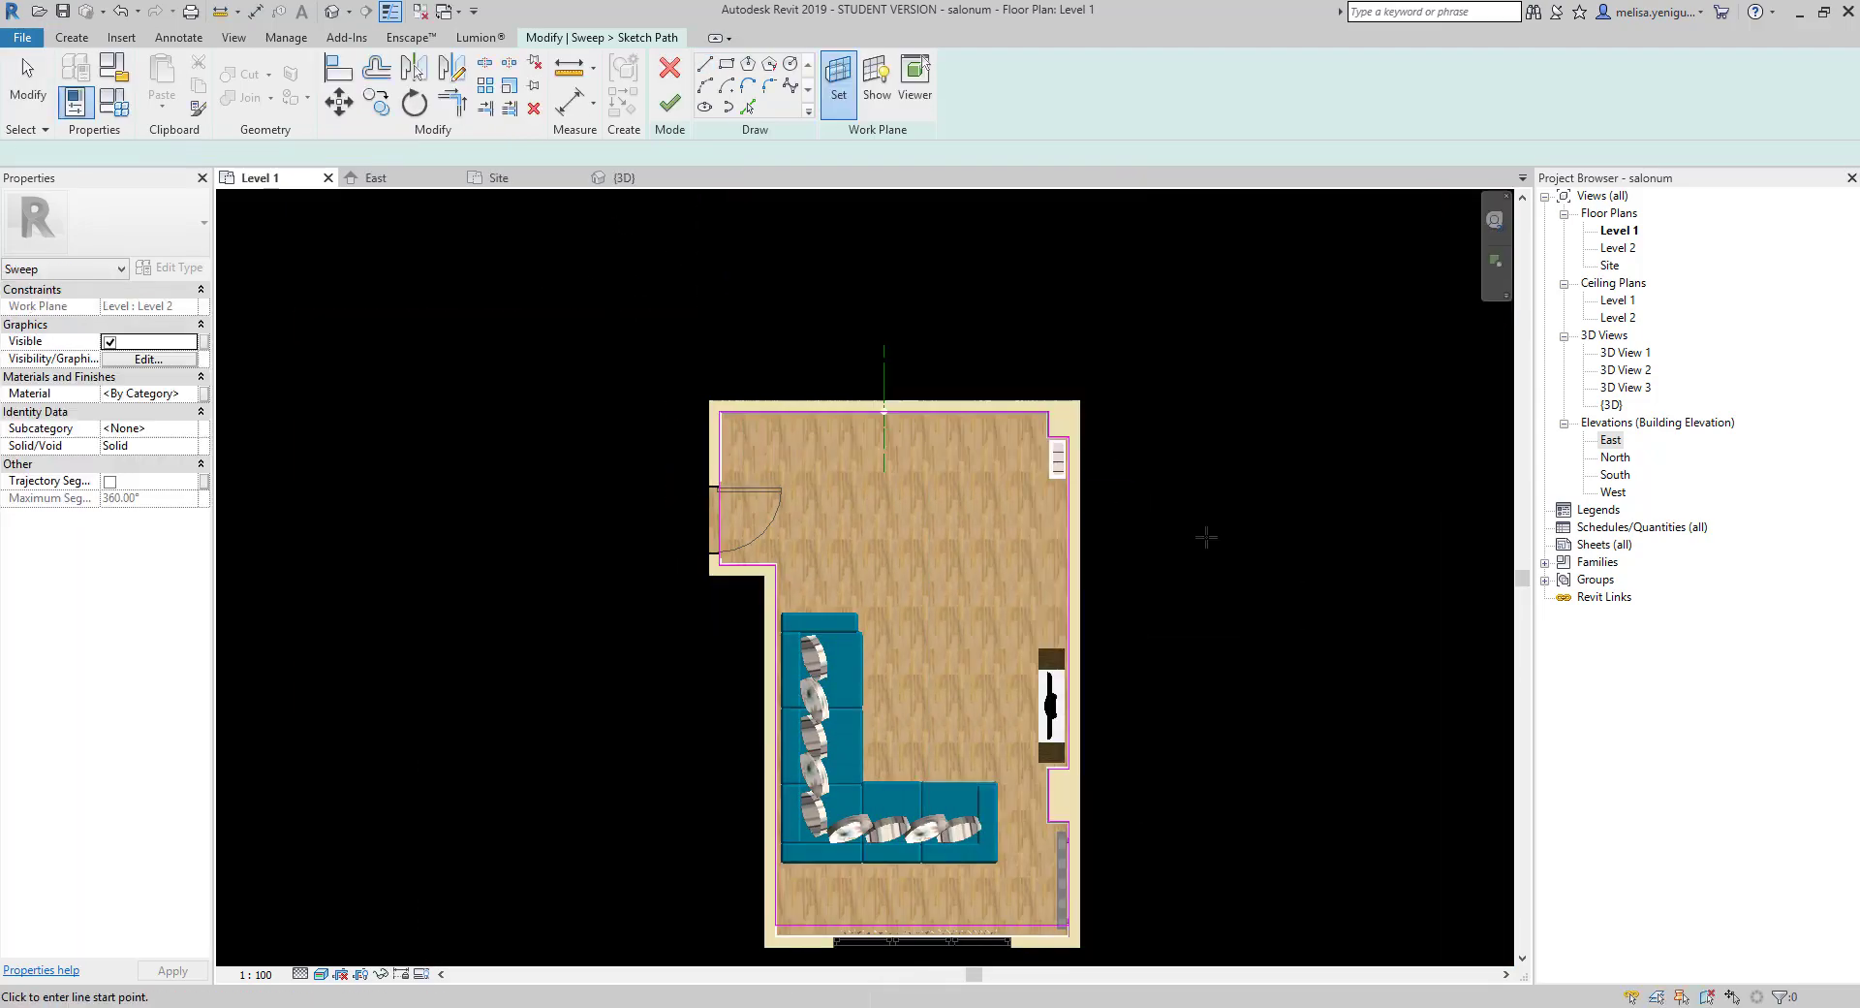
left_click(670, 103)
Draw the crown-molding profile in East elevation from a vertical line and closing arcs.
left_click(955, 72)
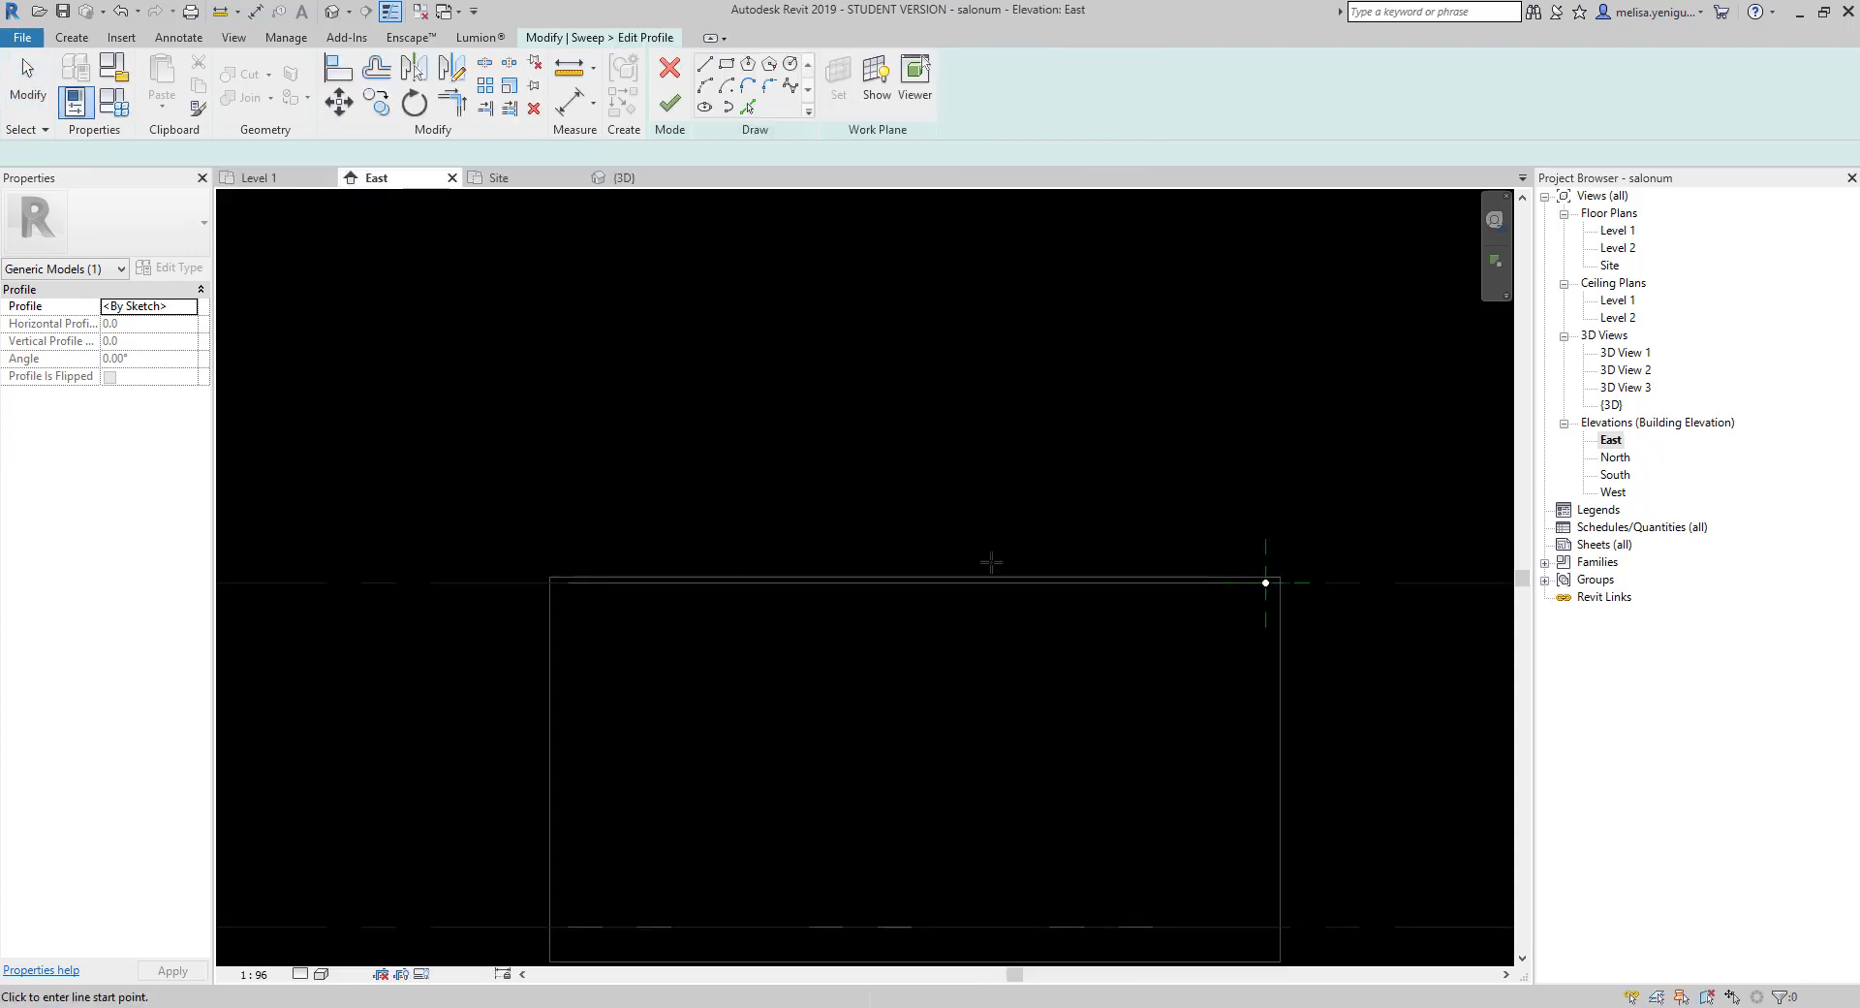
scroll(1266, 582, "up", 3)
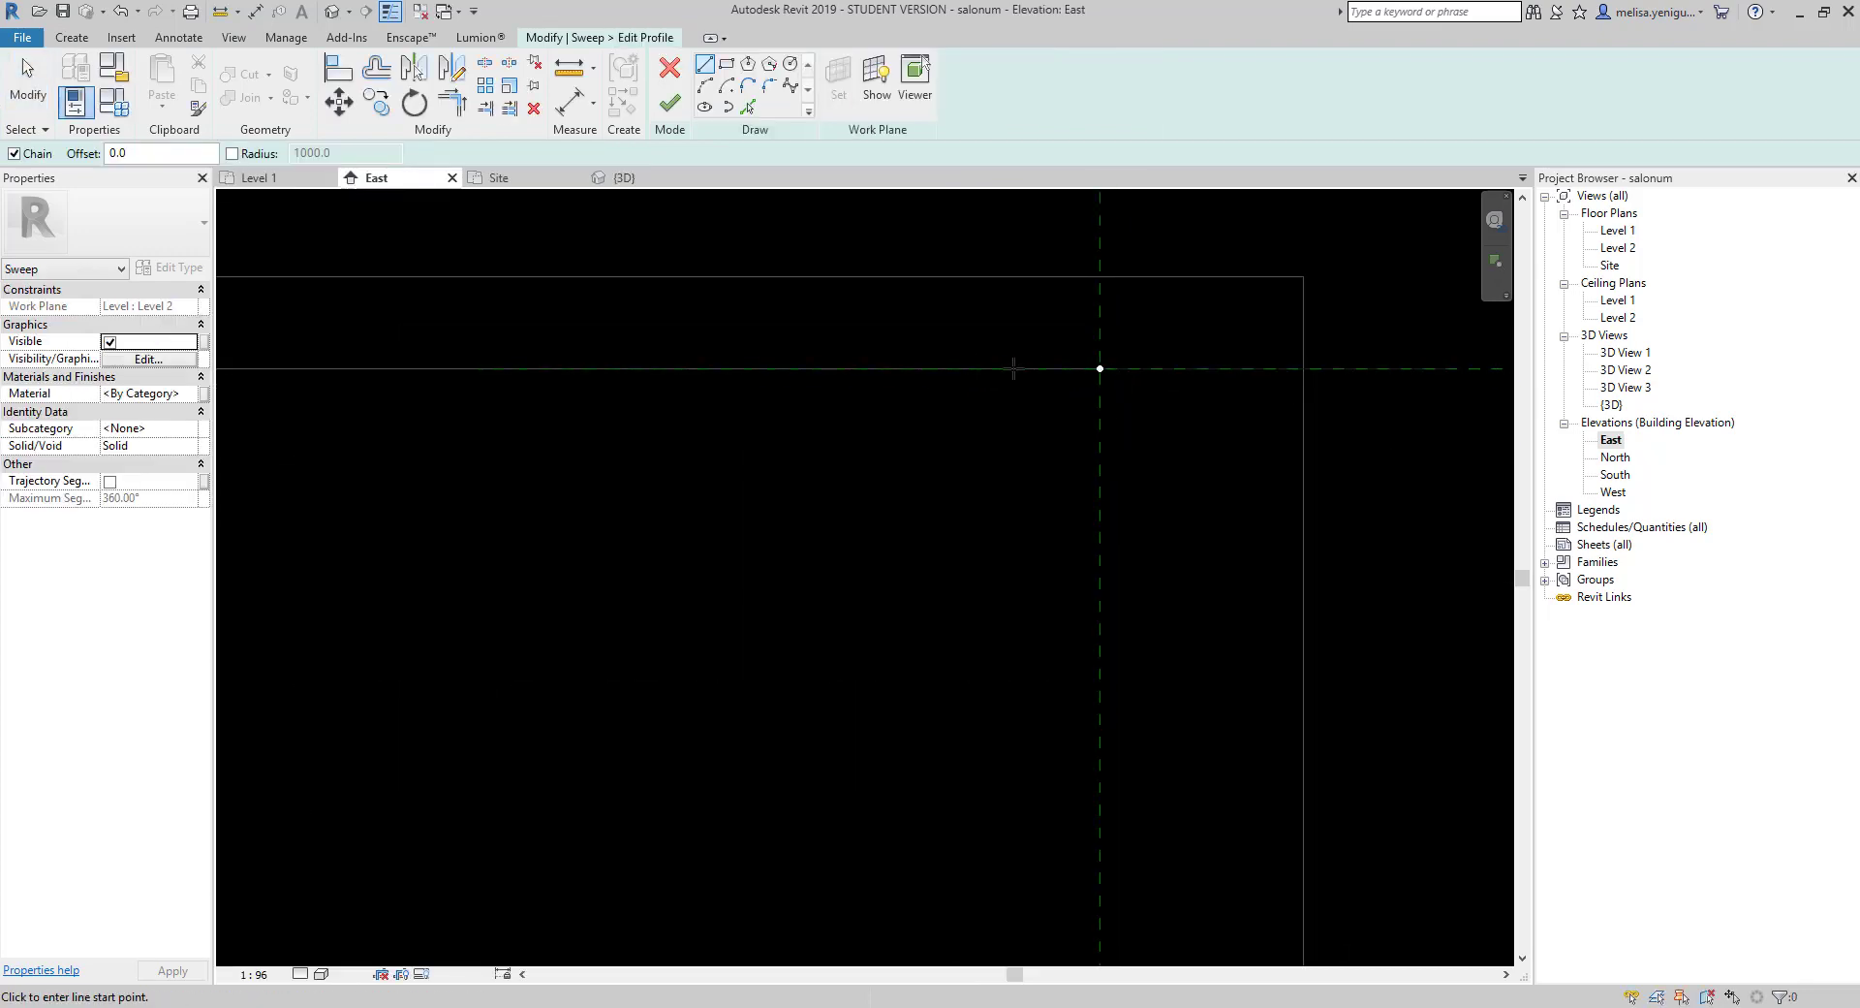
left_click(1100, 369)
left_click(1100, 480)
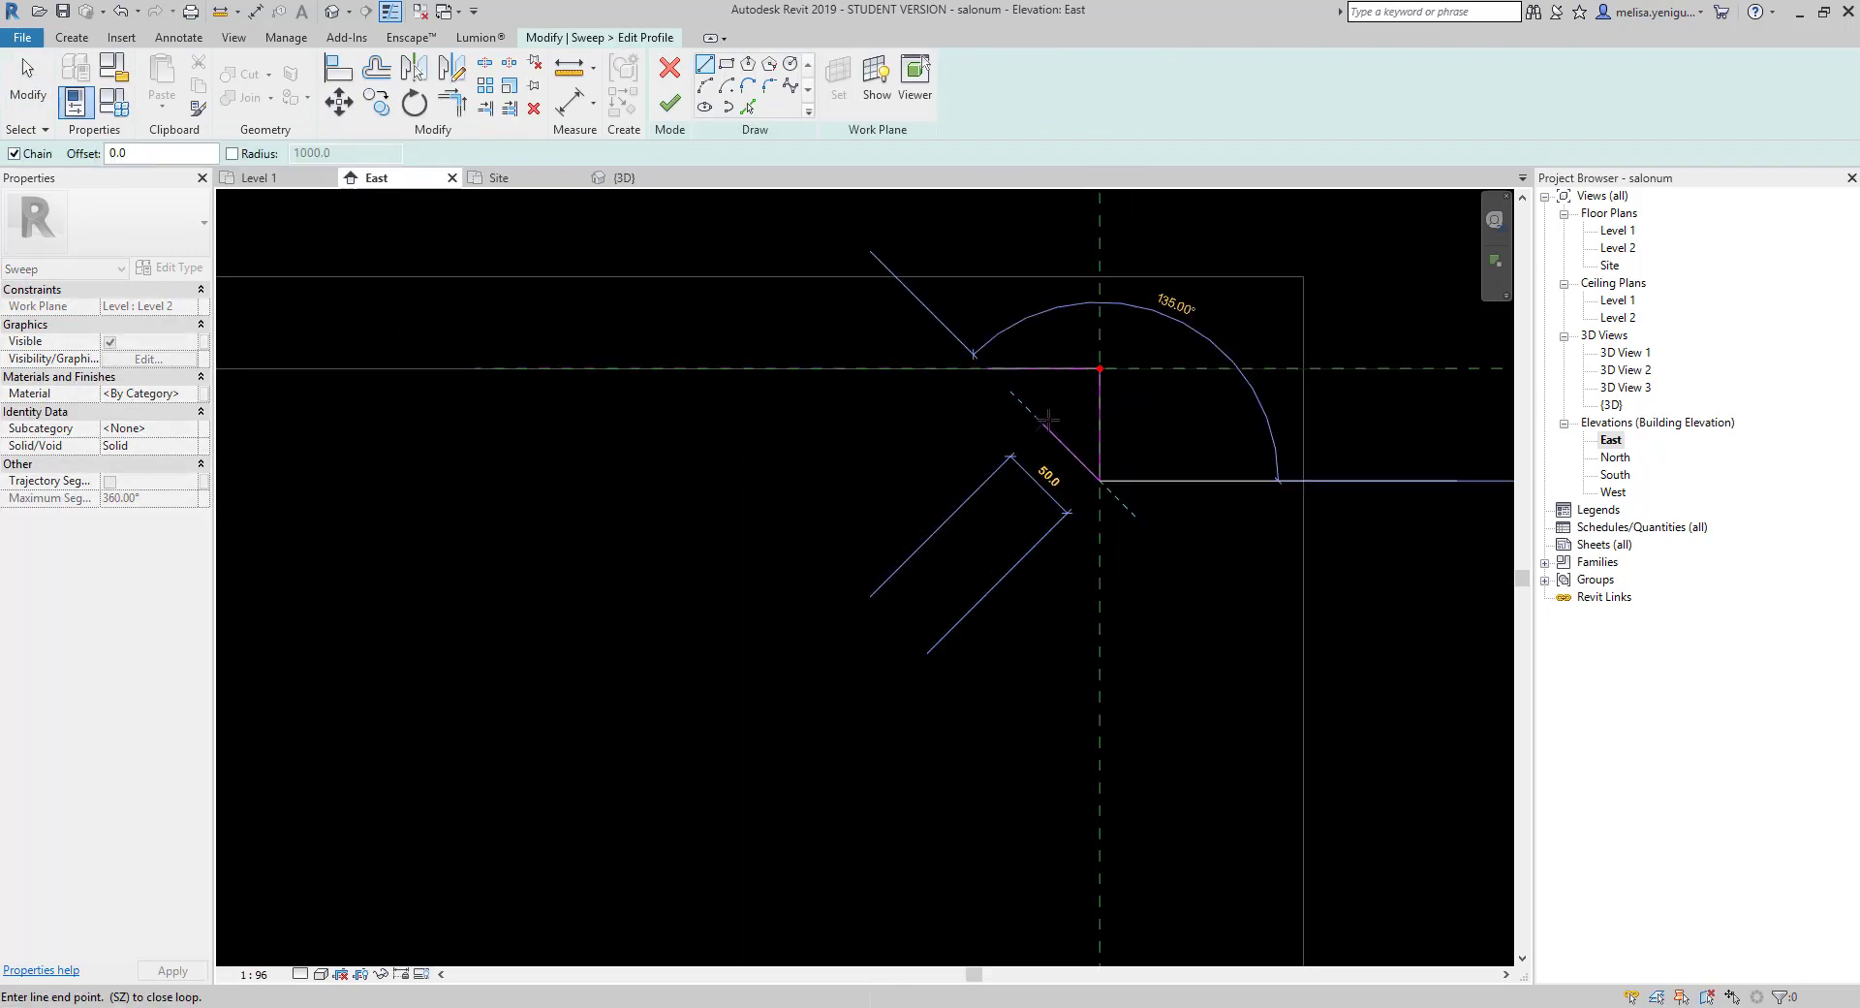
left_click(704, 84)
scroll(1056, 591, "up", 5)
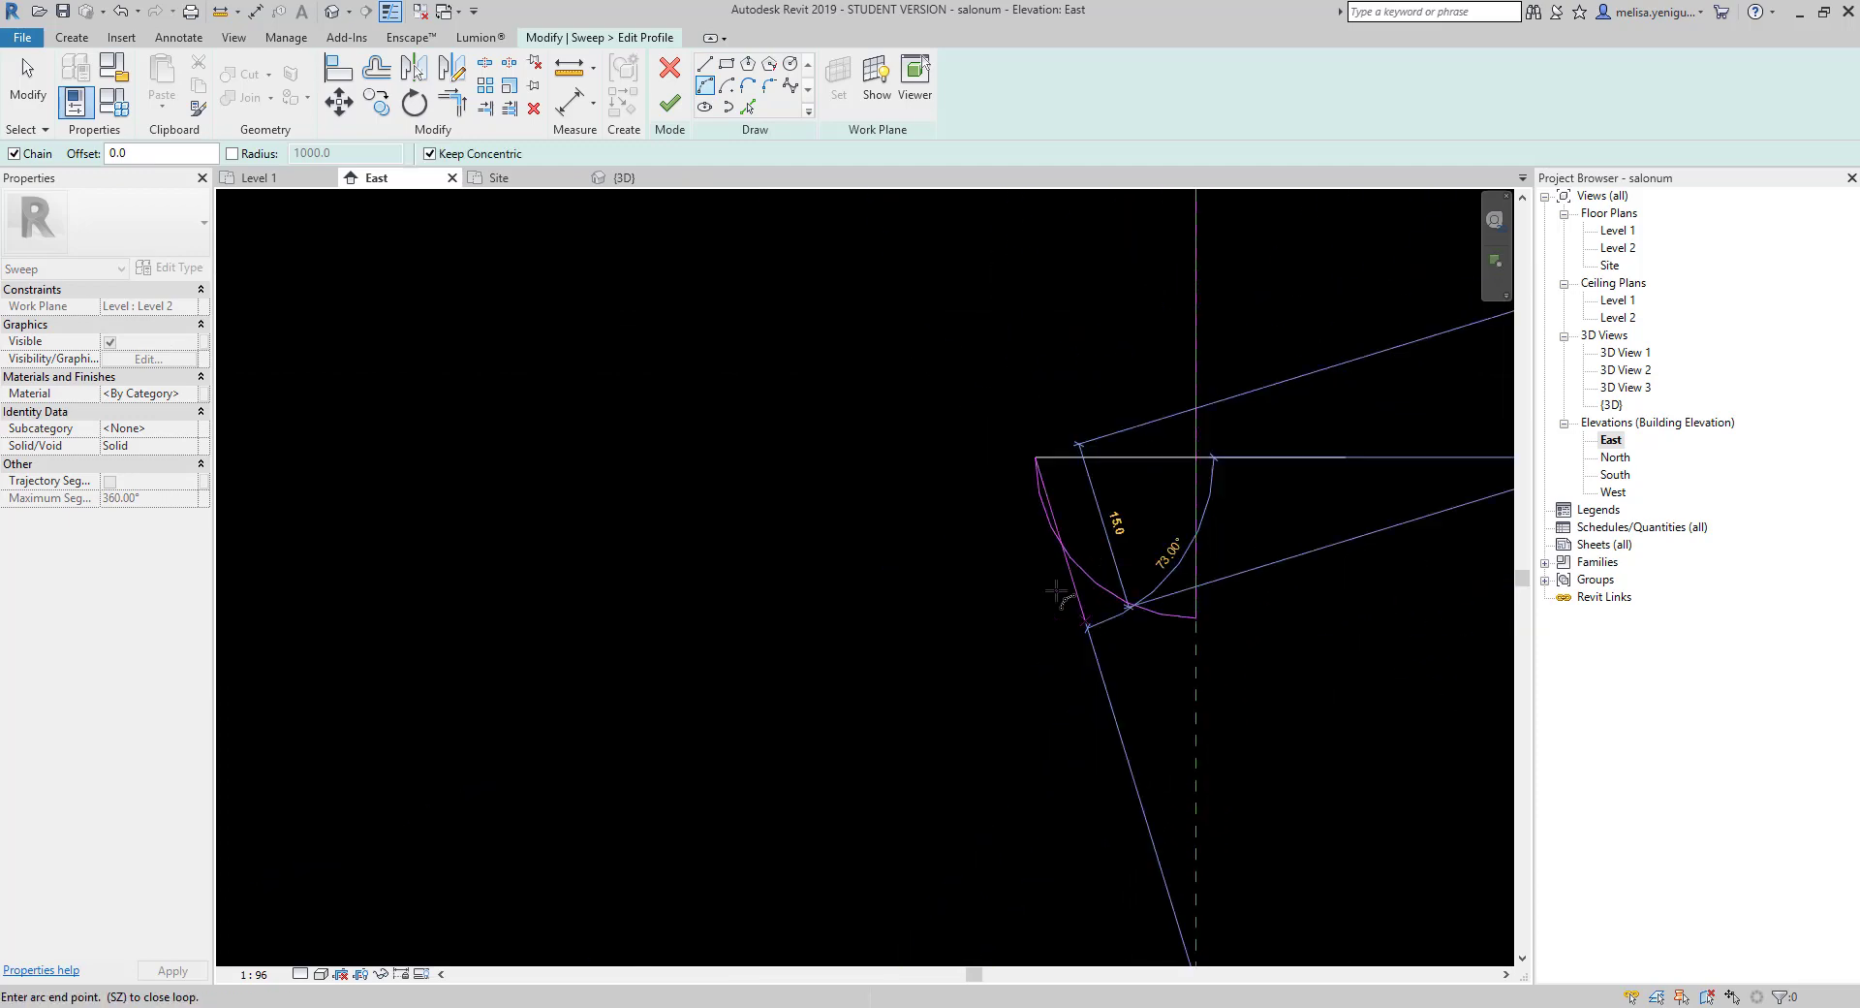
scroll(1059, 594, "down", 3)
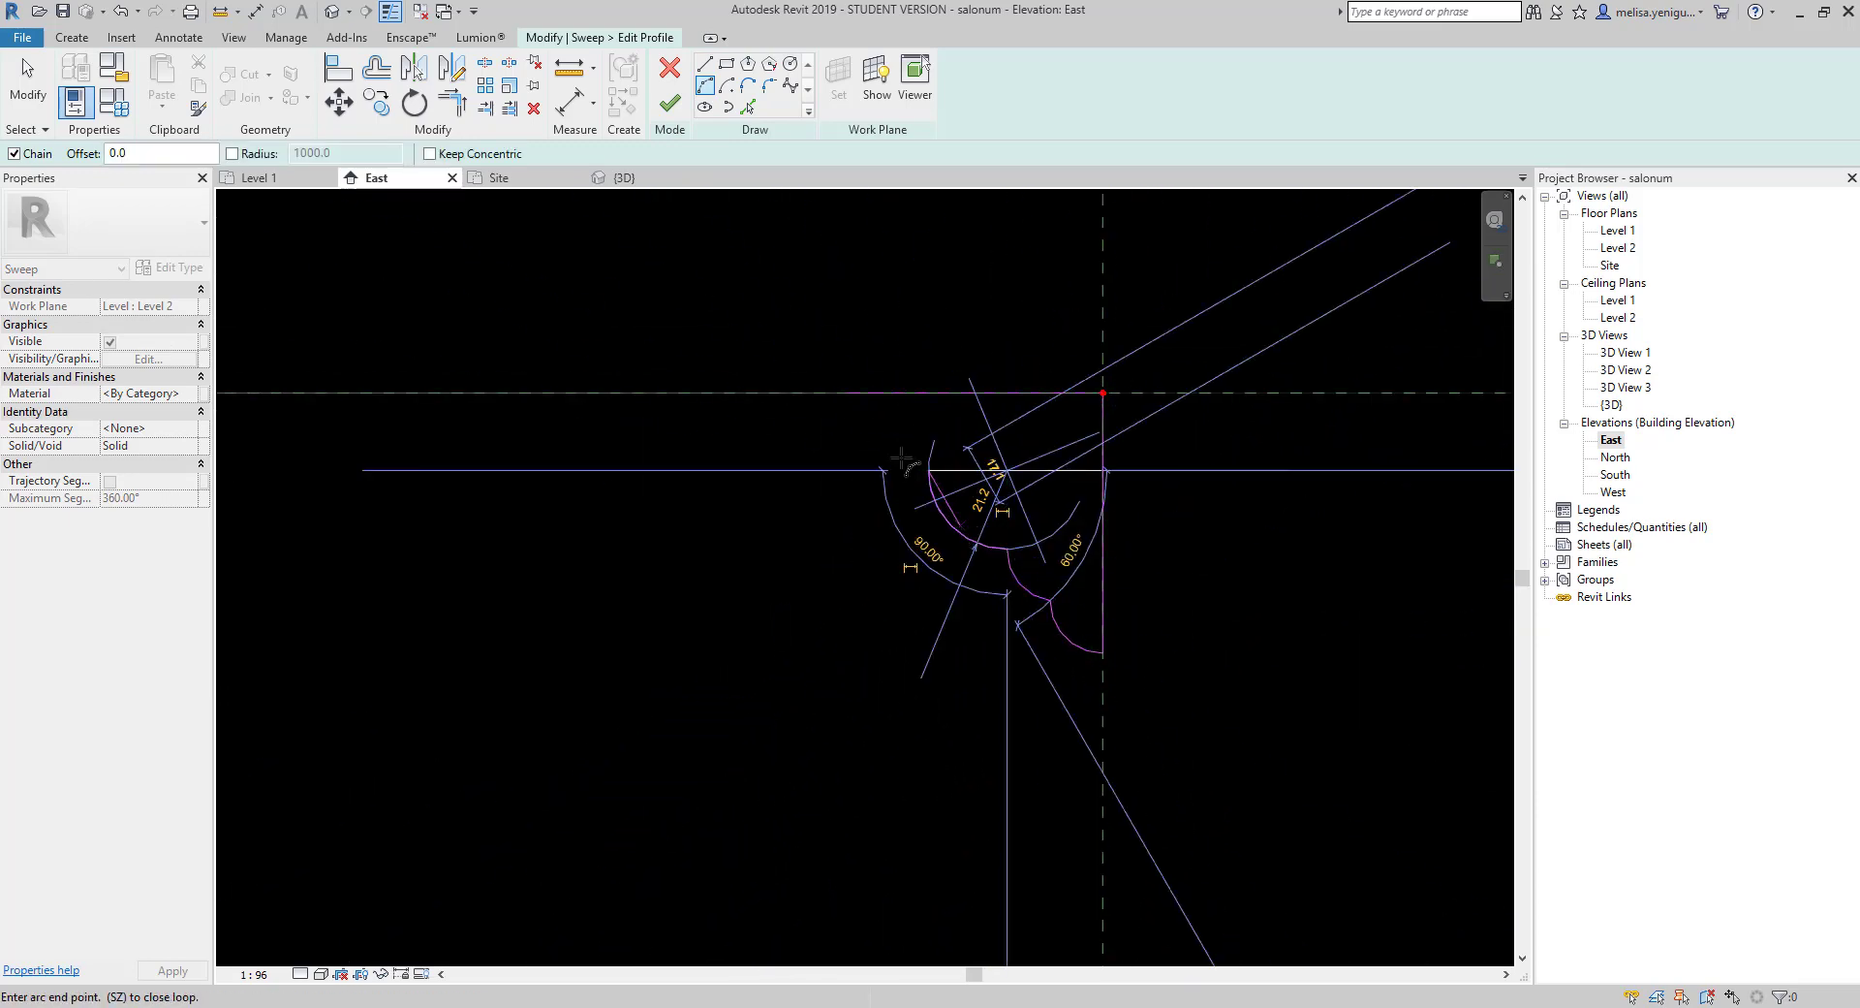
scroll(901, 459, "down", 1)
left_click(872, 415)
Exit the drawing tool and fly around the Enscape render to inspect the sofa, rug, TV unit and window.
left_click(892, 412)
key("Escape")
key("Escape")
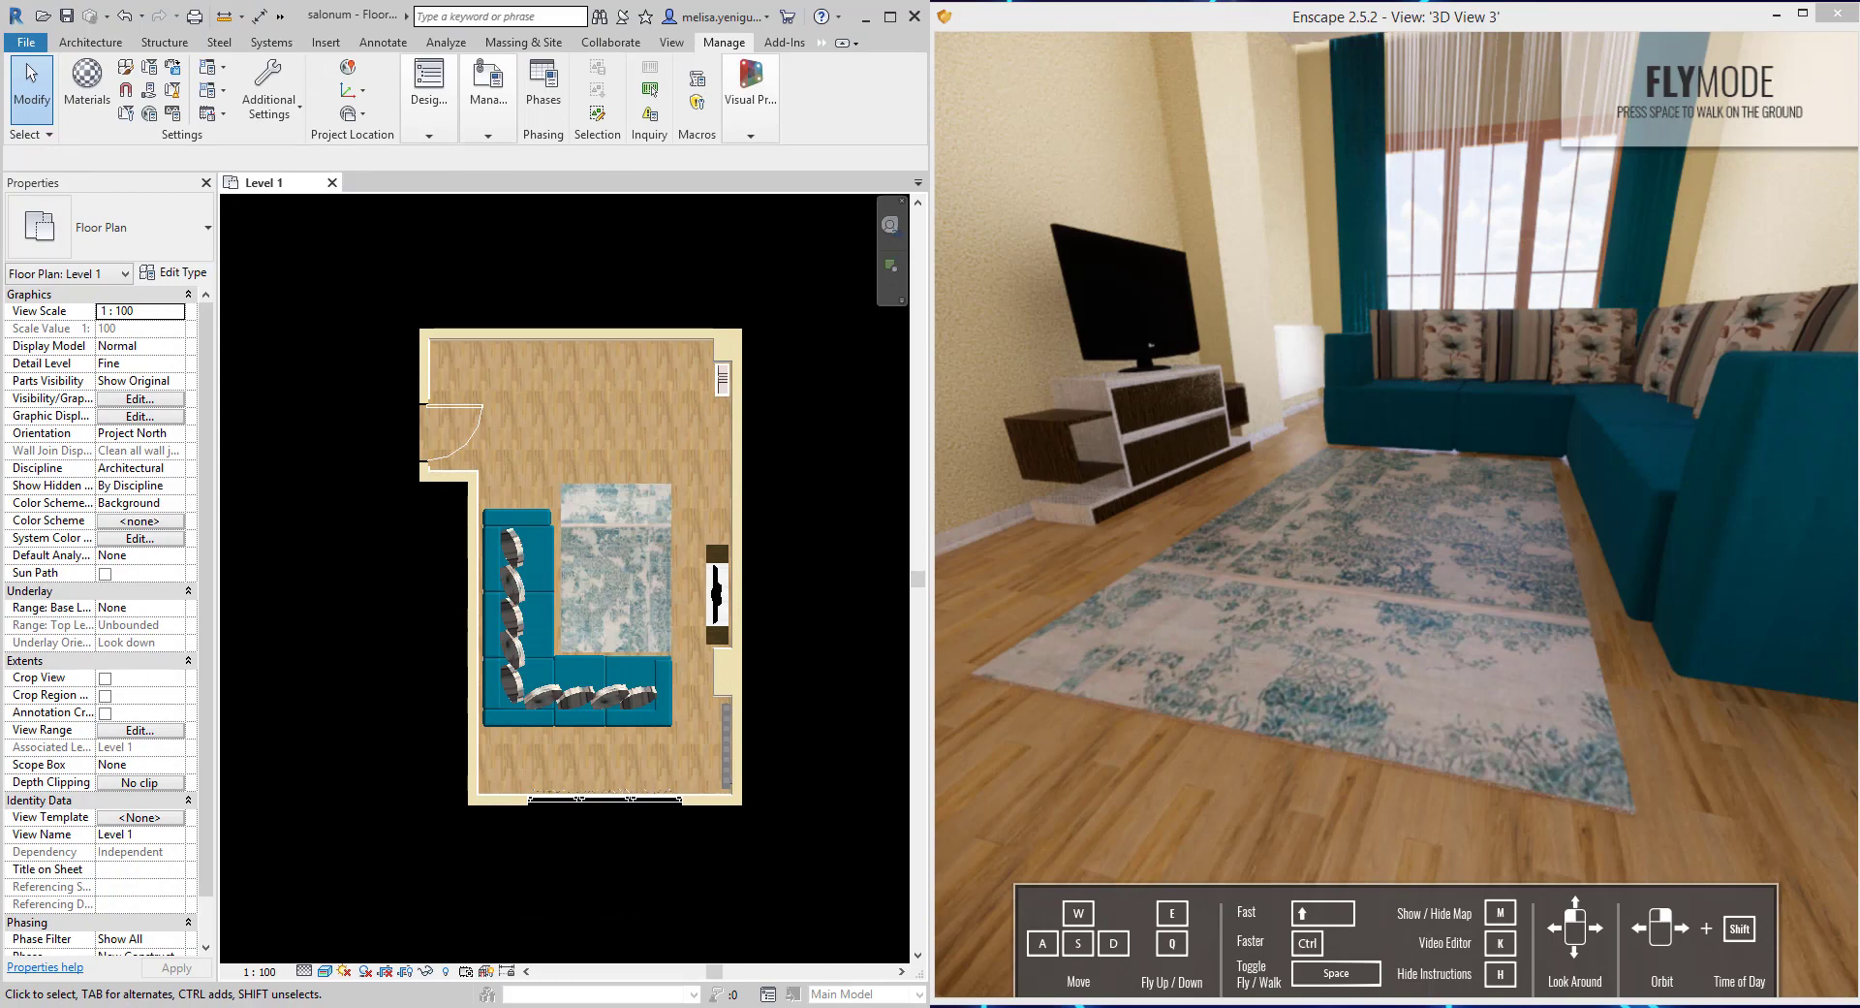
key("s")
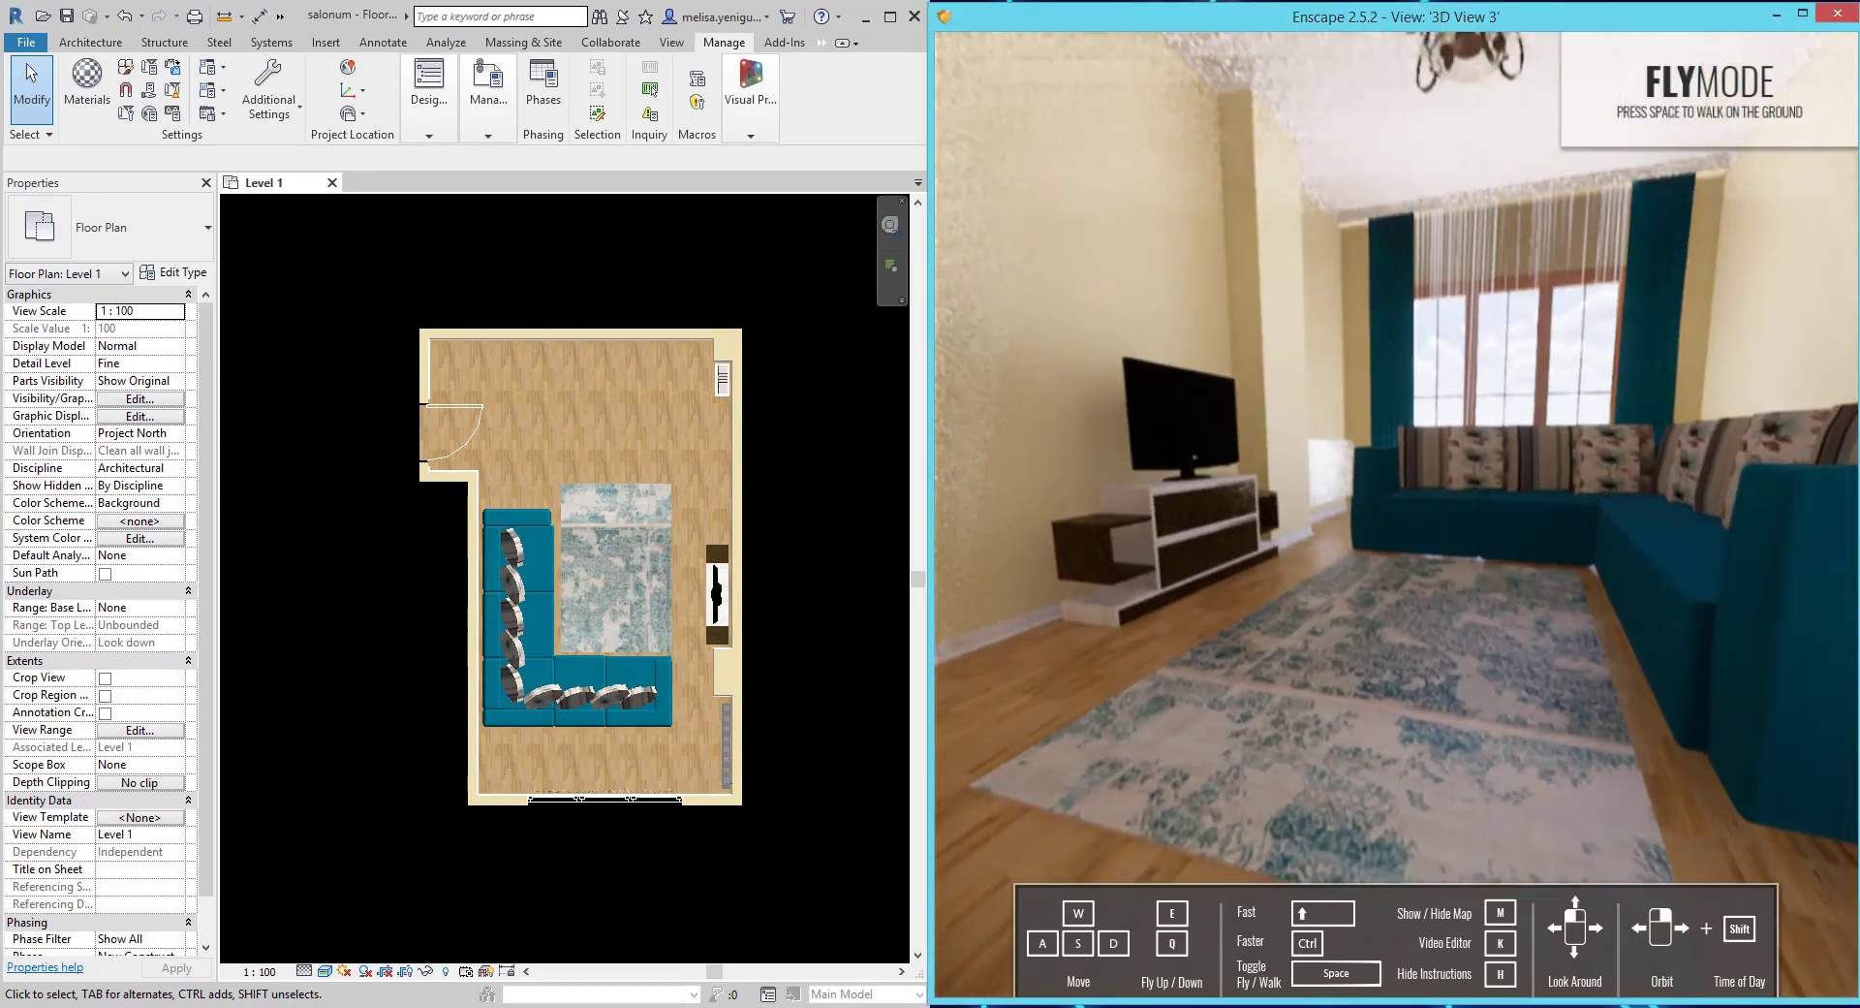
left_click_drag(1221, 692, 1173, 704)
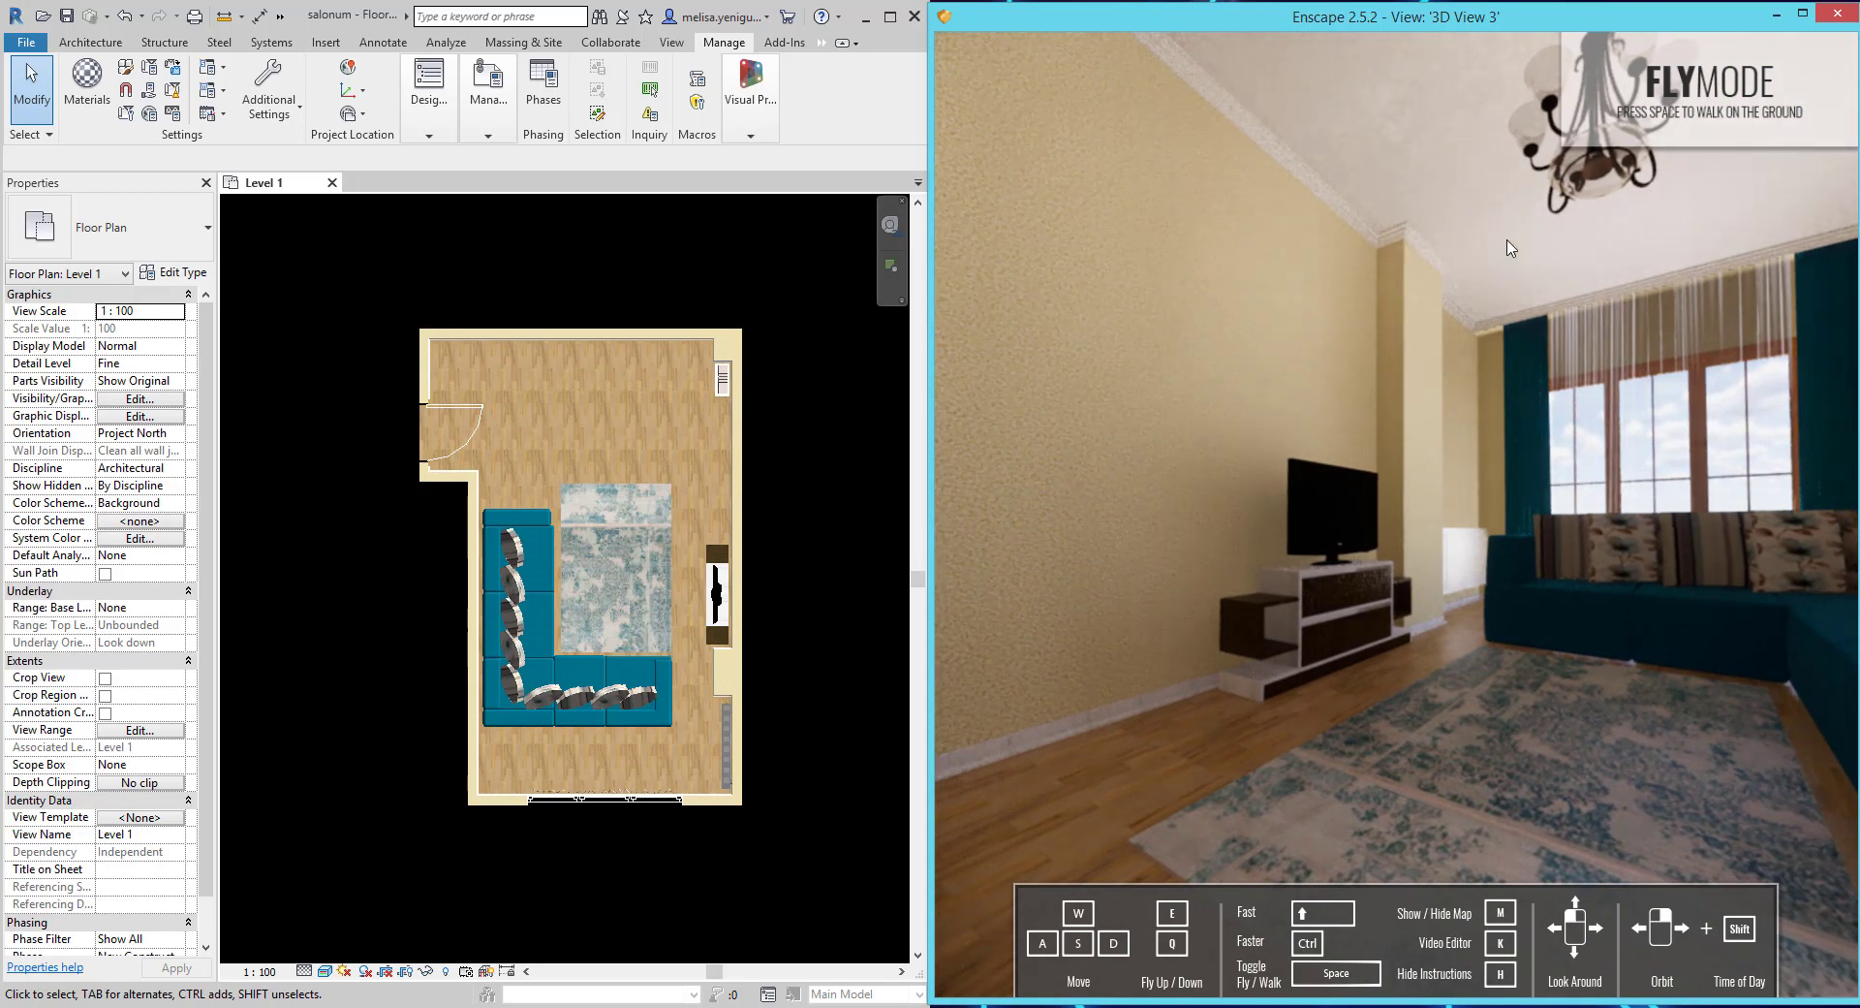
key("w")
left_click_drag(1279, 237, 1462, 222)
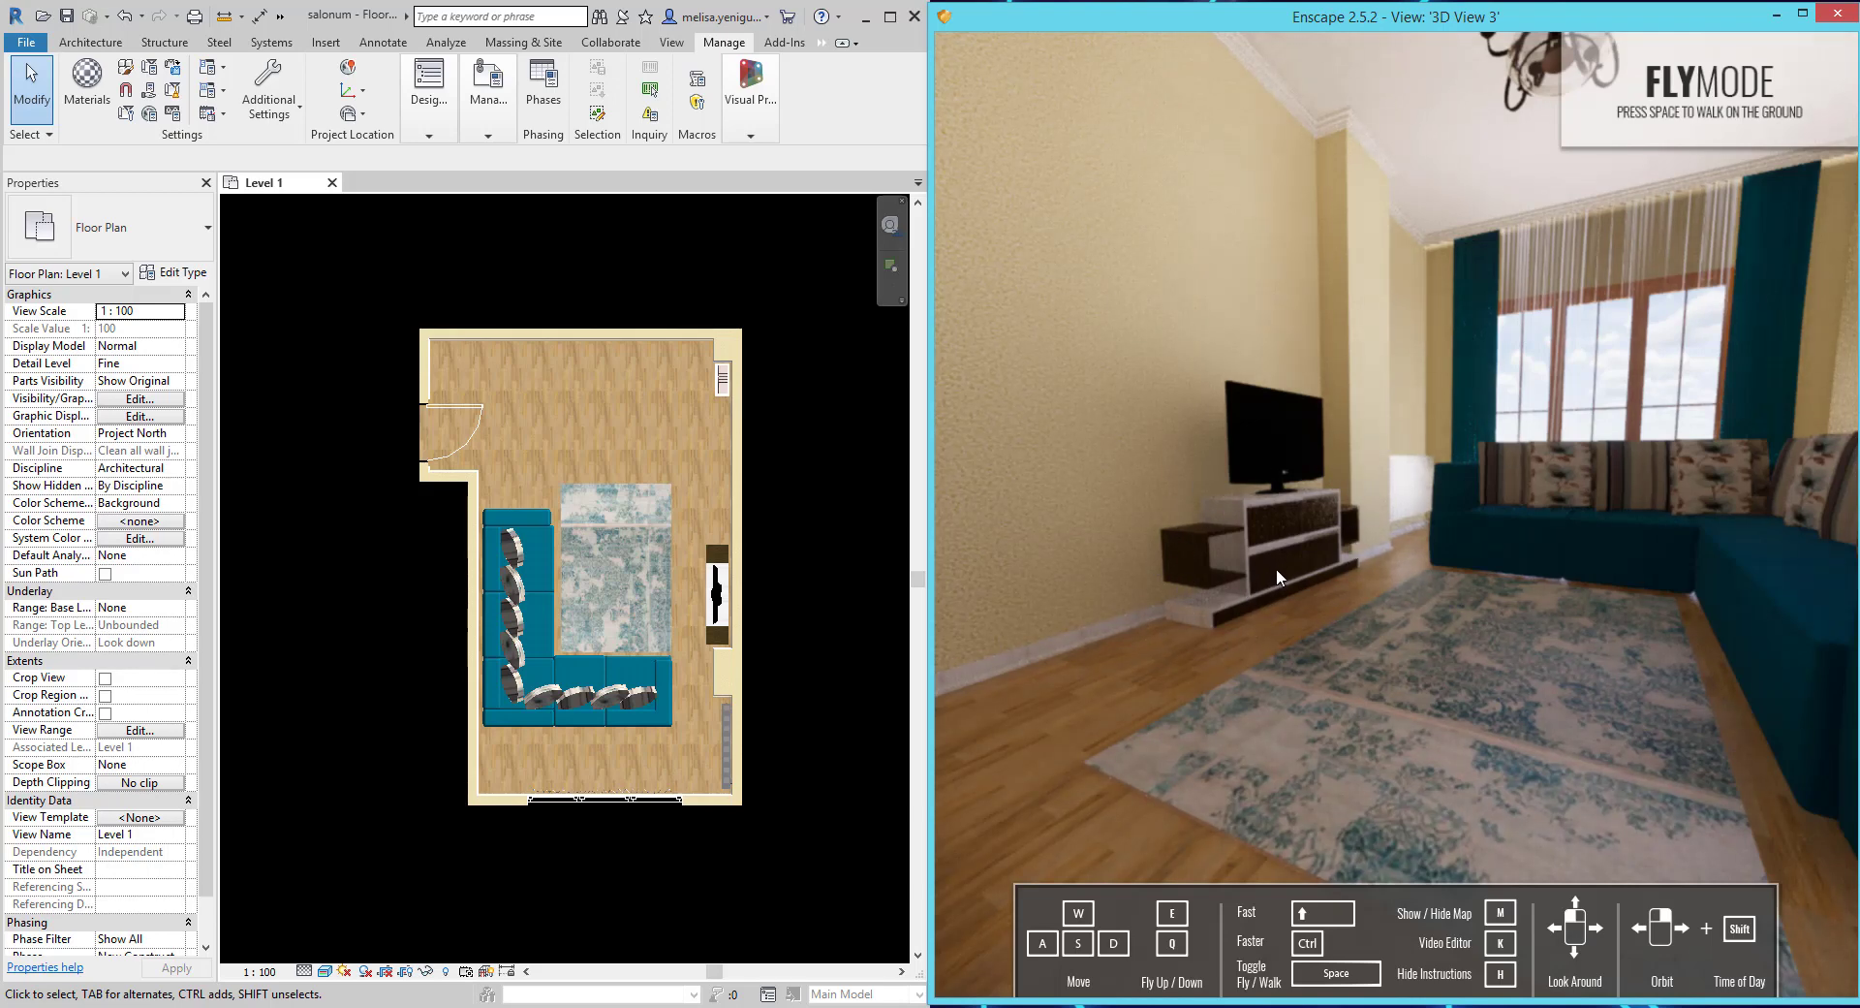
left_click_drag(1276, 568, 1246, 501)
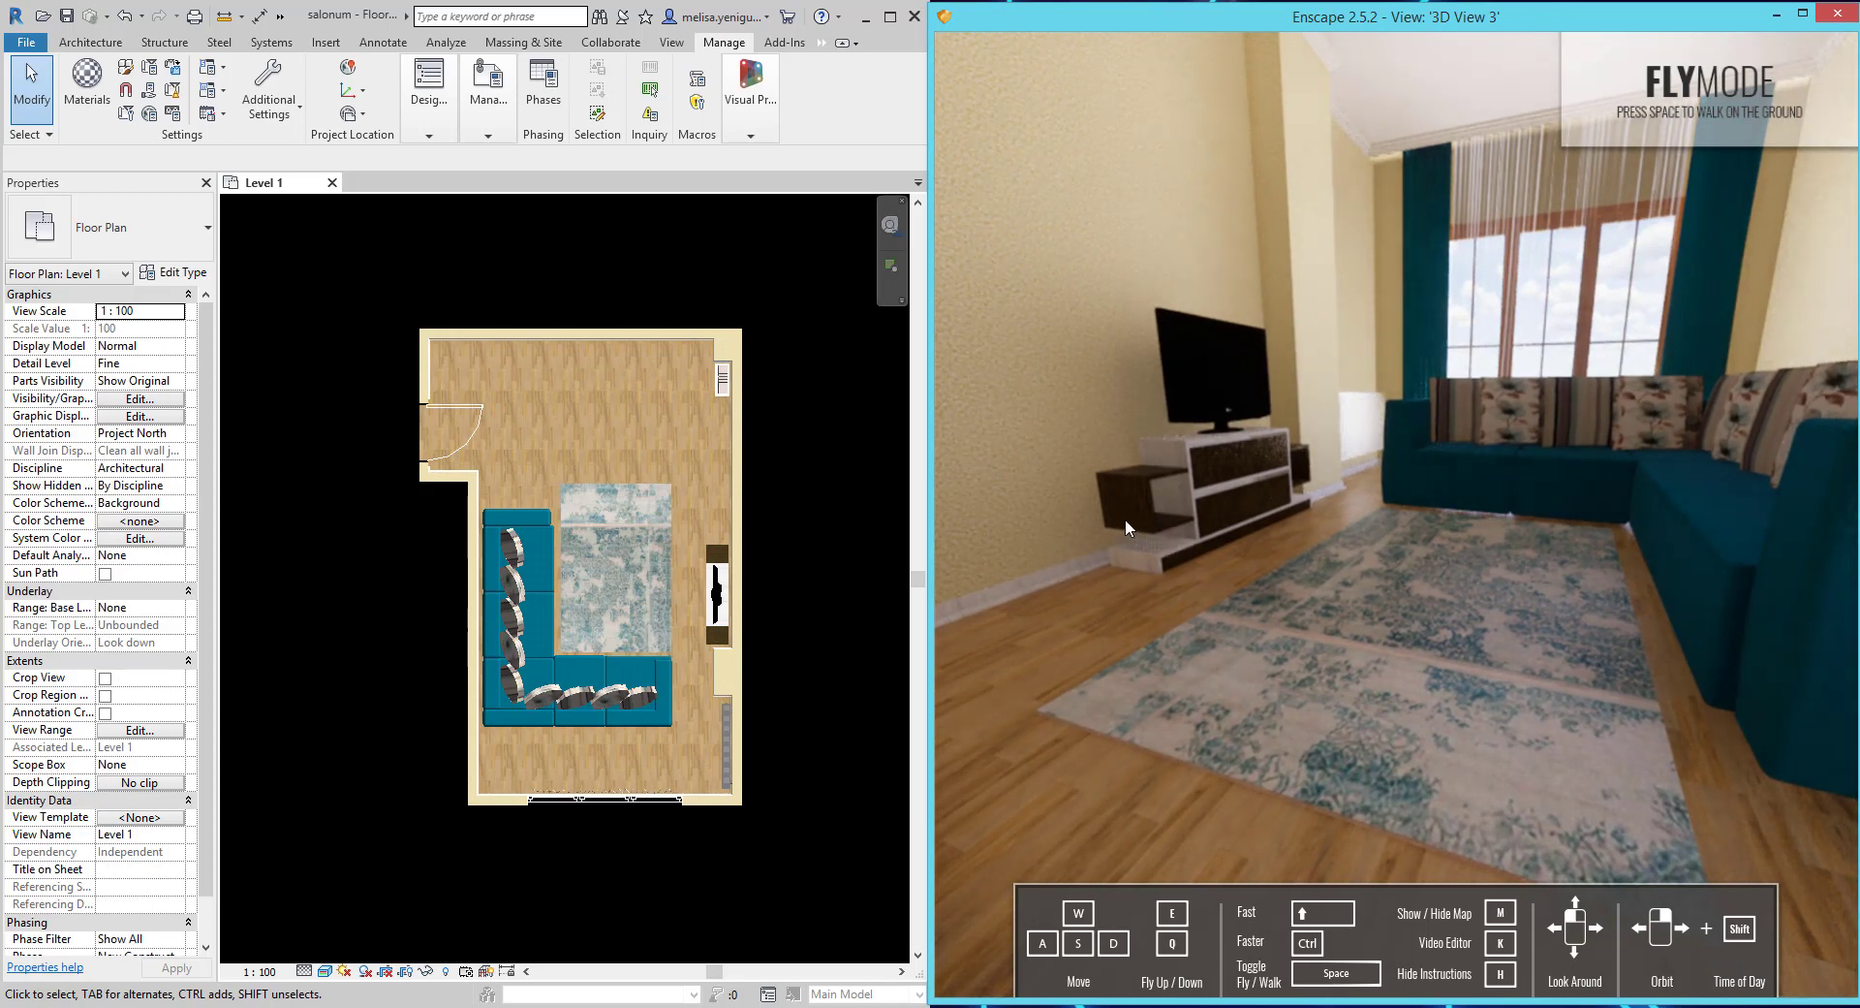
left_click_drag(1202, 533, 1376, 532)
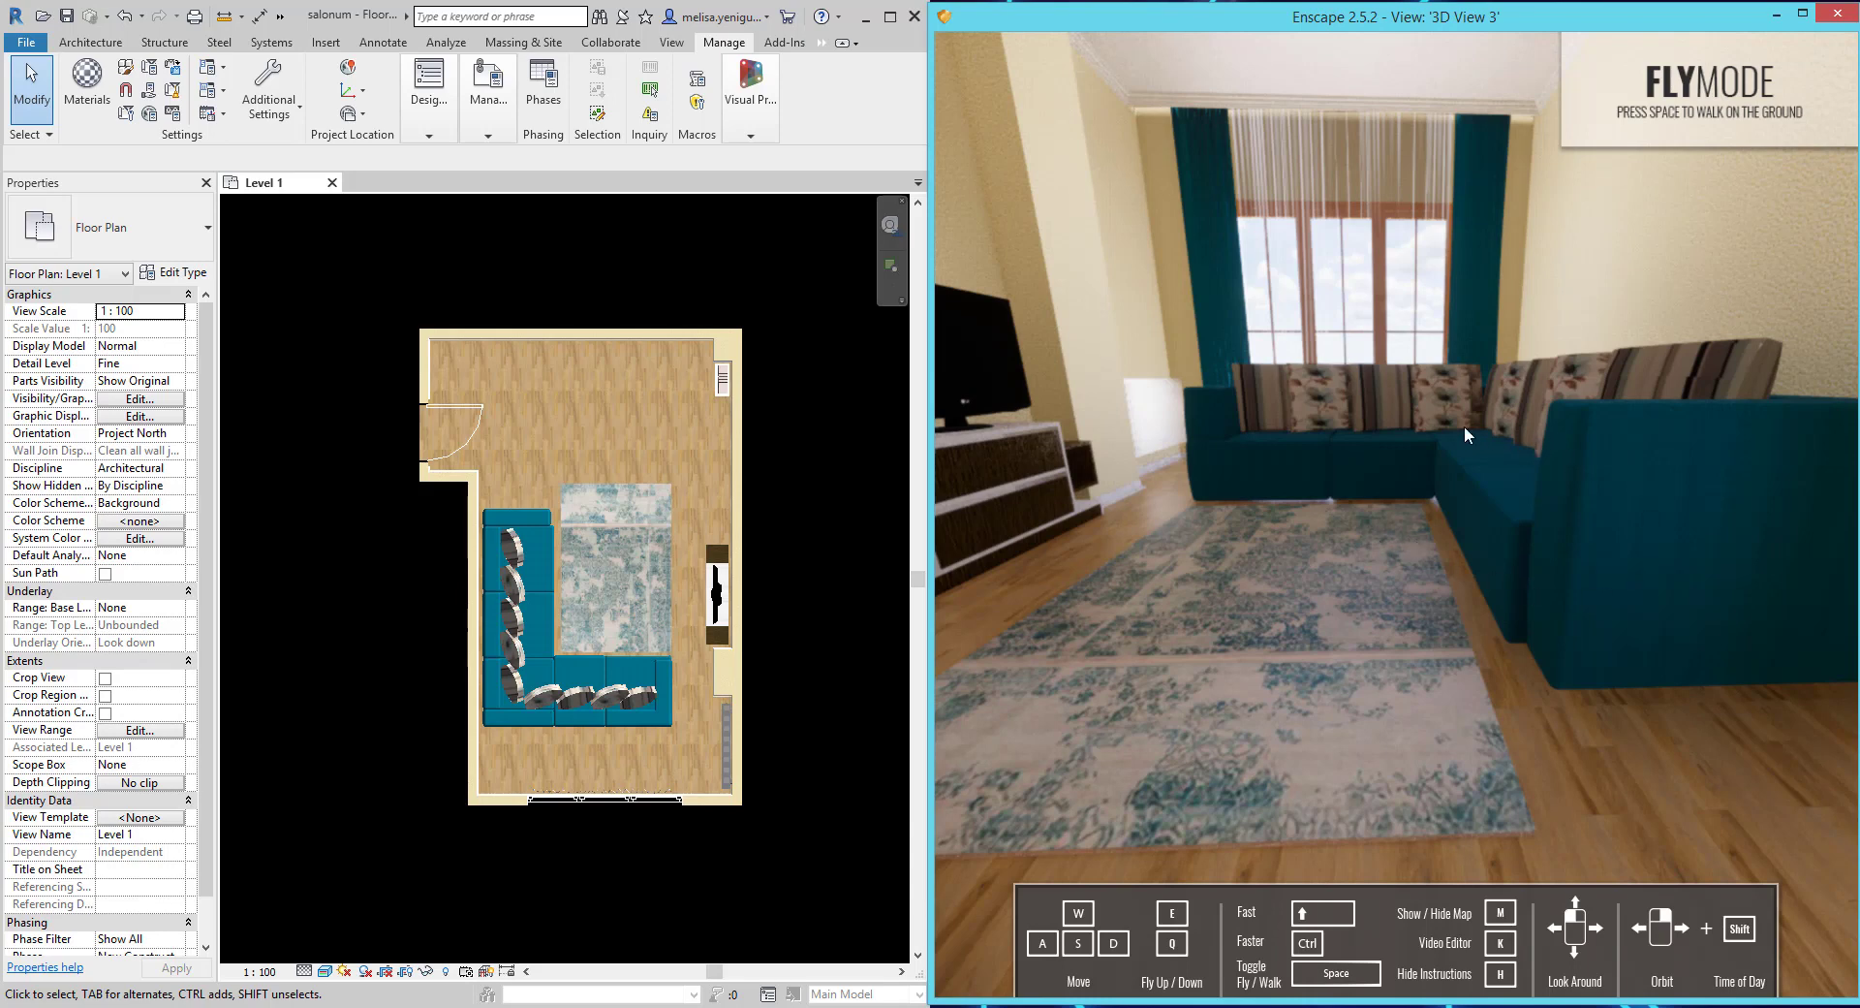
left_click_drag(1363, 443, 1259, 447)
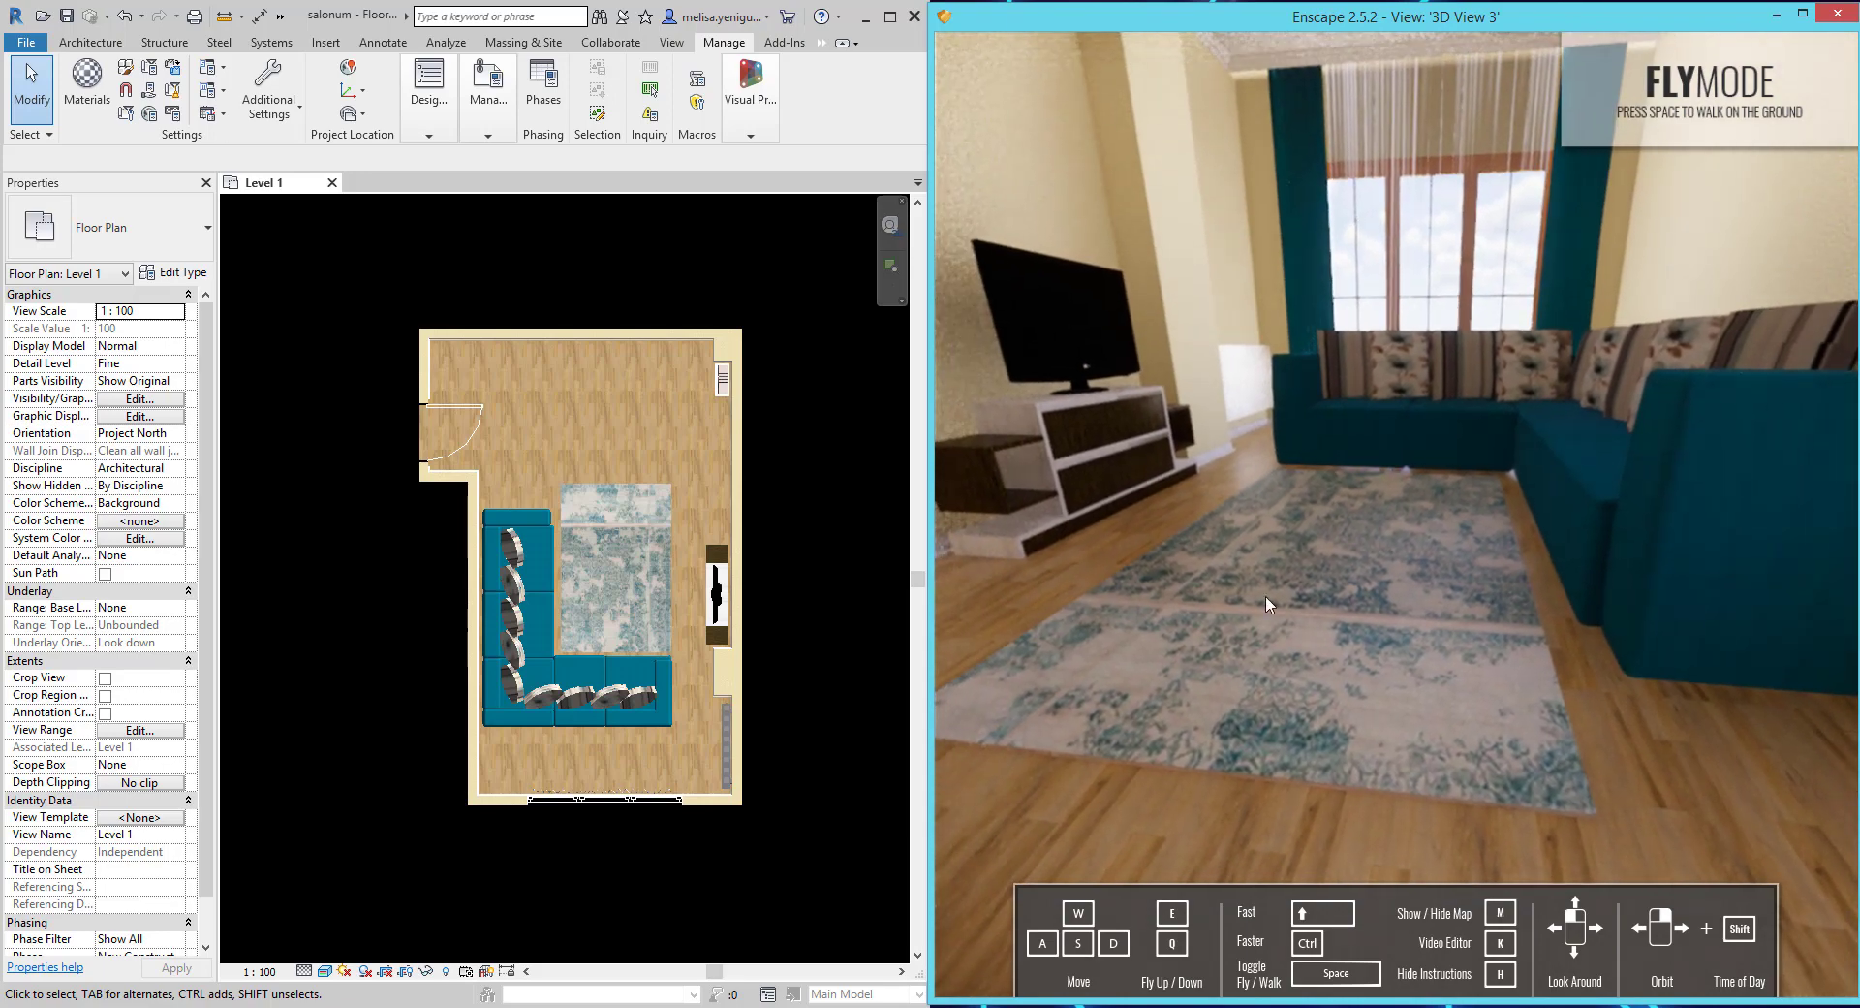
Turn and back up the Enscape camera until the TV unit, rug and teal sectional are all framed.
mouse_move(1548, 503)
left_mouse_down()
mouse_move(1841, 513)
mouse_move(1550, 514)
mouse_move(1309, 436)
mouse_move(1529, 531)
left_mouse_up()
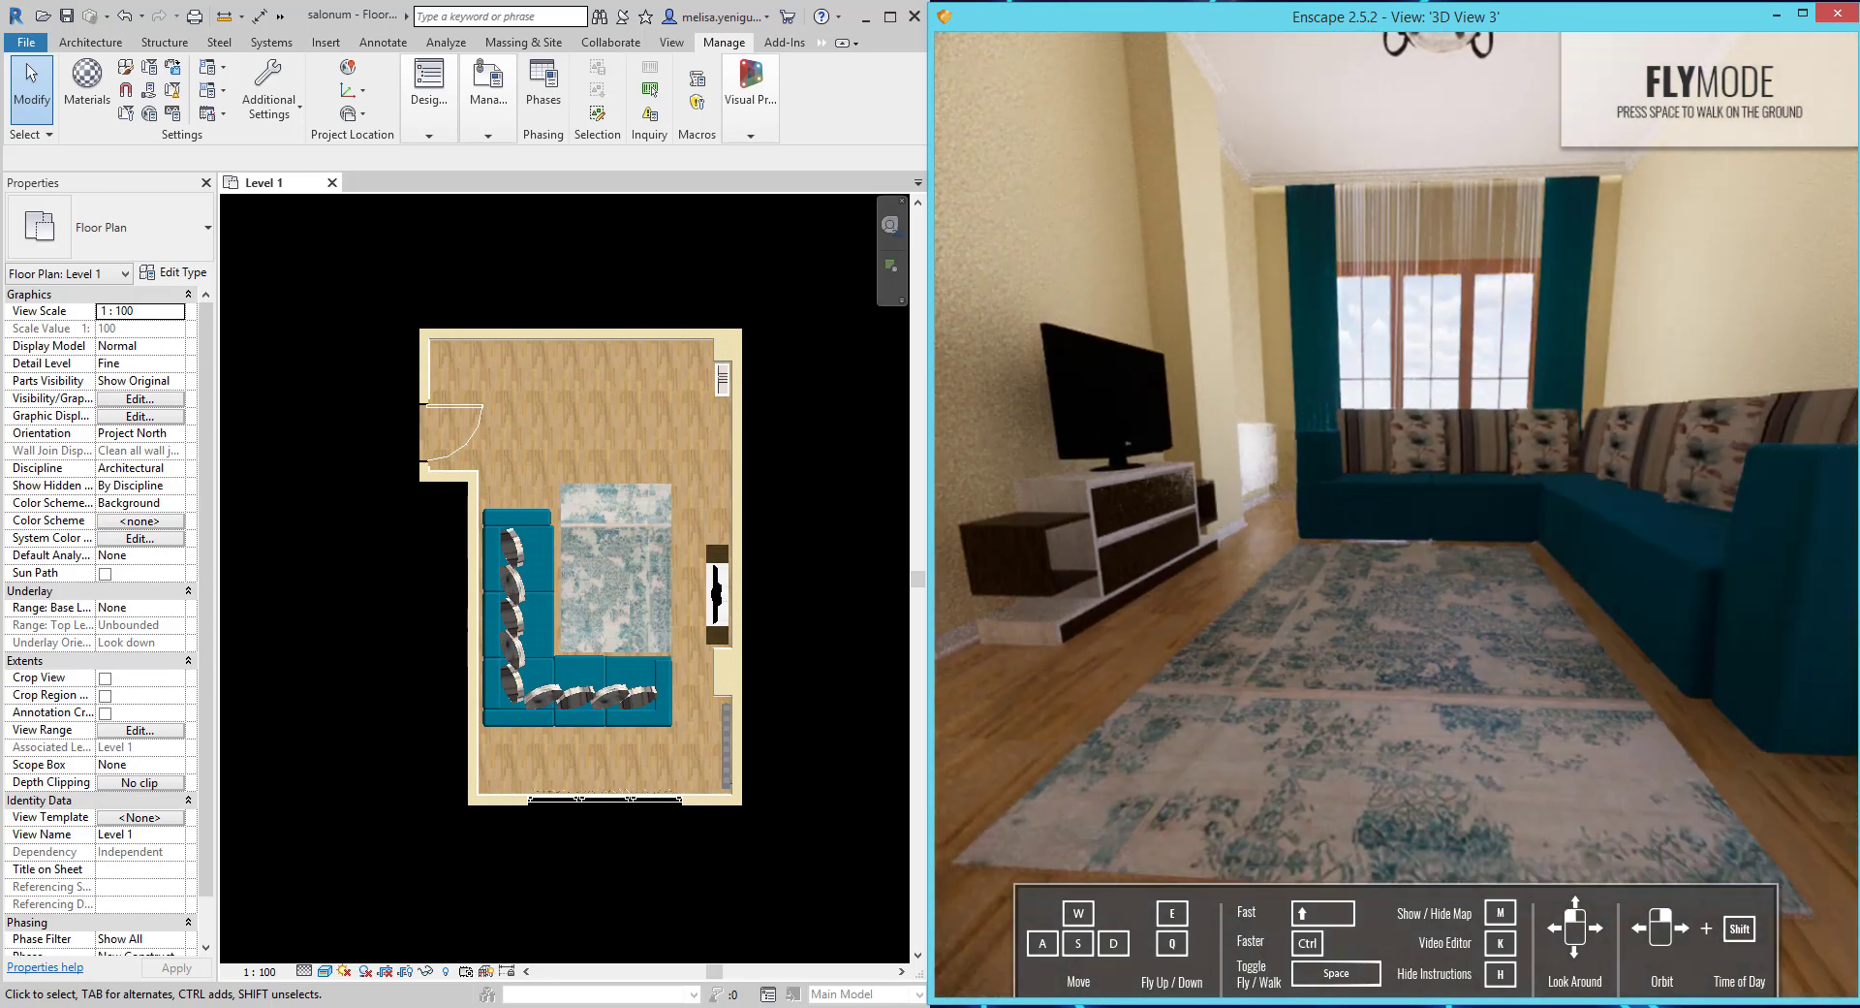
left_click_drag(1490, 544, 1434, 538)
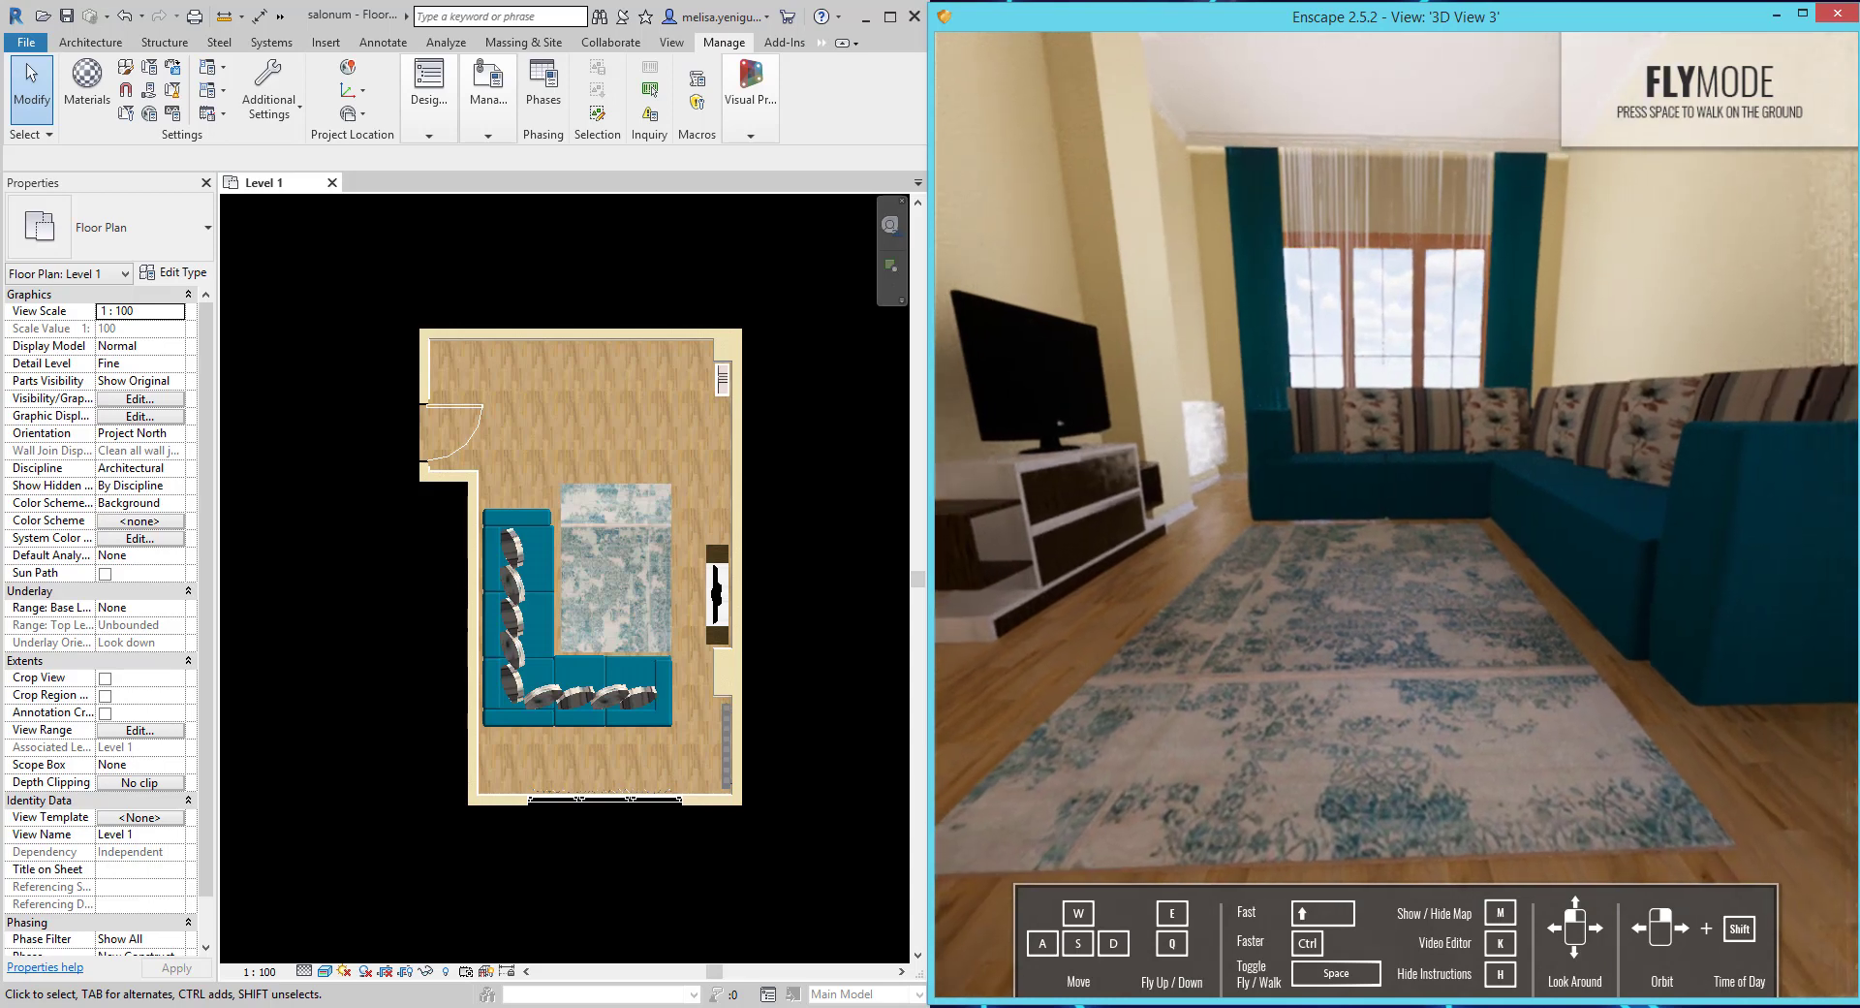
left_click_drag(1395, 560, 1432, 562)
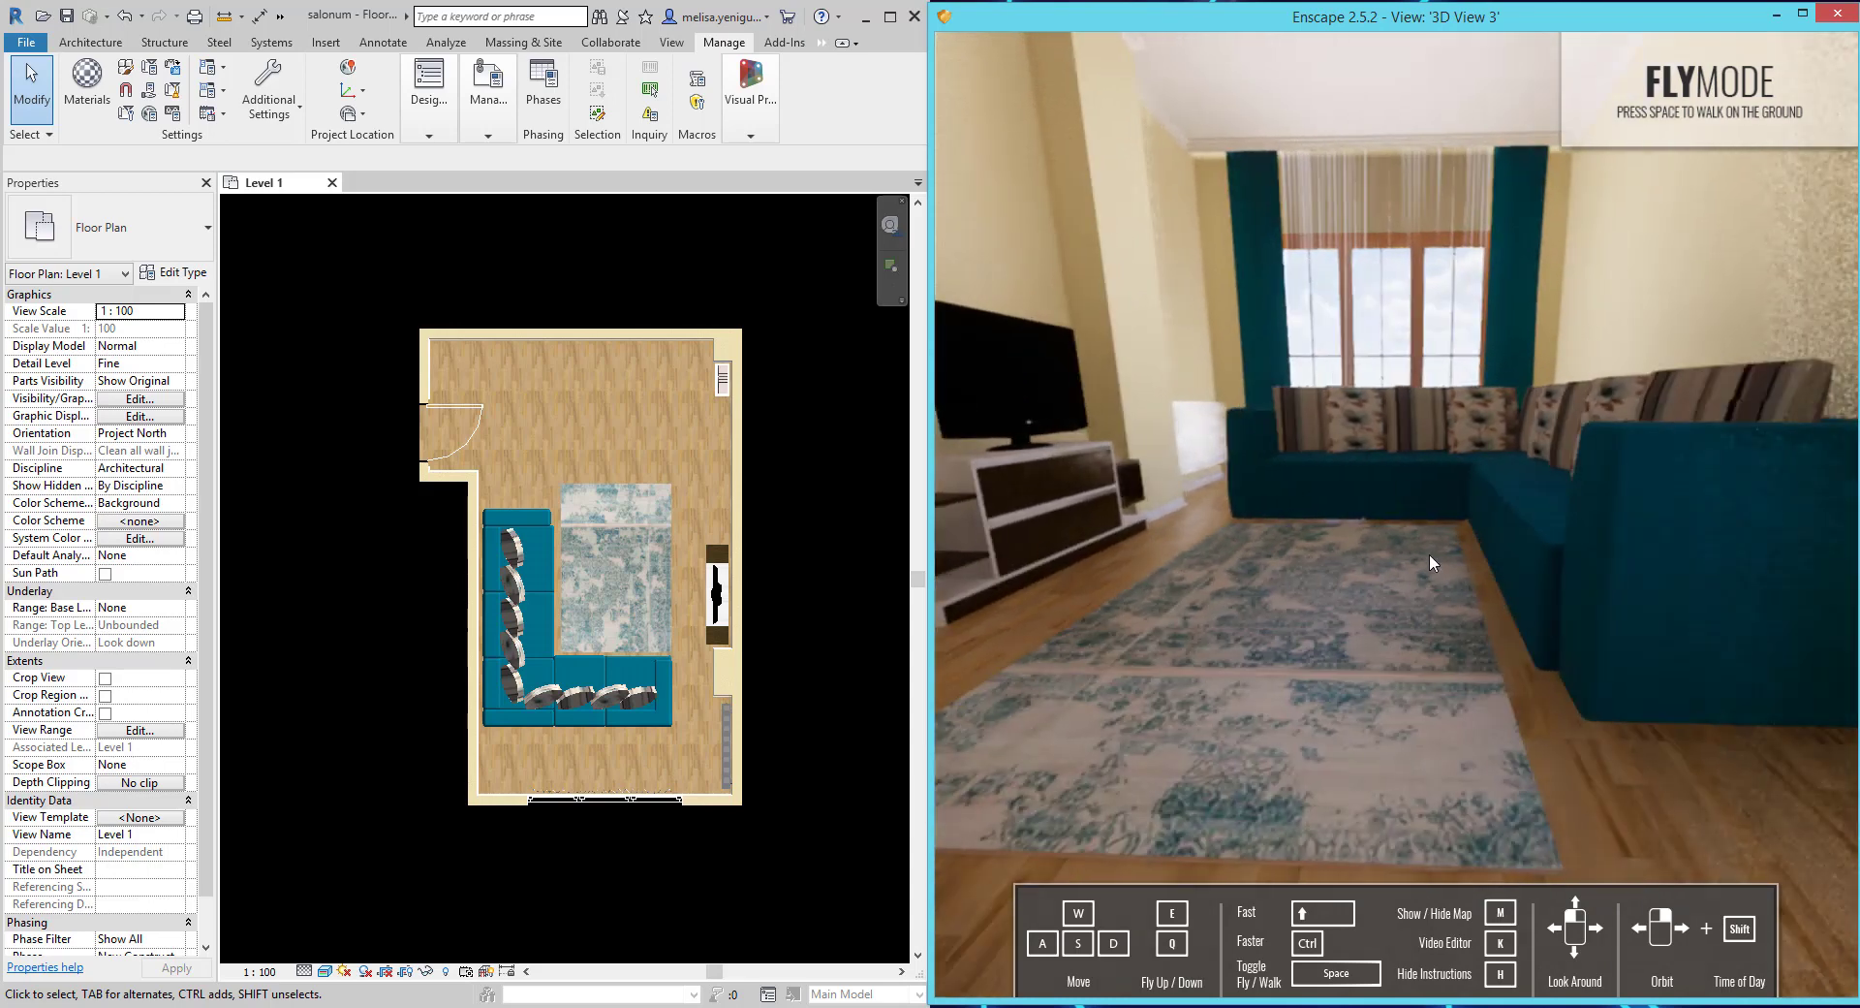
scroll(1430, 544, "down", 5)
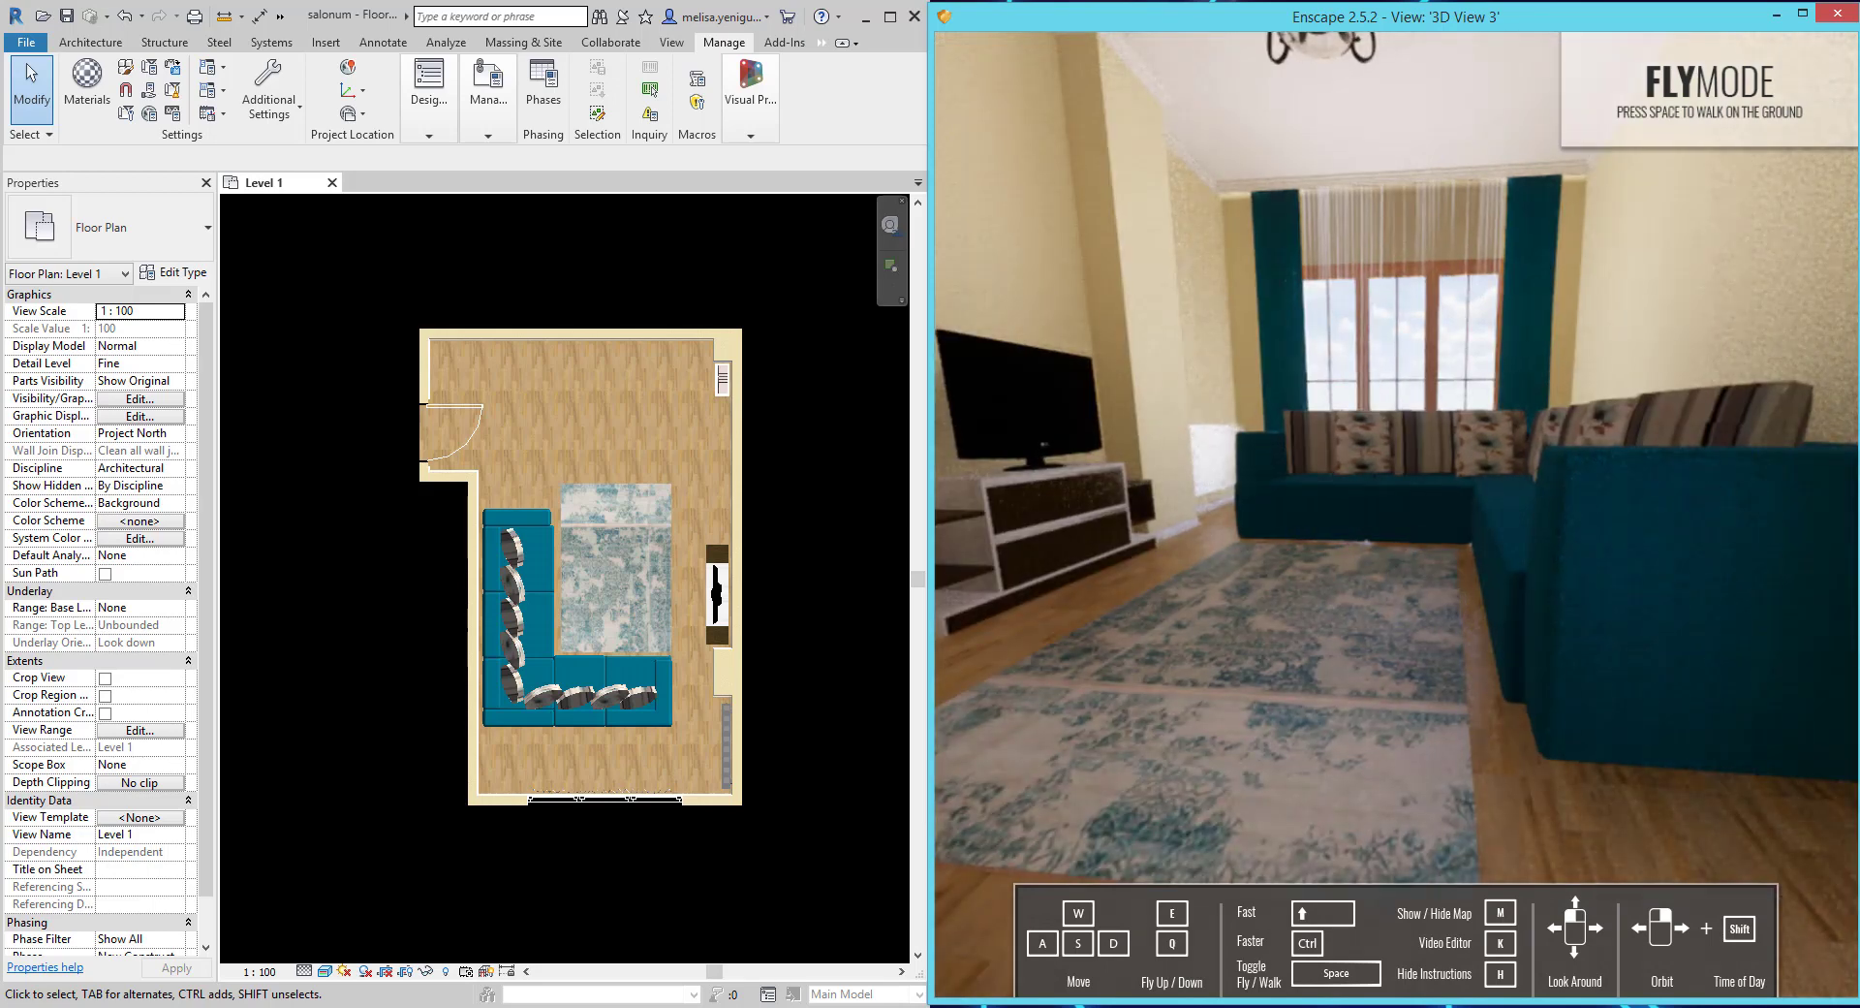
scroll(1411, 532, "up", 5)
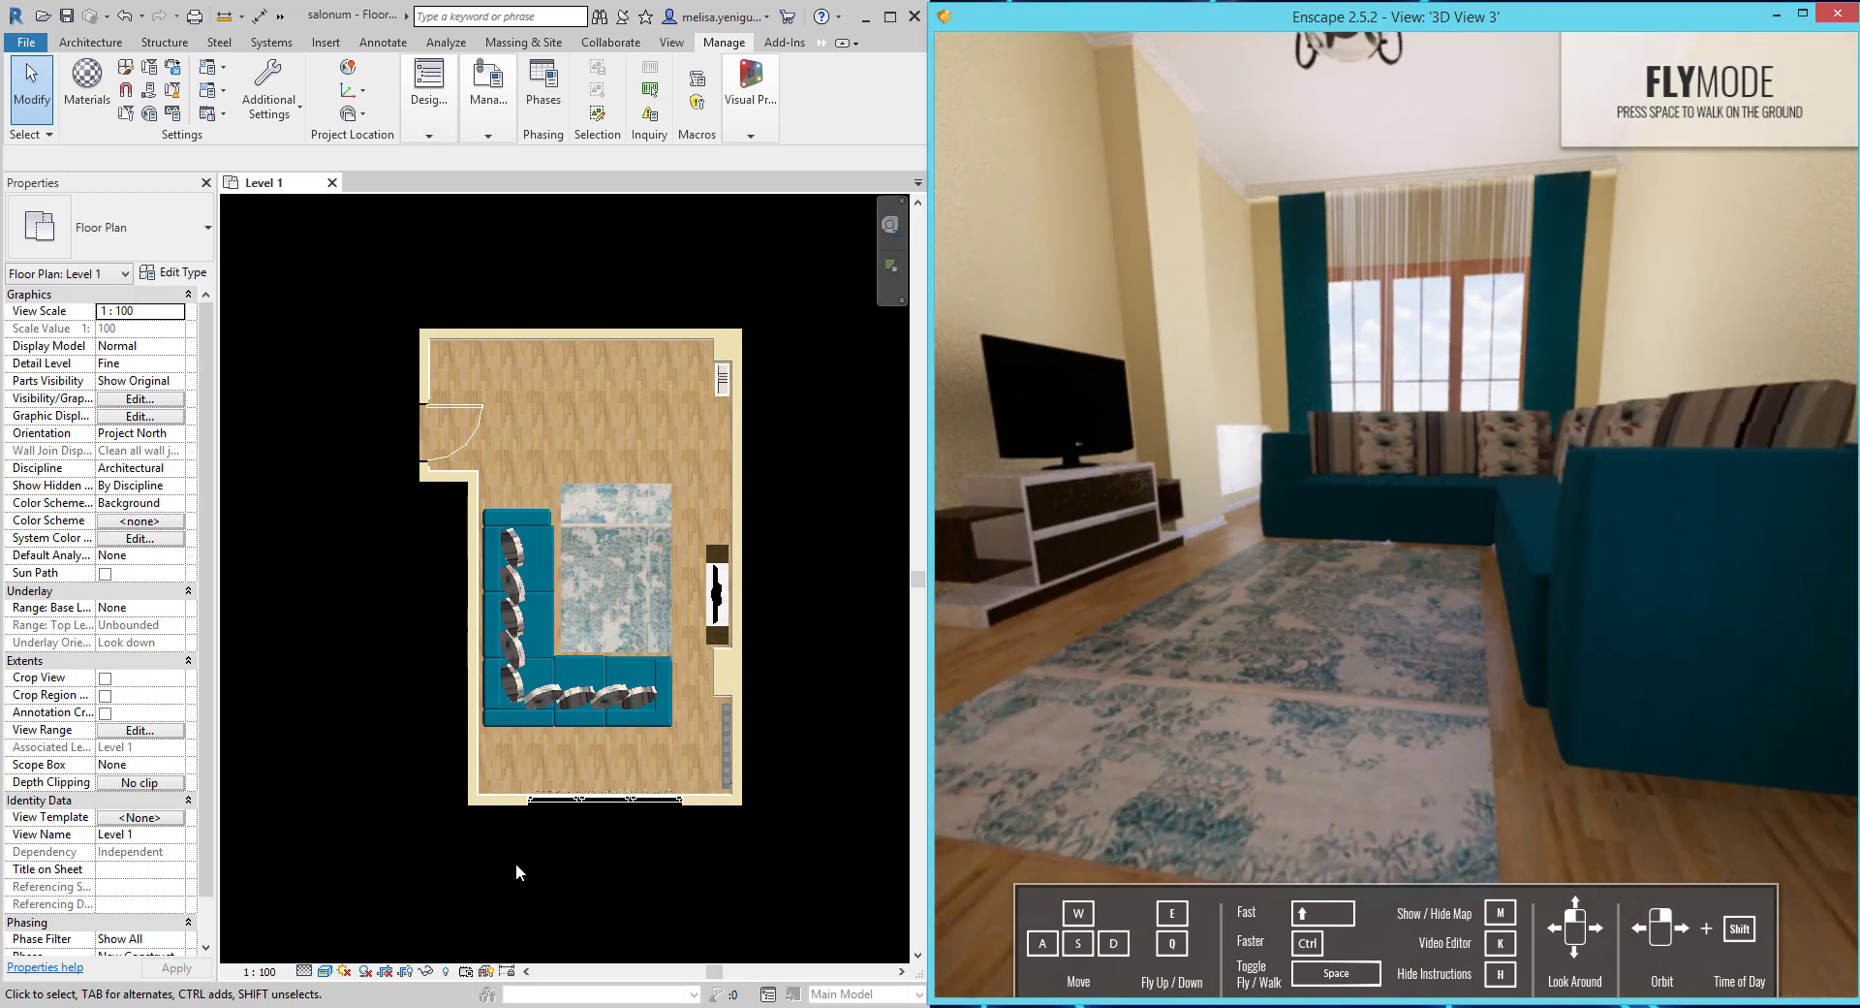
left_click(829, 447)
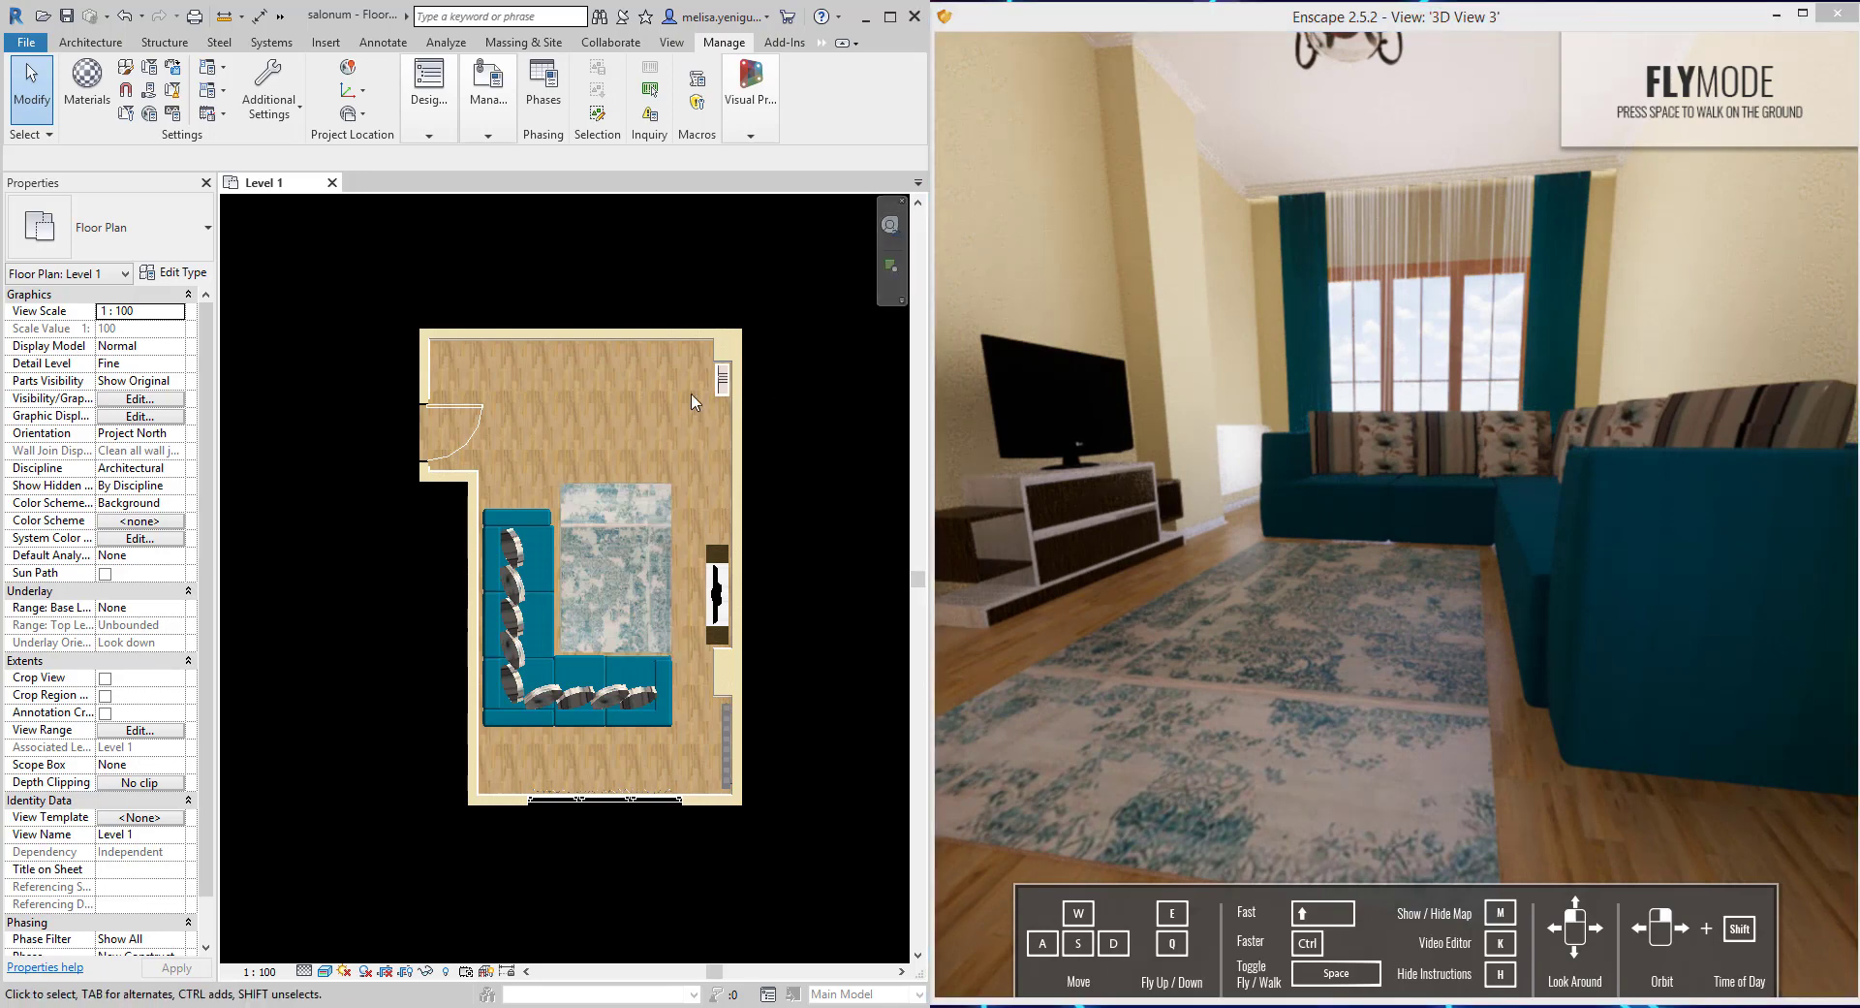
mouse_move(1293, 564)
left_mouse_down()
mouse_move(1066, 567)
mouse_move(1453, 567)
left_mouse_up()
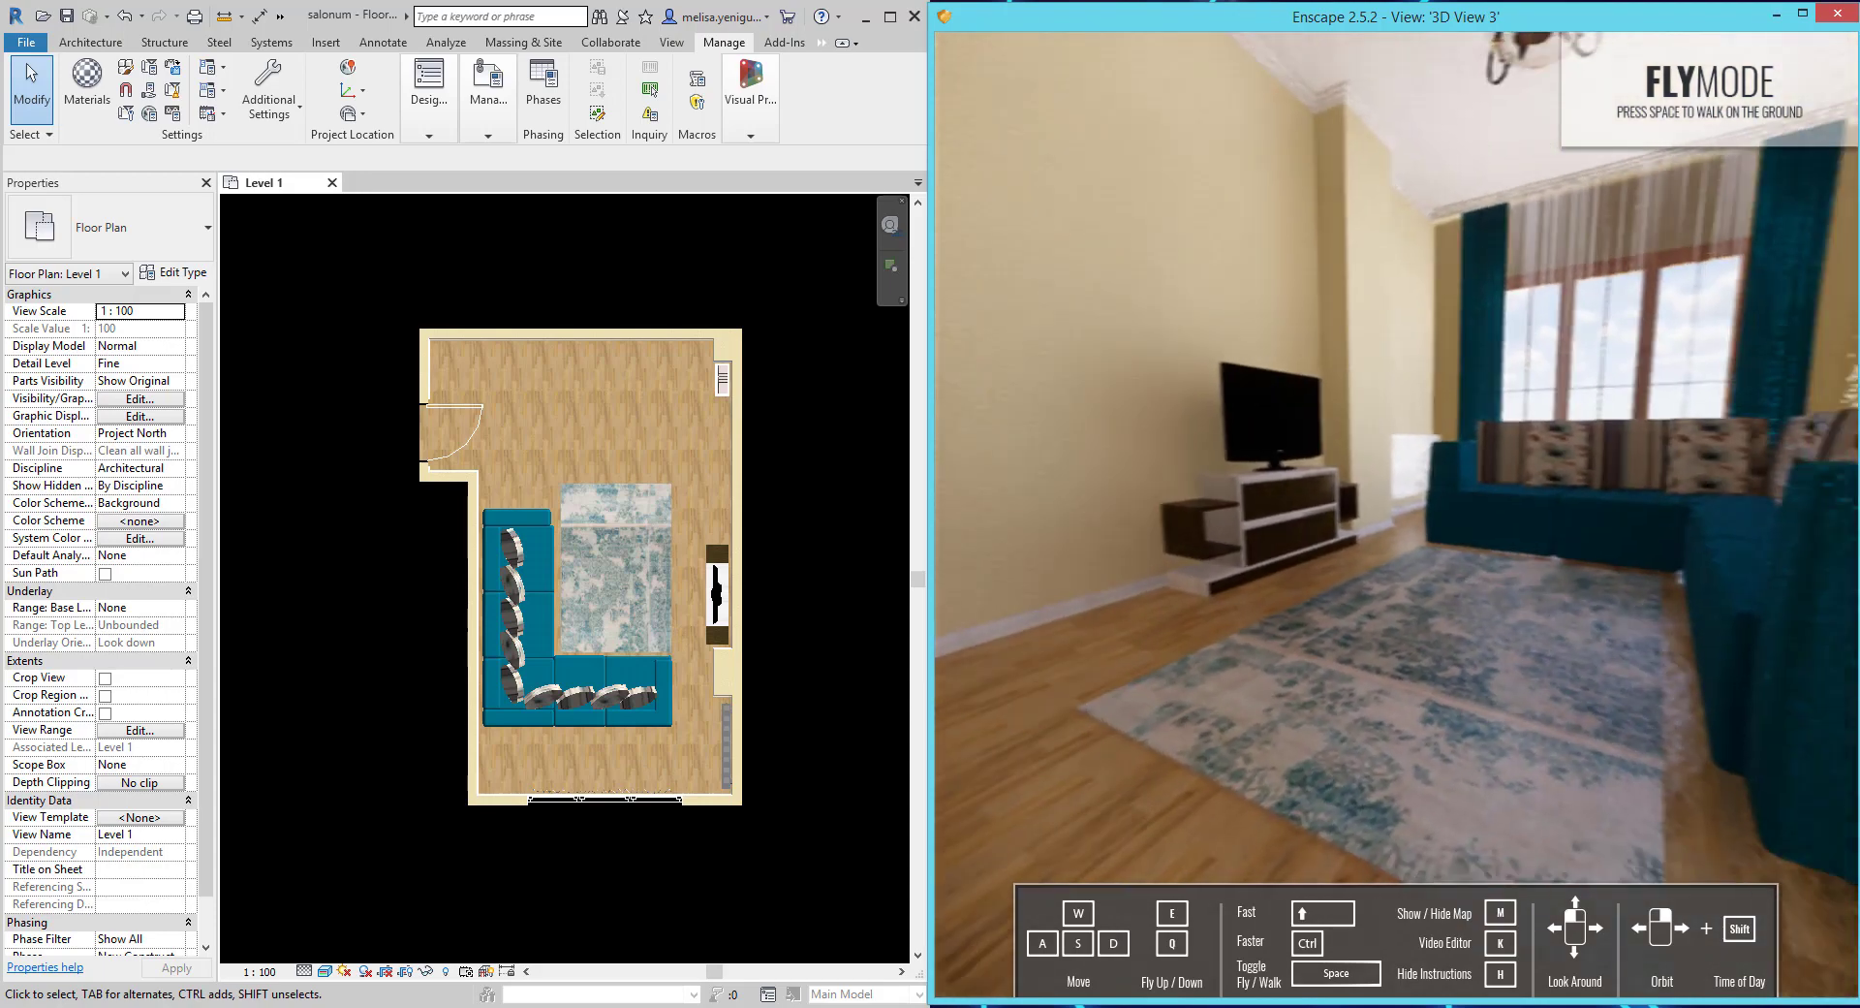
key("s")
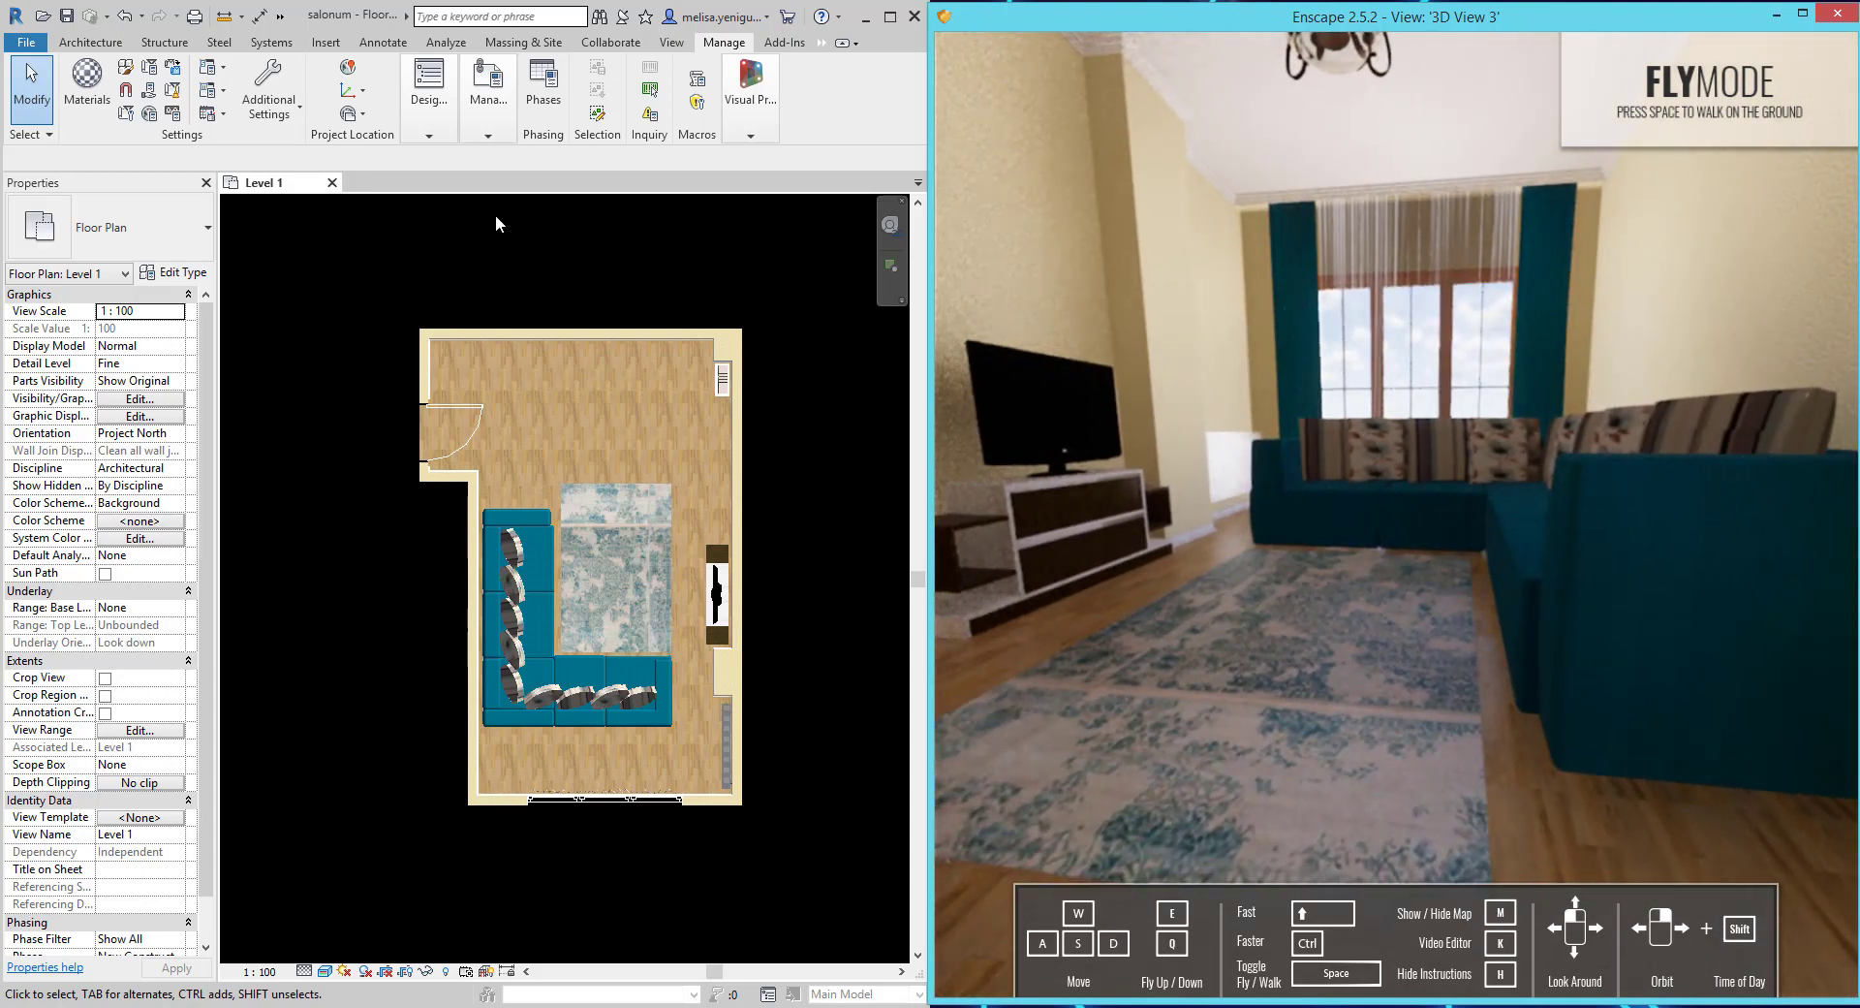
Open the 'salon' room photo and snap it to the left half of the screen.
left_click(868, 20)
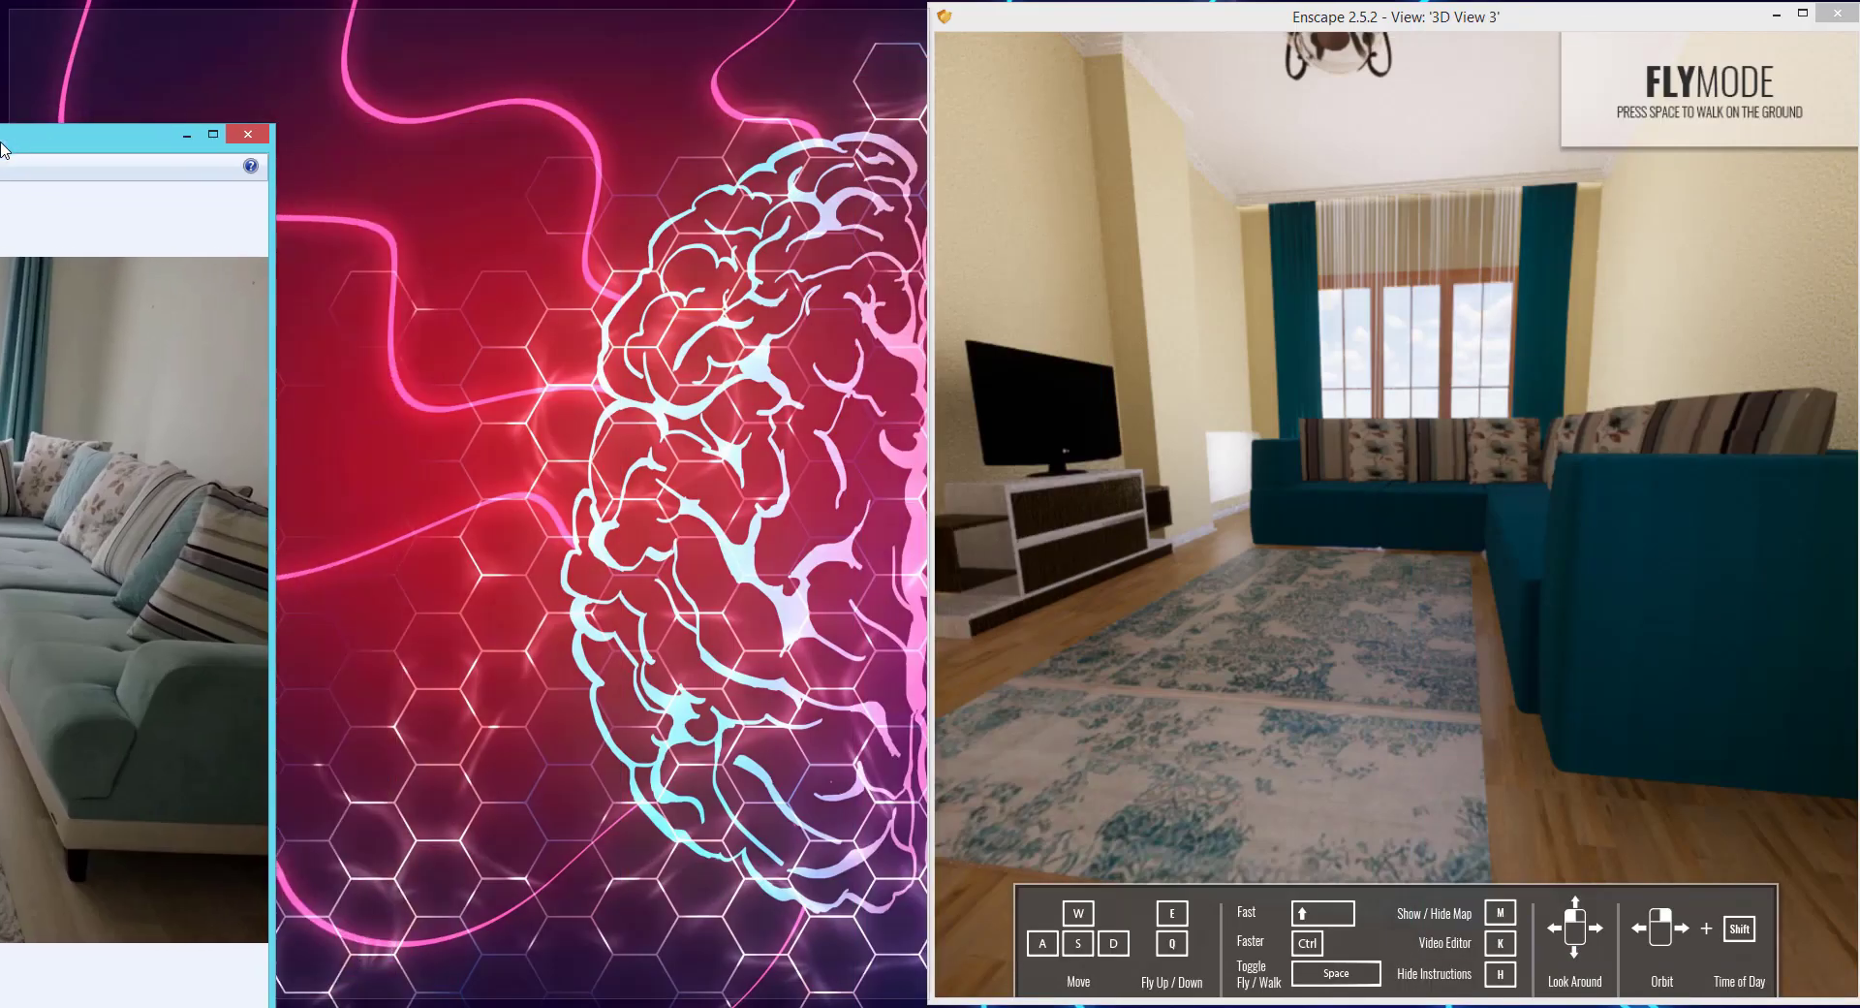
left_click_drag(1604, 18, 1, 155)
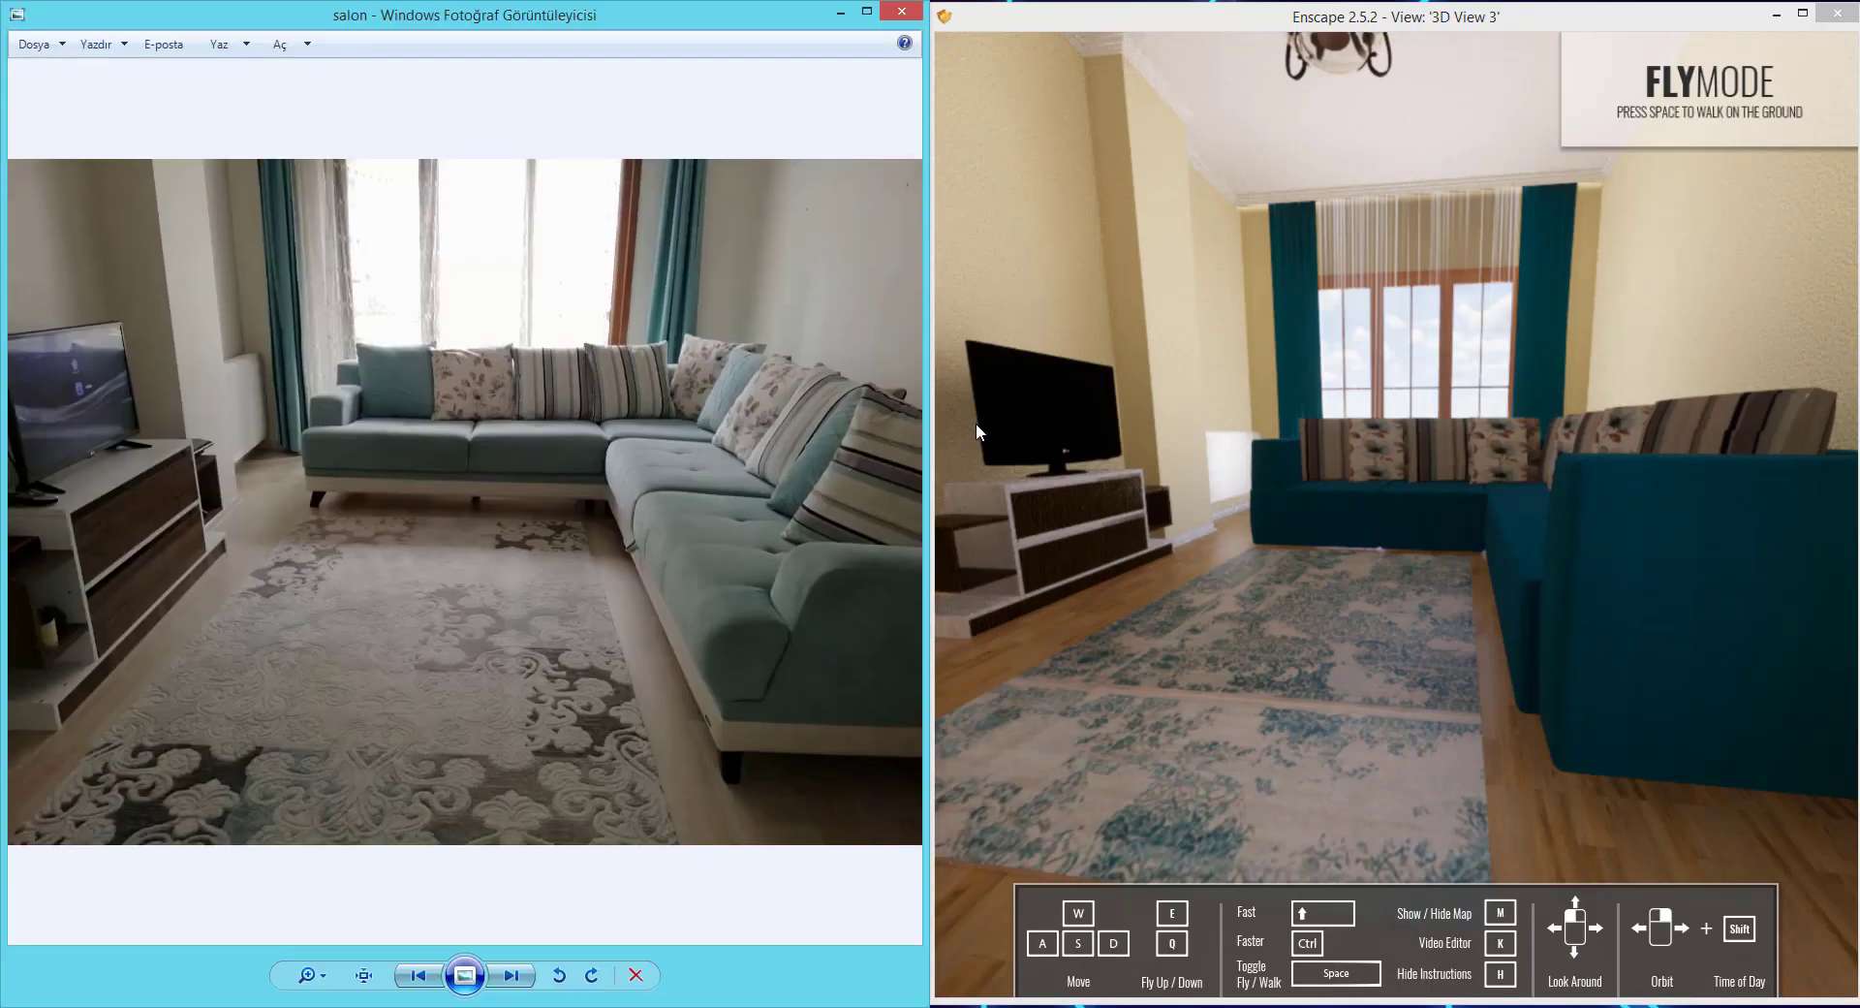
left_click(1231, 463)
Move the Enscape camera back and left to match the photo's viewpoint.
key("w")
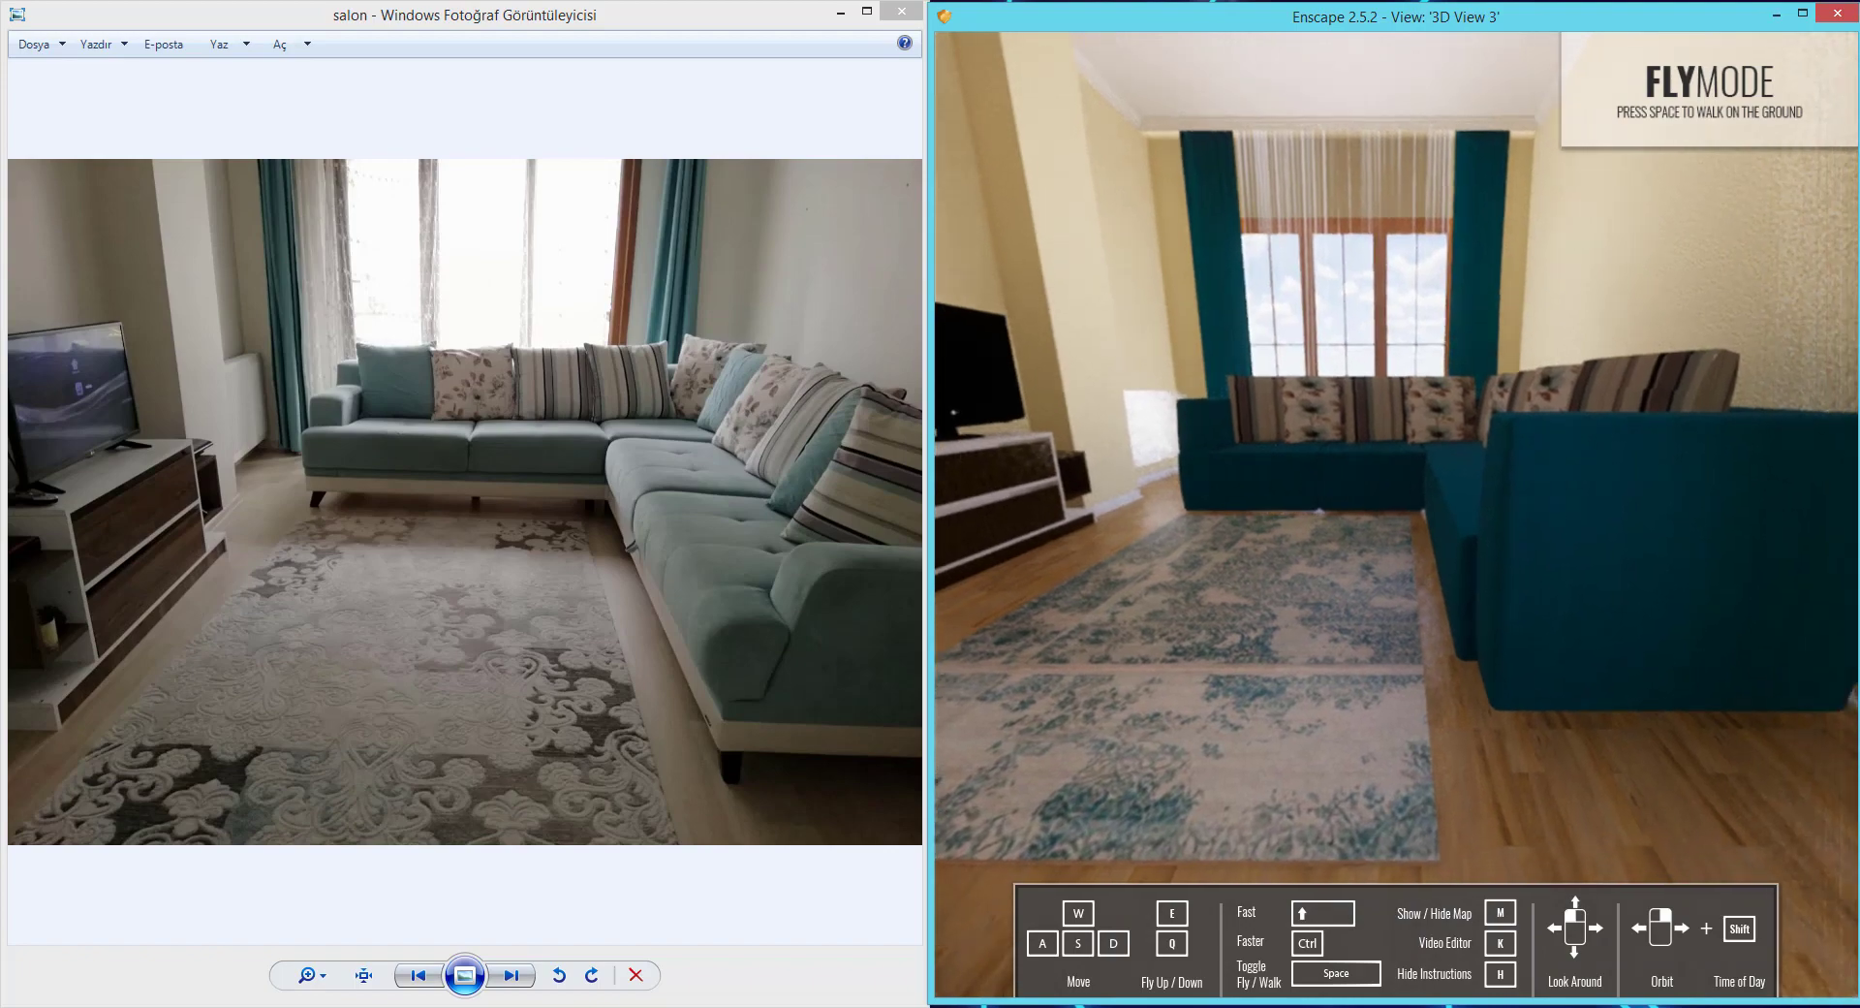
key("s")
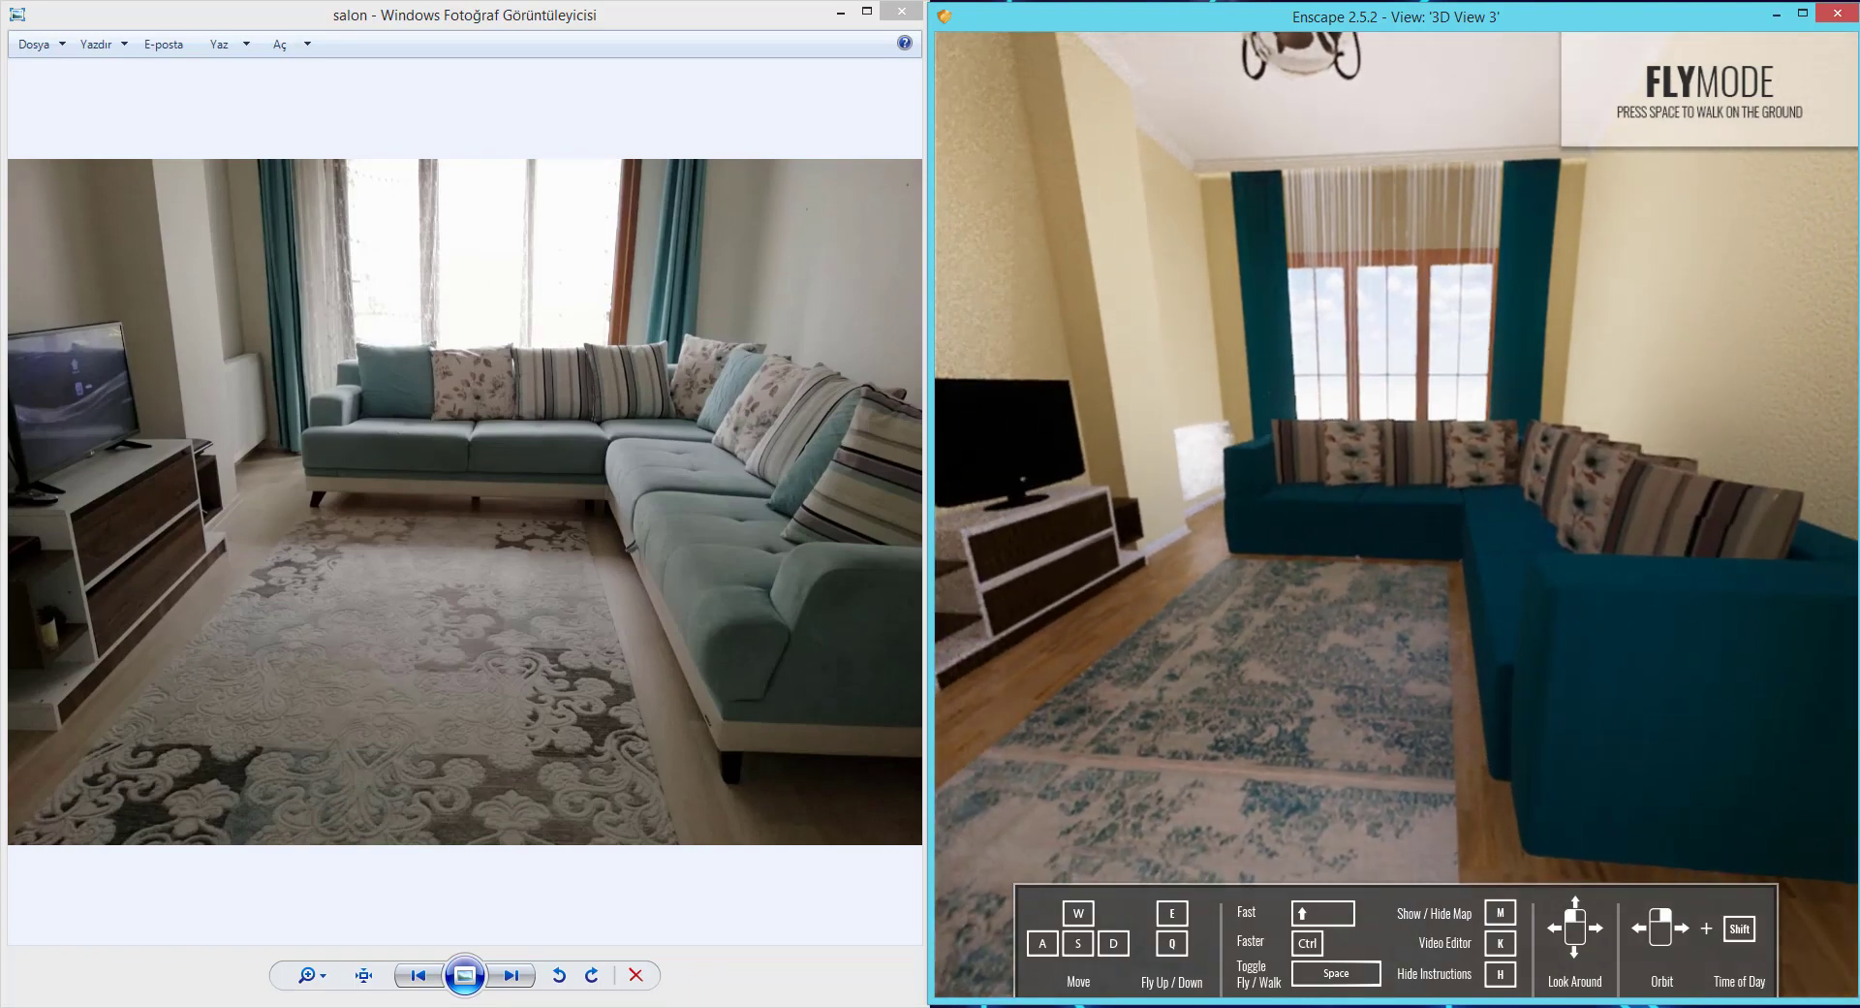
key("a")
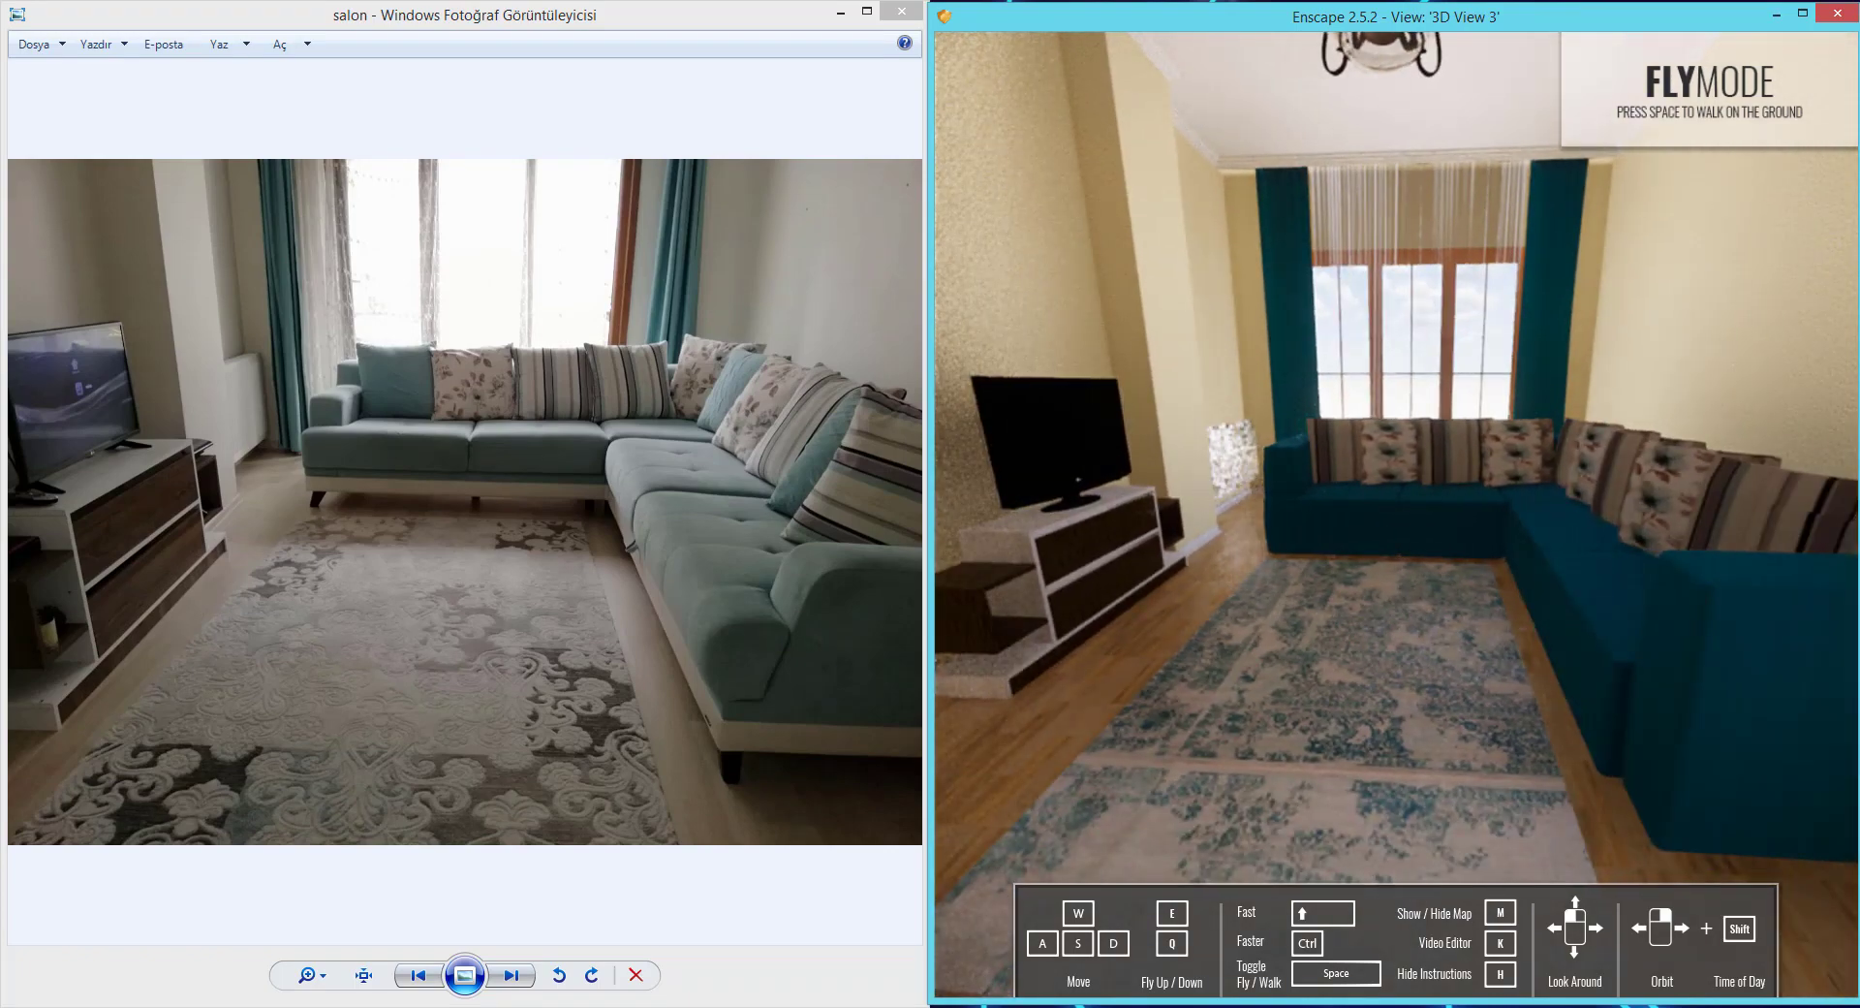
key("a")
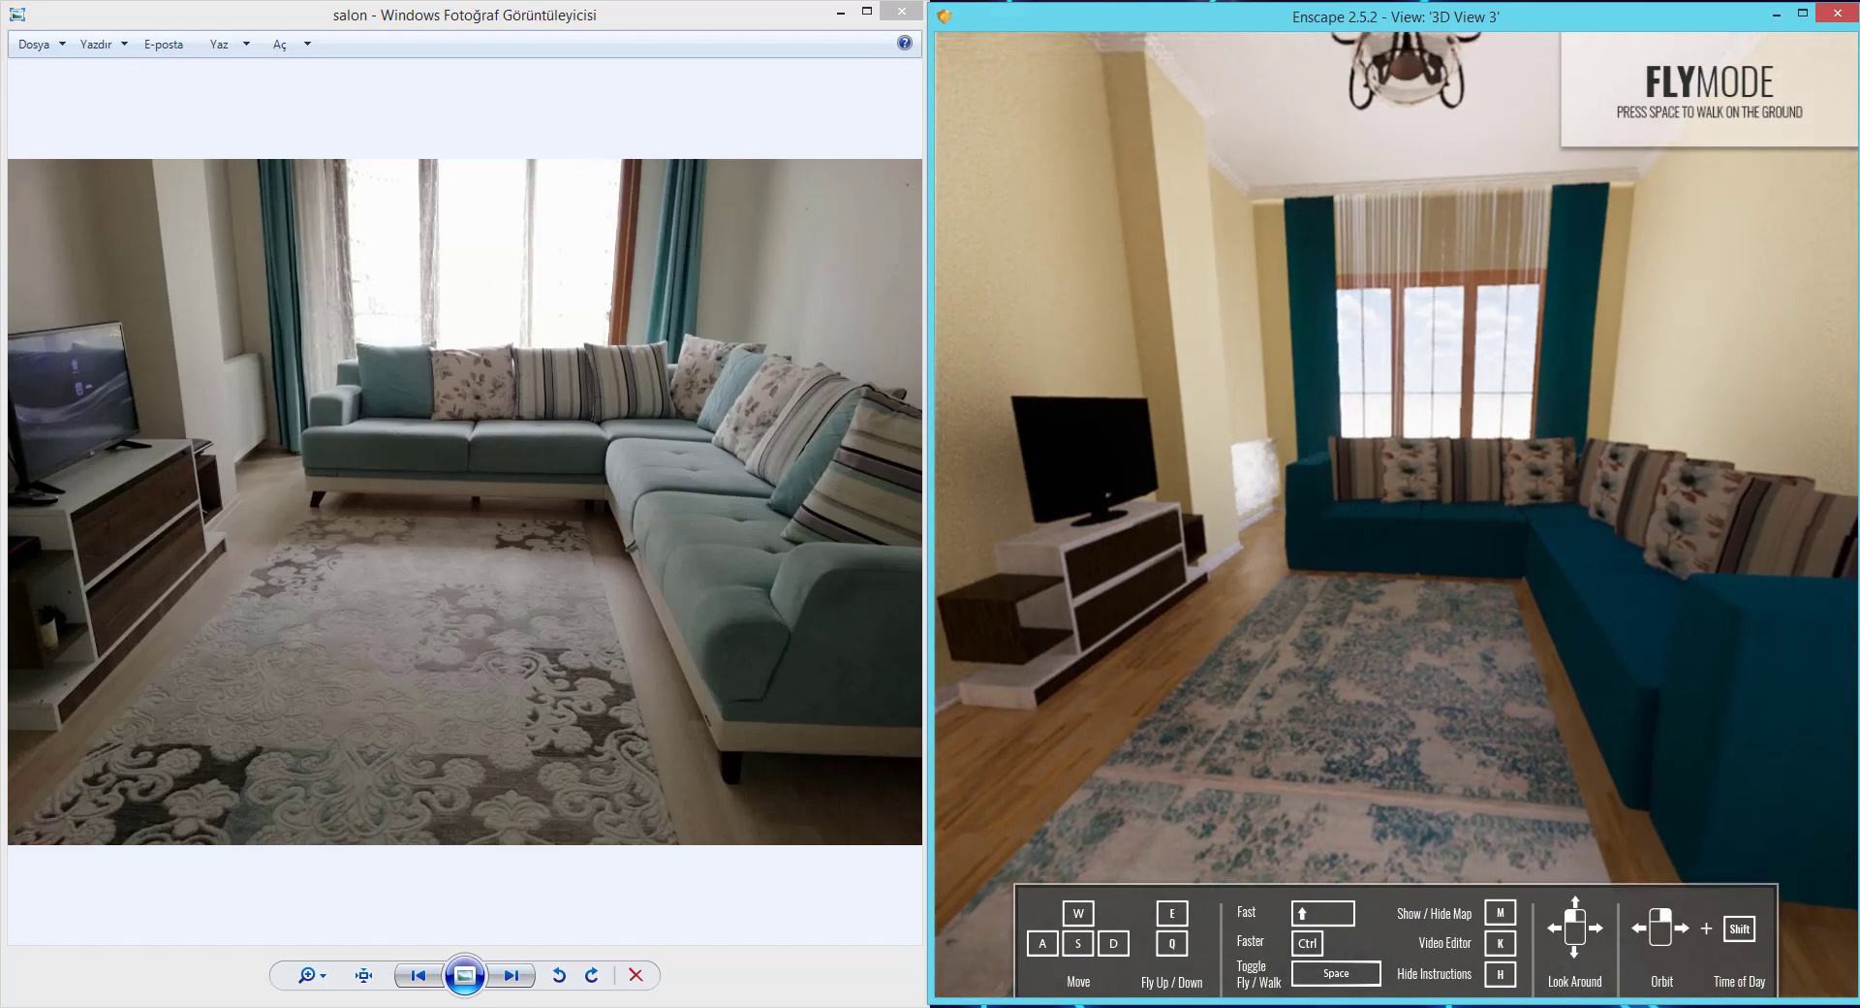
left_click(422, 532)
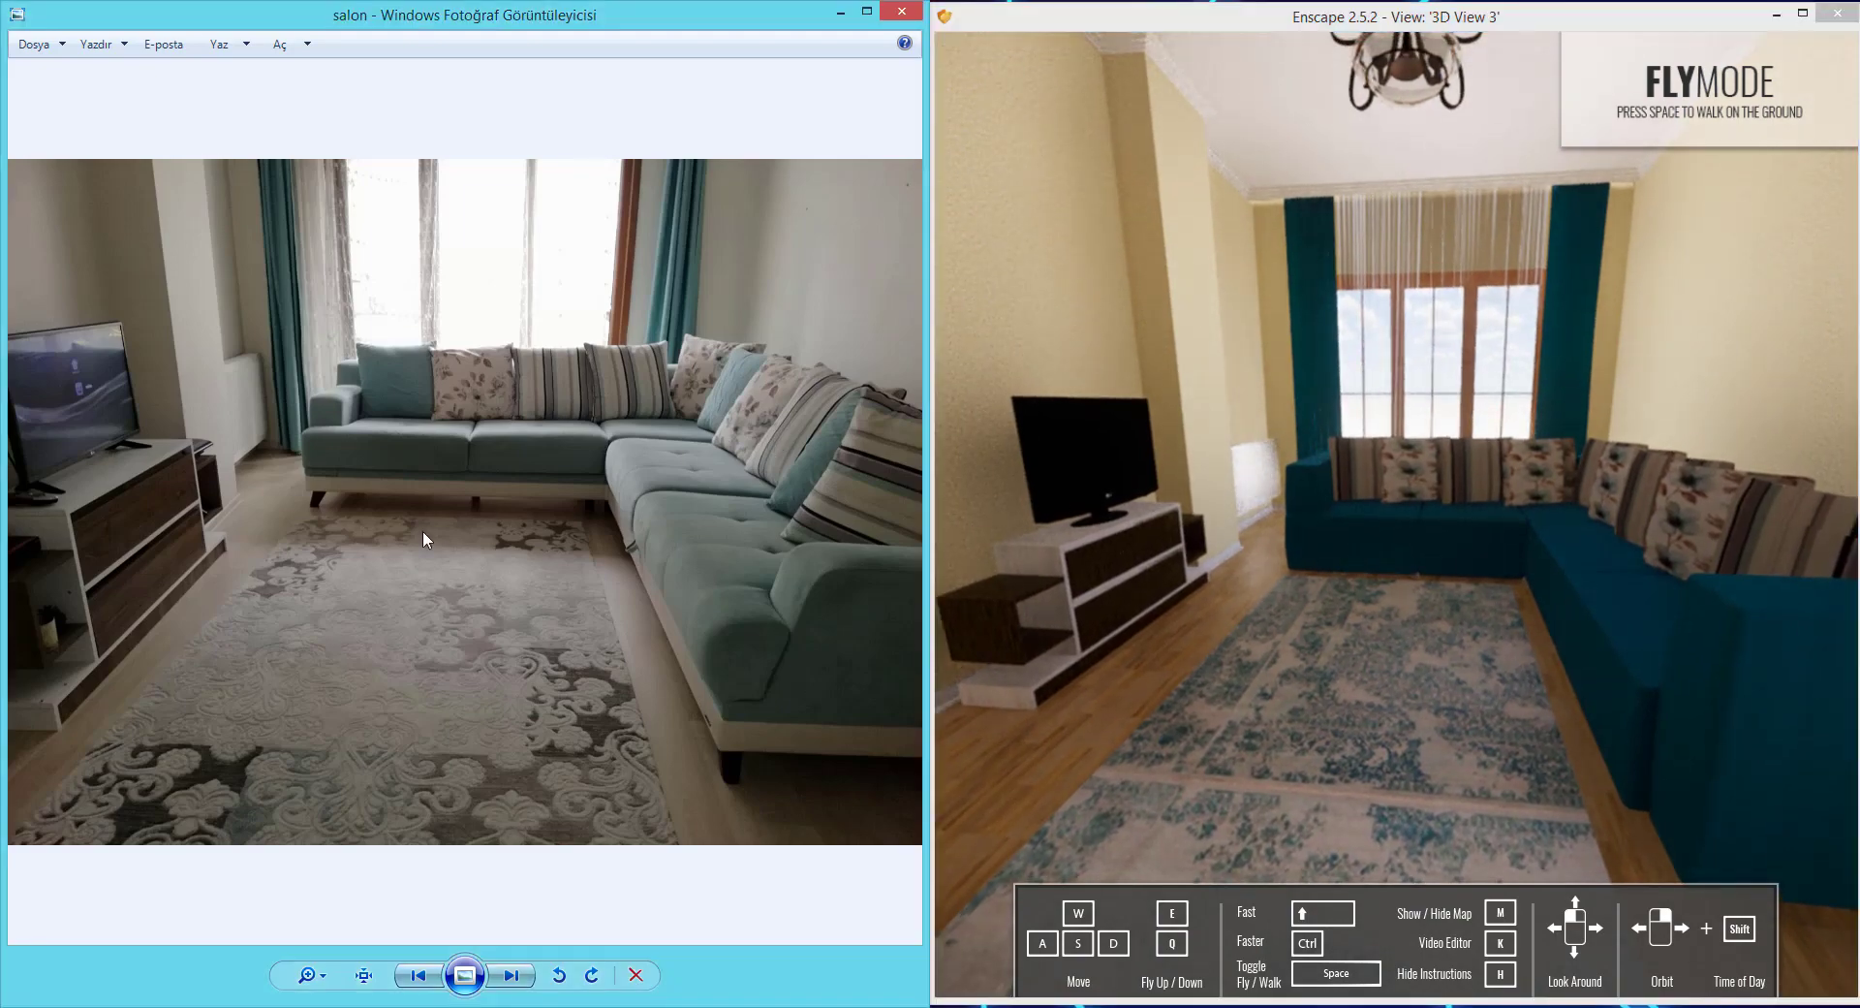
left_click(1444, 599)
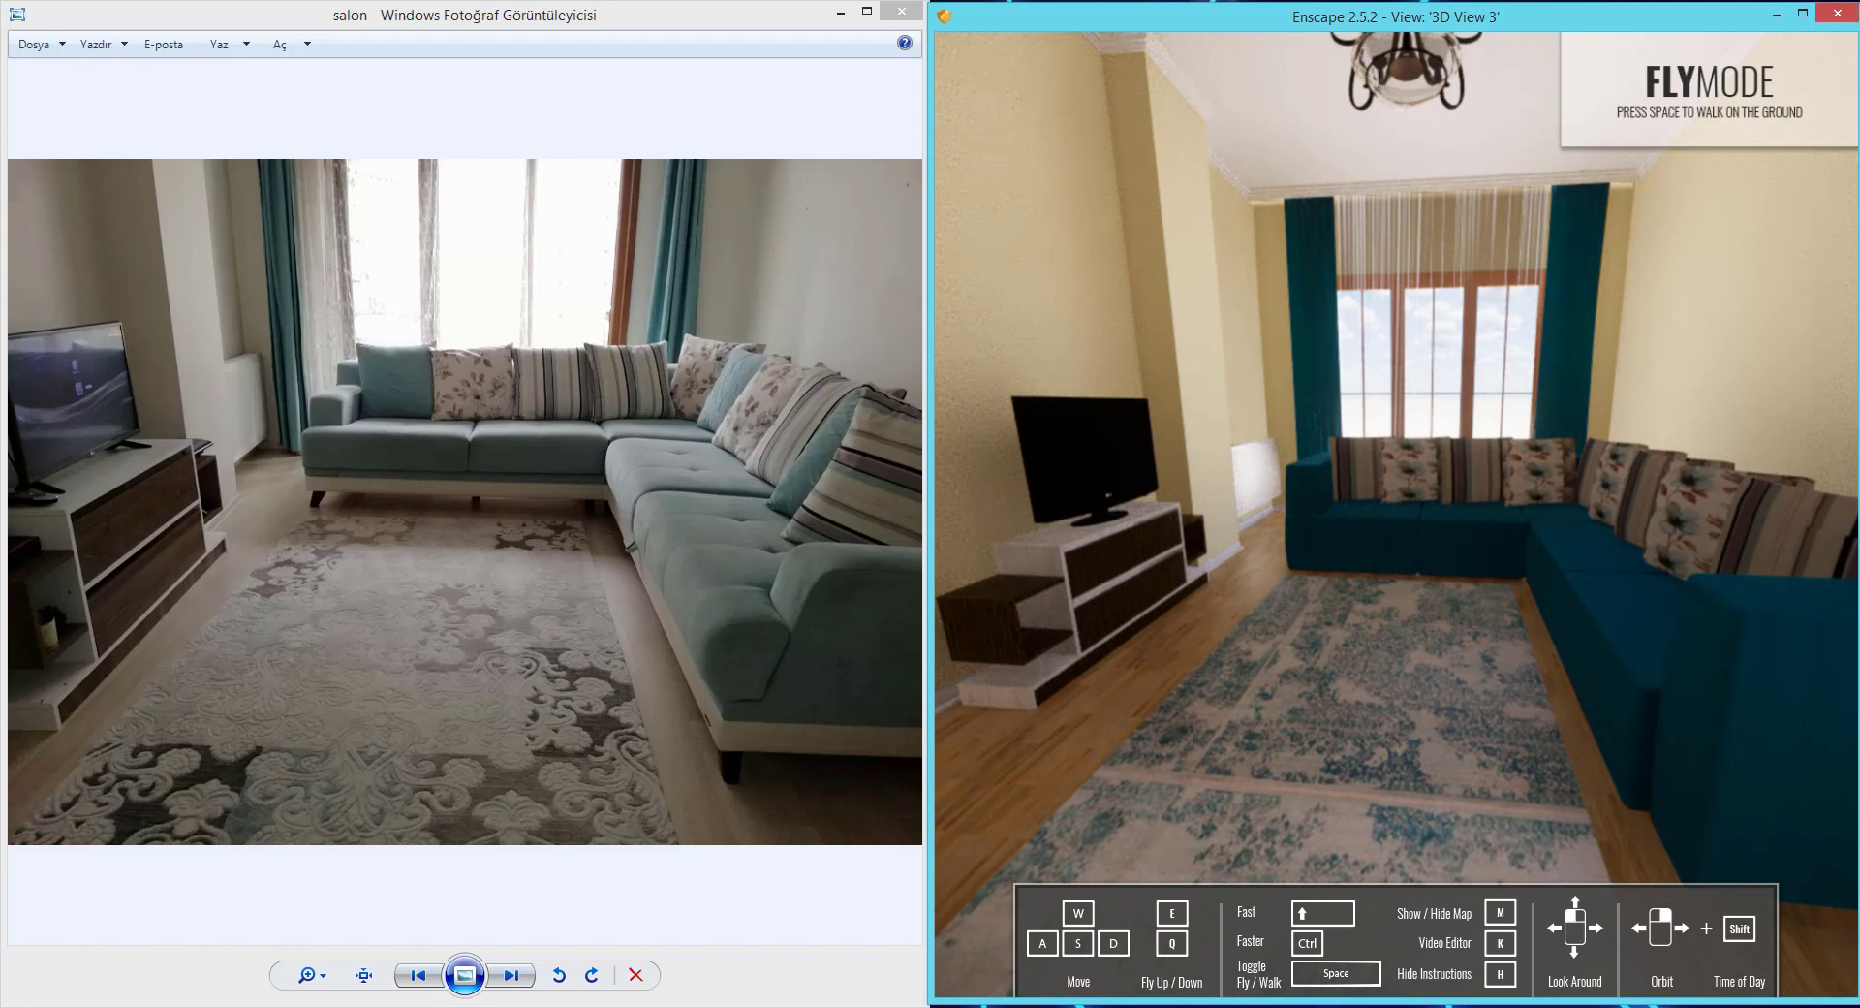
Scrub Enscape's time of day until the sun patches on the right wall disappear.
key("i")
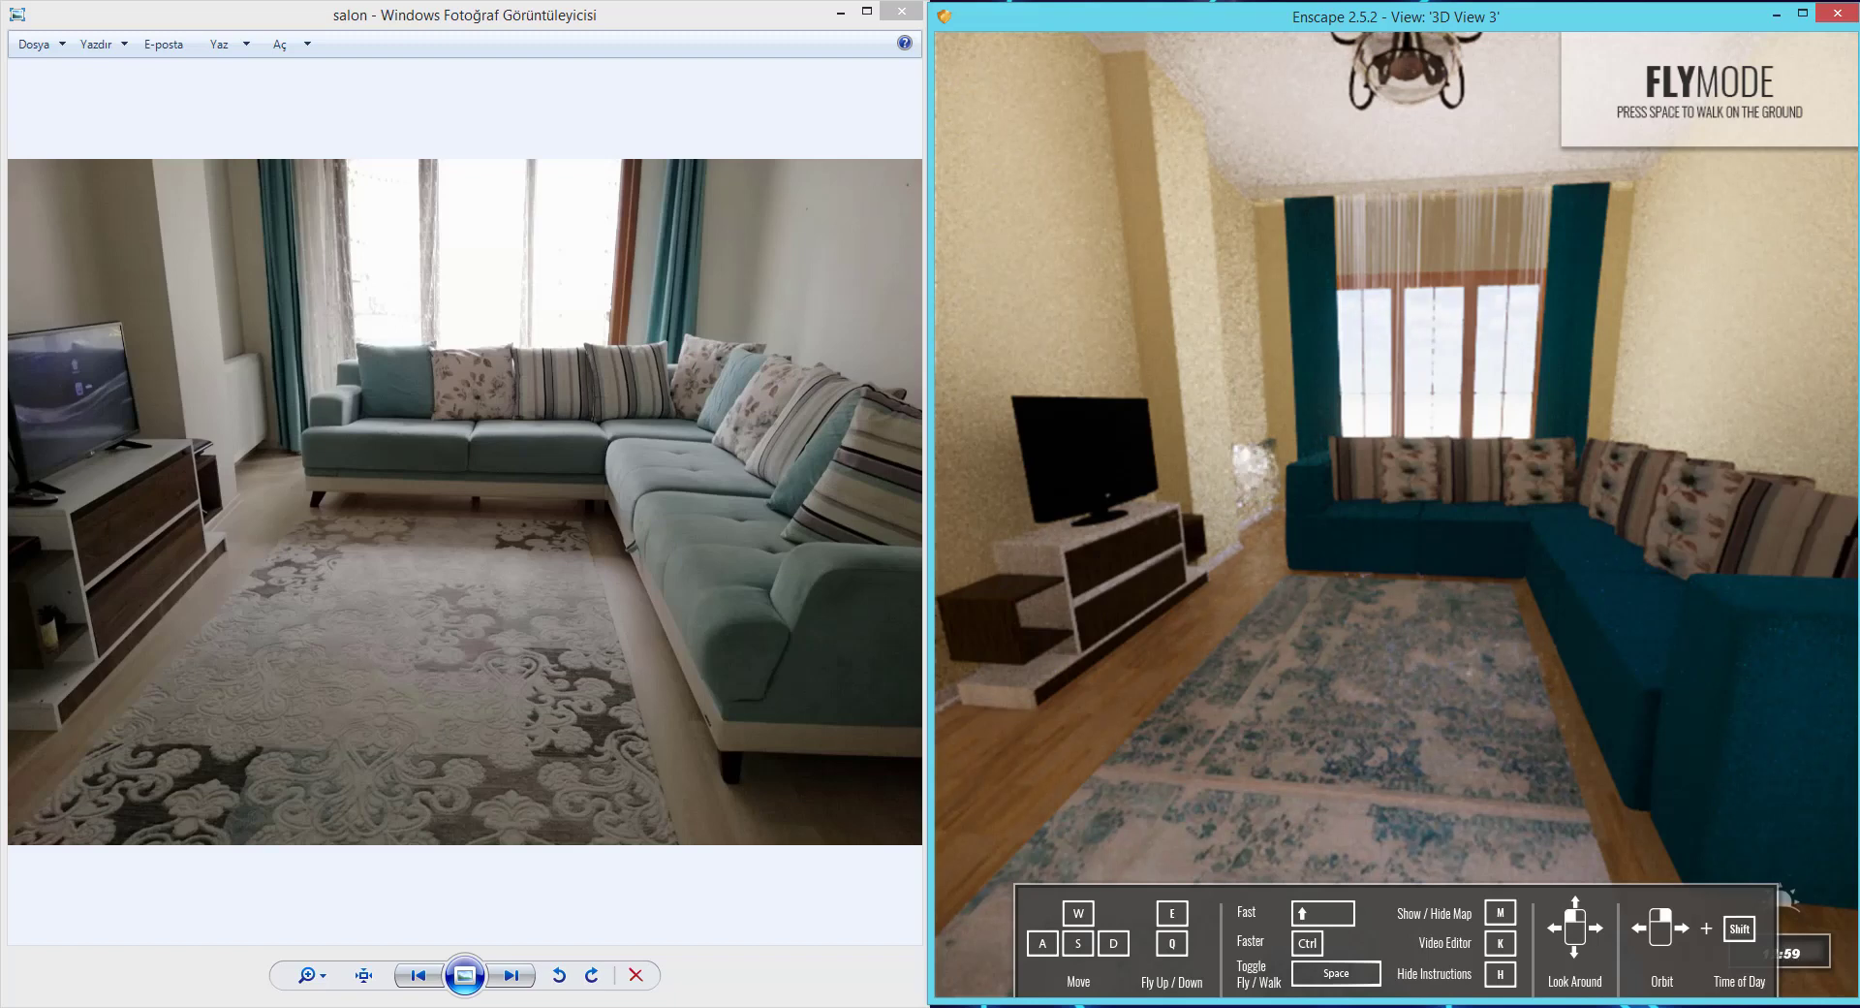
key("i")
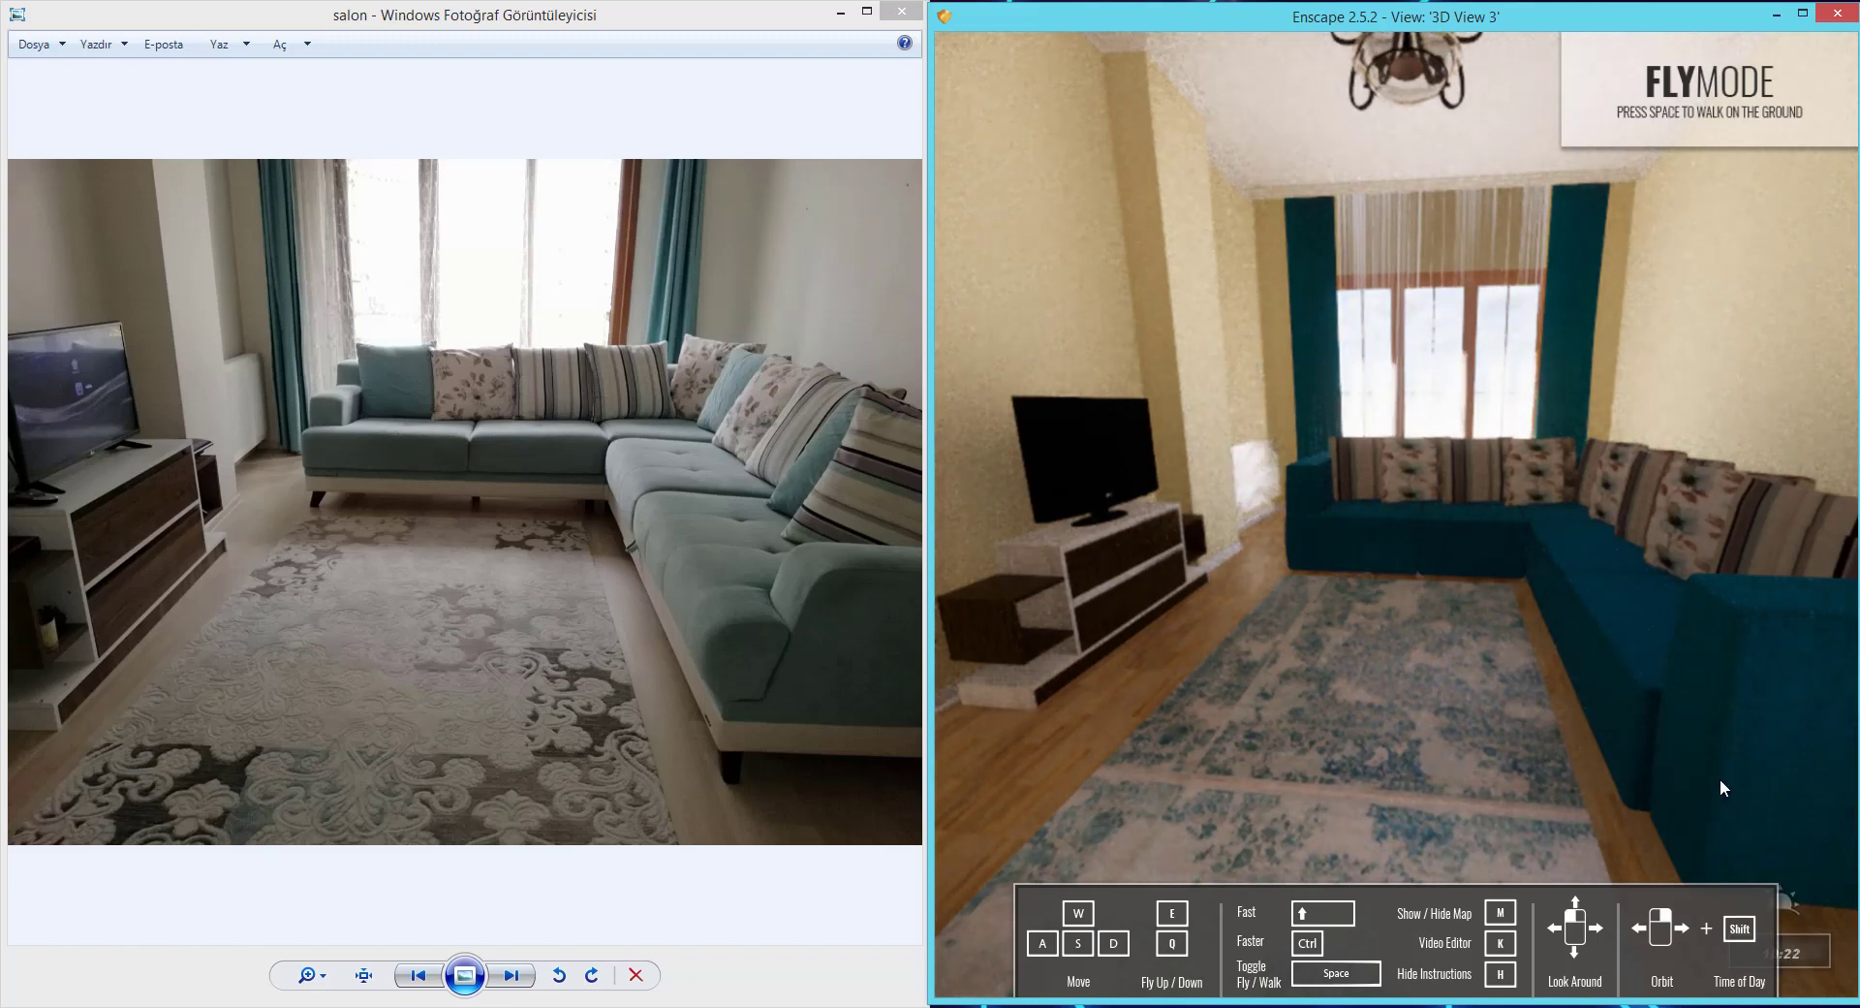
key("i")
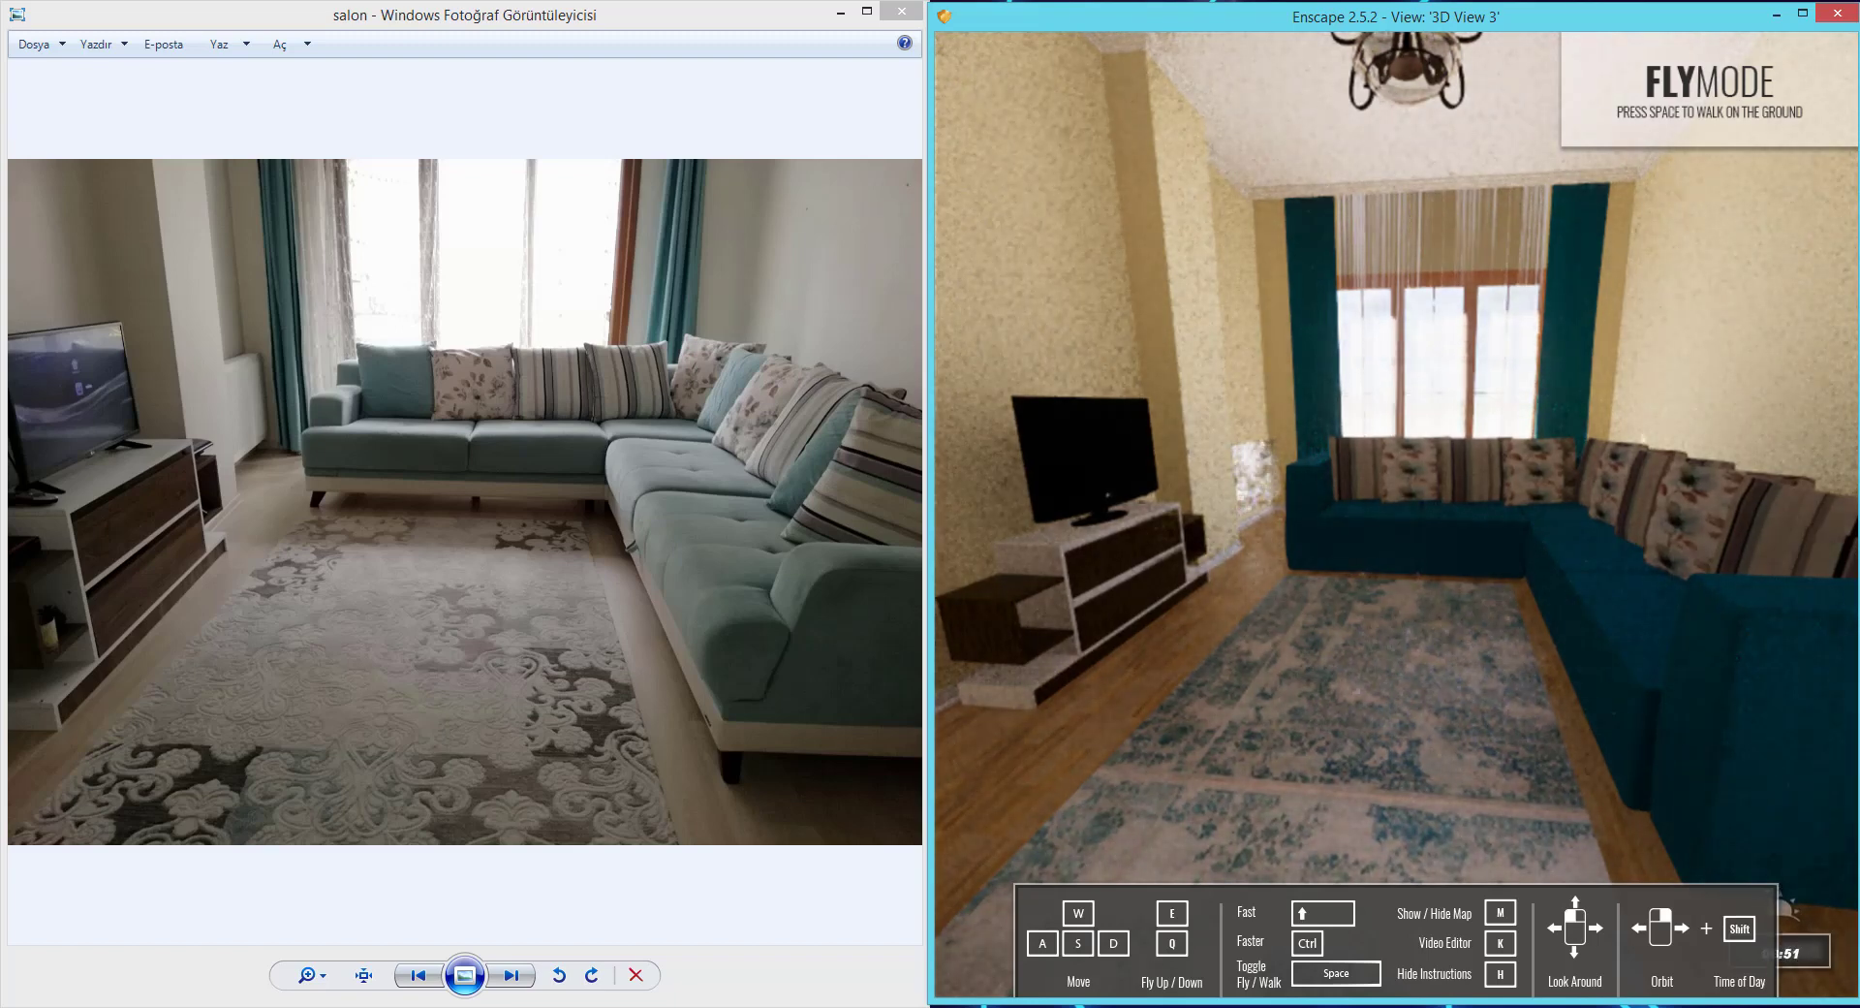
key("i")
key("i")
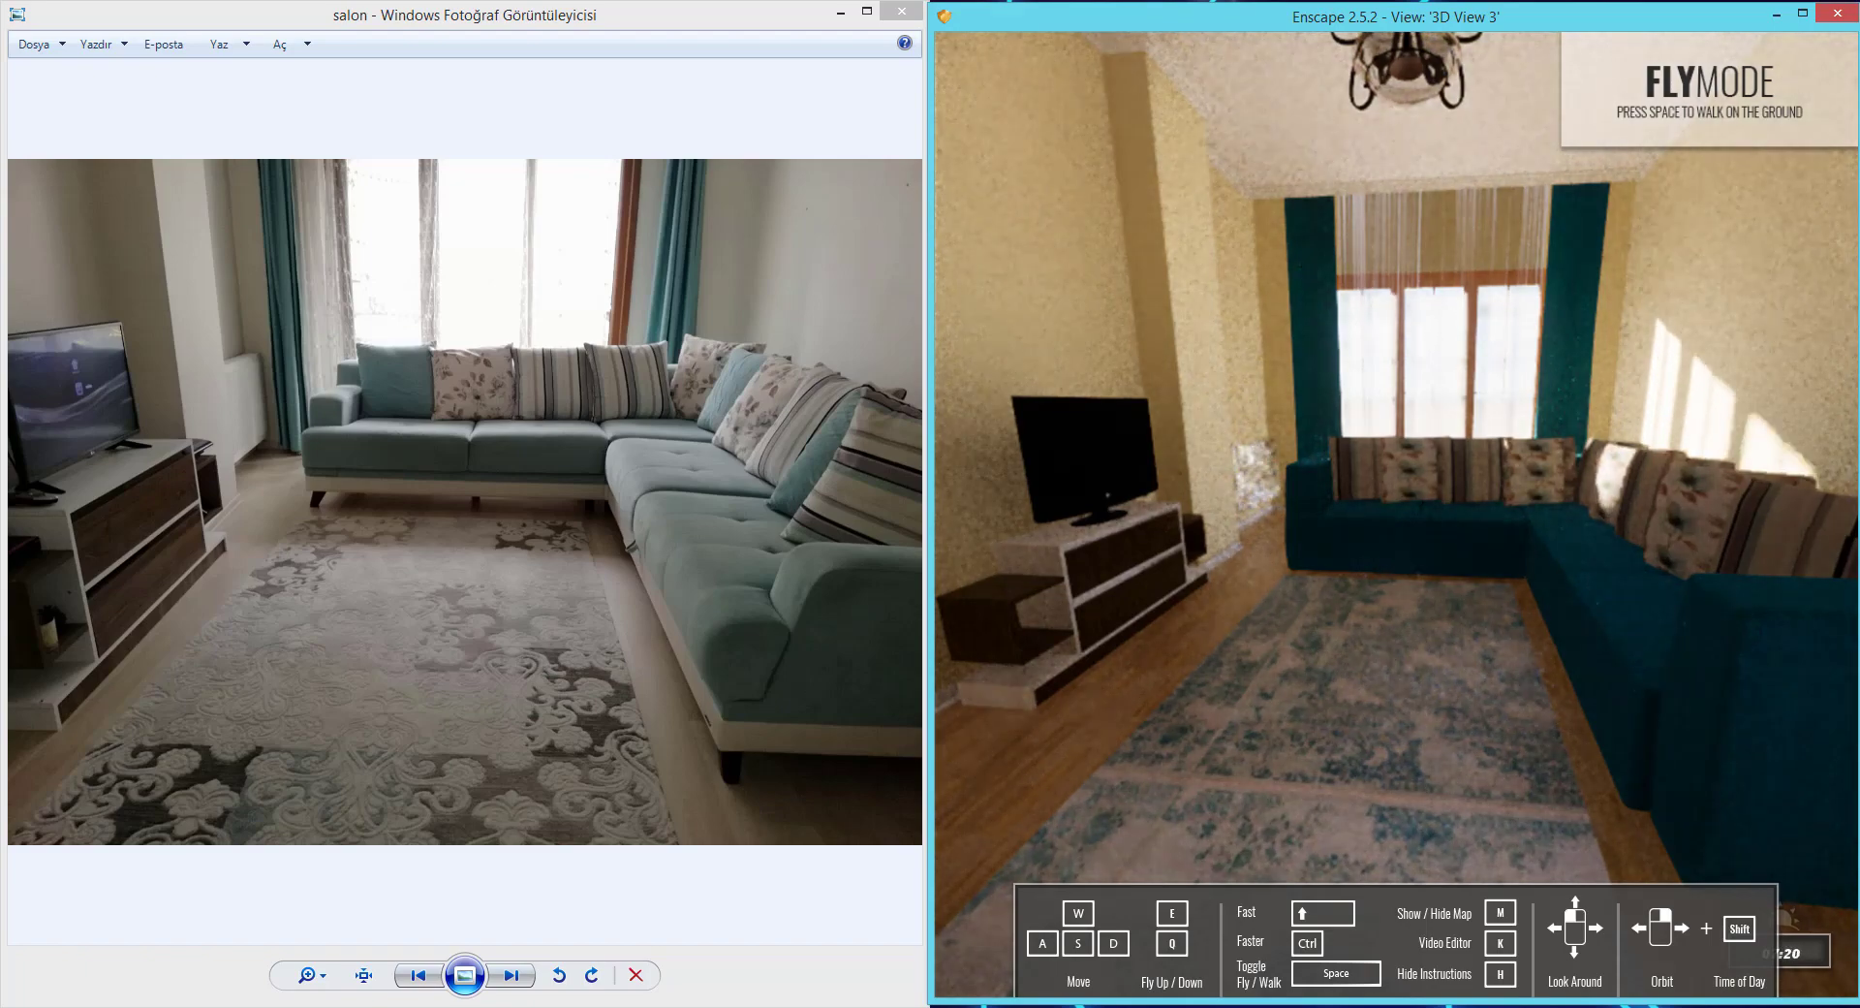
key("i")
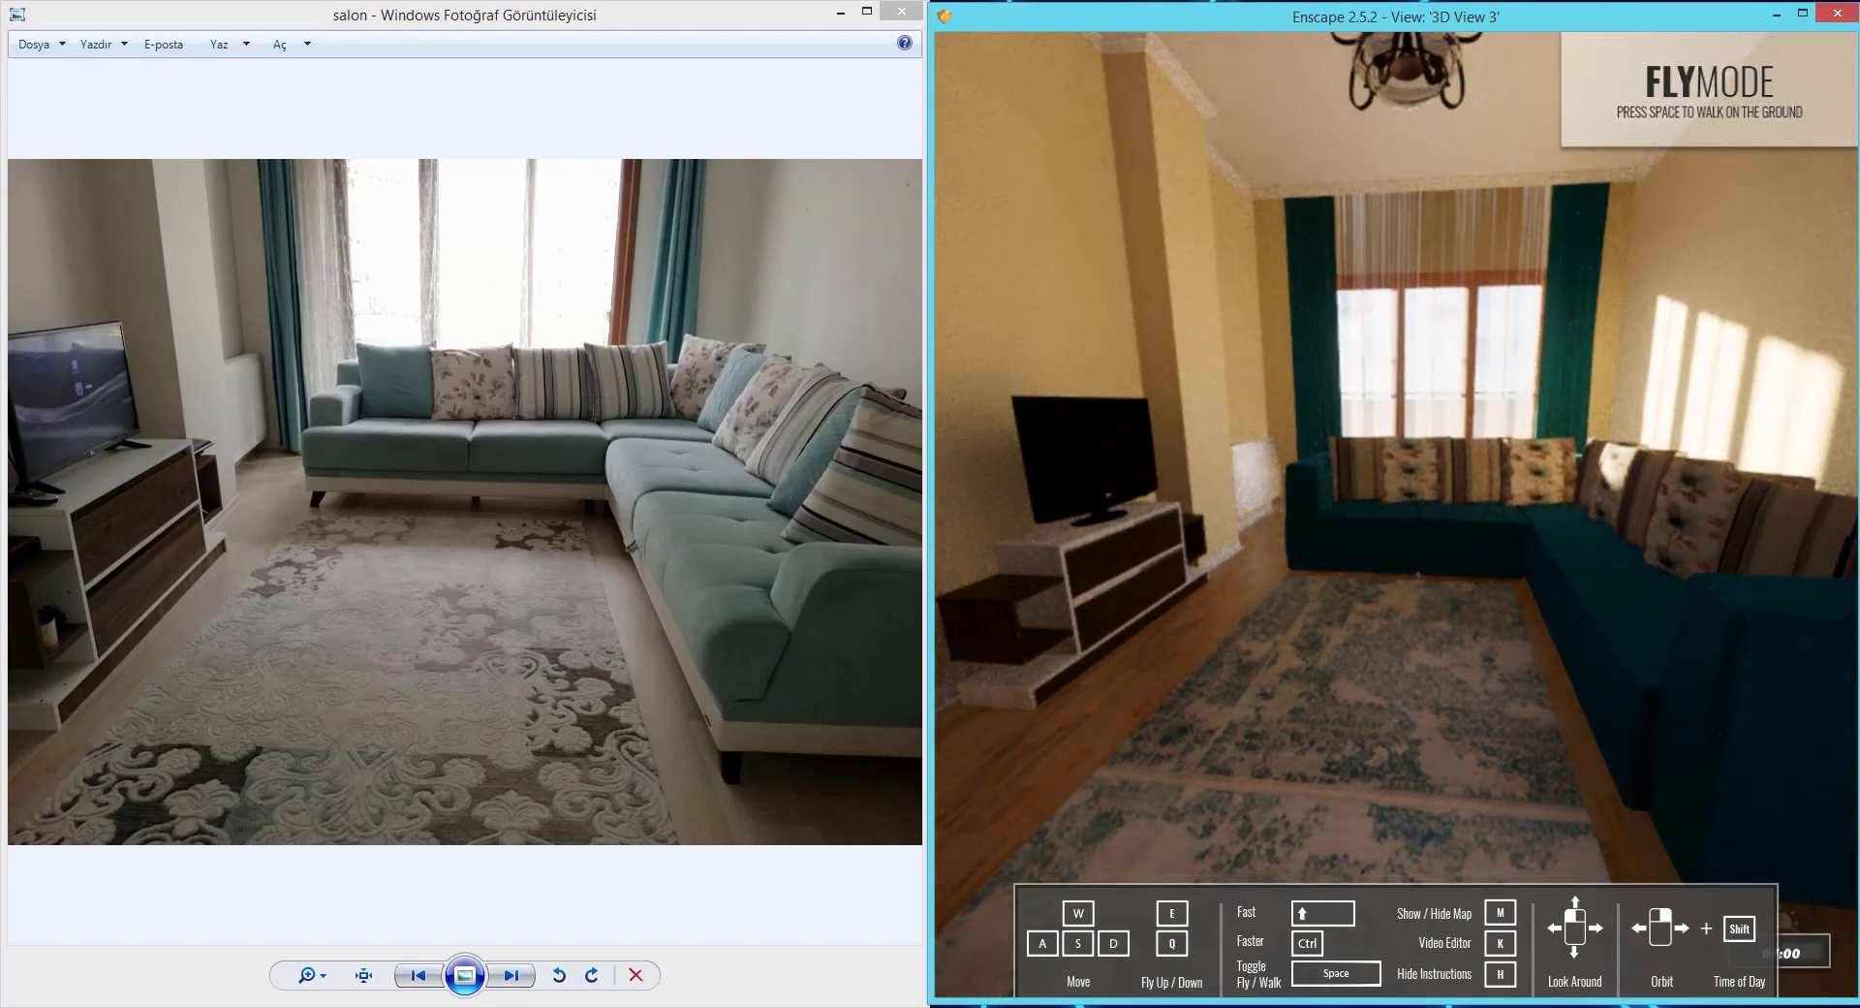
key("i")
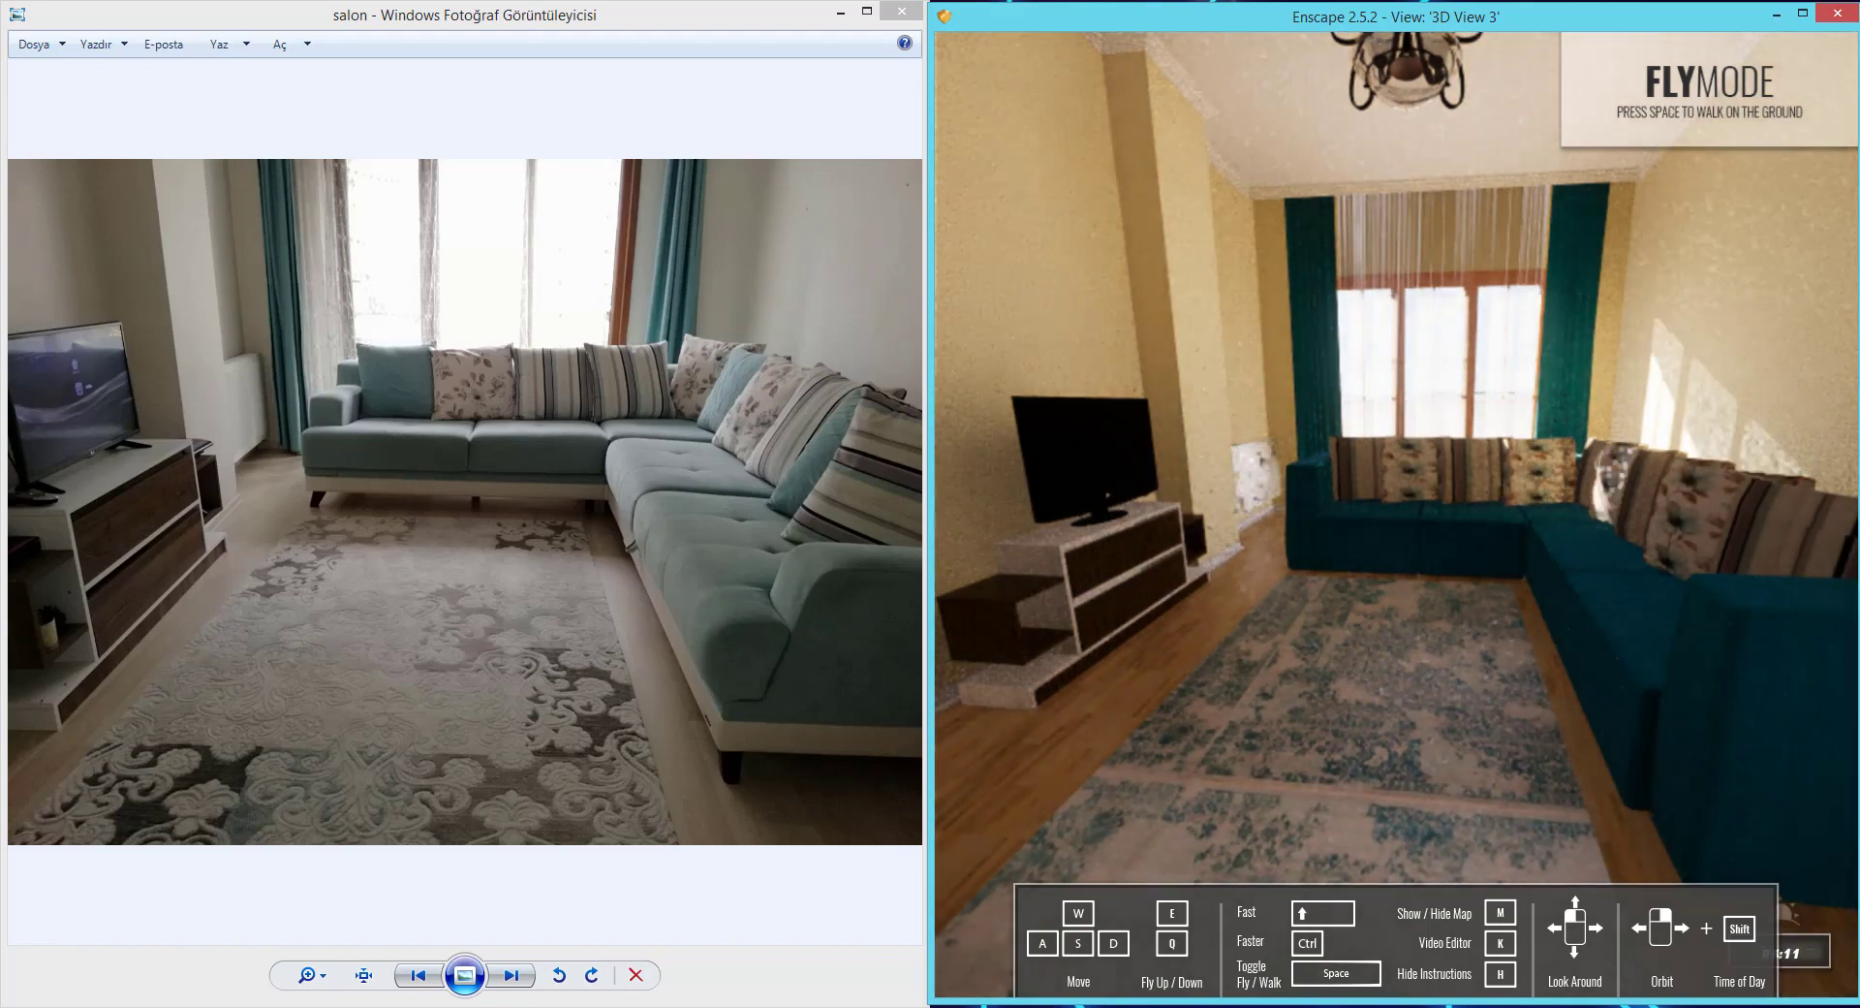
key("i")
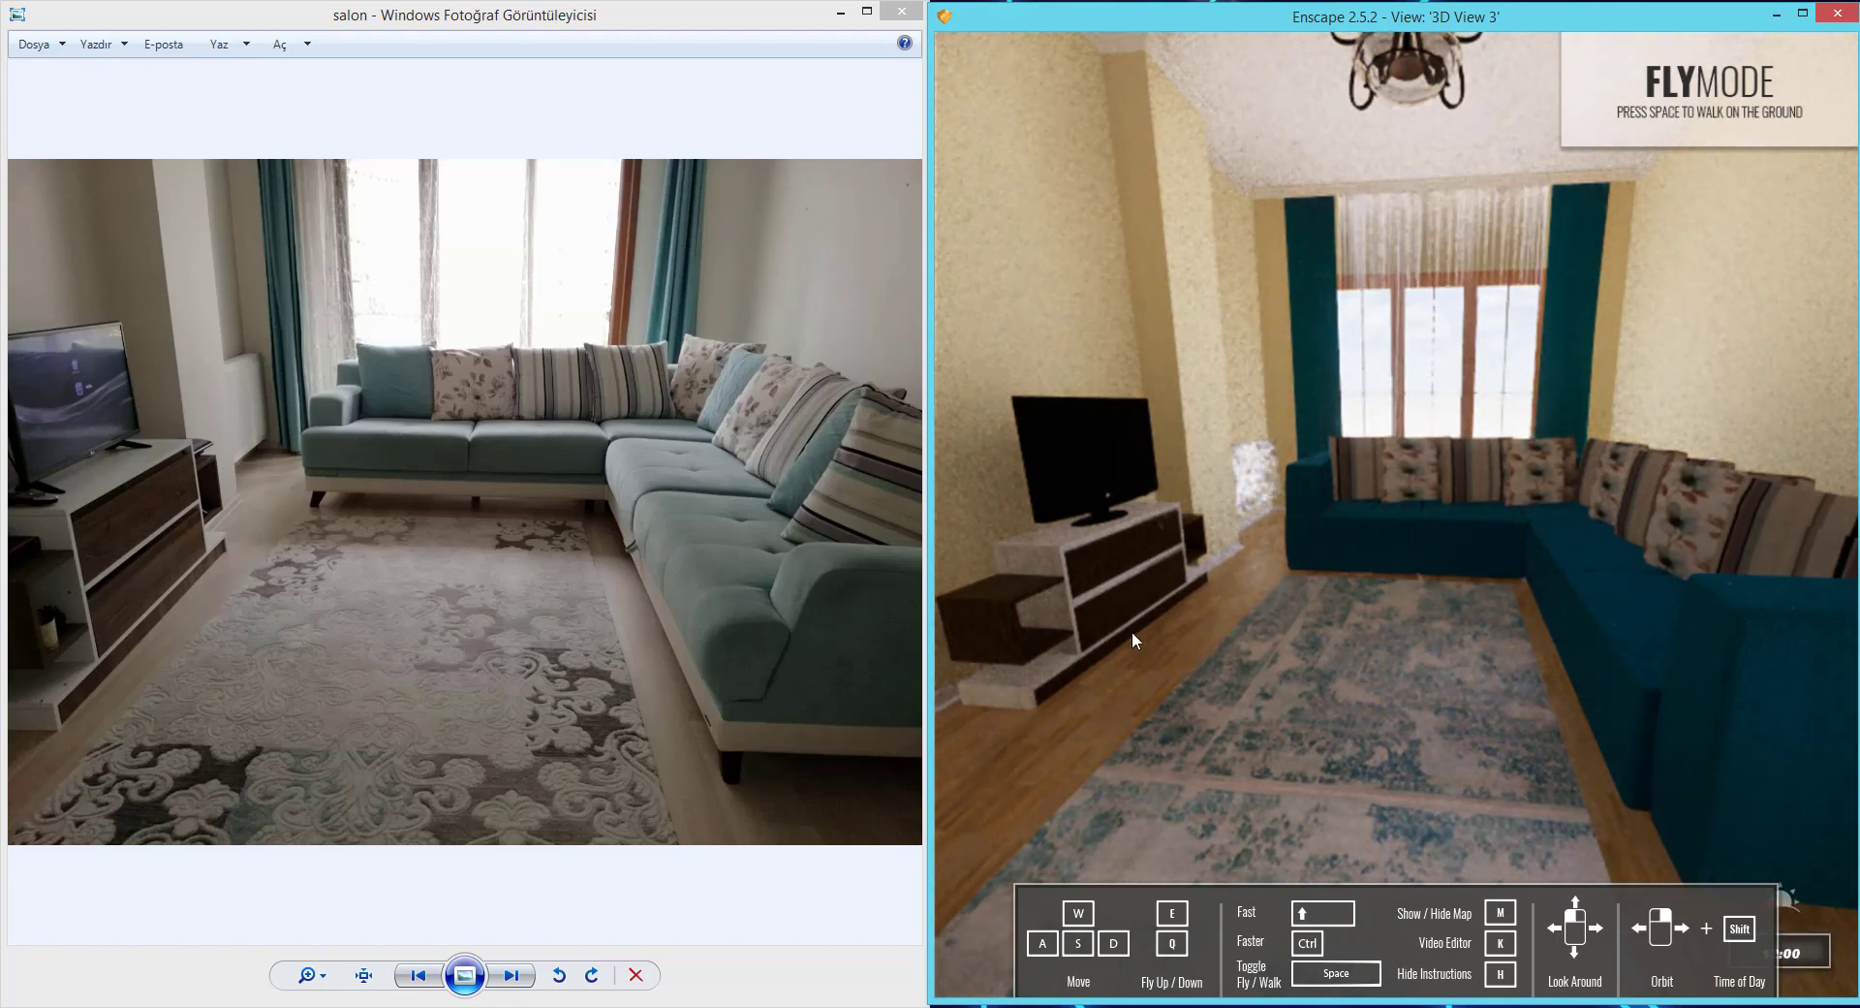
Soften the daylight and fly back to frame the sofa, TV unit, window and chandelier.
key("i")
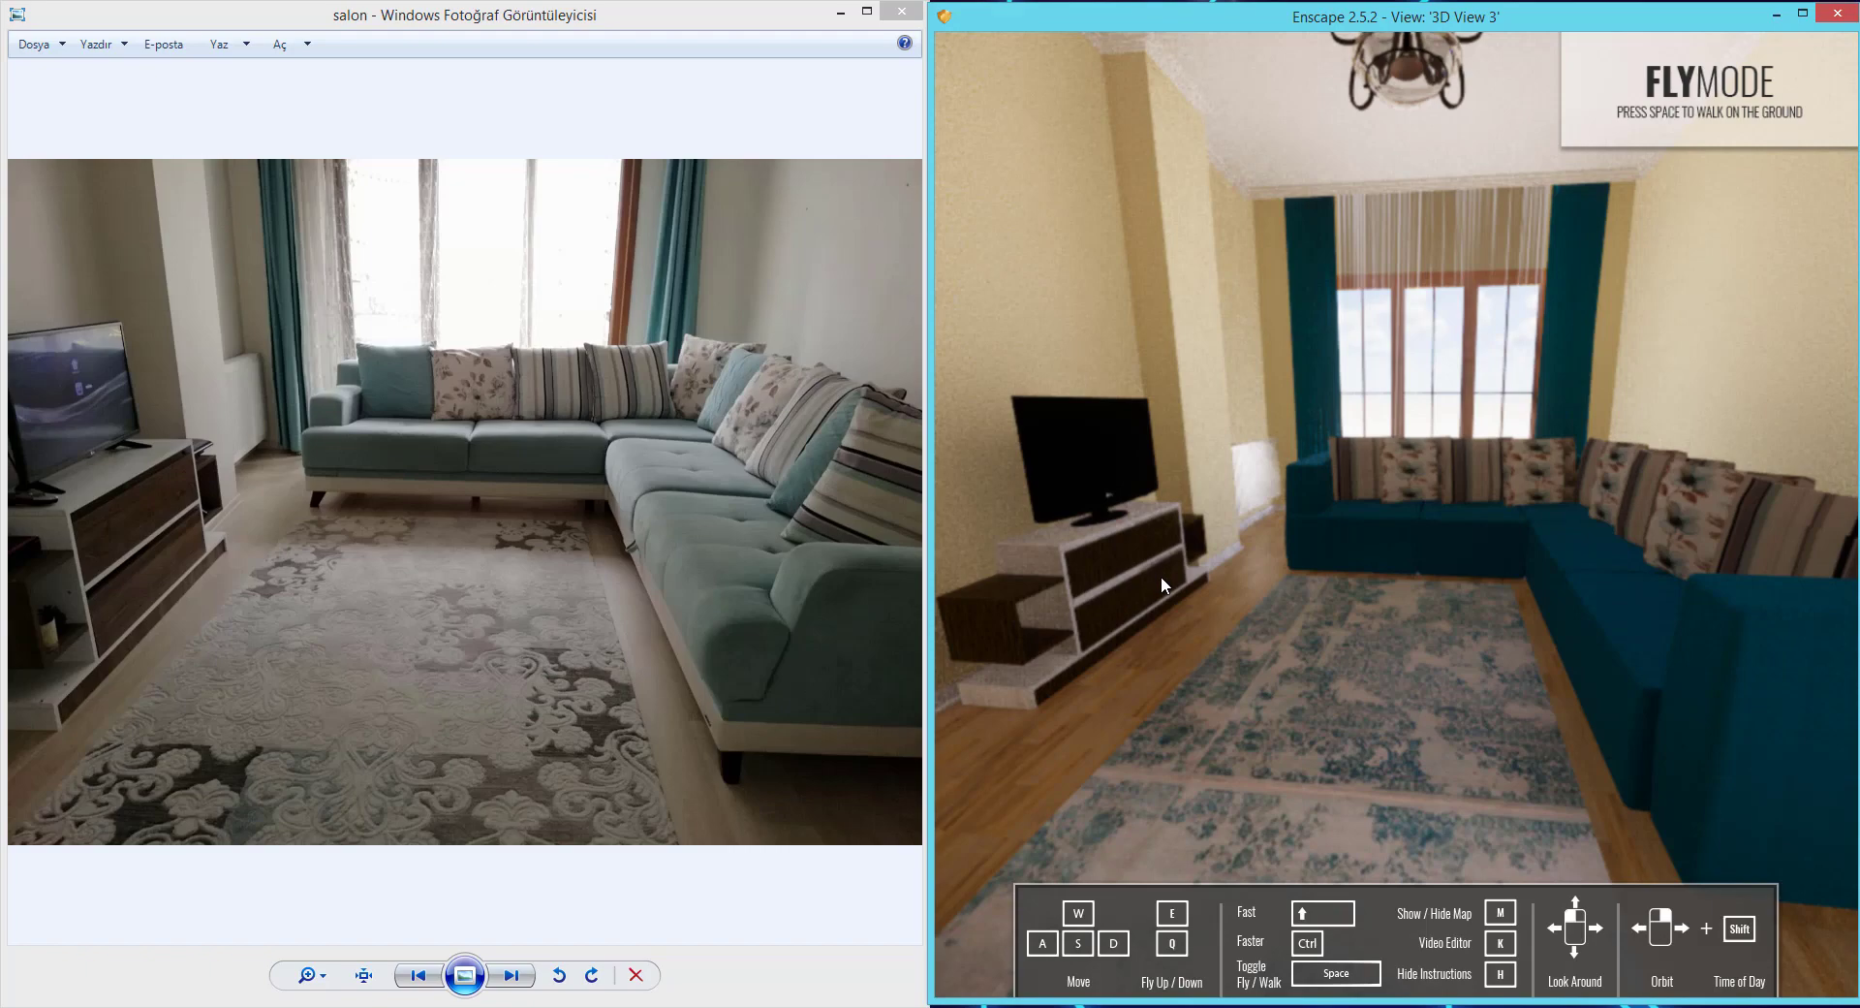
key("s")
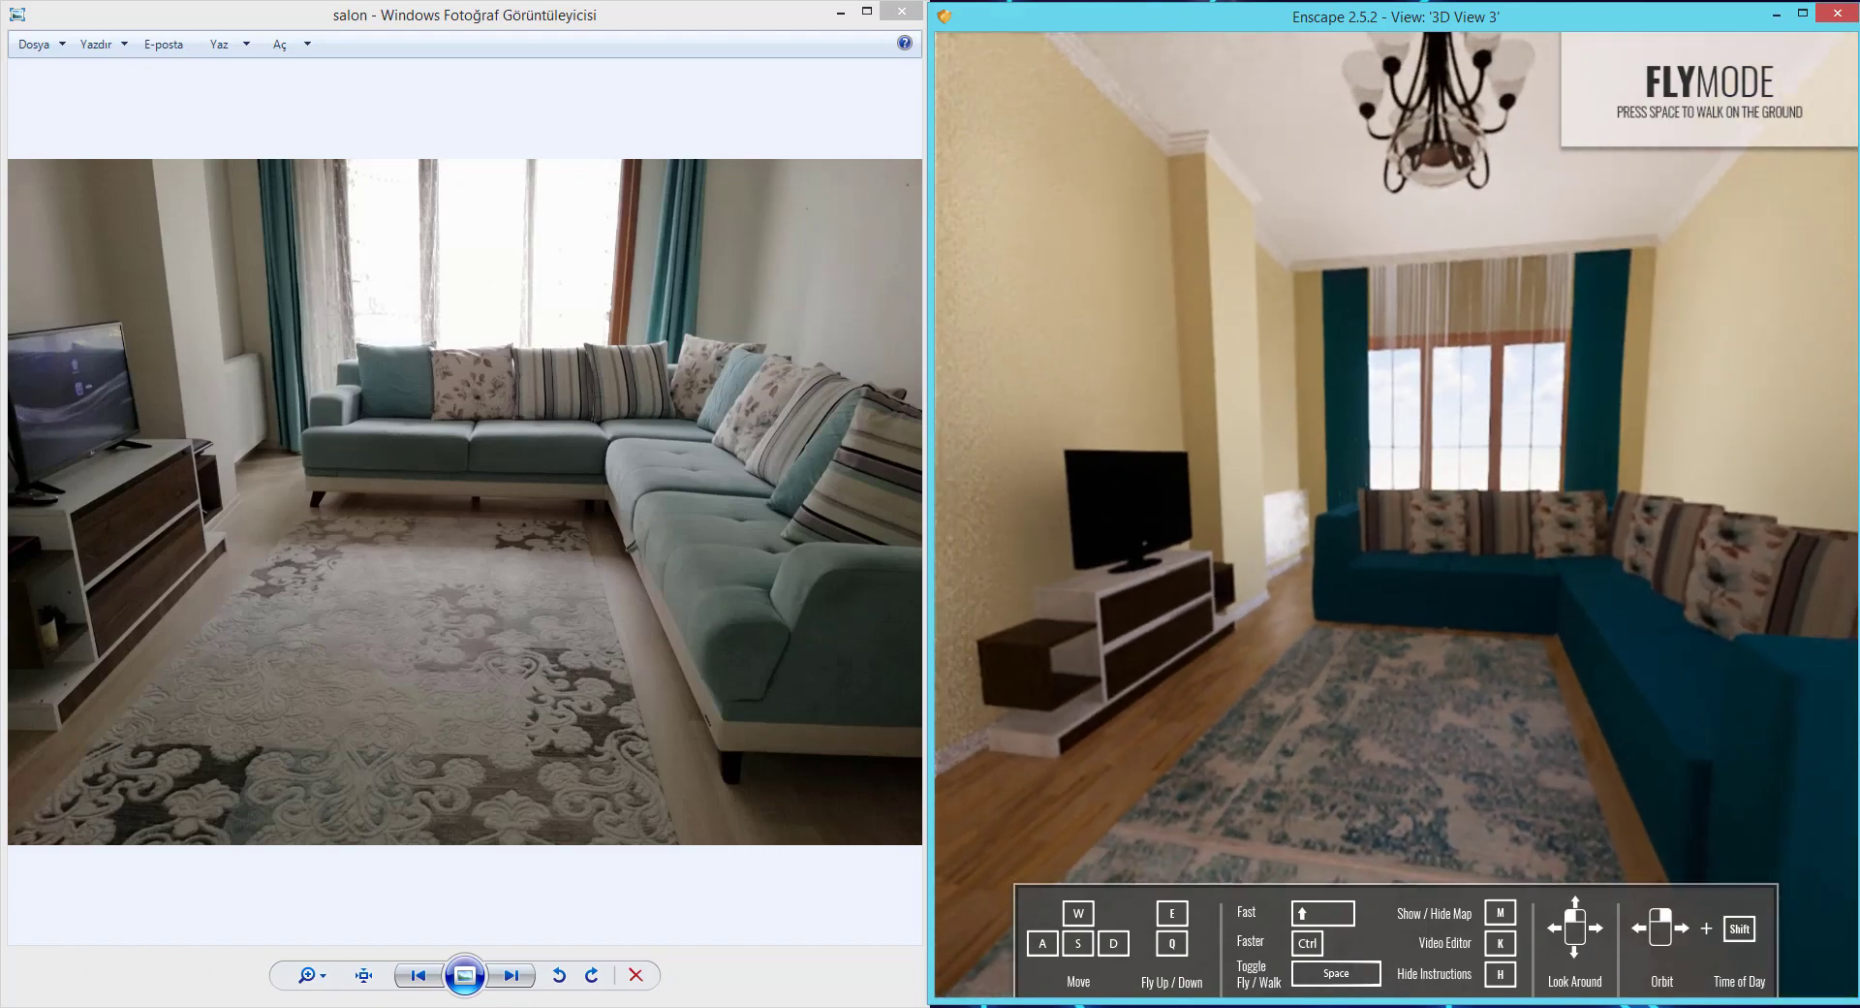
key("w")
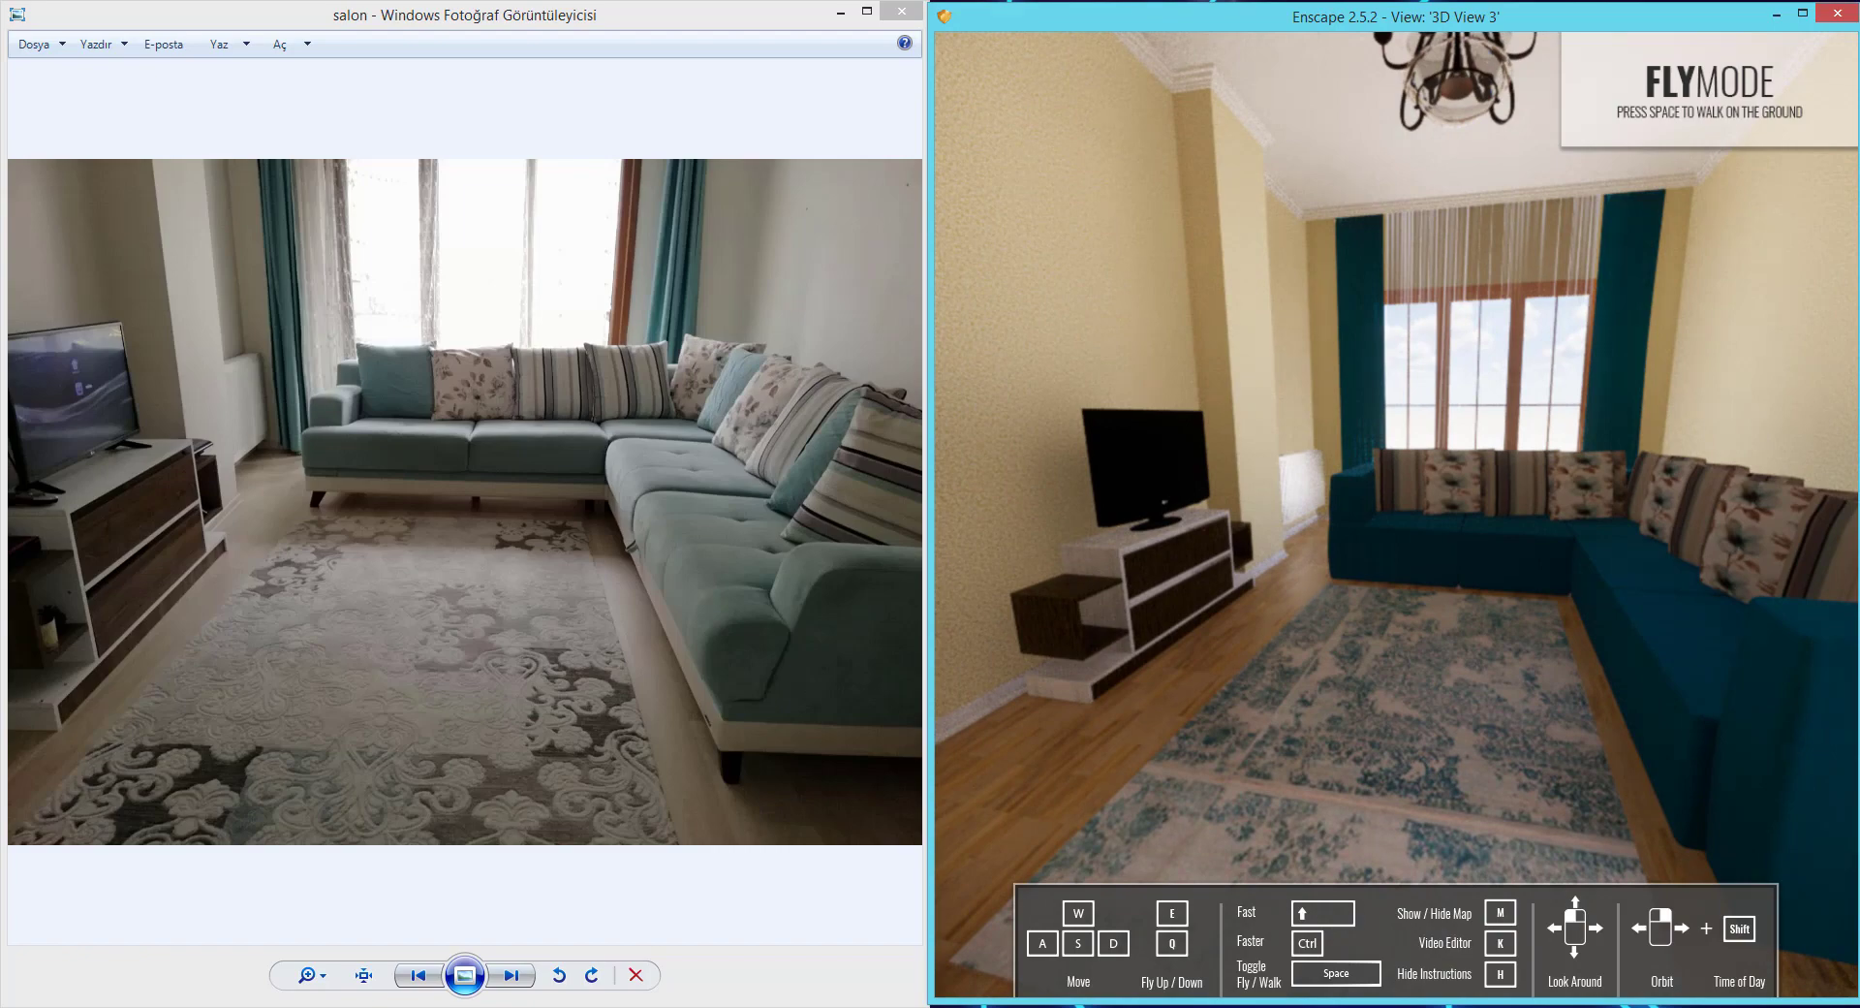
left_click_drag(1306, 579, 1395, 578)
key("w")
key("s")
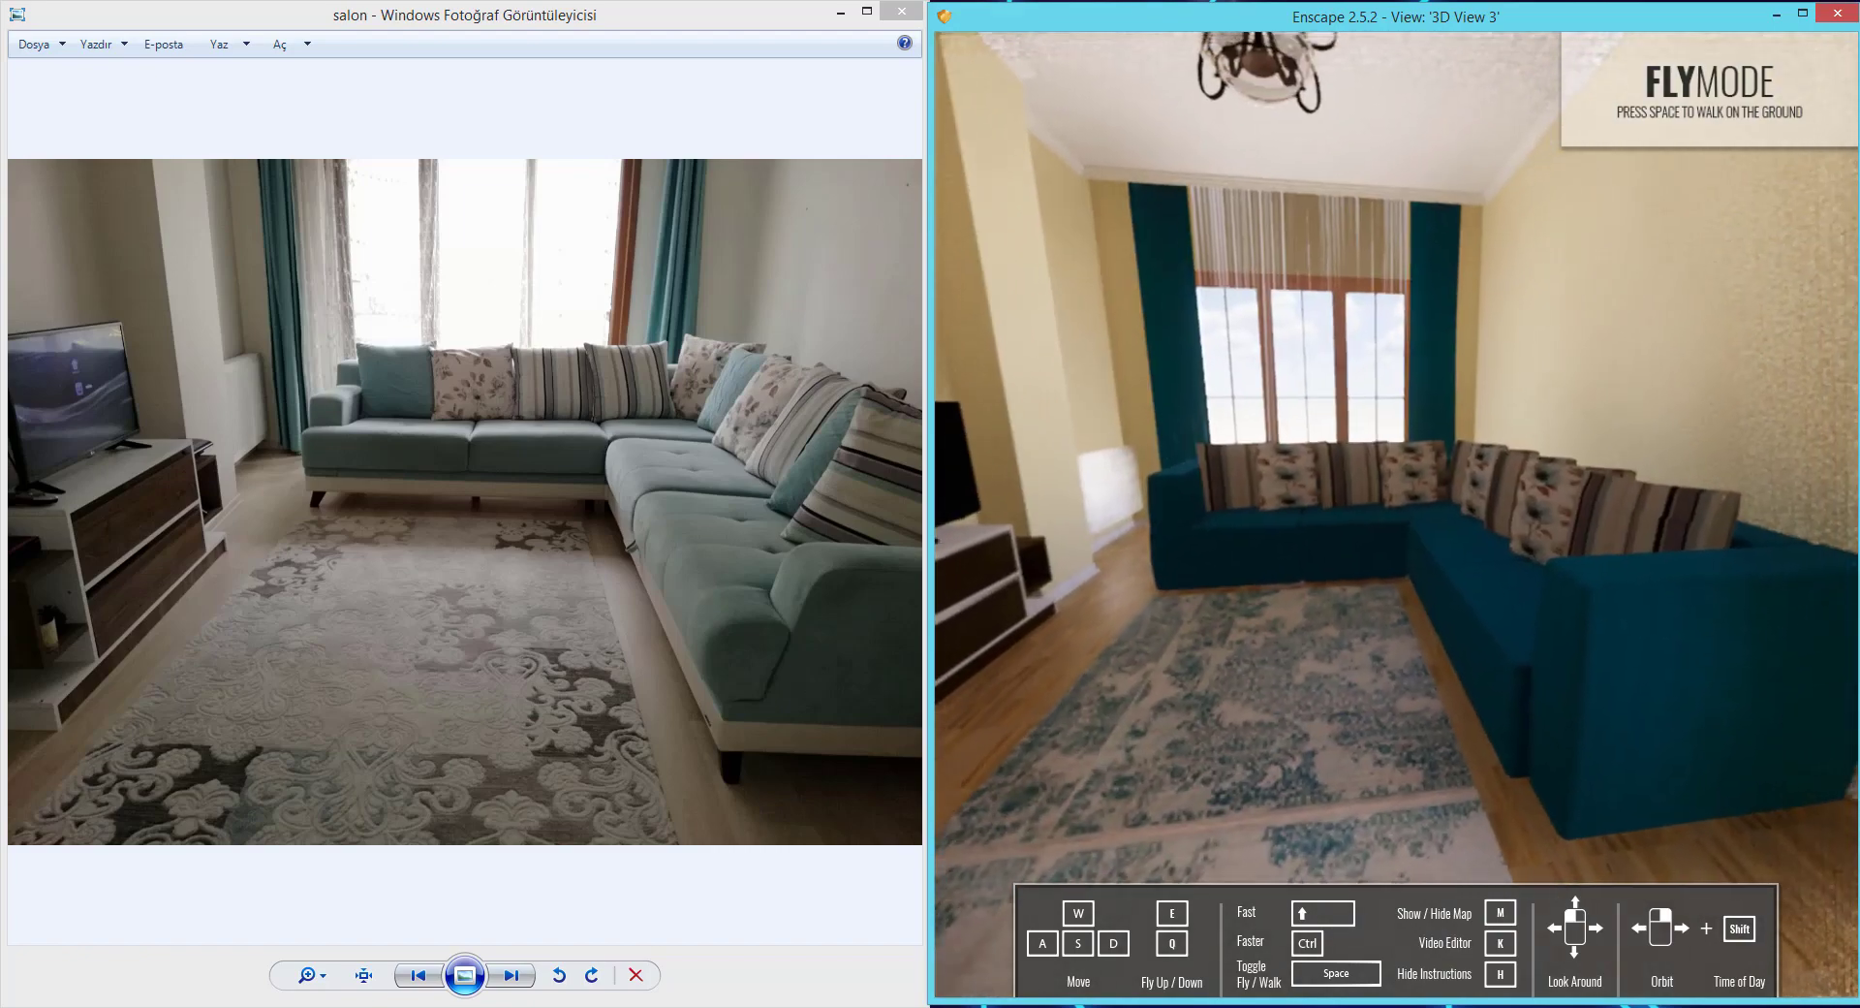
key("s")
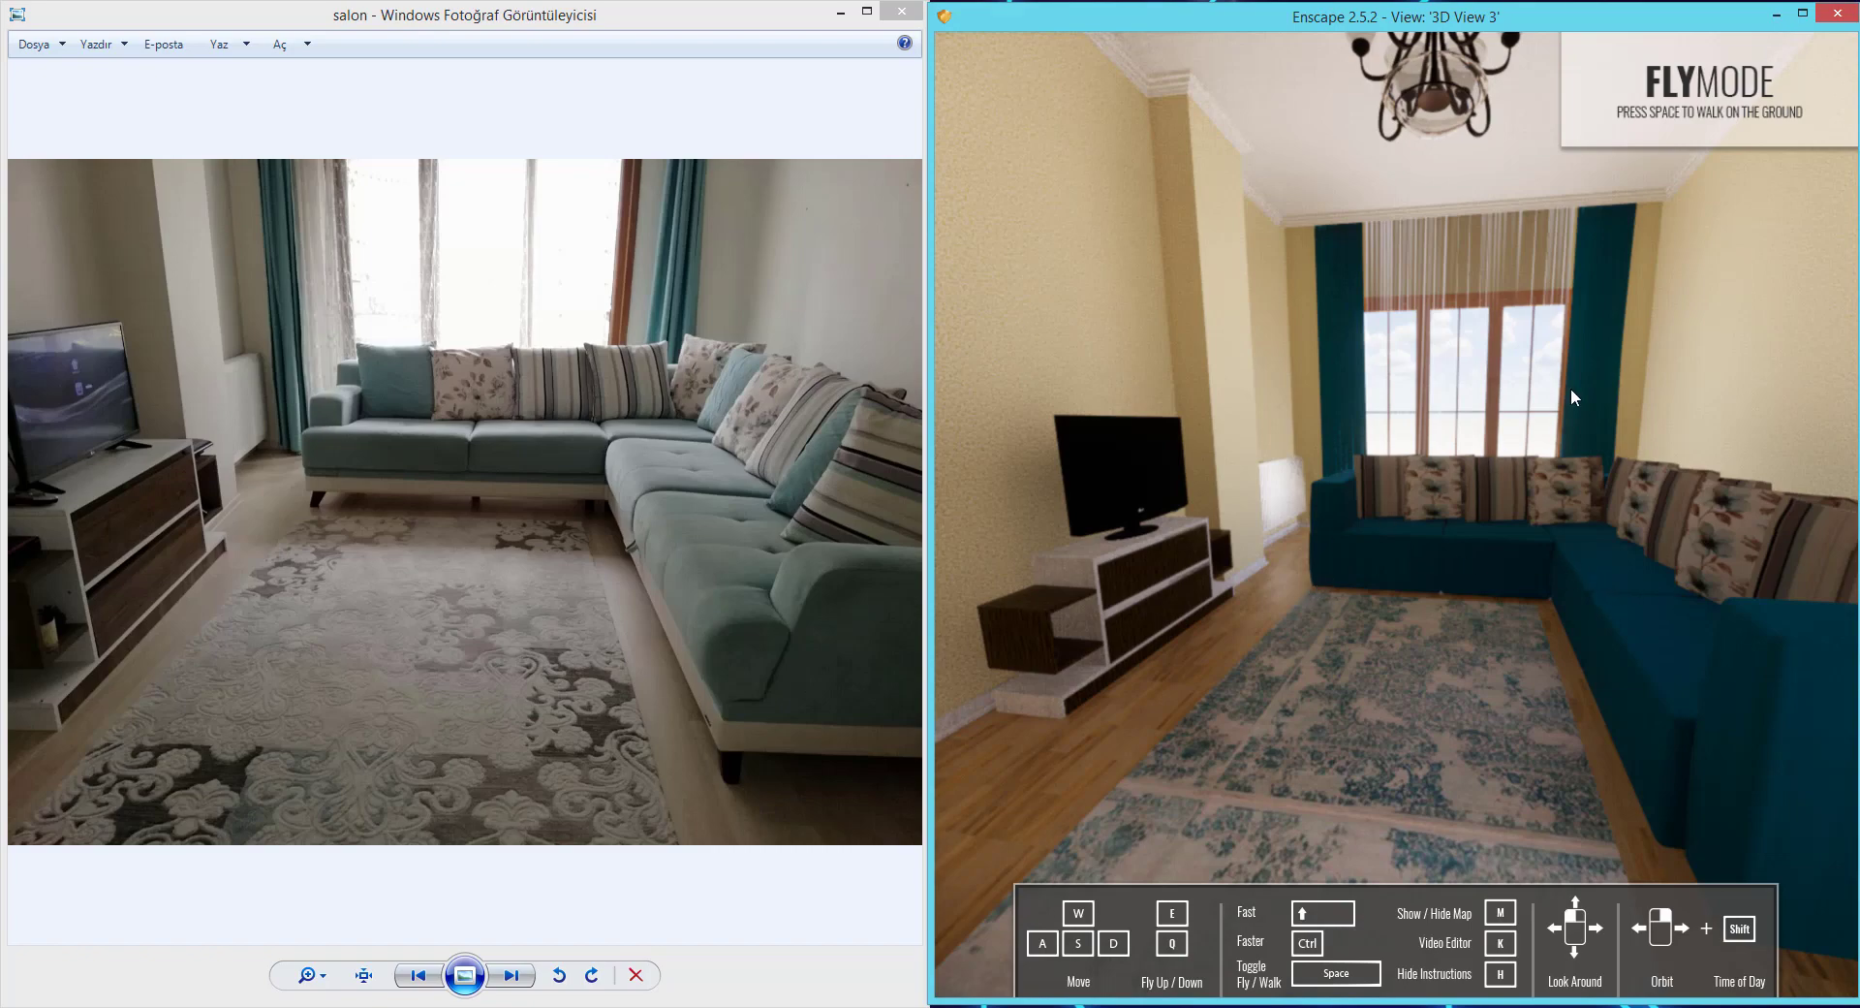
Reposition the Enscape camera to frame the sectional, window and TV like the 'salon' photo.
left_click_drag(1479, 537, 1520, 525)
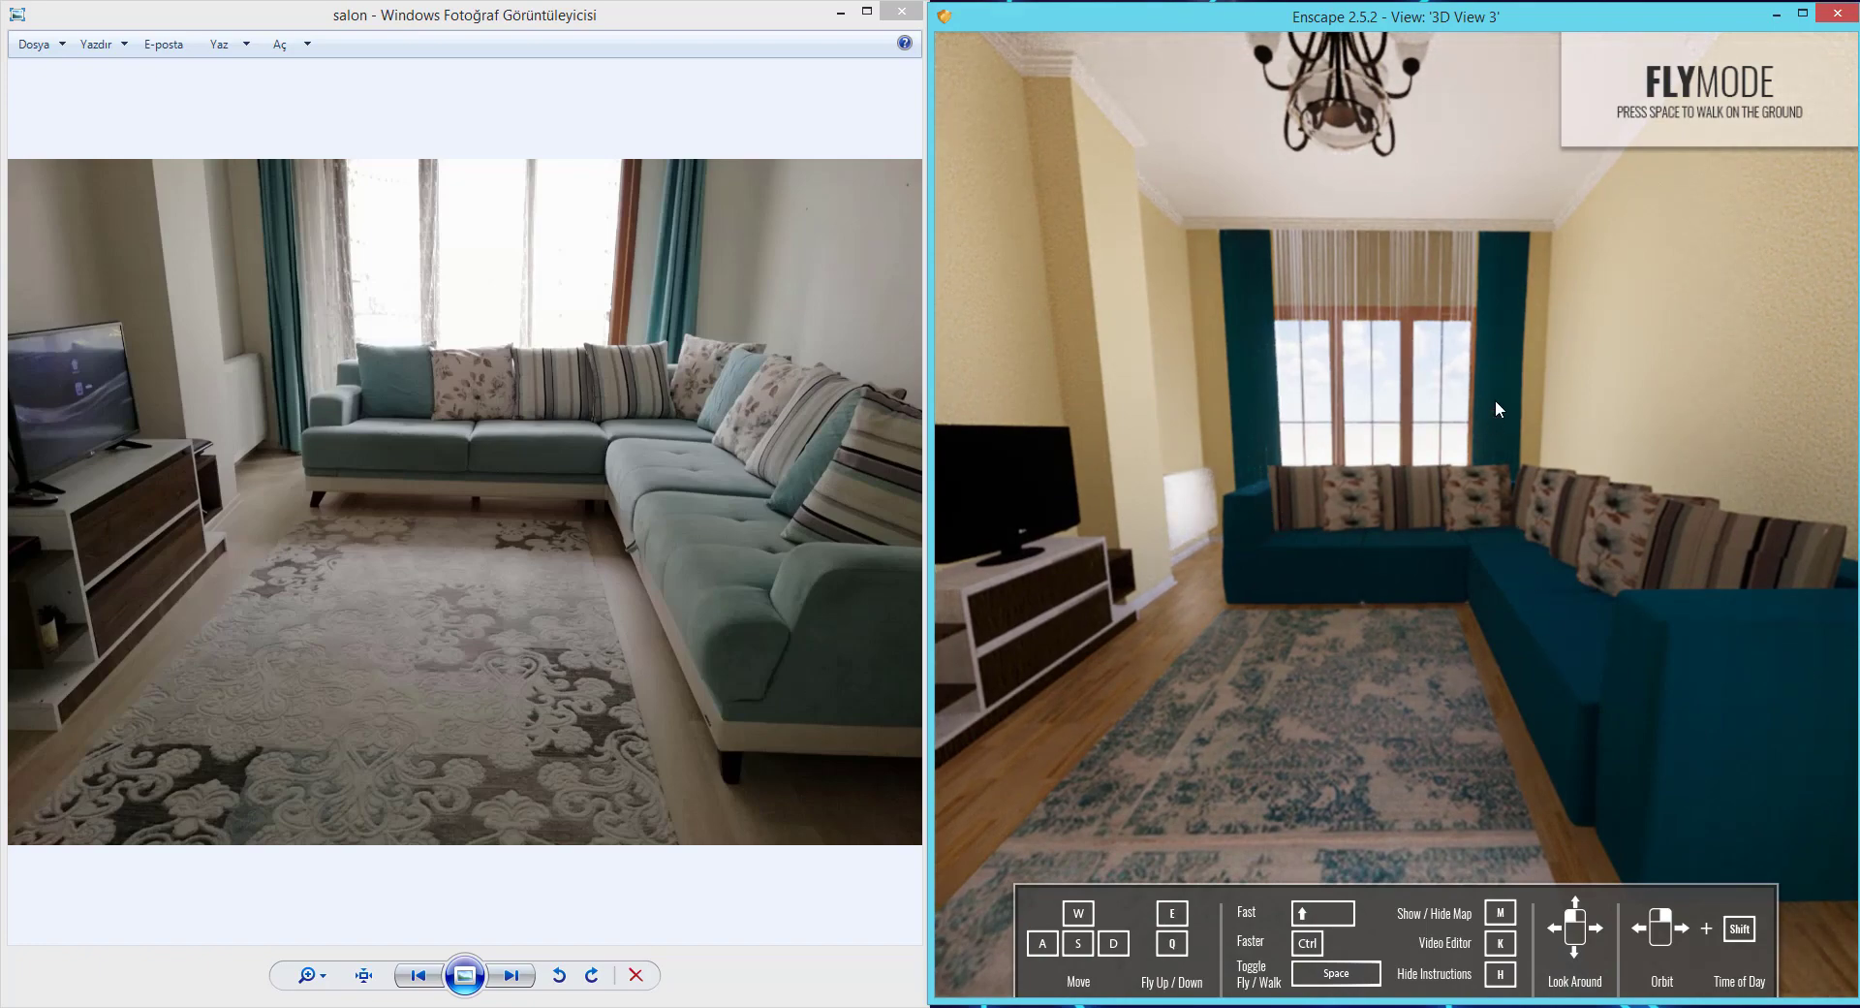
left_click_drag(1394, 549, 1347, 557)
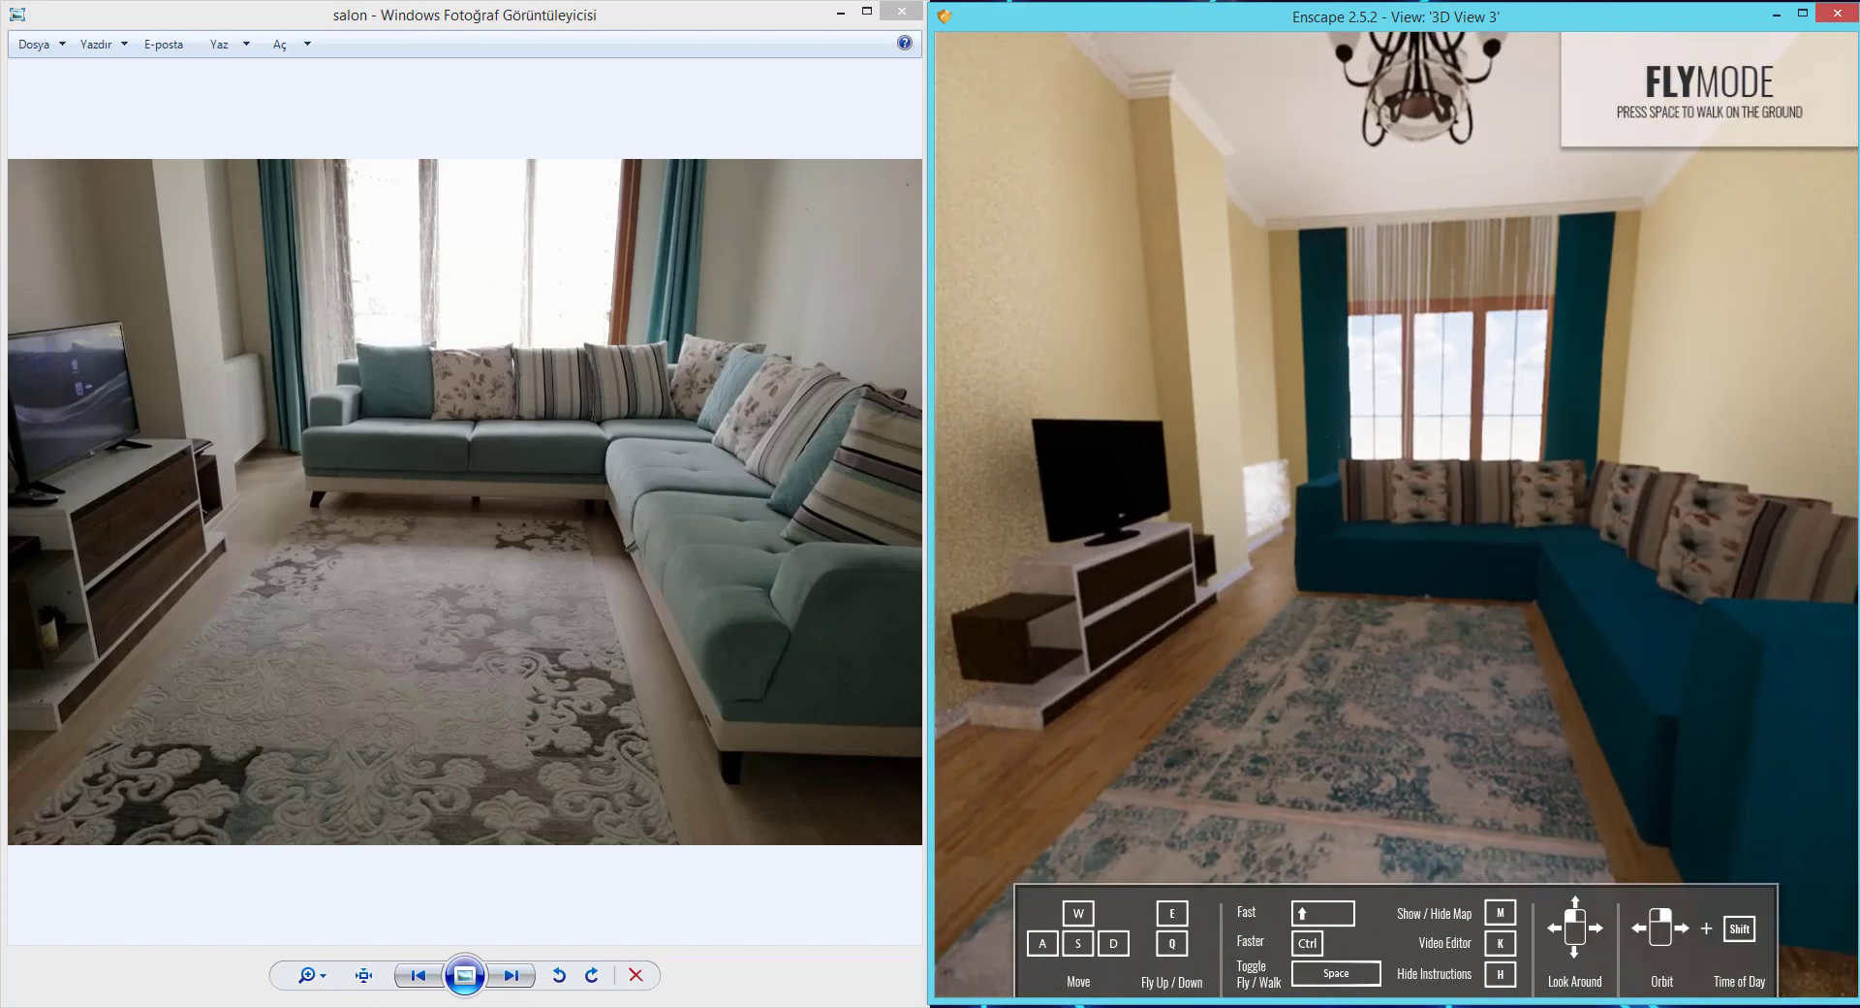
key("w")
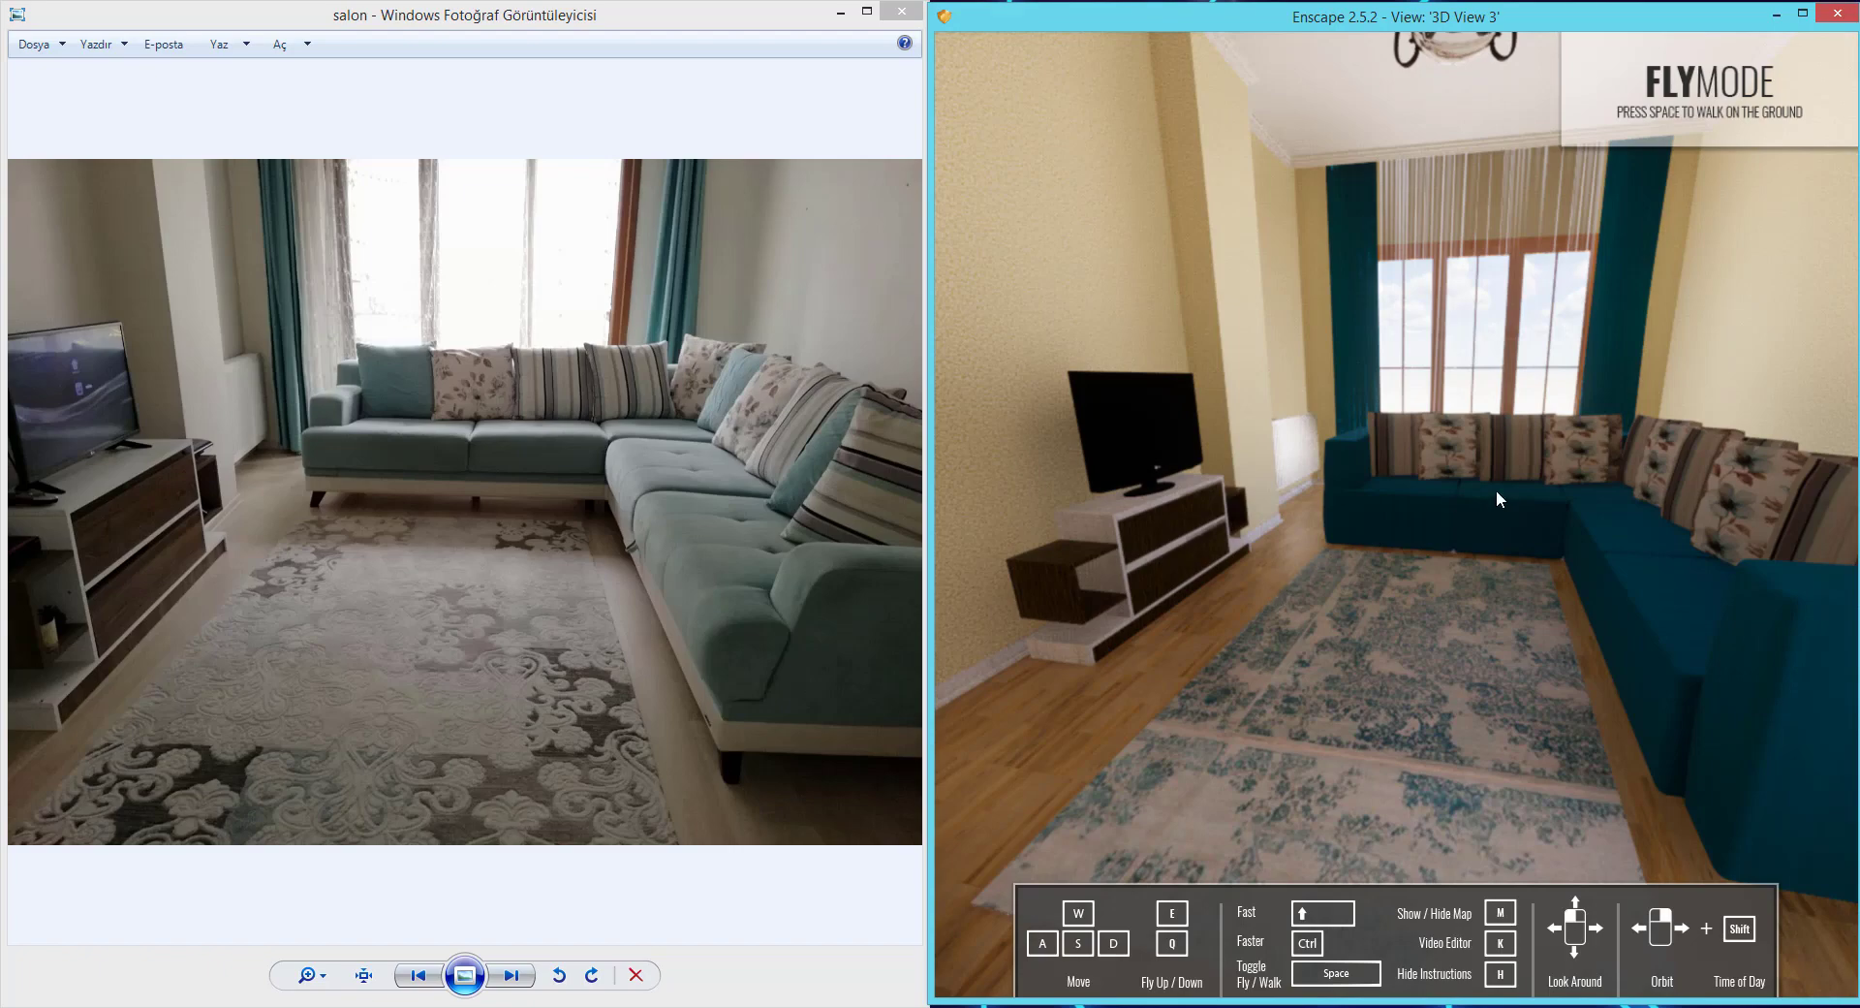
left_click_drag(1491, 481, 1599, 456)
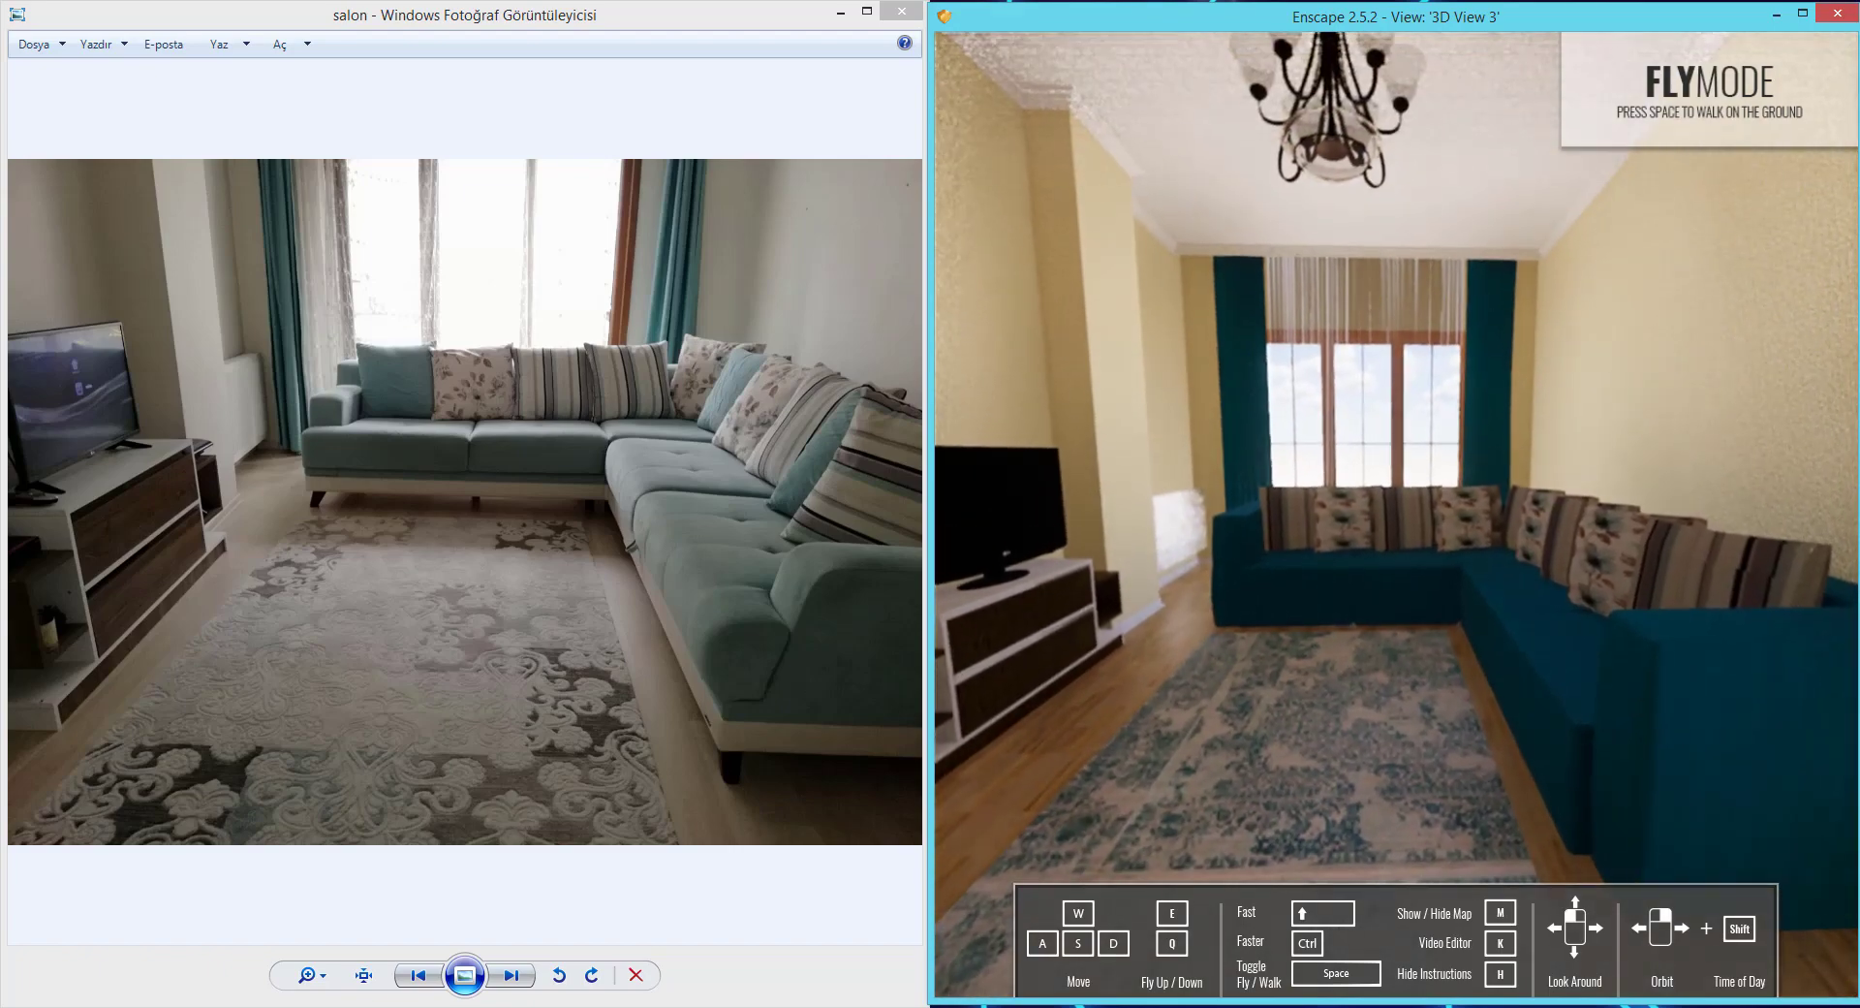
key("a")
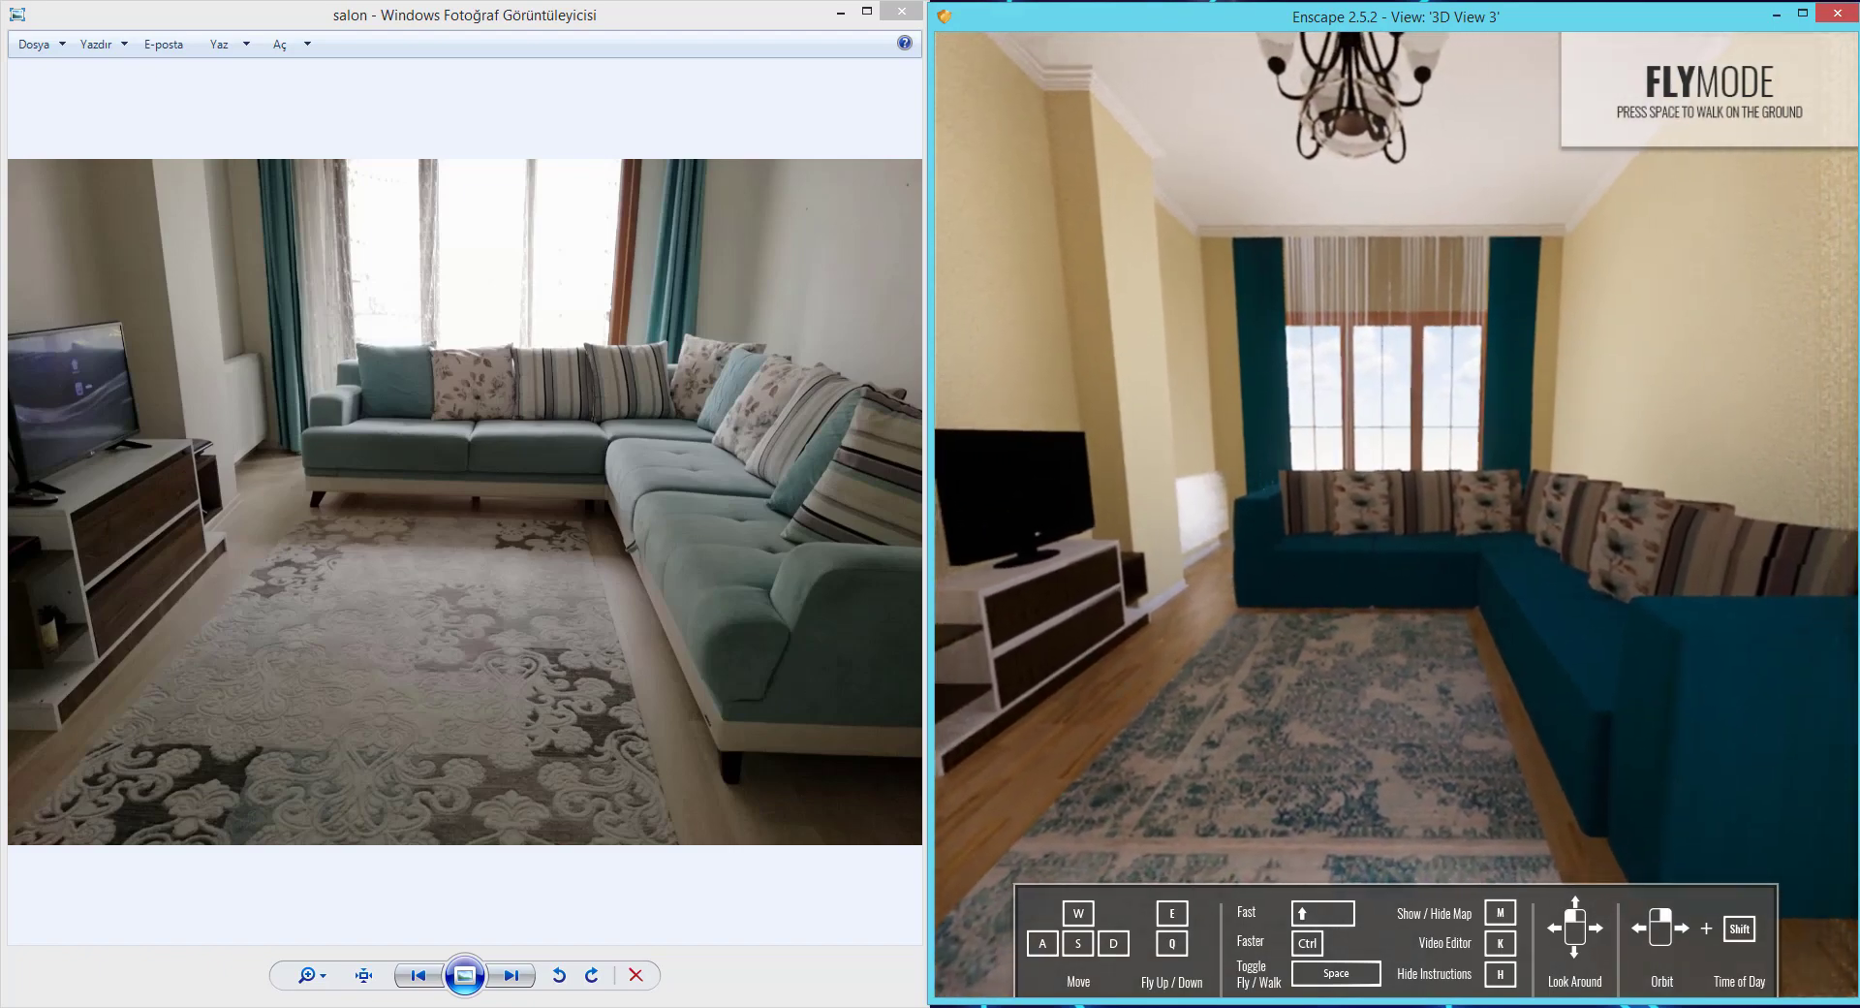